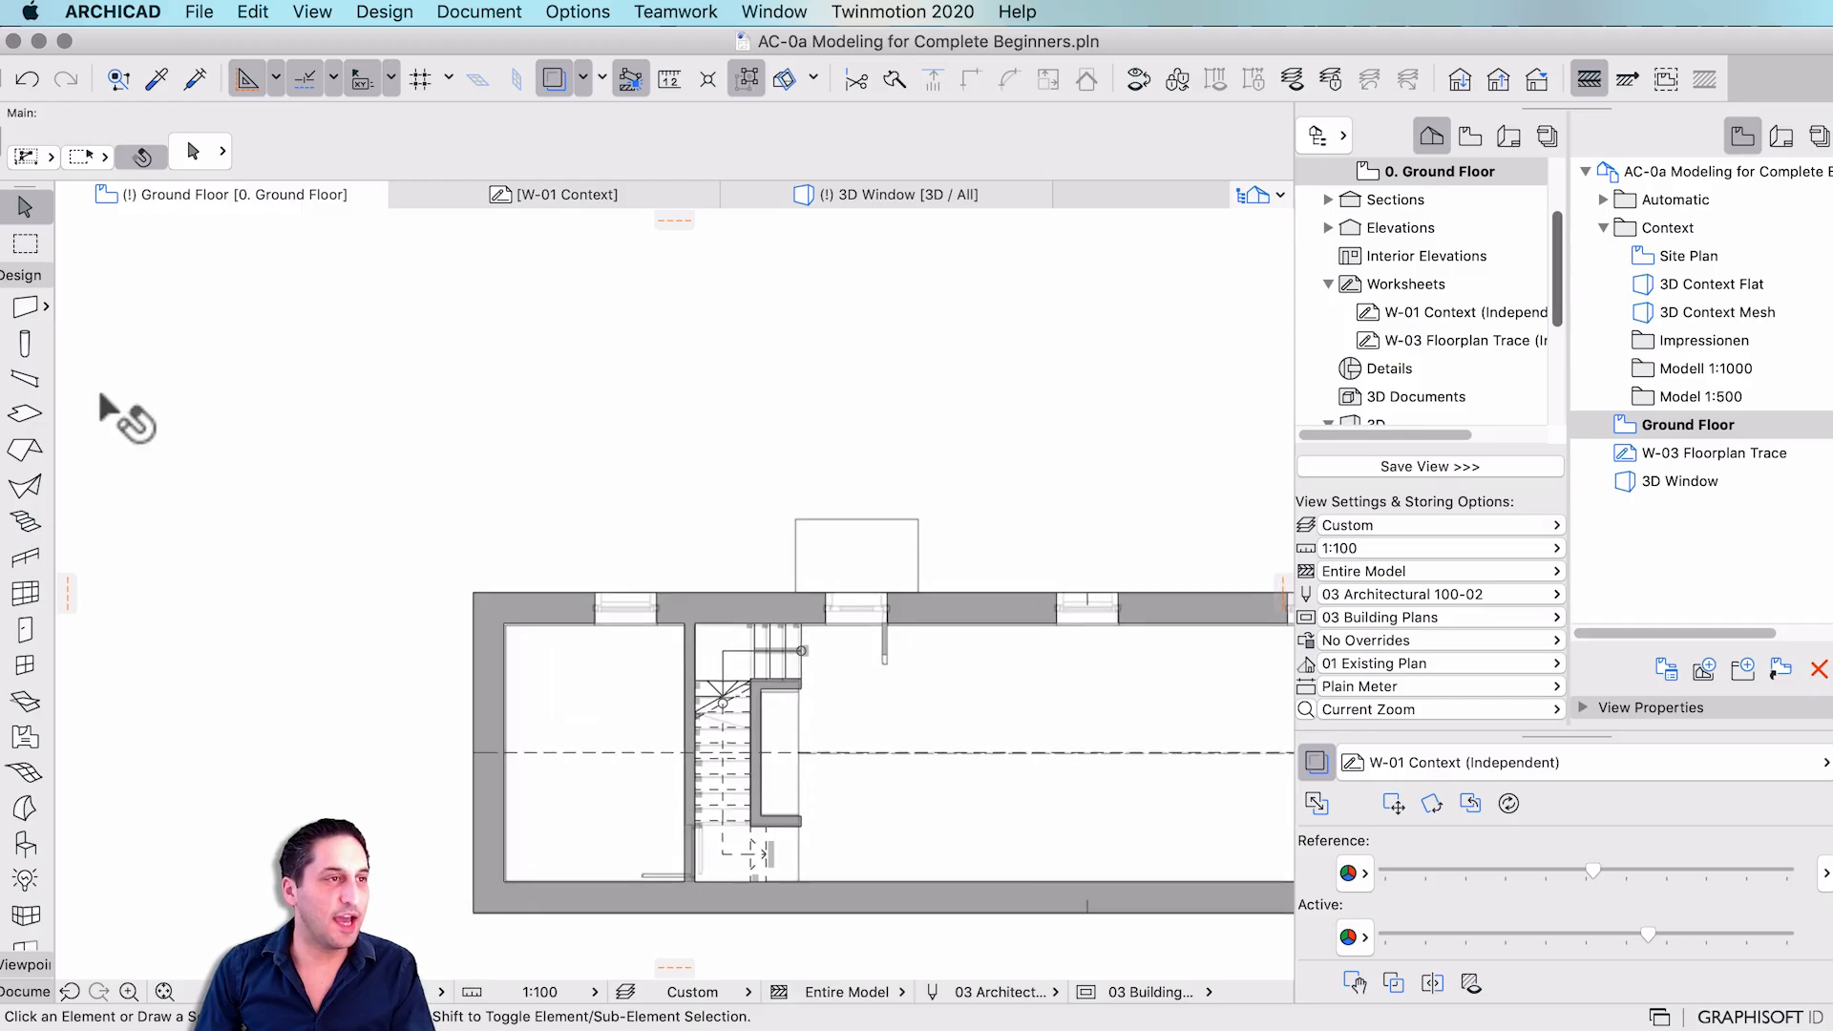
# - Create a rectangular slab over the small outline outside the entrance door on the ground floor plan
pyautogui.click(25, 412)
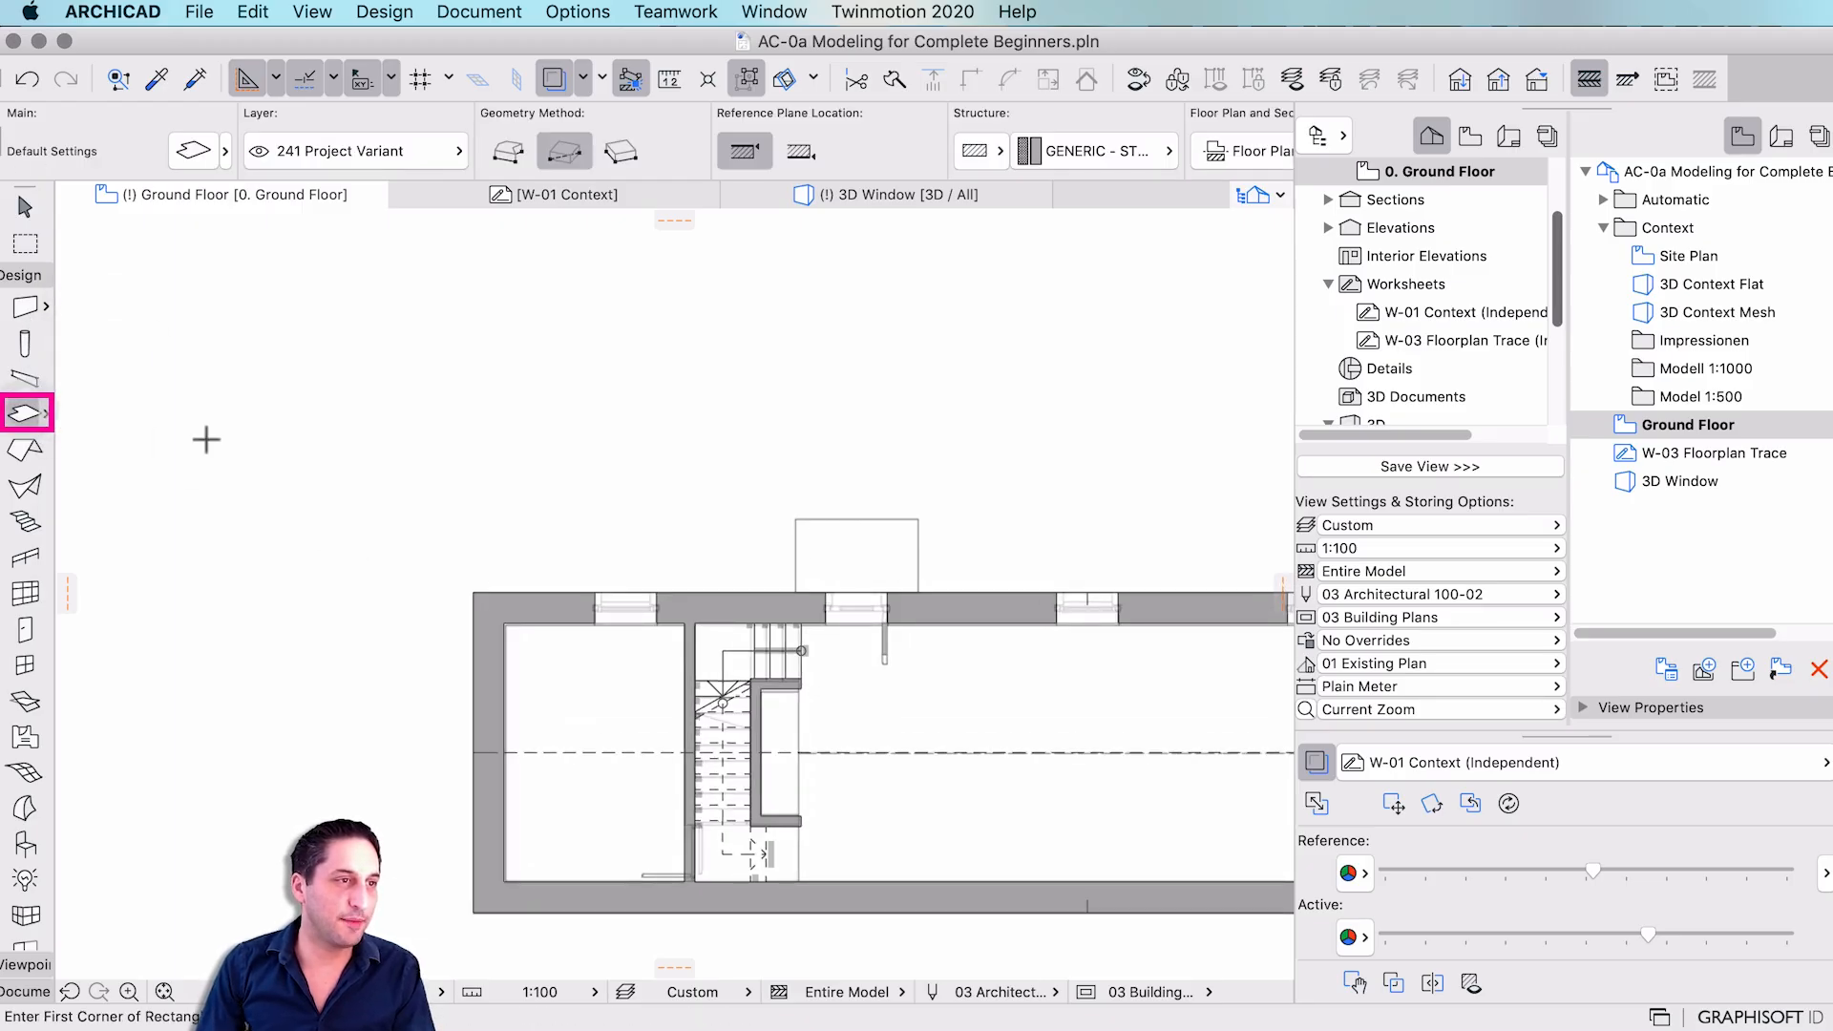
pyautogui.click(795, 592)
pyautogui.click(918, 520)
# - Begin a polygonal morph on the traced elevation, following the gabled canopy line above the door from one eave over the ridge to the other
pyautogui.scroll(-5, 851, 393)
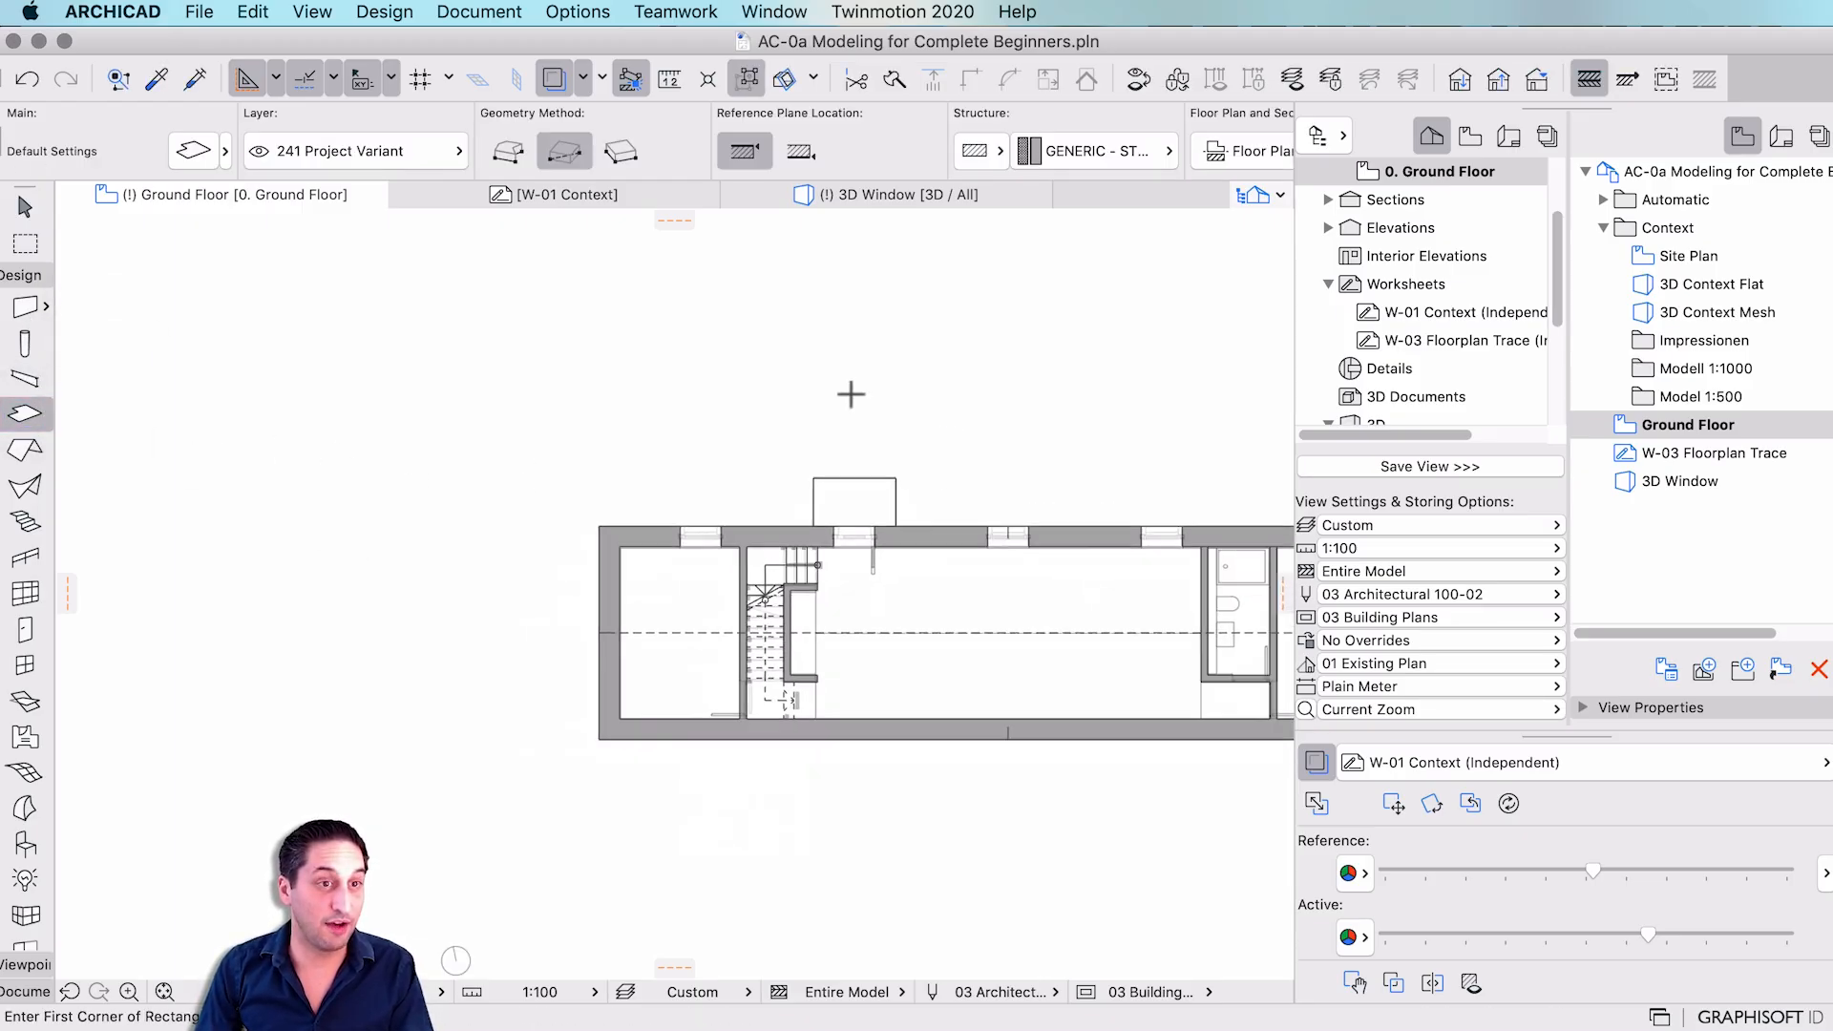
pyautogui.scroll(-5, 848, 390)
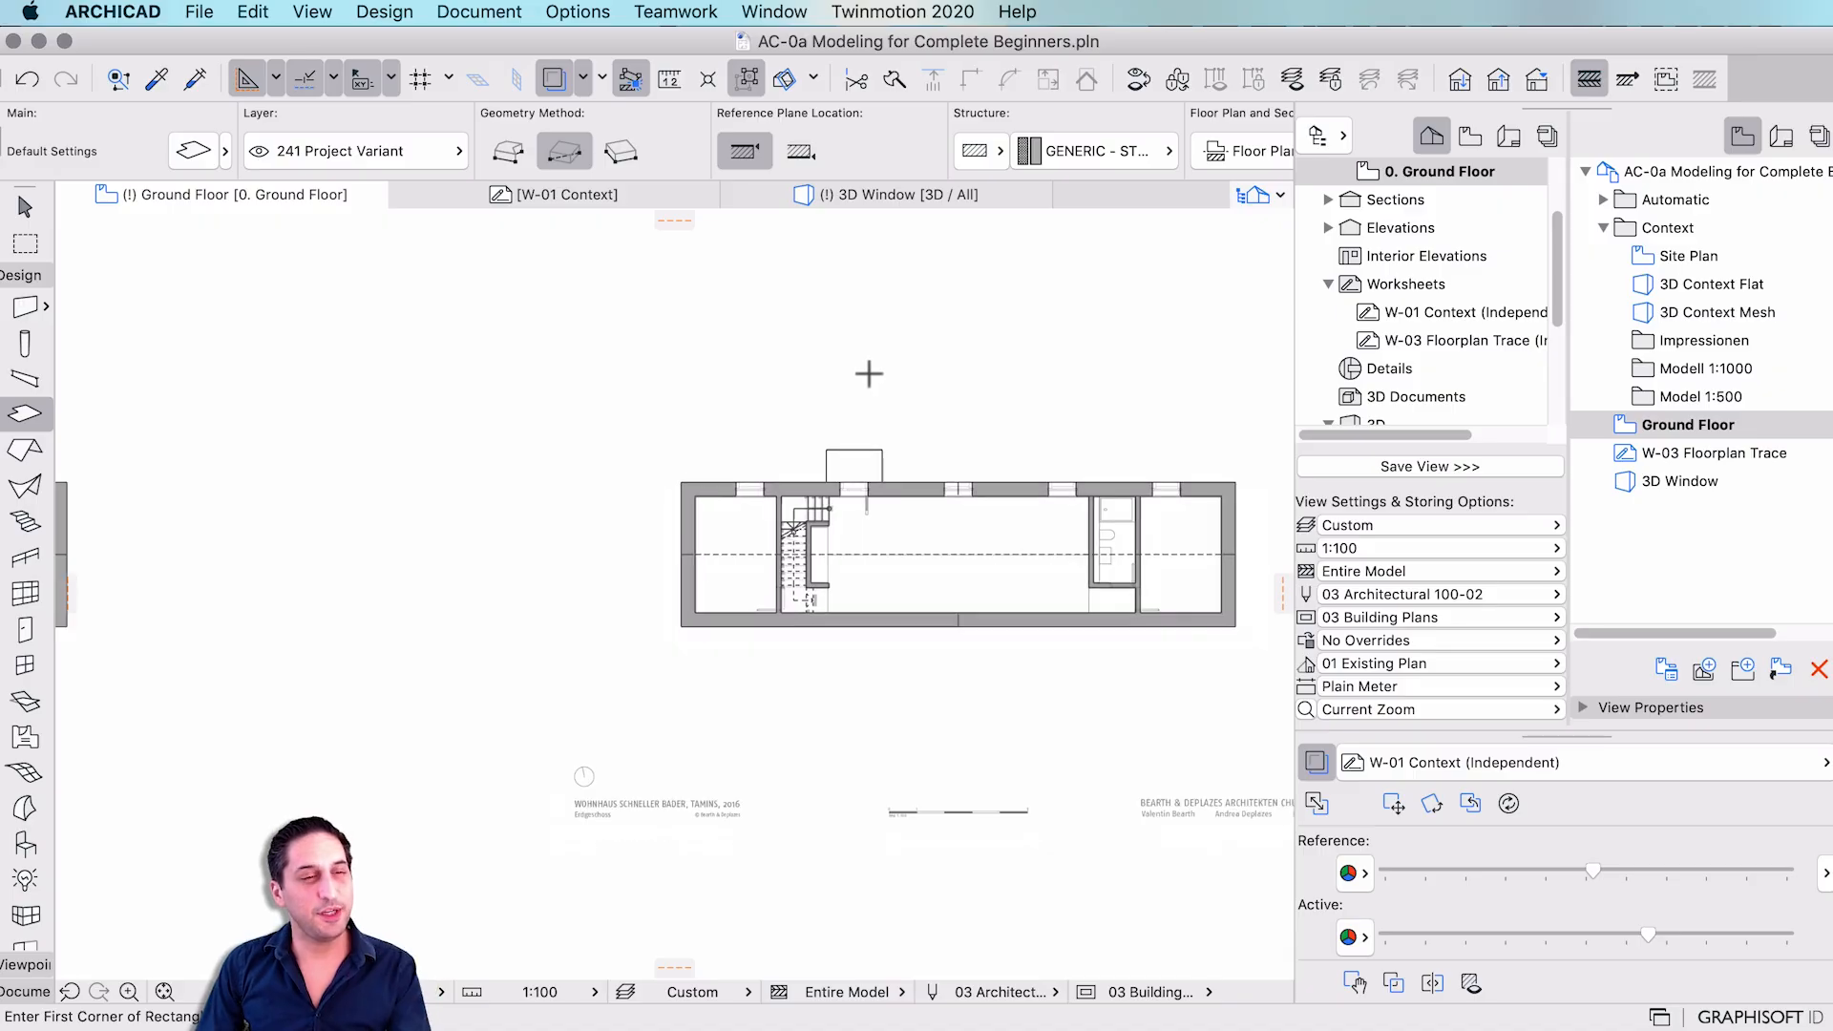
pyautogui.scroll(10, 988, 821)
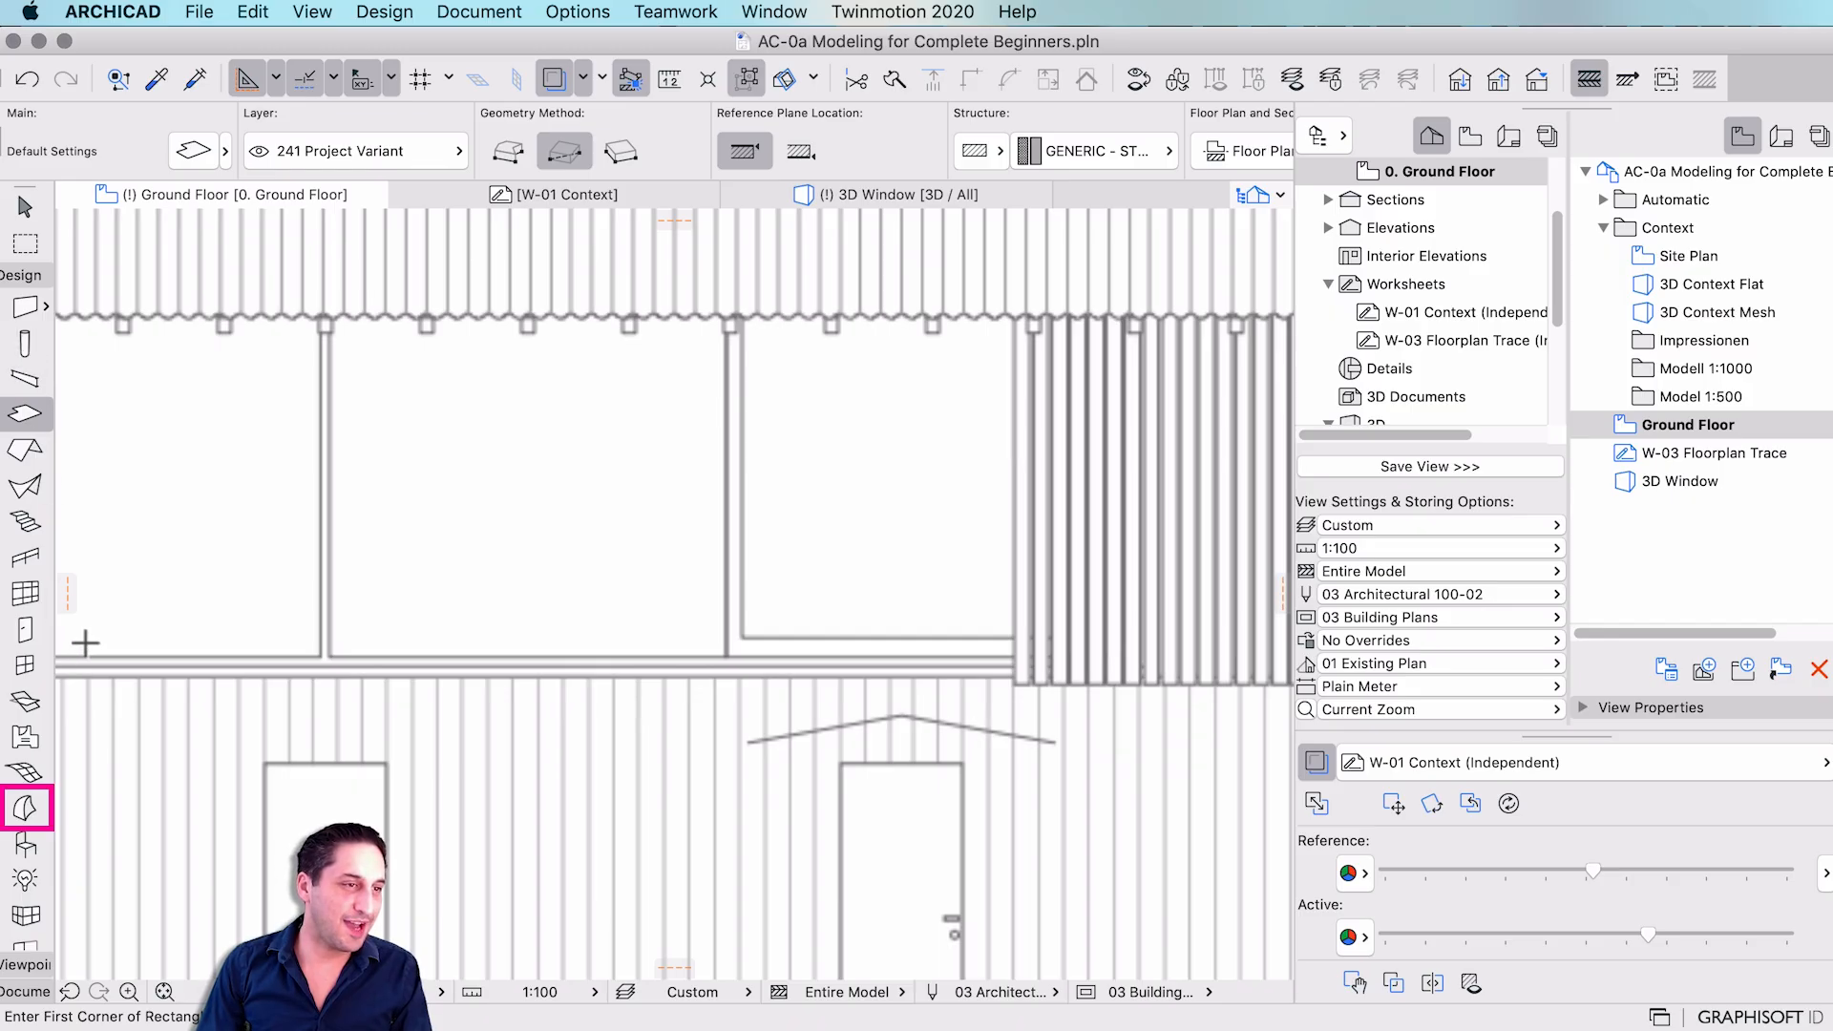
pyautogui.click(26, 810)
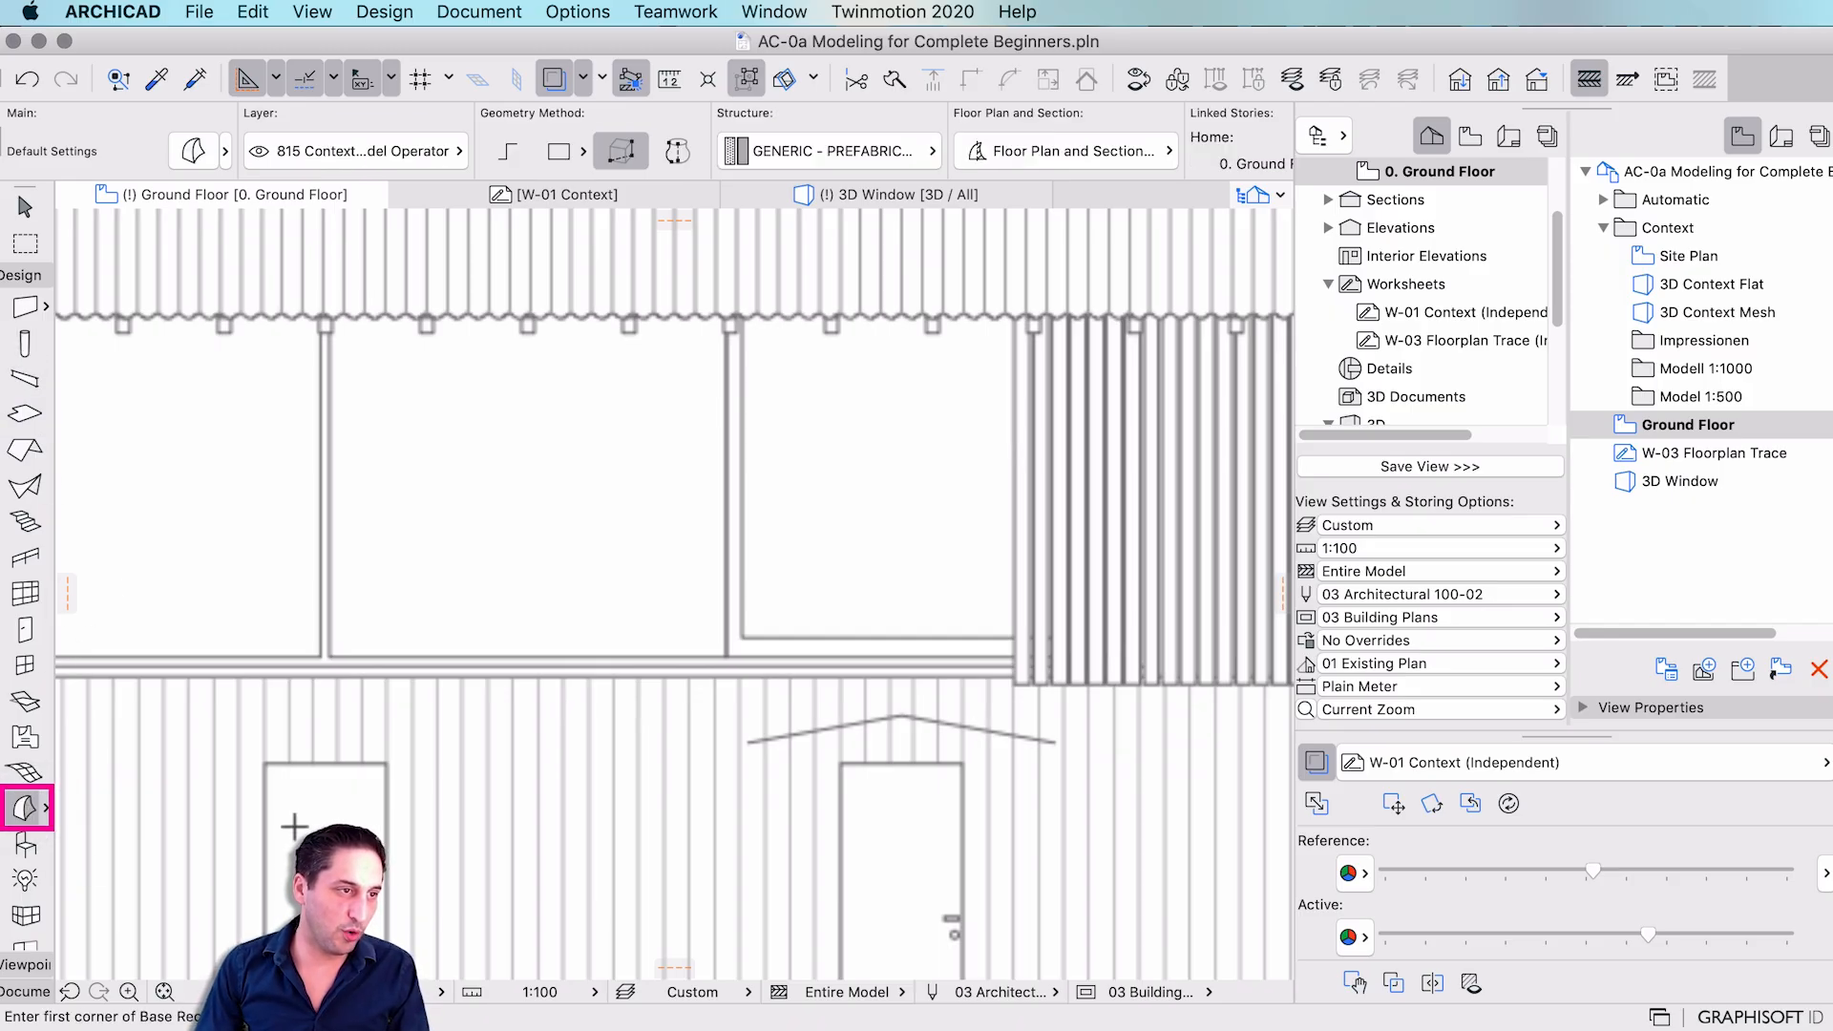
pyautogui.click(508, 150)
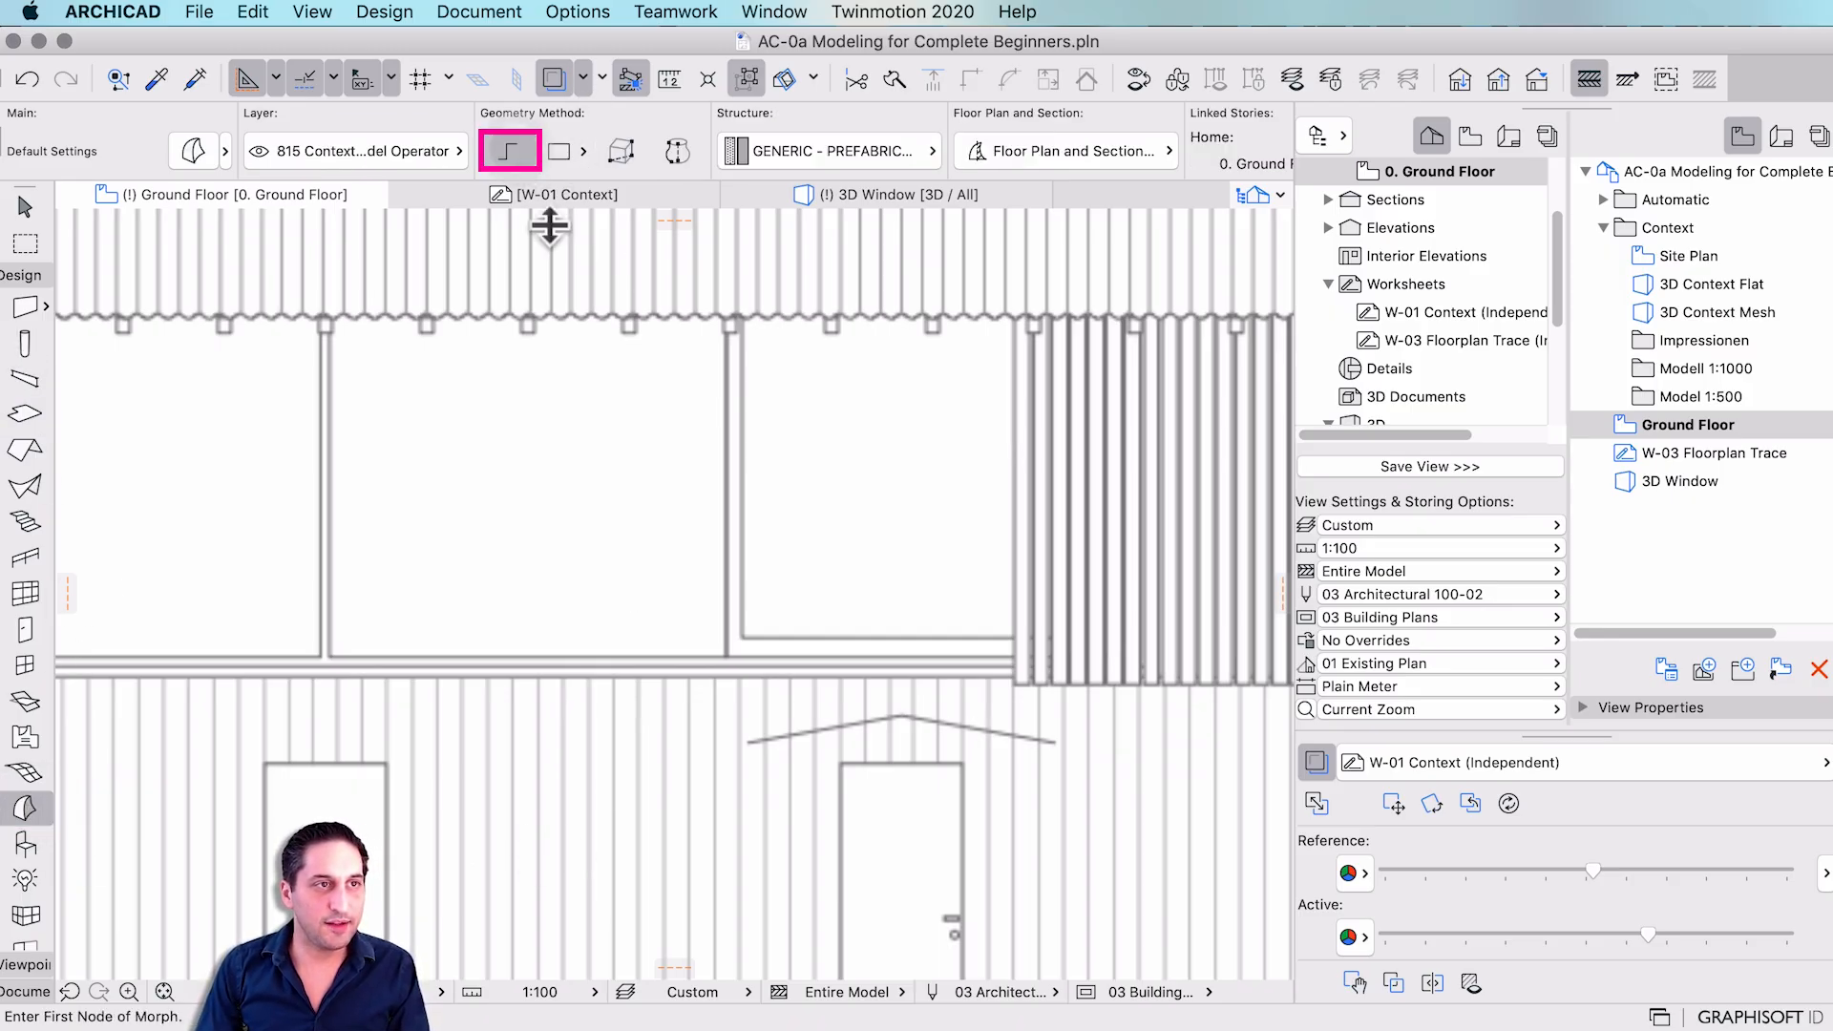
pyautogui.scroll(1, 854, 843)
pyautogui.click(725, 736)
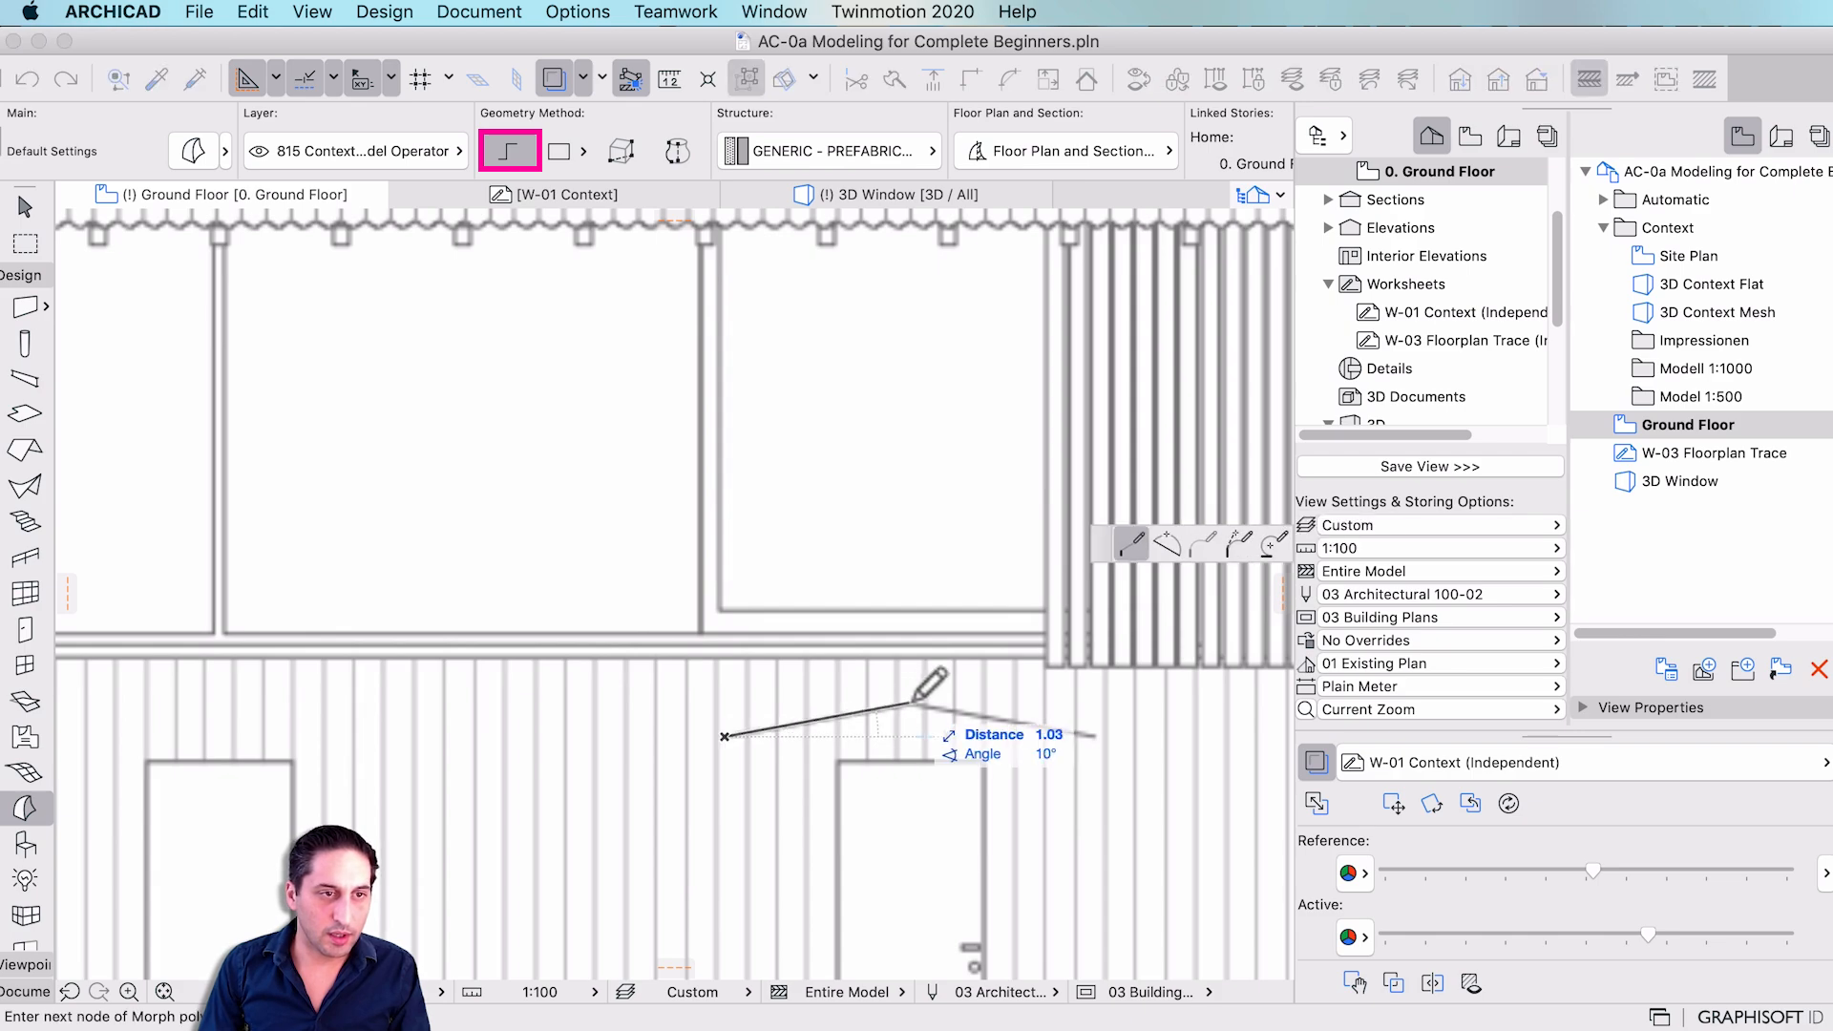
pyautogui.click(1095, 734)
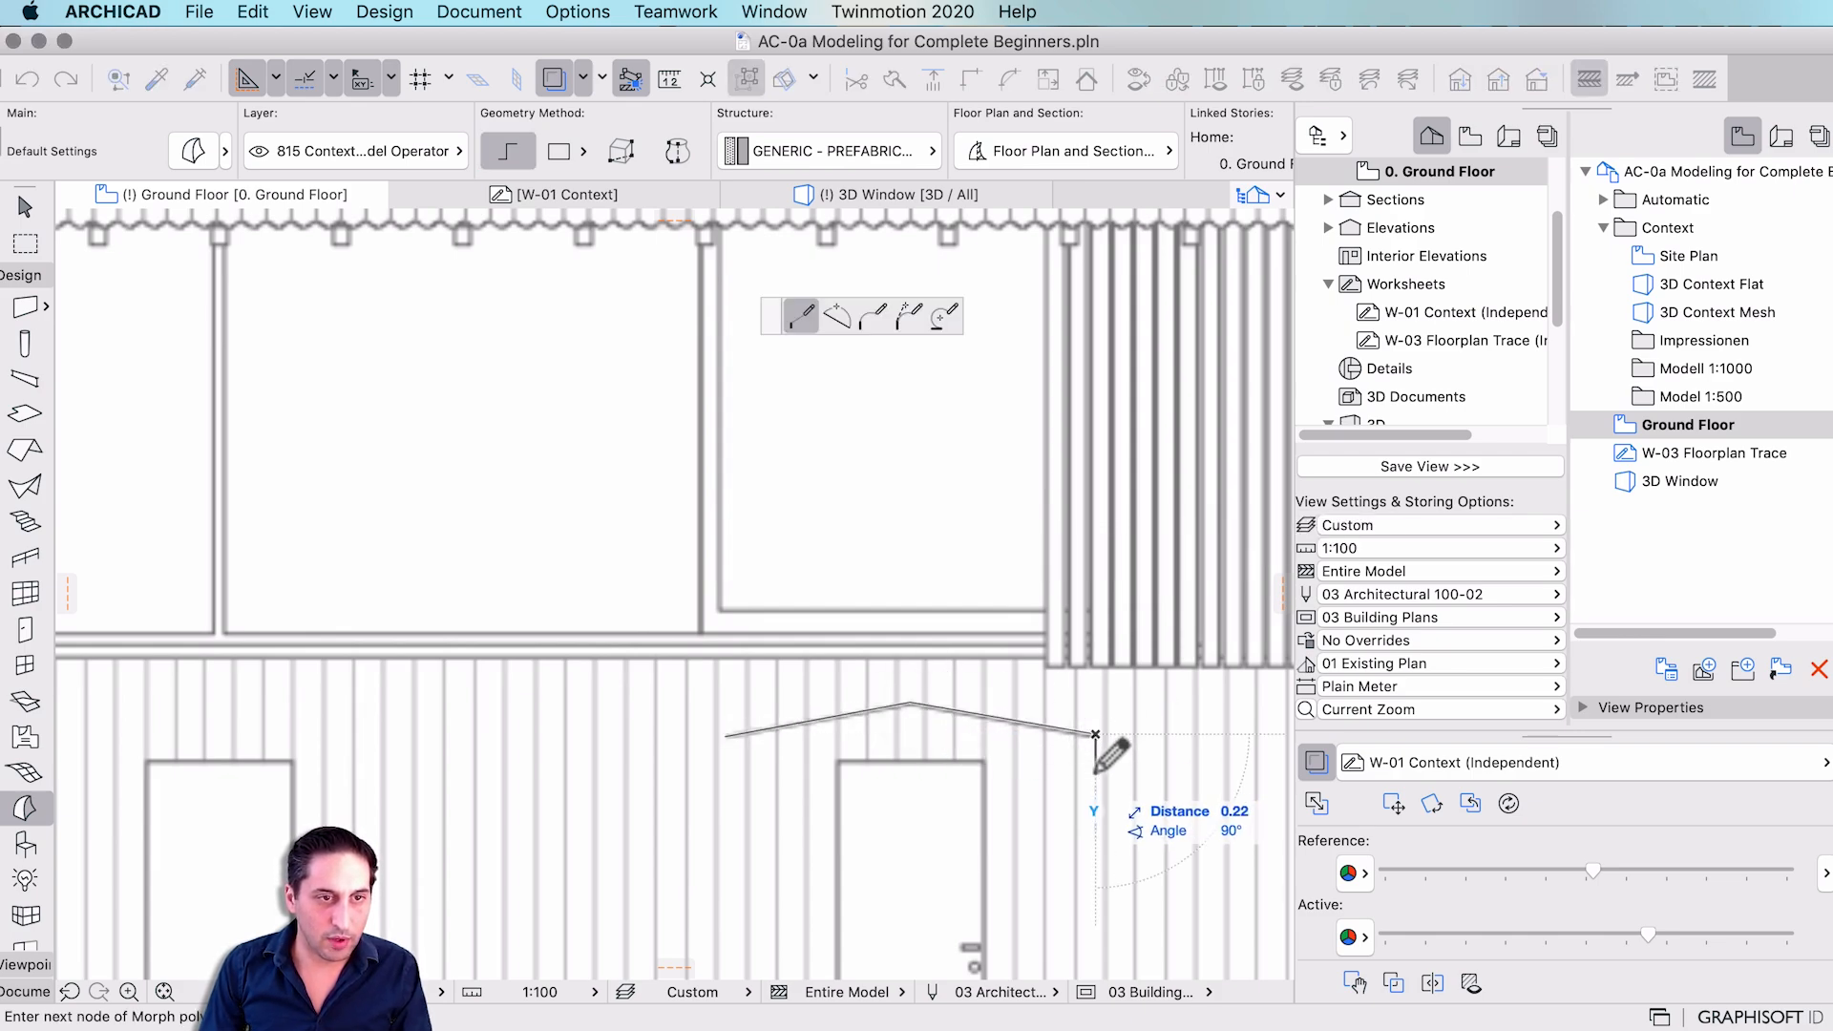
# - Close the canopy profile with a parallel underside about 0.08 m below the traced gabled line
pyautogui.scroll(3, 1085, 748)
pyautogui.scroll(-1, 1036, 651)
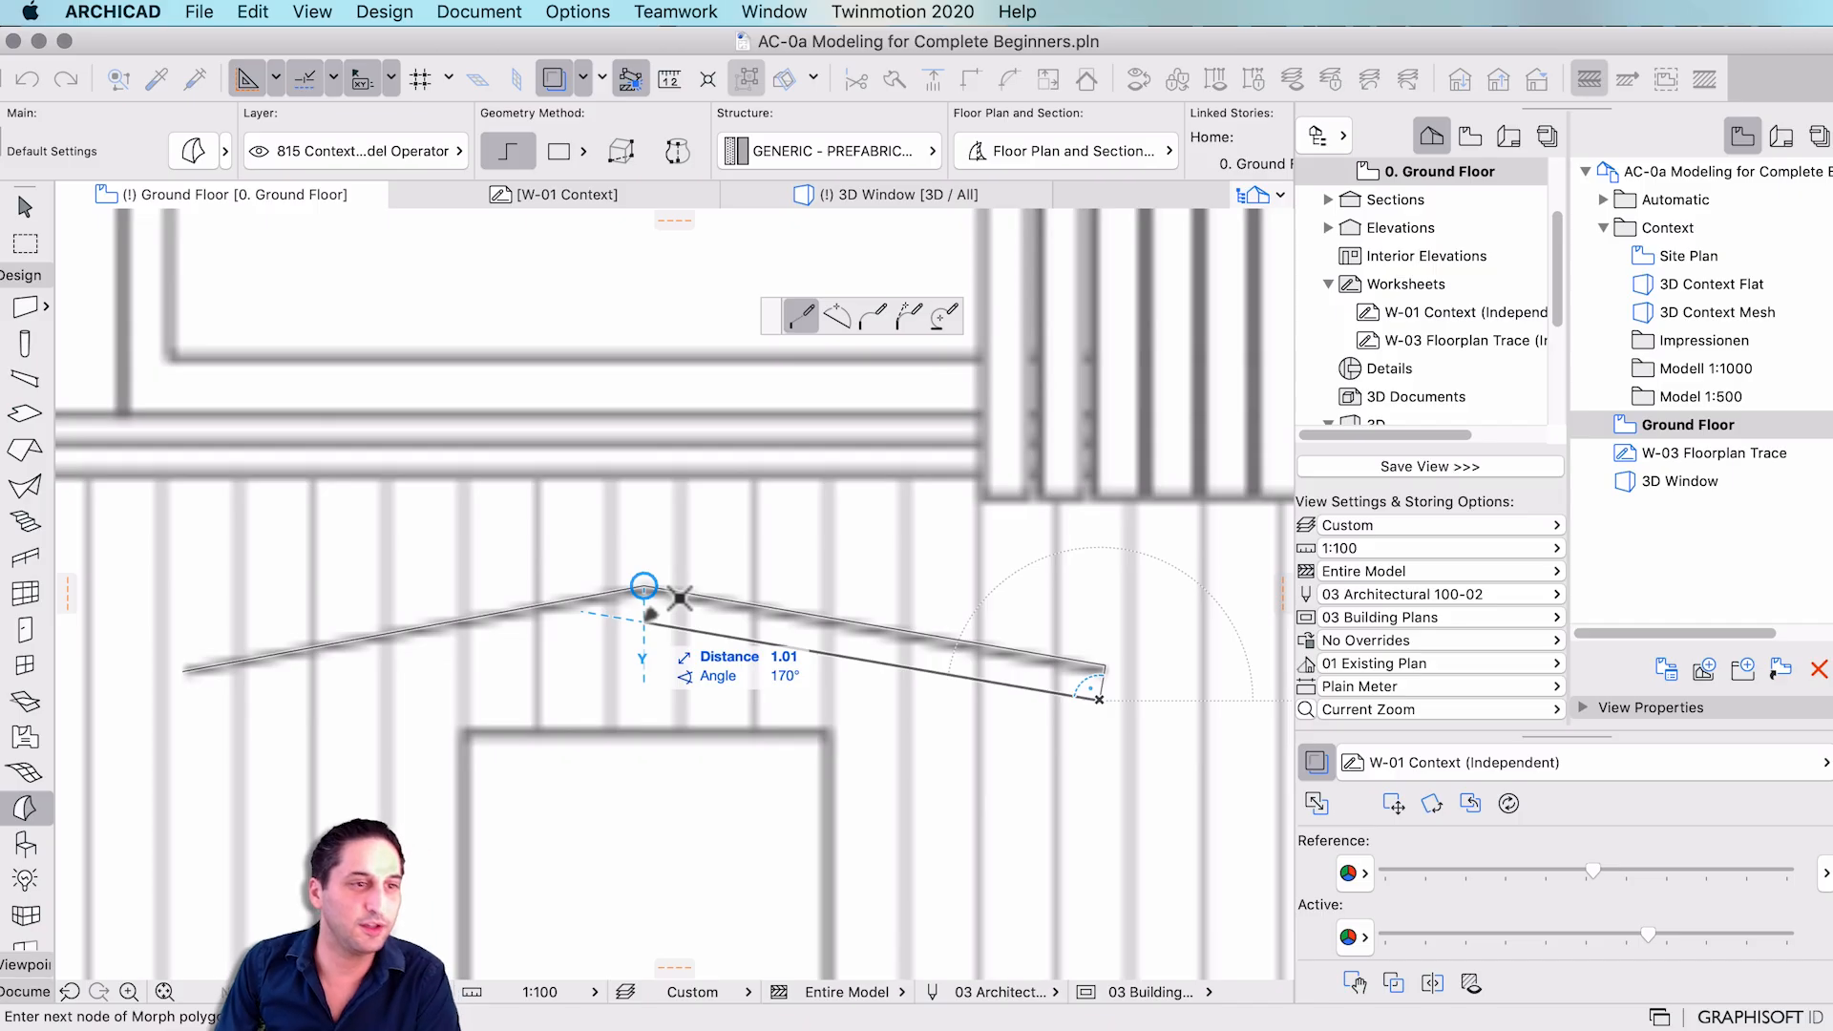
pyautogui.click(644, 621)
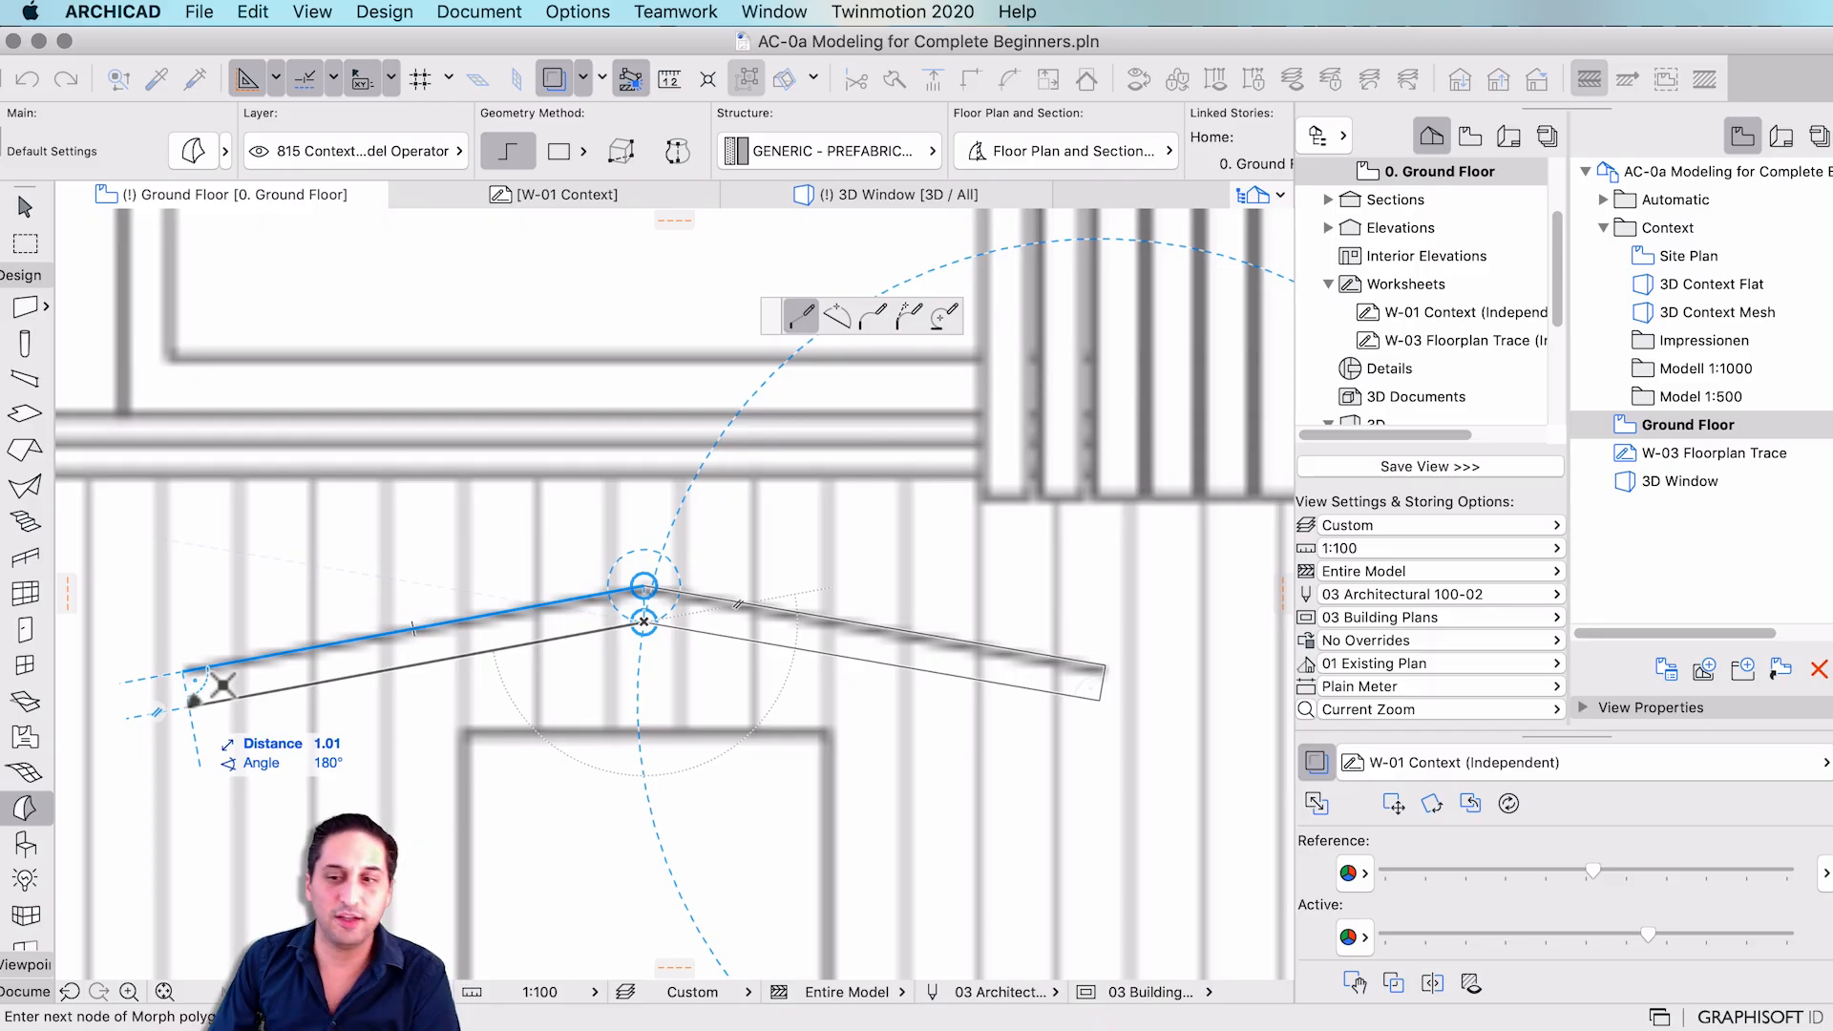
pyautogui.click(188, 705)
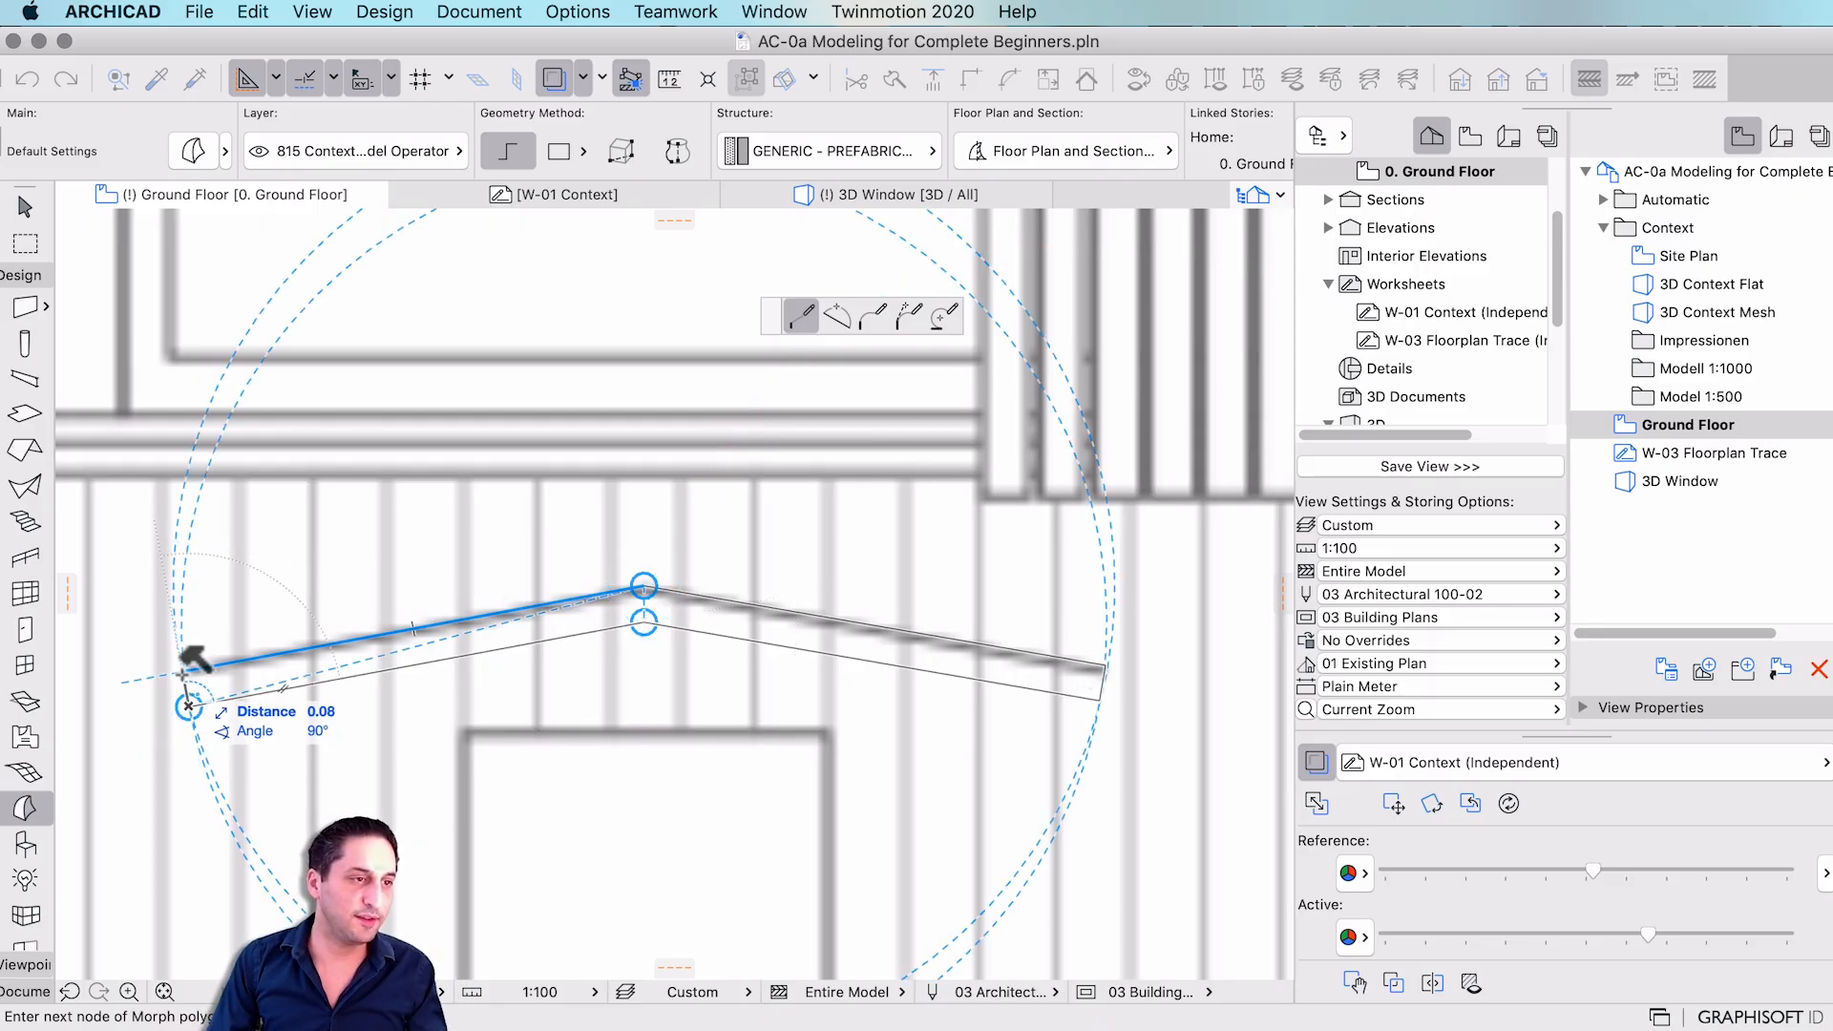
pyautogui.click(185, 669)
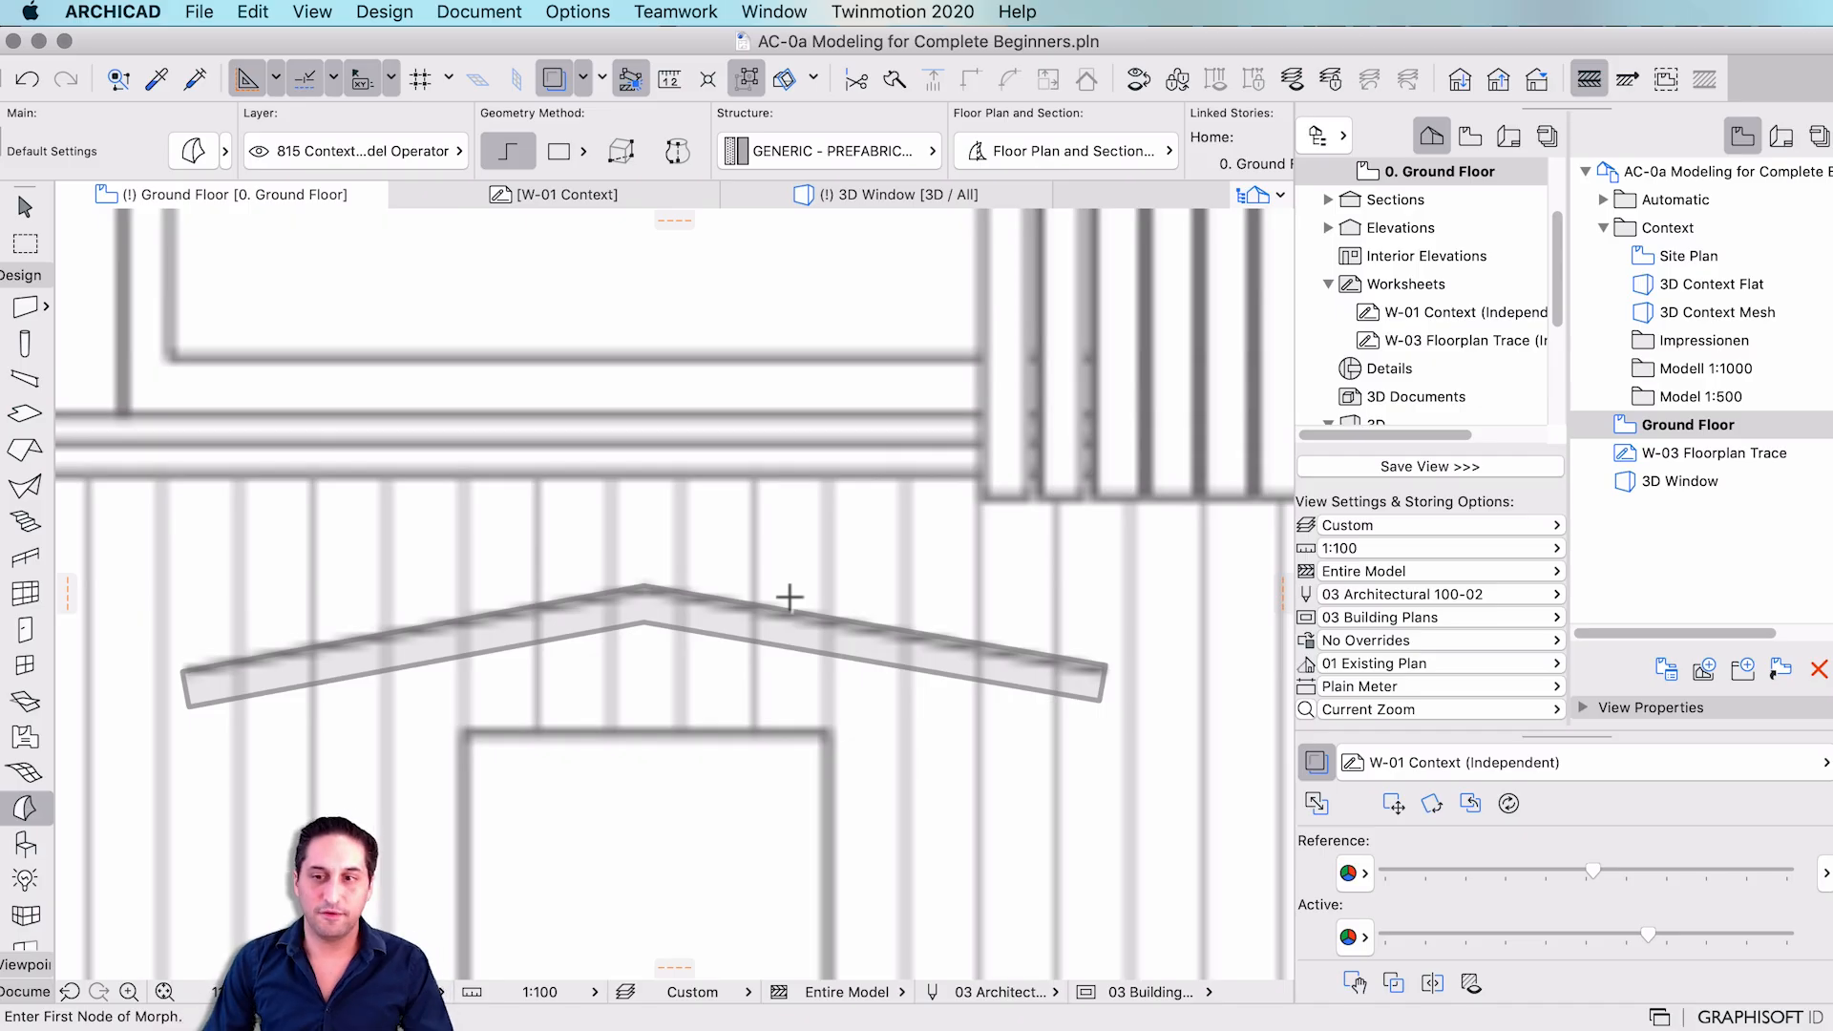
pyautogui.press('Escape')
# - Extrude the gabled canopy morph with an extrusion length of 1.00
pyautogui.click(825, 636)
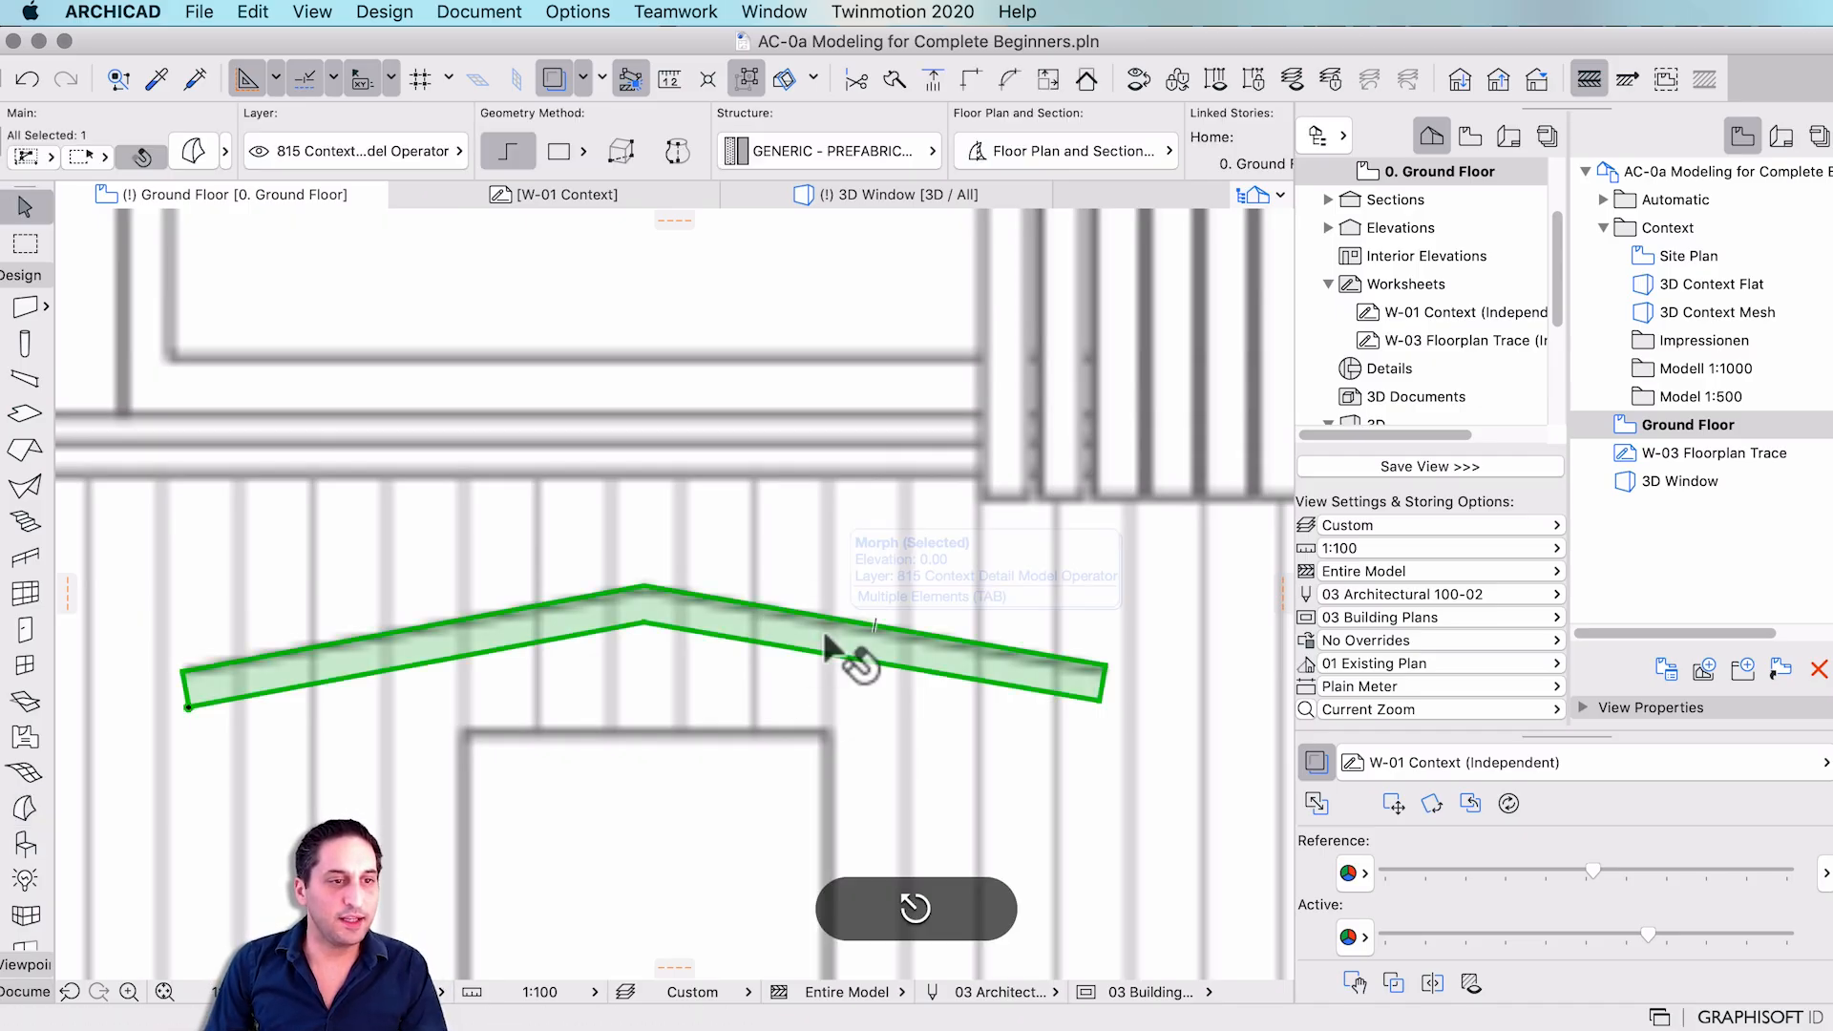
pyautogui.click(823, 636)
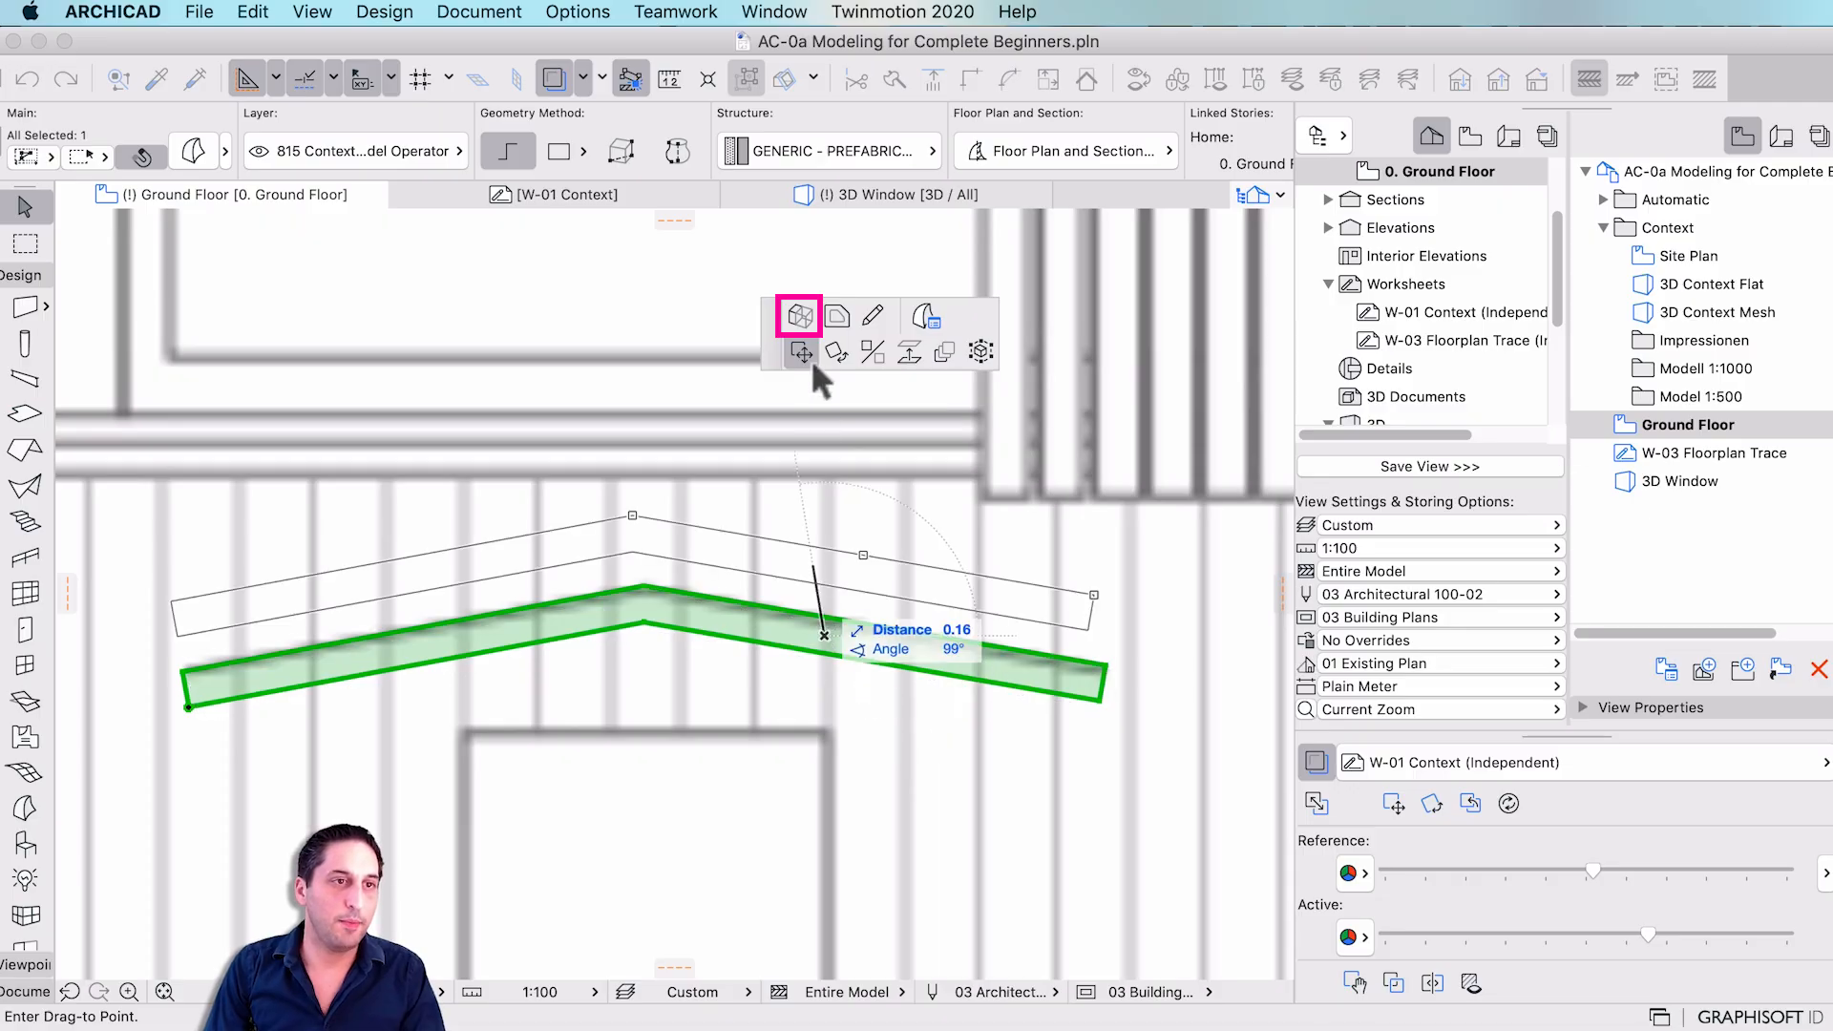
pyautogui.click(808, 319)
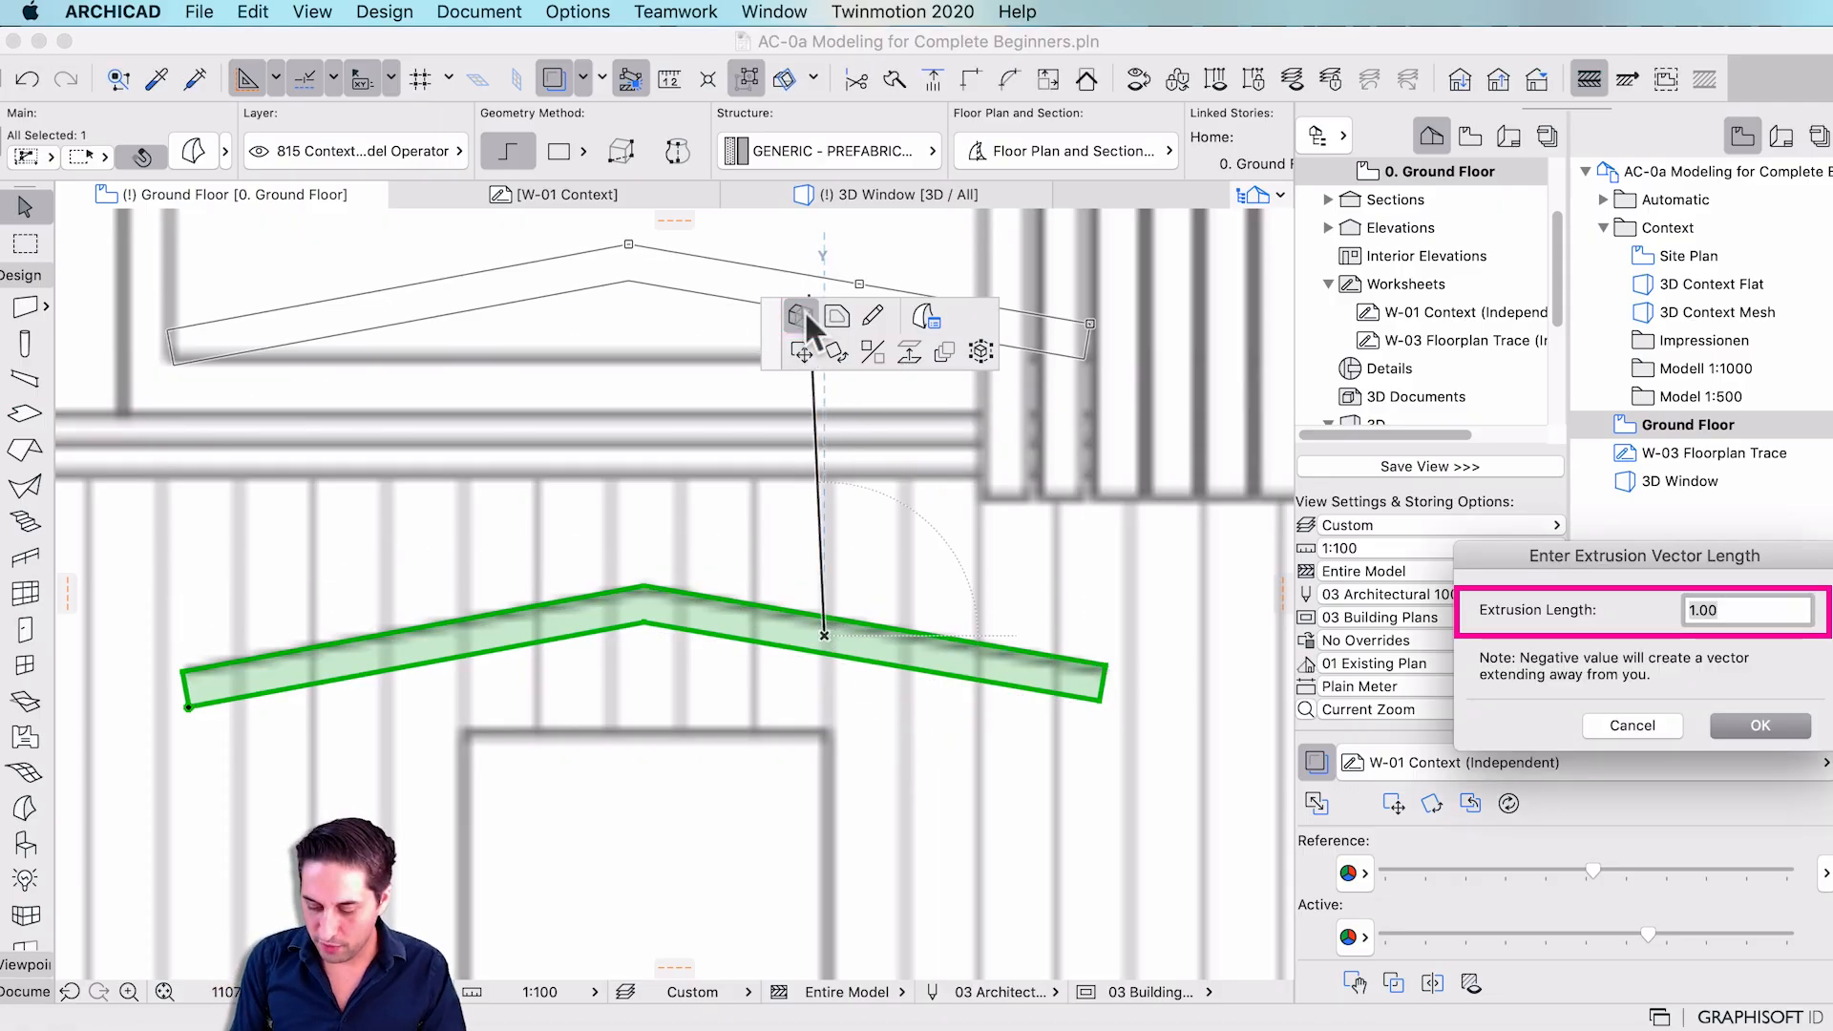
pyautogui.press('Return')
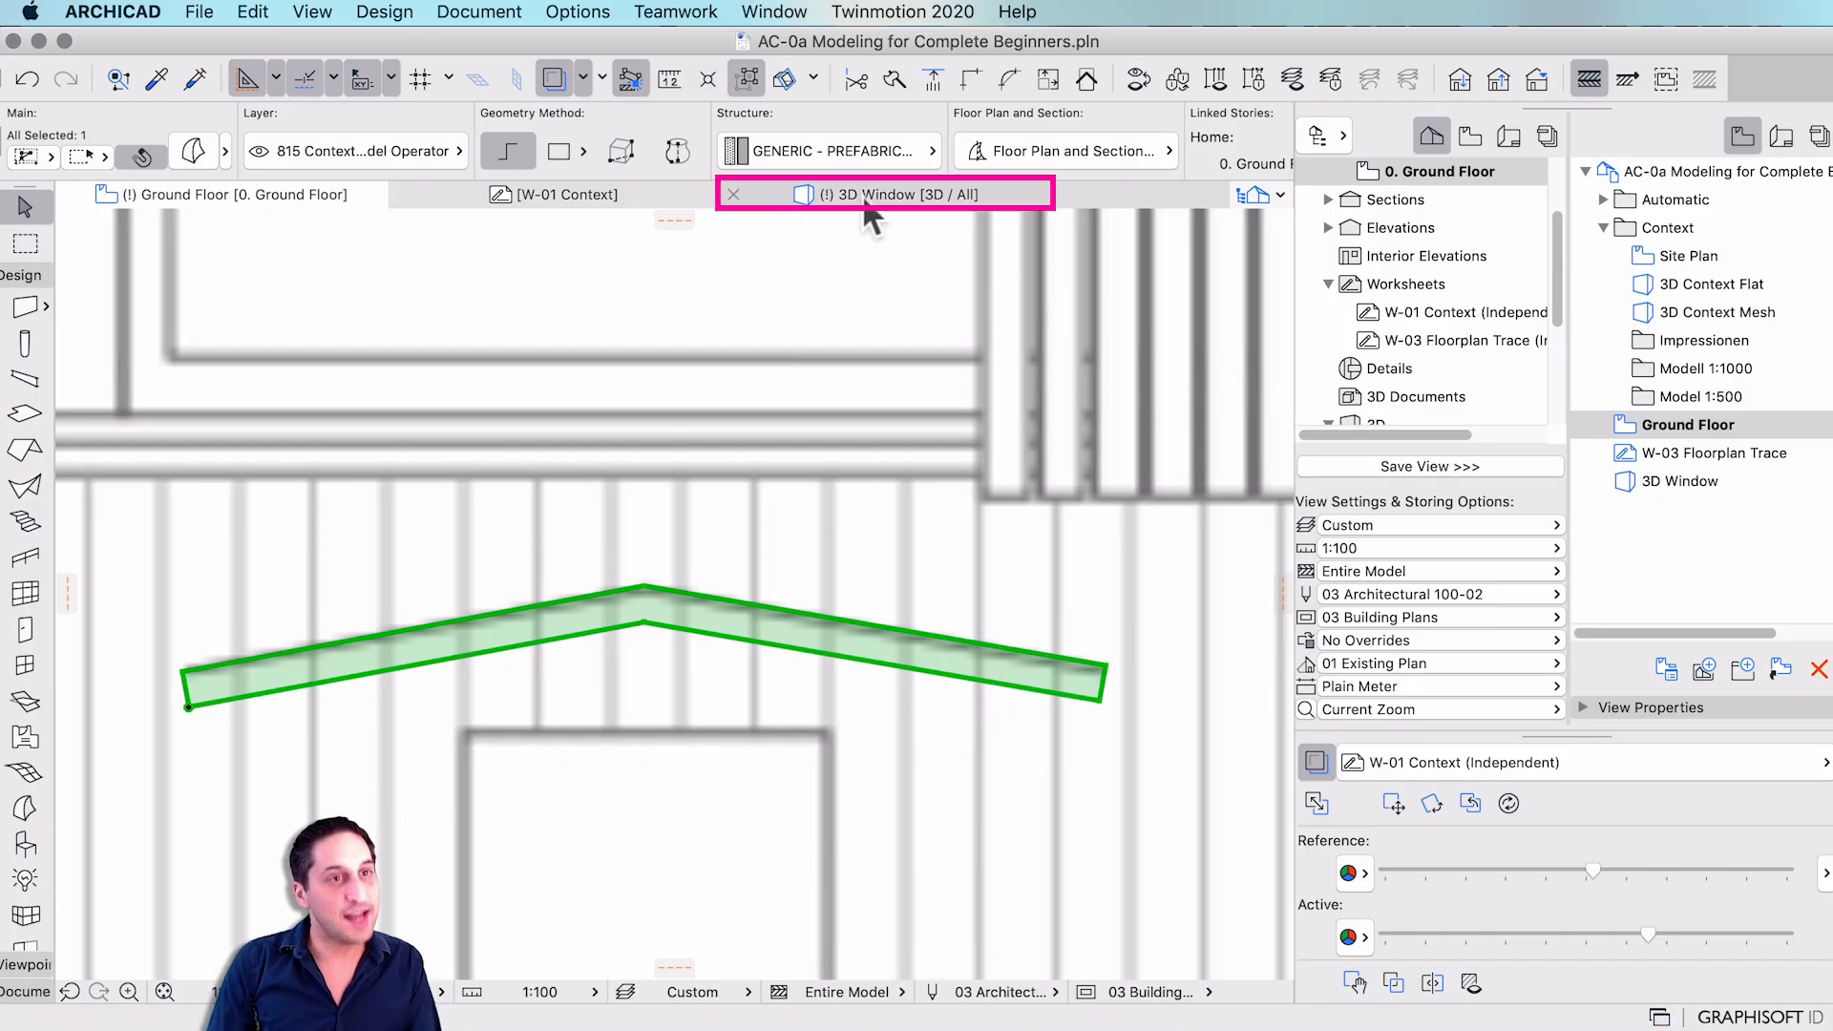
# - Open the 3D window and select the entrance slab in front of the house door
pyautogui.click(866, 197)
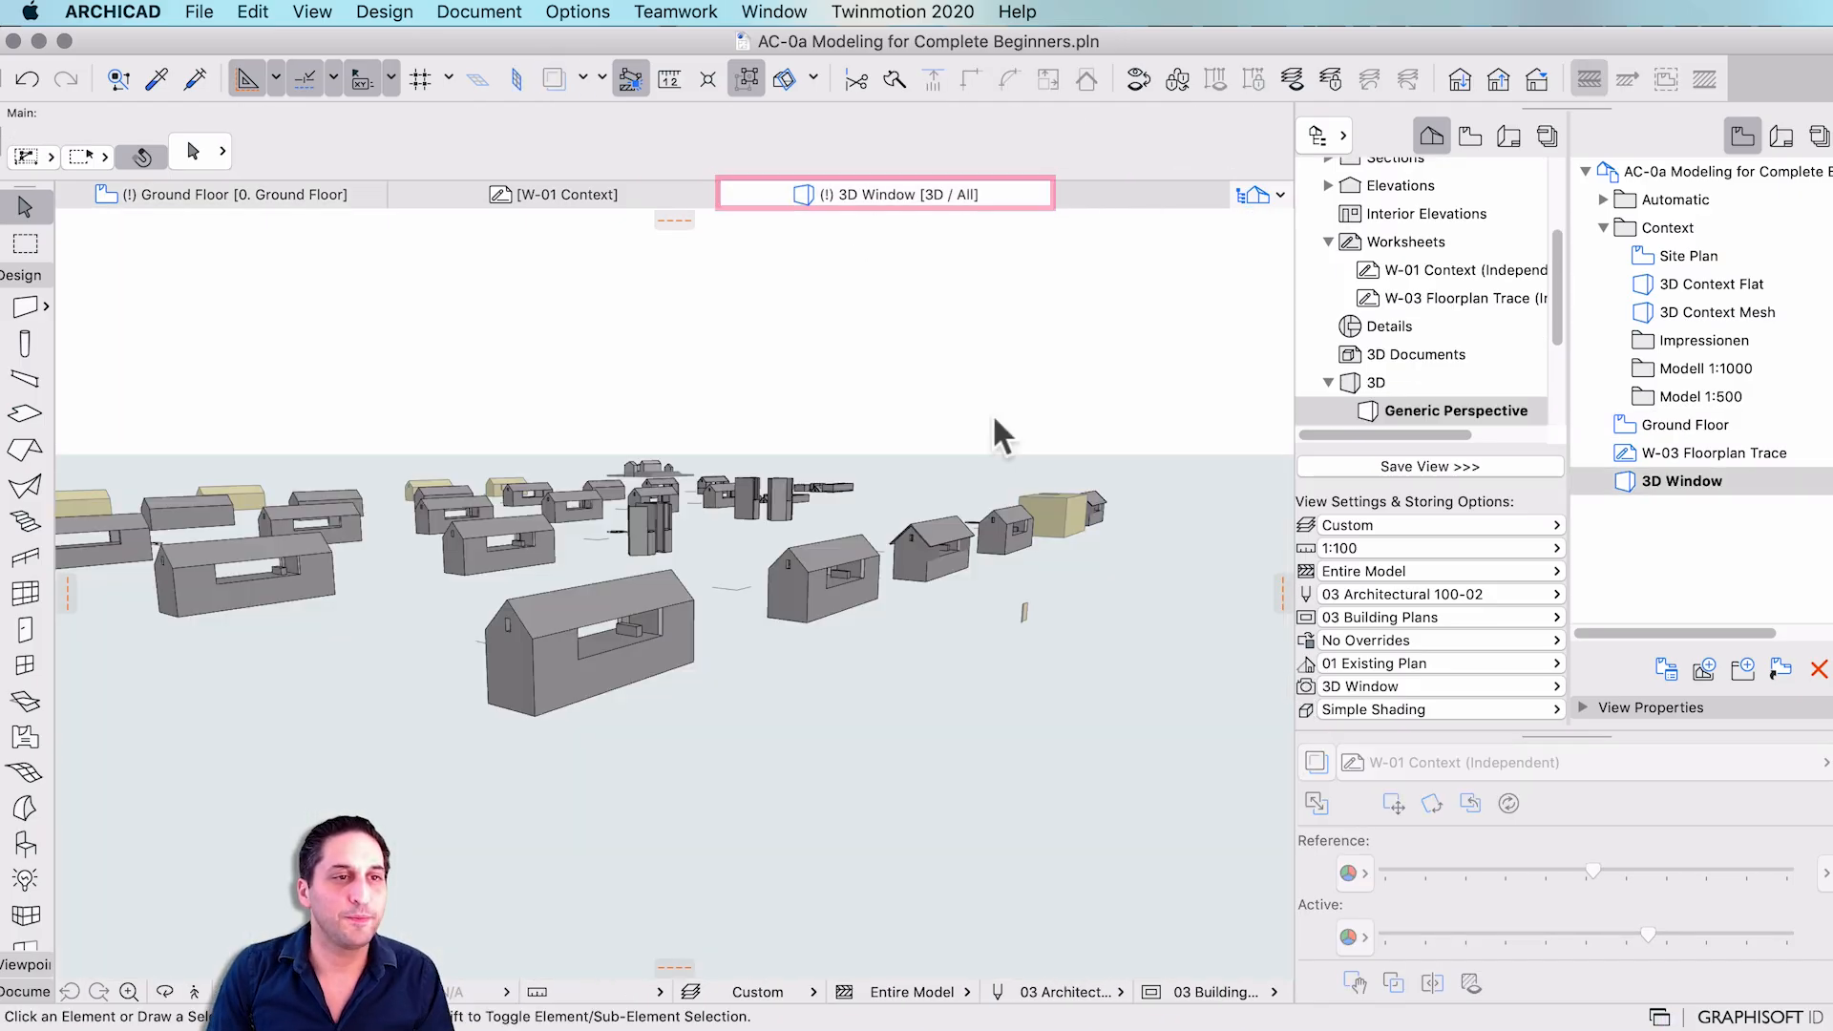
pyautogui.keyDown('shift'); pyautogui.moveTo(601, 712); pyautogui.dragTo(392, 631, button='middle'); pyautogui.keyUp('shift')
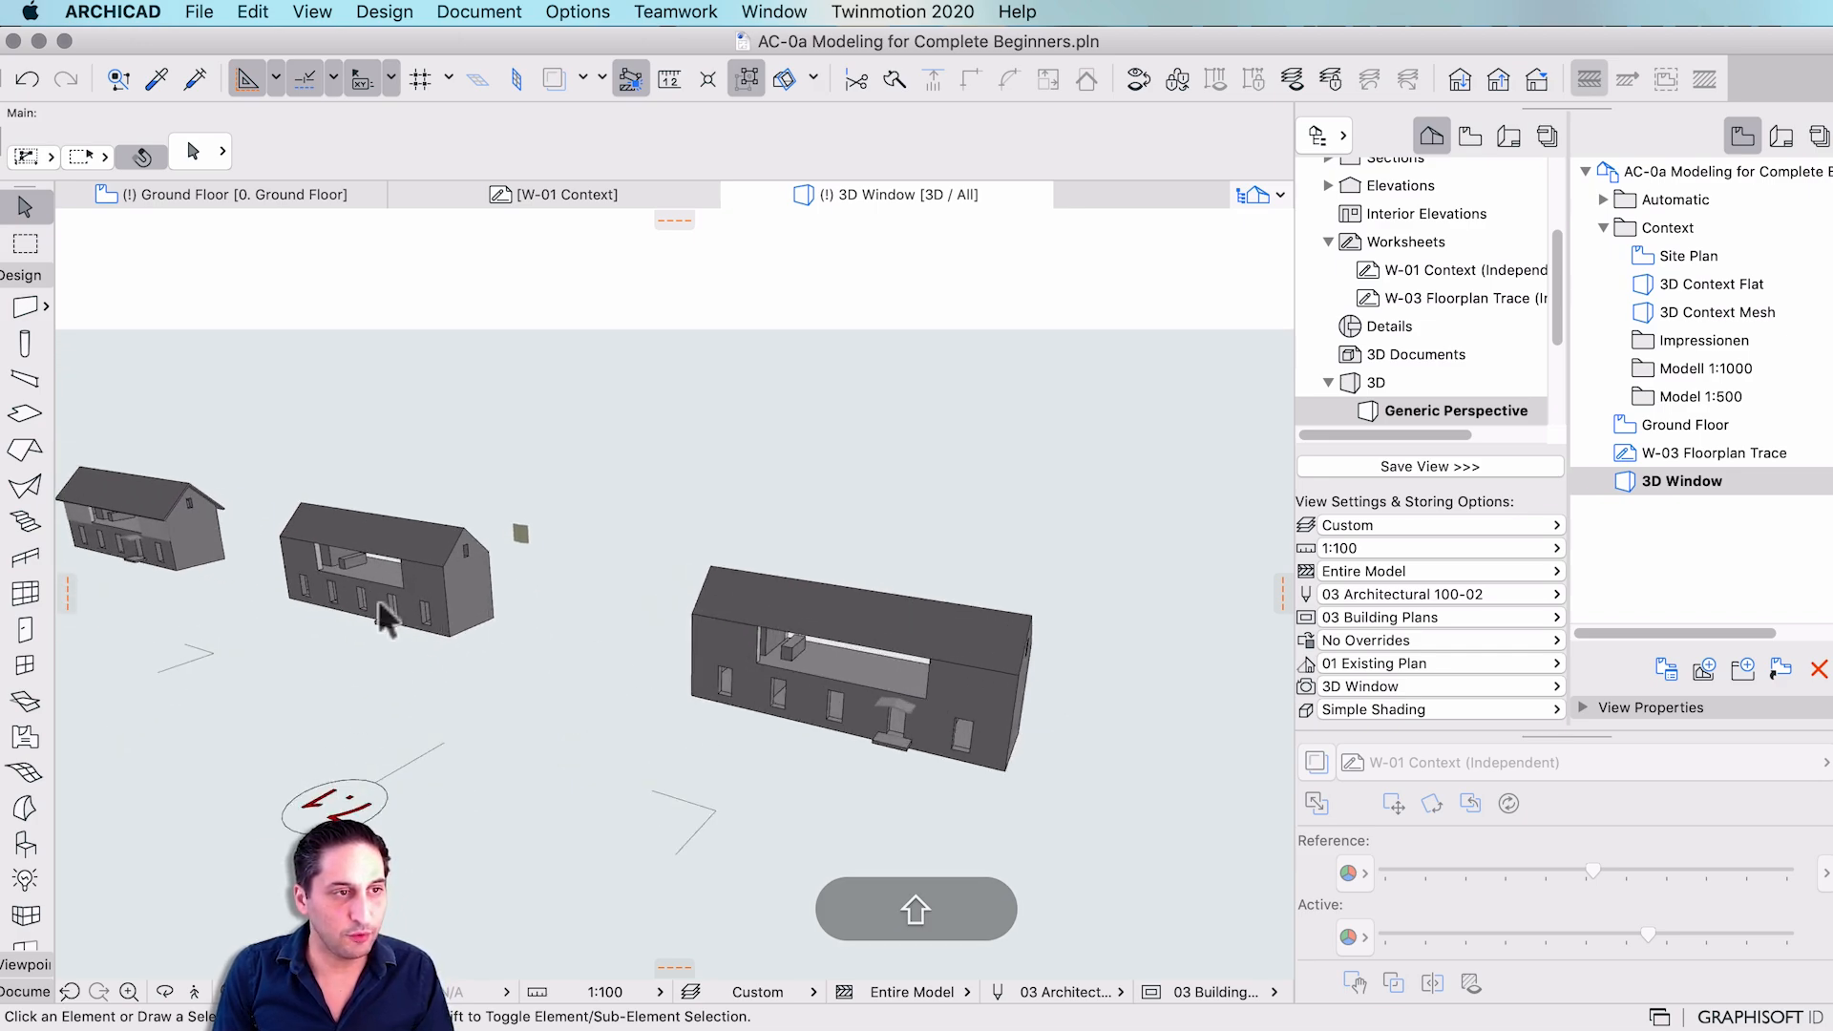
pyautogui.click(387, 622)
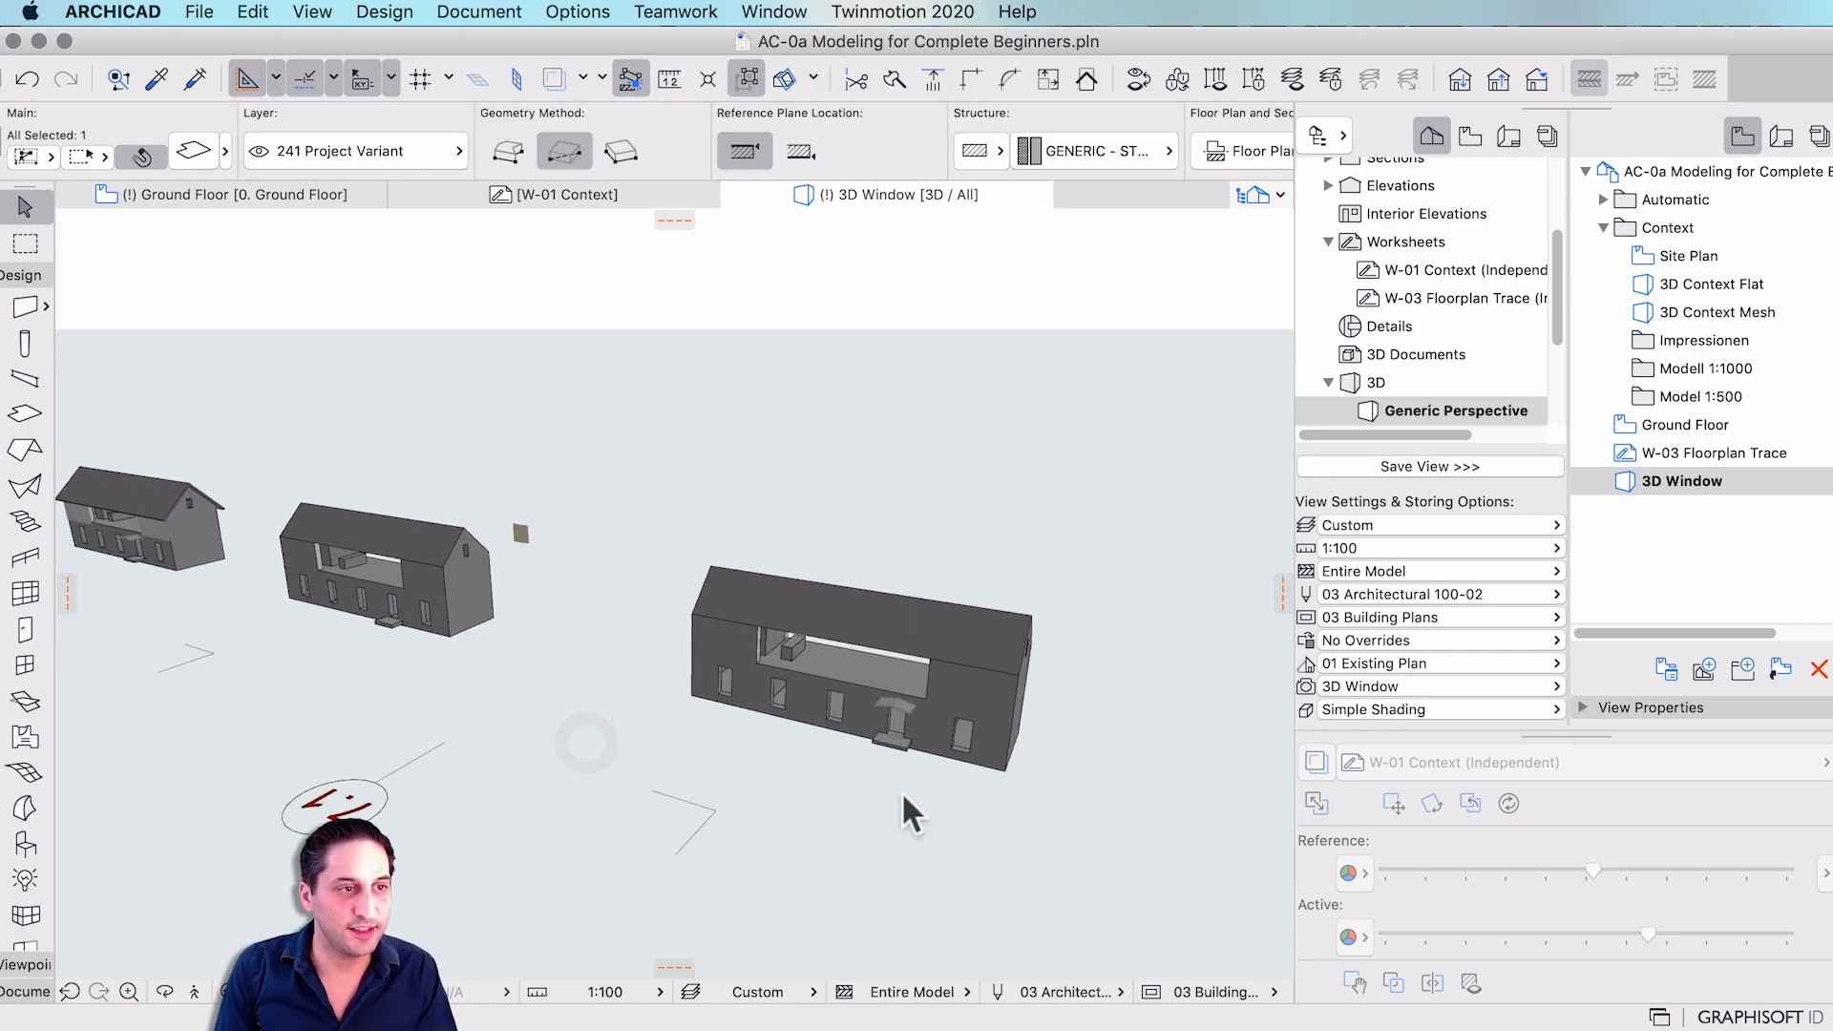
pyautogui.scroll(10, 381, 614)
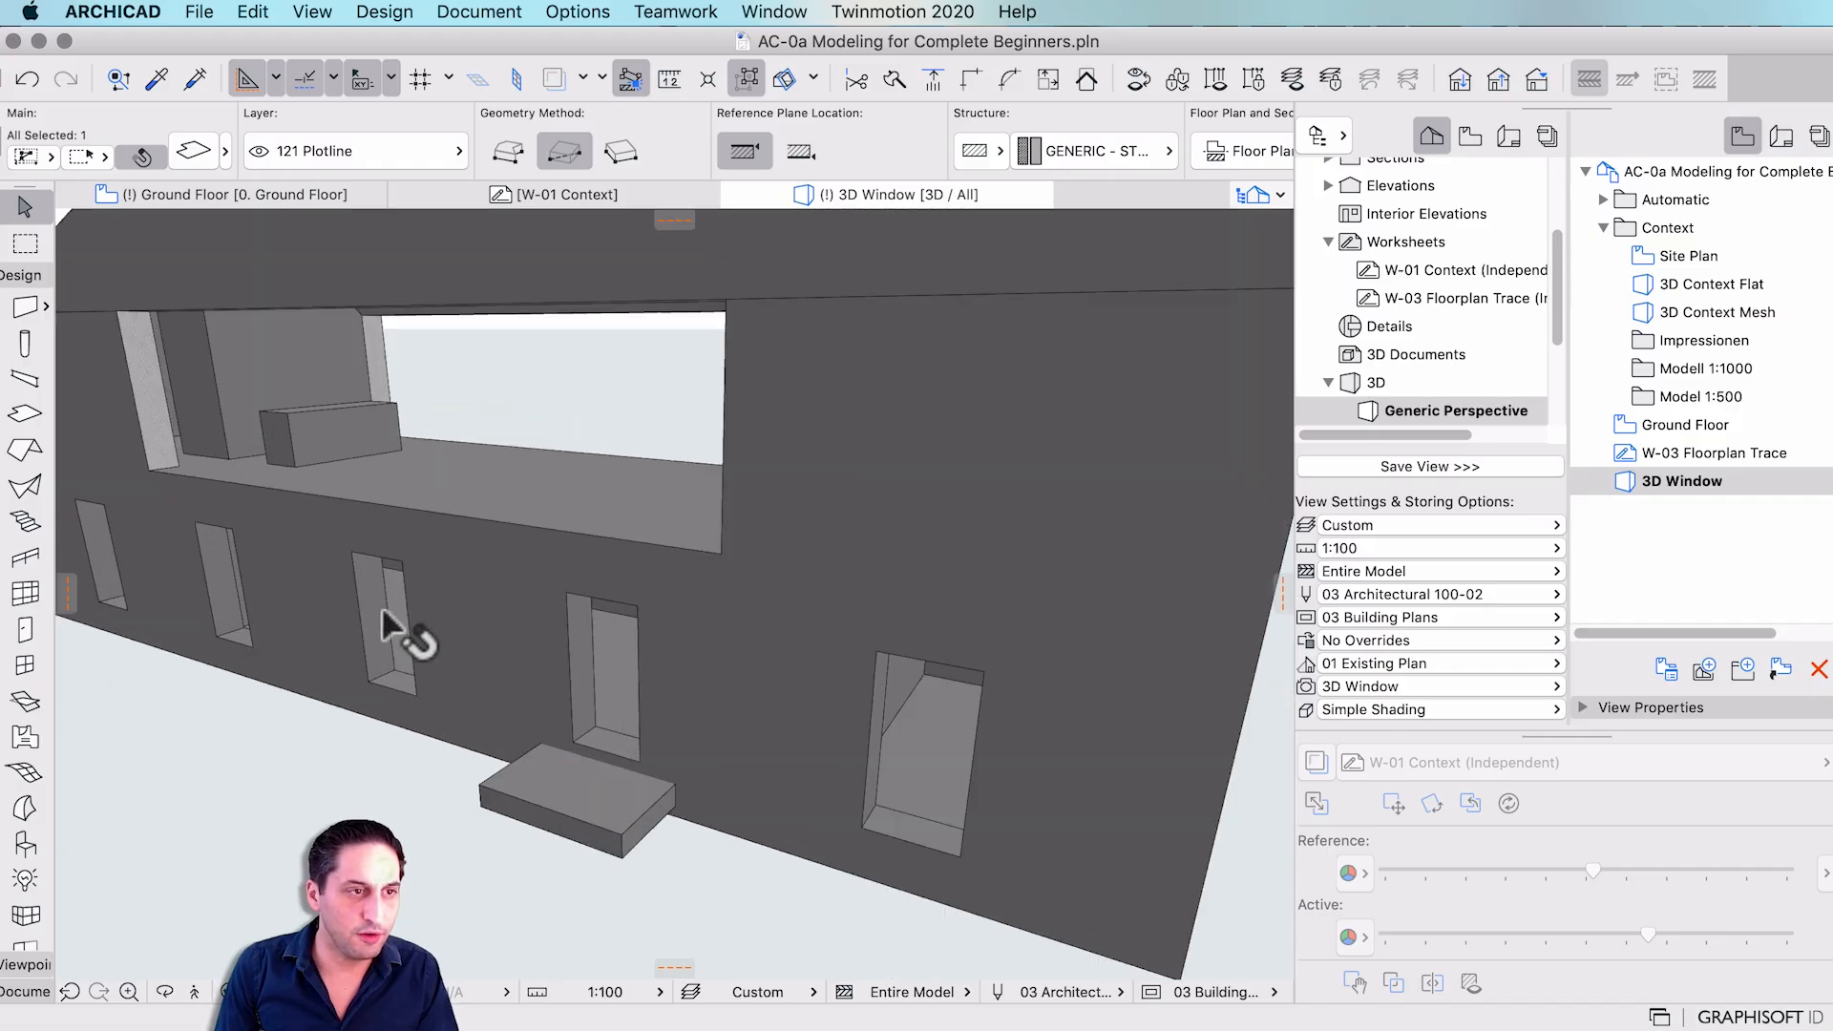
pyautogui.scroll(-10, 385, 605)
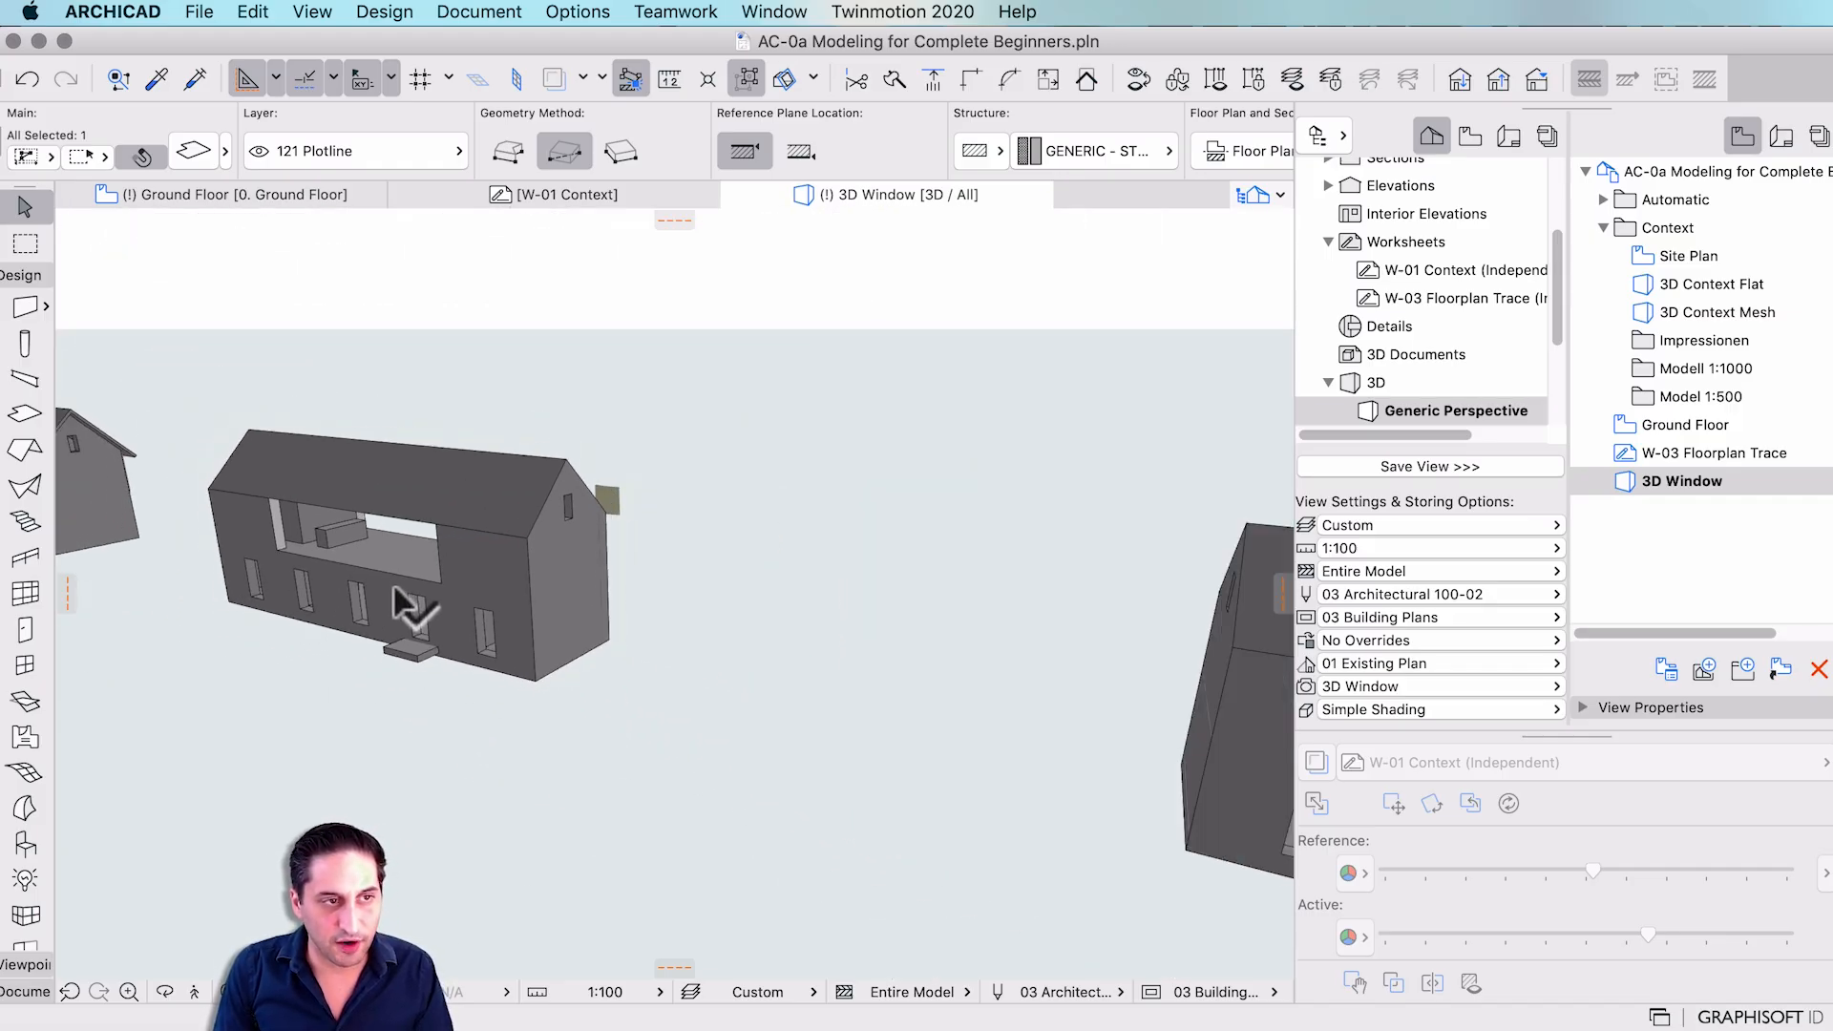
pyautogui.scroll(-2, 319, 598)
pyautogui.scroll(10, 544, 634)
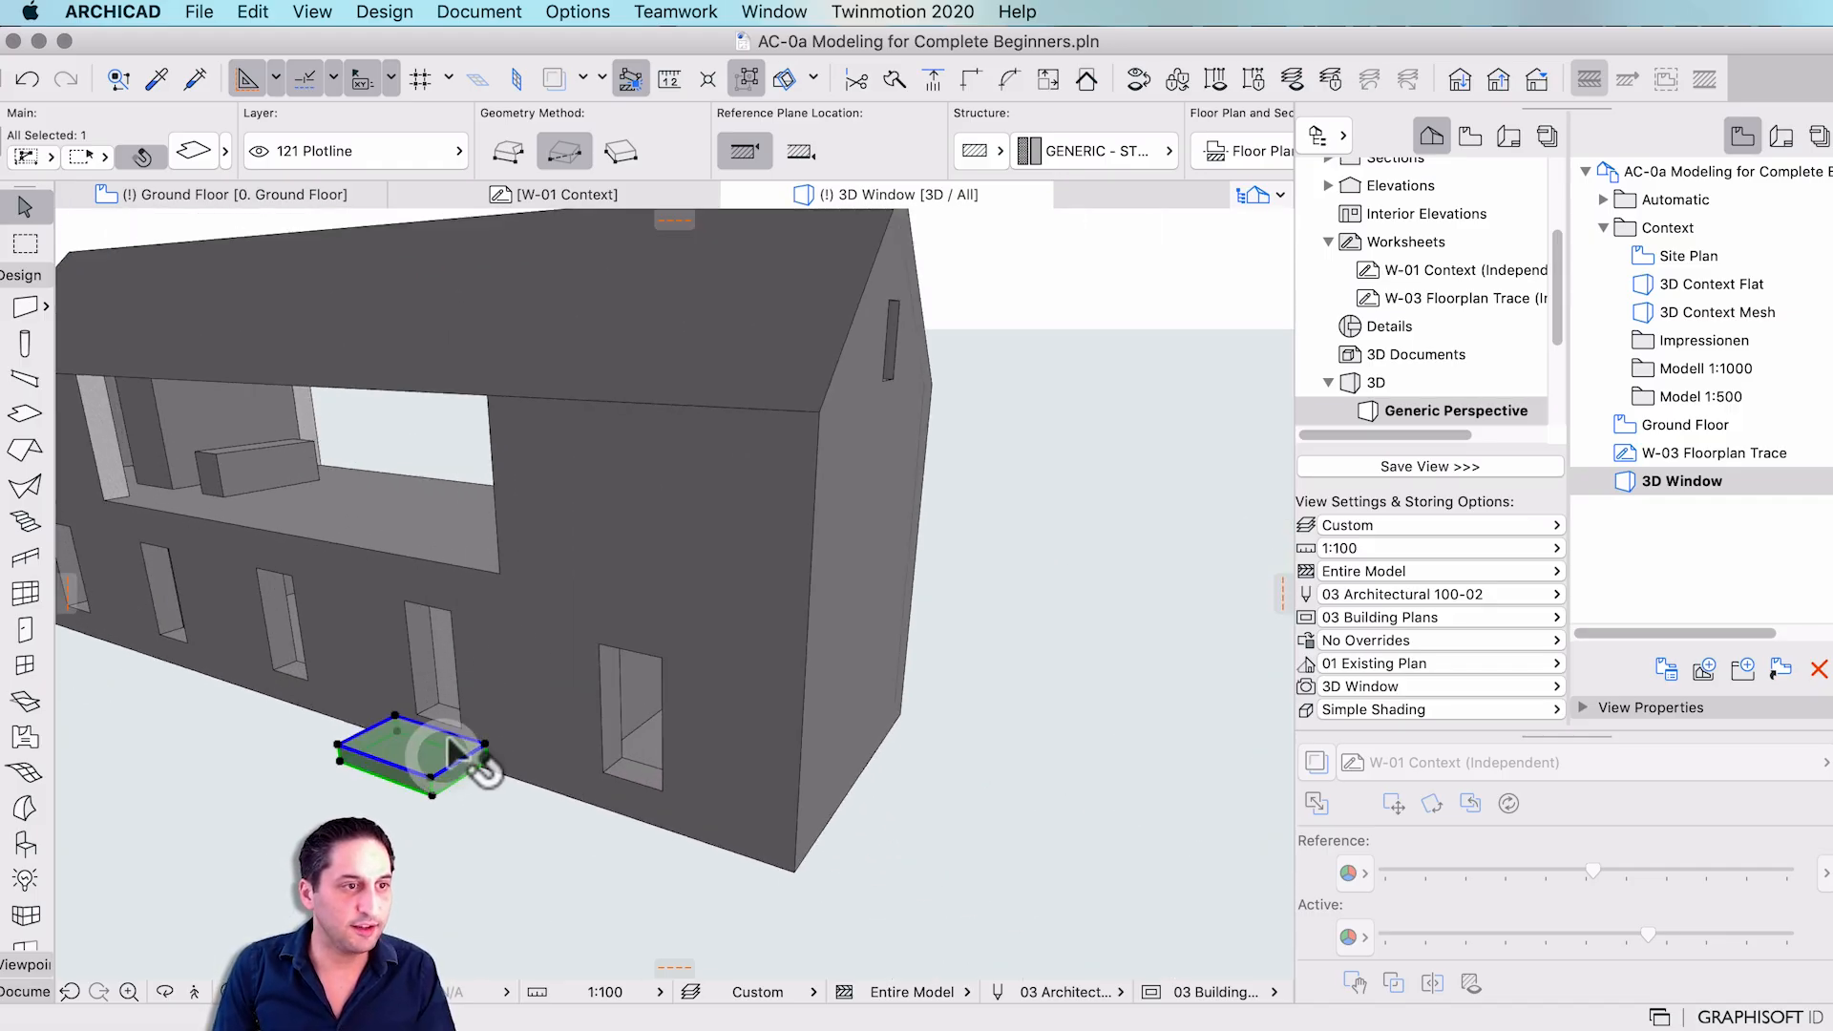
pyautogui.click(456, 755)
# - Raise the entrance slab vertically by 0.15 m
pyautogui.hscroll(5, 659, 115)
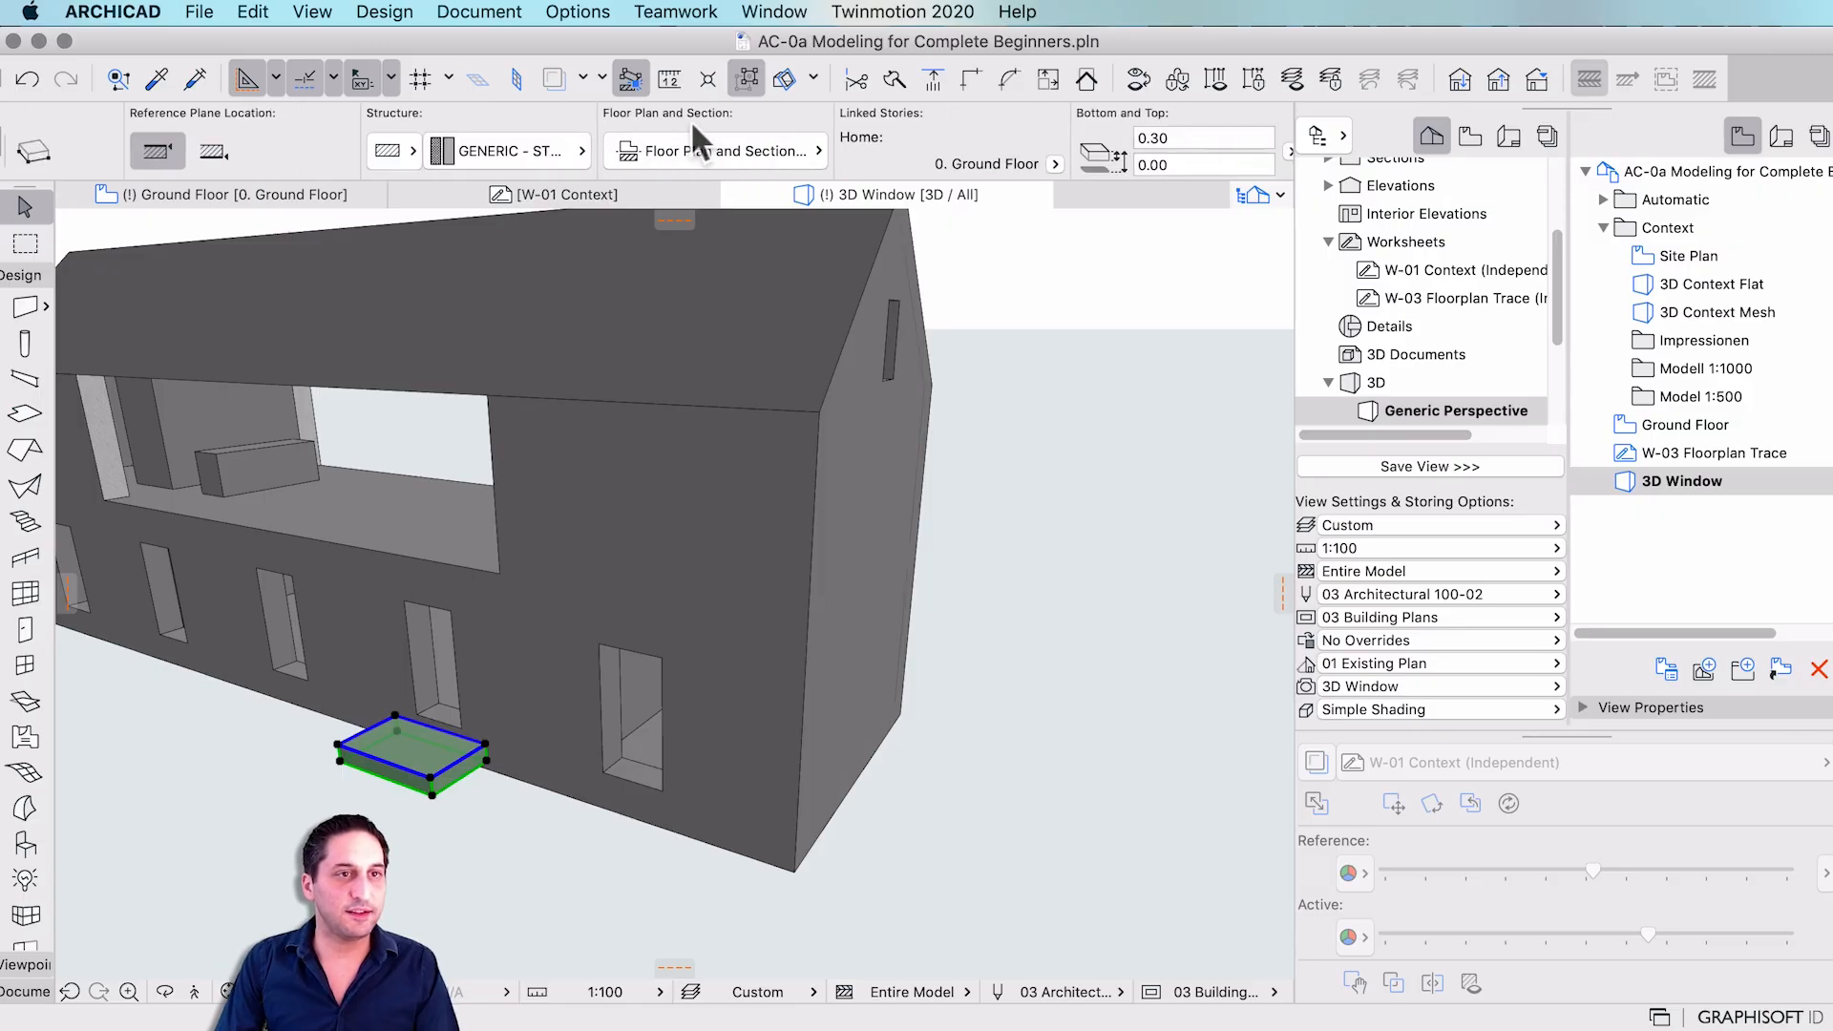
pyautogui.click(1002, 138)
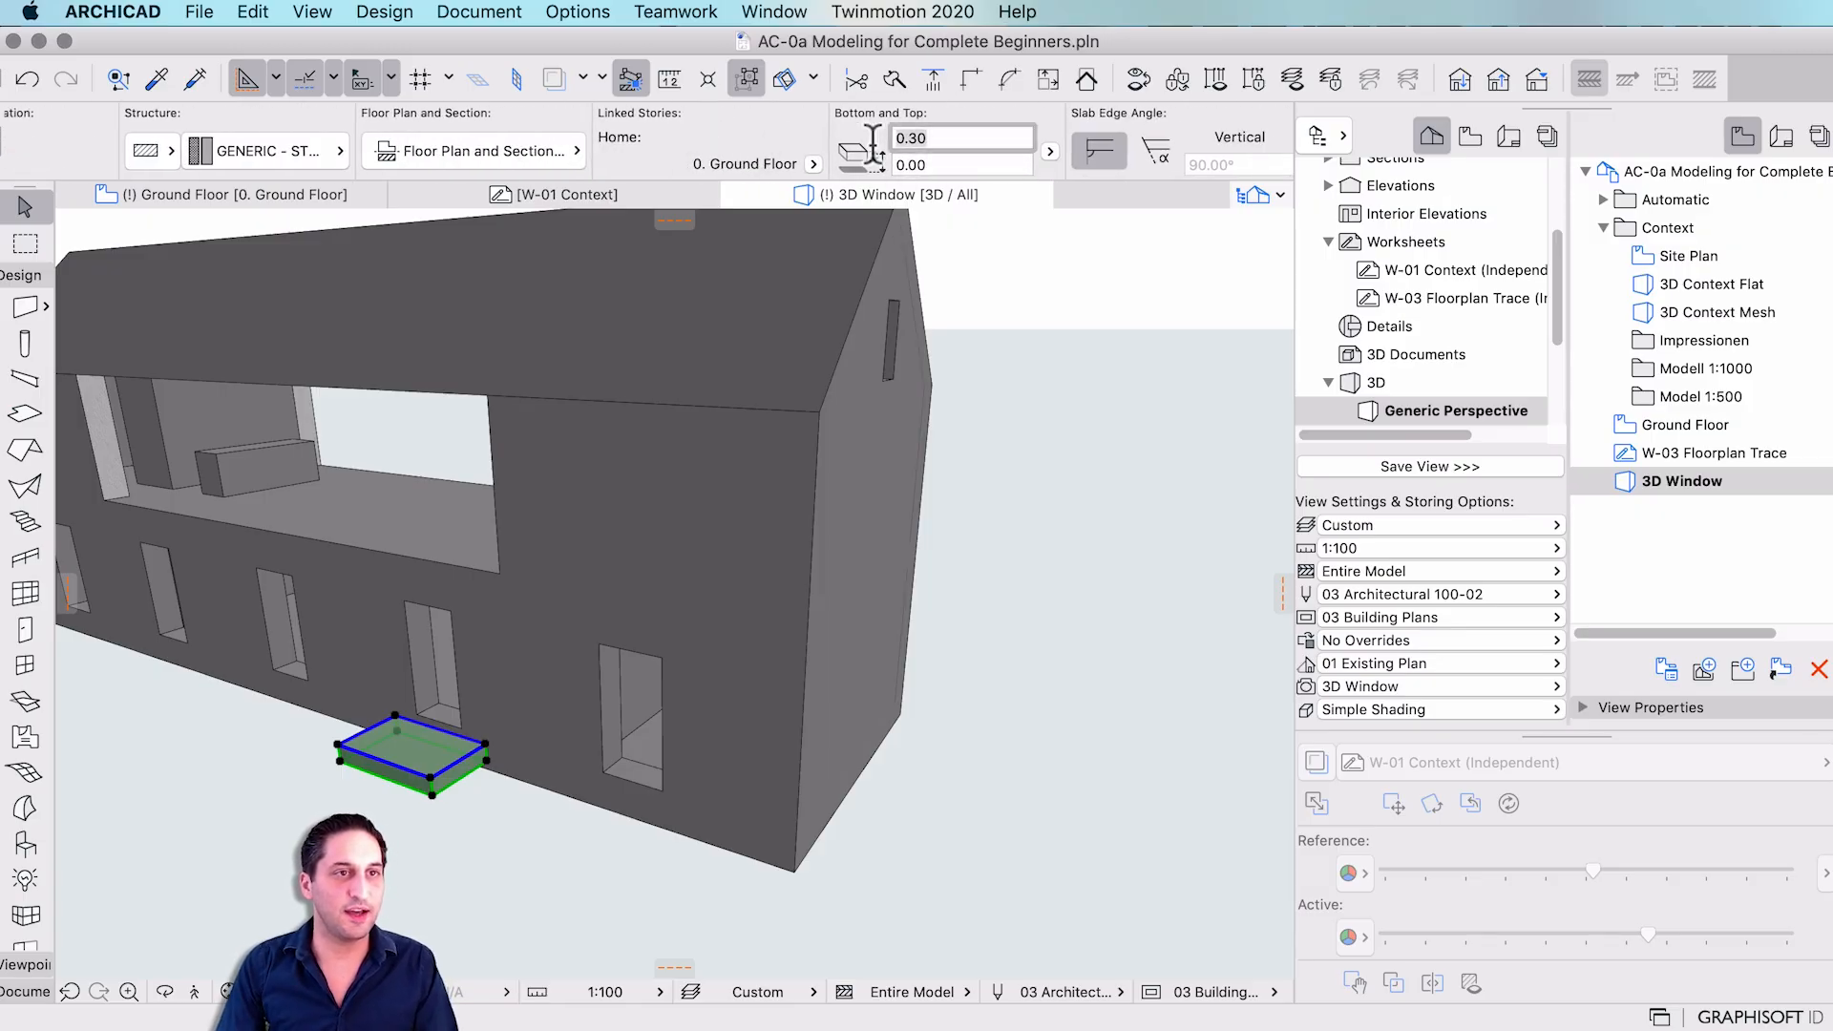
pyautogui.click(511, 817)
pyautogui.click(471, 760)
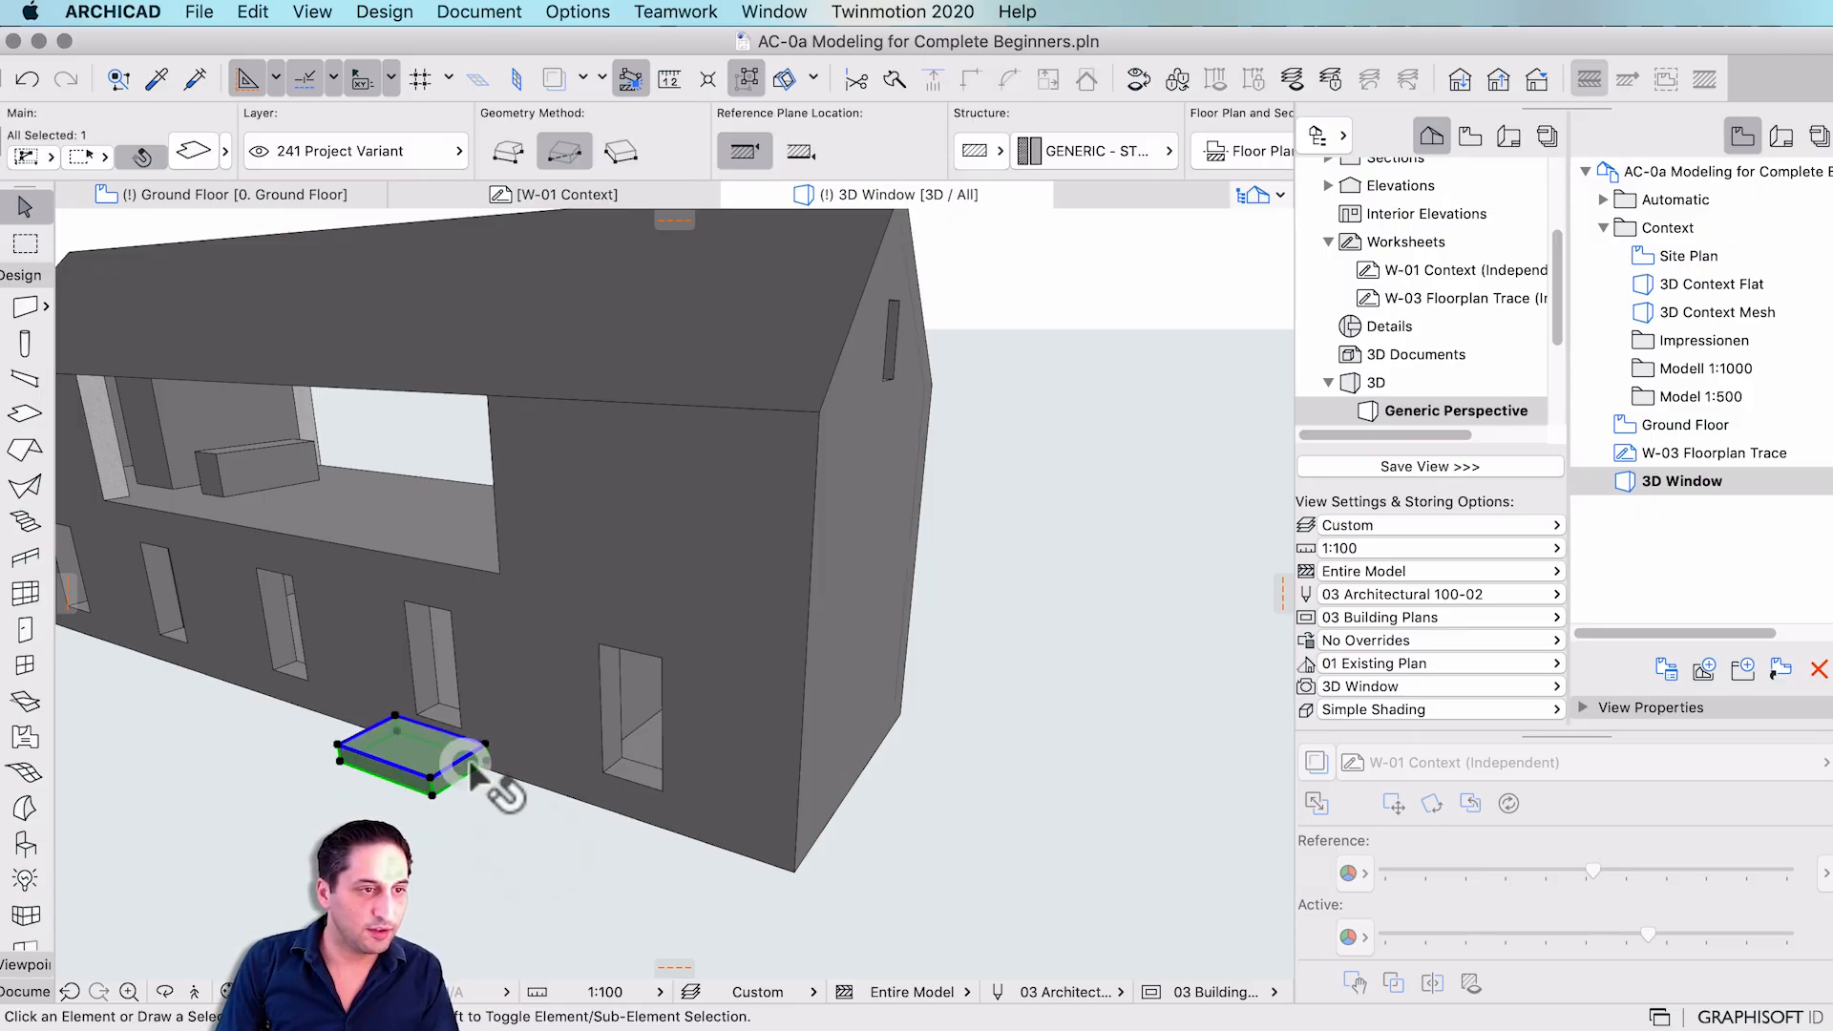
pyautogui.press('super+d')
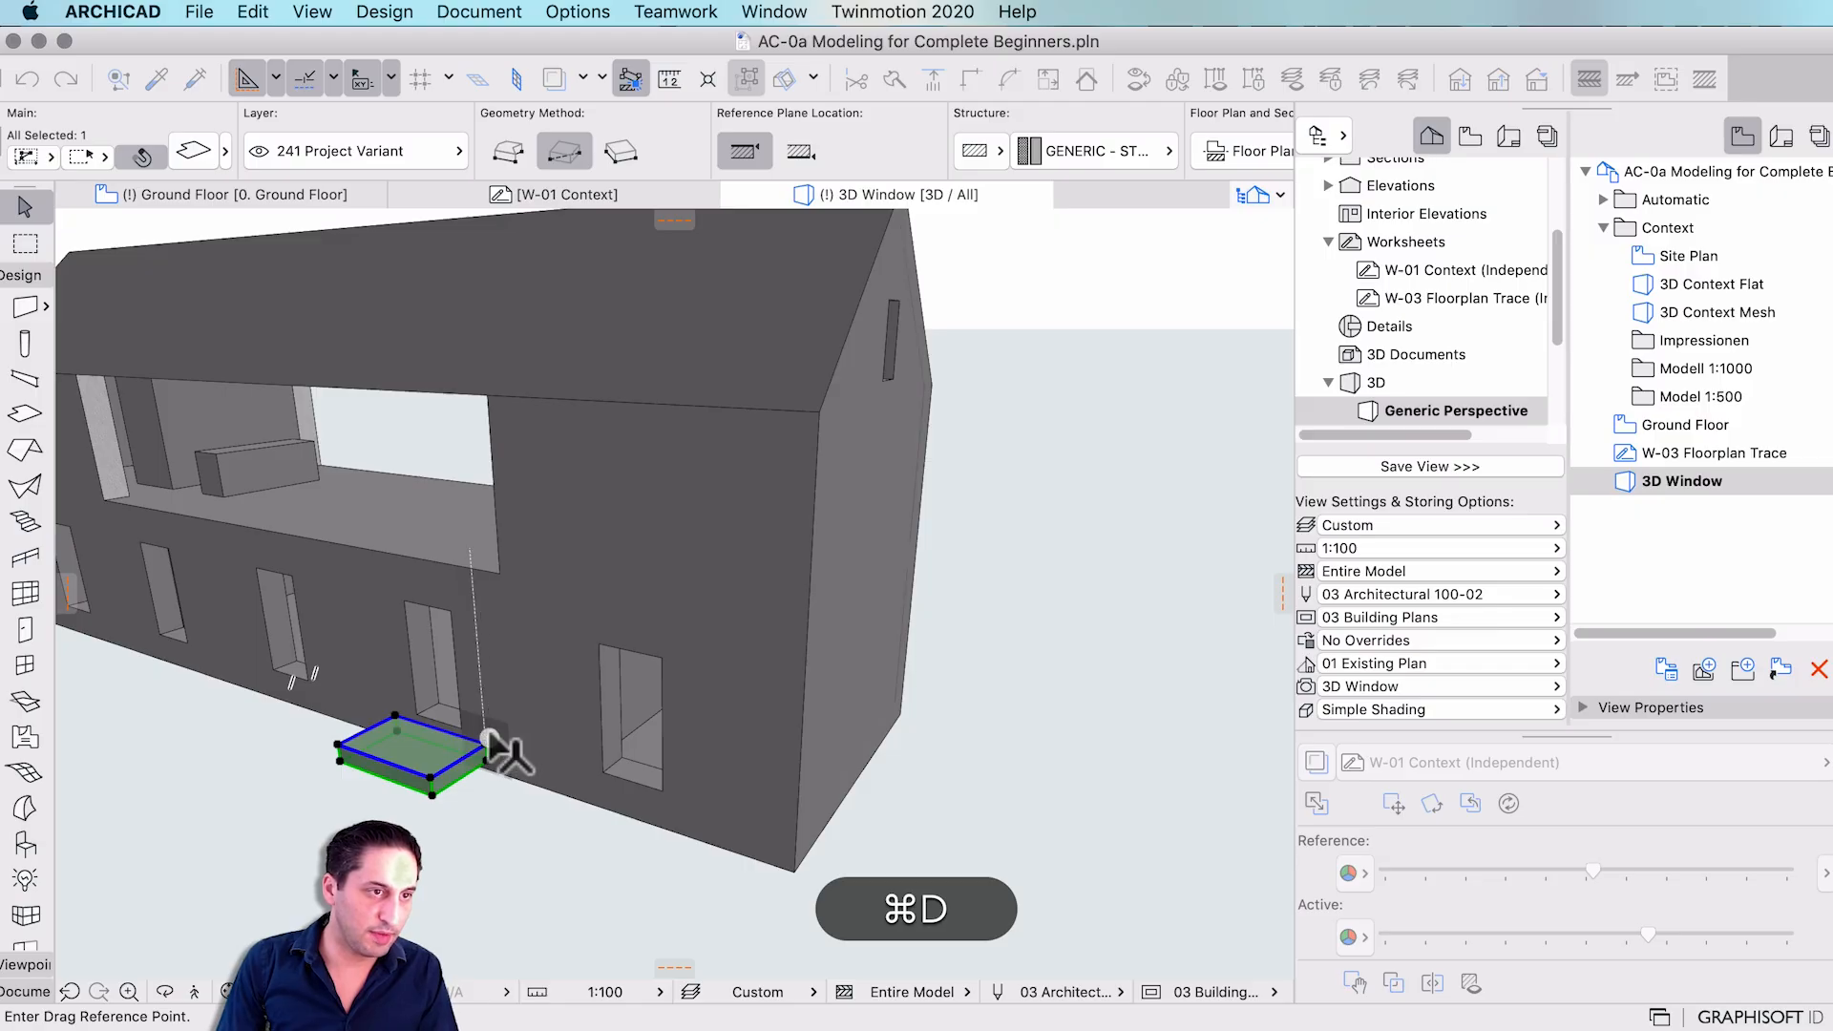
pyautogui.click(487, 735)
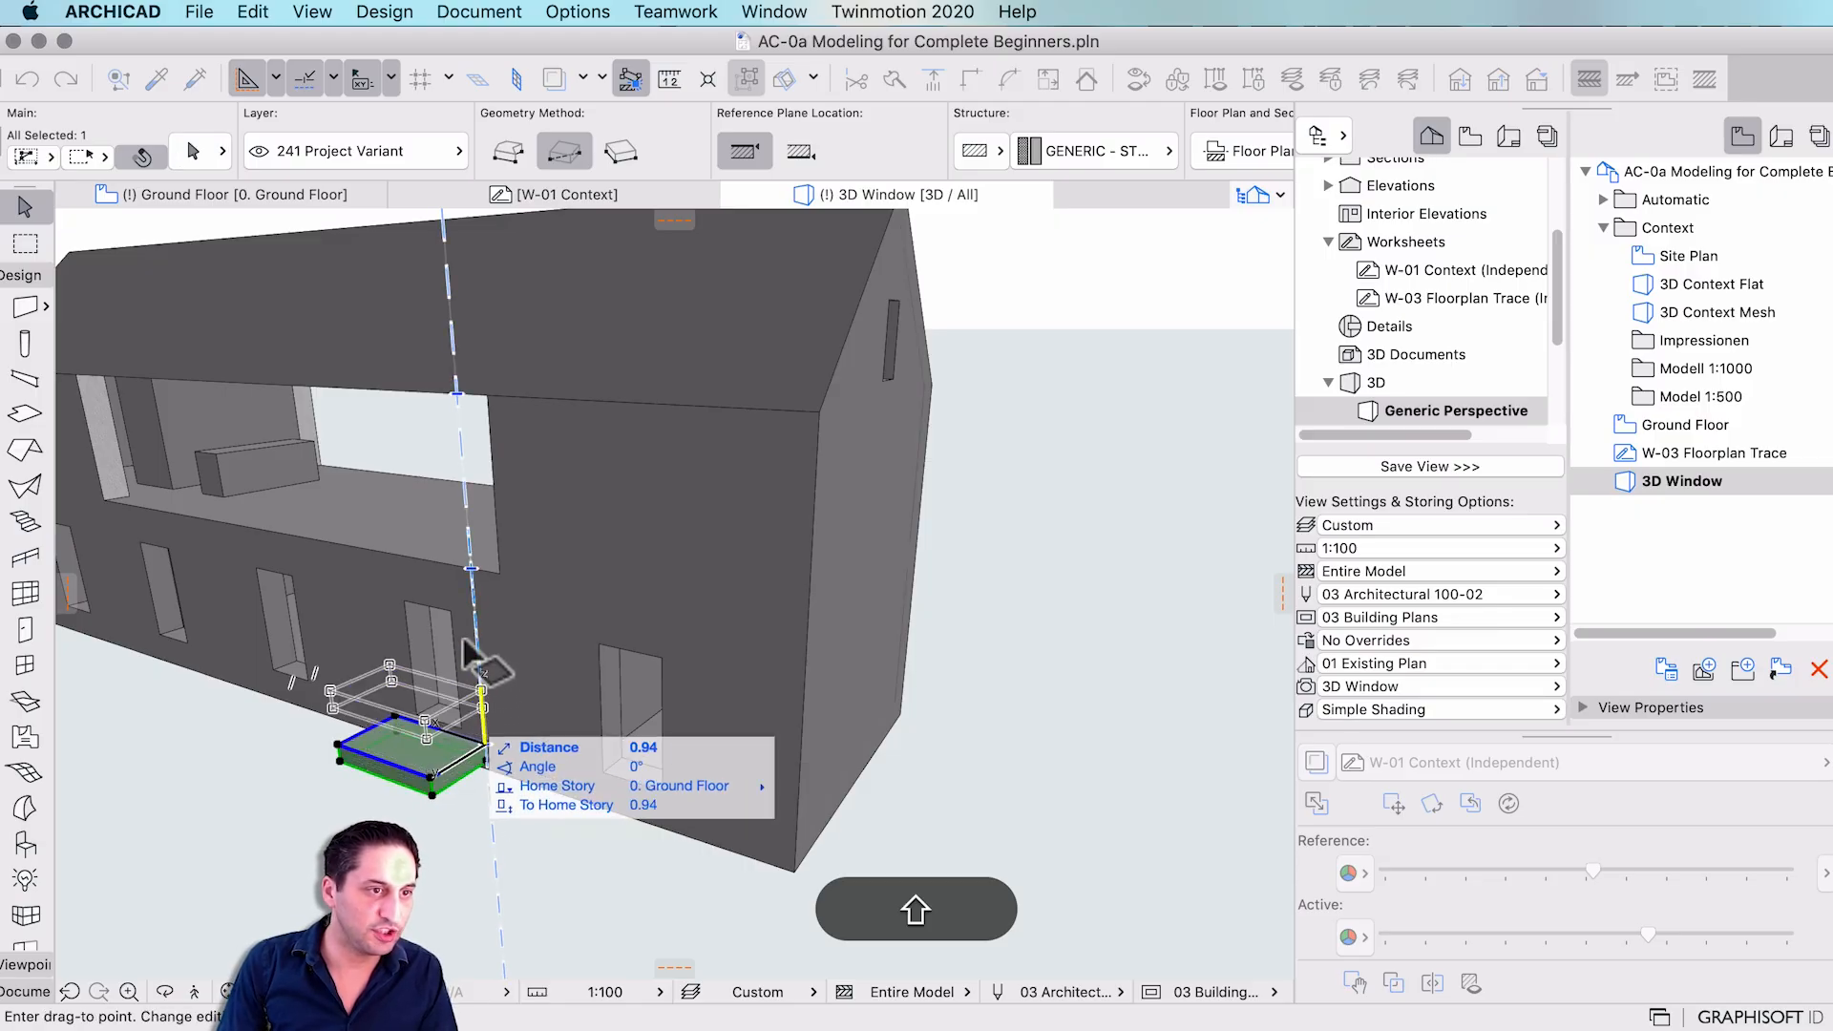
pyautogui.click(485, 735)
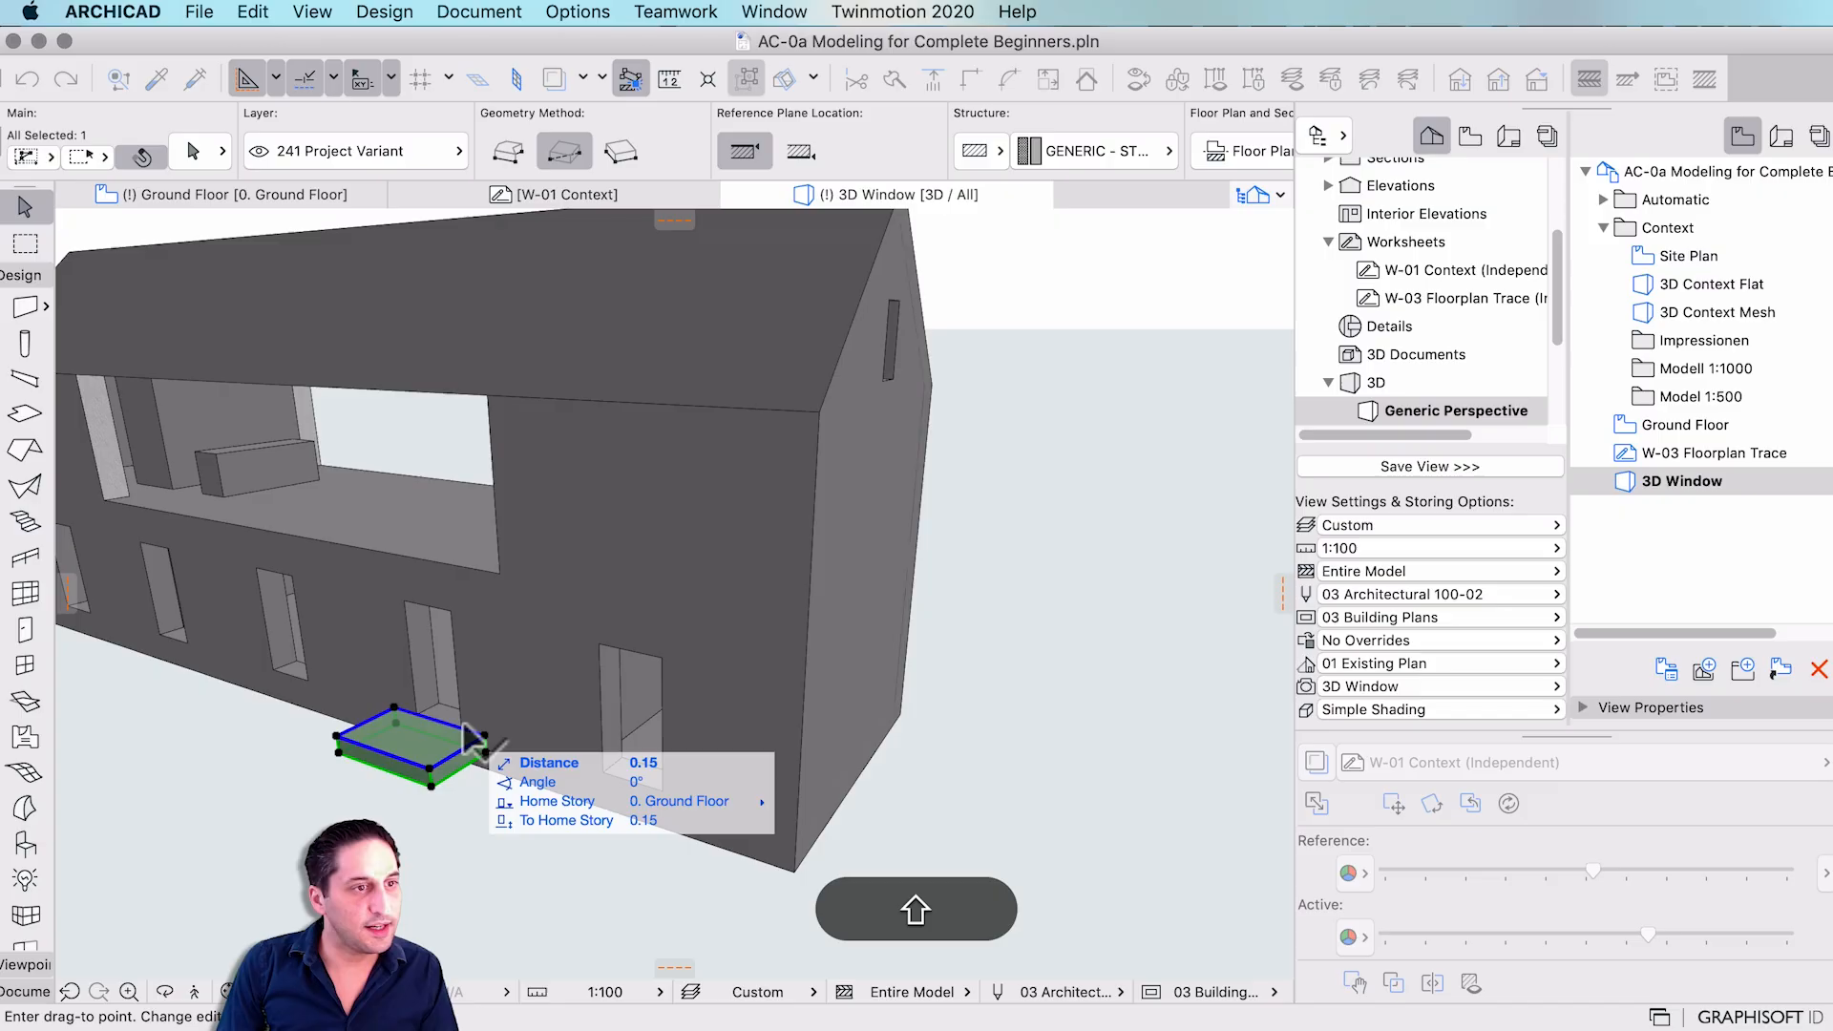
pyautogui.click(506, 841)
# - Move the extruded canopy morph by its corner onto the base corner of the house beside the entrance facade
pyautogui.scroll(-5, 439, 736)
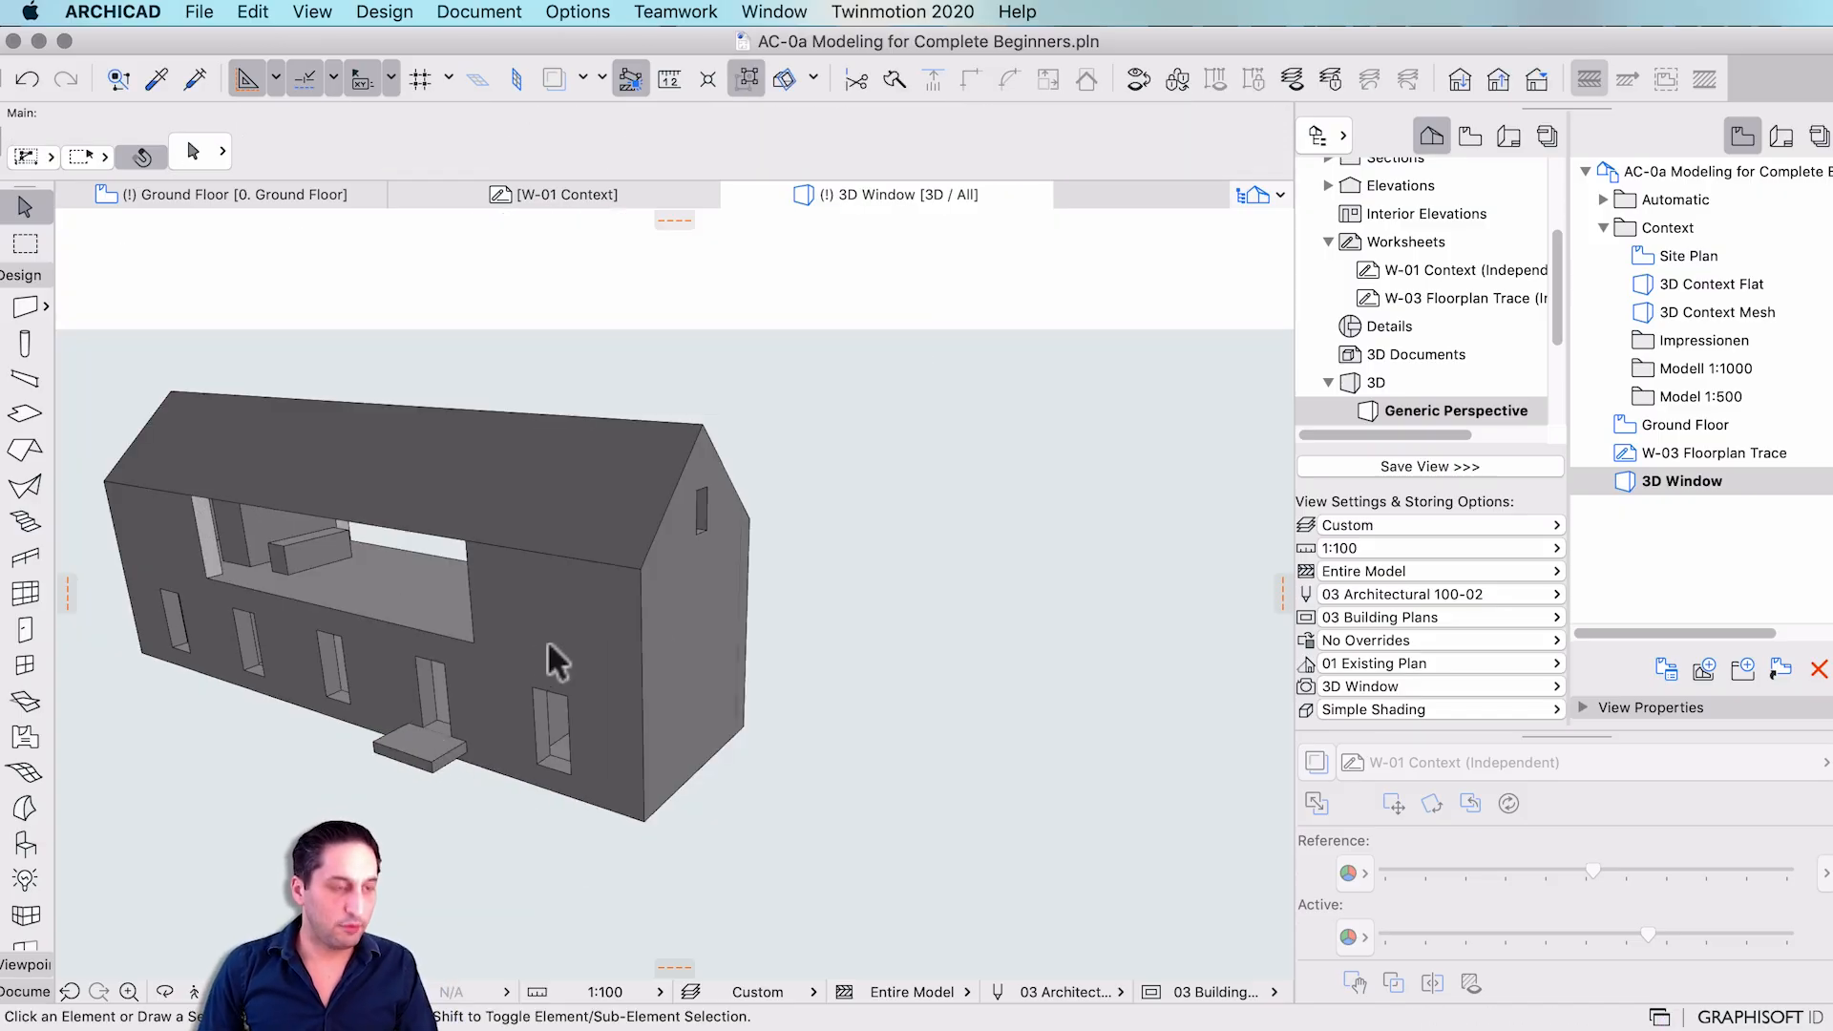
pyautogui.keyDown('shift'); pyautogui.moveTo(688, 565); pyautogui.dragTo(745, 565, button='middle'); pyautogui.keyUp('shift')
pyautogui.scroll(1, 893, 546)
pyautogui.click(891, 508)
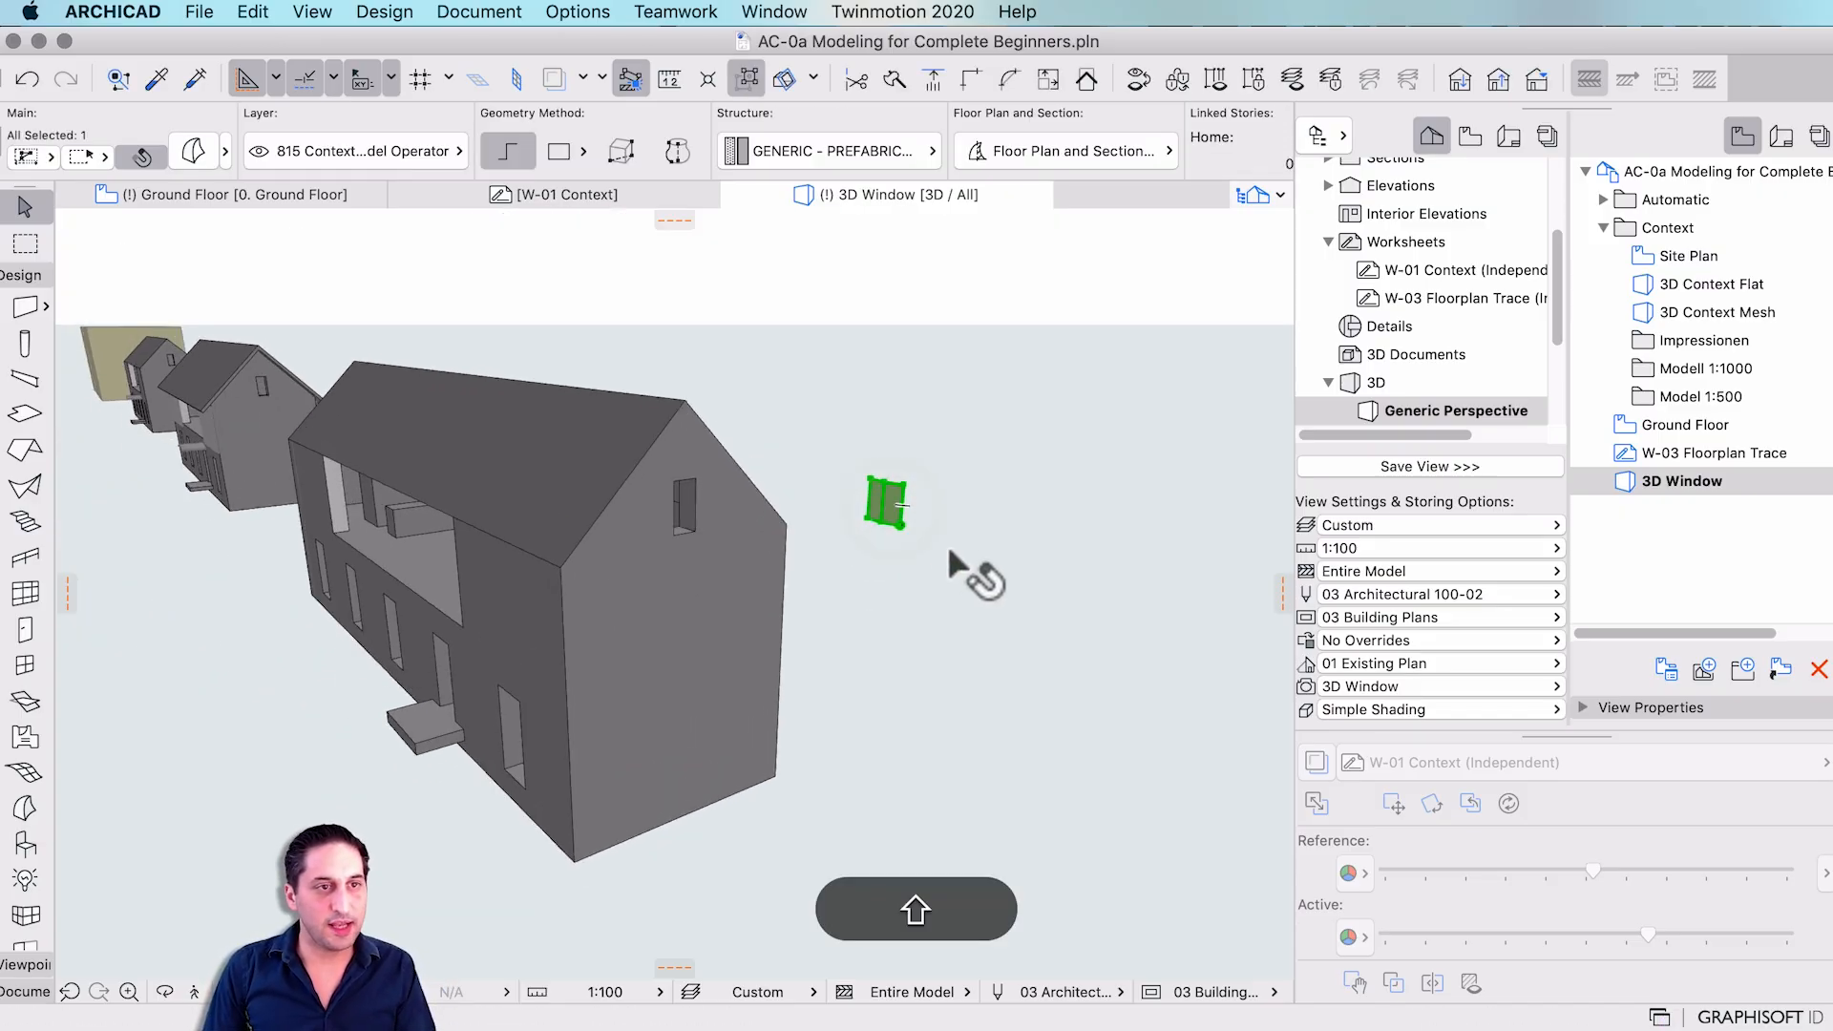
pyautogui.press('super+d')
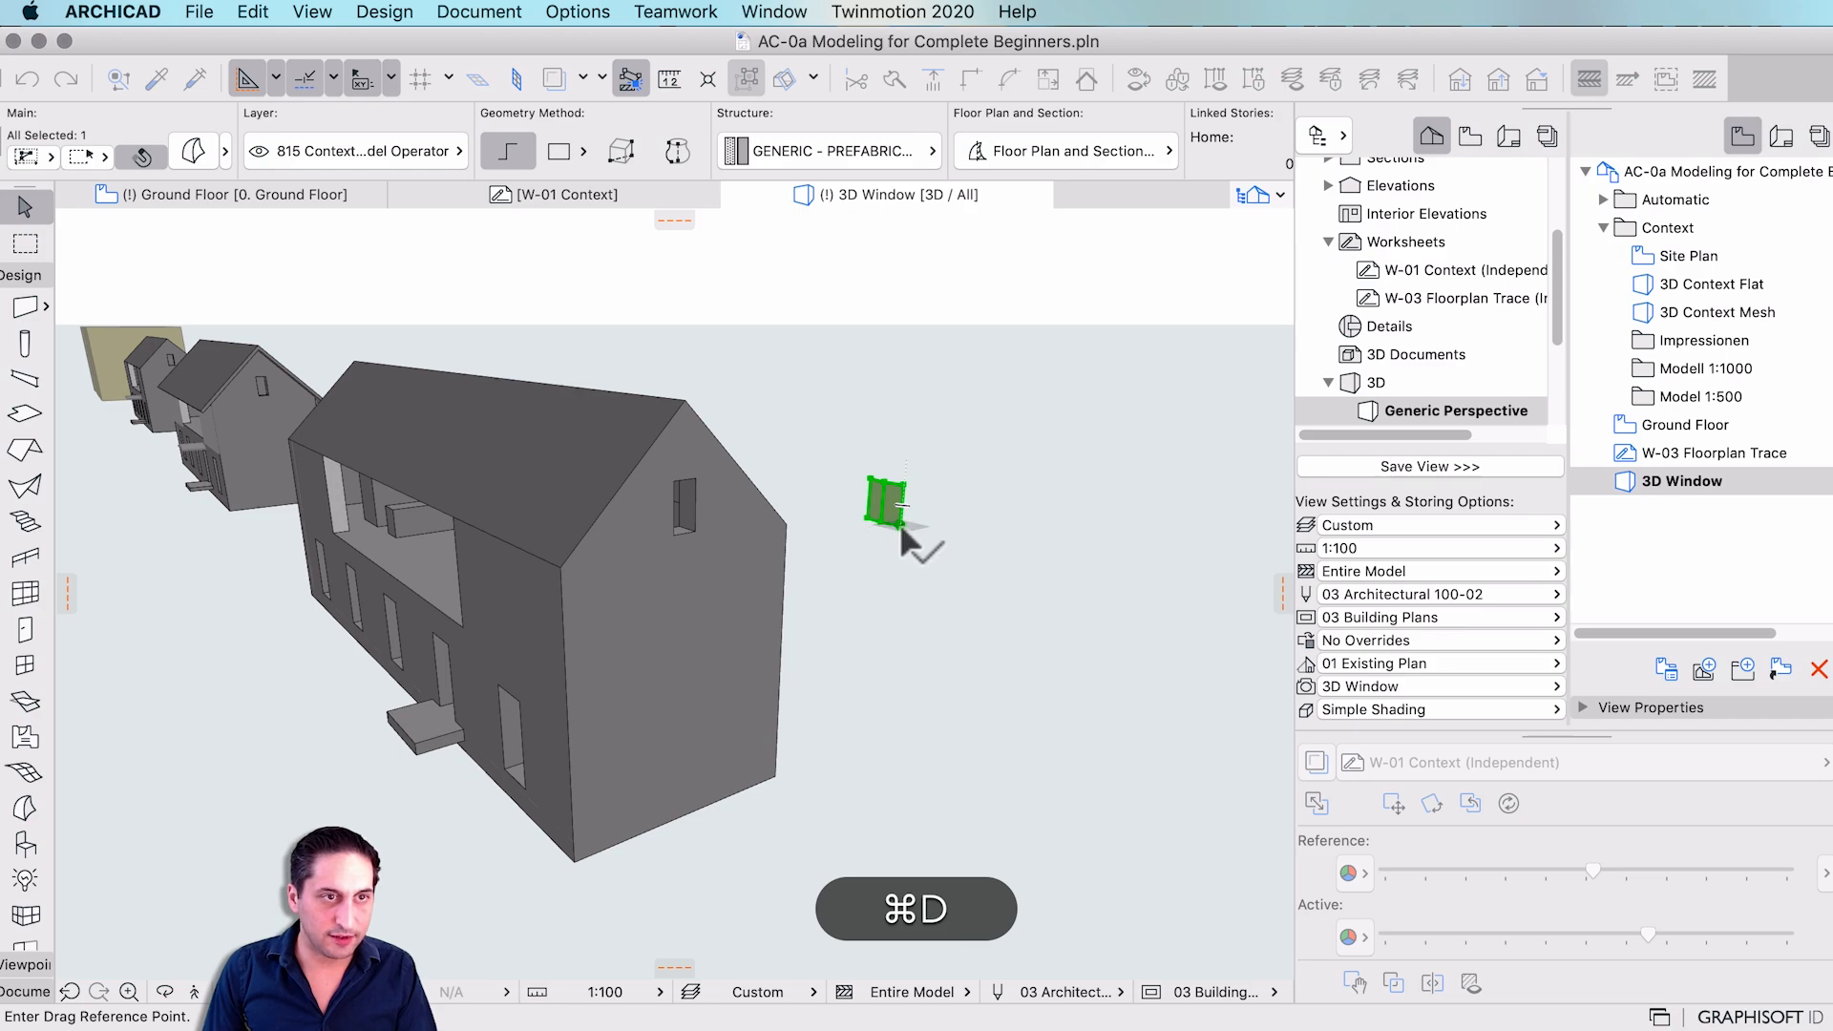
pyautogui.click(900, 525)
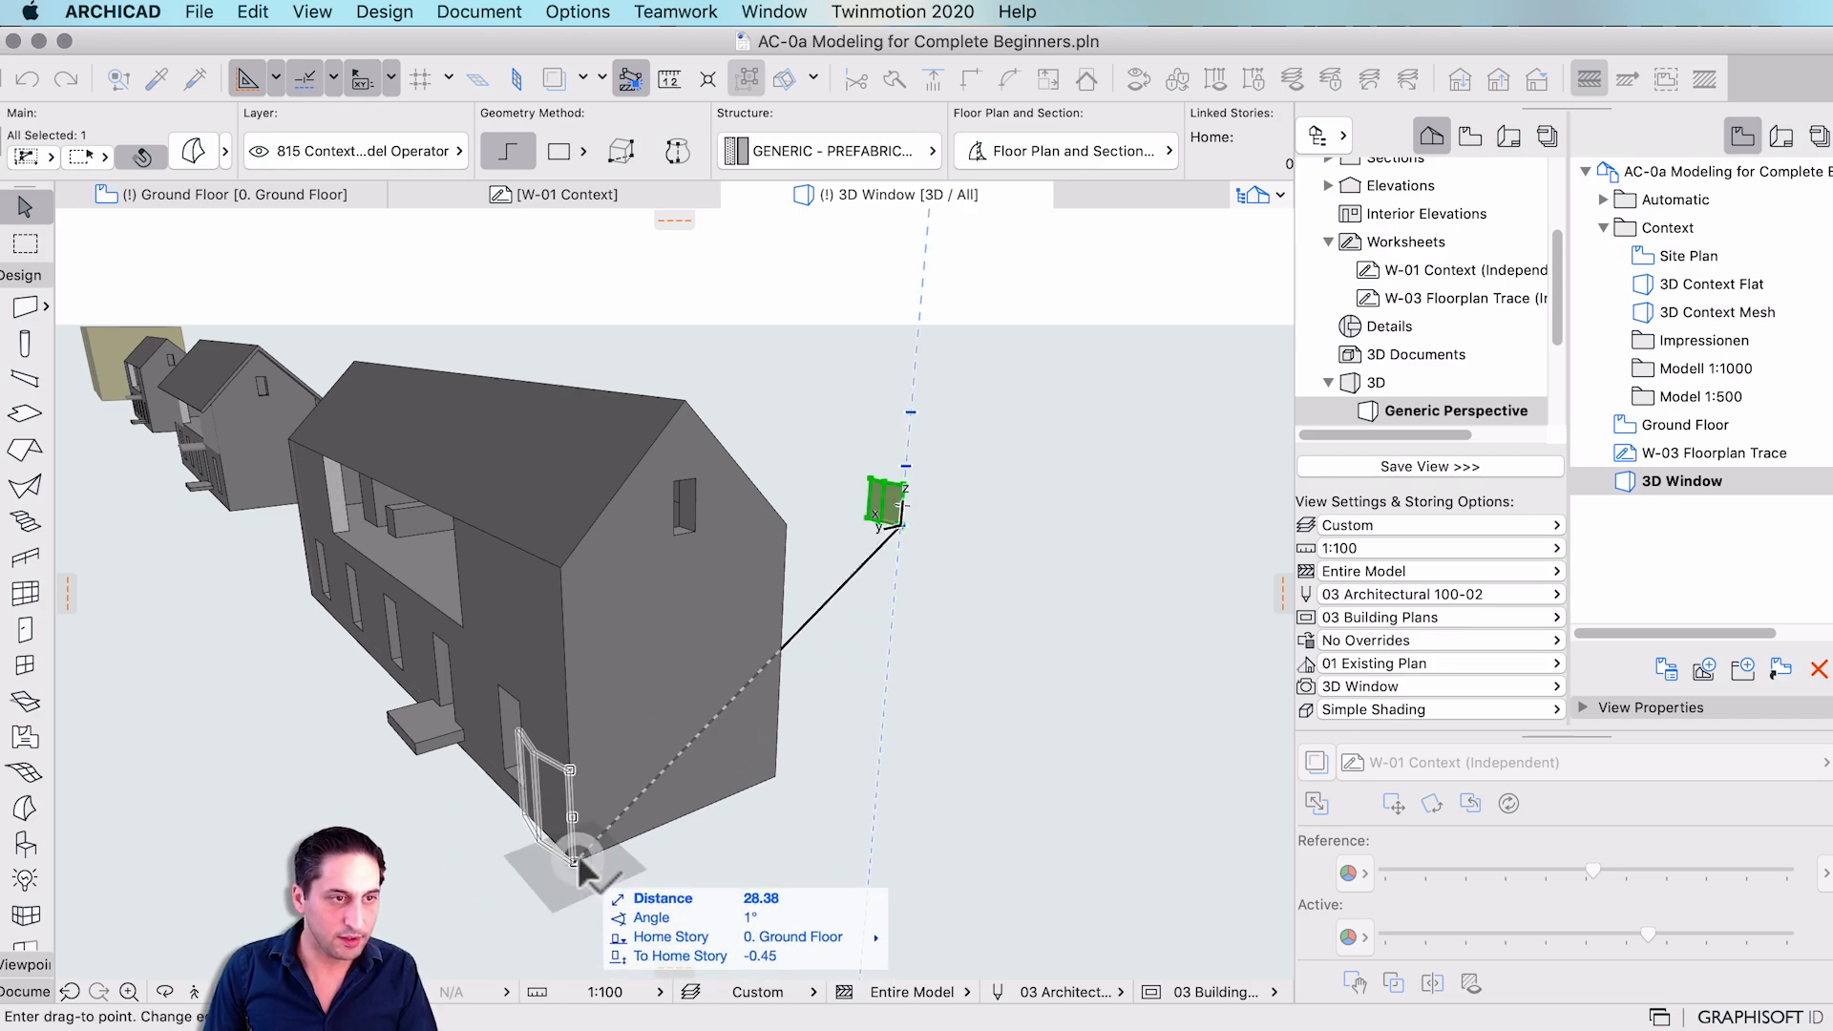
pyautogui.click(575, 857)
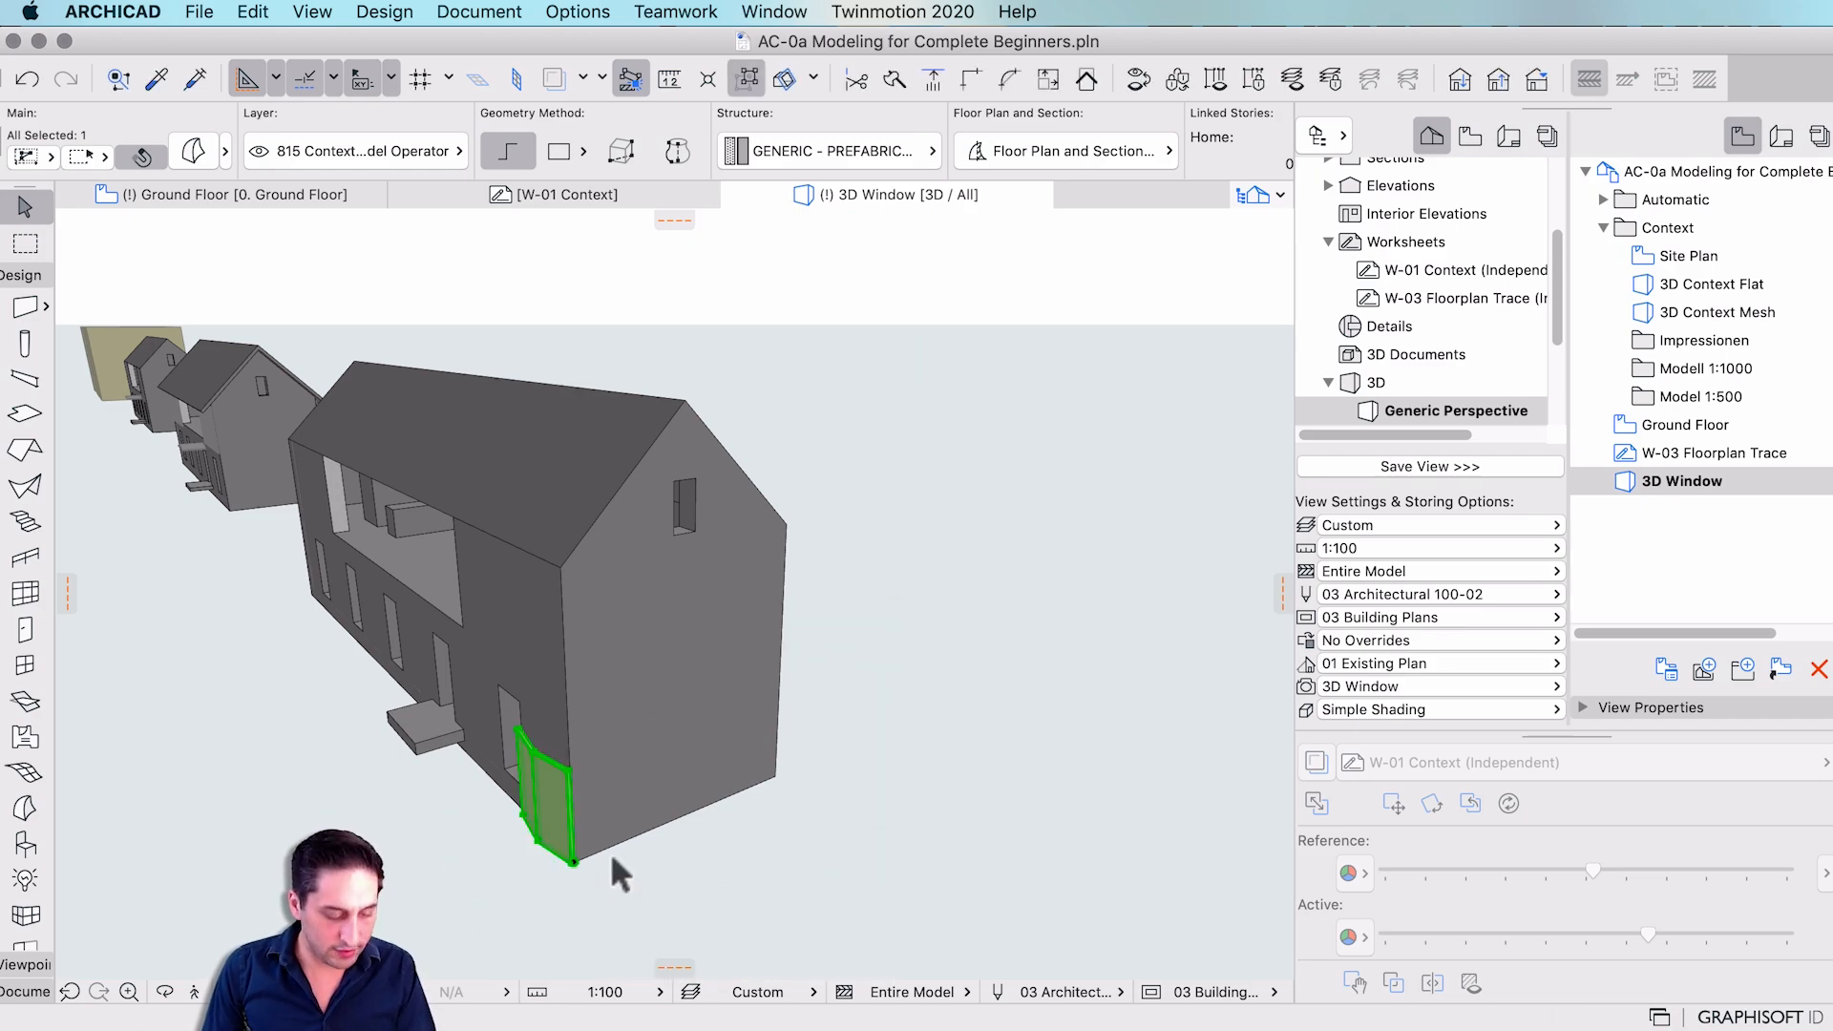
# - Rotate the canopy morph a quarter turn in the plane of the gable wall so that its gable profile stands upright
pyautogui.press('super+e')
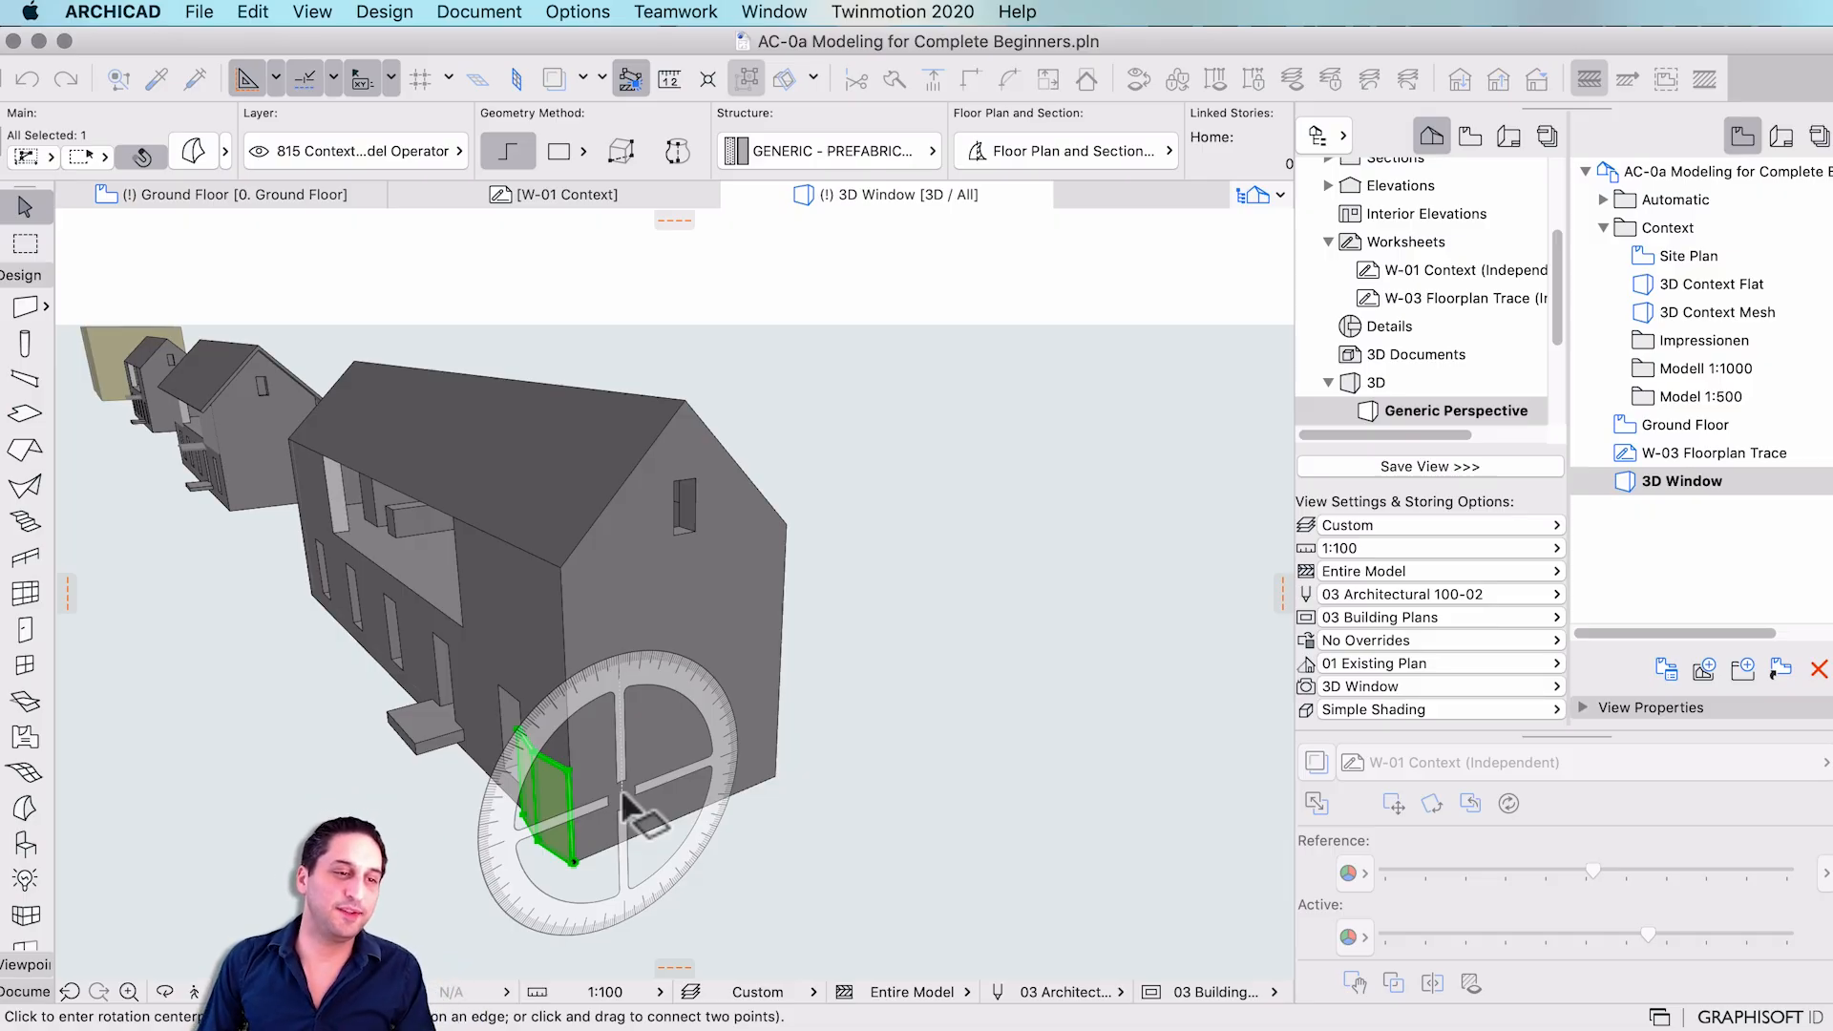
pyautogui.click(621, 793)
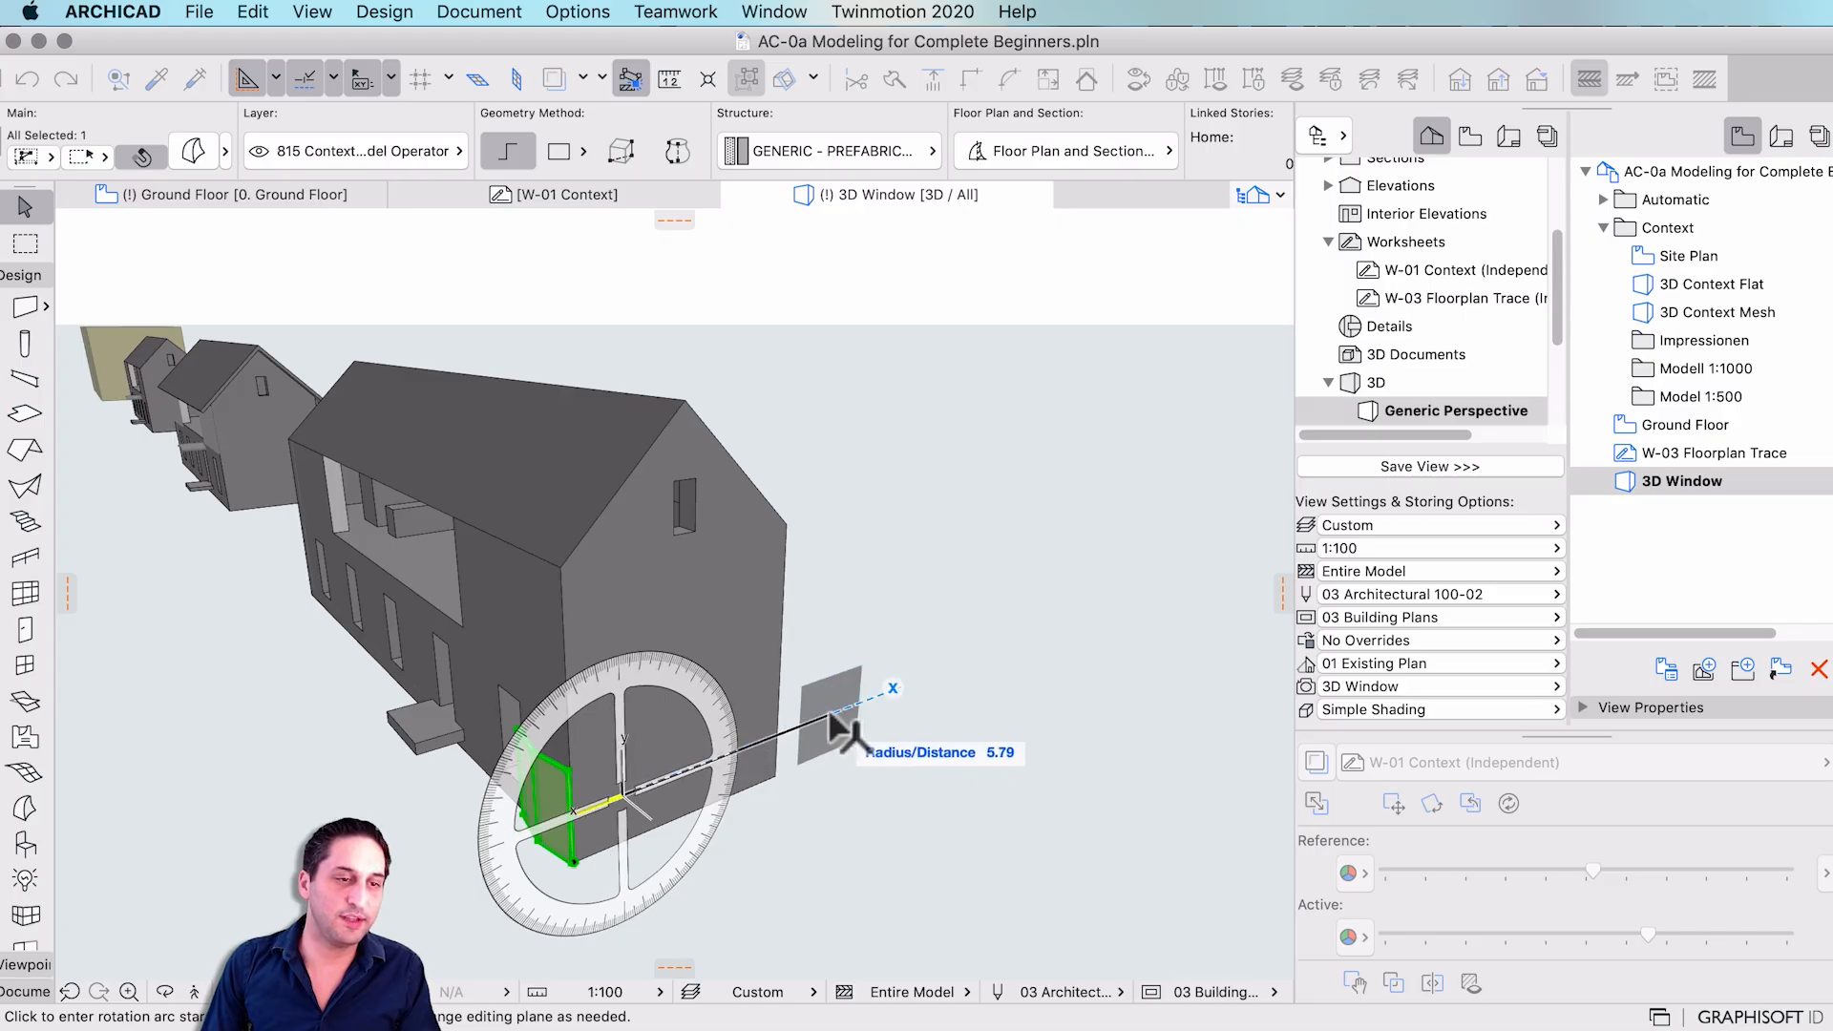
pyautogui.click(829, 711)
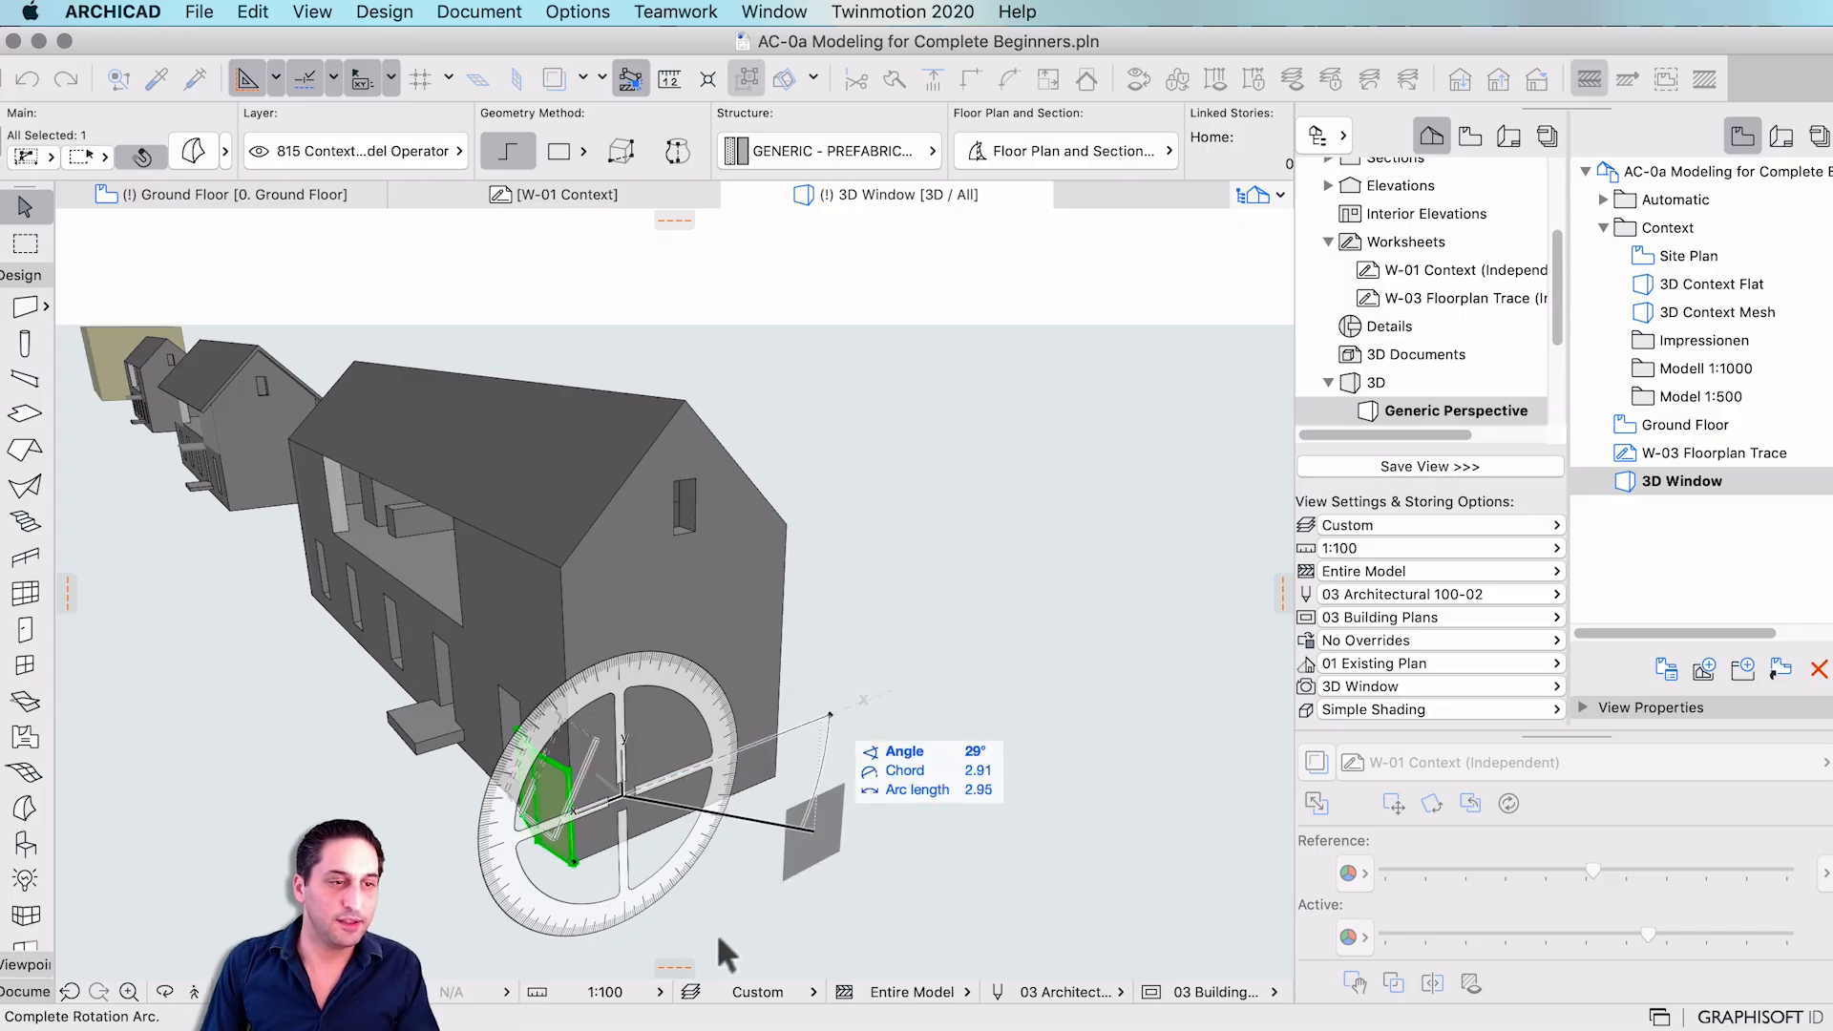
pyautogui.click(632, 958)
# - Move the rotated canopy along the entrance facade to a position above the entrance slab and door
pyautogui.press('super+d')
pyautogui.click(640, 733)
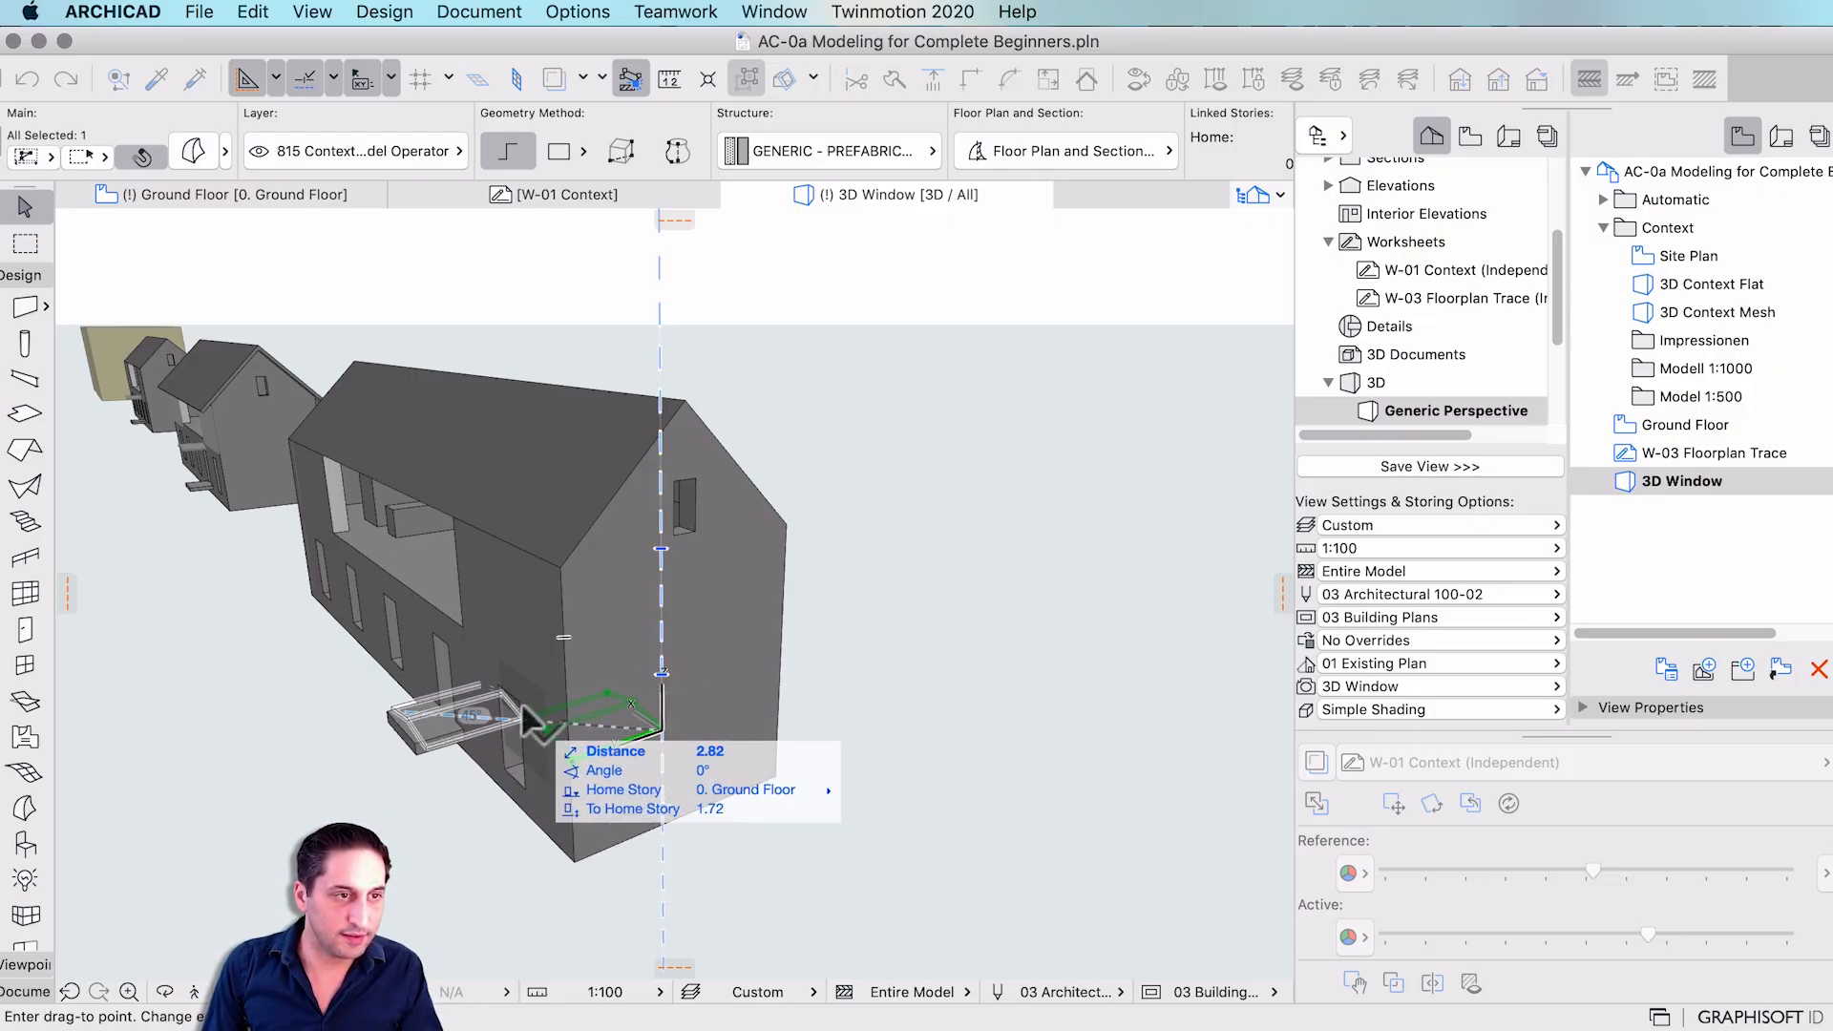
pyautogui.click(454, 657)
# - Shift the canopy sideways along the facade by about 0.63 m to bring it over the entrance door
pyautogui.scroll(5, 347, 620)
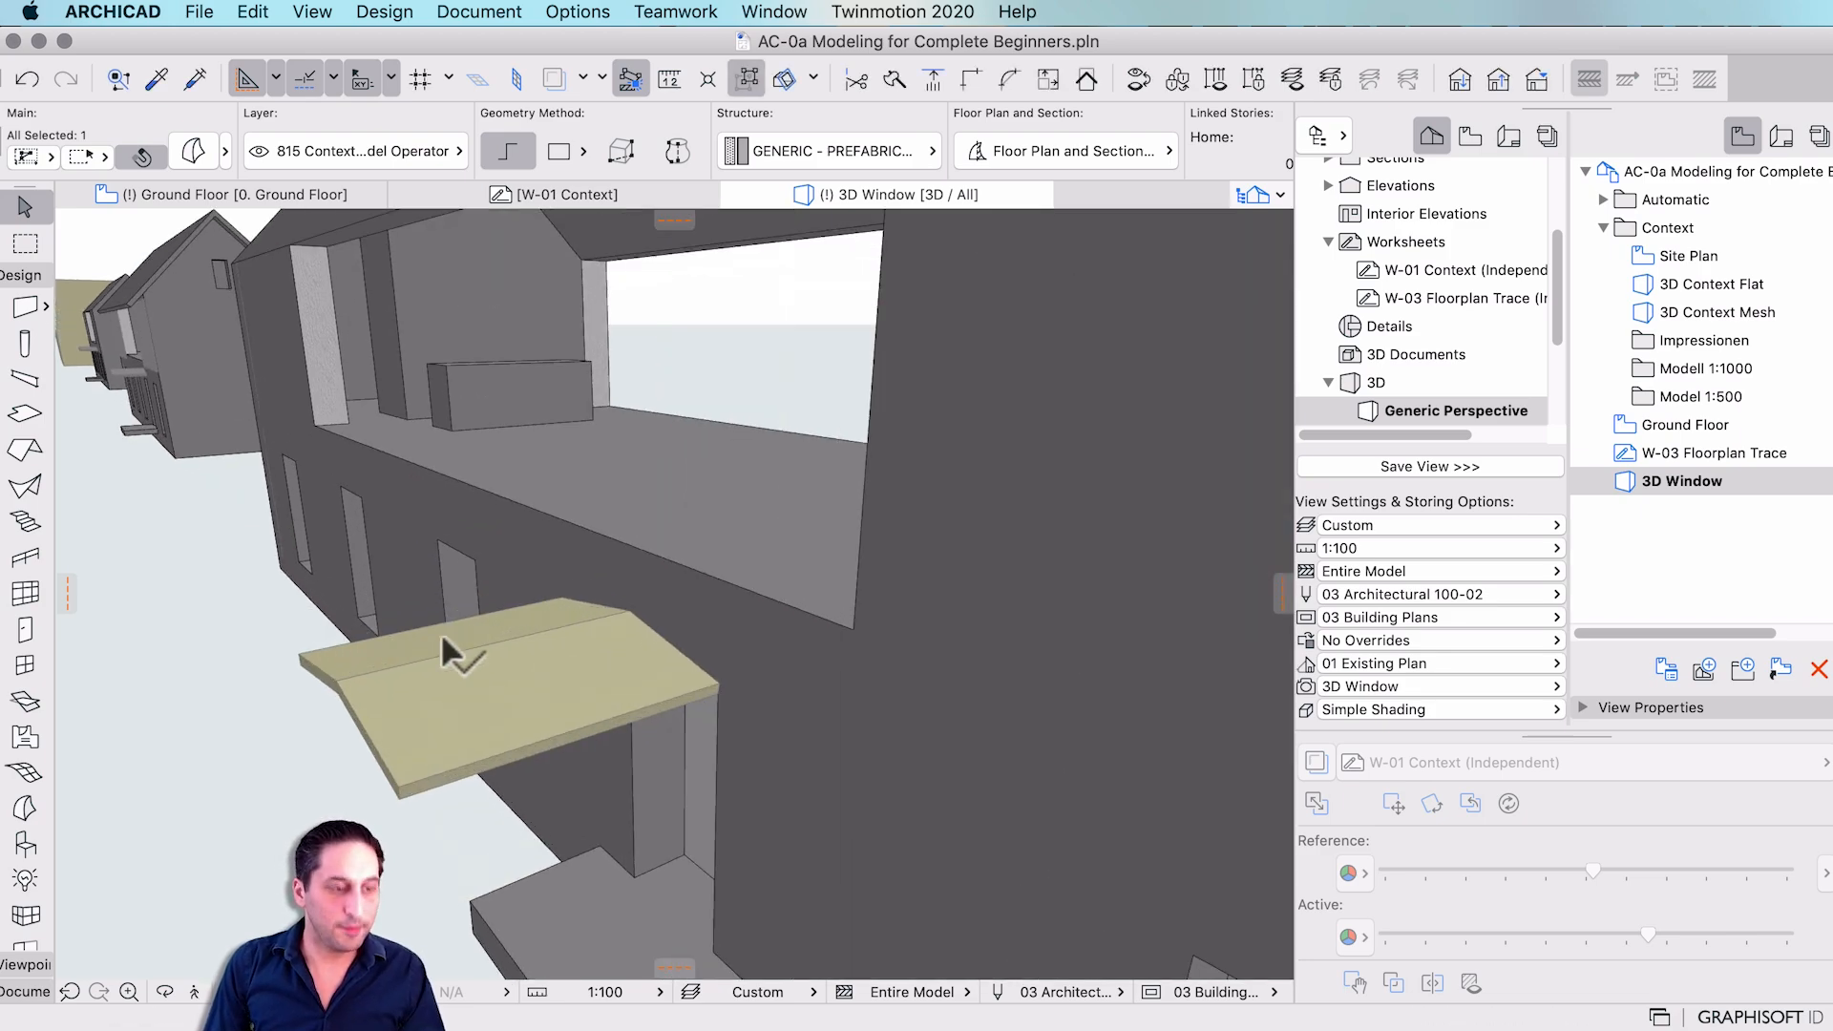
pyautogui.keyDown('shift'); pyautogui.moveTo(441, 632); pyautogui.dragTo(686, 657, button='middle'); pyautogui.keyUp('shift')
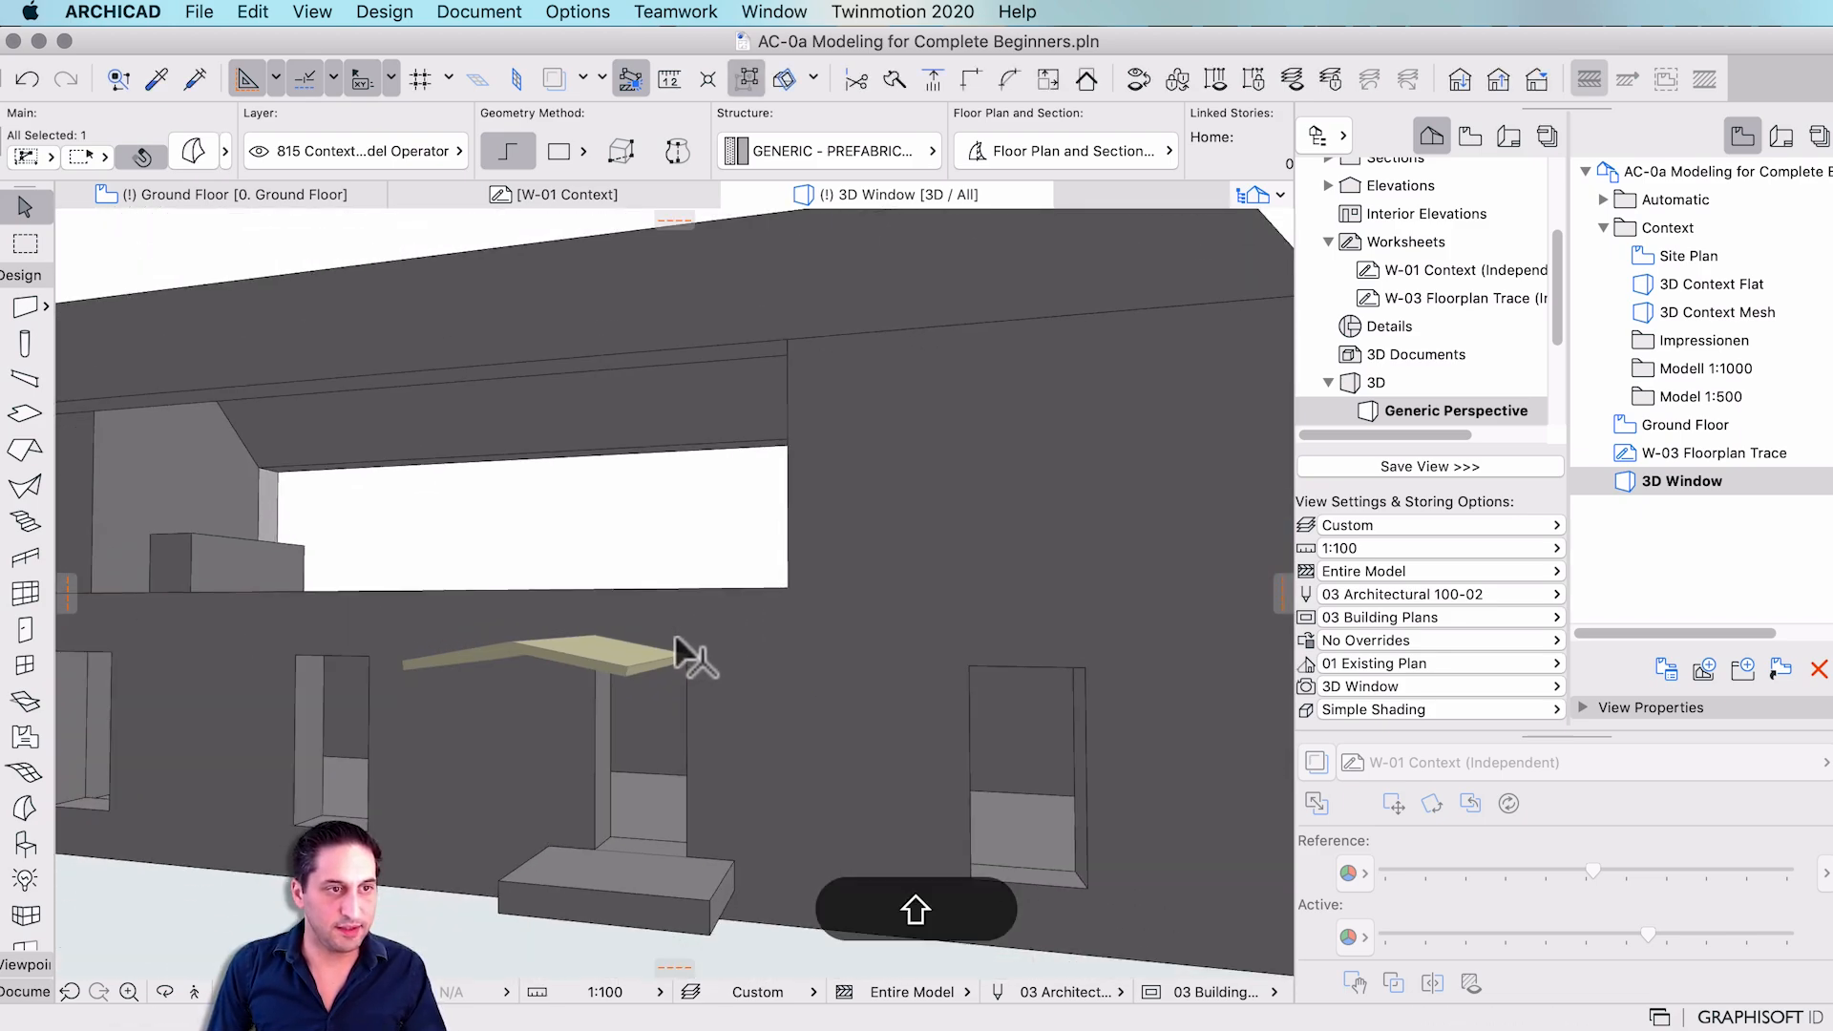
pyautogui.press('super+d')
pyautogui.click(735, 745)
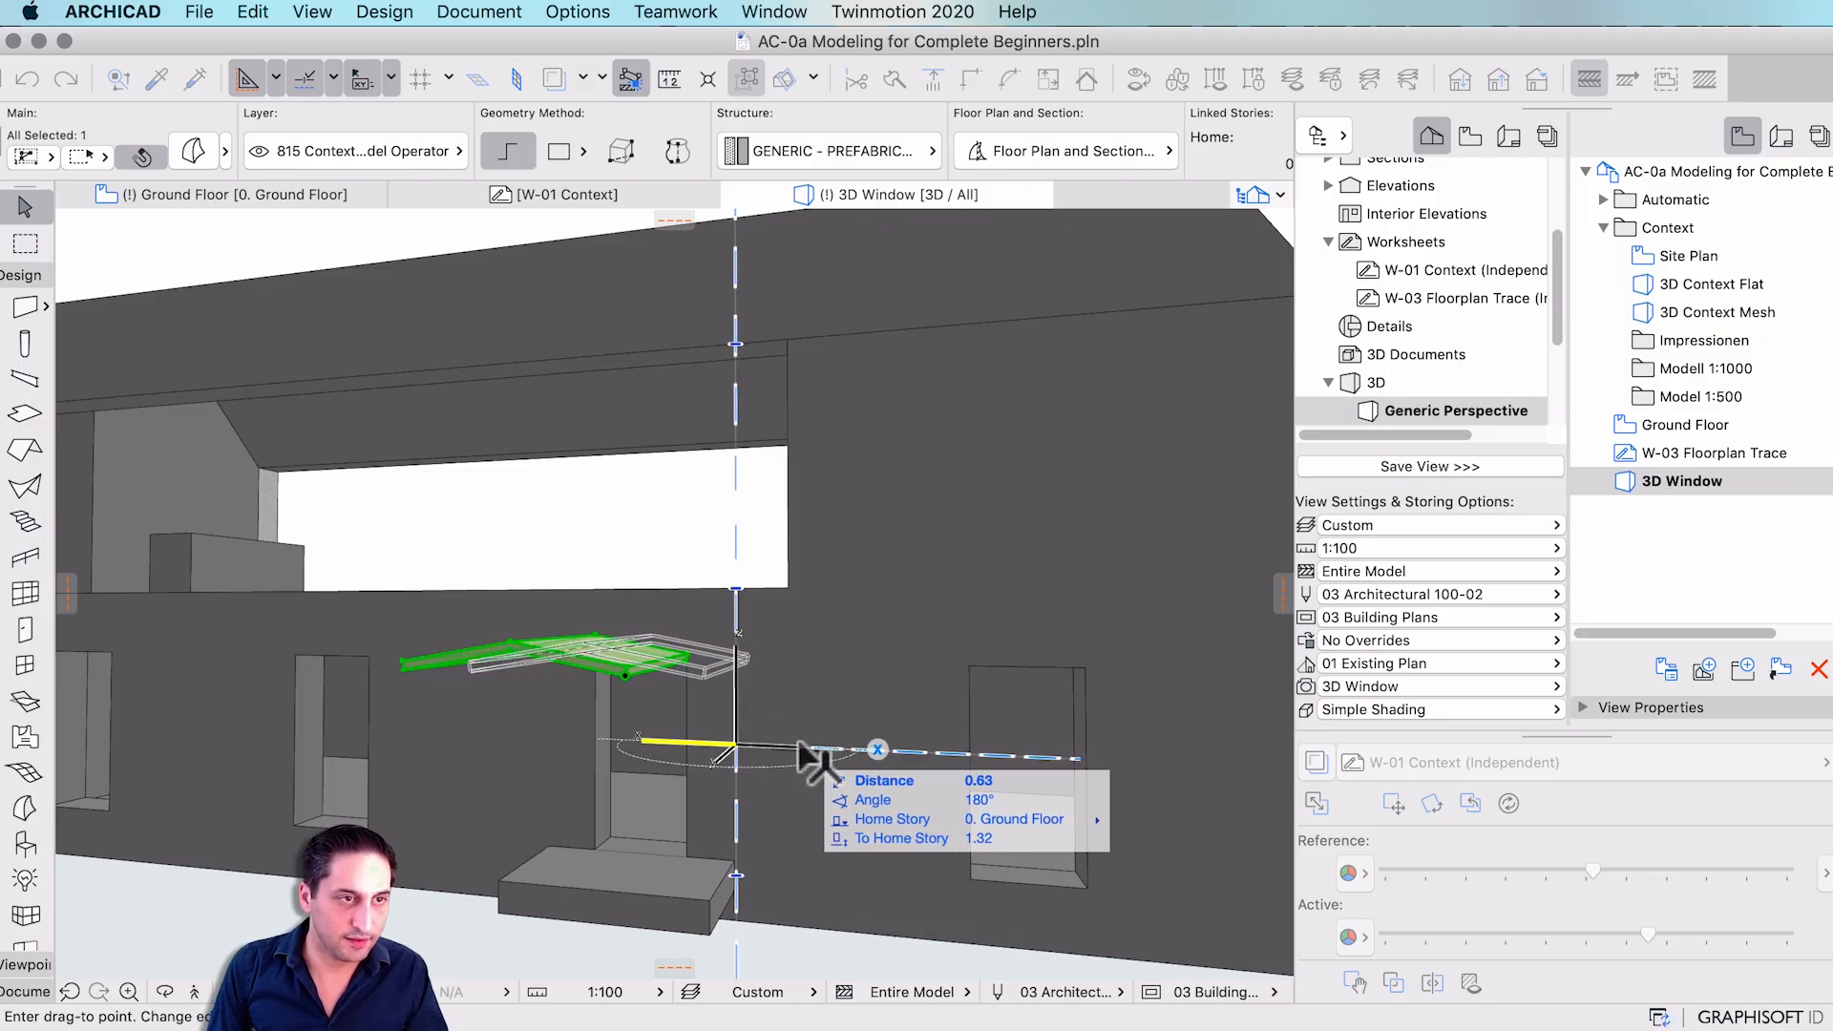
pyautogui.click(798, 739)
# - Move the canopy from the underside of its ridge at the wall onto the midpoint of the door opening's top edge
pyautogui.keyDown('shift'); pyautogui.moveTo(718, 764); pyautogui.dragTo(759, 723, button='middle'); pyautogui.keyUp('shift')
pyautogui.scroll(6, 592, 716)
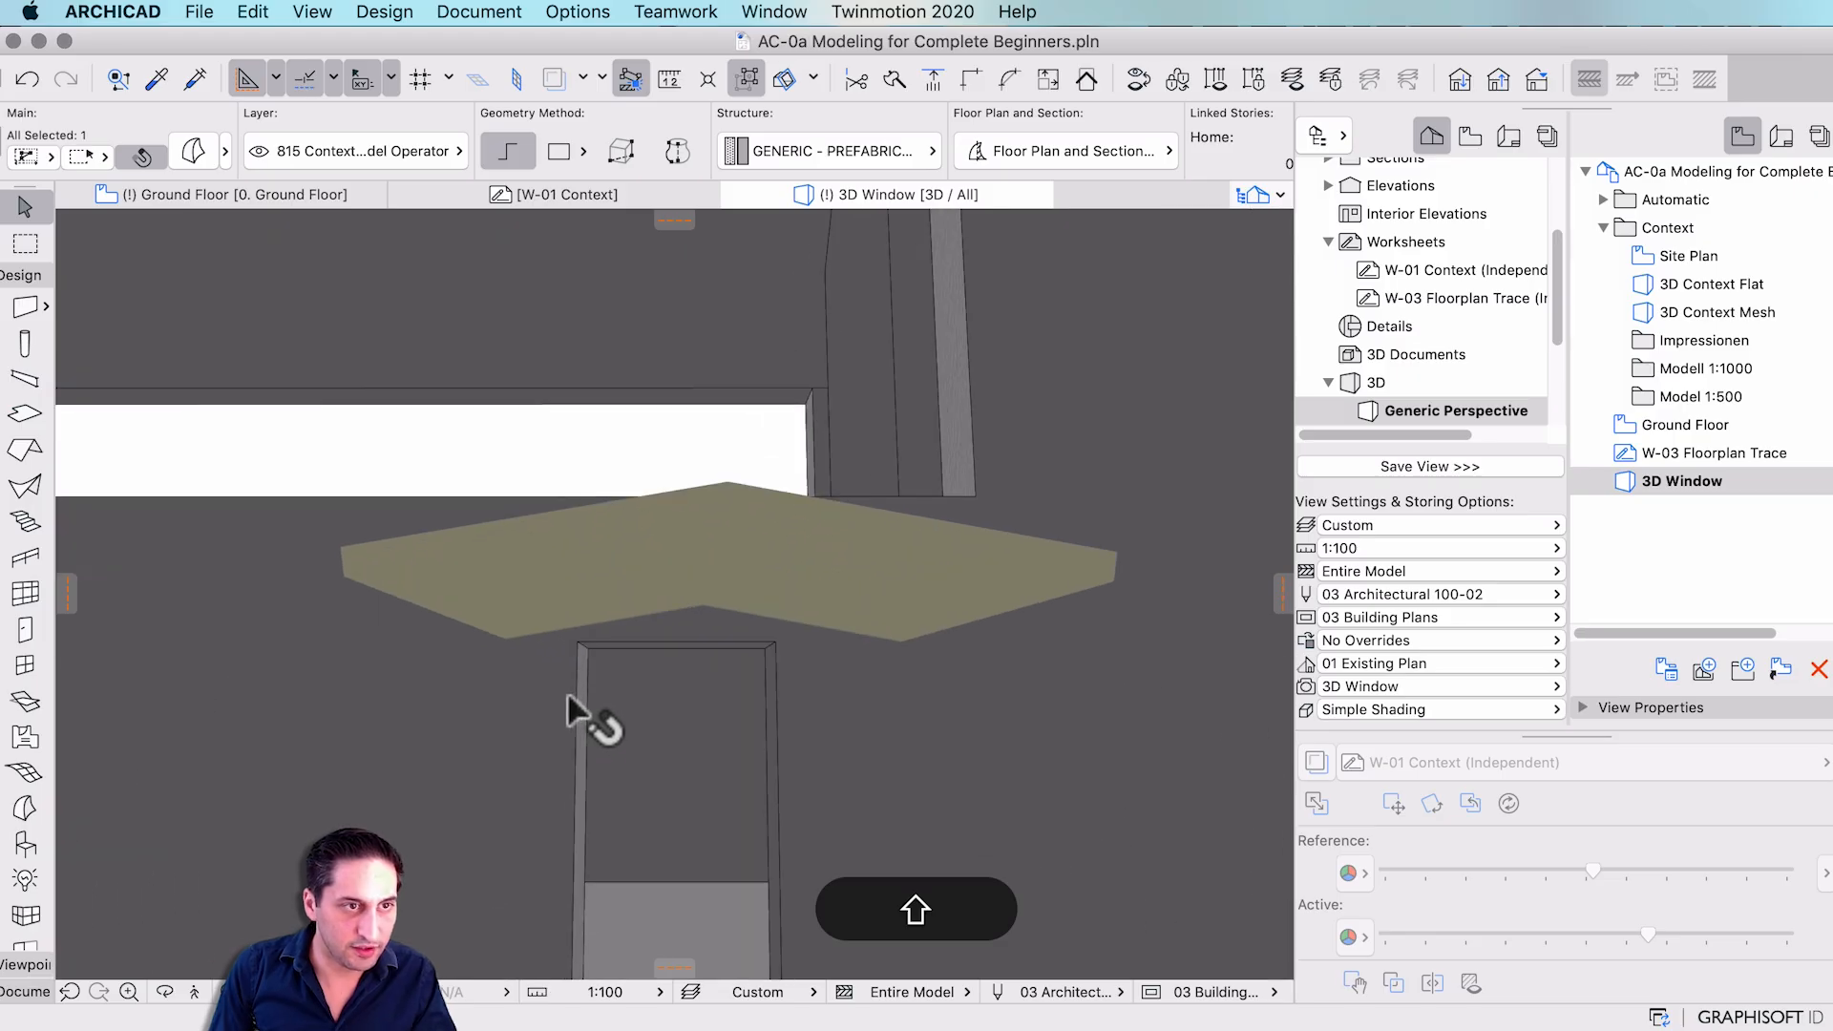
pyautogui.press('super+d')
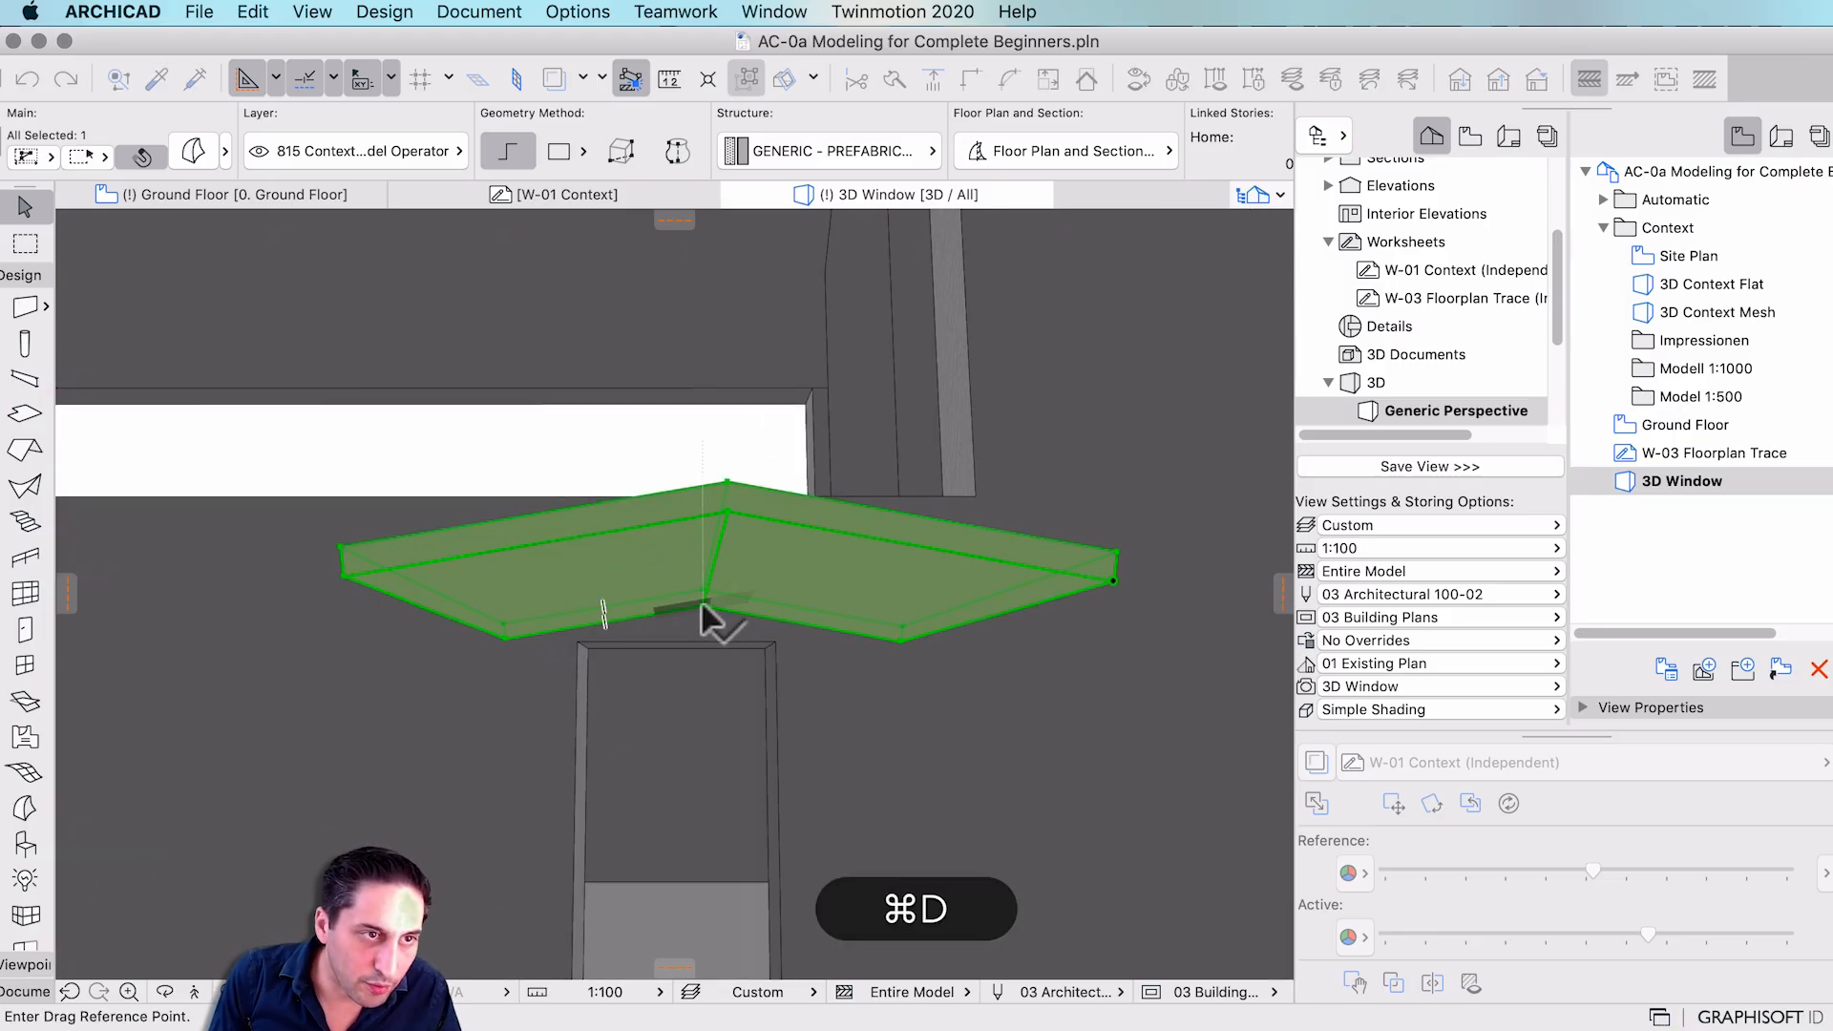
pyautogui.click(702, 605)
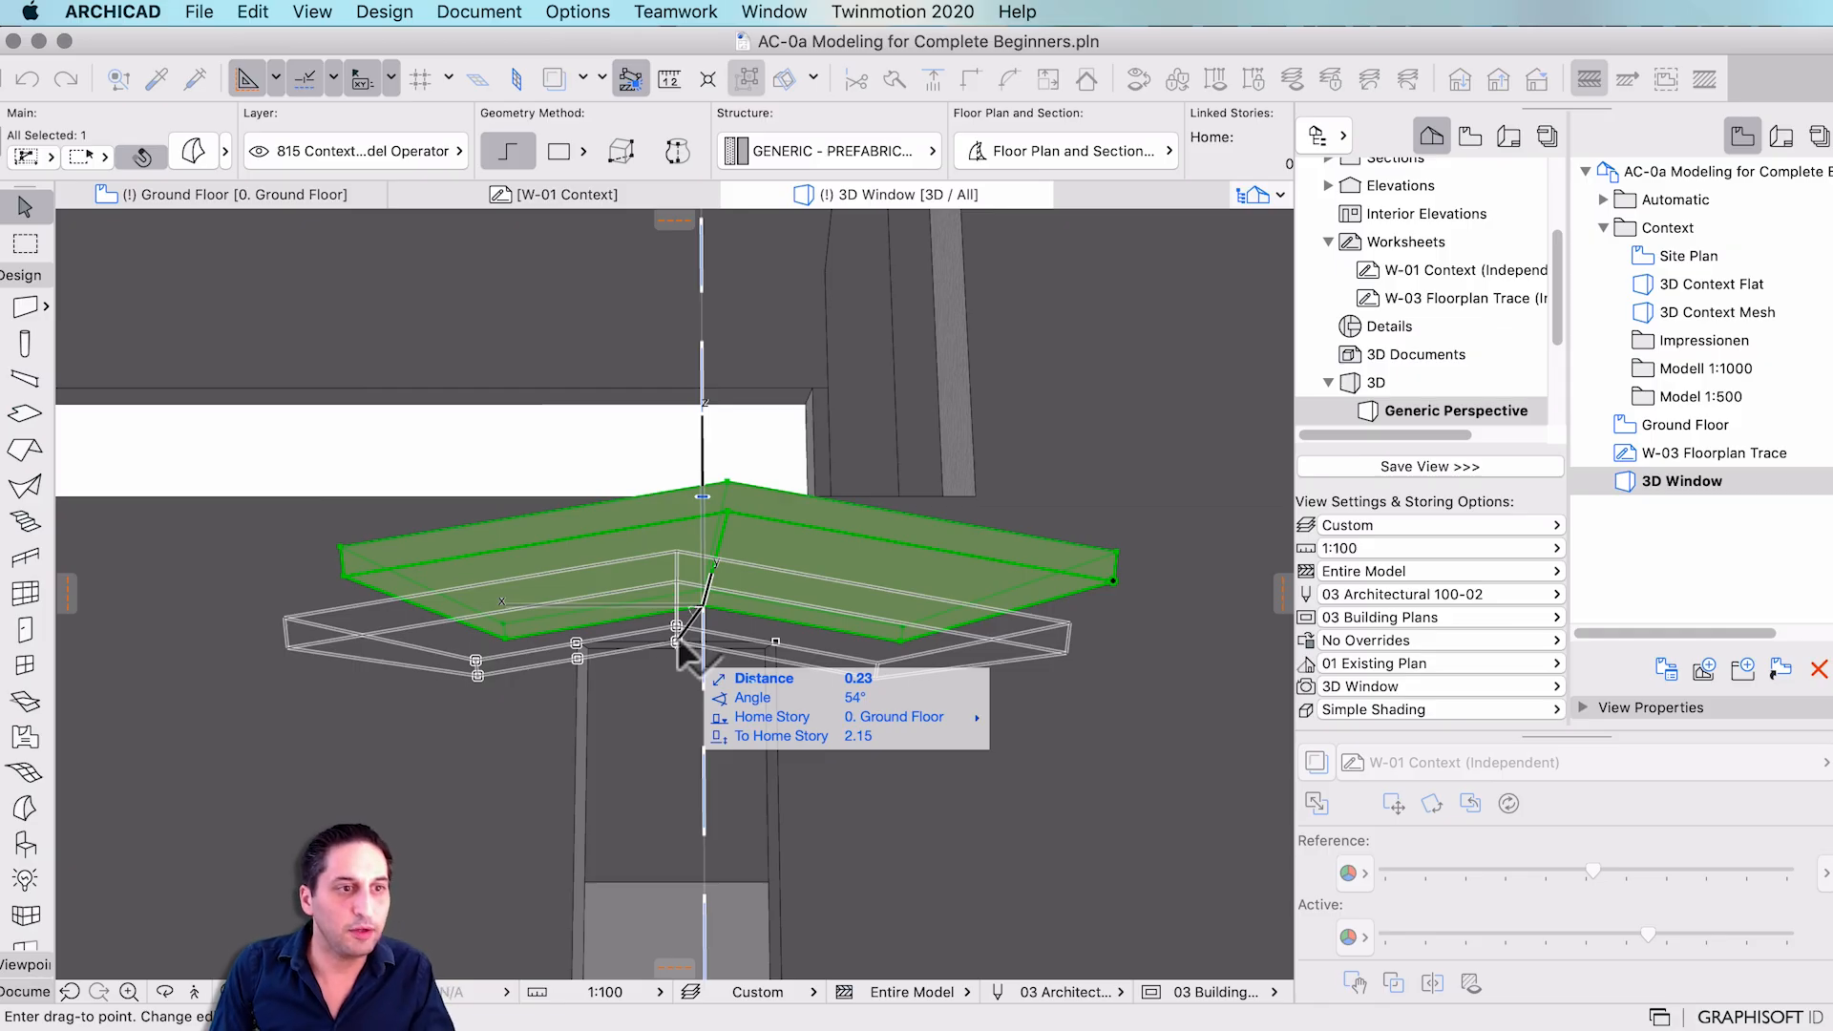
pyautogui.click(678, 647)
# - Raise the centred canopy vertically by about 0.14 m above the door opening
pyautogui.press('super+d')
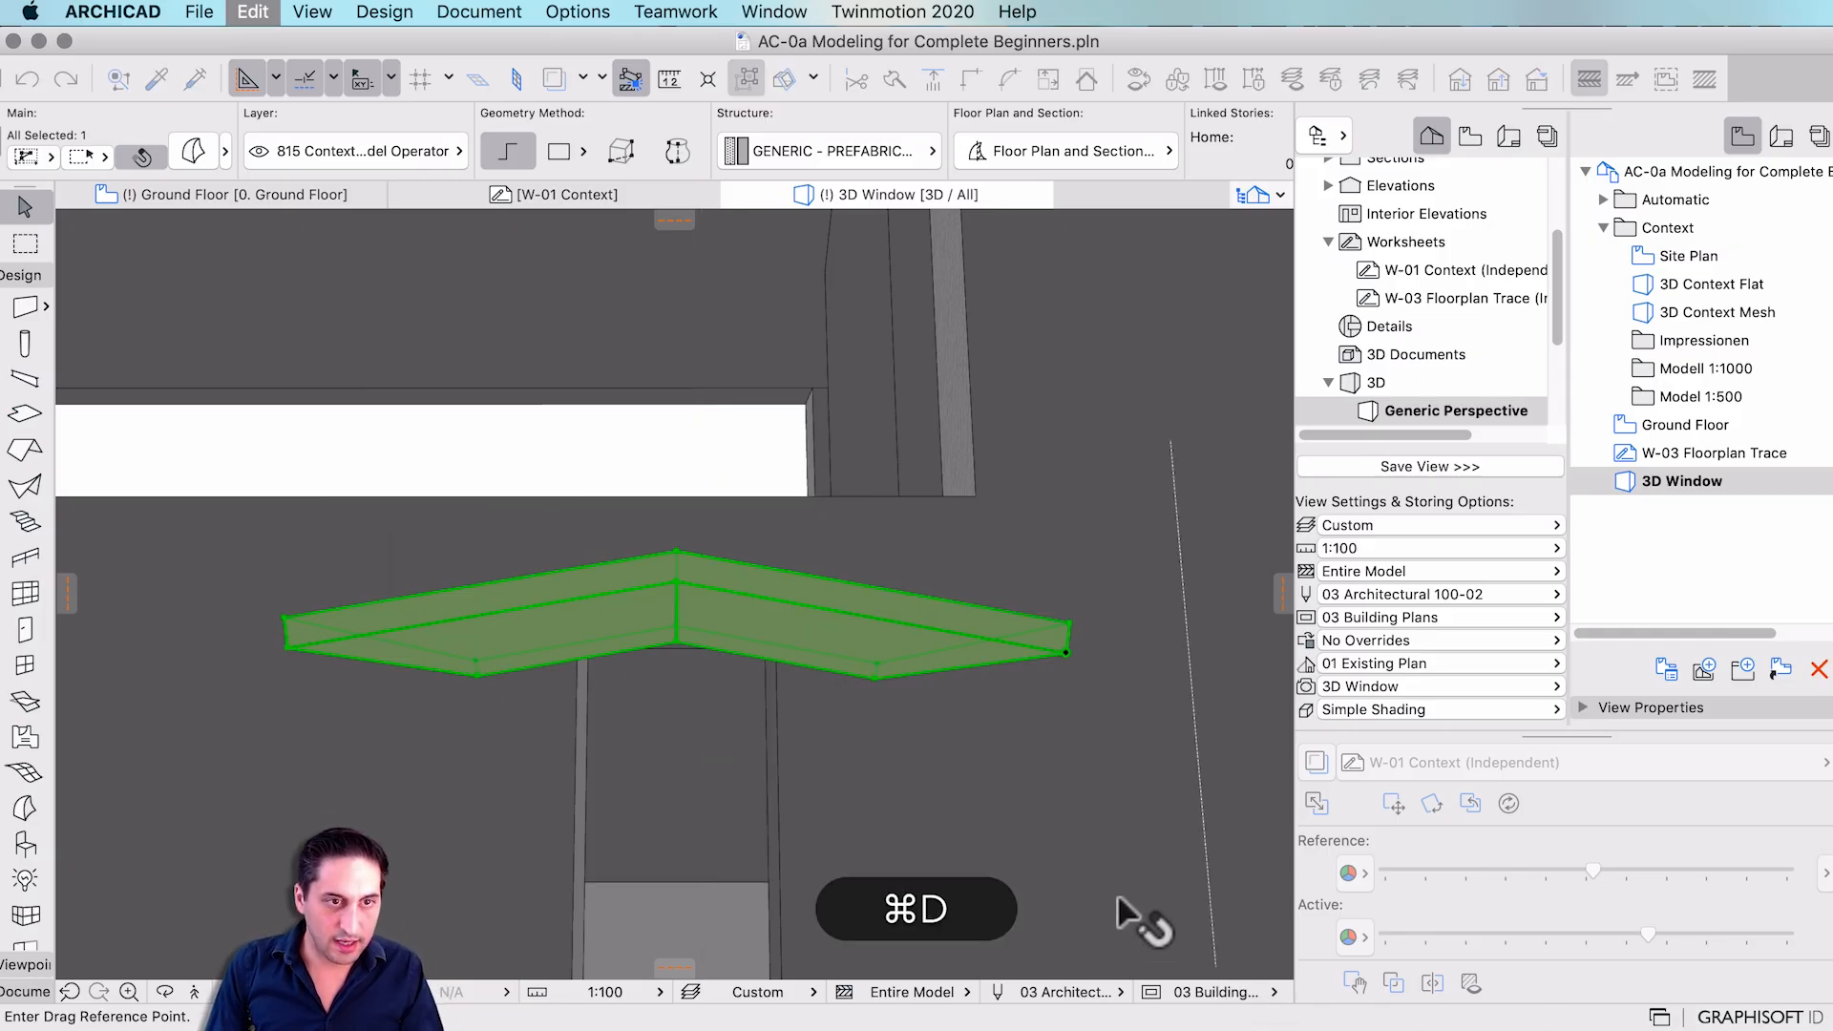
pyautogui.click(1123, 880)
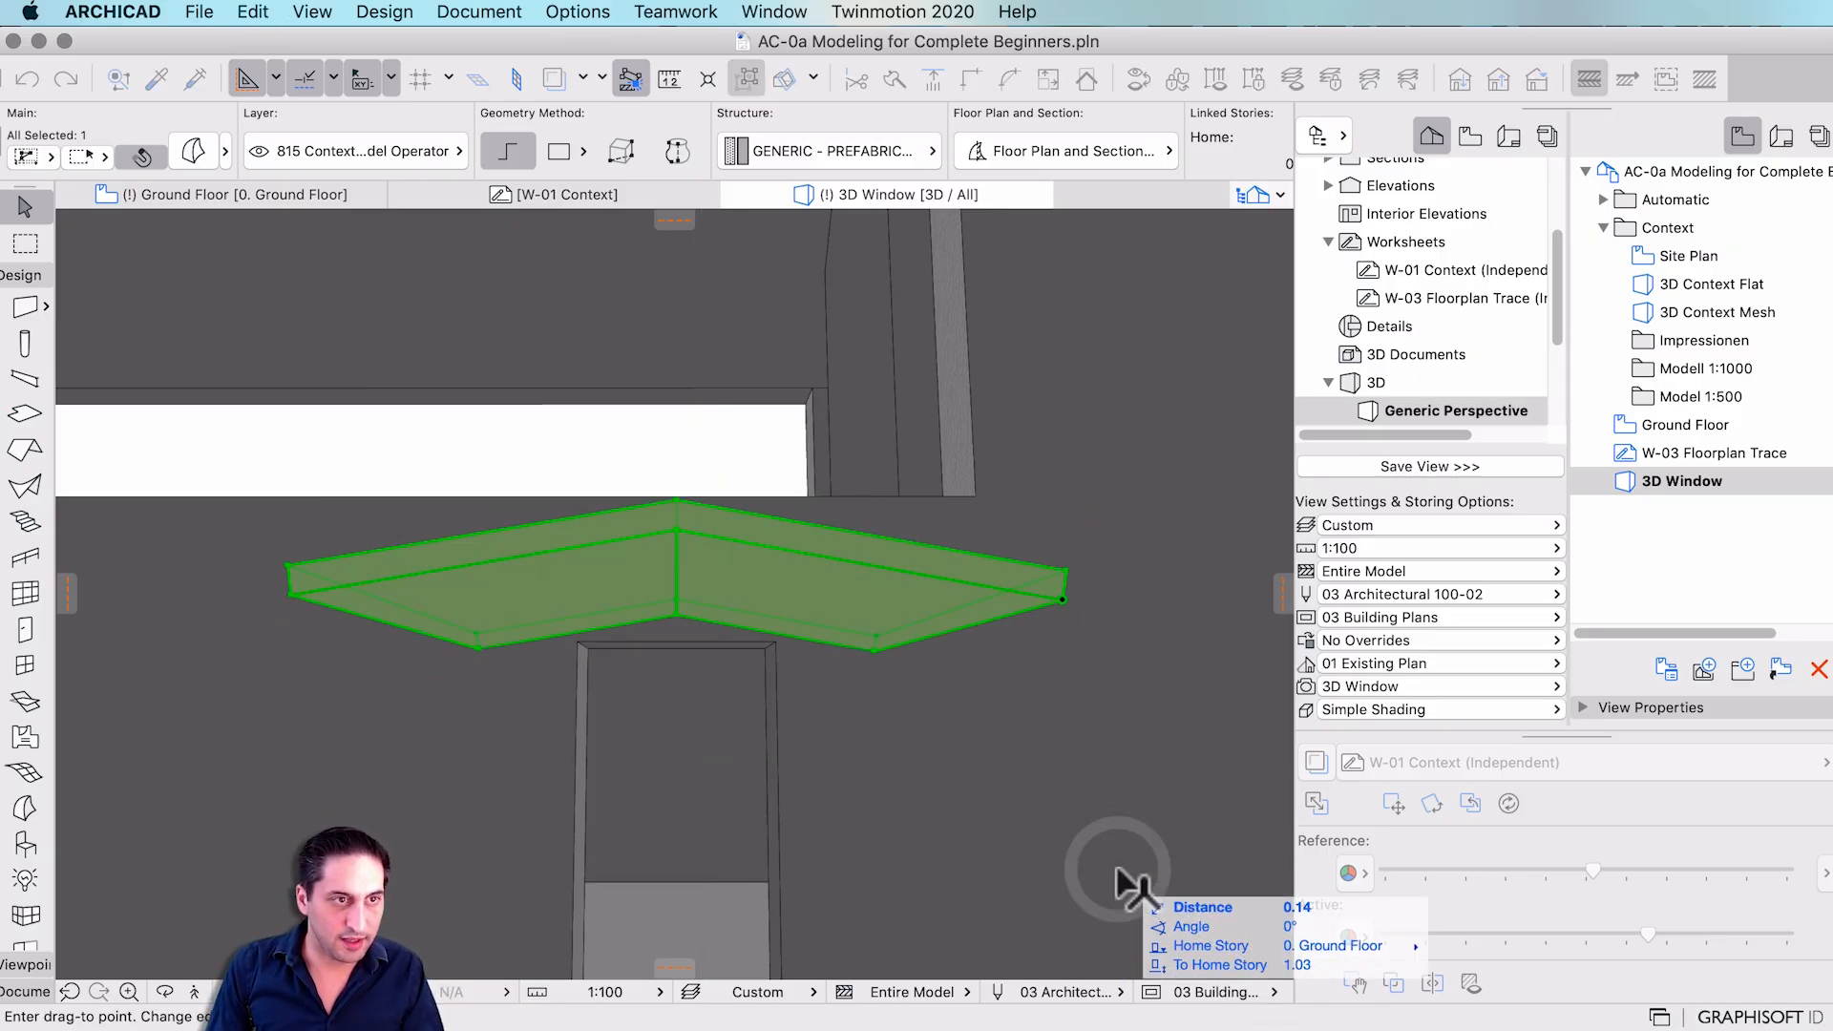
pyautogui.click(1117, 869)
# - Push the canopy's front face back toward the facade by about 0.95 m to shorten its depth
pyautogui.keyDown('shift'); pyautogui.moveTo(1050, 716); pyautogui.dragTo(749, 741, button='middle'); pyautogui.keyUp('shift')
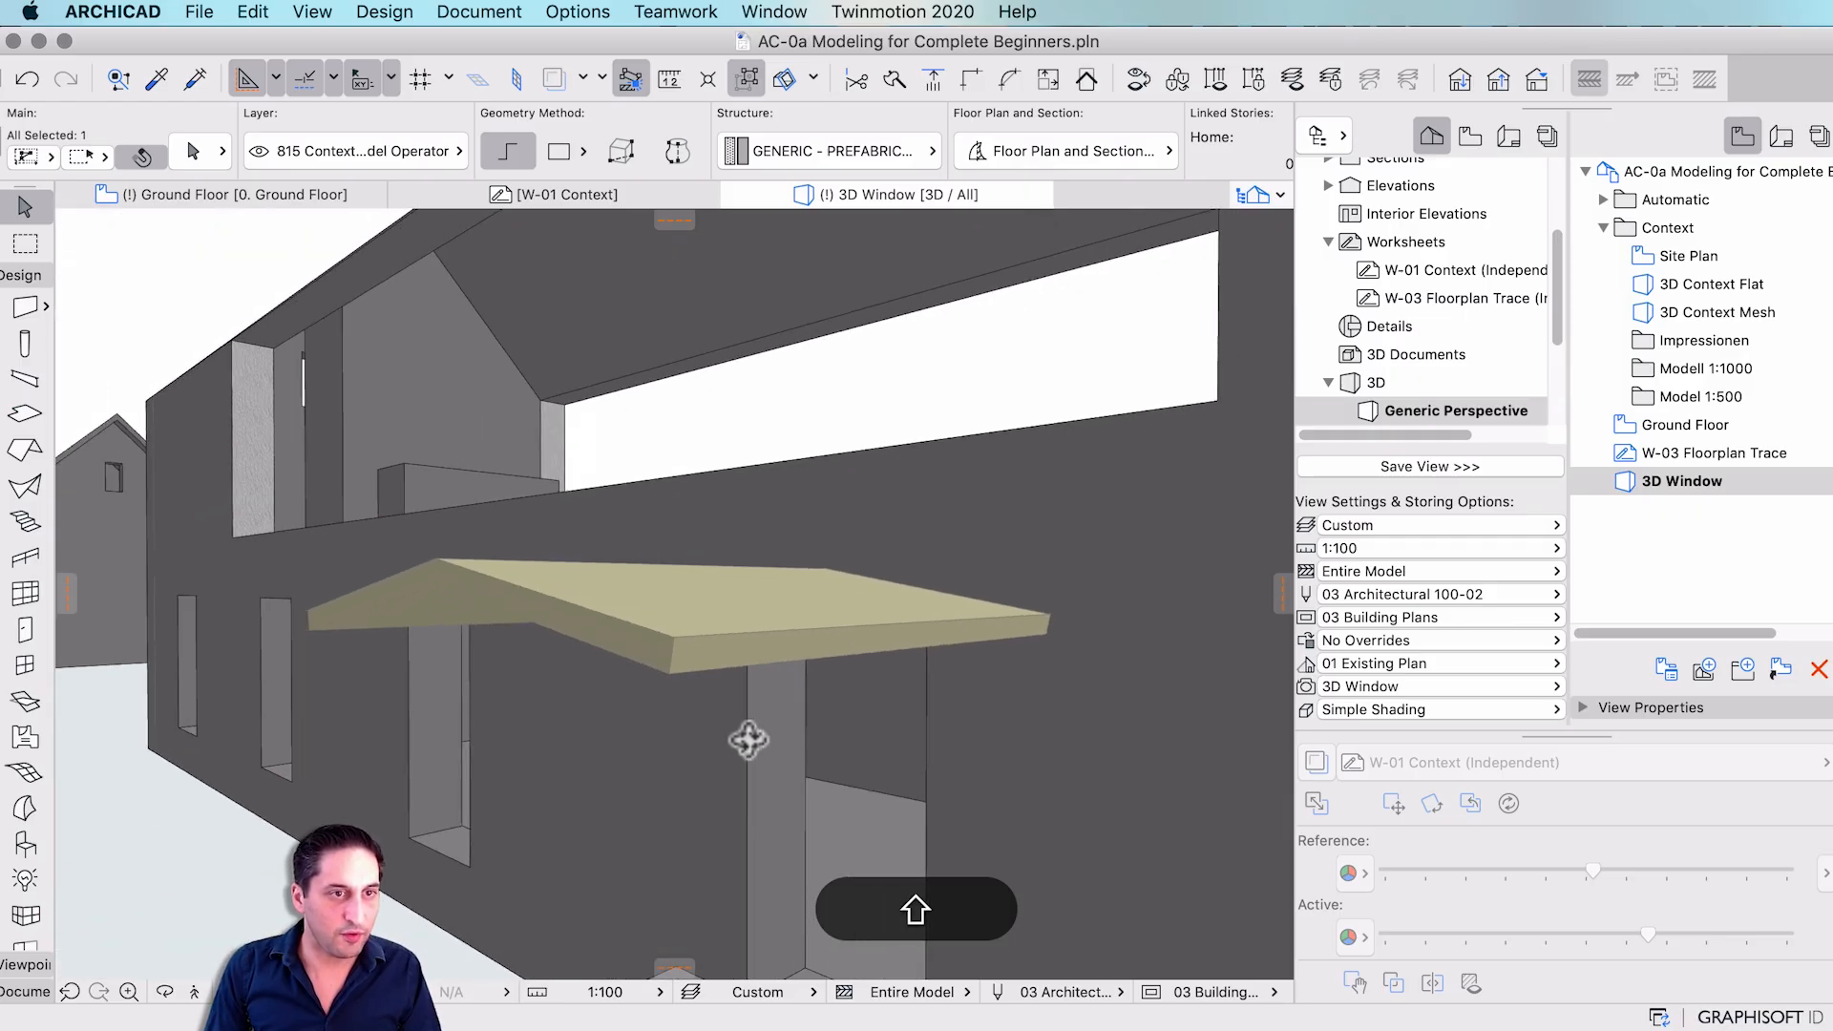
pyautogui.click(593, 627)
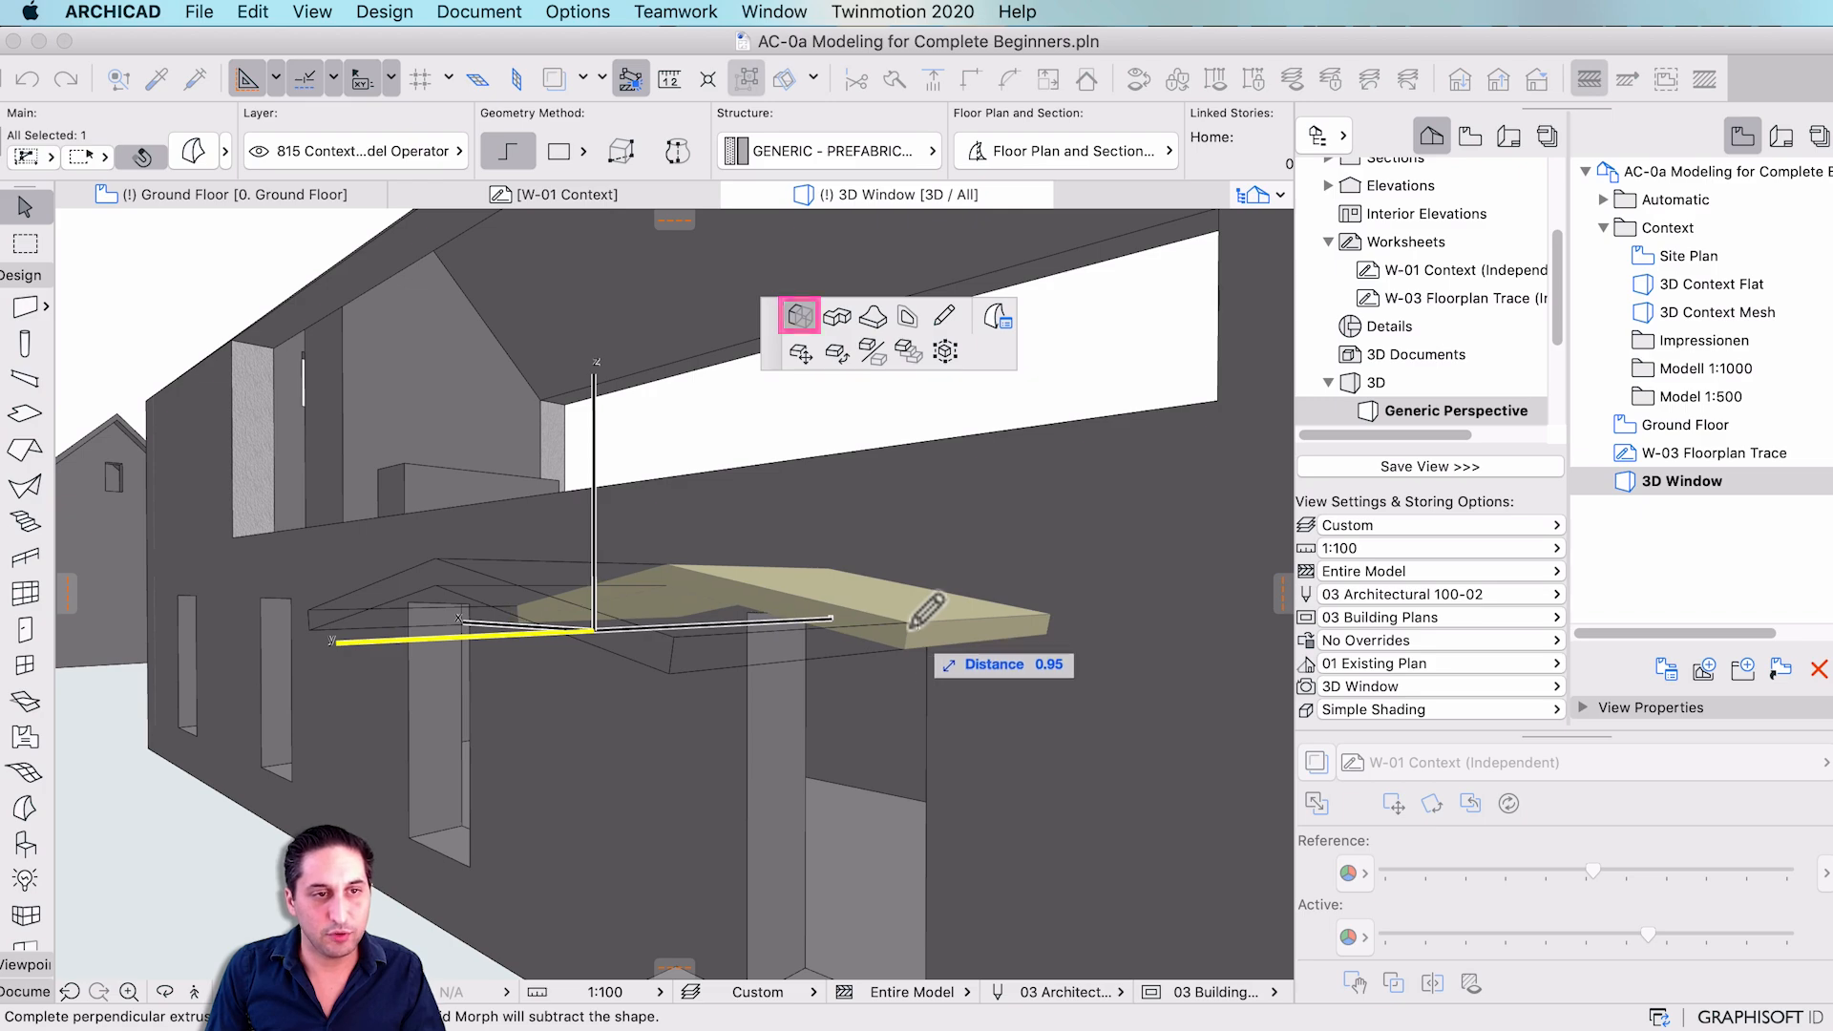
pyautogui.click(826, 632)
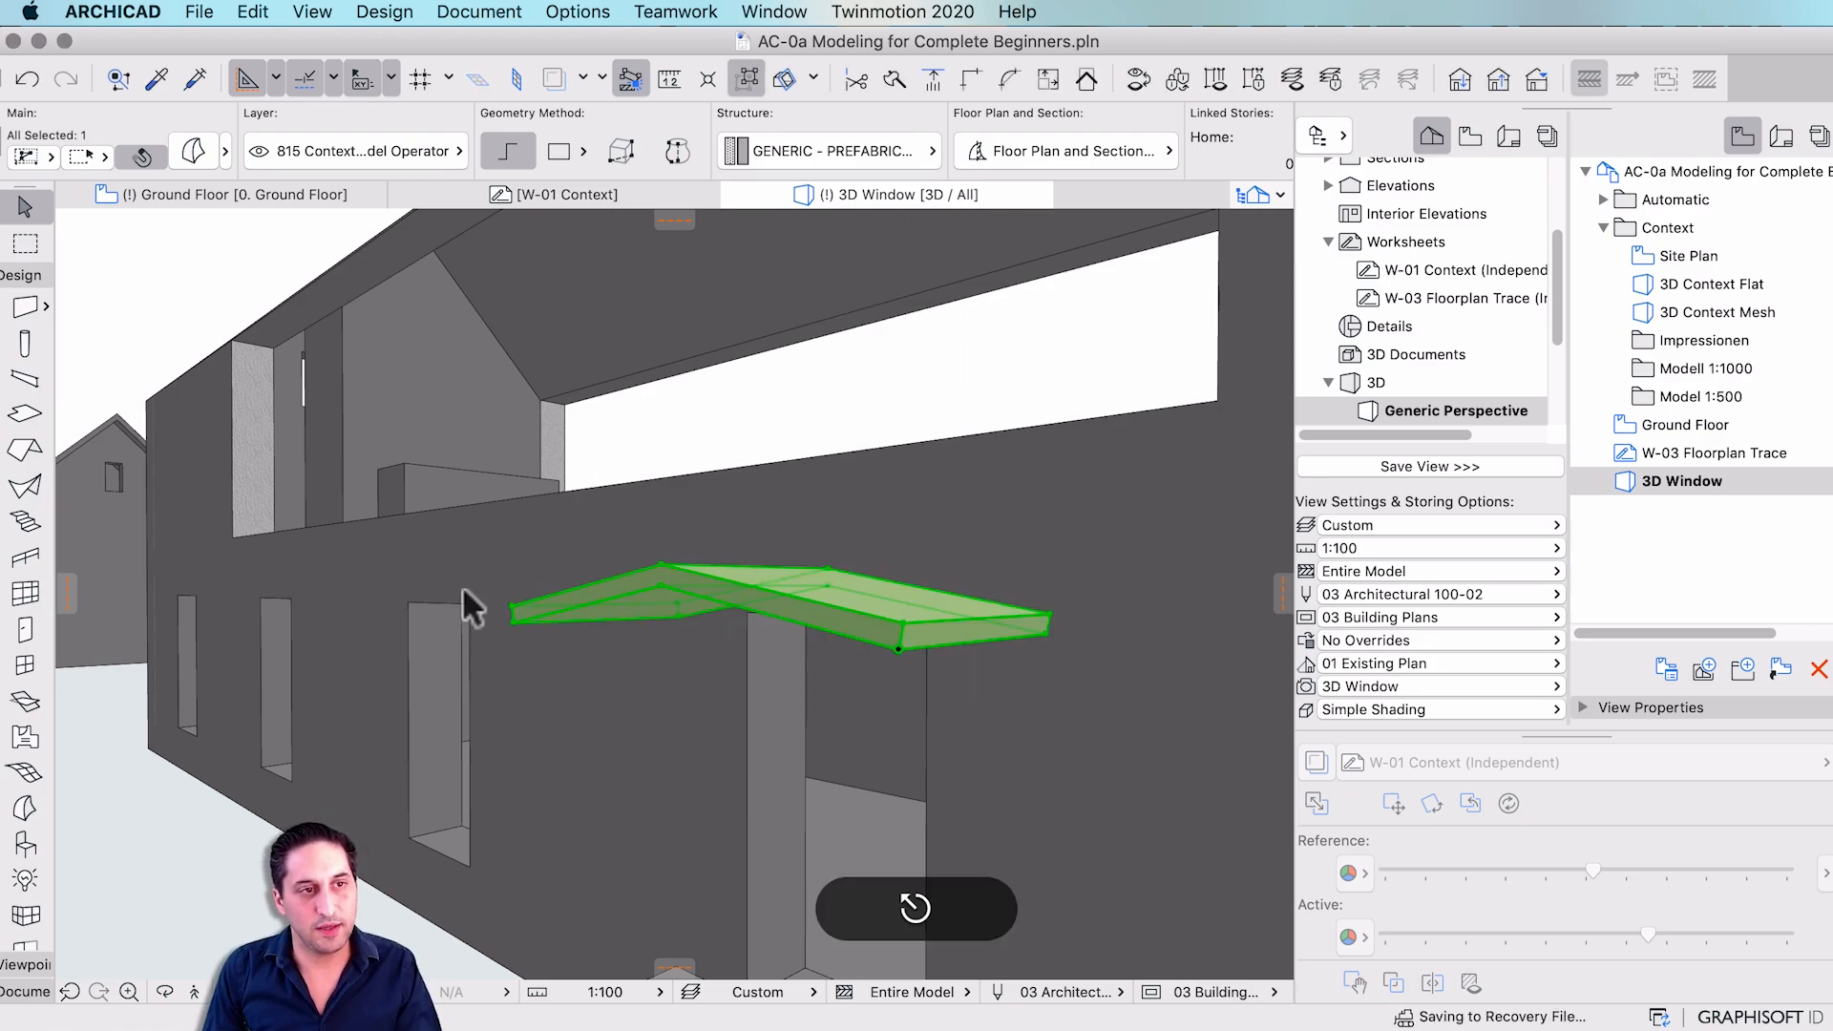
pyautogui.press('Escape')
# - Set up the Roof tool with the Generic Roof favorite and the rotated rectangular hip/gable construction method
pyautogui.scroll(-8, 448, 669)
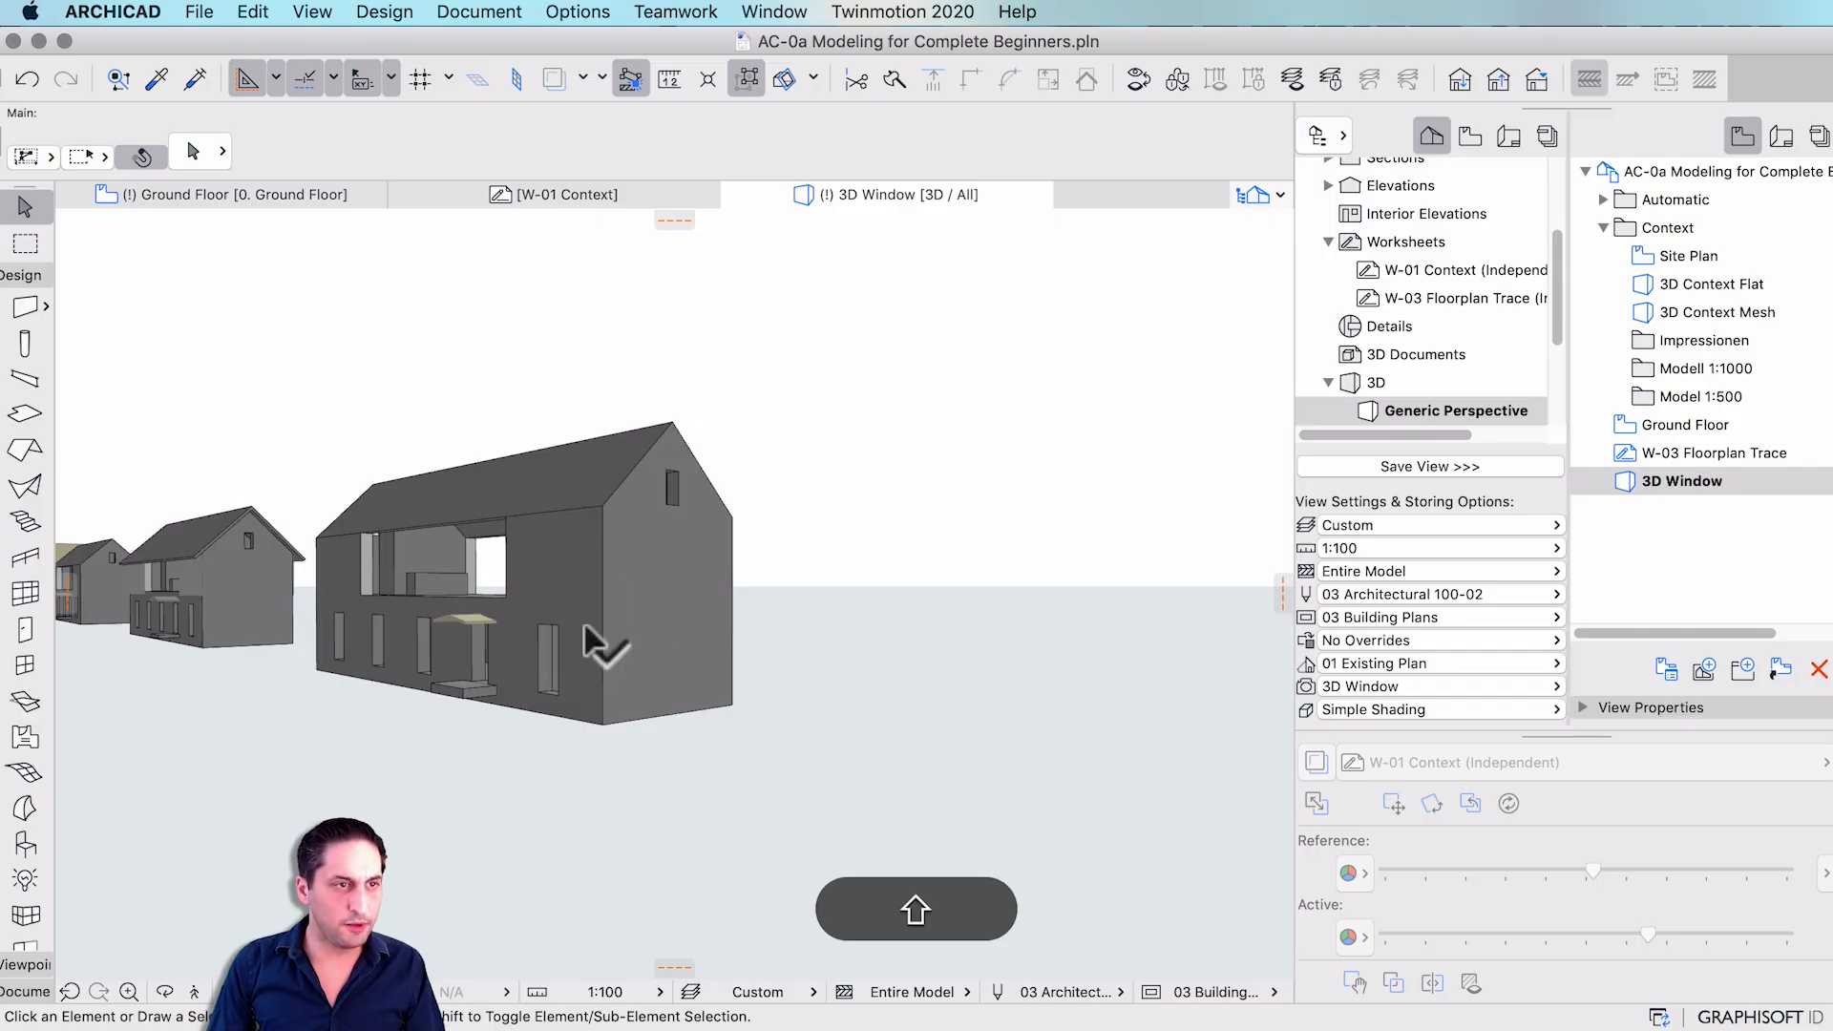
pyautogui.keyDown('shift'); pyautogui.moveTo(585, 627); pyautogui.dragTo(677, 416, button='middle'); pyautogui.keyUp('shift')
pyautogui.scroll(-8, 678, 416)
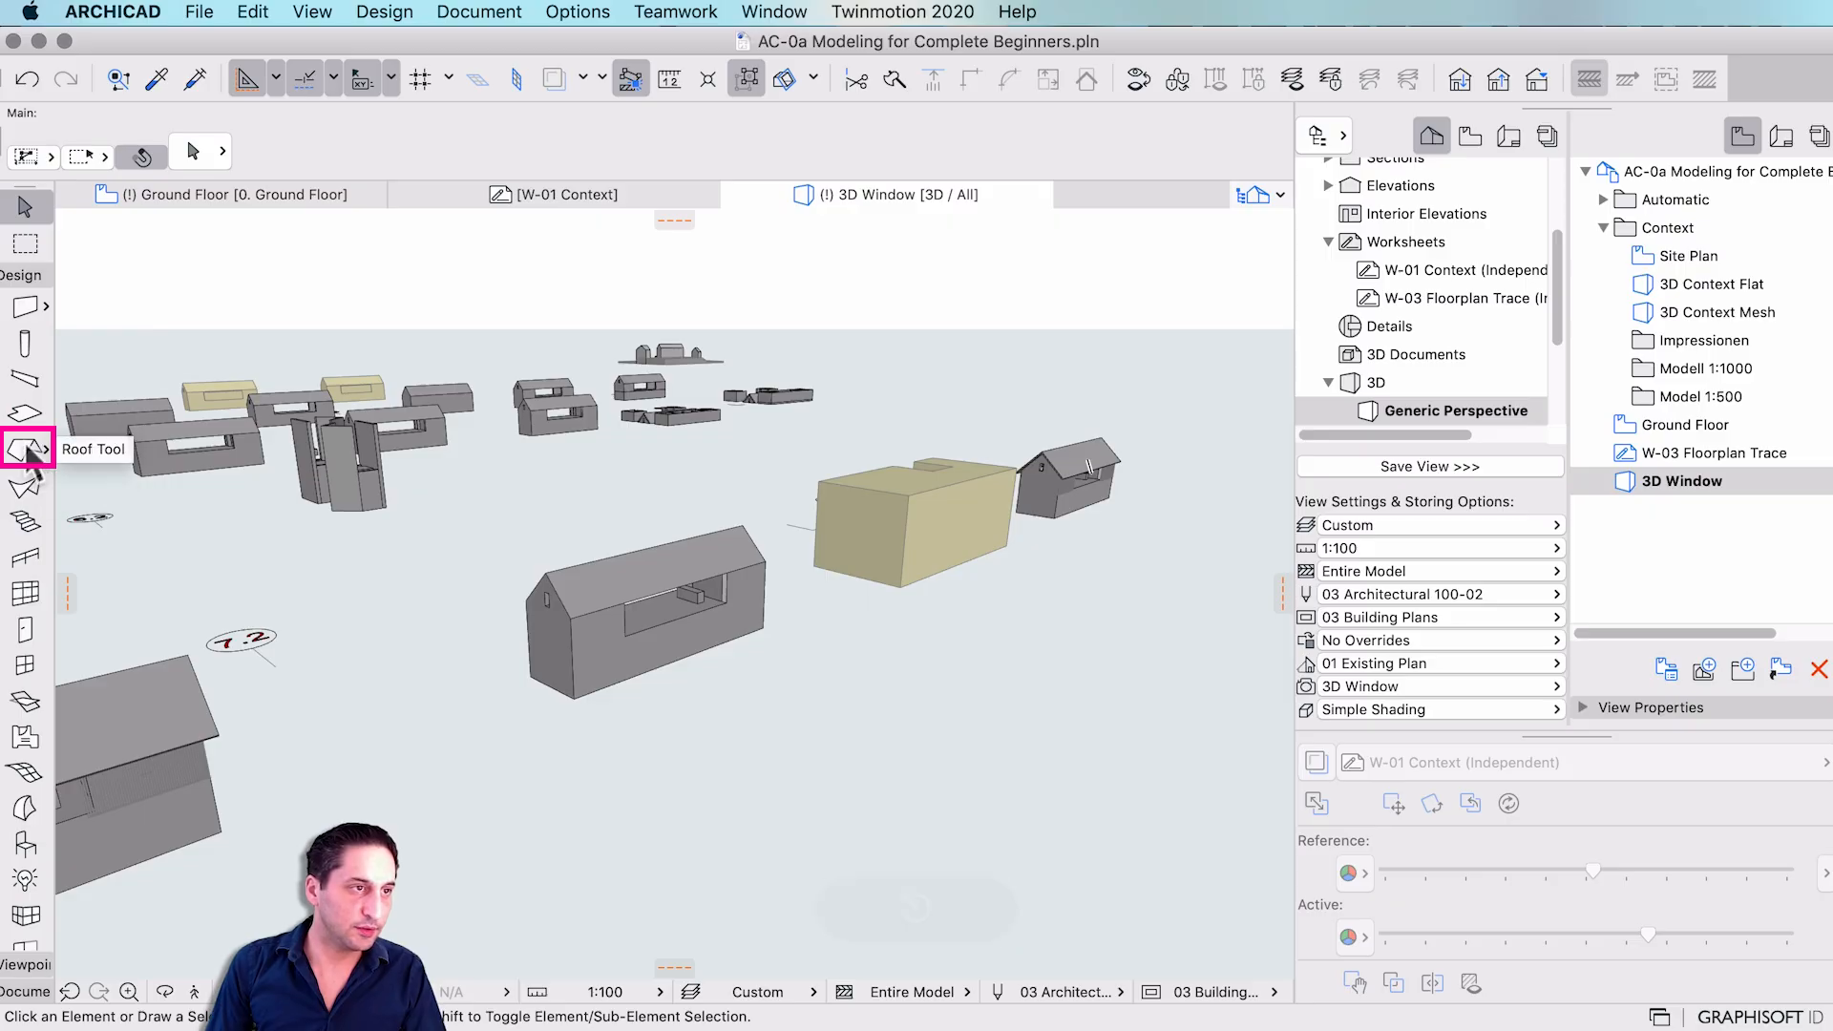
pyautogui.click(26, 449)
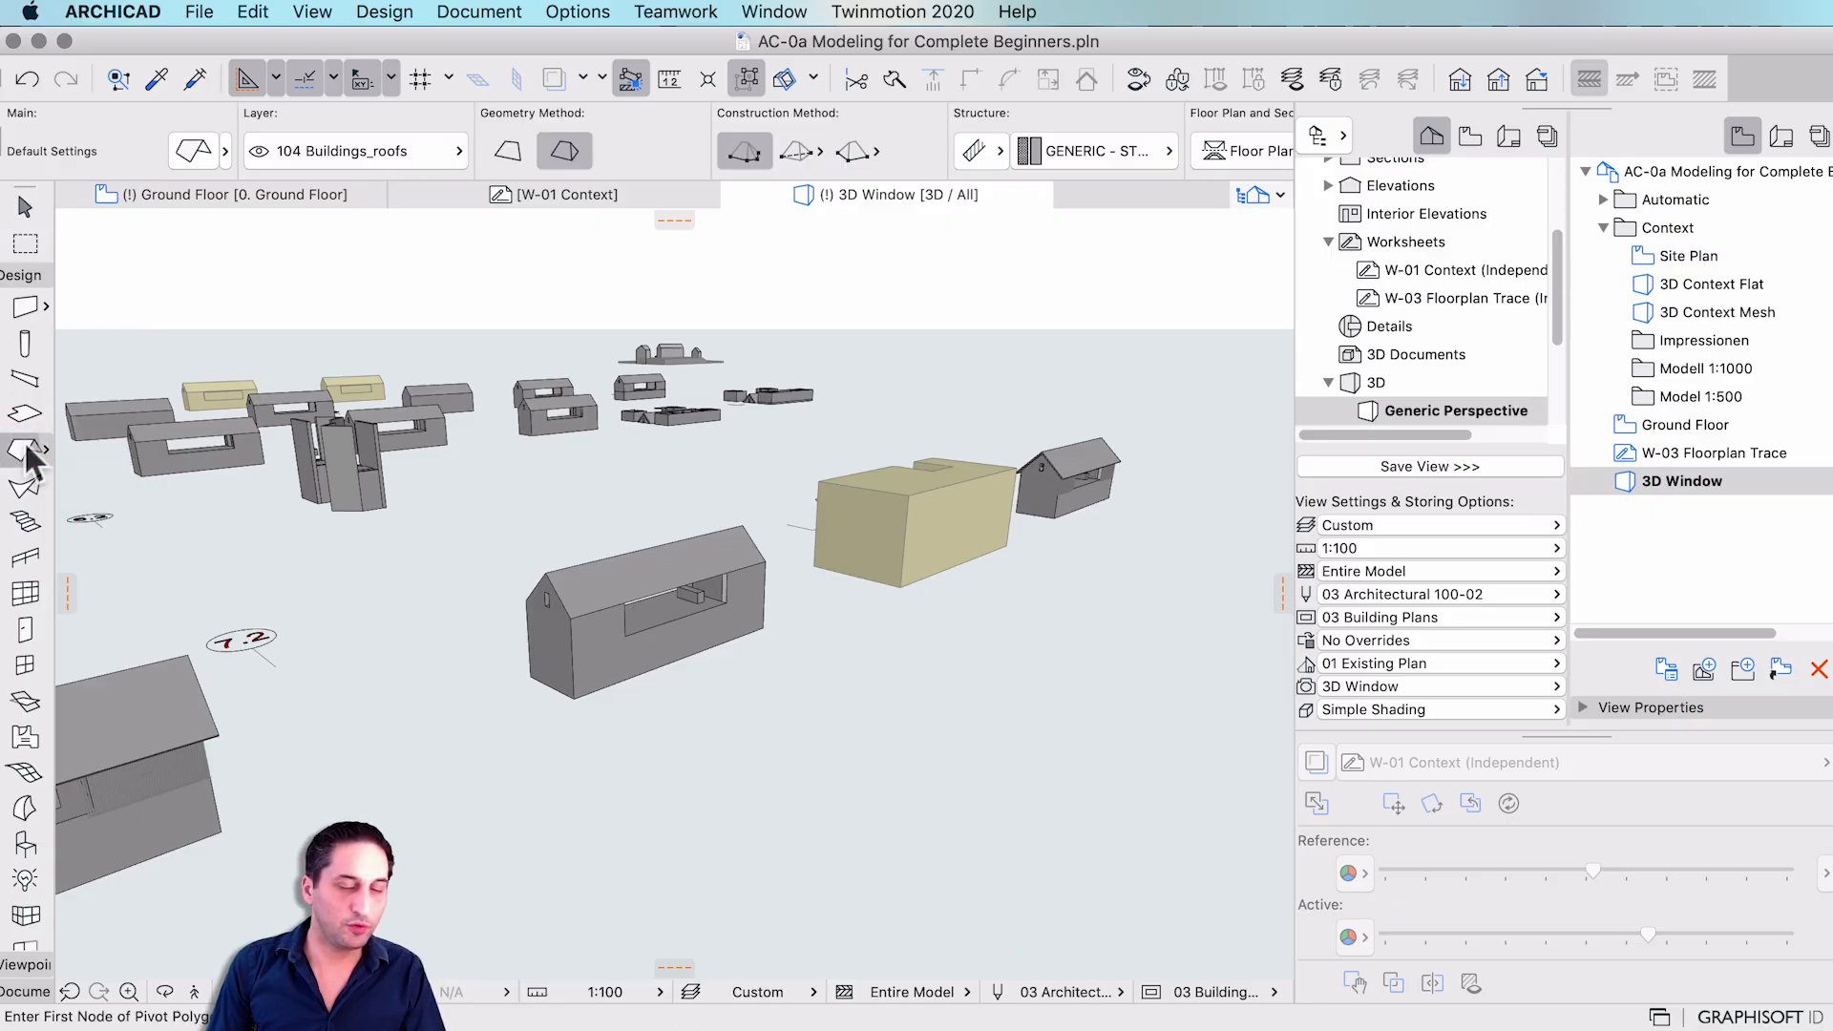
pyautogui.click(226, 151)
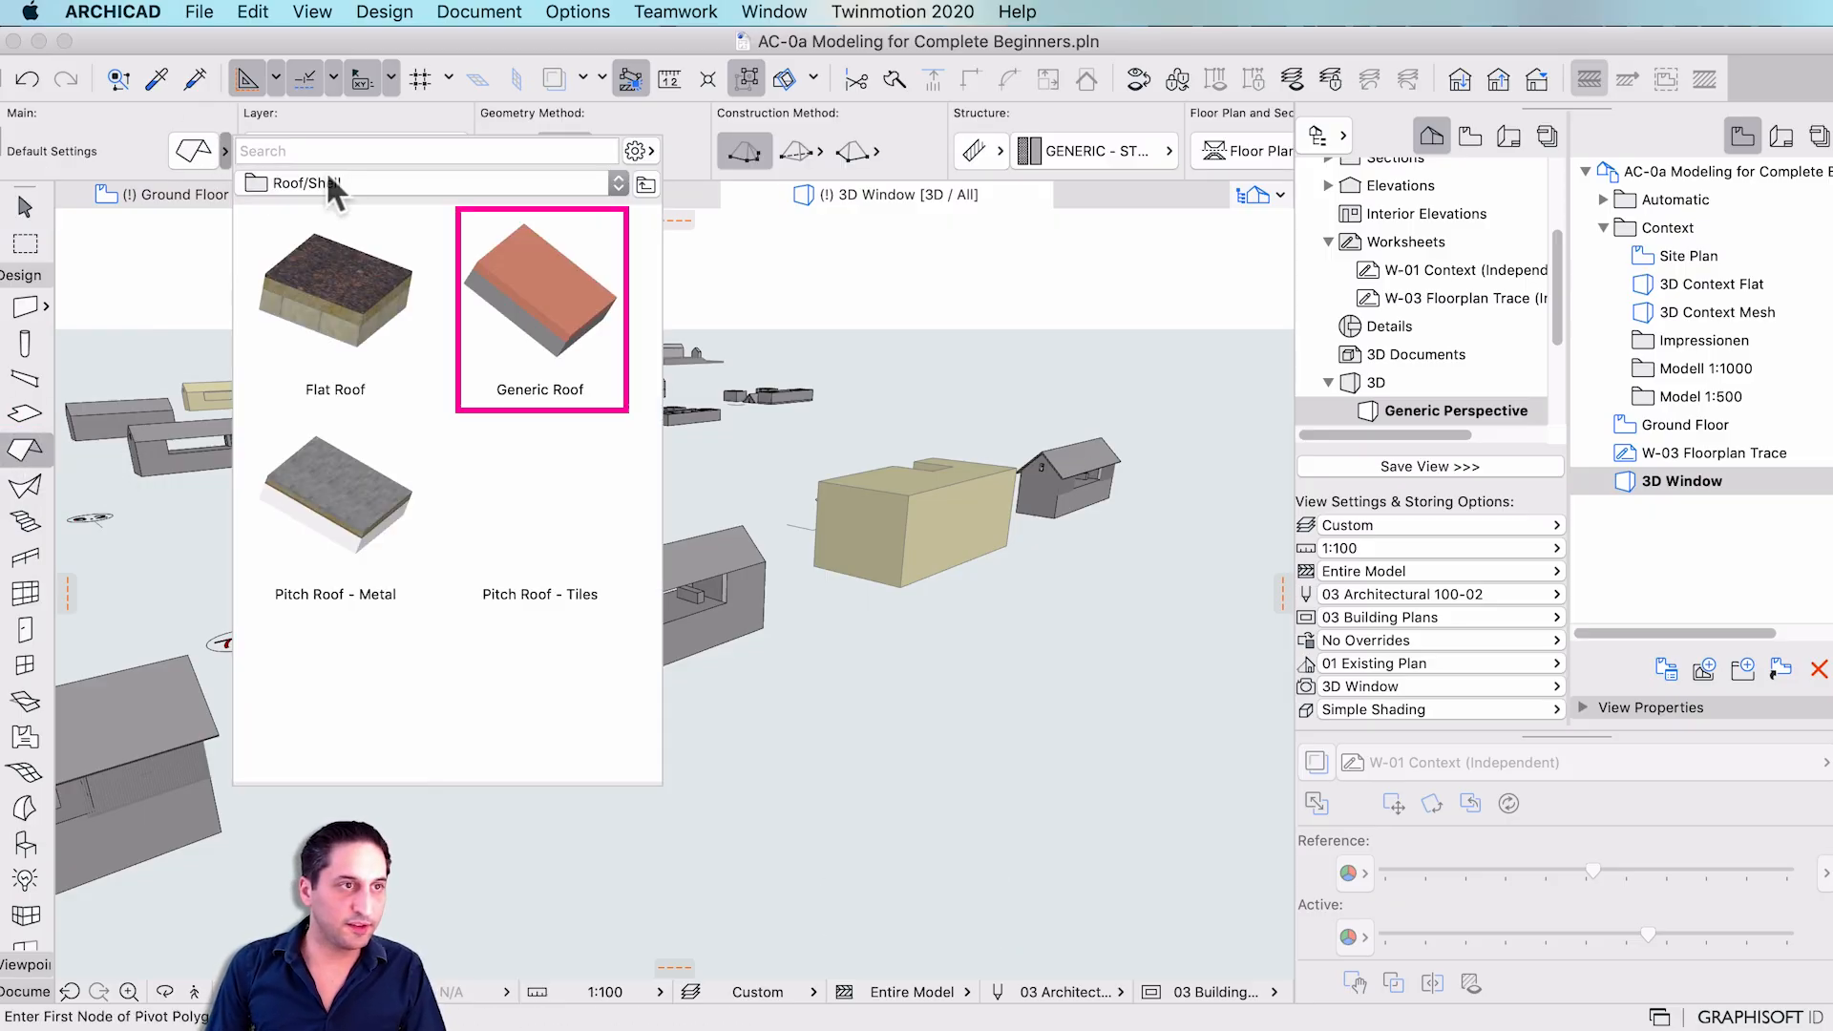
pyautogui.click(546, 306)
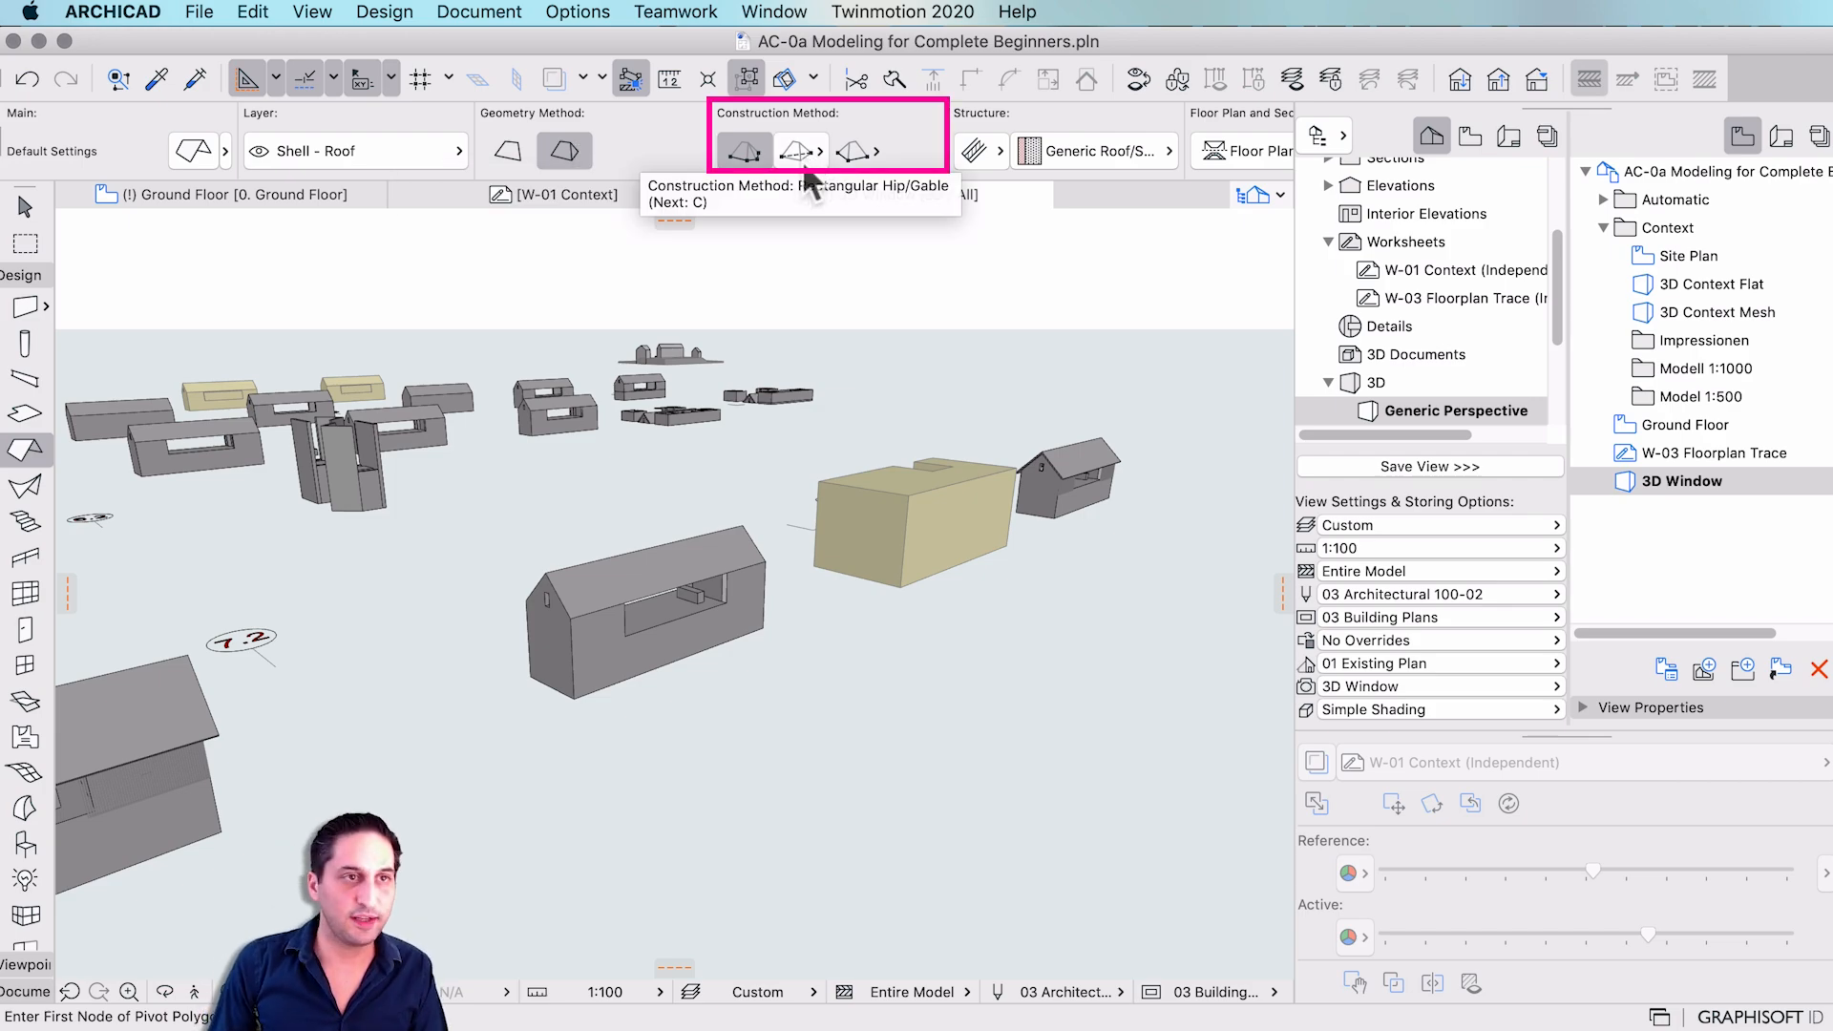
pyautogui.click(856, 153)
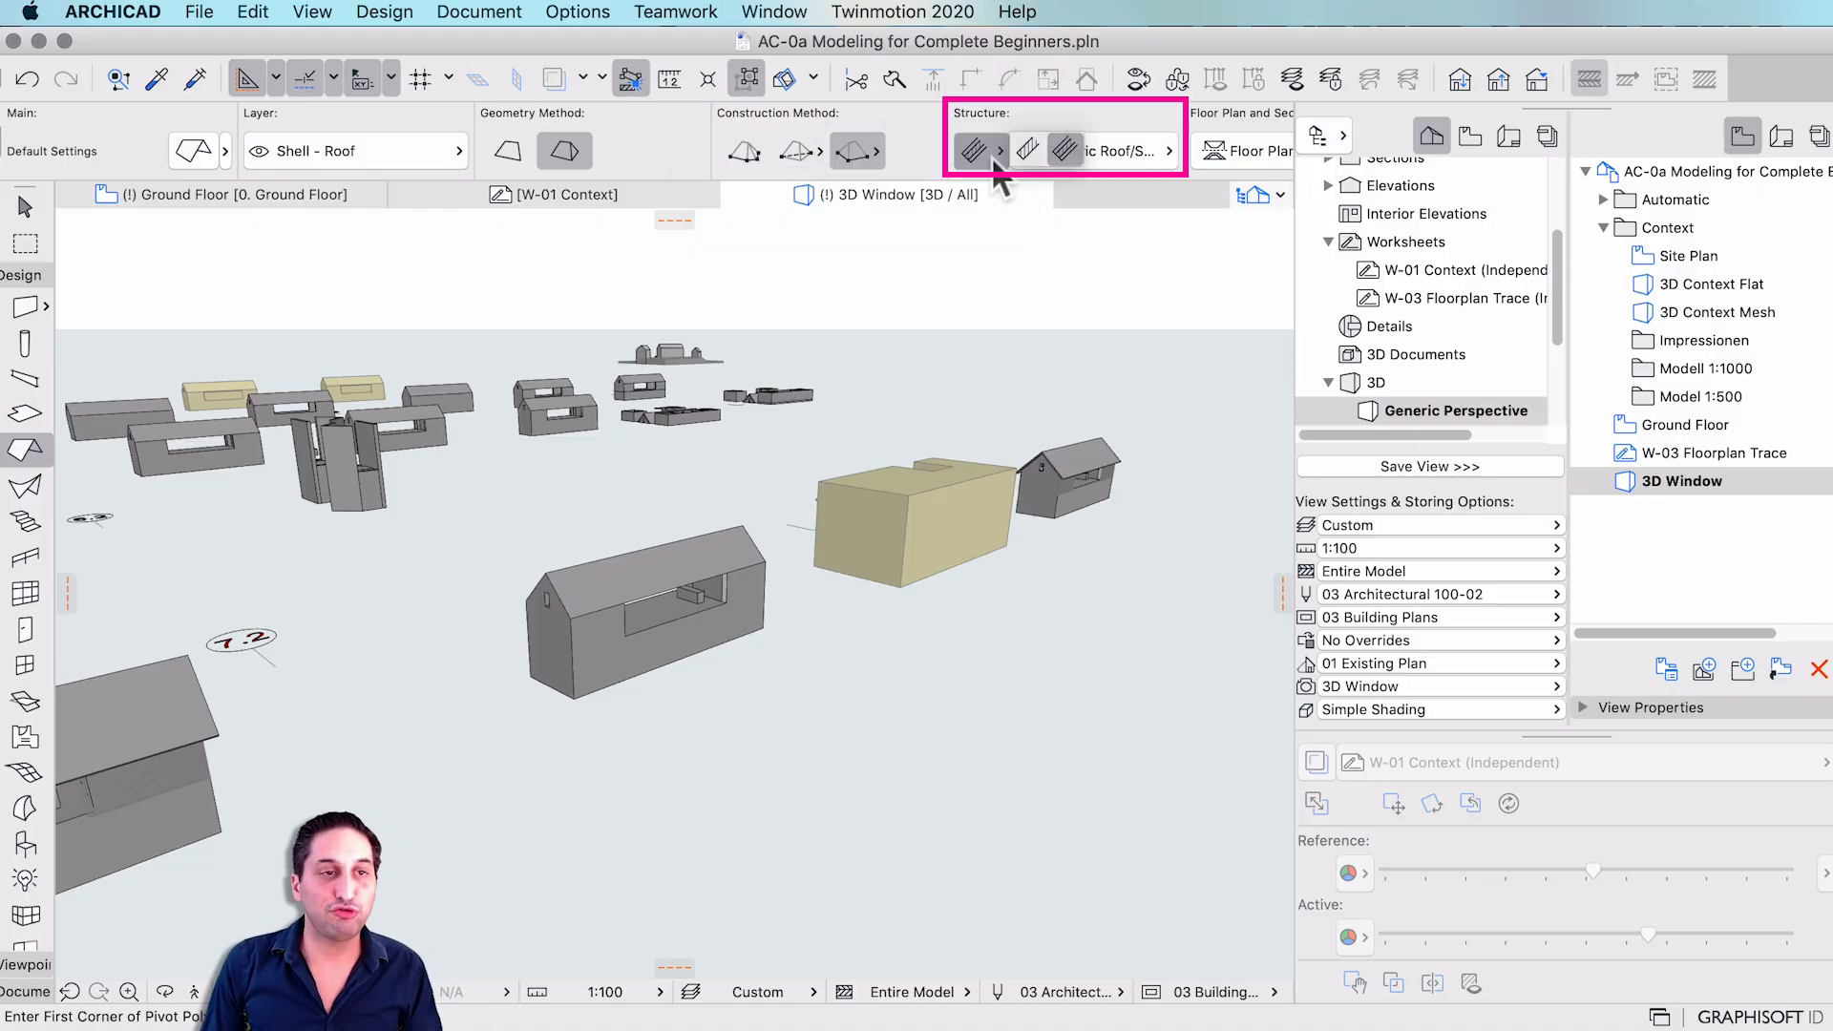
# - Give the roof a basic Reinforced Concrete structure with a thickness of 0.22
pyautogui.hscroll(5, 991, 148)
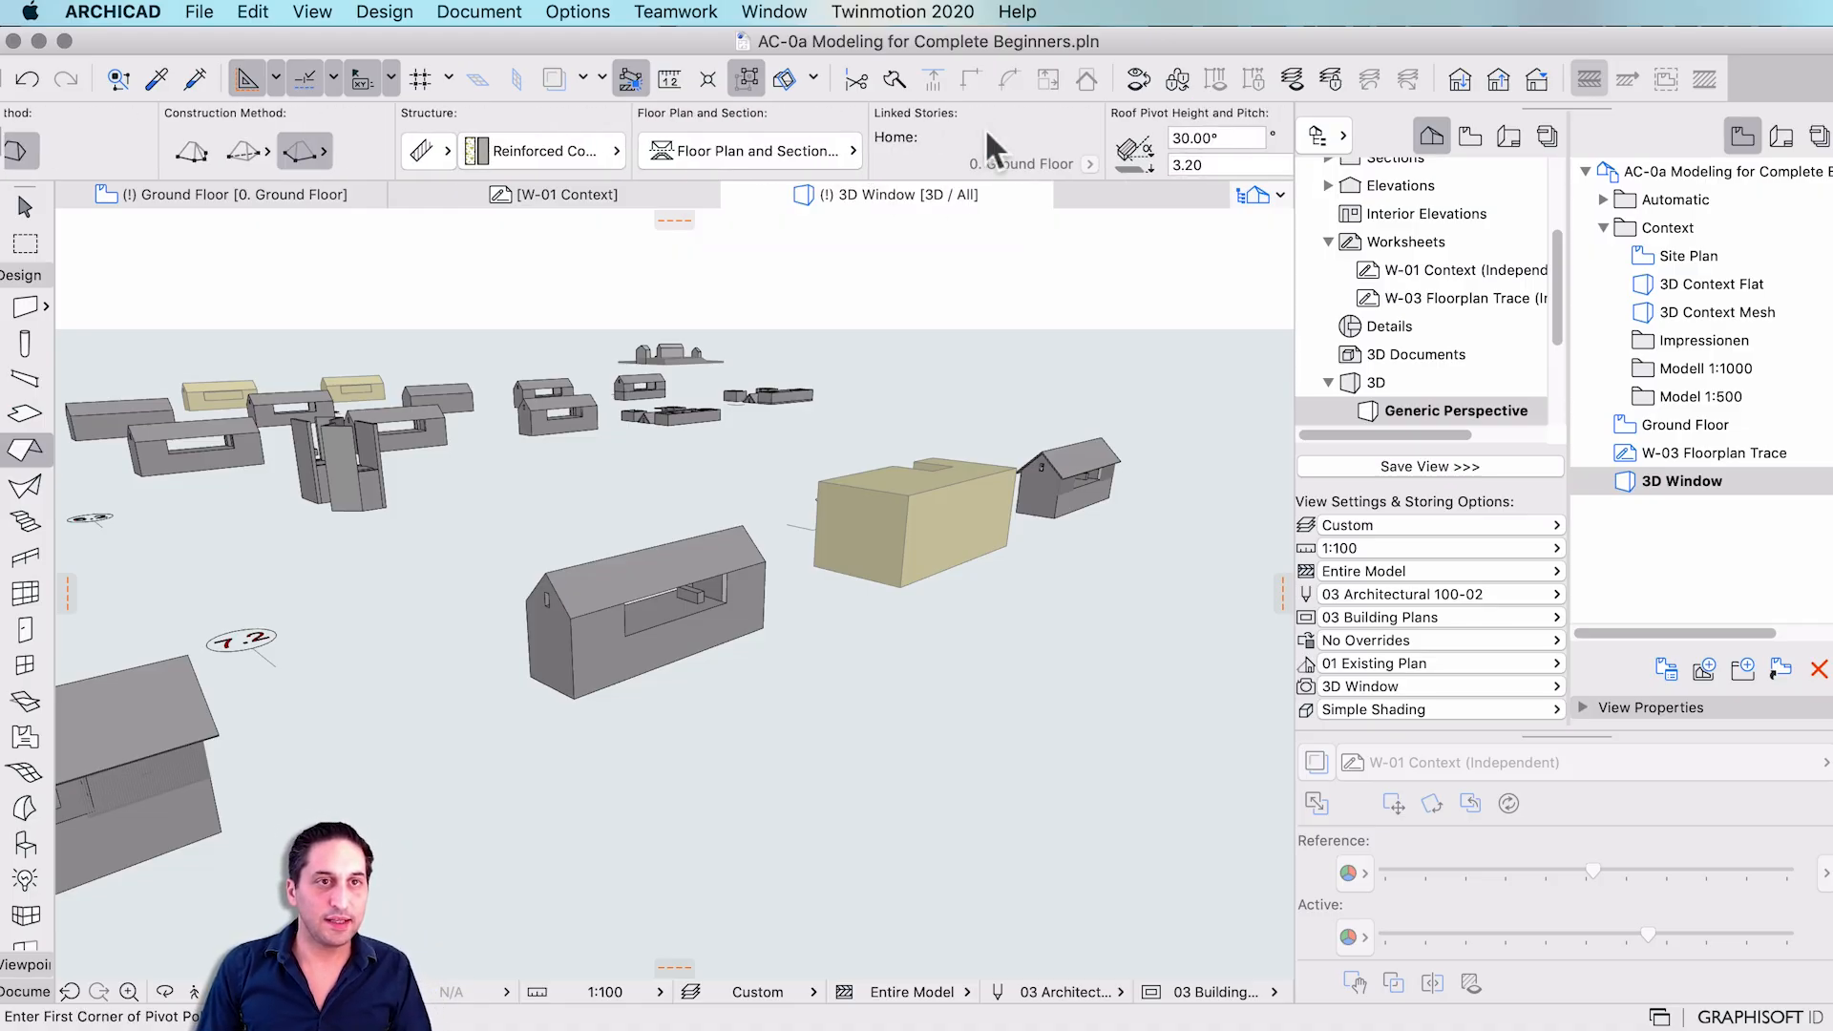
pyautogui.hscroll(3, 1029, 135)
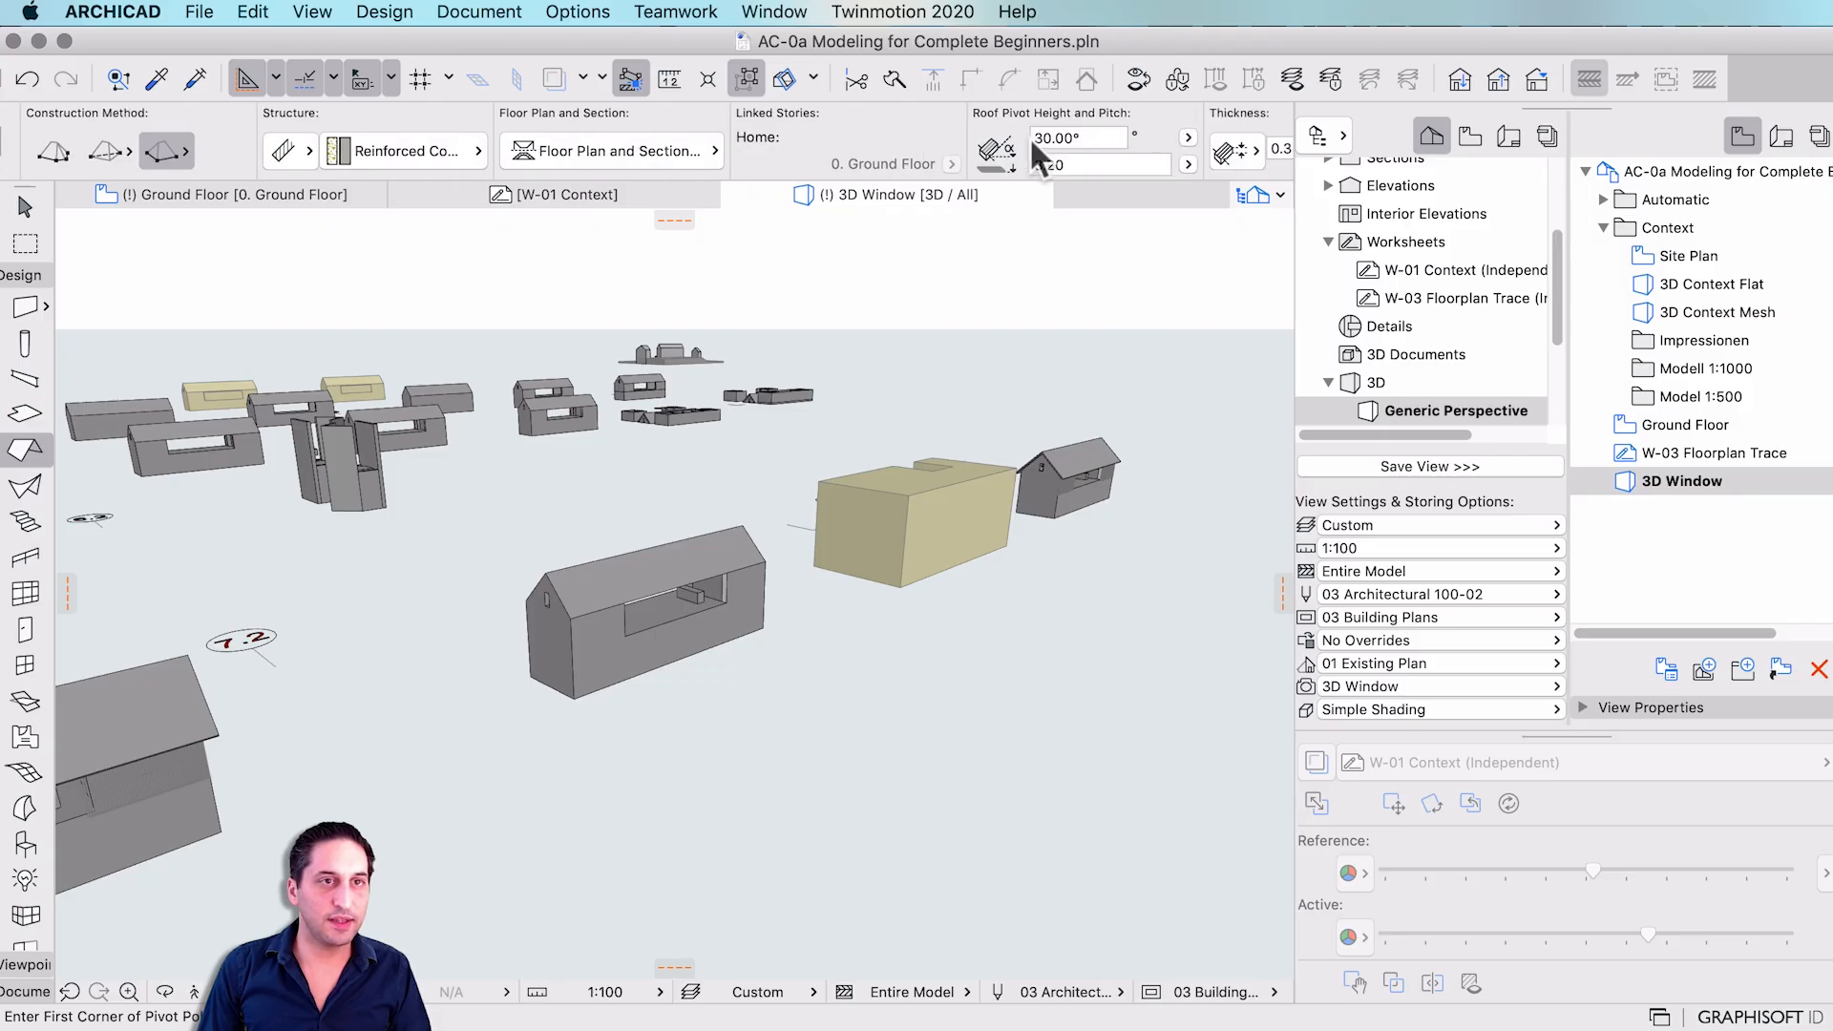
pyautogui.click(1107, 150)
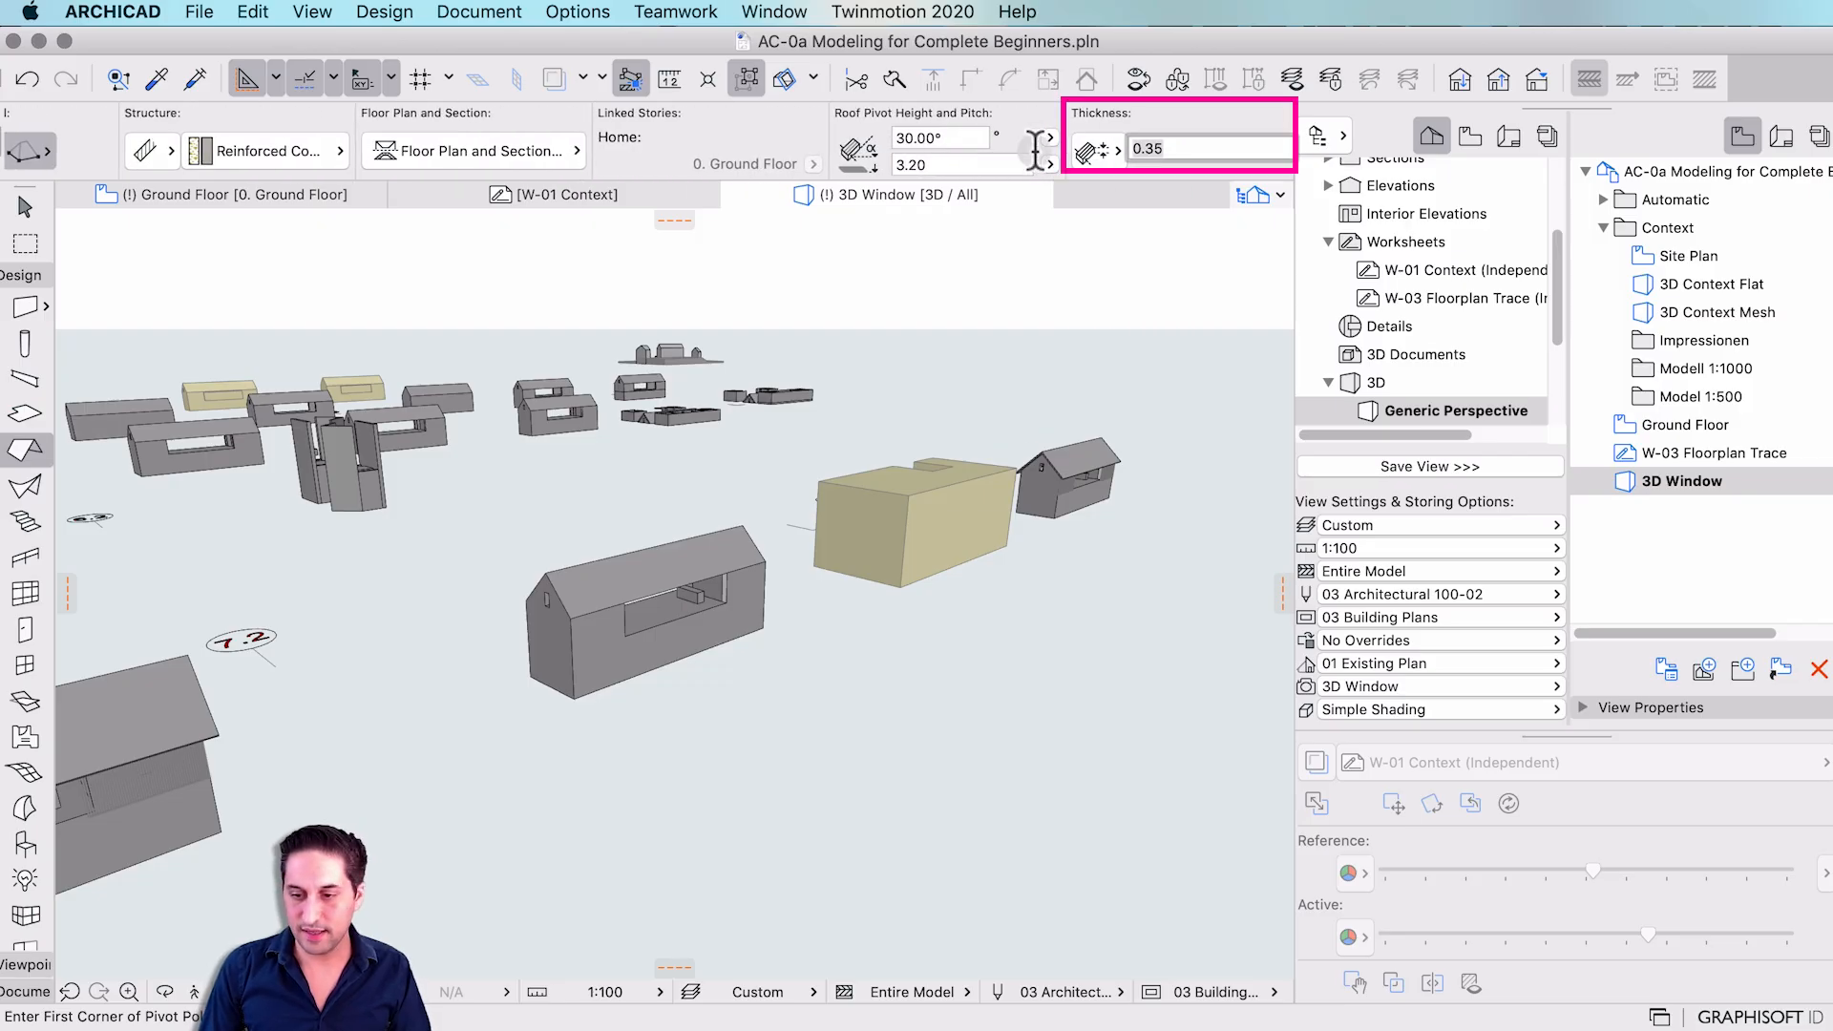
pyautogui.write('0.')
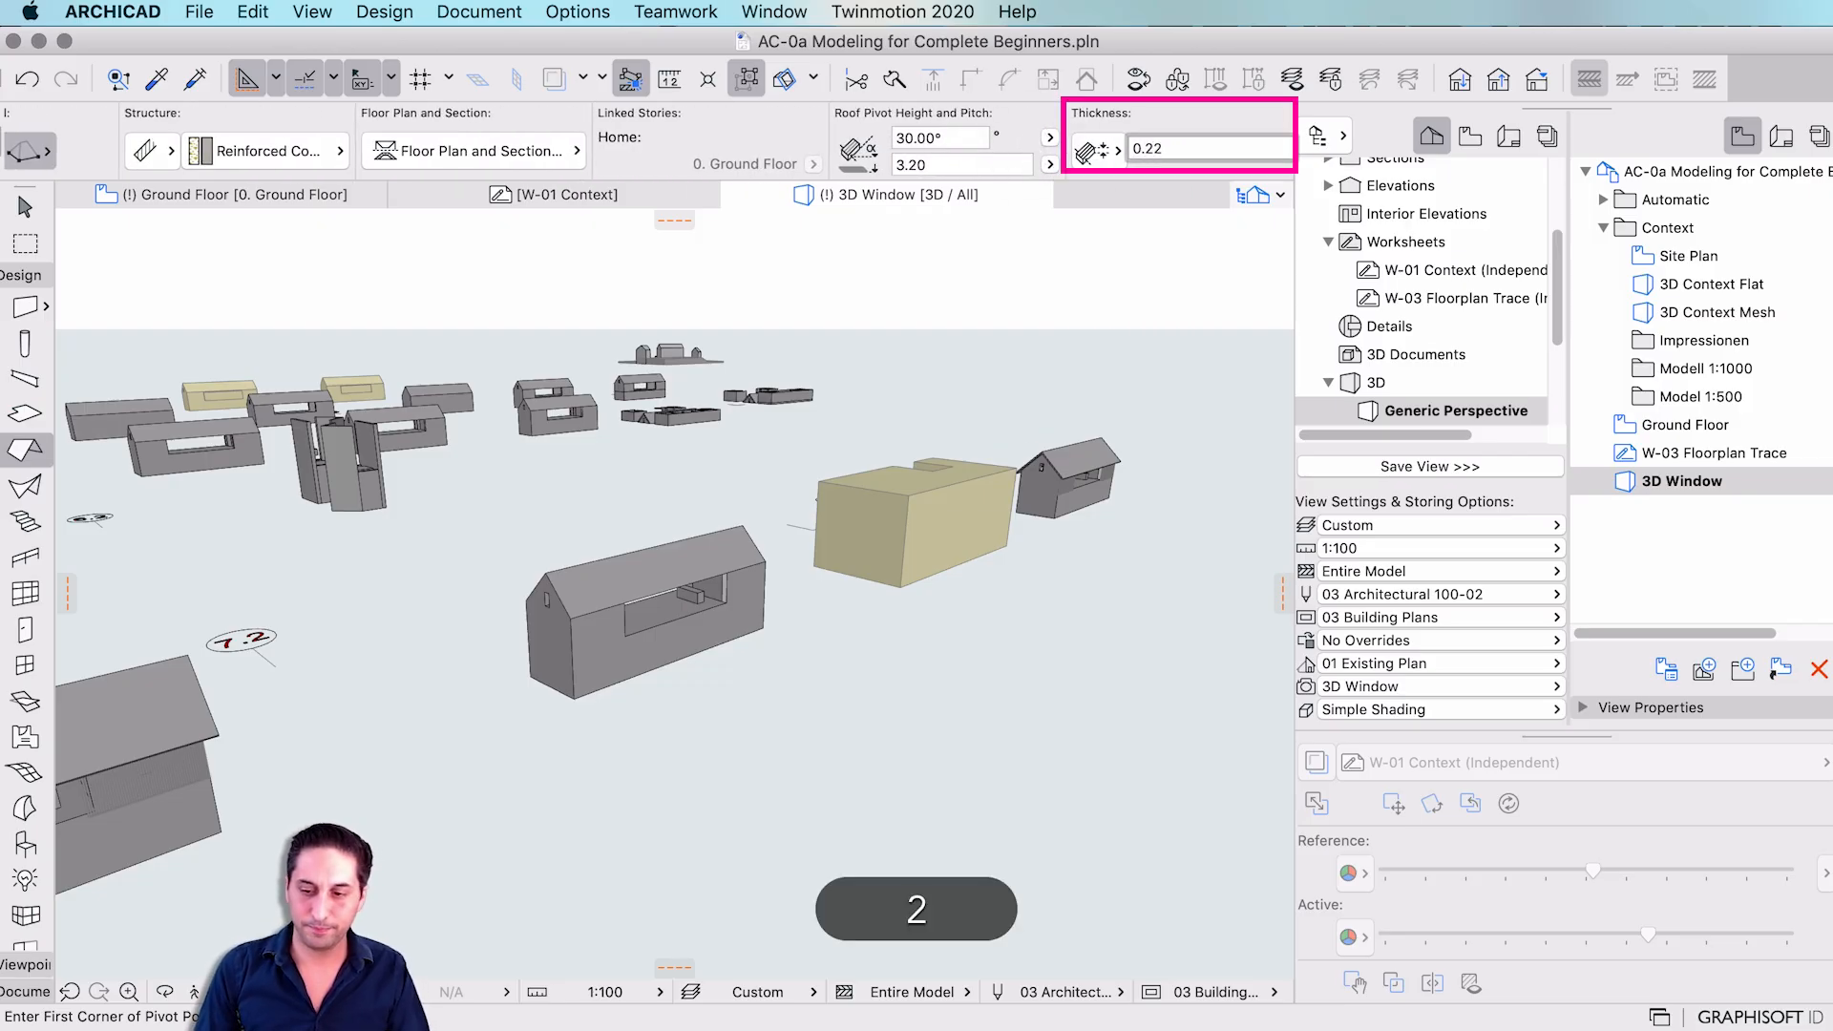
# - Set the roof's eaves overhang offset to 0.60
pyautogui.hscroll(5, 945, 172)
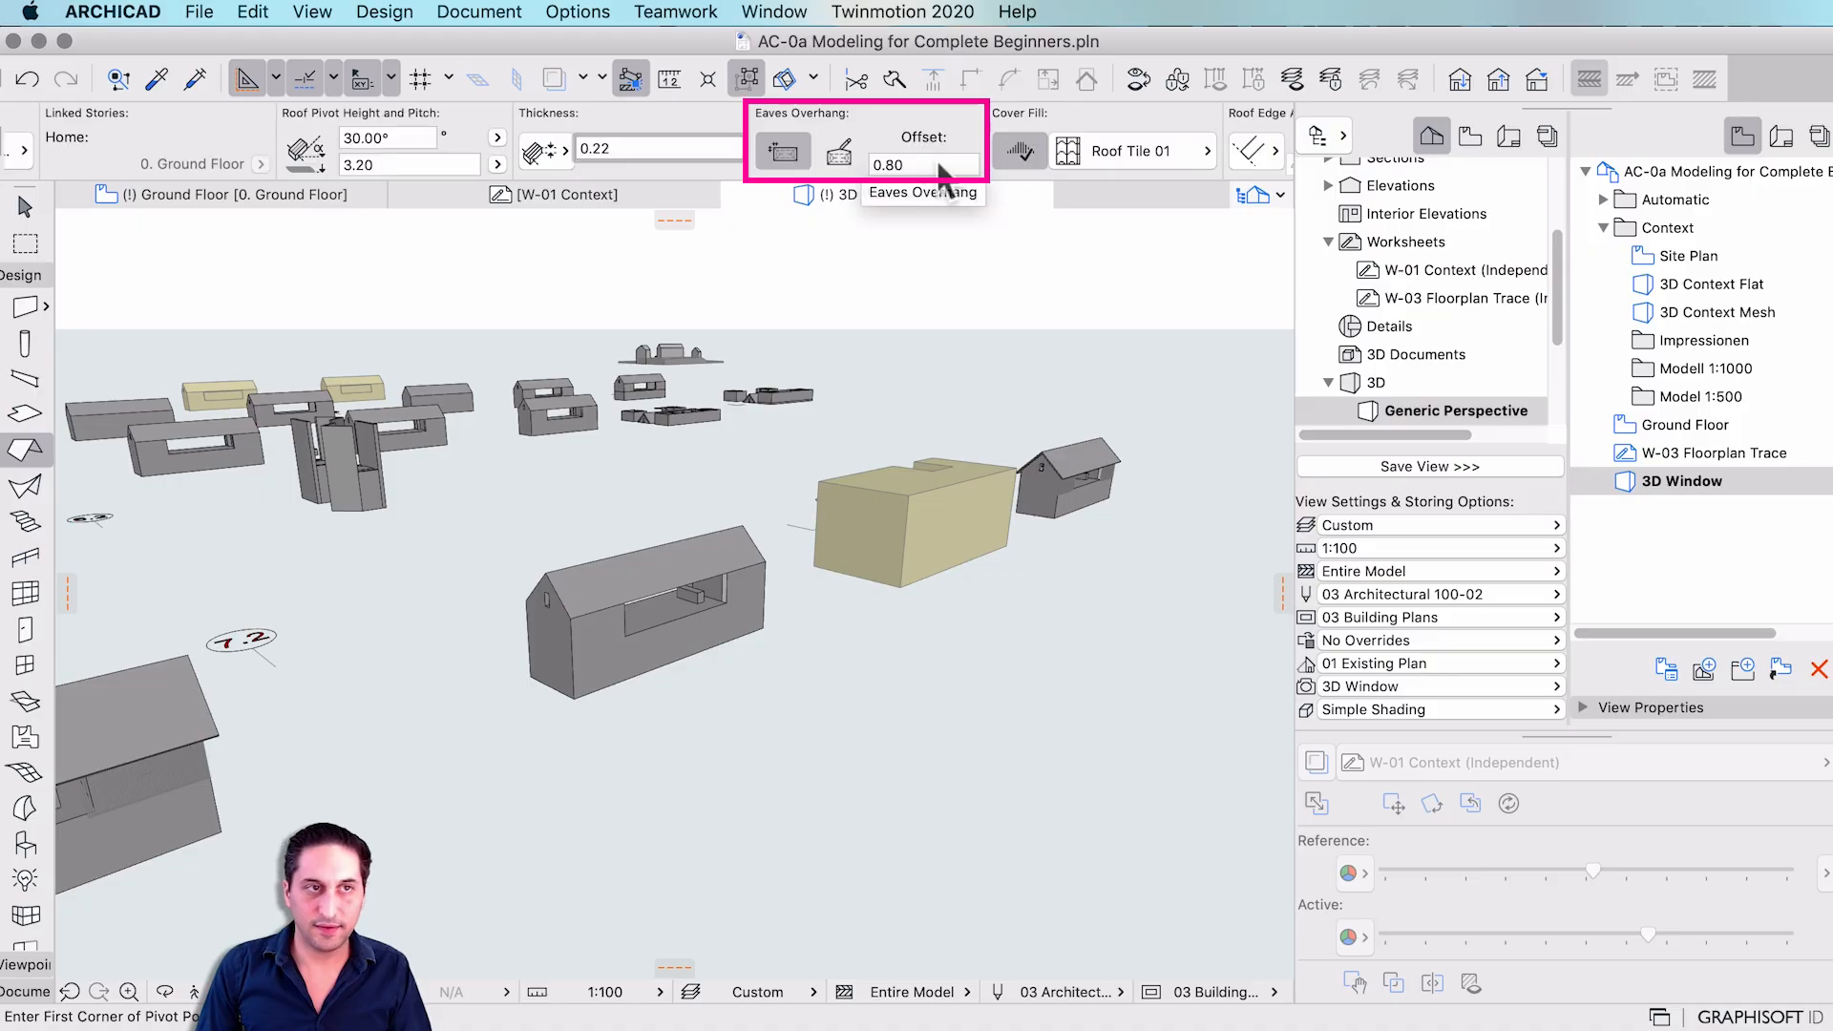
pyautogui.write('0.')
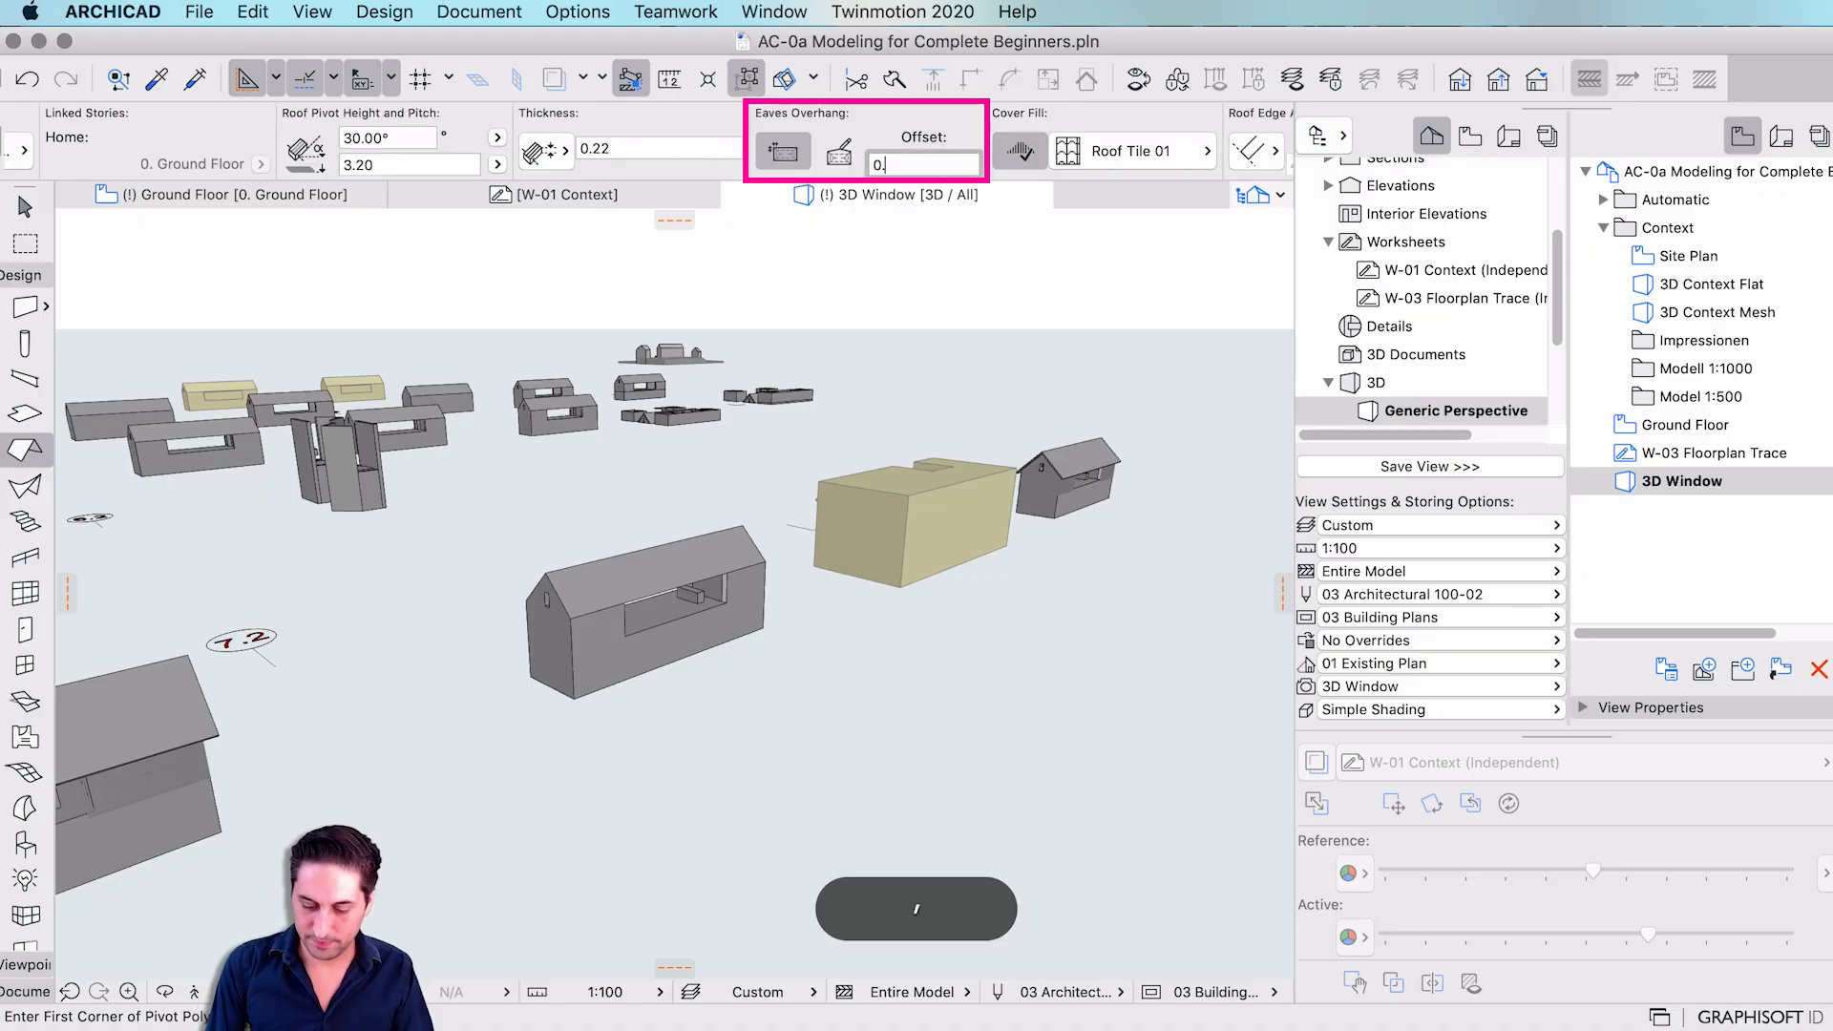
pyautogui.write('60')
pyautogui.press('Return')
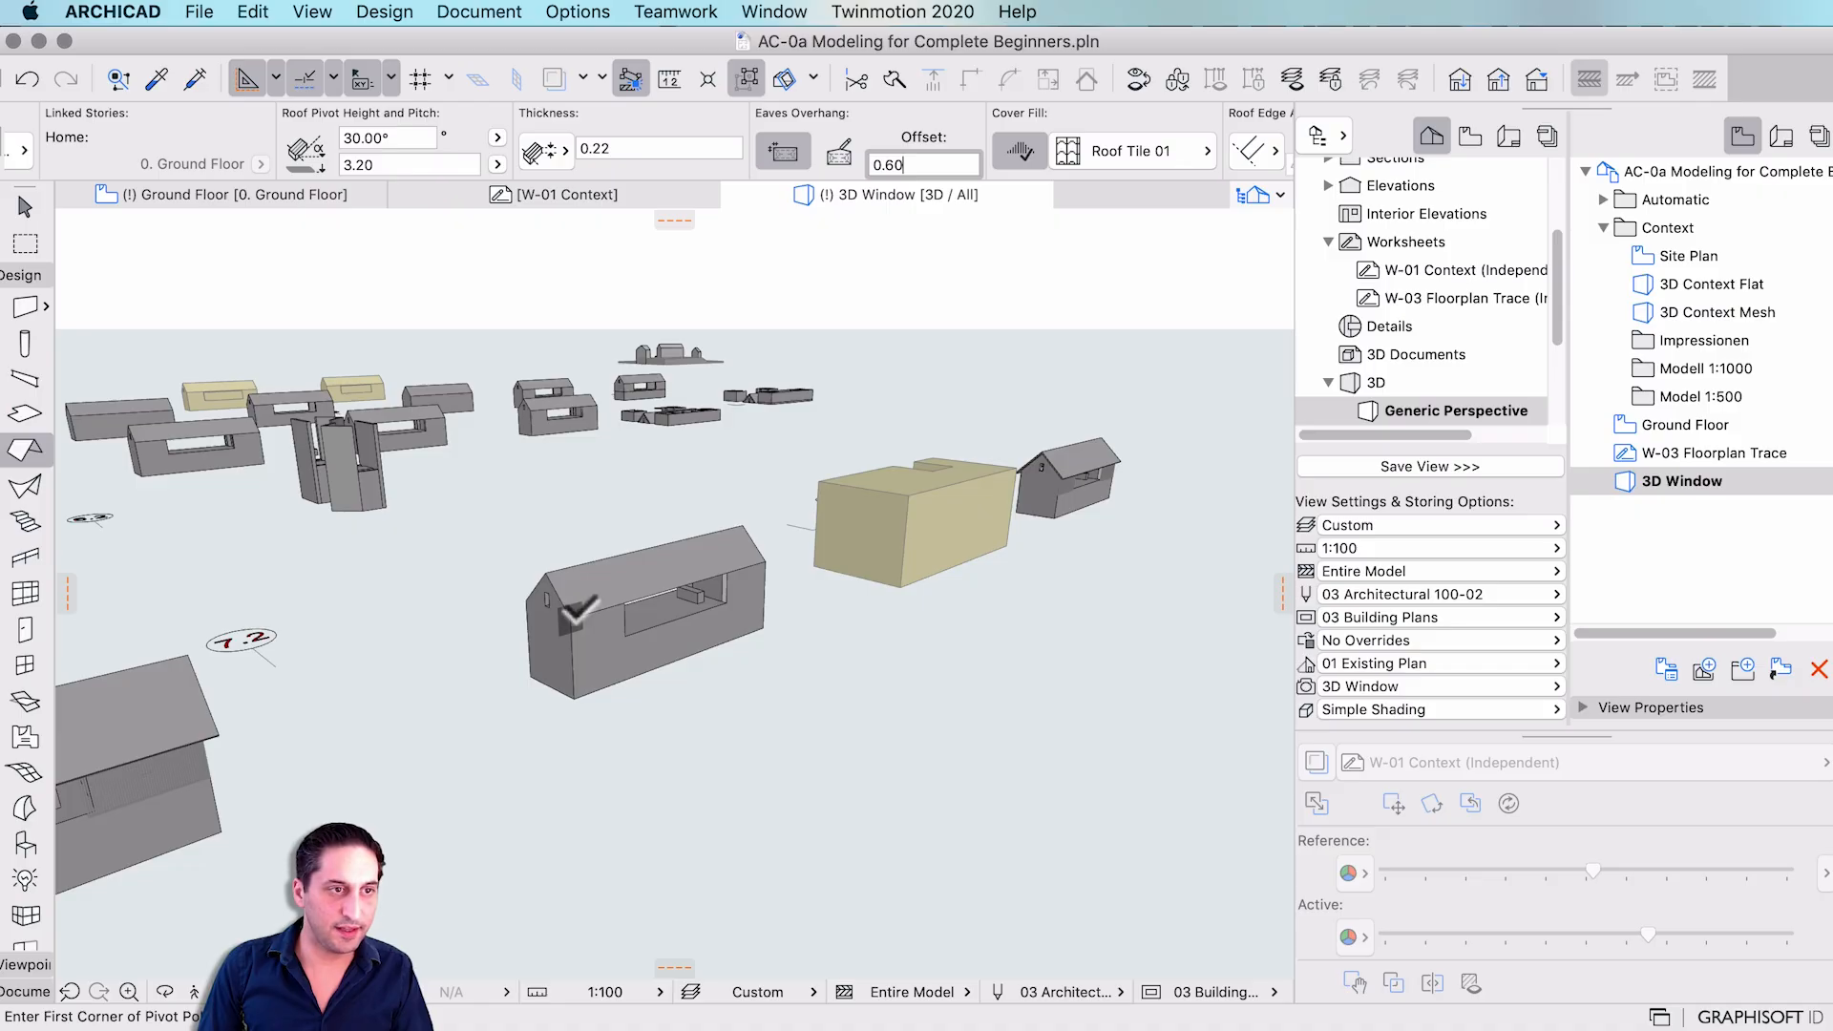
# - Draw the hip roof over the house by placing its rectangular pivot outline on the eaves corners of the walls
pyautogui.click(576, 611)
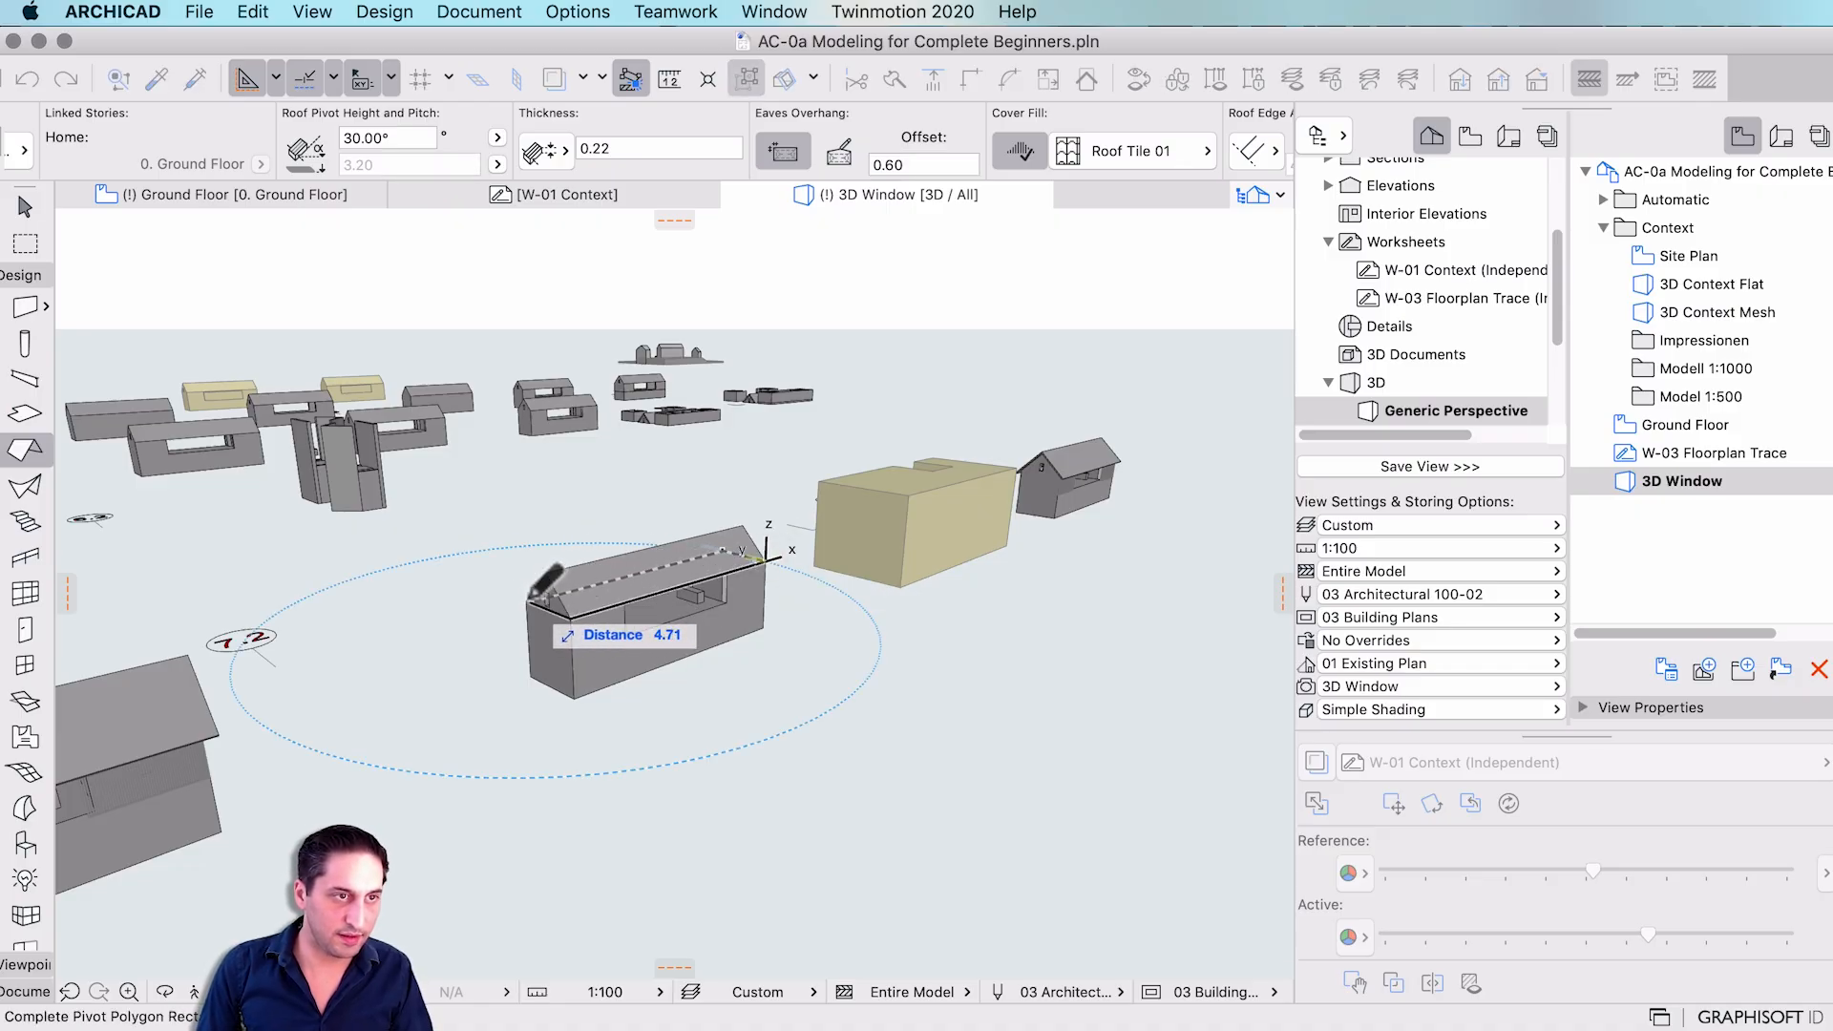
pyautogui.click(524, 599)
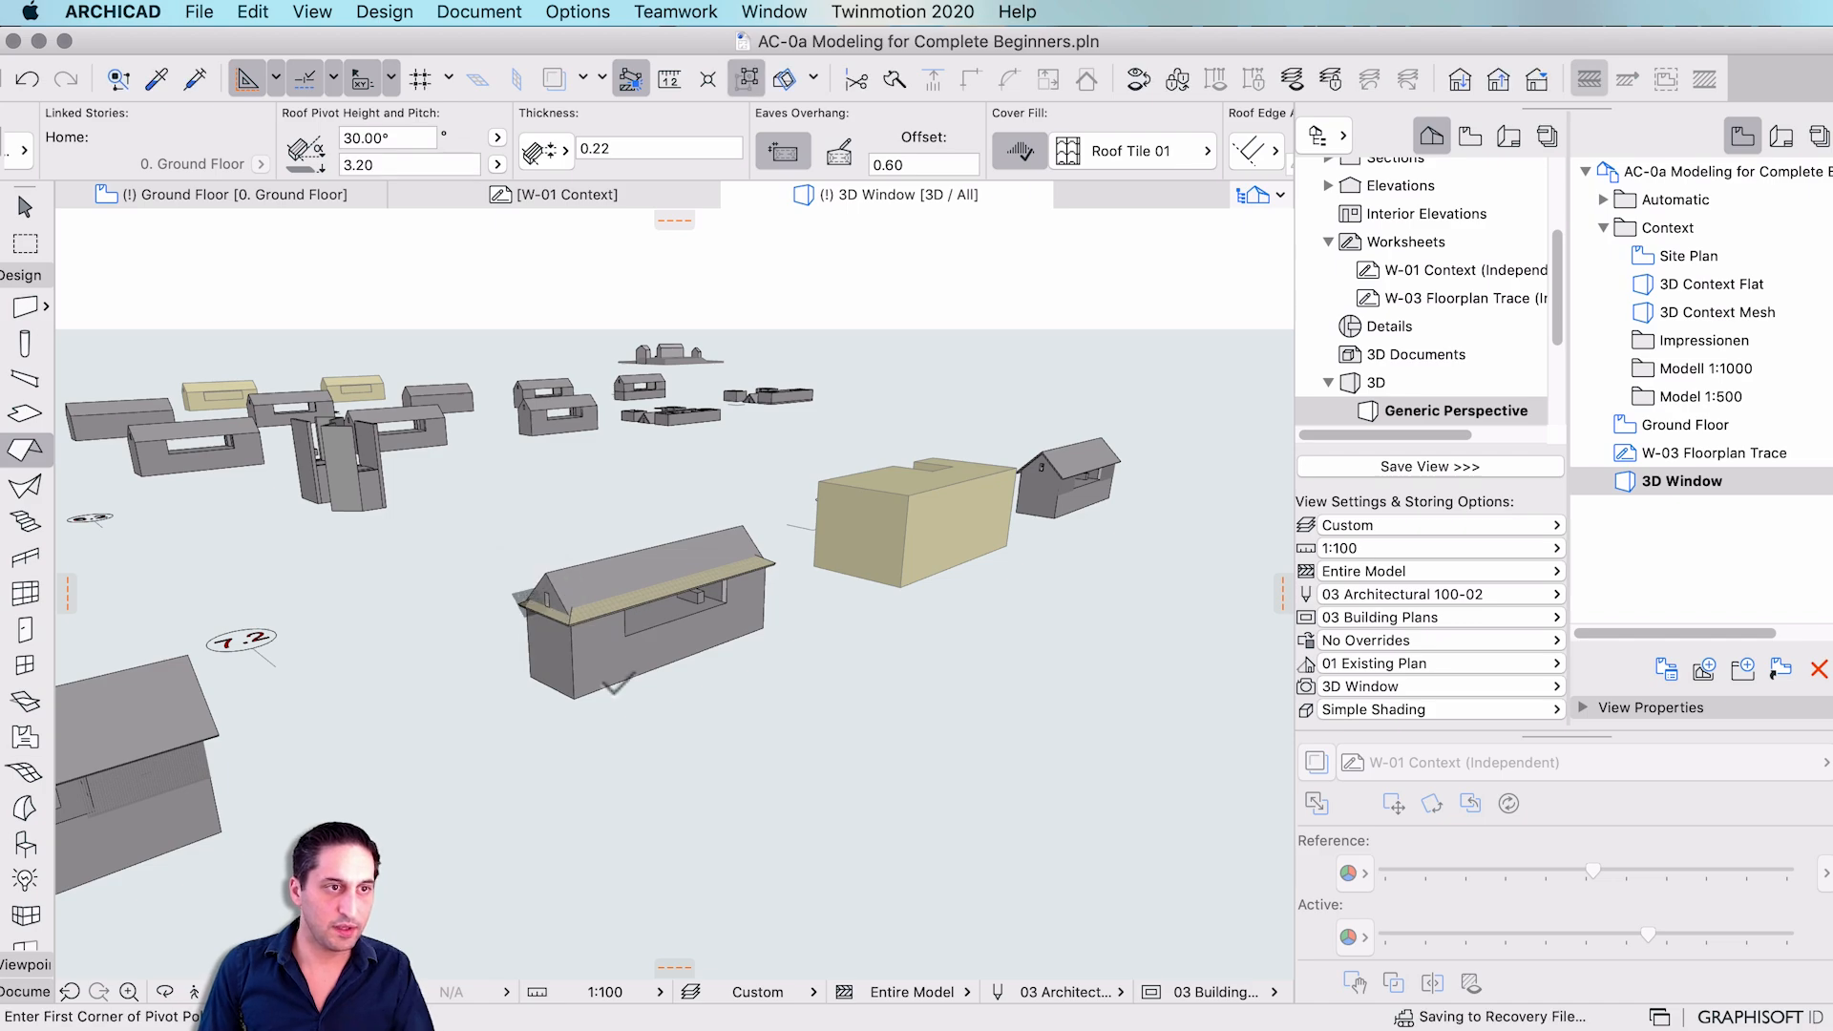
pyautogui.press('Escape')
# - Turn both hipped ends of the roof into vertical gables by stretching each end plane outward to a 90° pitch
pyautogui.click(565, 611)
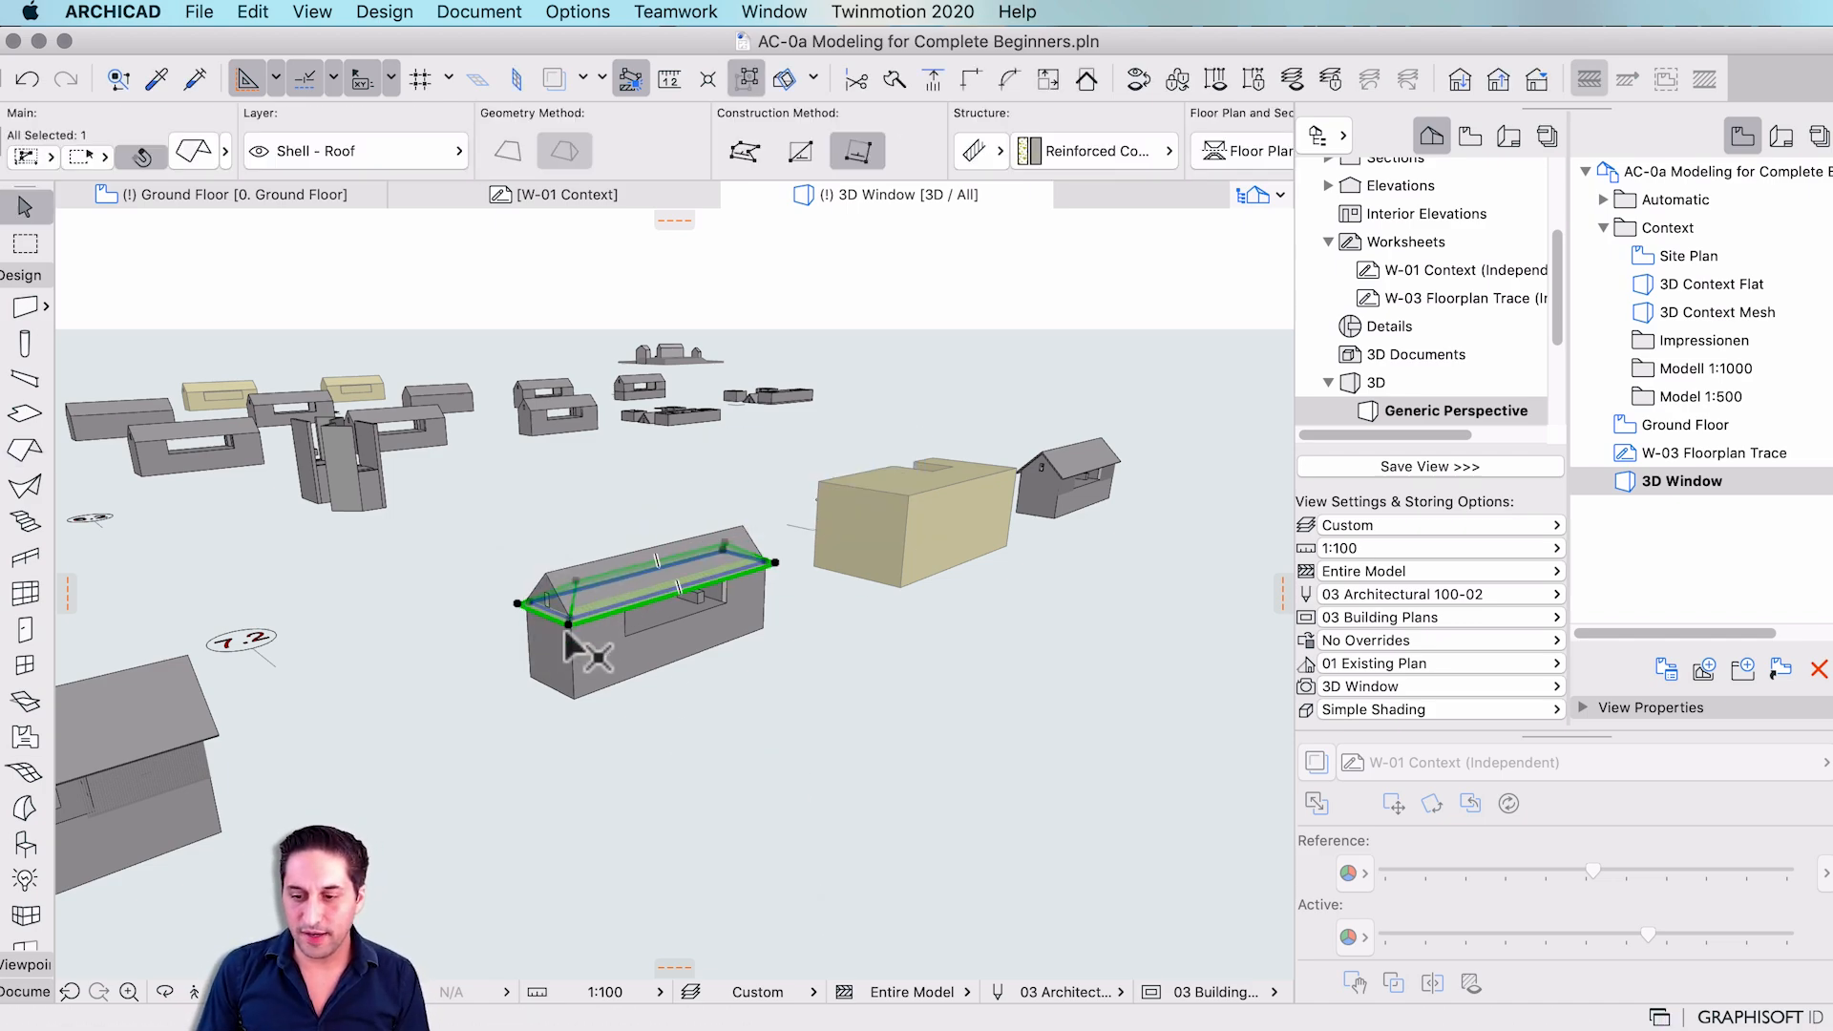
pyautogui.scroll(10, 468, 601)
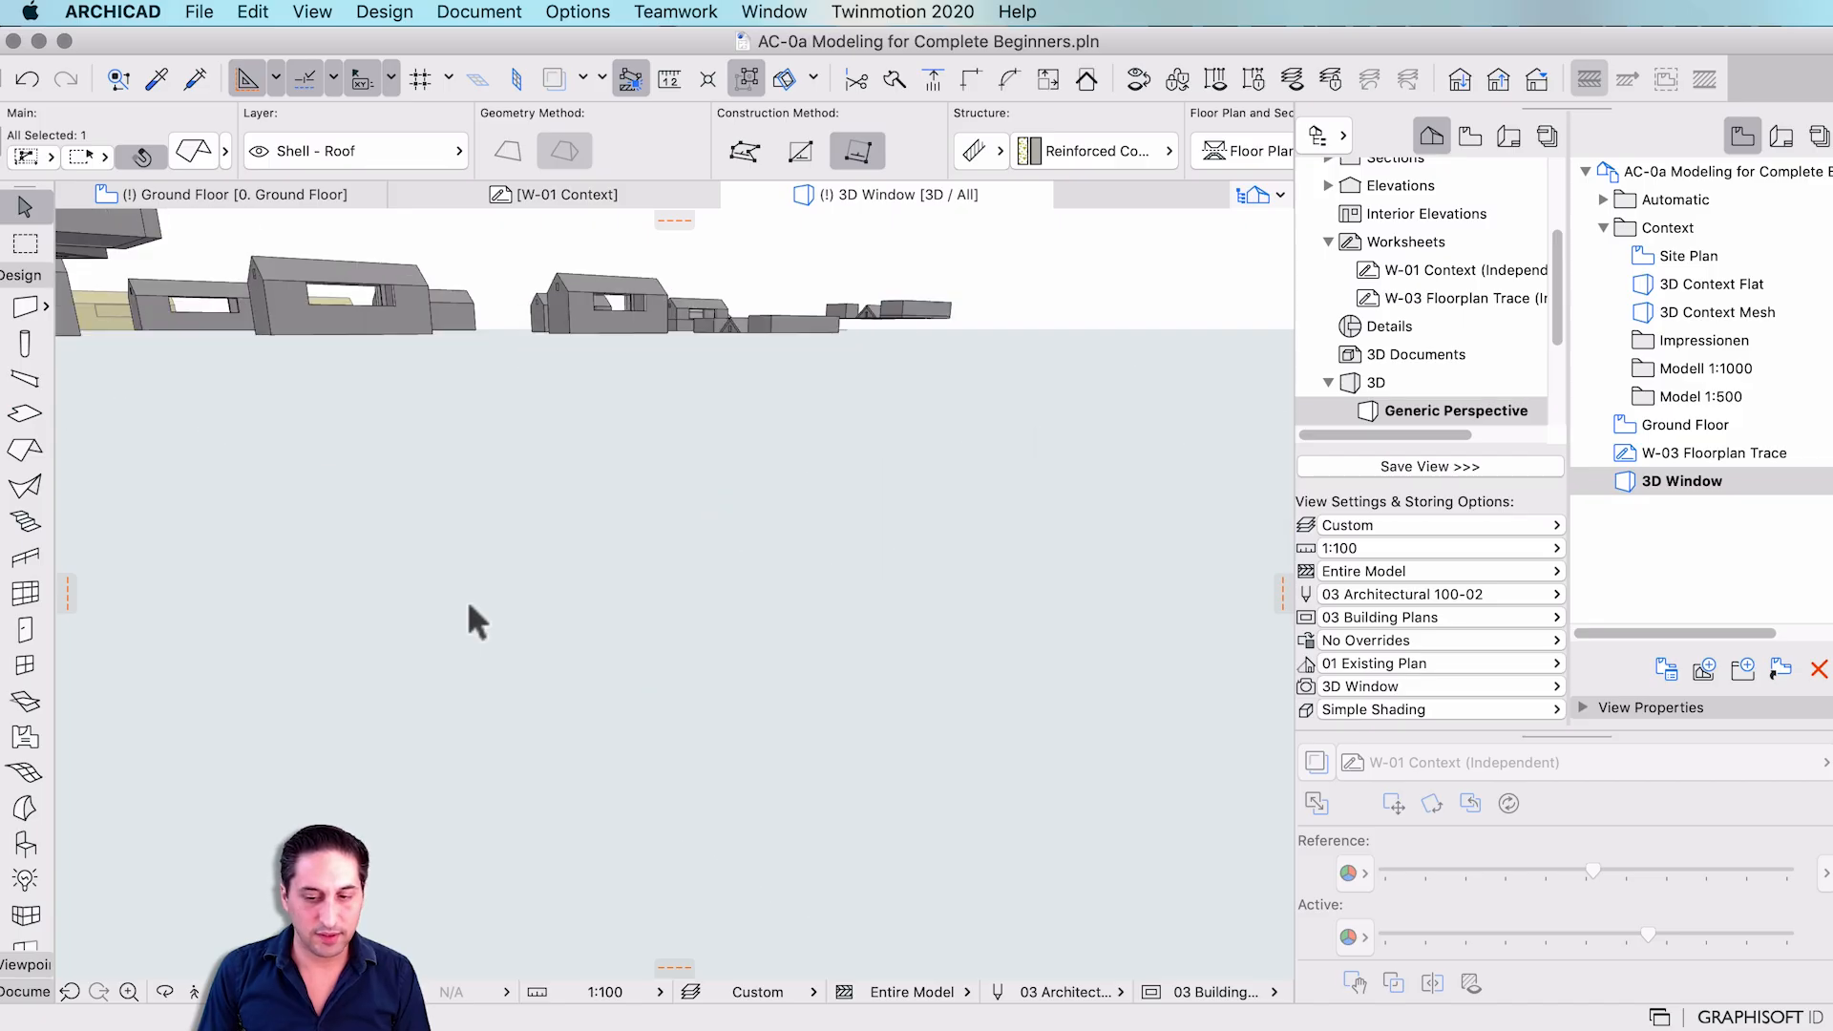
pyautogui.scroll(-8, 468, 602)
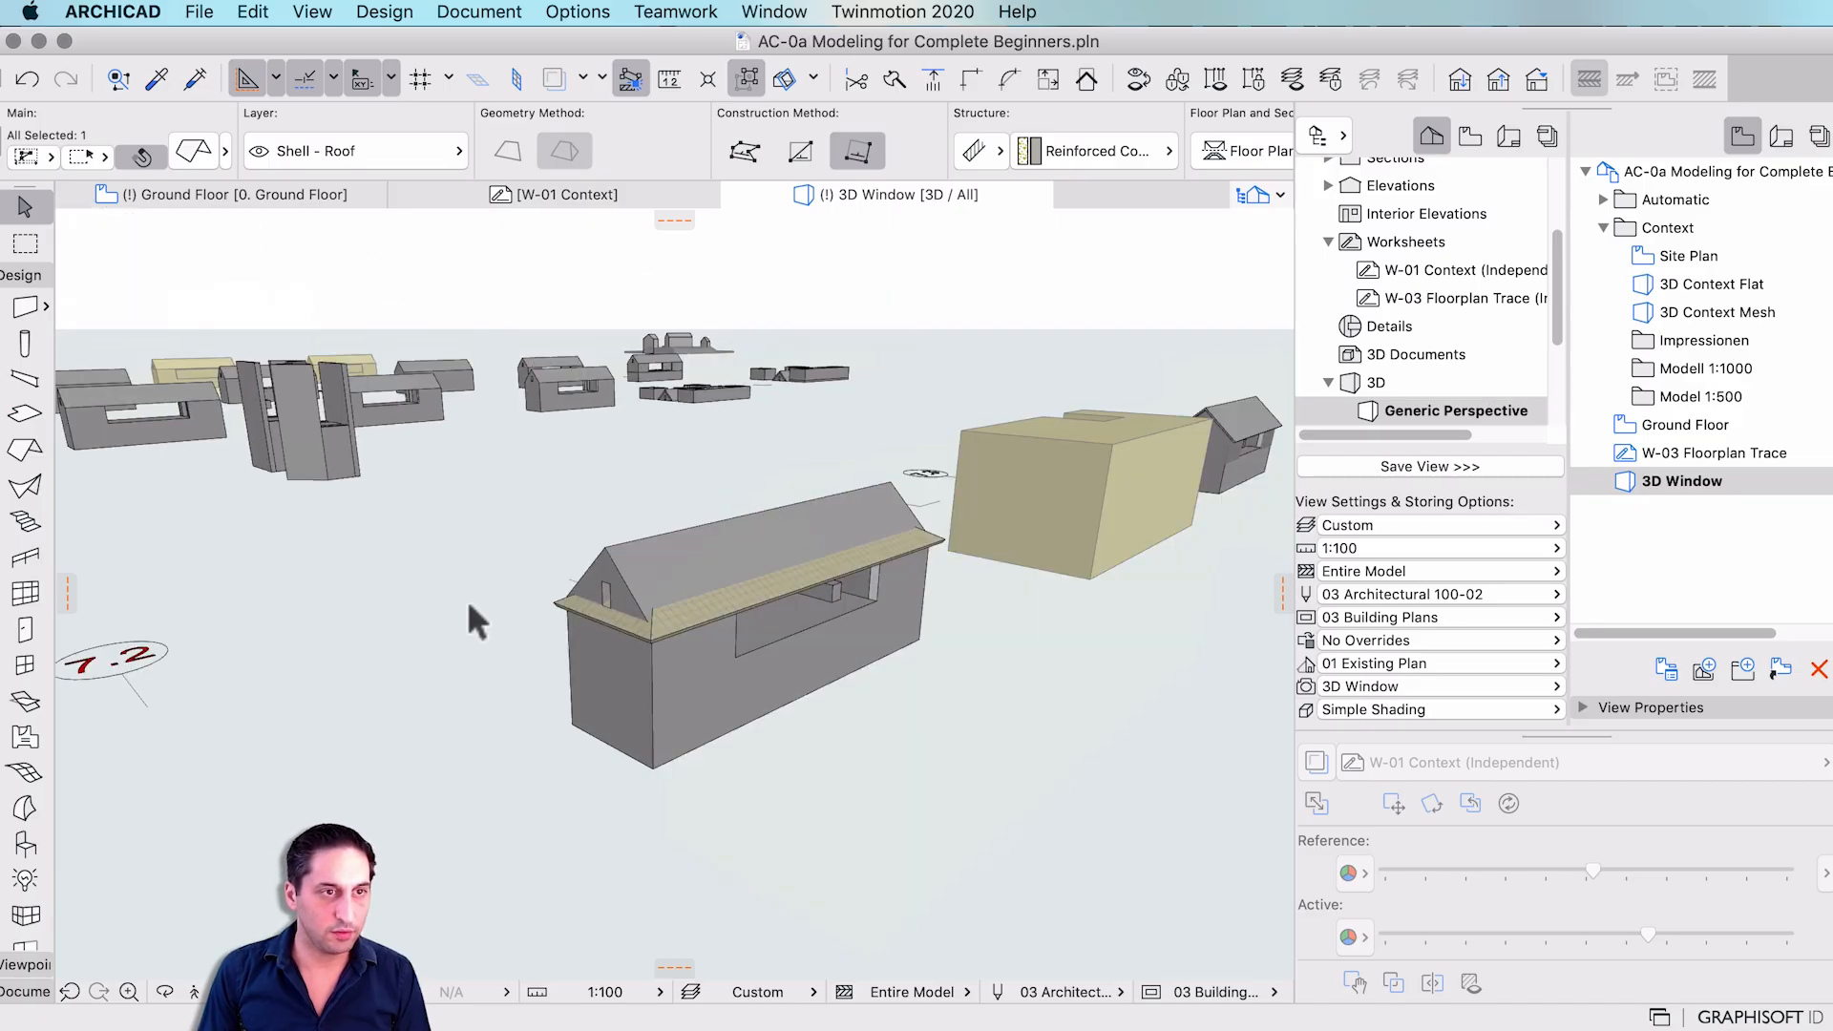
pyautogui.click(653, 554)
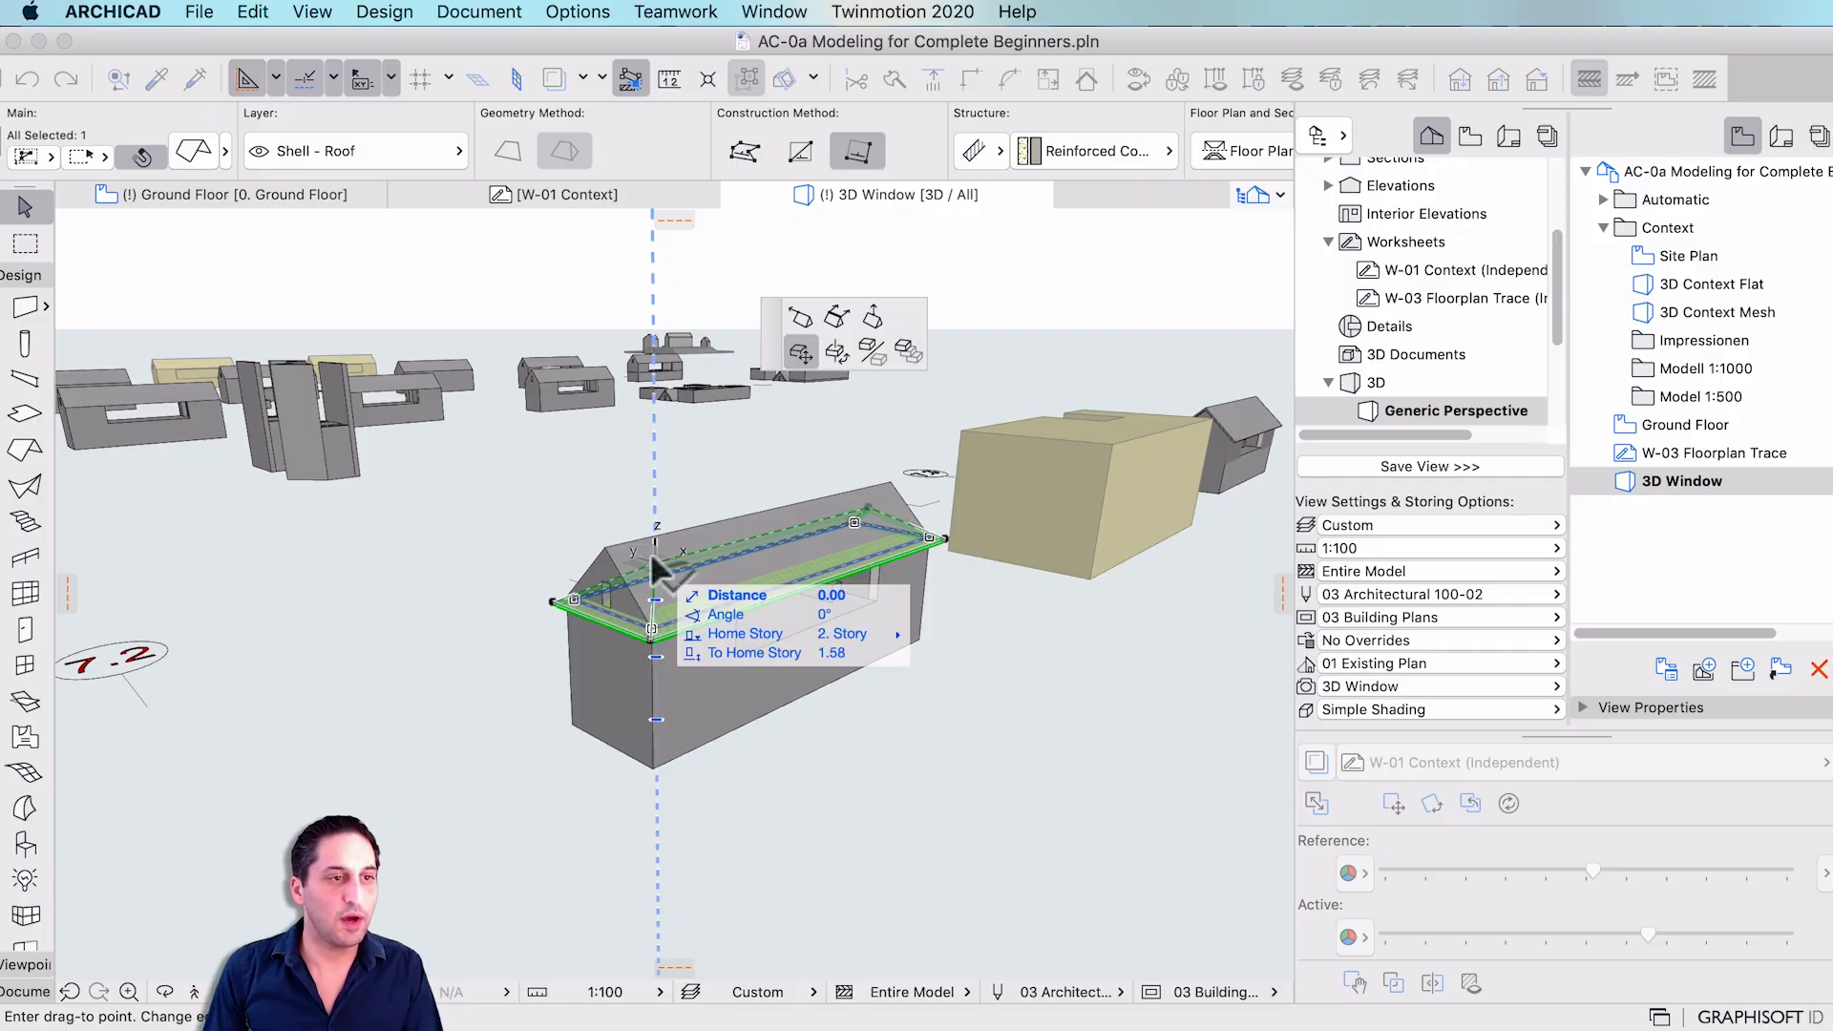
pyautogui.click(802, 318)
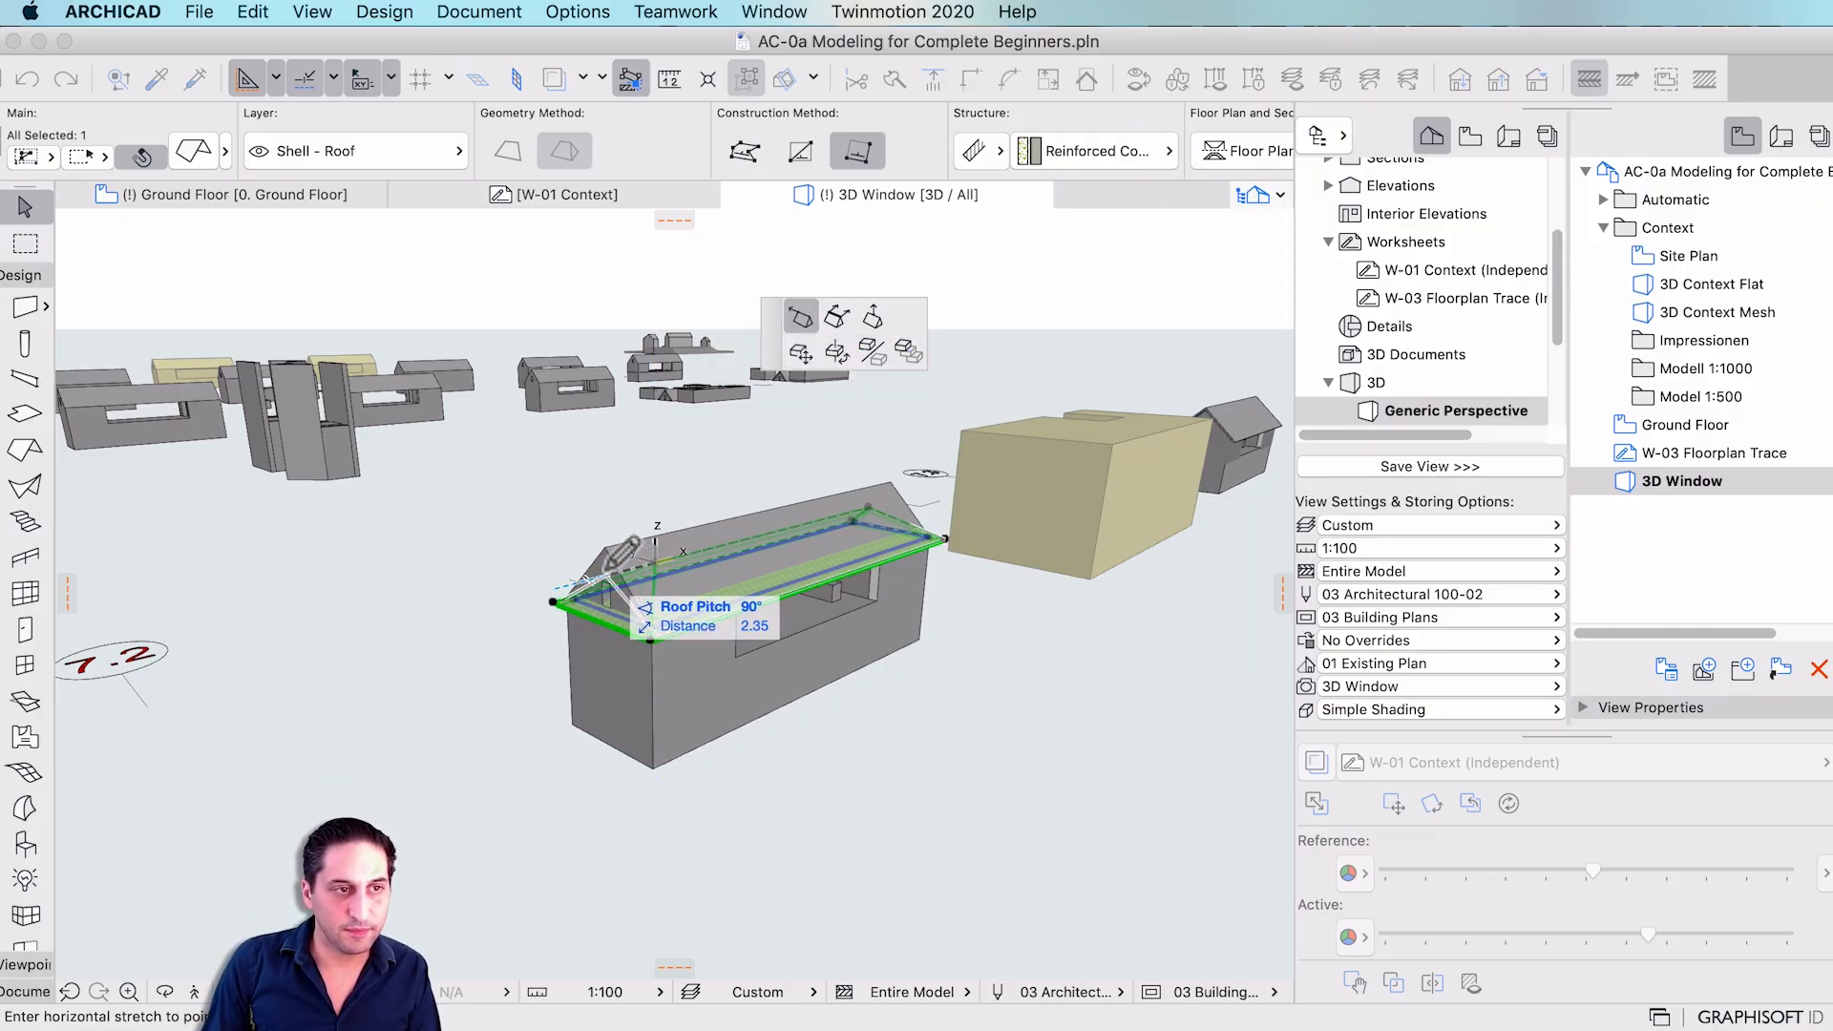
pyautogui.click(610, 579)
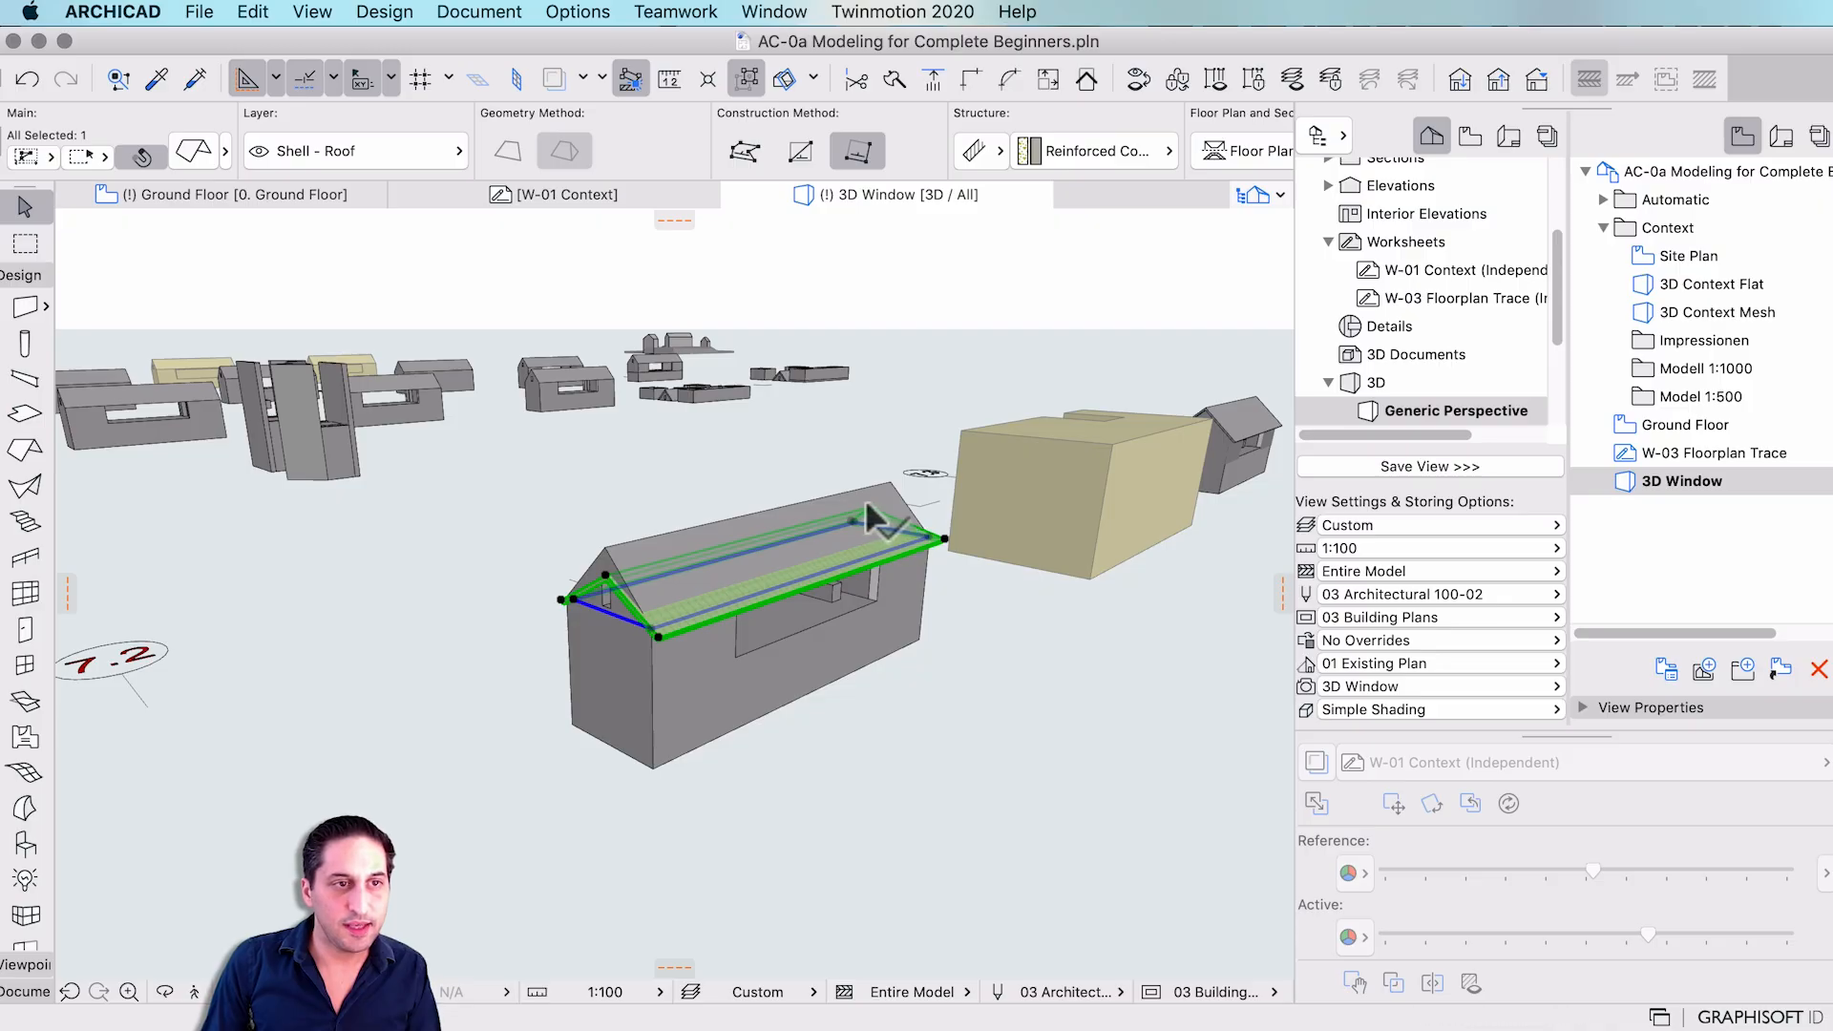
pyautogui.click(871, 506)
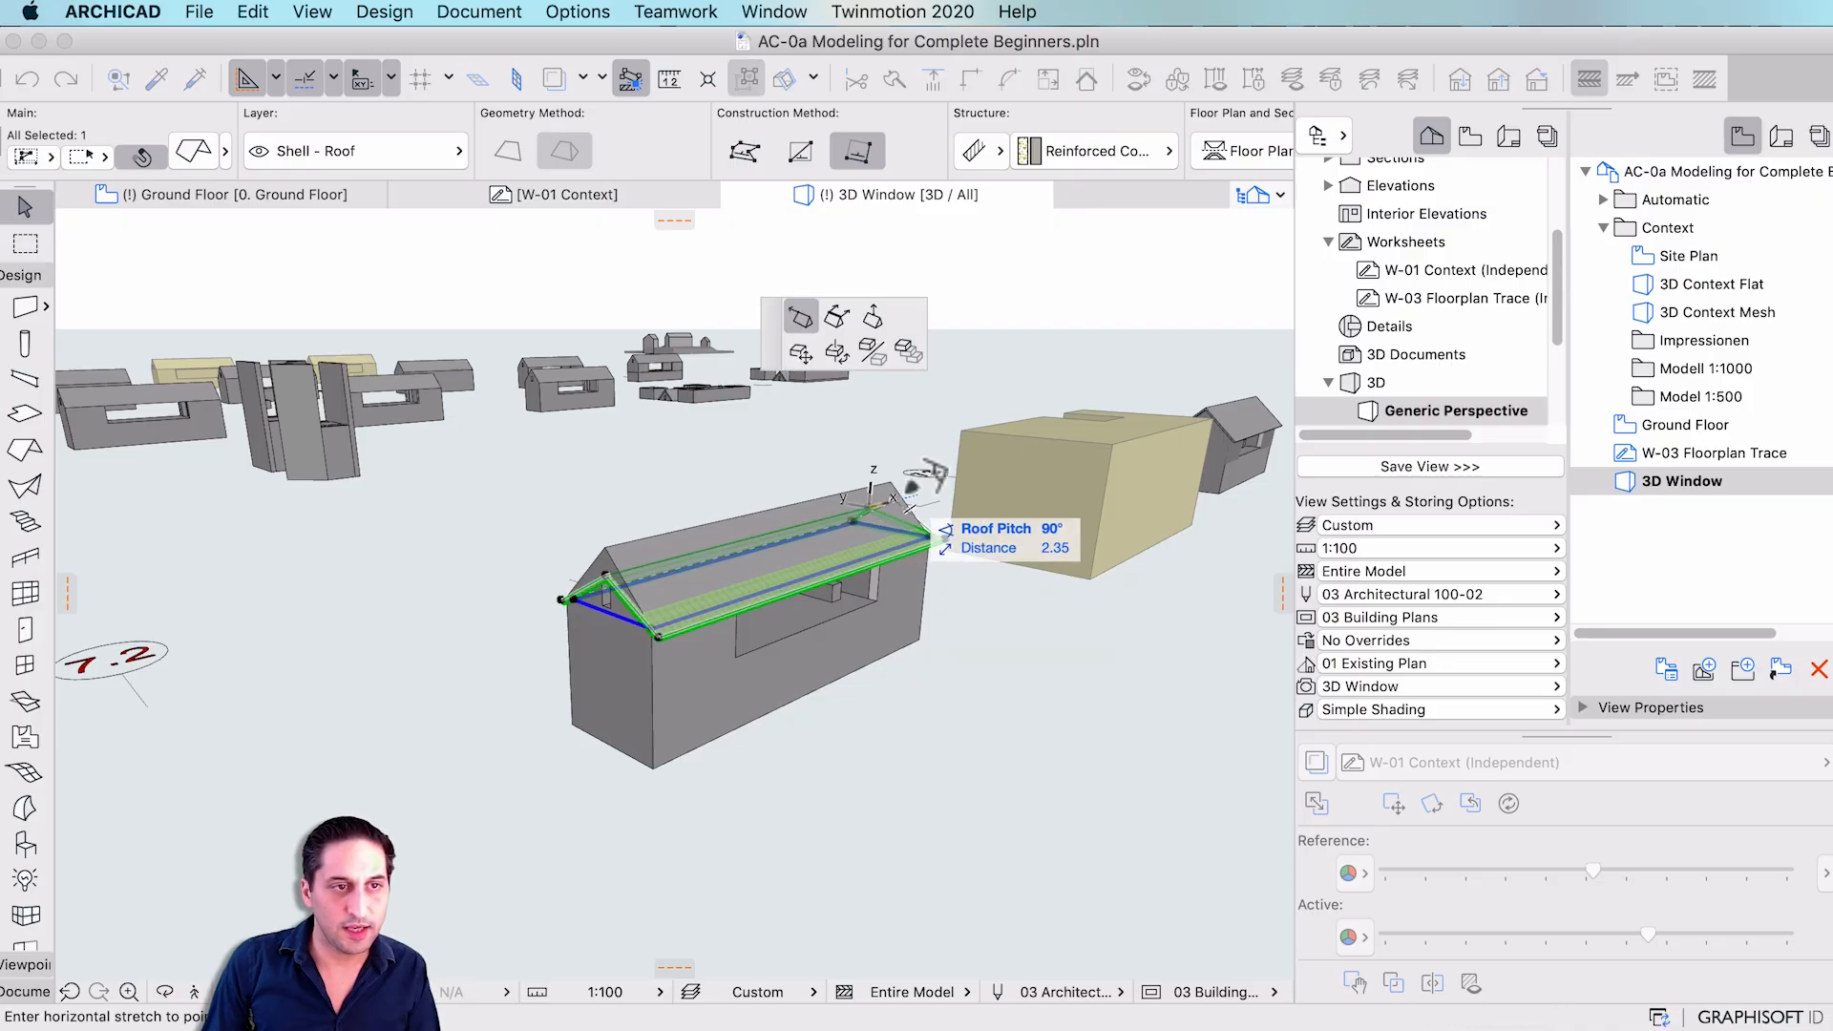
pyautogui.click(918, 510)
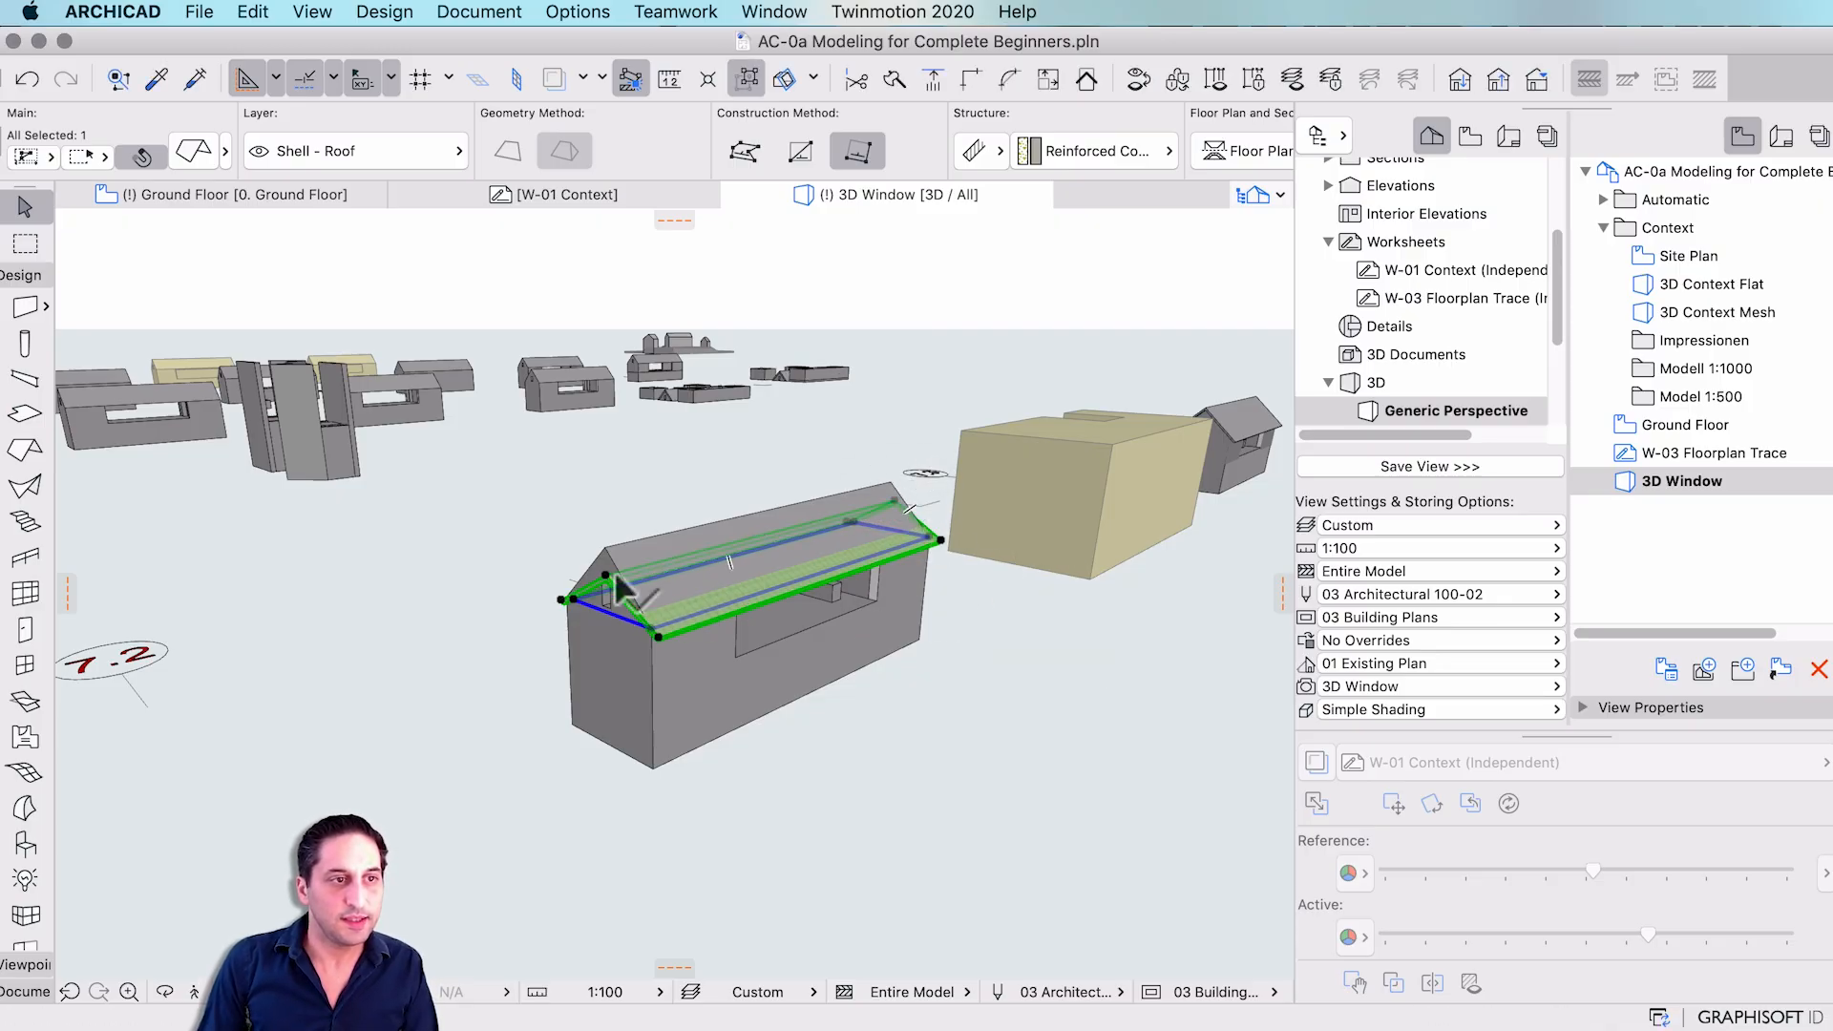
# - Set the roof pitch to 45° while keeping the custom gable planes
pyautogui.hscroll(5, 979, 132)
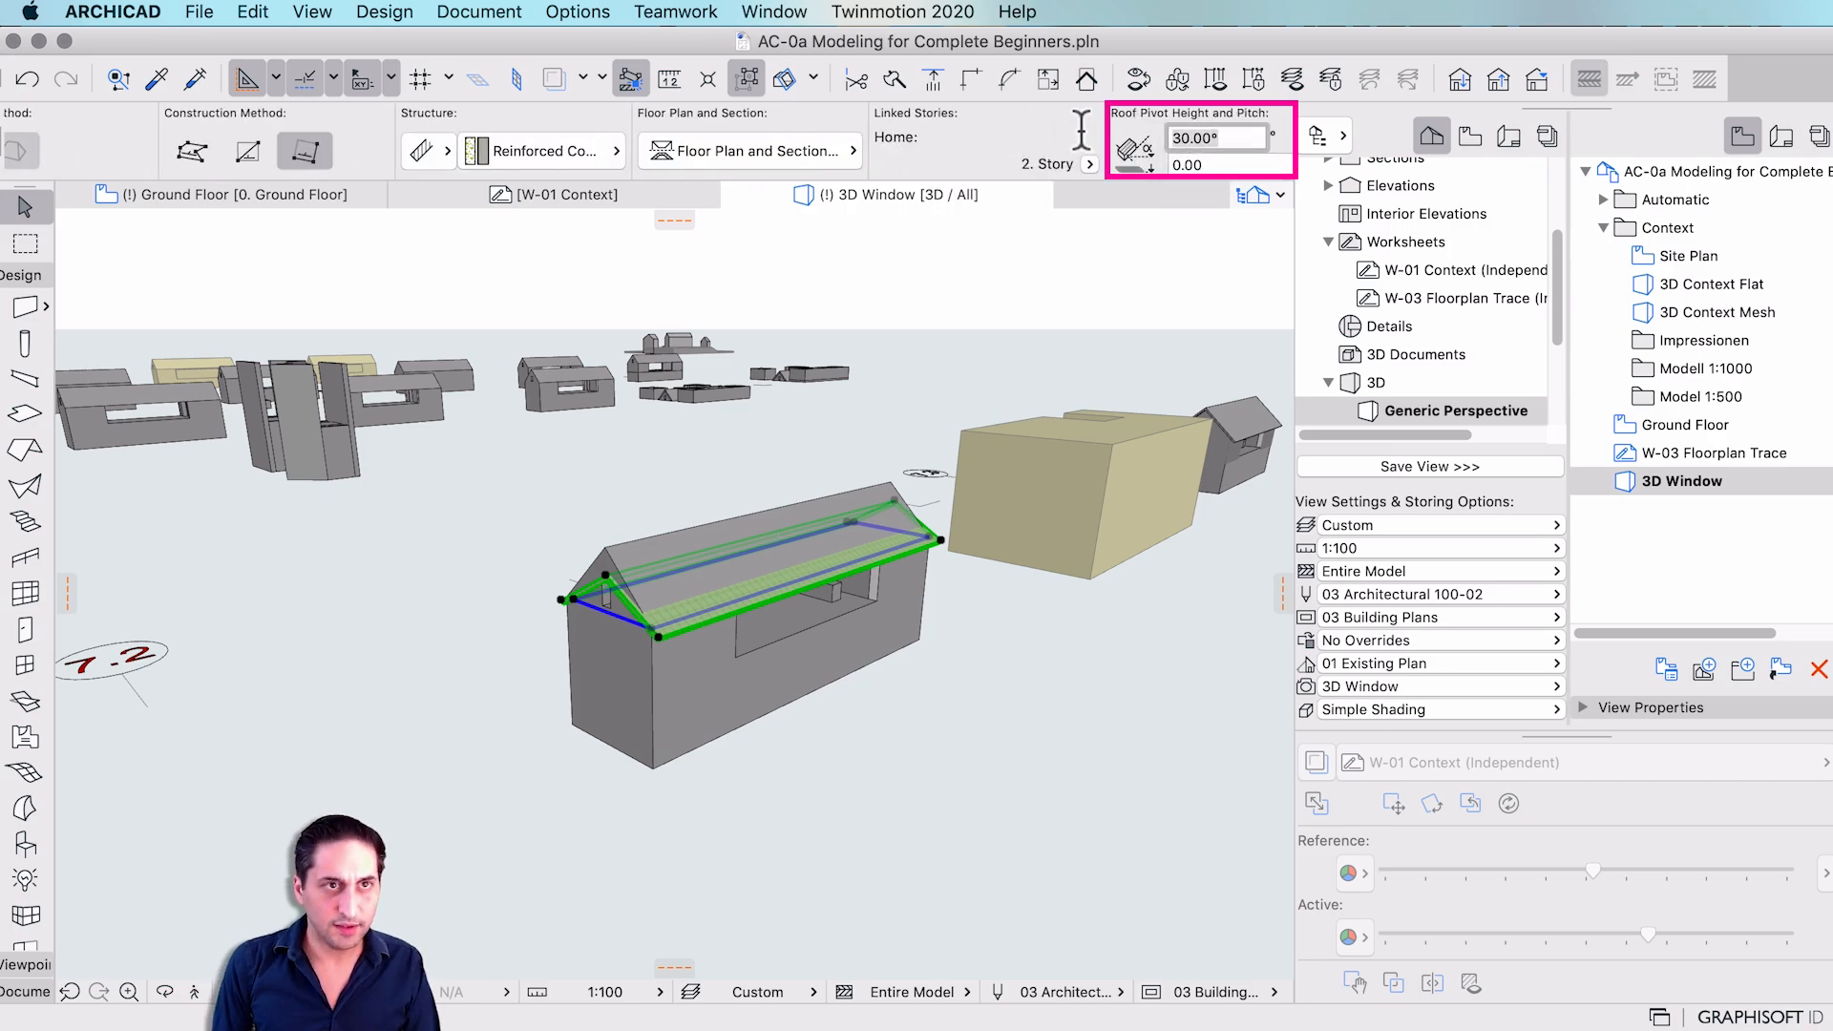
pyautogui.write('45')
pyautogui.press('Tab')
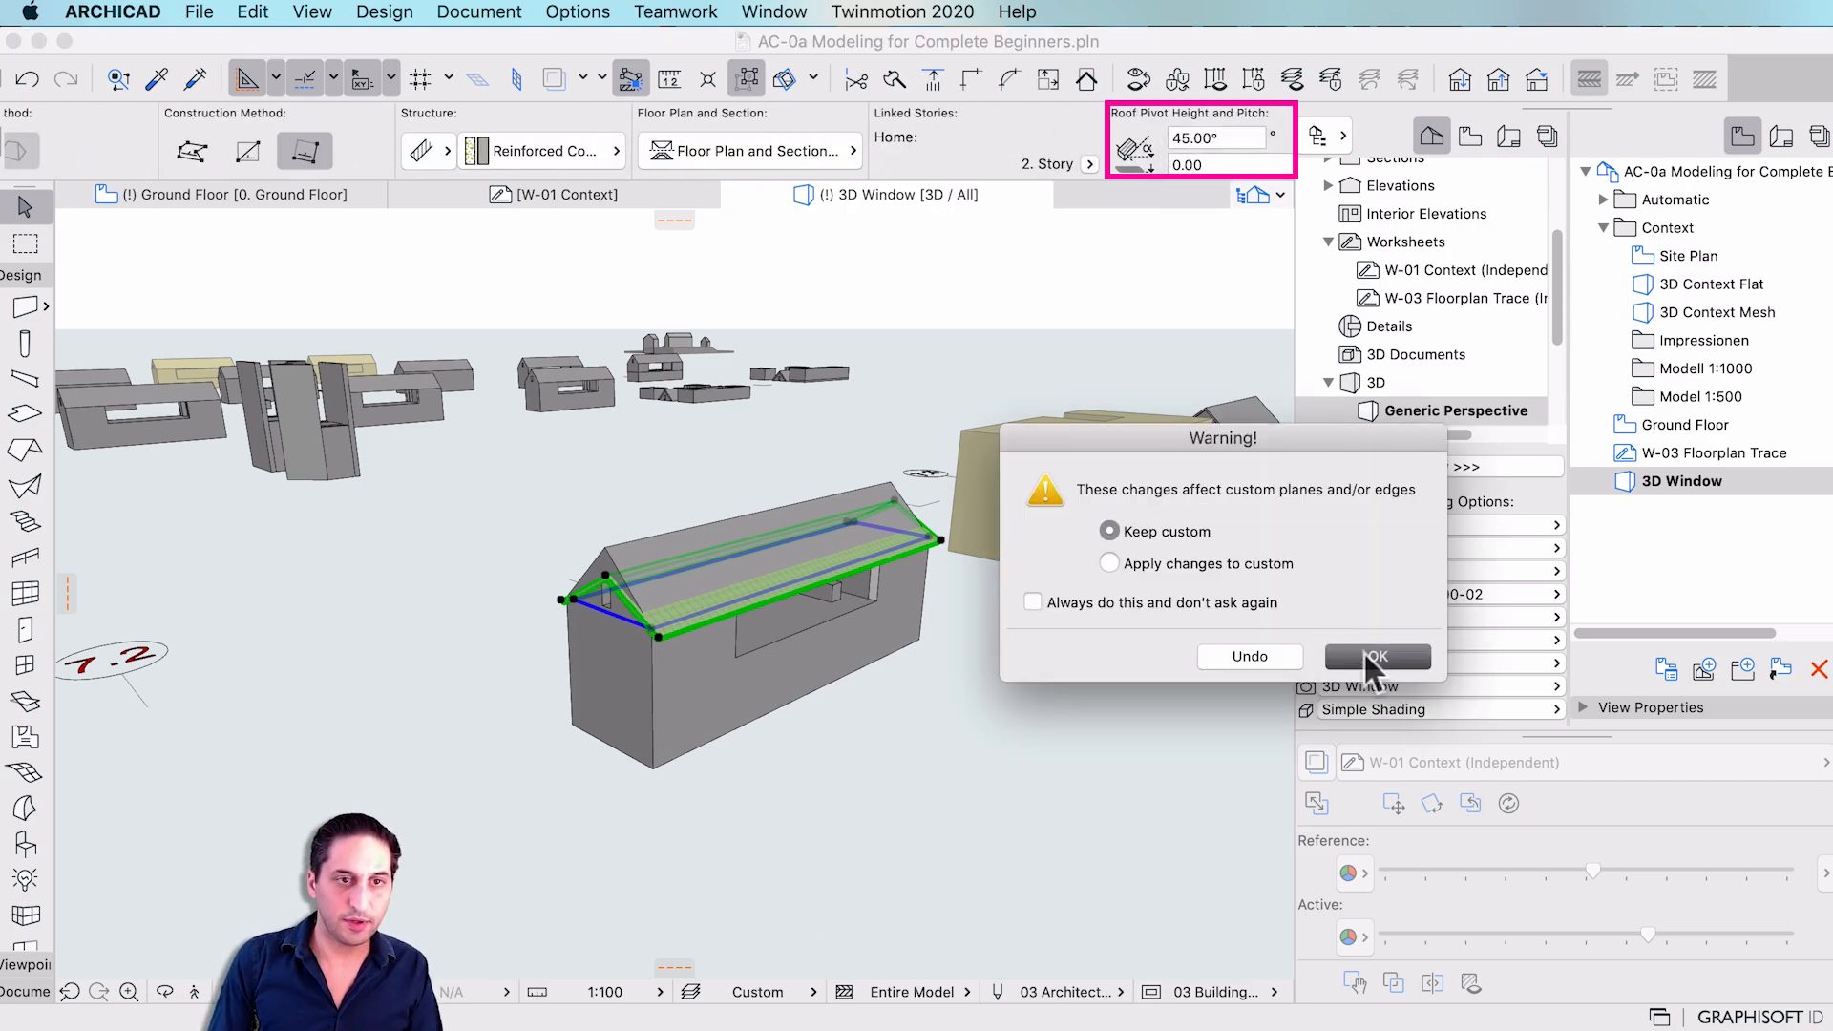
pyautogui.click(1366, 652)
# - Offset the roof's pivot edge on the balcony side outward by 0.50 to the wall's outer face
pyautogui.moveTo(581, 561); pyautogui.dragTo(674, 552, button='middle')
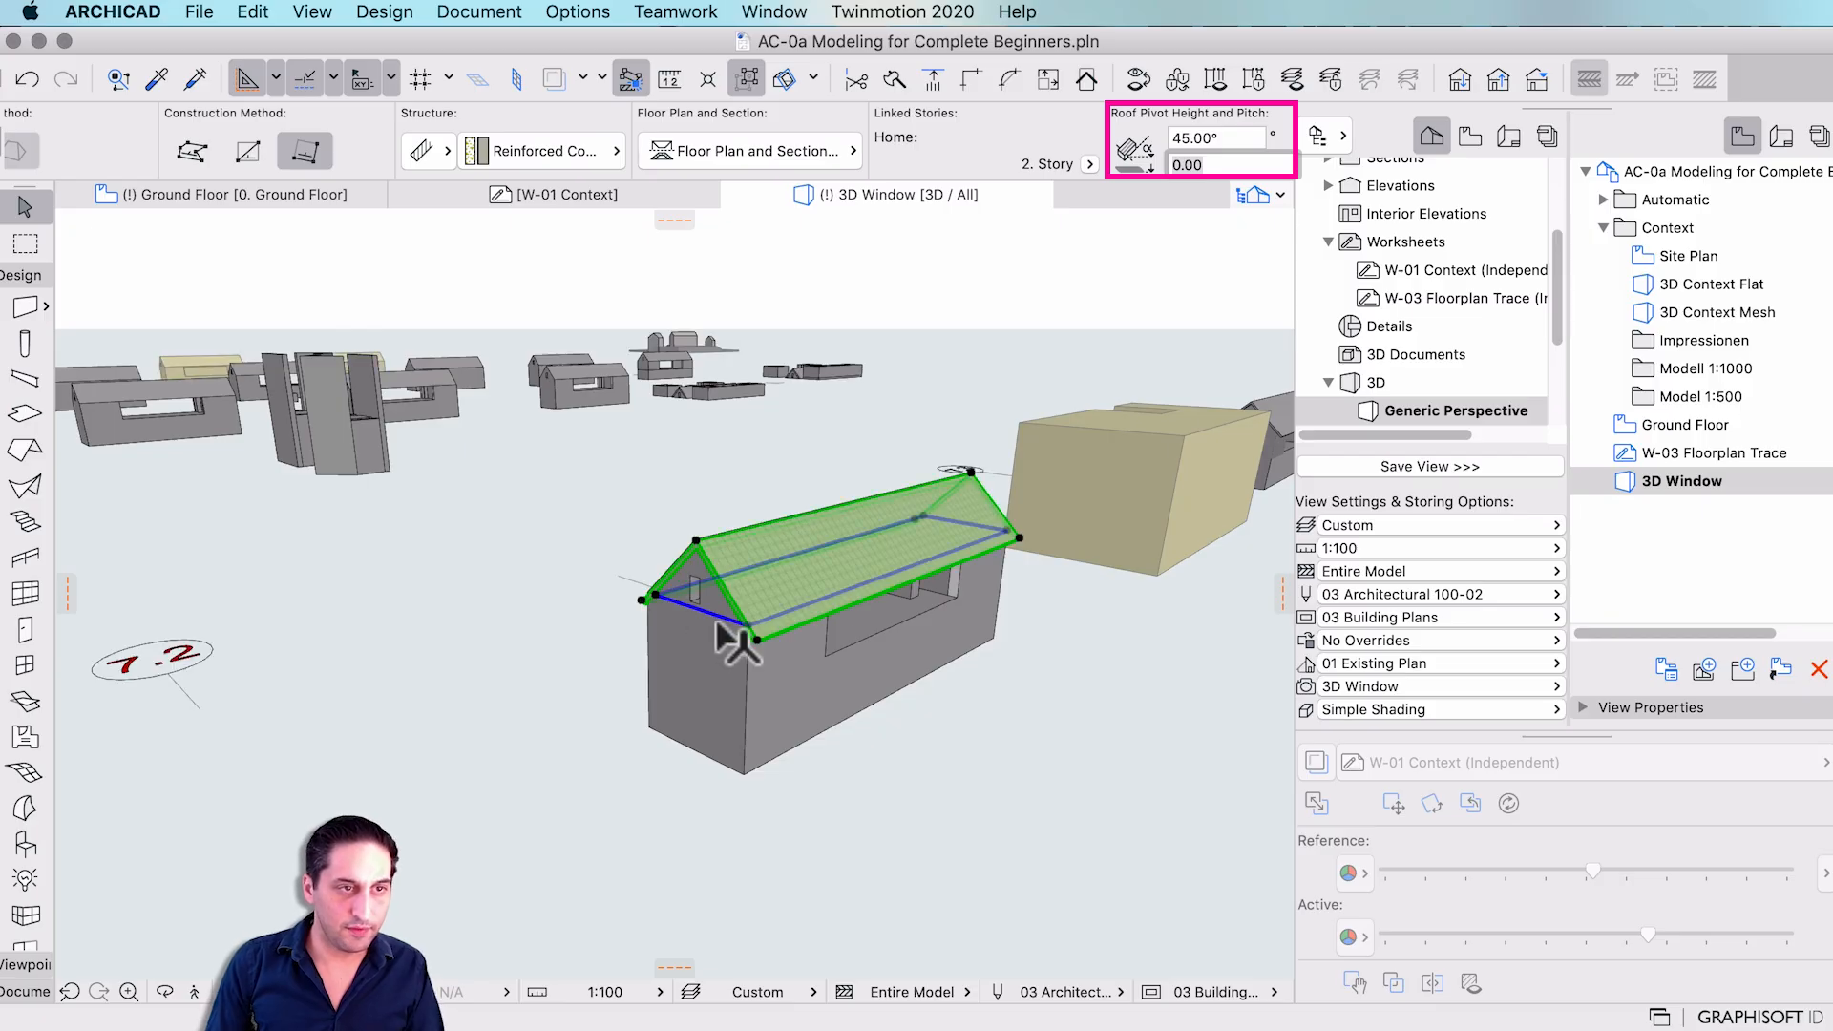
pyautogui.keyDown('shift'); pyautogui.moveTo(711, 626); pyautogui.dragTo(851, 530, button='middle'); pyautogui.keyUp('shift')
pyautogui.keyDown('shift'); pyautogui.click(834, 599); pyautogui.keyUp('shift')
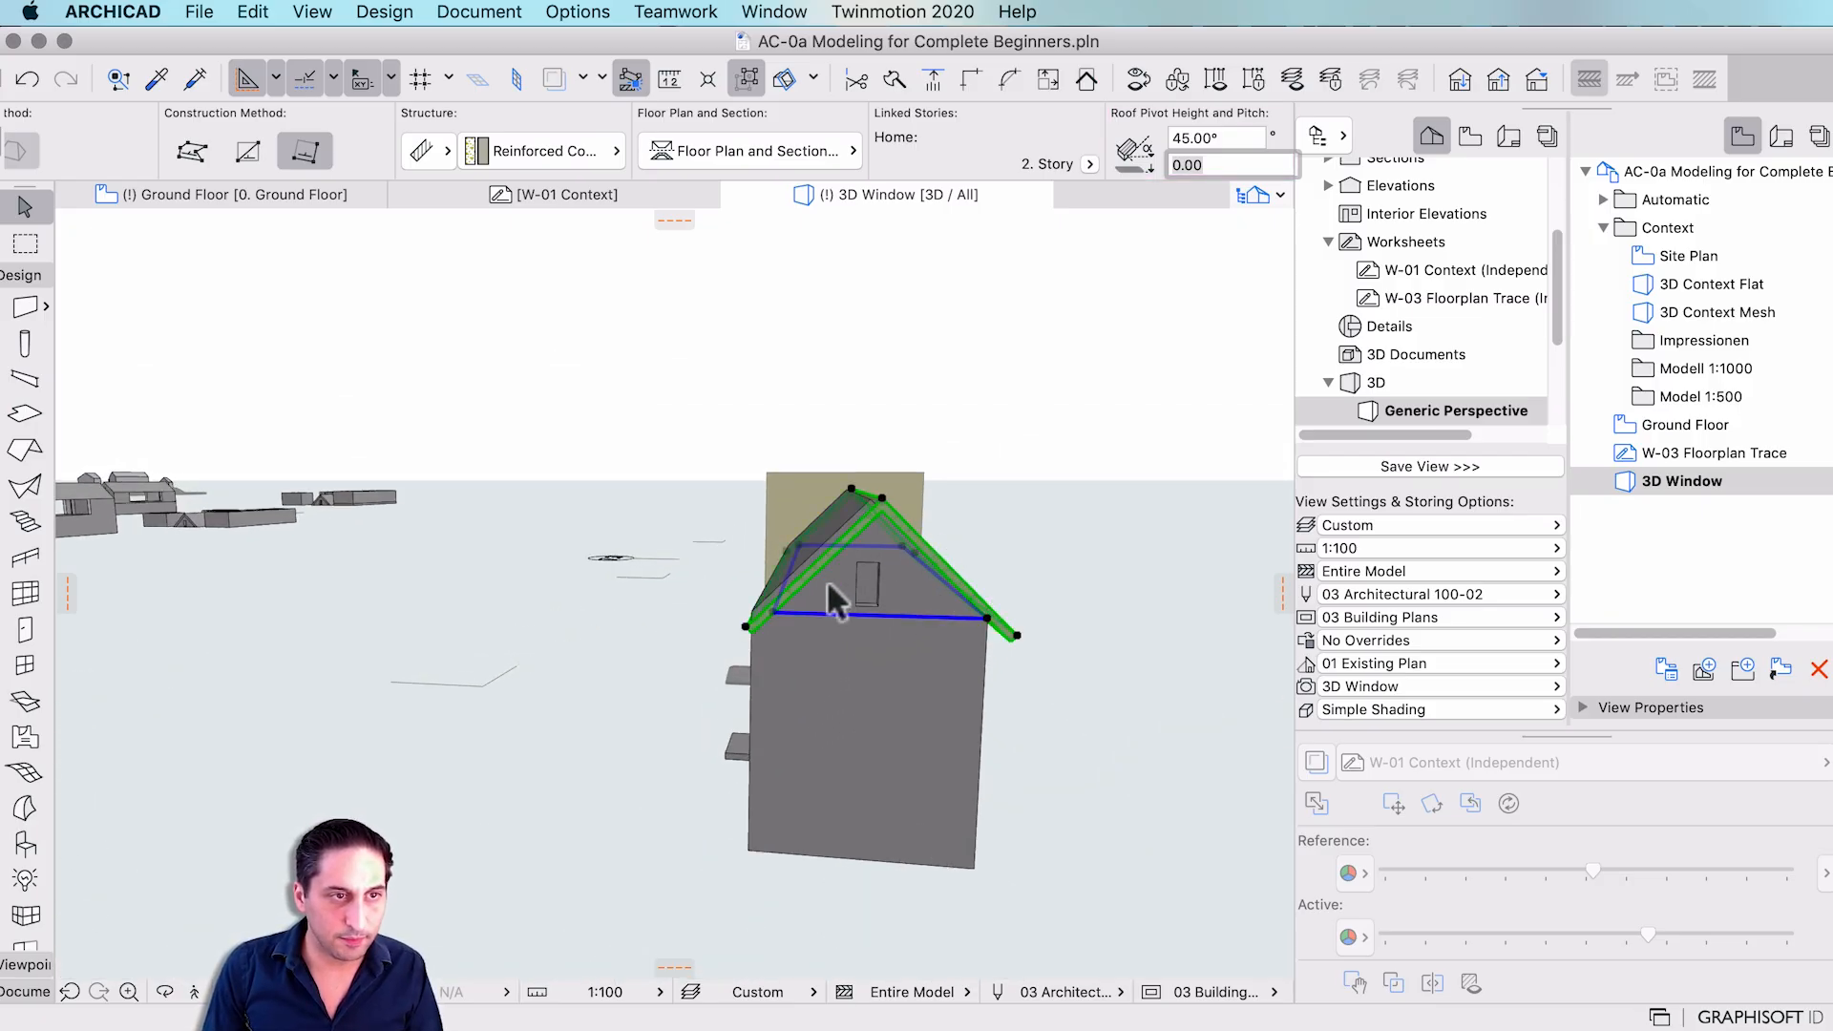
pyautogui.scroll(3, 789, 579)
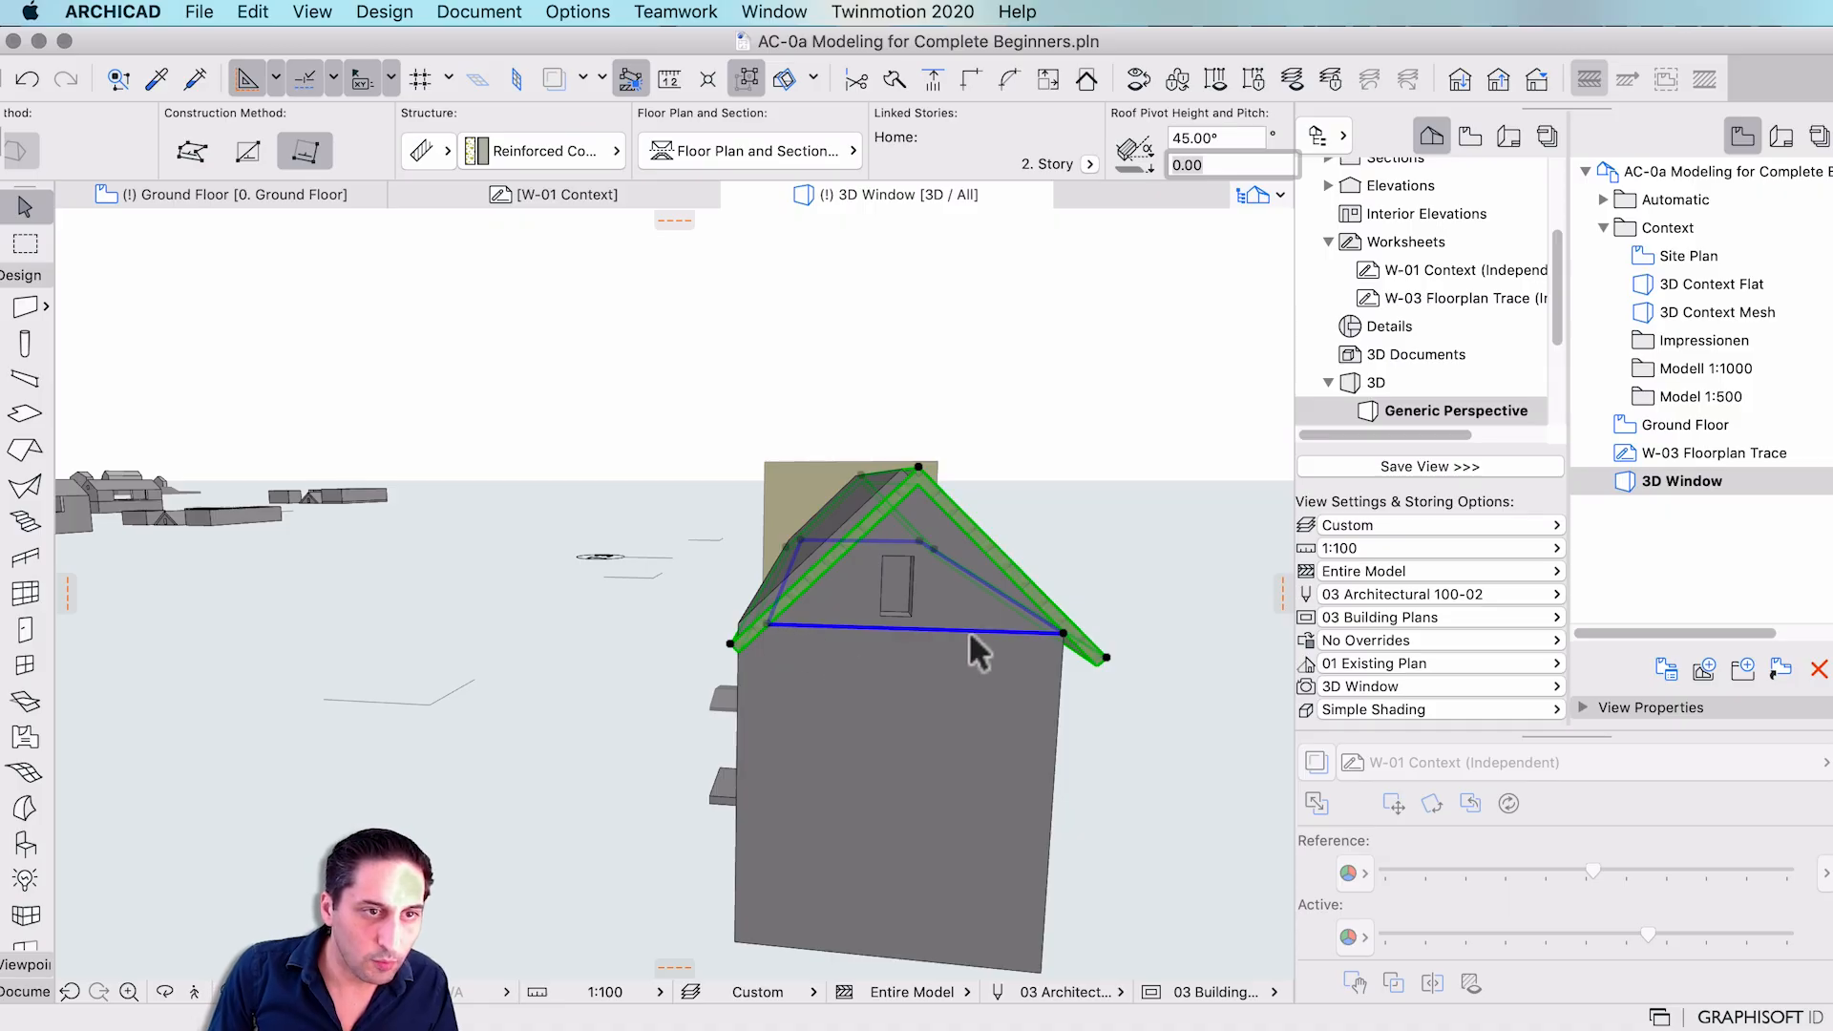
pyautogui.click(775, 619)
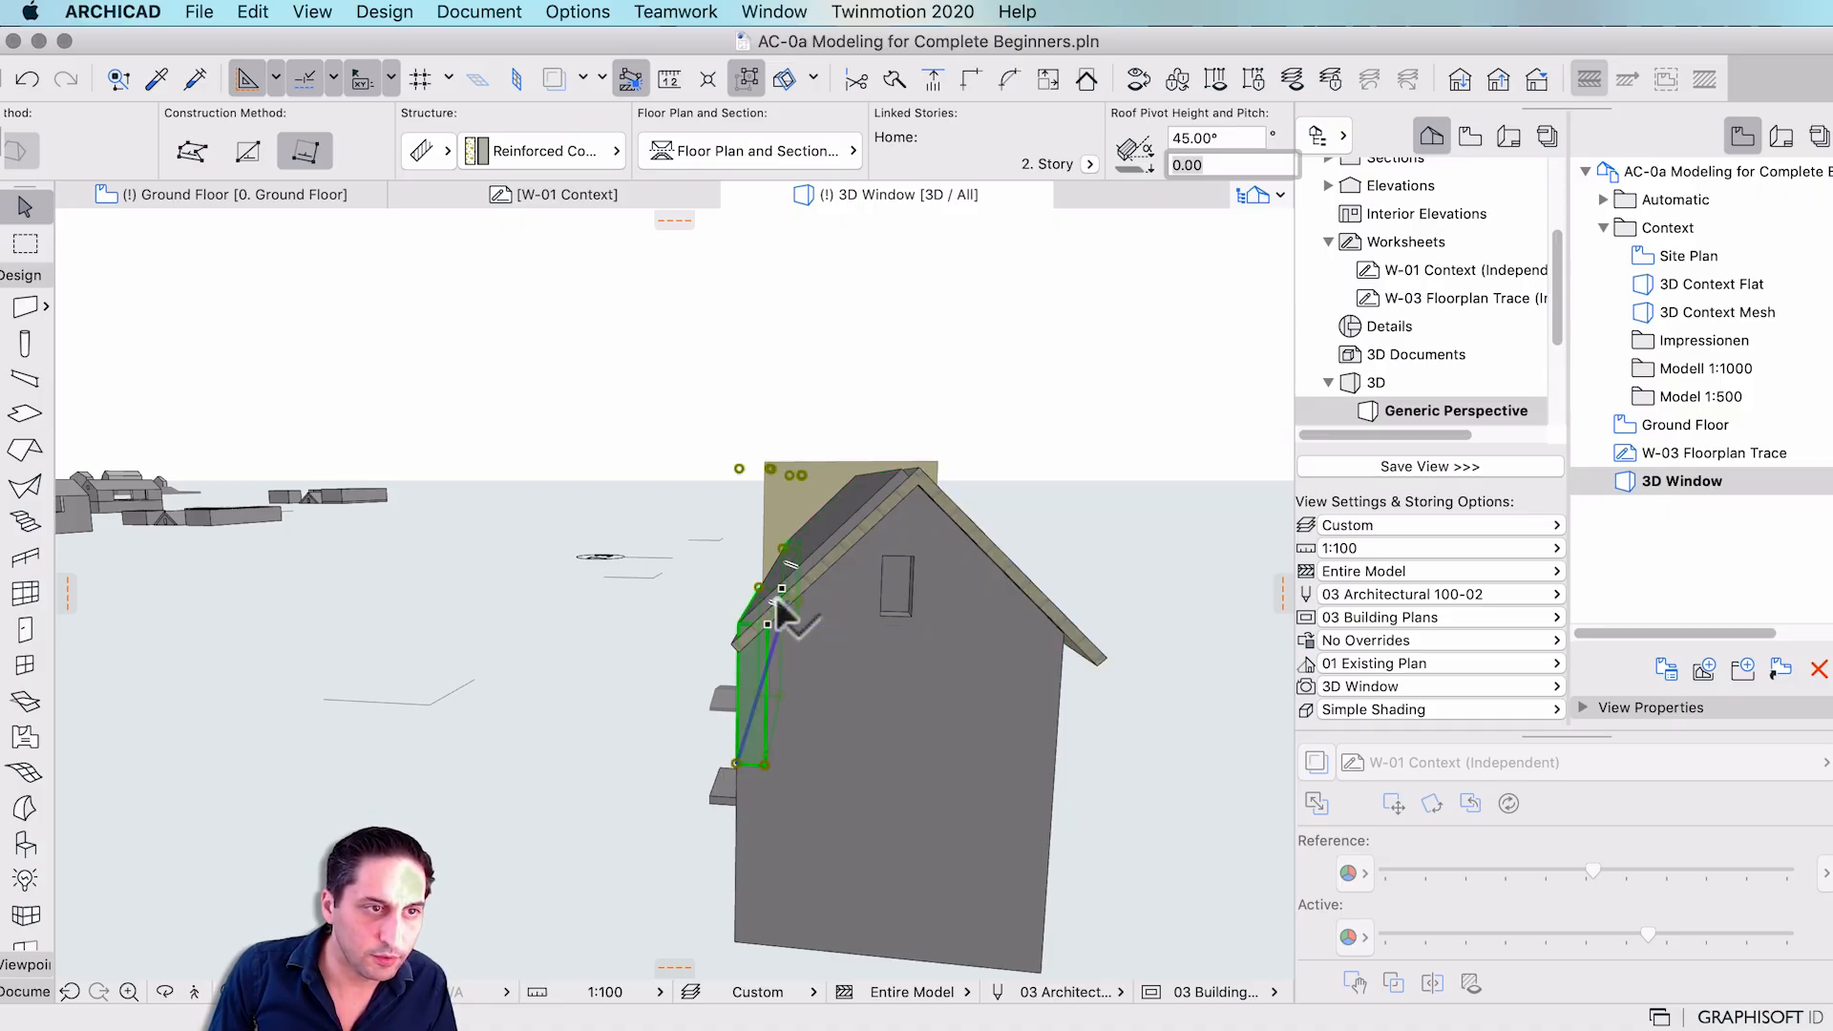
pyautogui.click(924, 475)
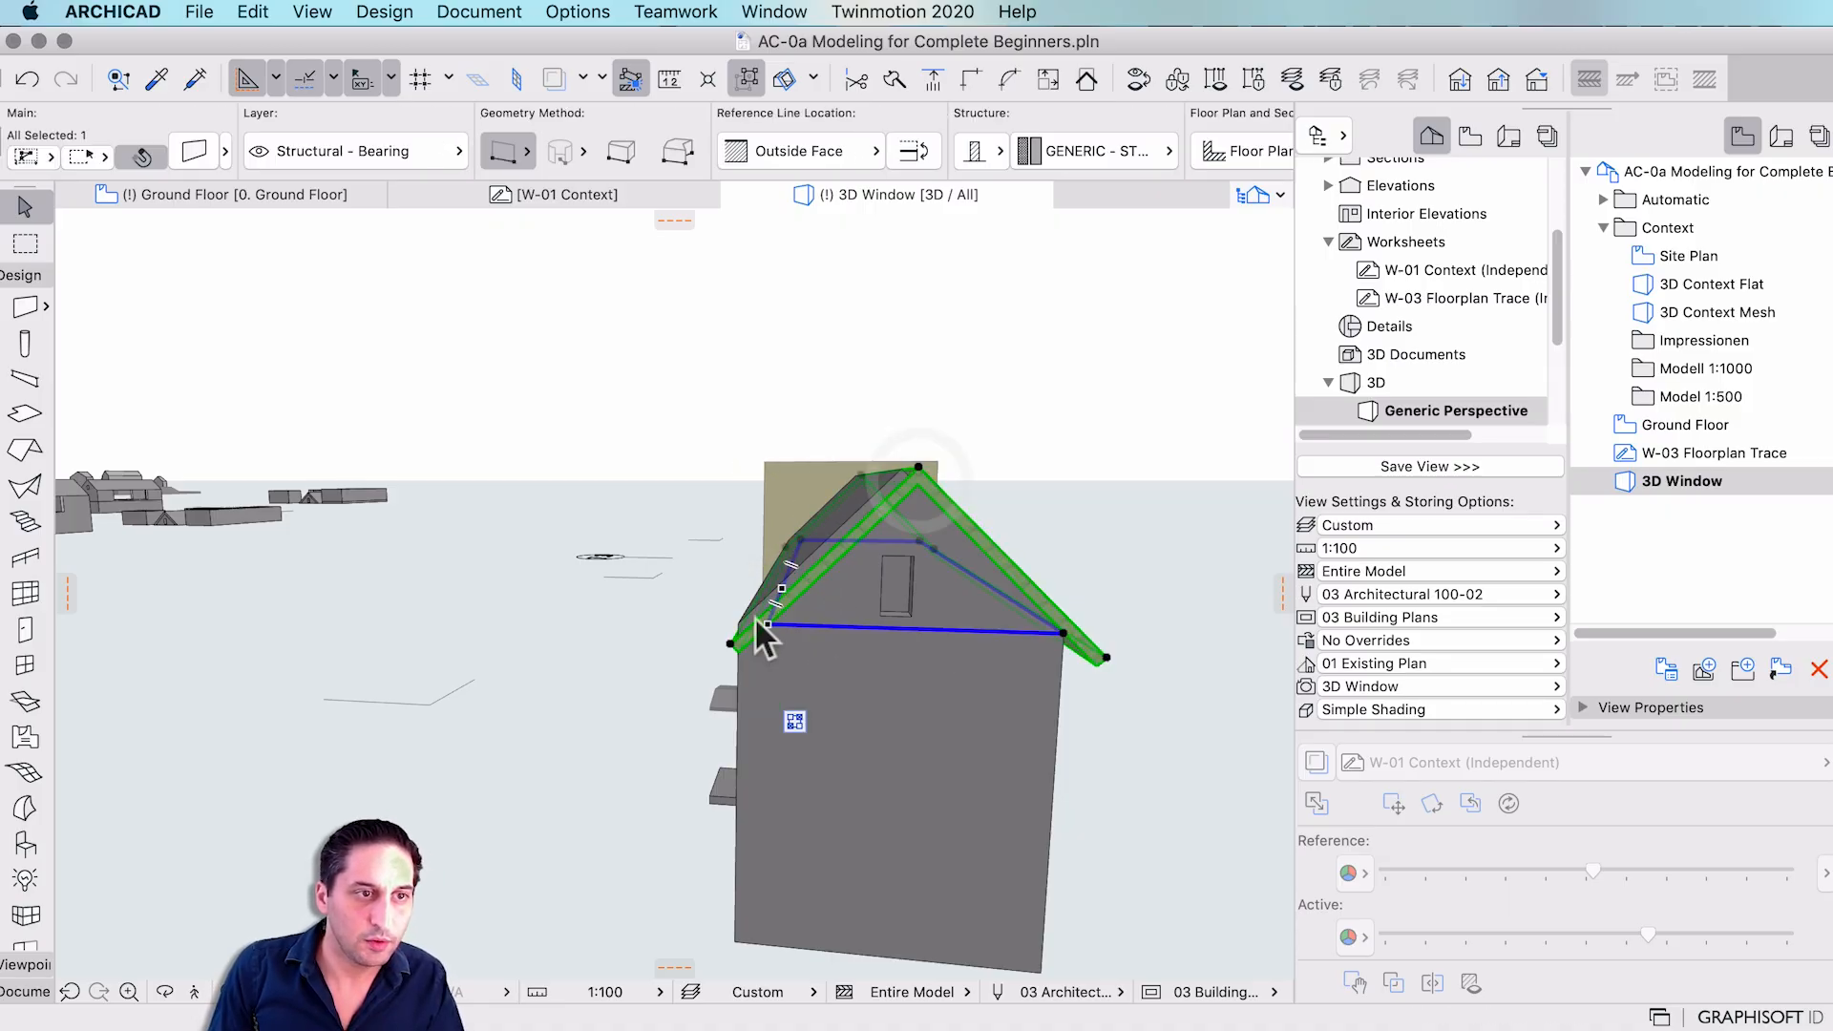
pyautogui.scroll(2, 756, 616)
pyautogui.scroll(2, 757, 617)
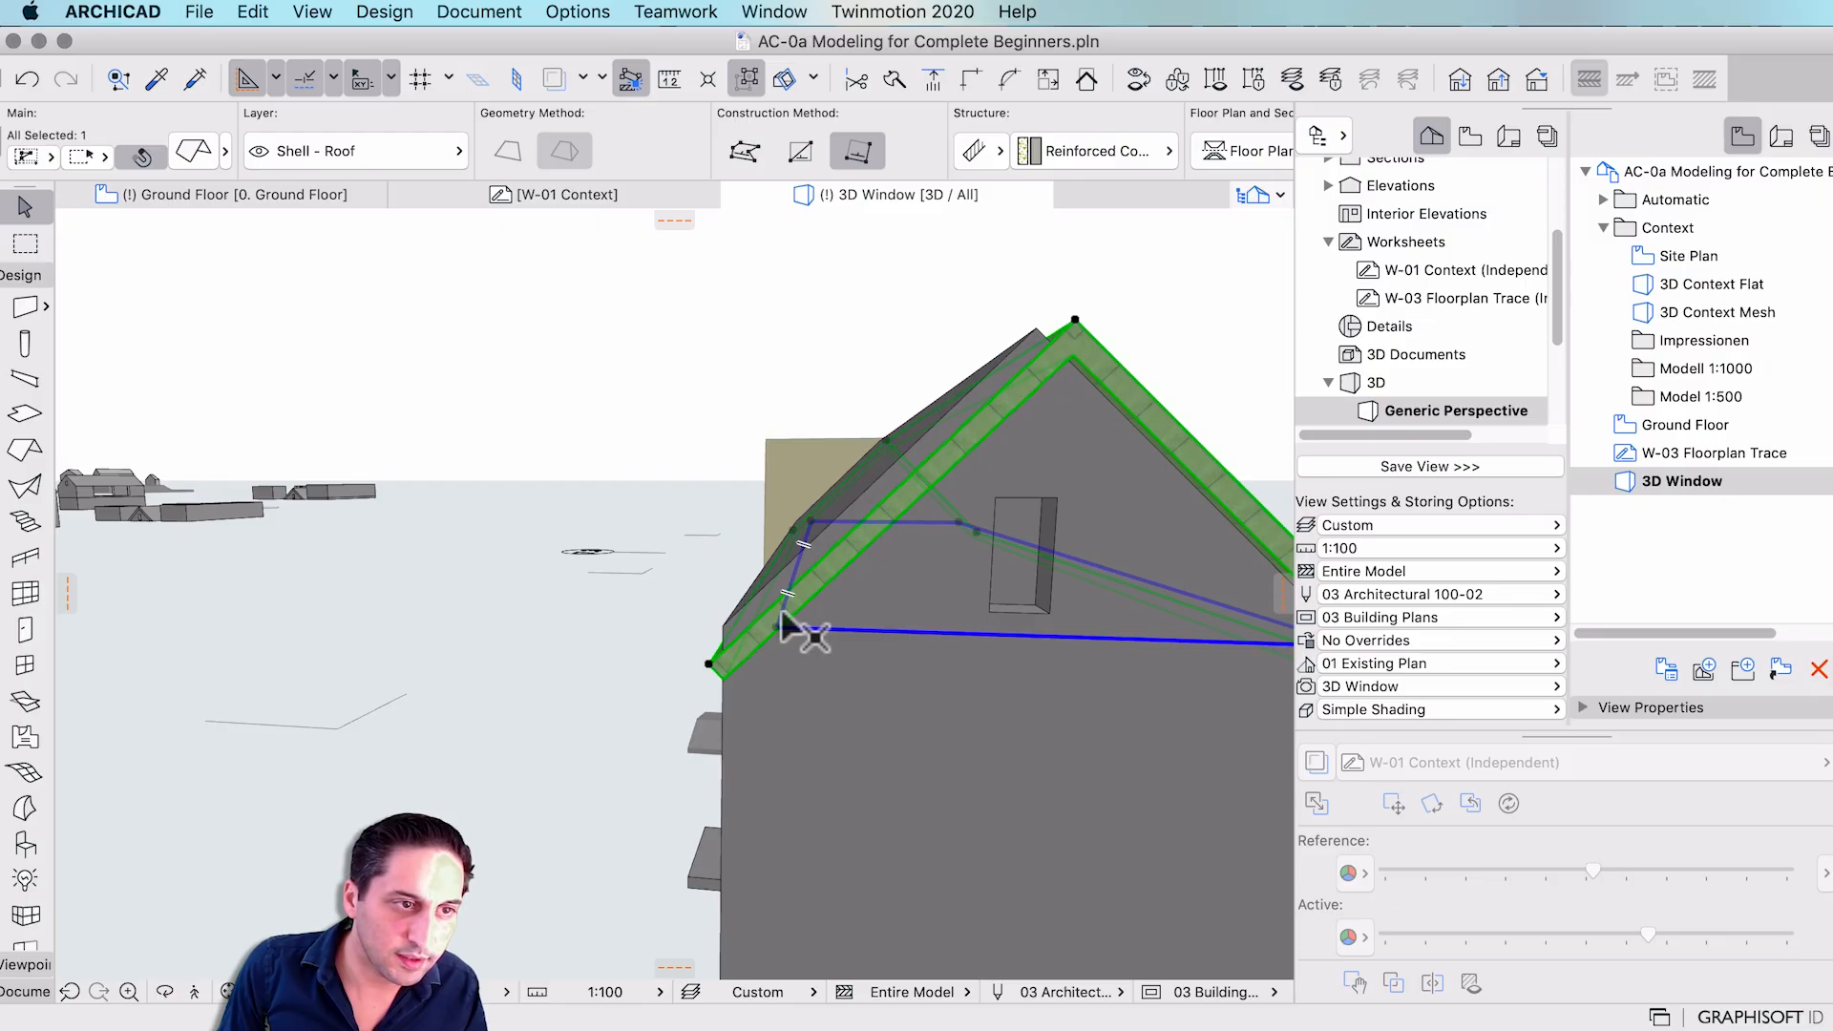
pyautogui.click(778, 623)
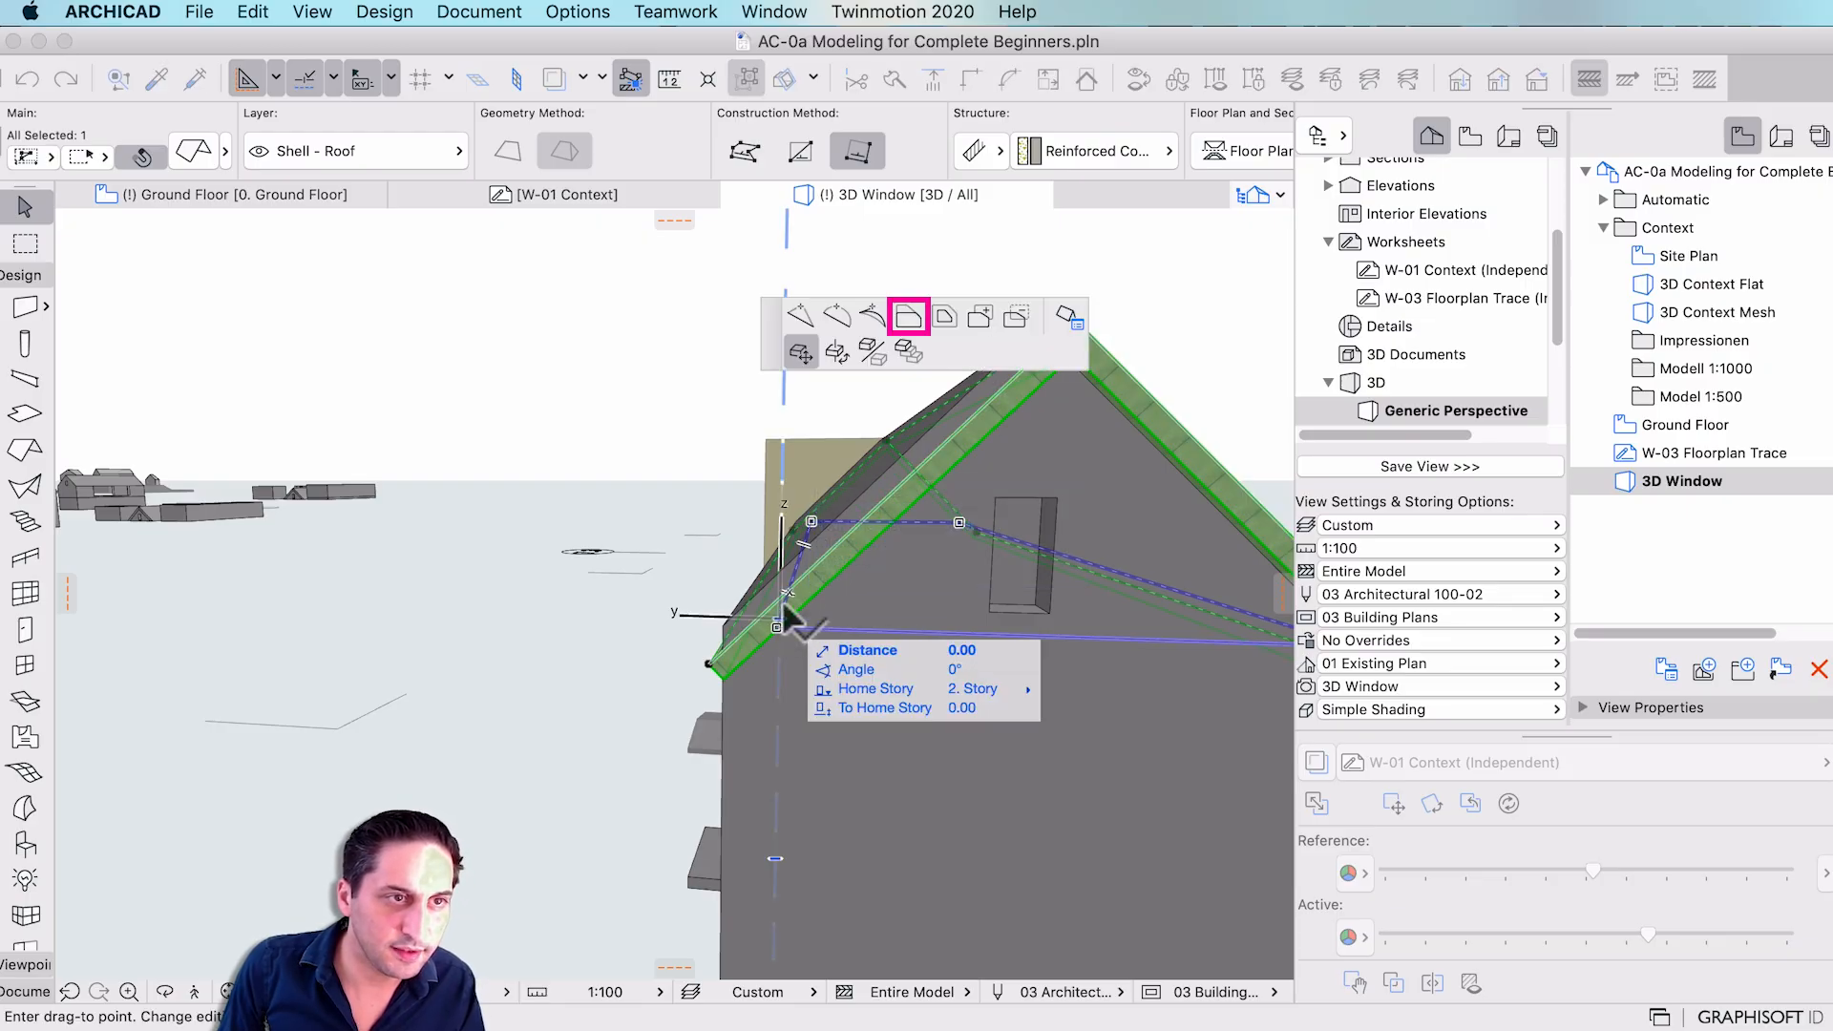
pyautogui.click(908, 316)
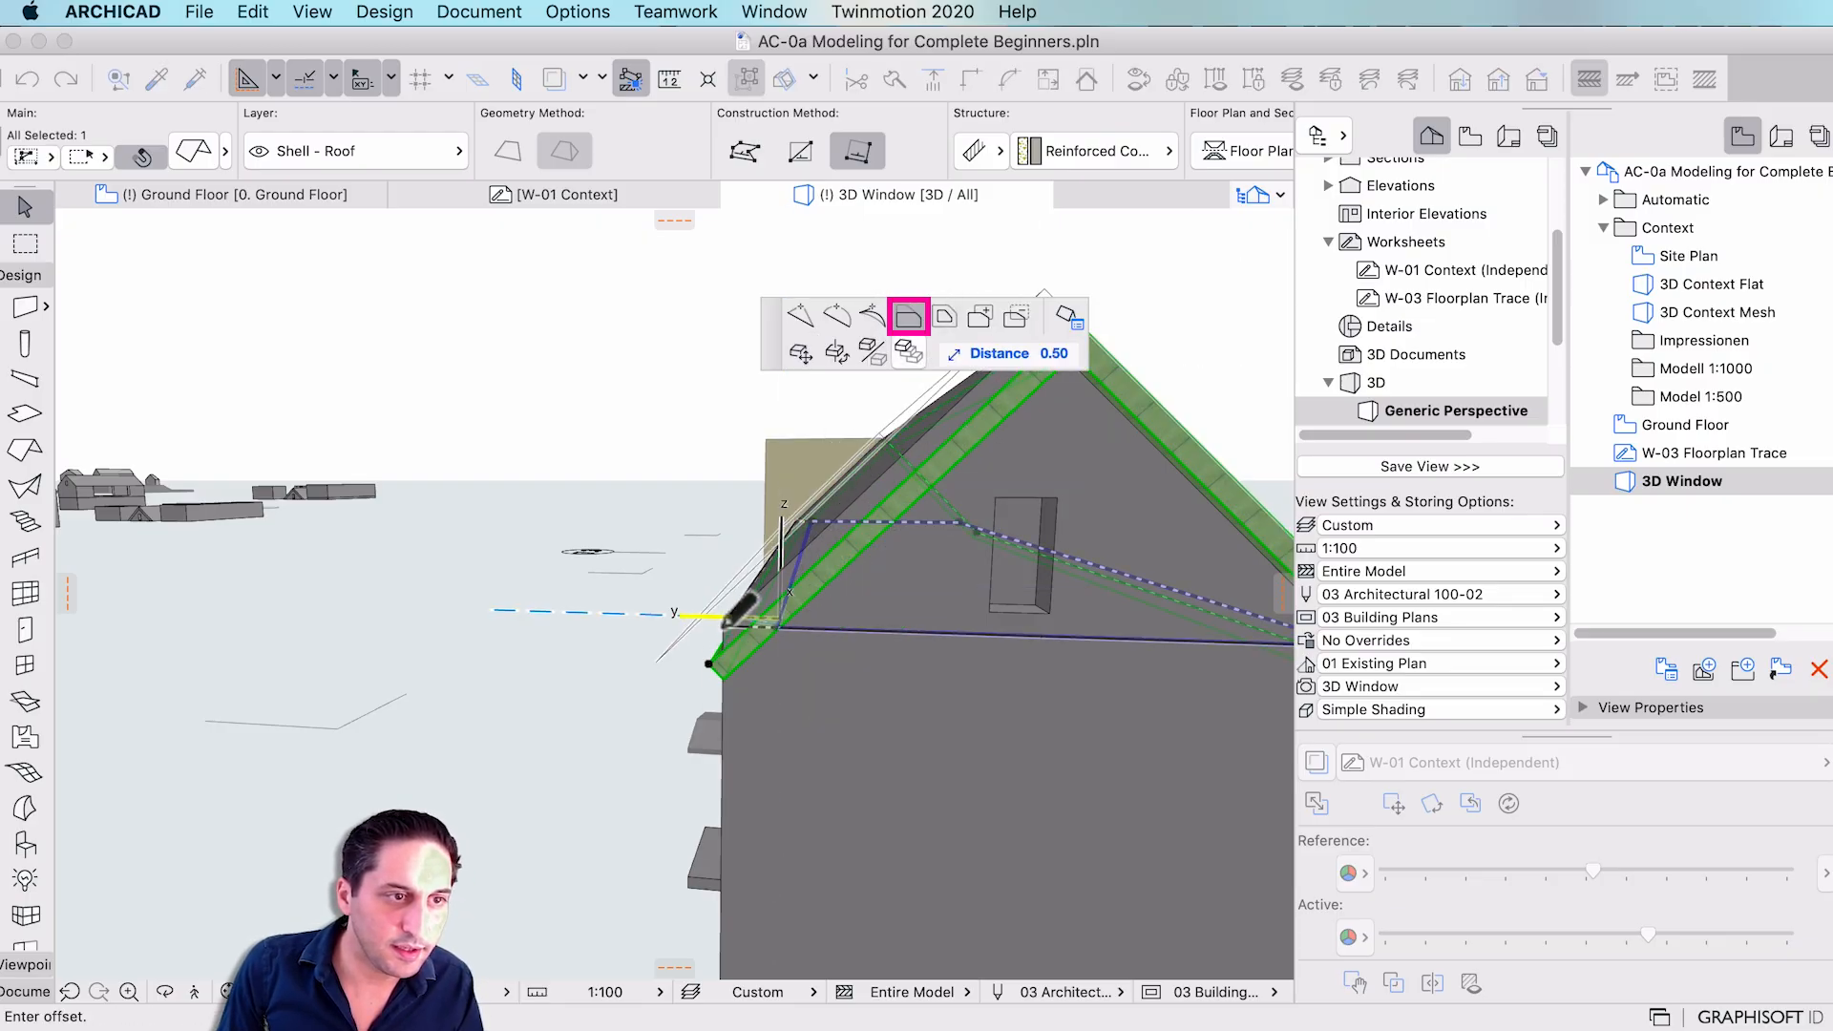
pyautogui.click(723, 628)
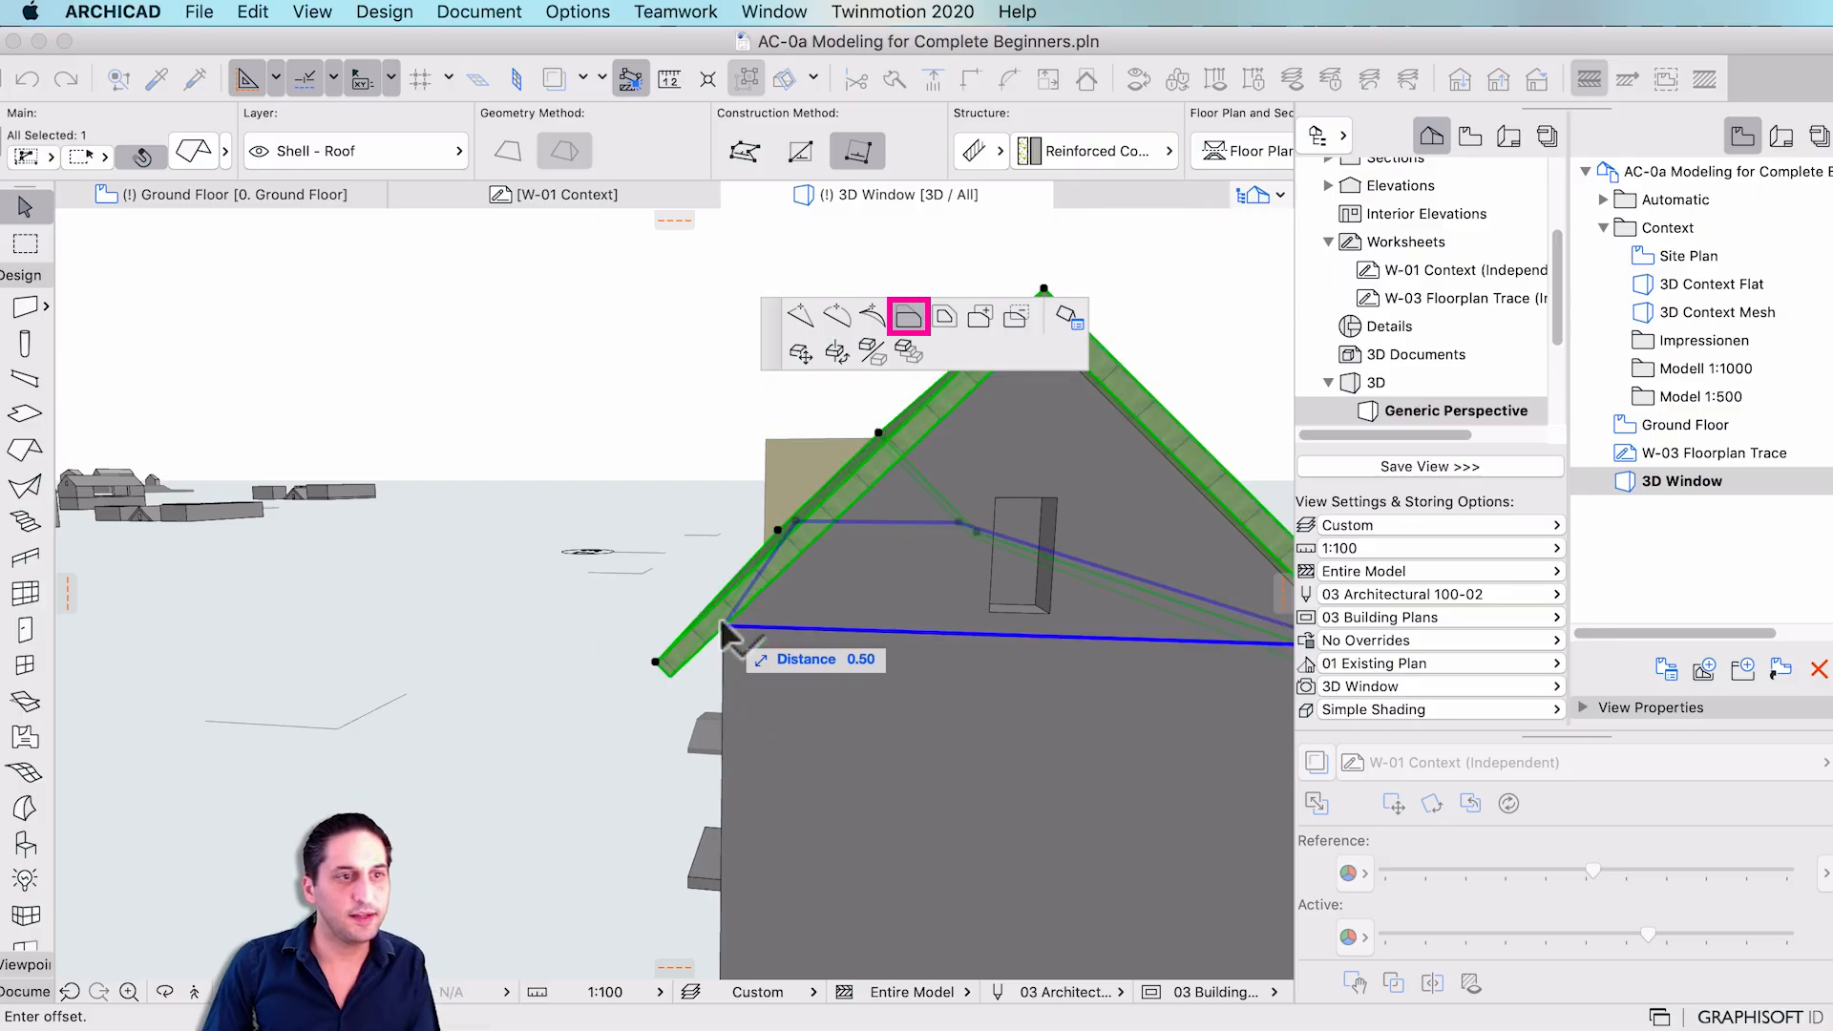
# - Examine how the roof sits on the house walls from the gable ends and the long side
pyautogui.scroll(-5, 307, 445)
pyautogui.moveTo(351, 501); pyautogui.dragTo(449, 504, button='middle')
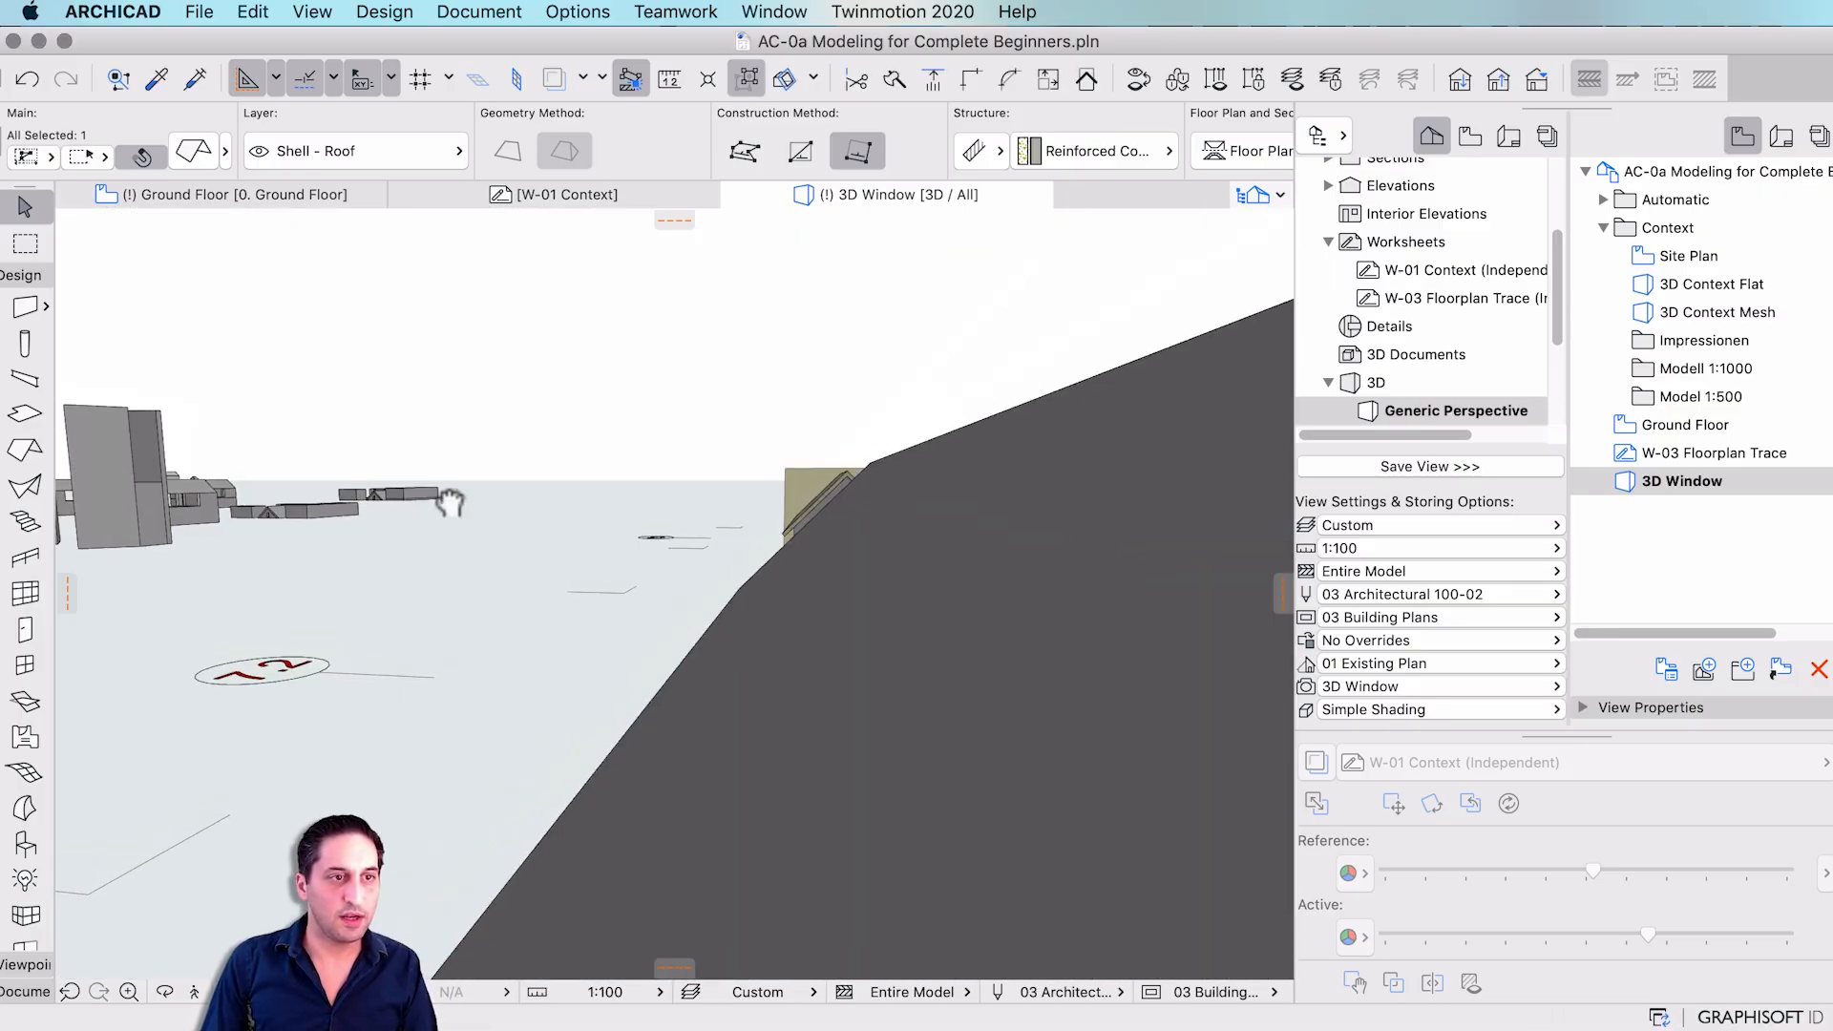
pyautogui.scroll(-5, 428, 489)
pyautogui.scroll(5, 429, 489)
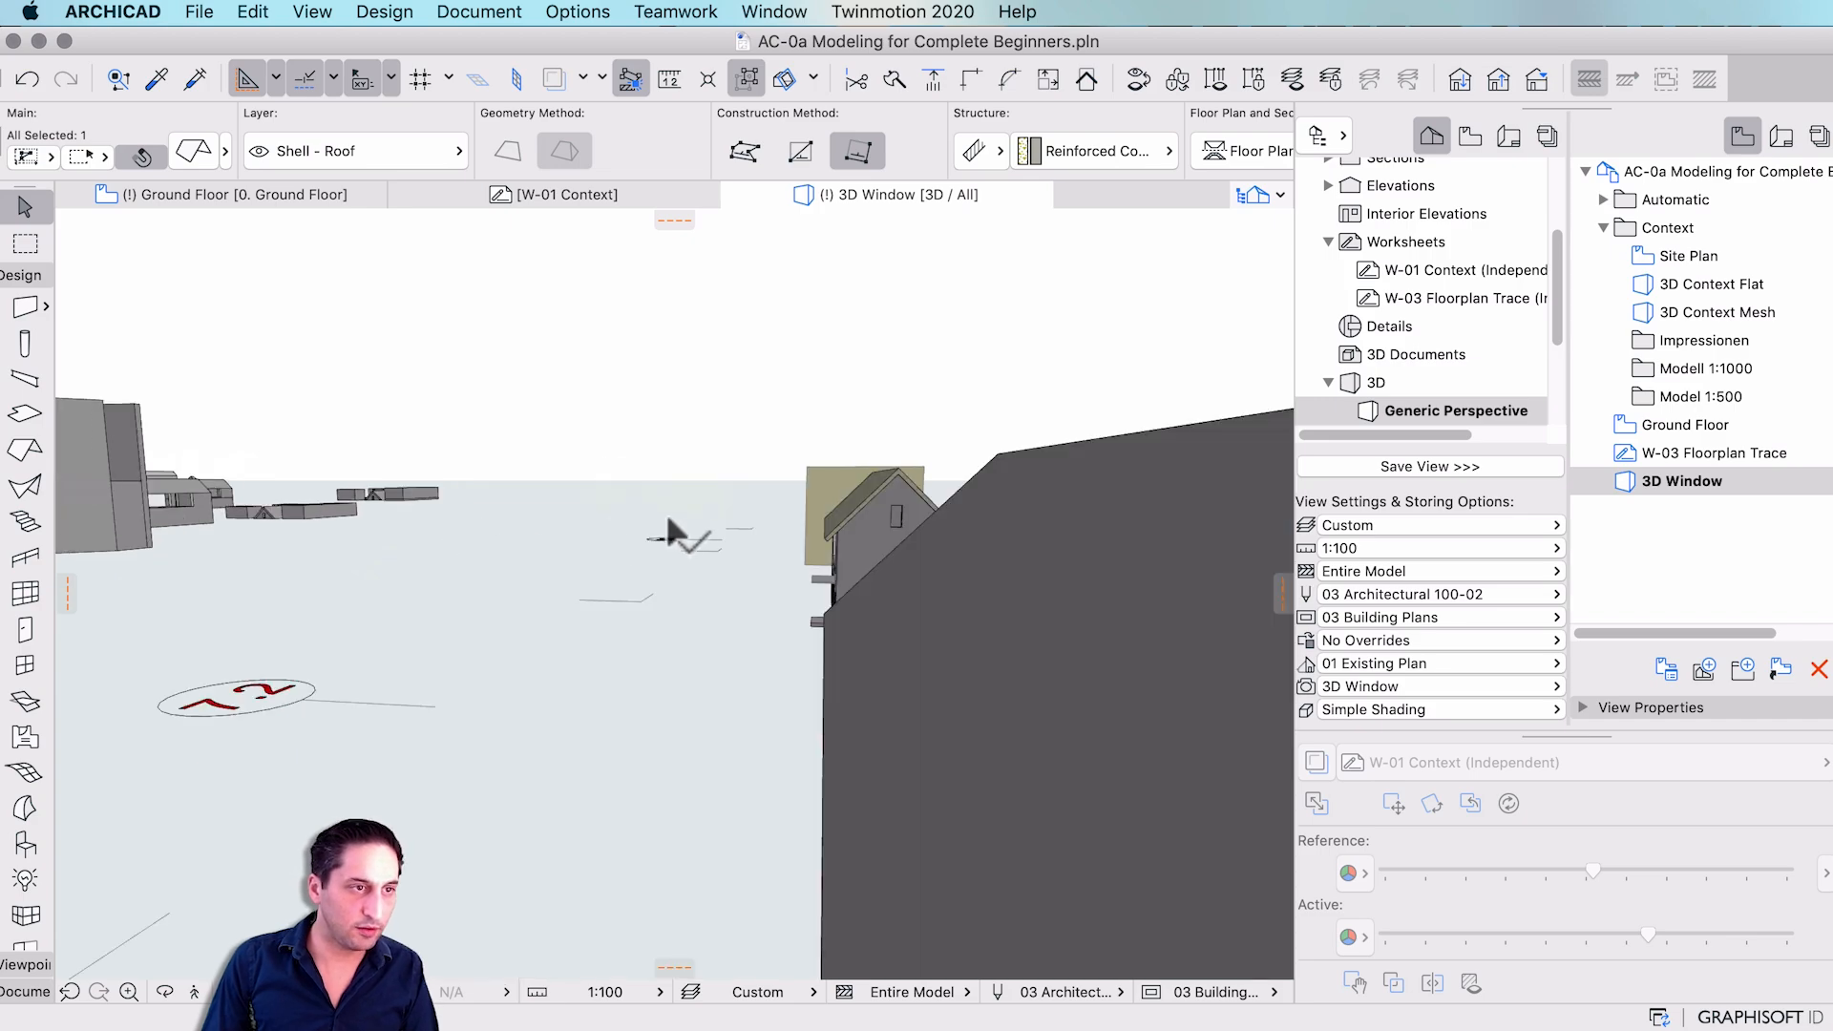
pyautogui.scroll(-5, 636, 515)
pyautogui.scroll(5, 775, 503)
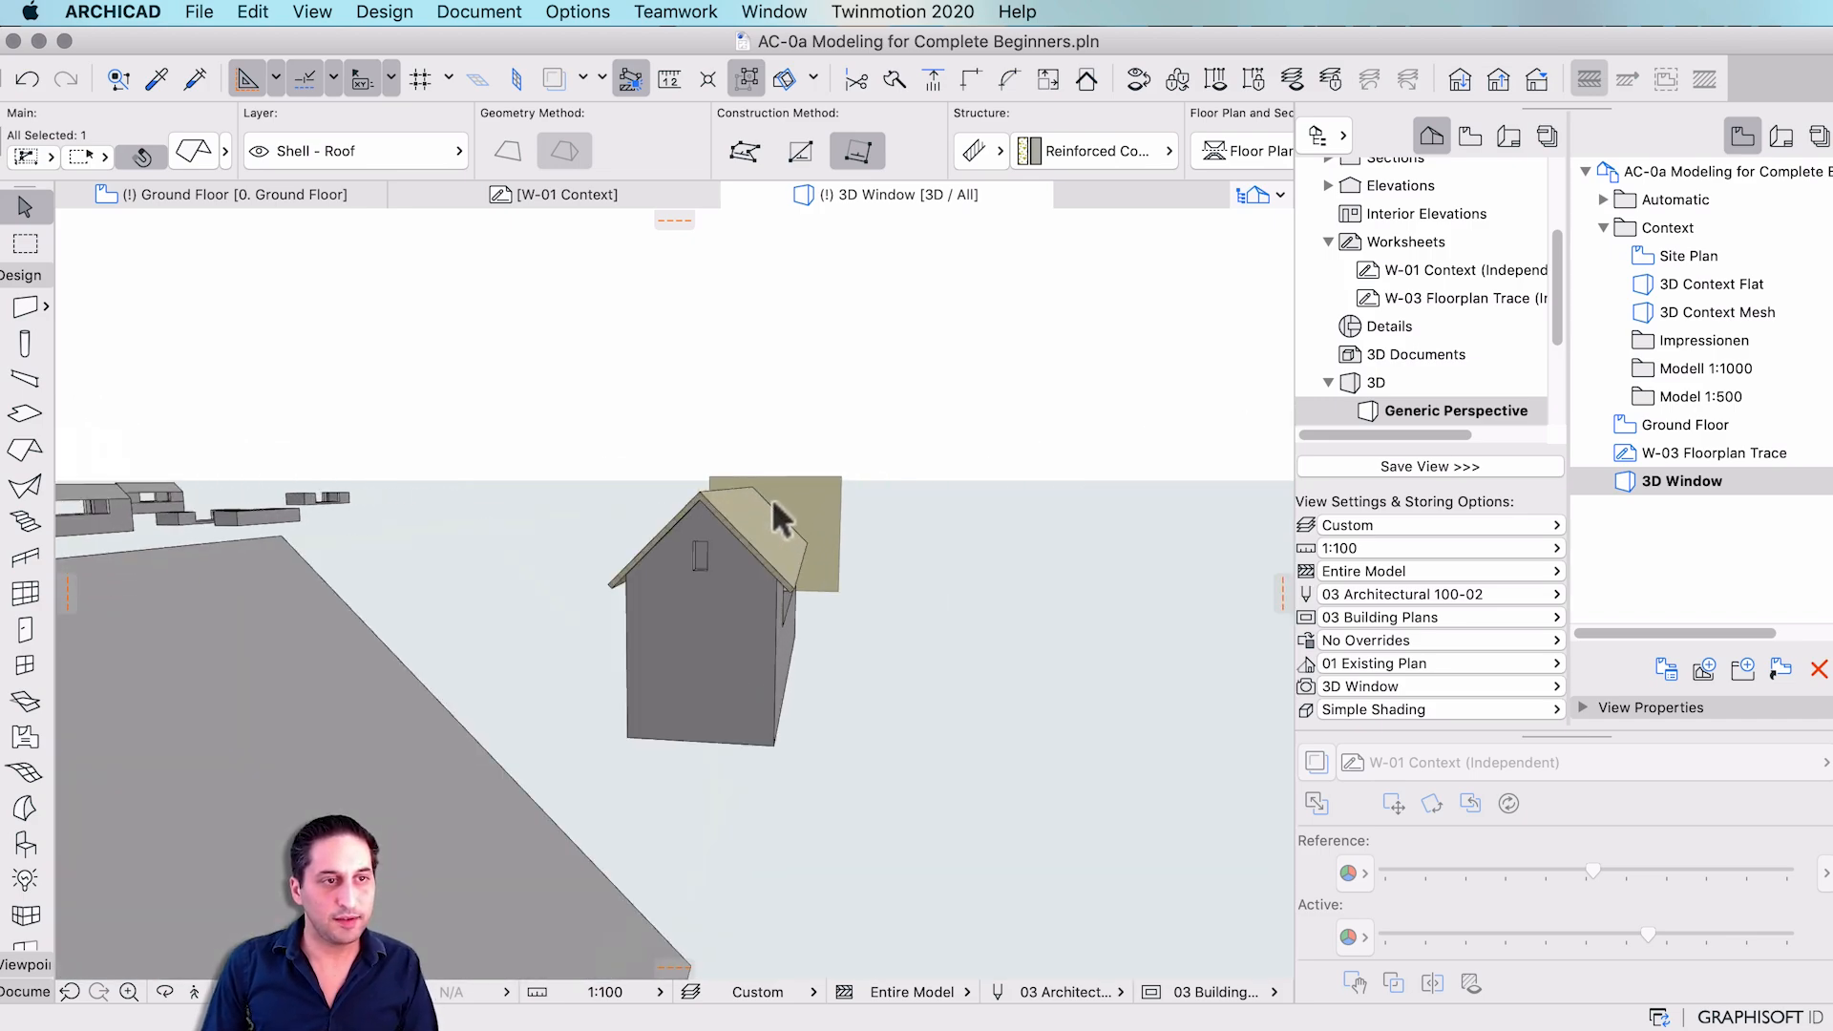
pyautogui.keyDown('shift'); pyautogui.moveTo(769, 515); pyautogui.dragTo(416, 642, button='middle'); pyautogui.keyUp('shift')
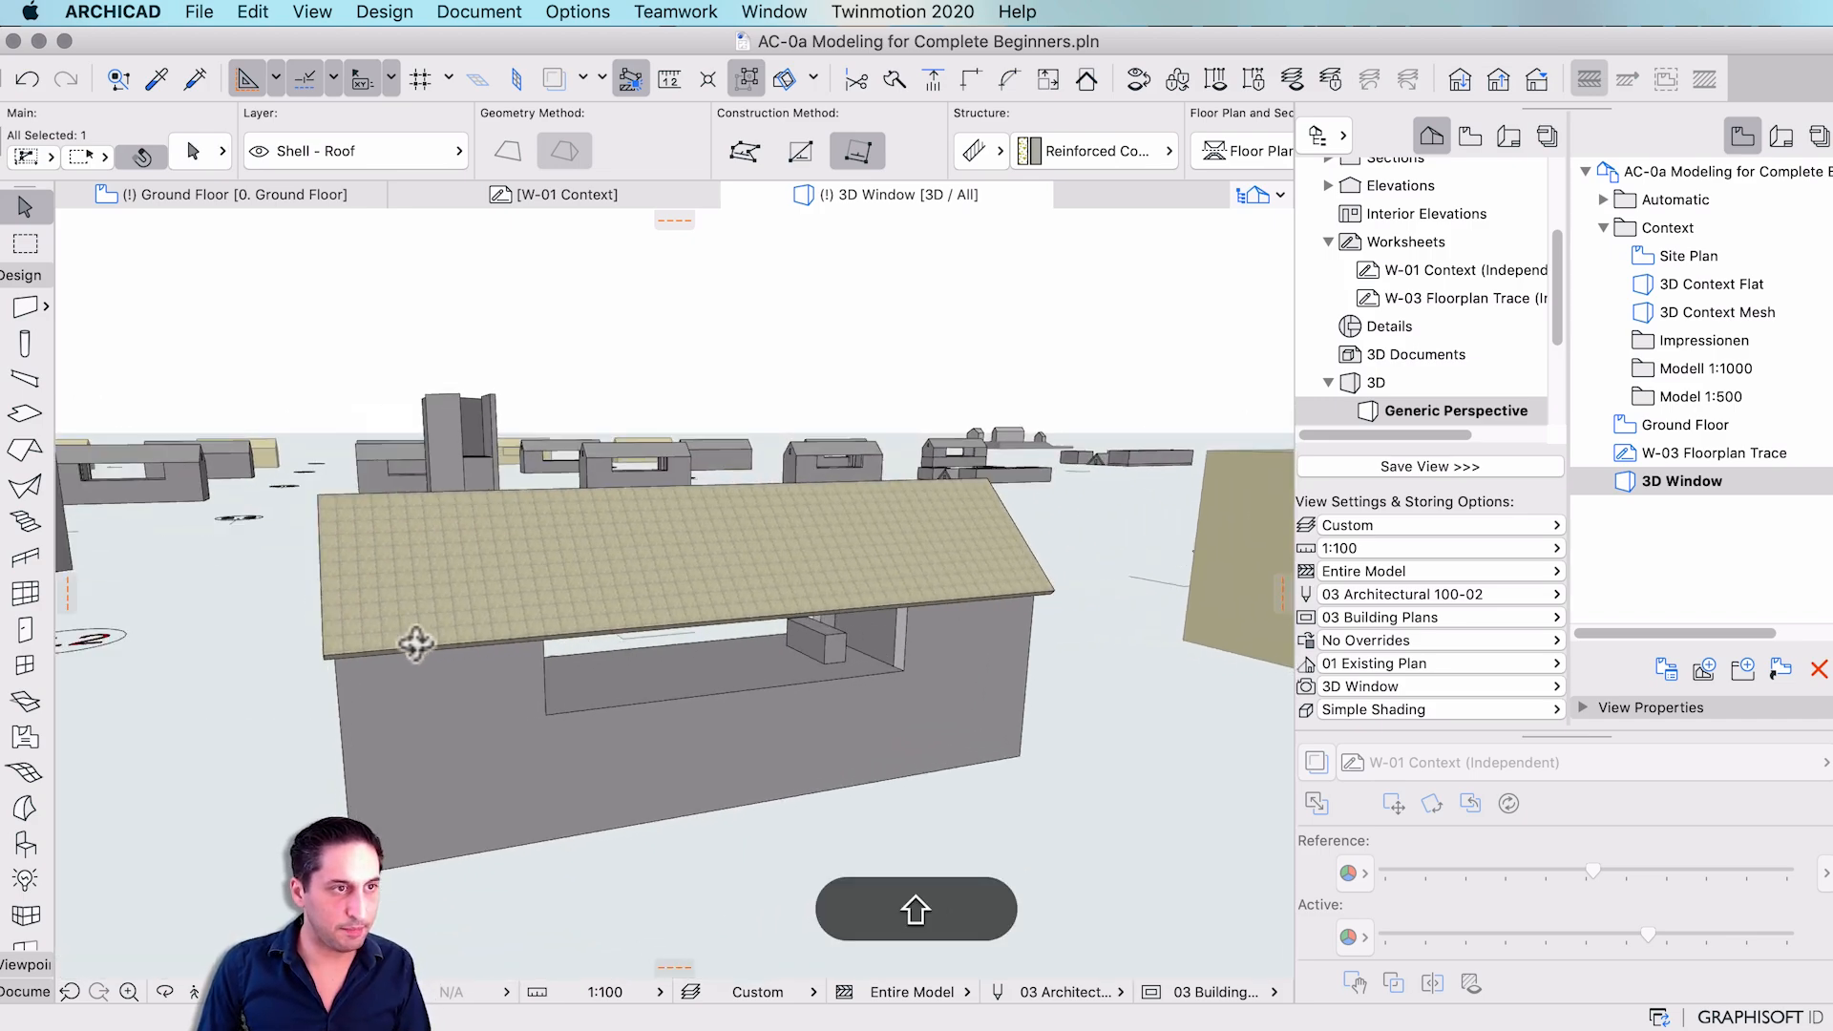
pyautogui.keyDown('shift'); pyautogui.moveTo(721, 483); pyautogui.dragTo(642, 595, button='middle'); pyautogui.keyUp('shift')
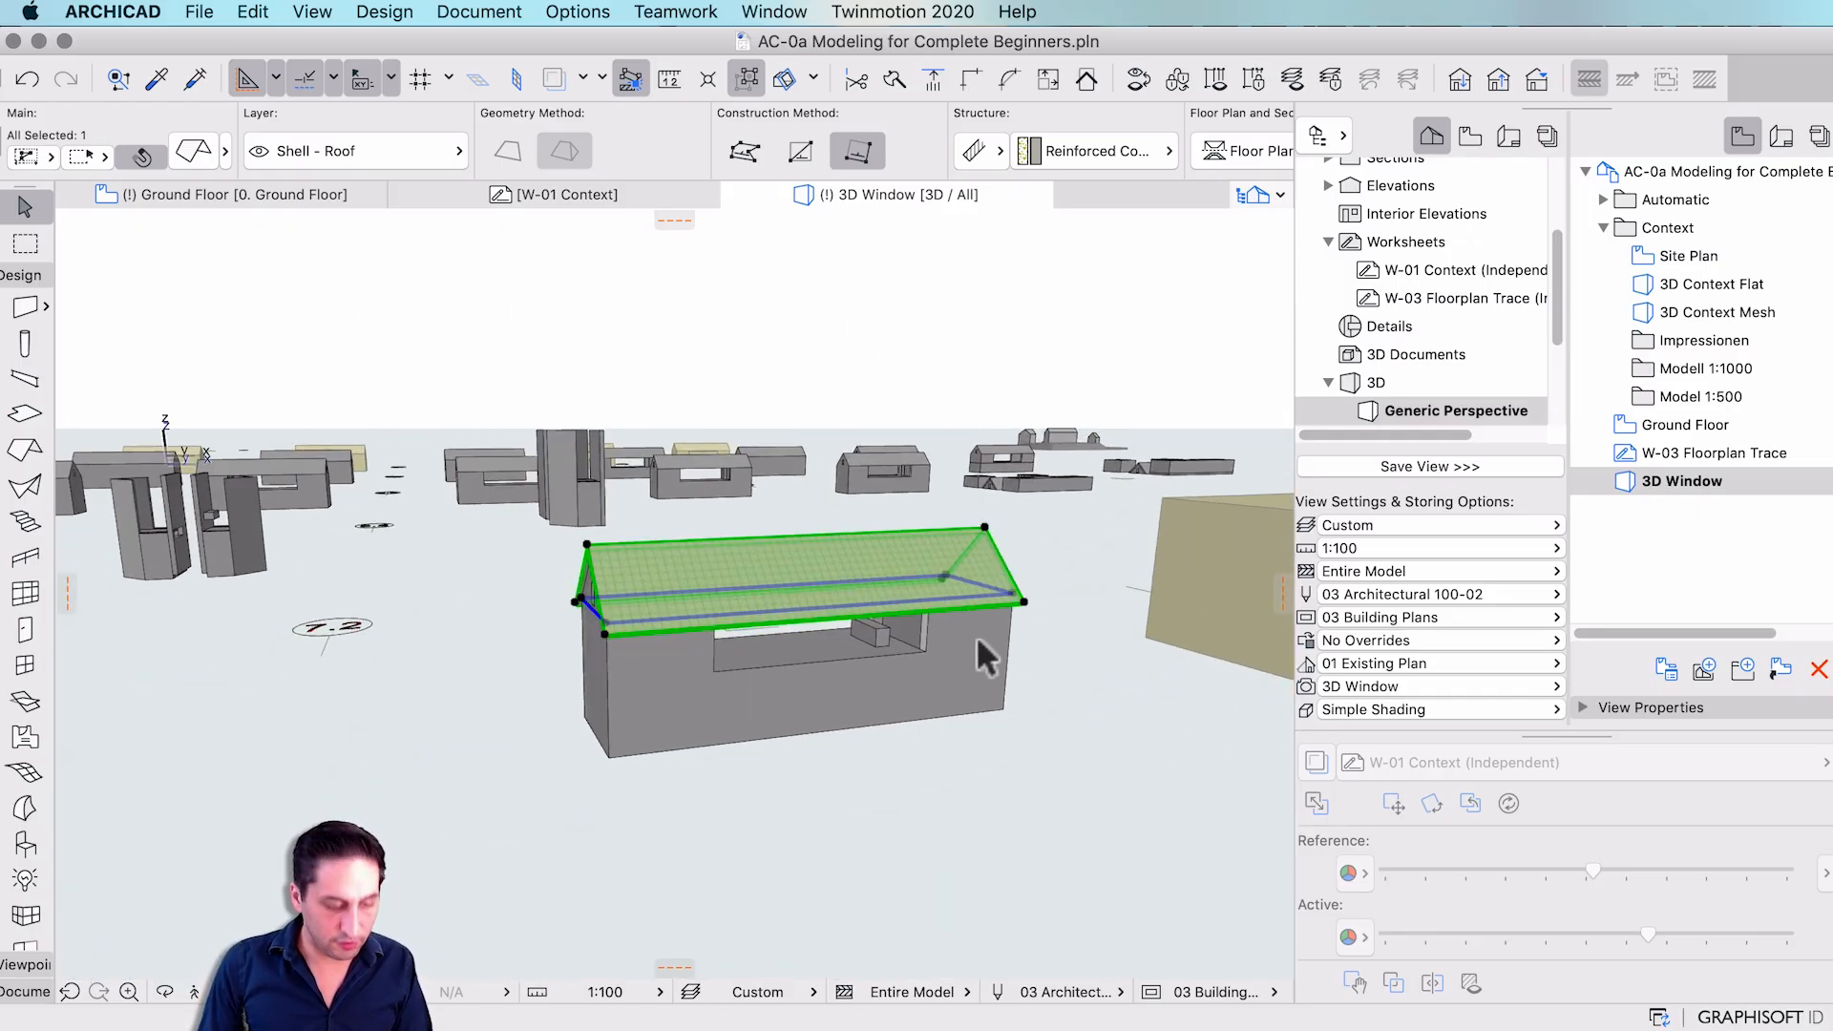
pyautogui.keyDown('shift'); pyautogui.moveTo(978, 642); pyautogui.dragTo(462, 594, button='middle'); pyautogui.keyUp('shift')
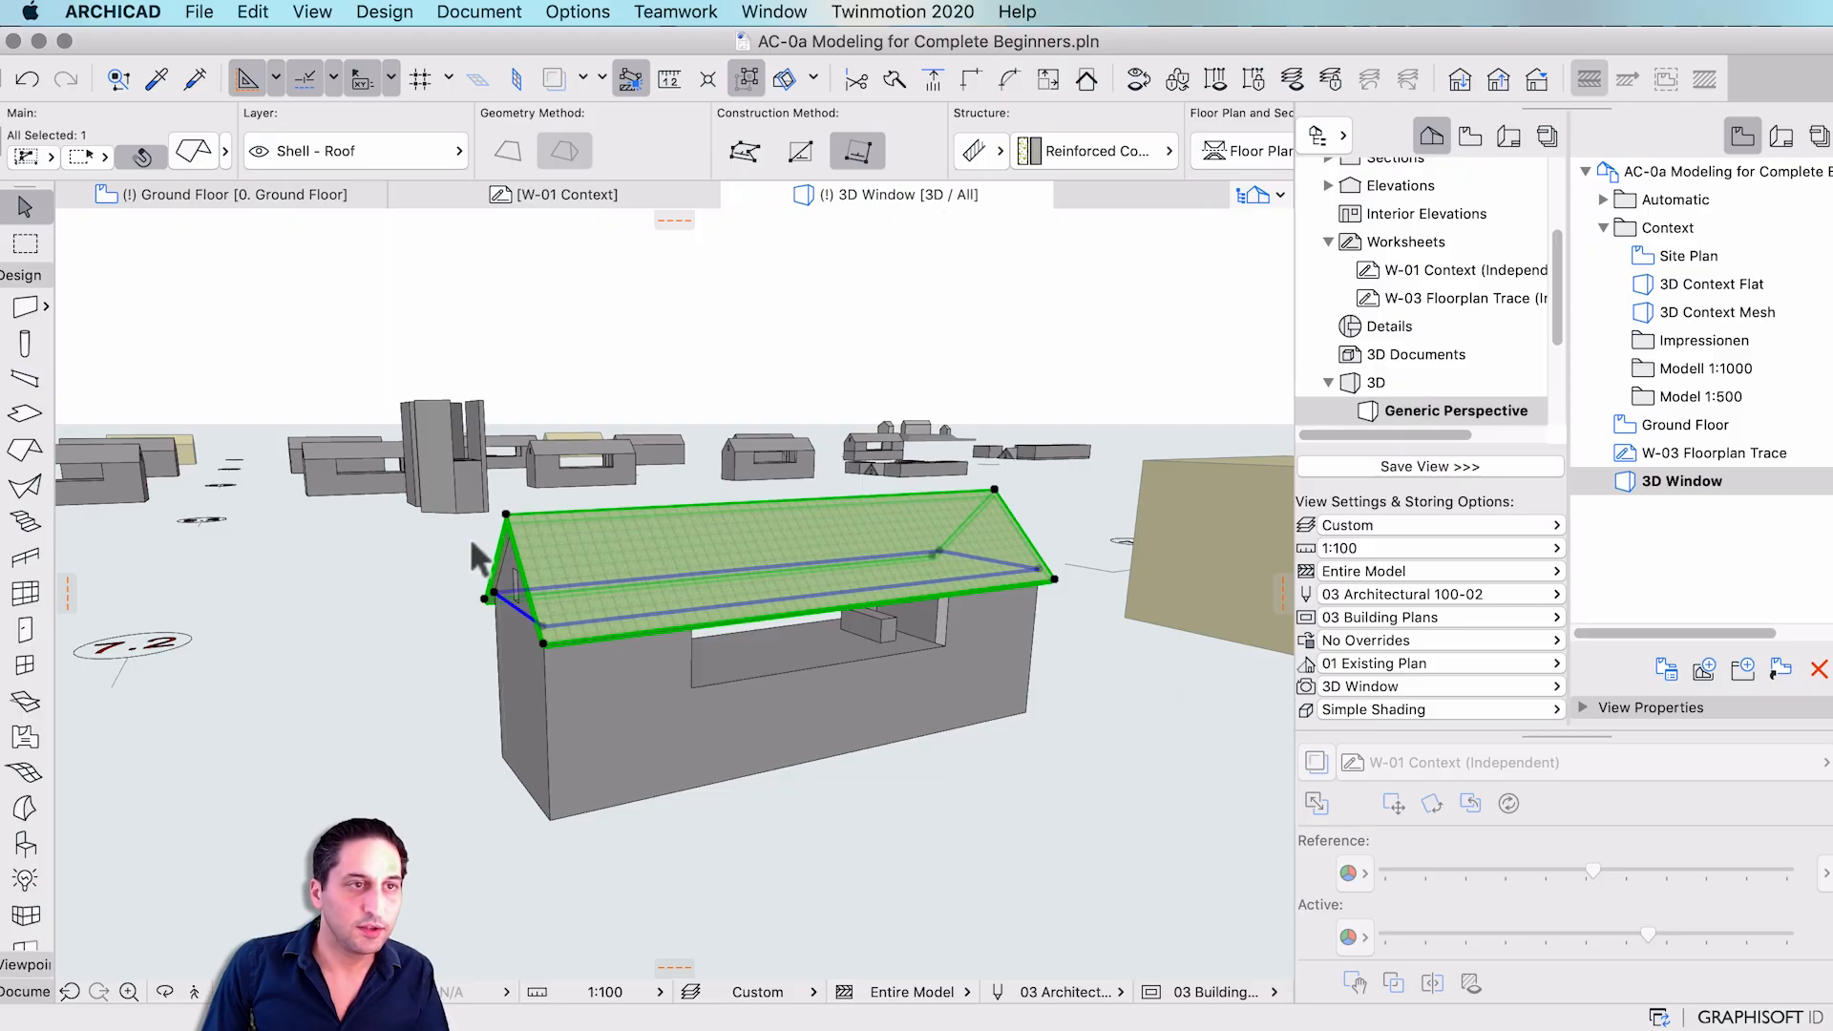
# - Extend the roof past both gable walls, offsetting the near gable edge by 0.6 and moving the far one outward too
pyautogui.click(493, 552)
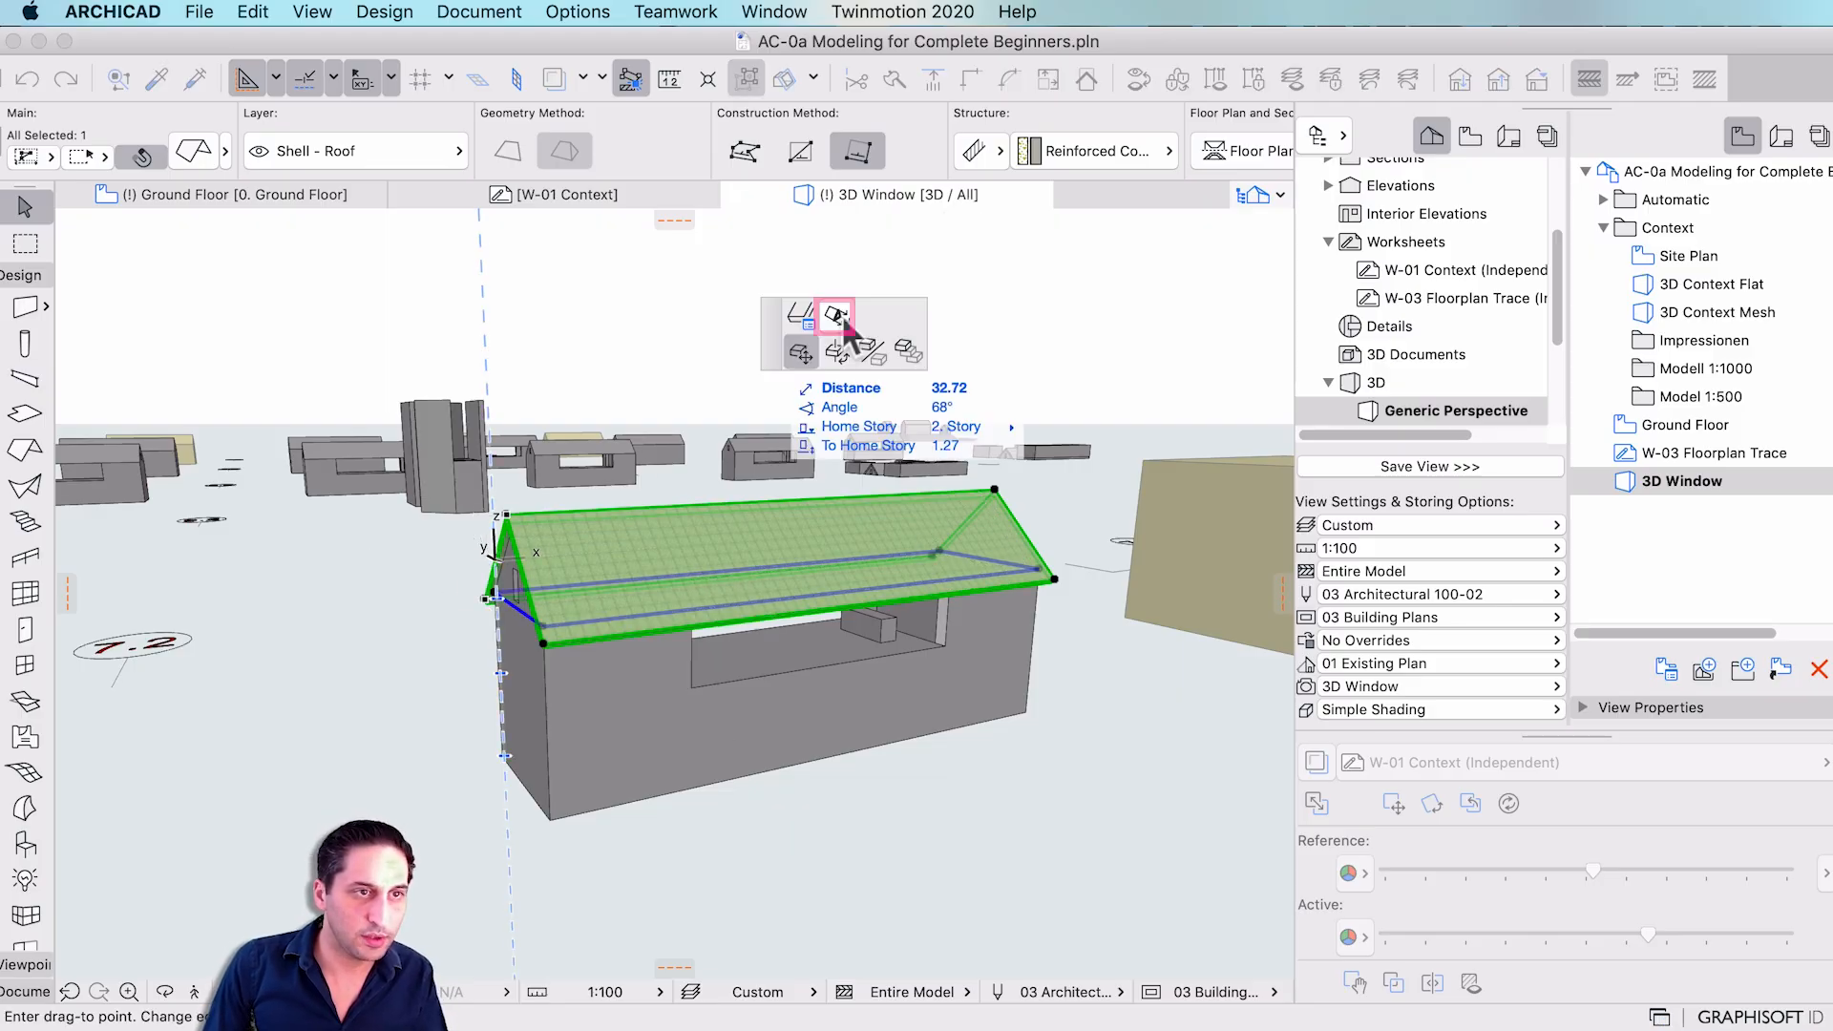
pyautogui.click(836, 316)
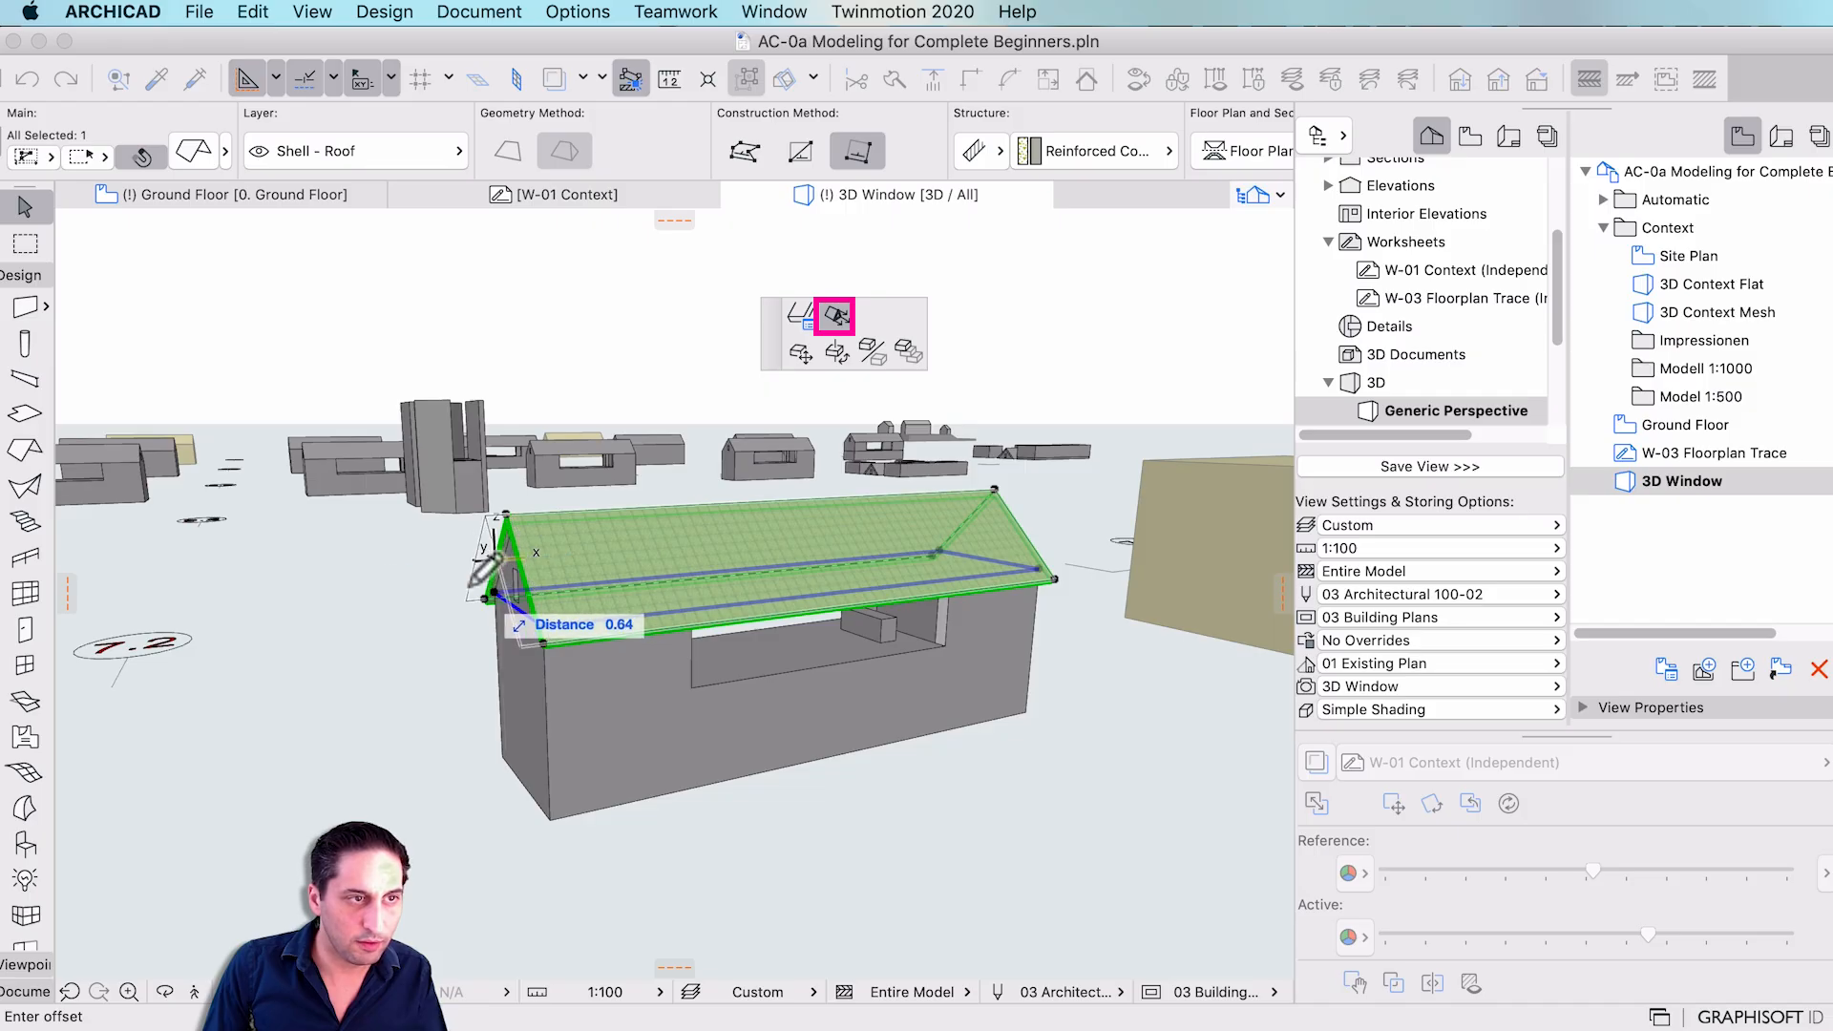
pyautogui.write('0.6')
pyautogui.press('Tab')
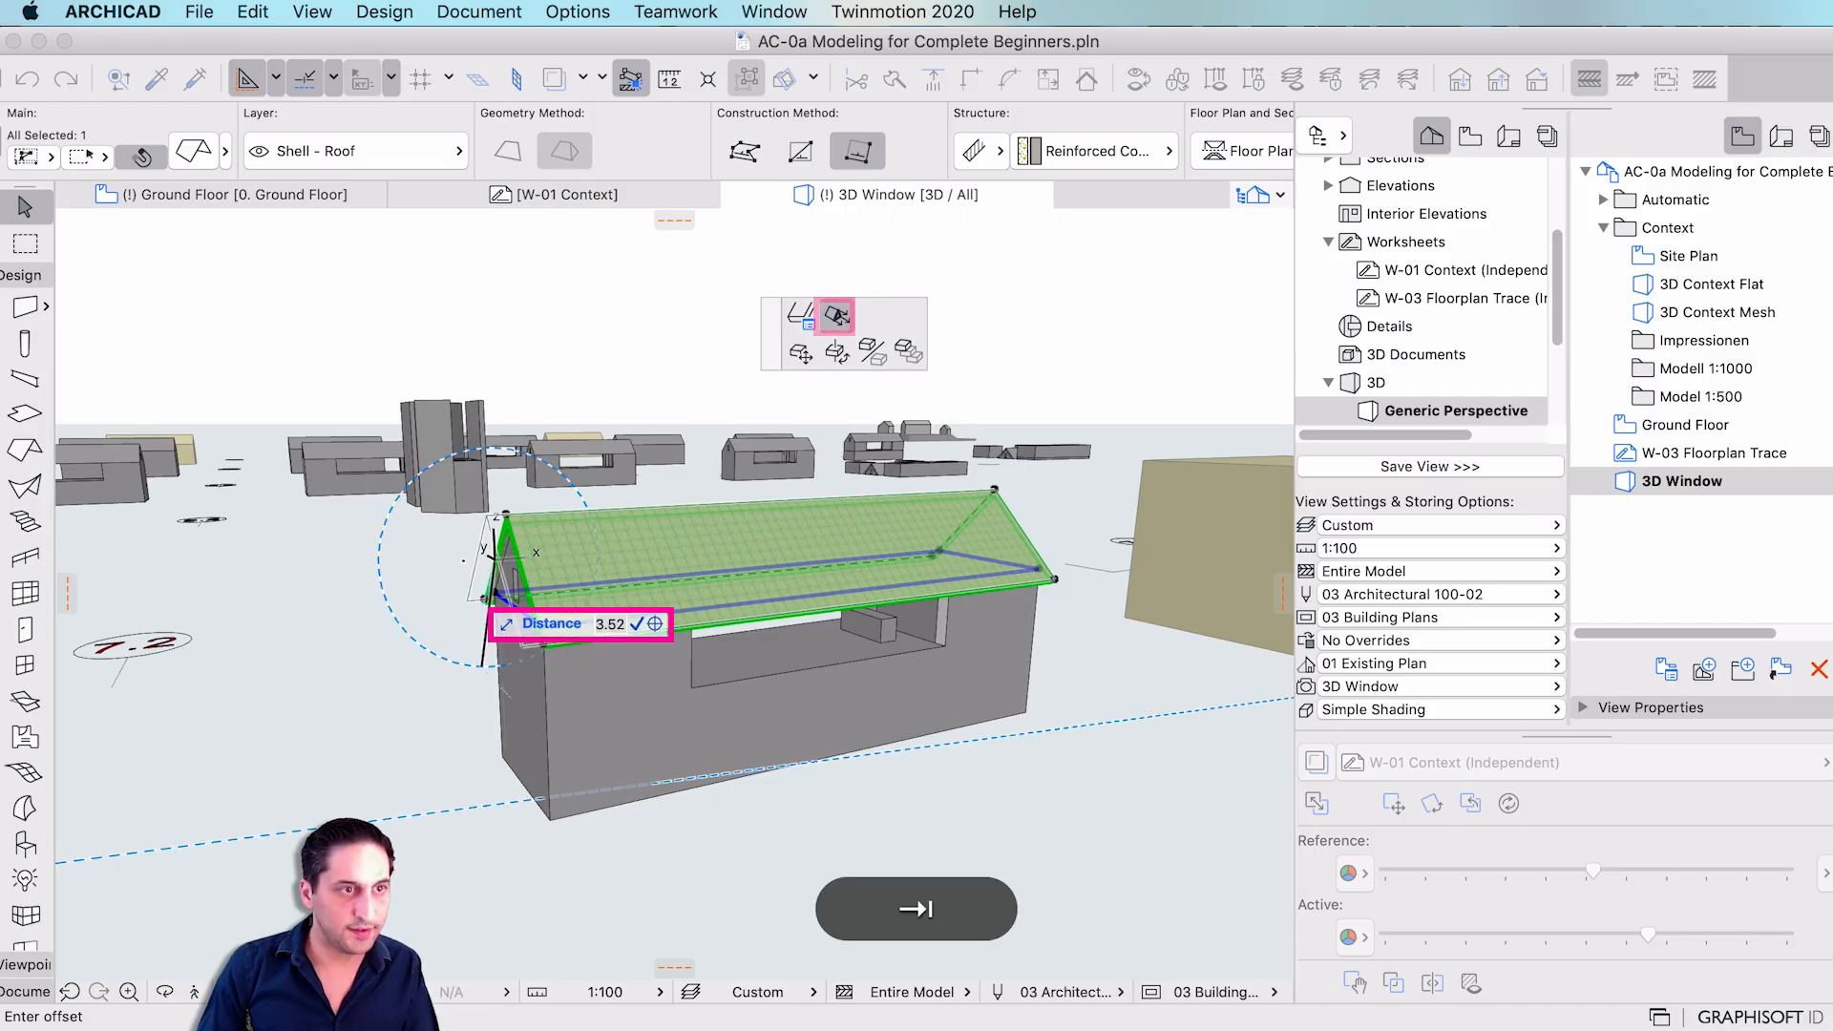
pyautogui.press('Return')
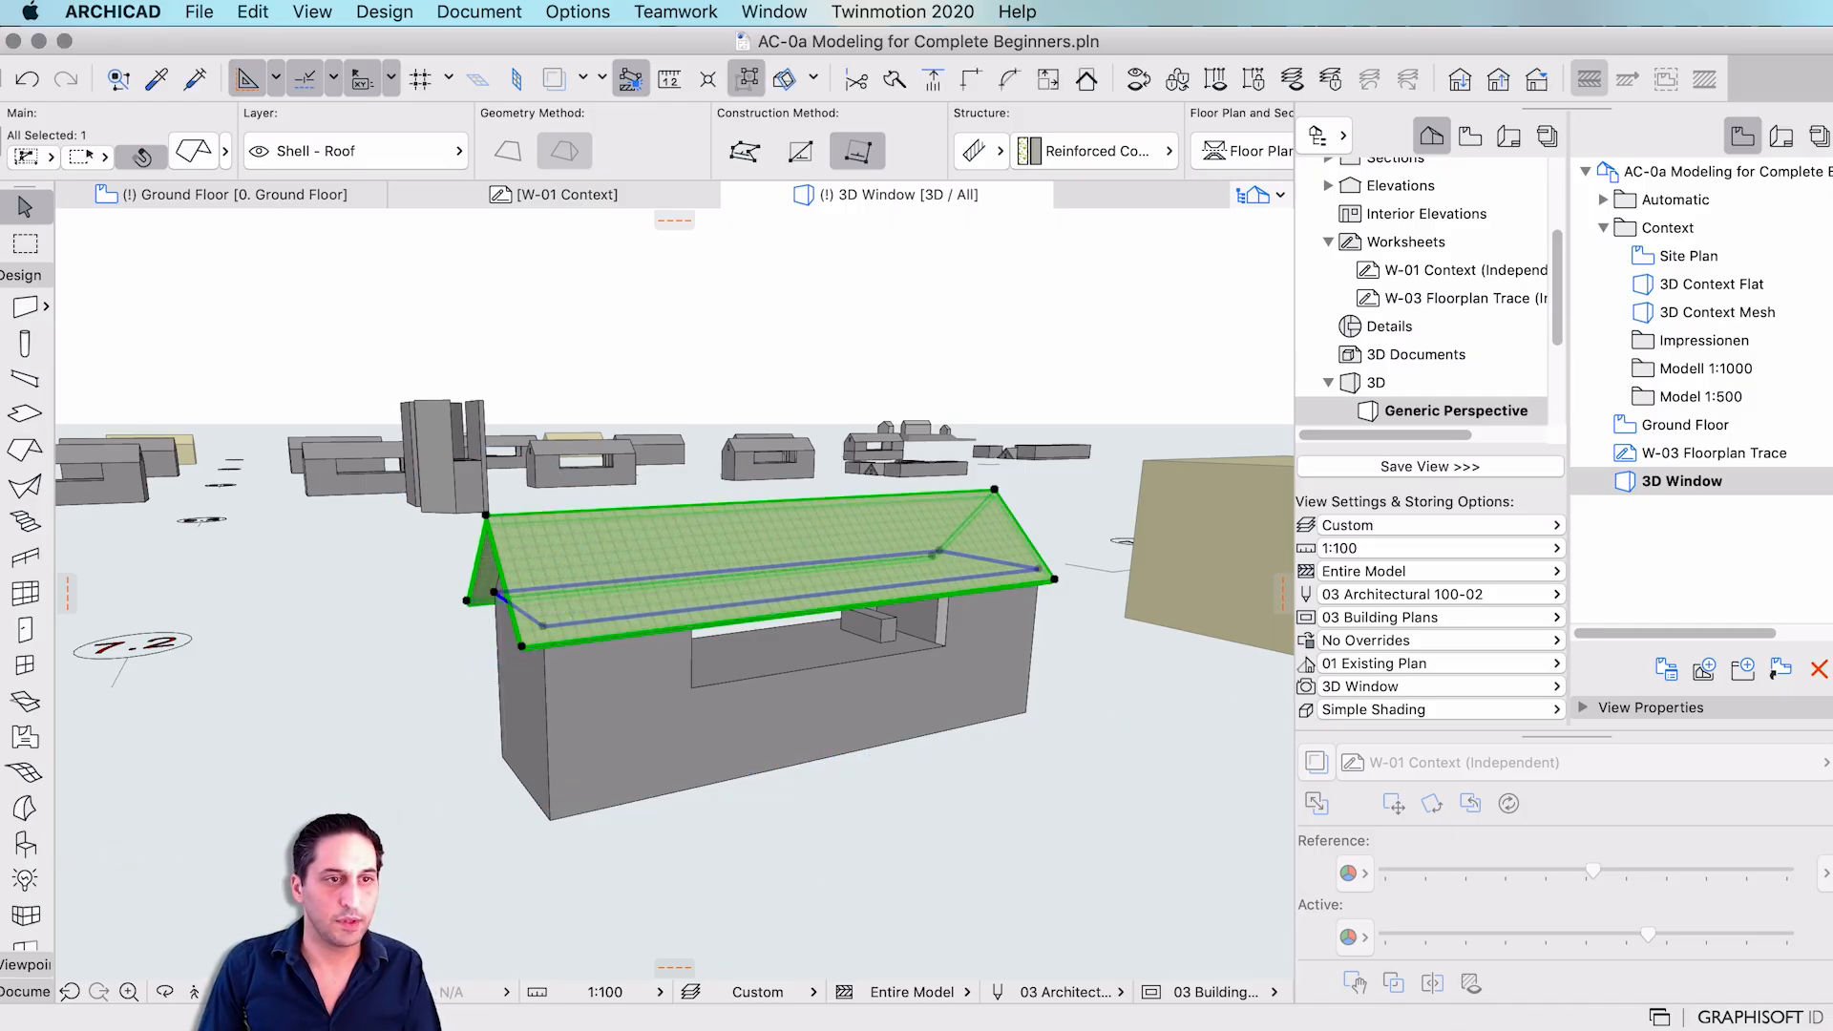
pyautogui.click(1023, 530)
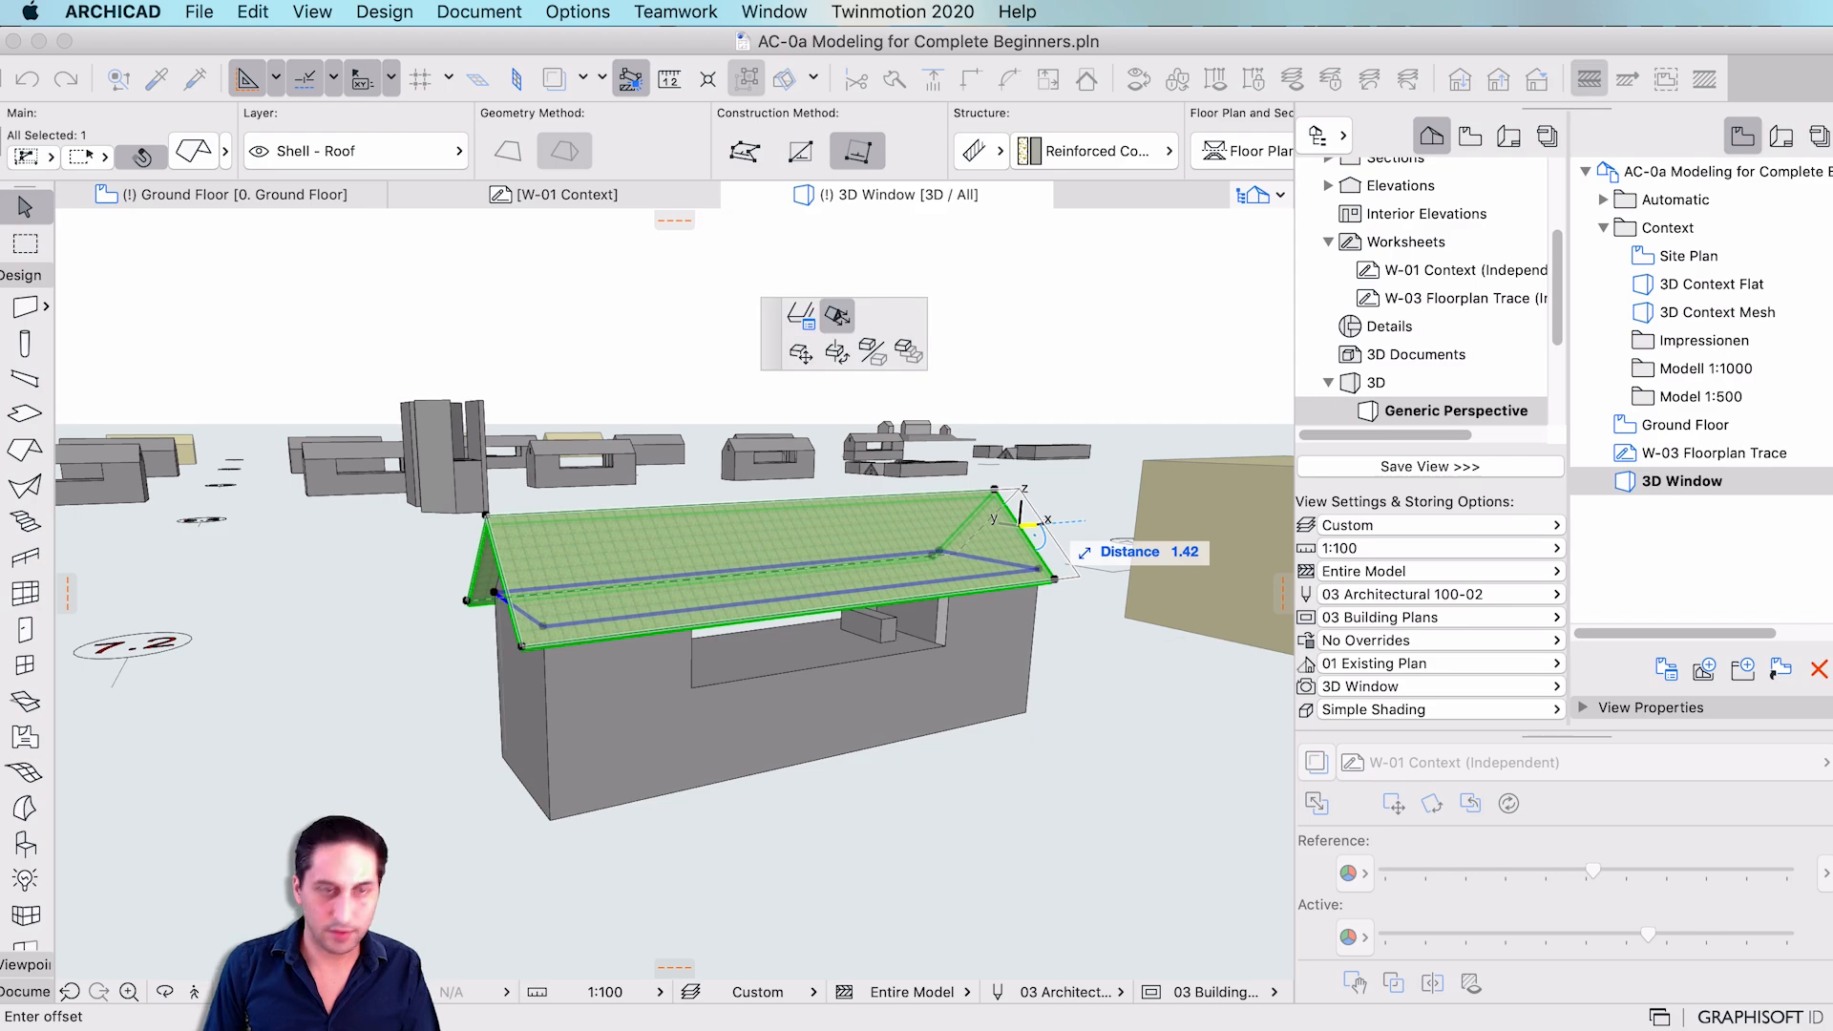
pyautogui.write('0')
pyautogui.press('Escape')
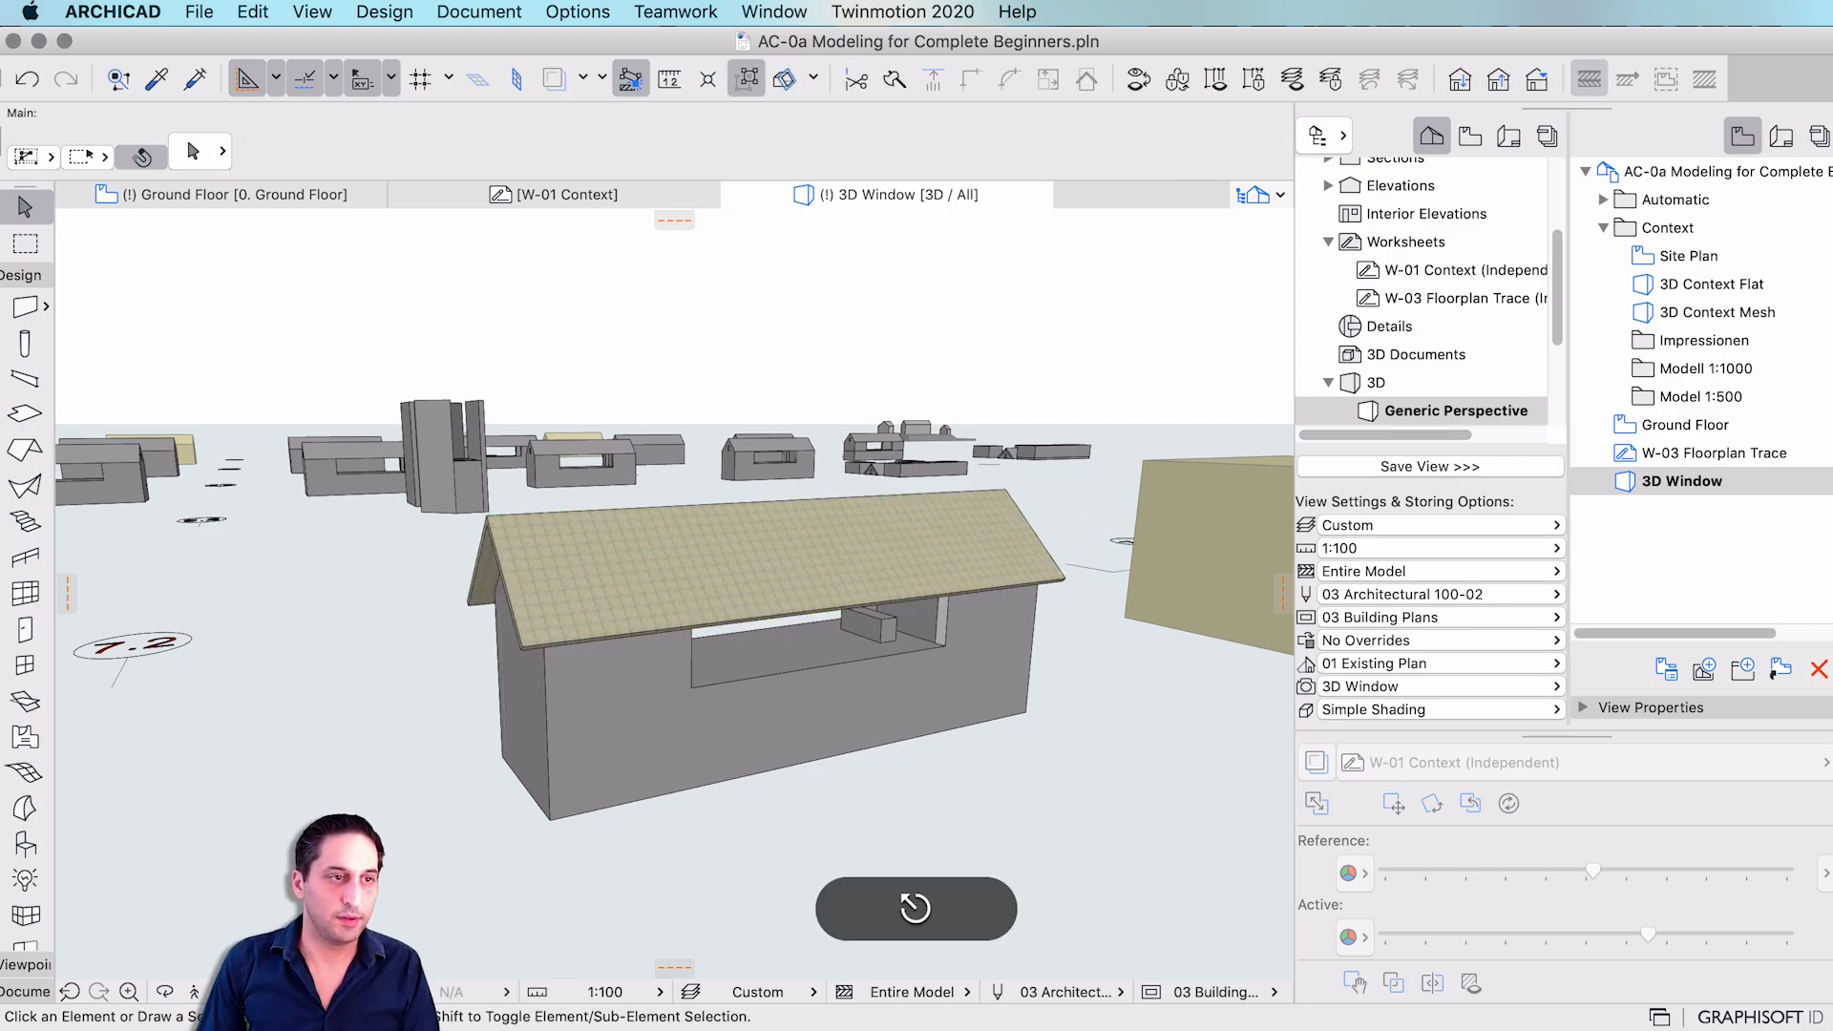
# - Check the structure settings of the house's slab, long wall and roof by selecting each in turn
pyautogui.click(749, 569)
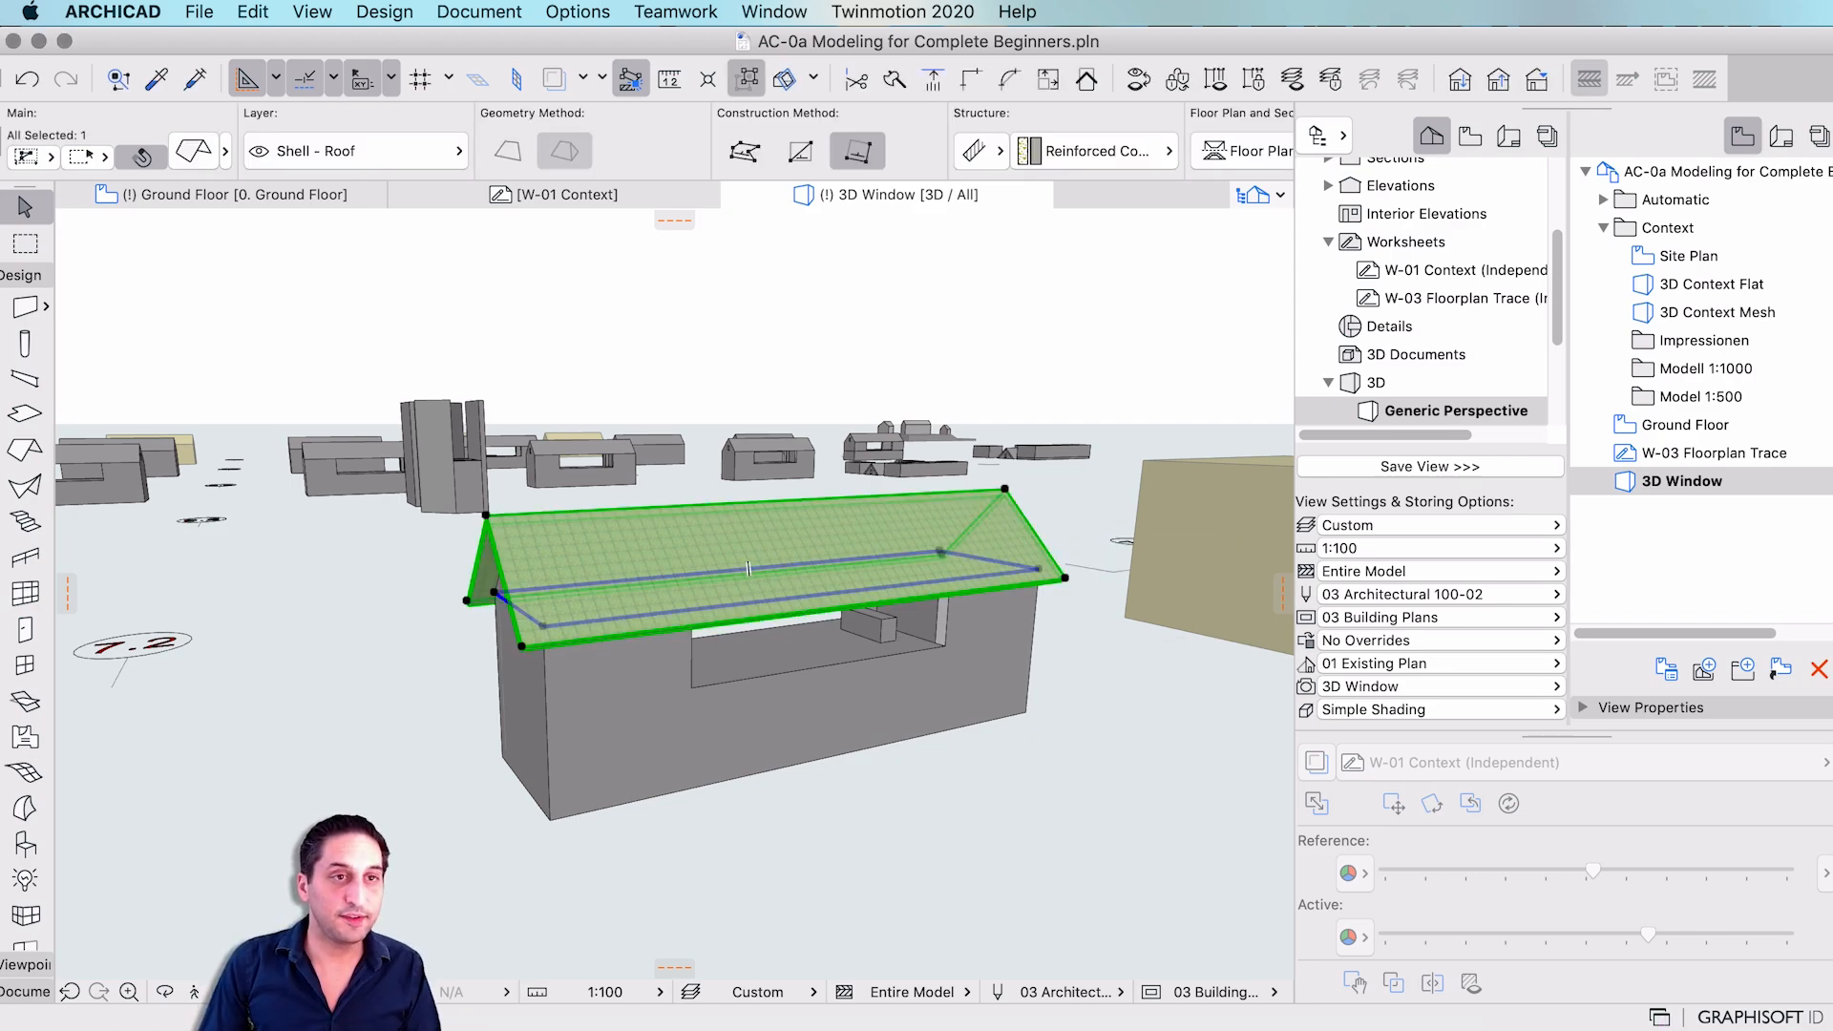
pyautogui.click(827, 676)
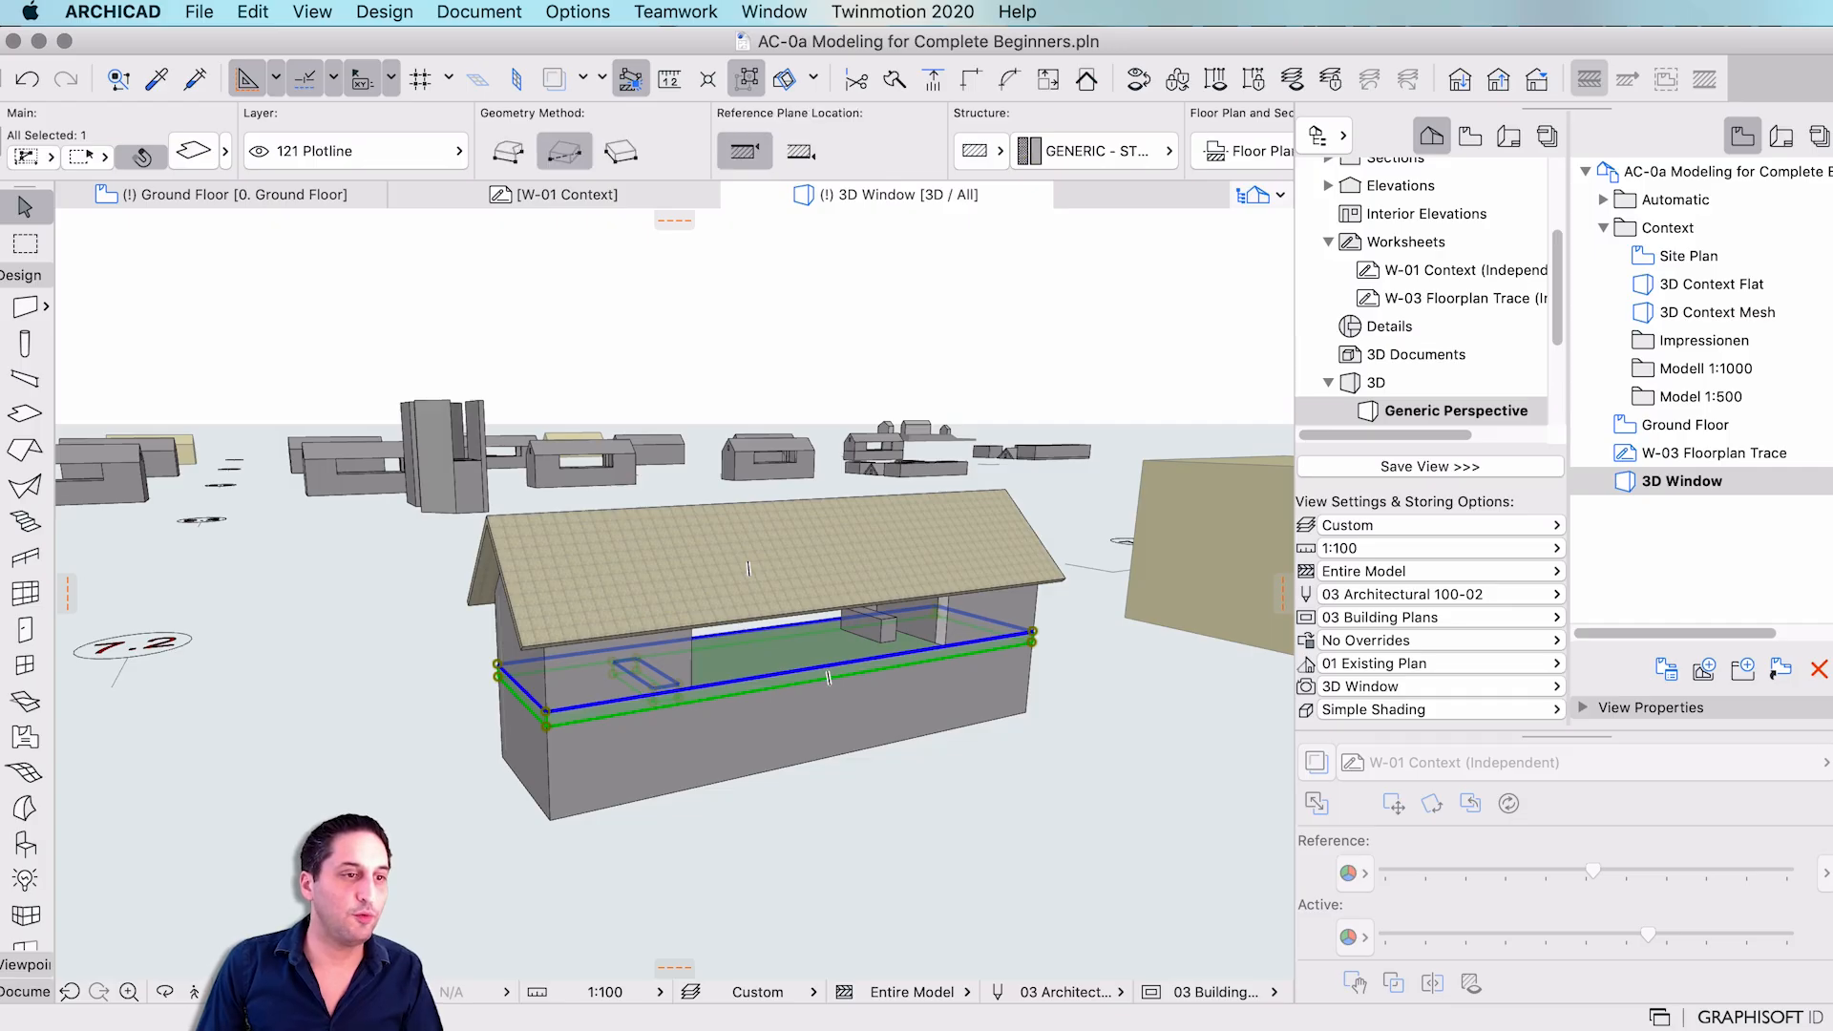
pyautogui.click(827, 676)
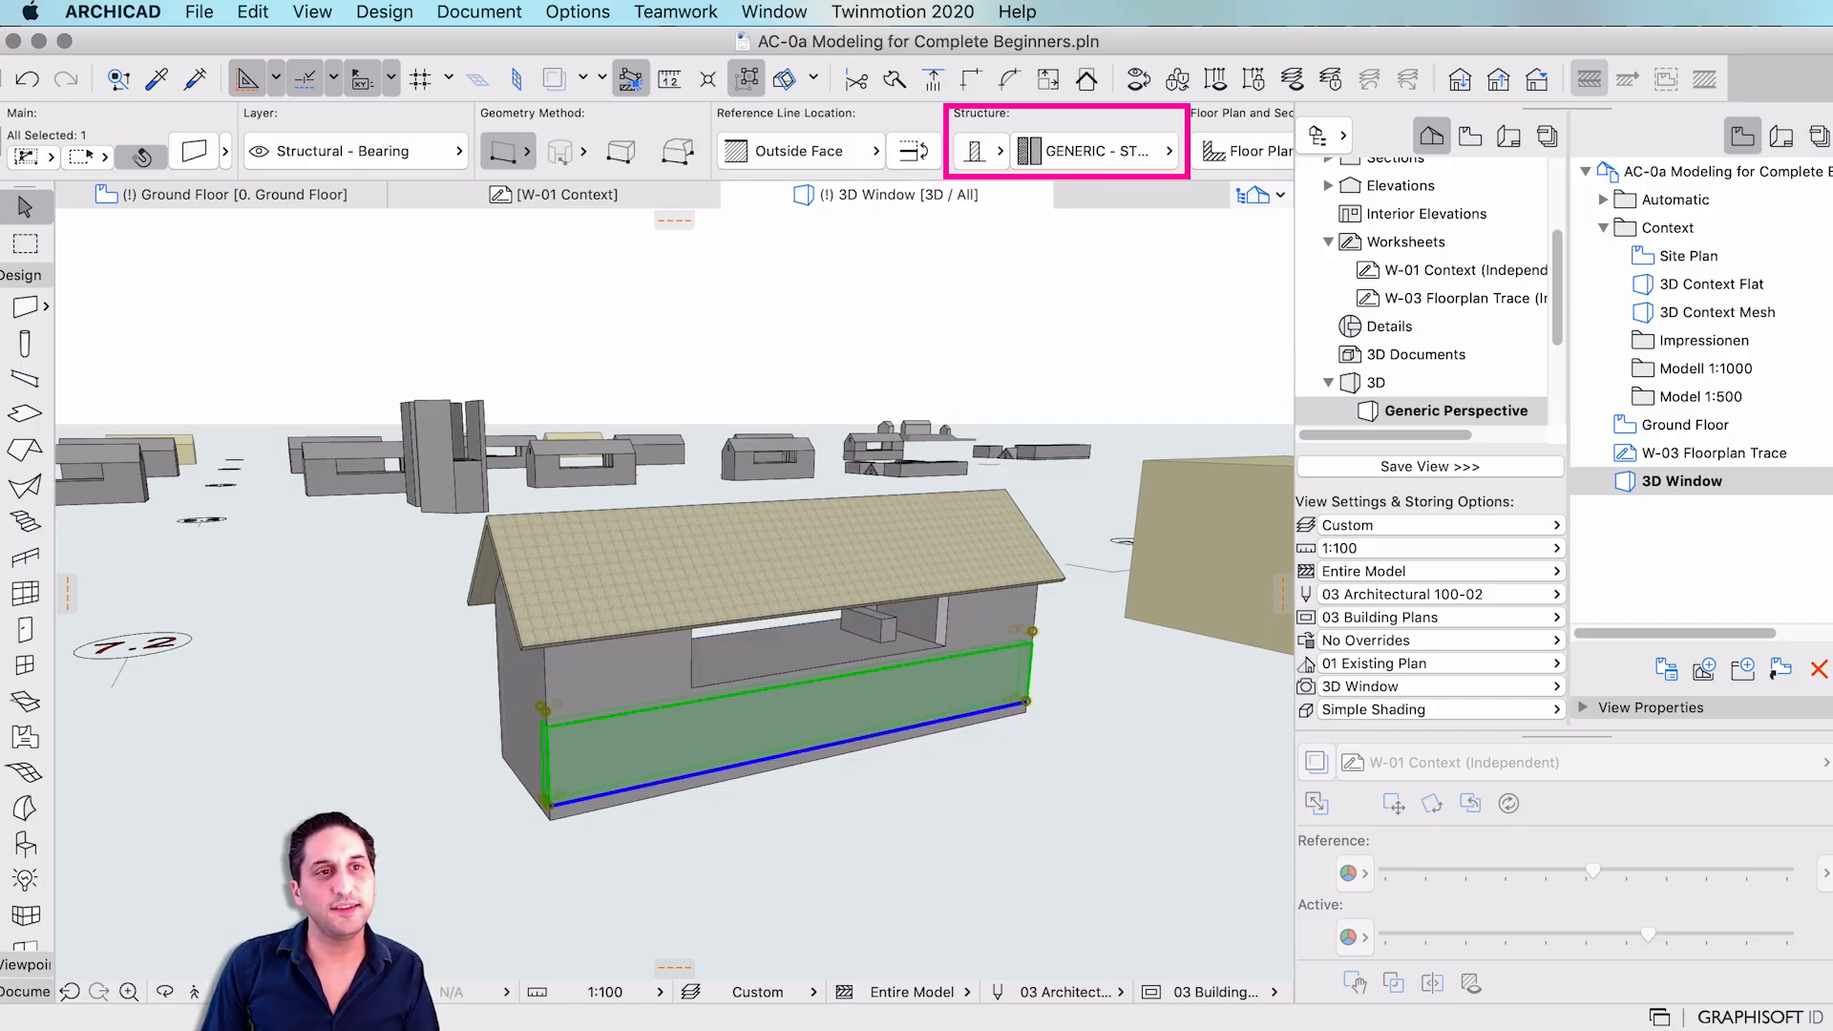
pyautogui.click(812, 571)
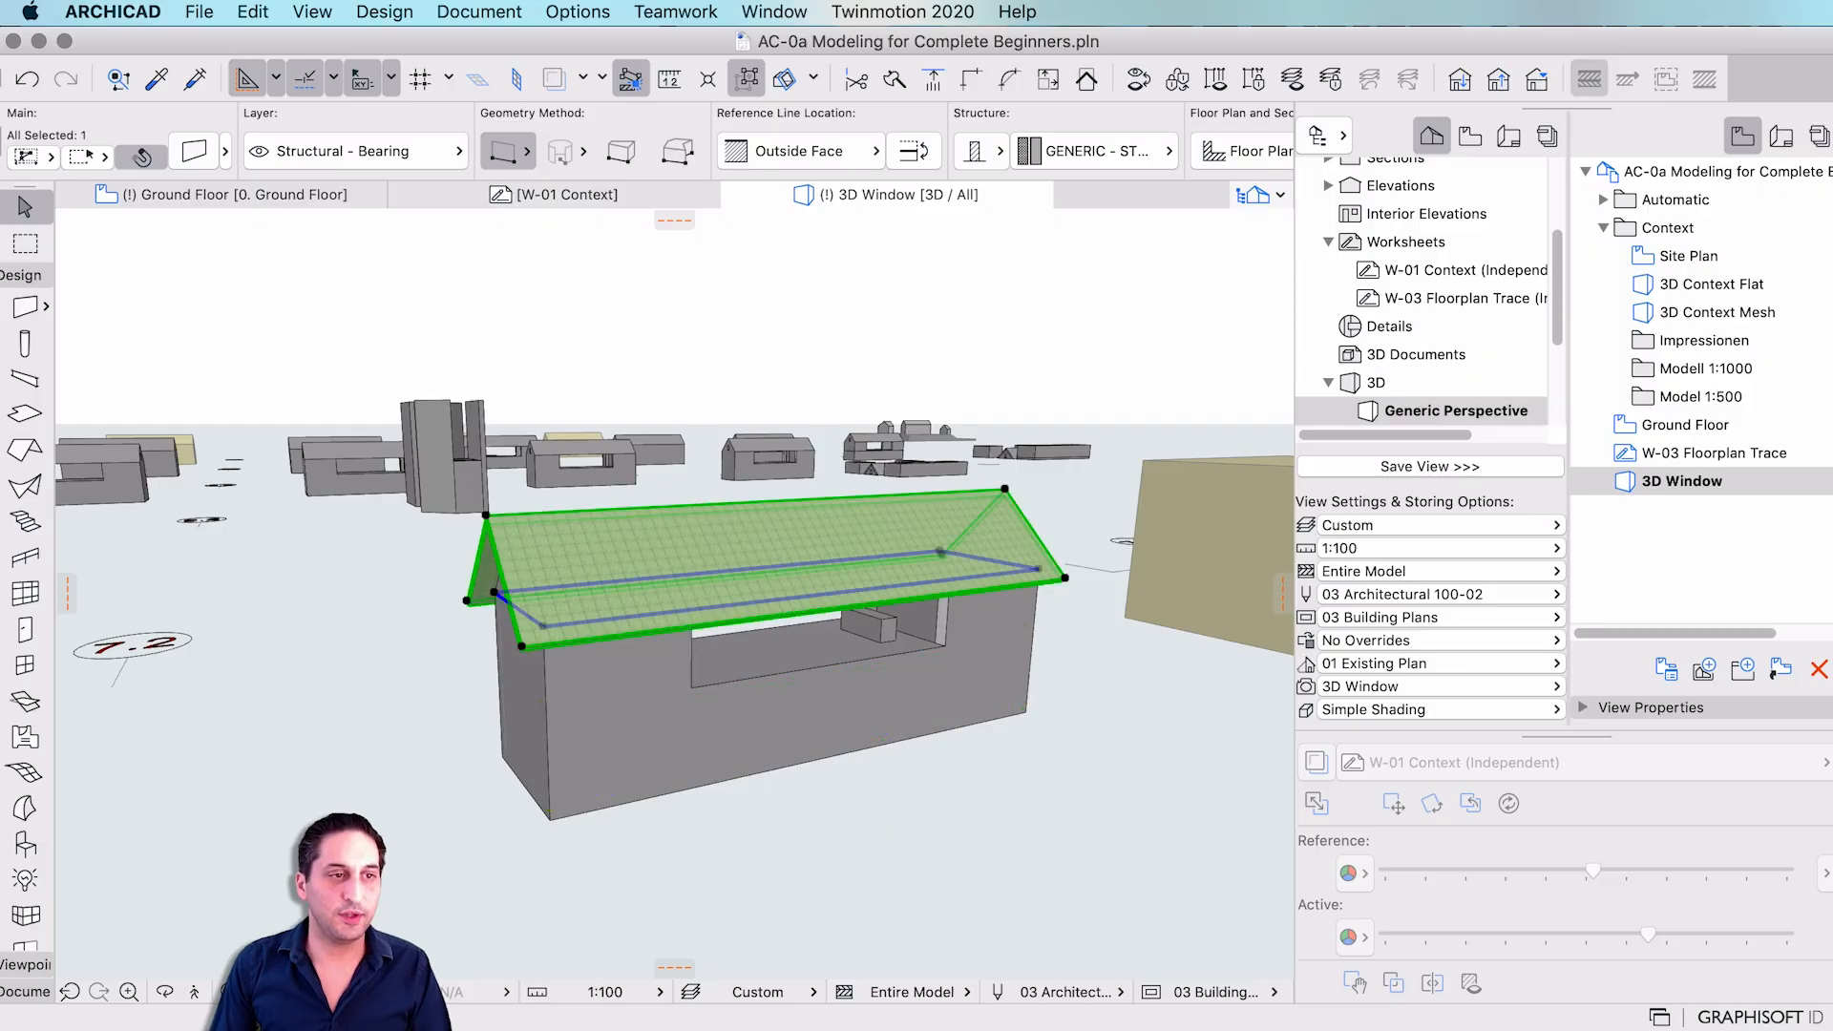
# - Check the roof's structure settings and examine the neighbouring houses, including the structural wall of the adjacent roofed house
pyautogui.click(1098, 150)
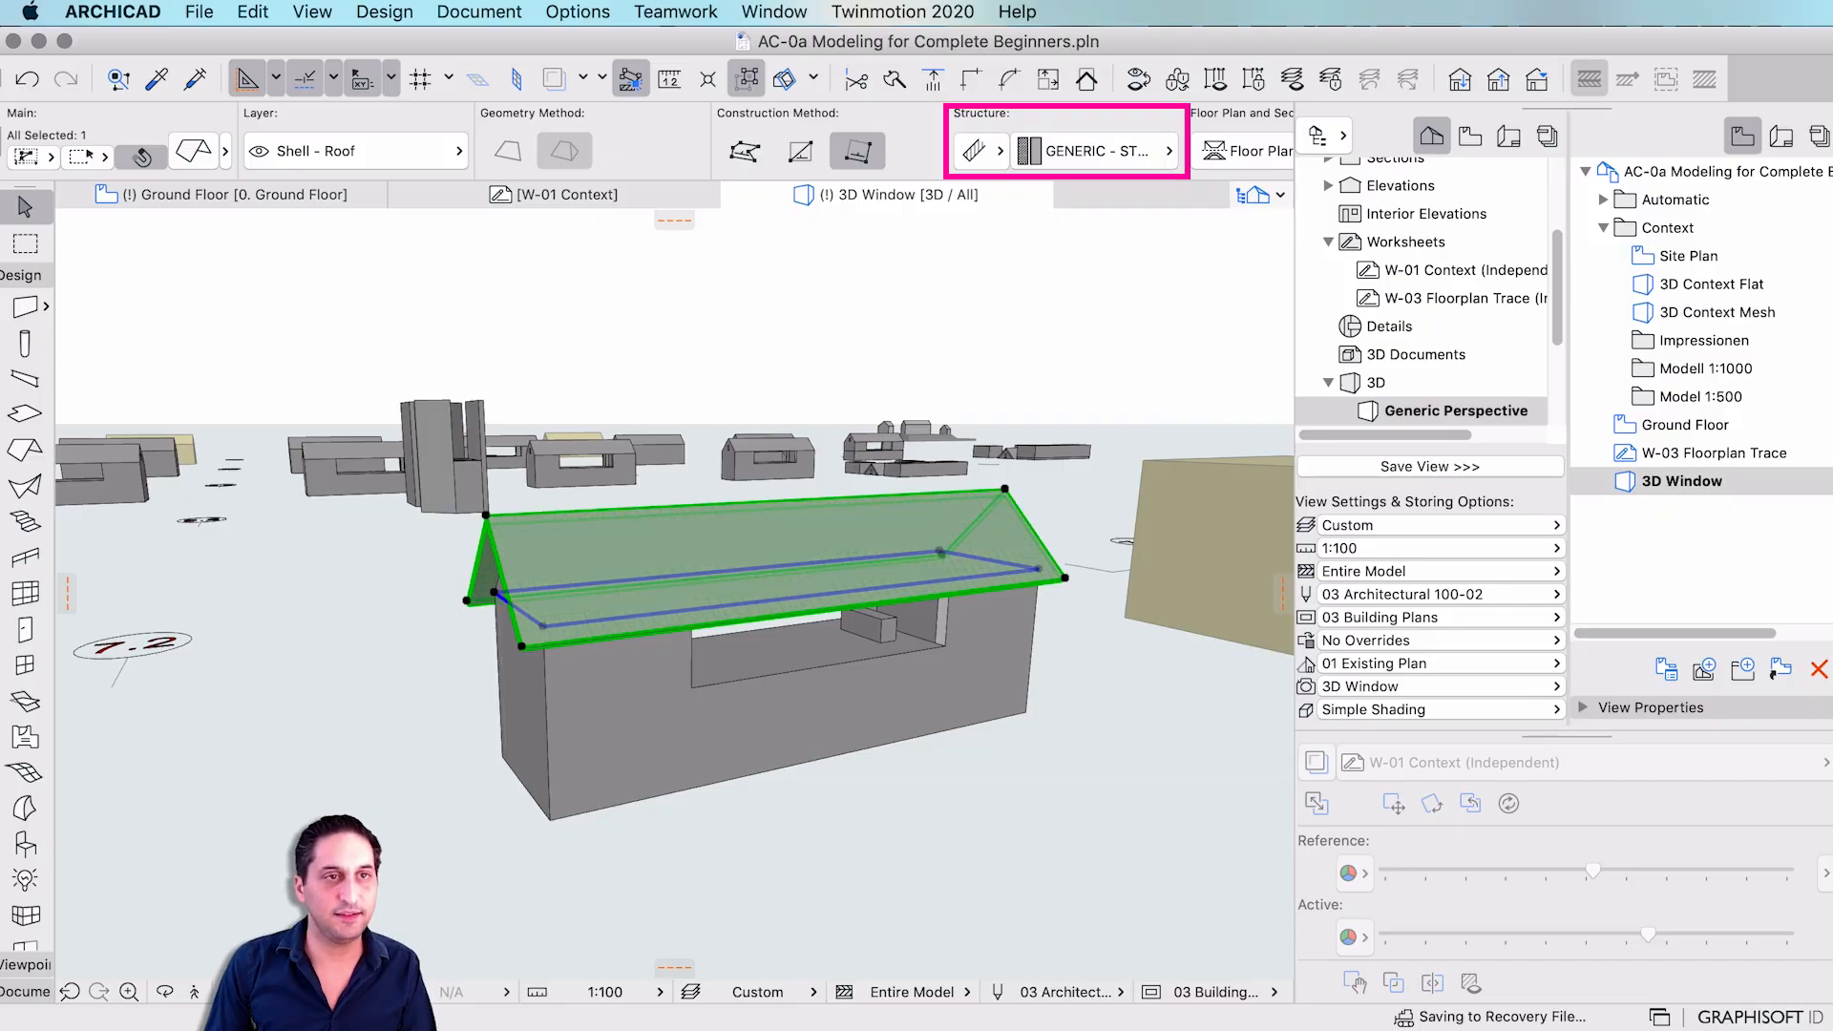
pyautogui.press('Escape')
pyautogui.scroll(-5, 607, 712)
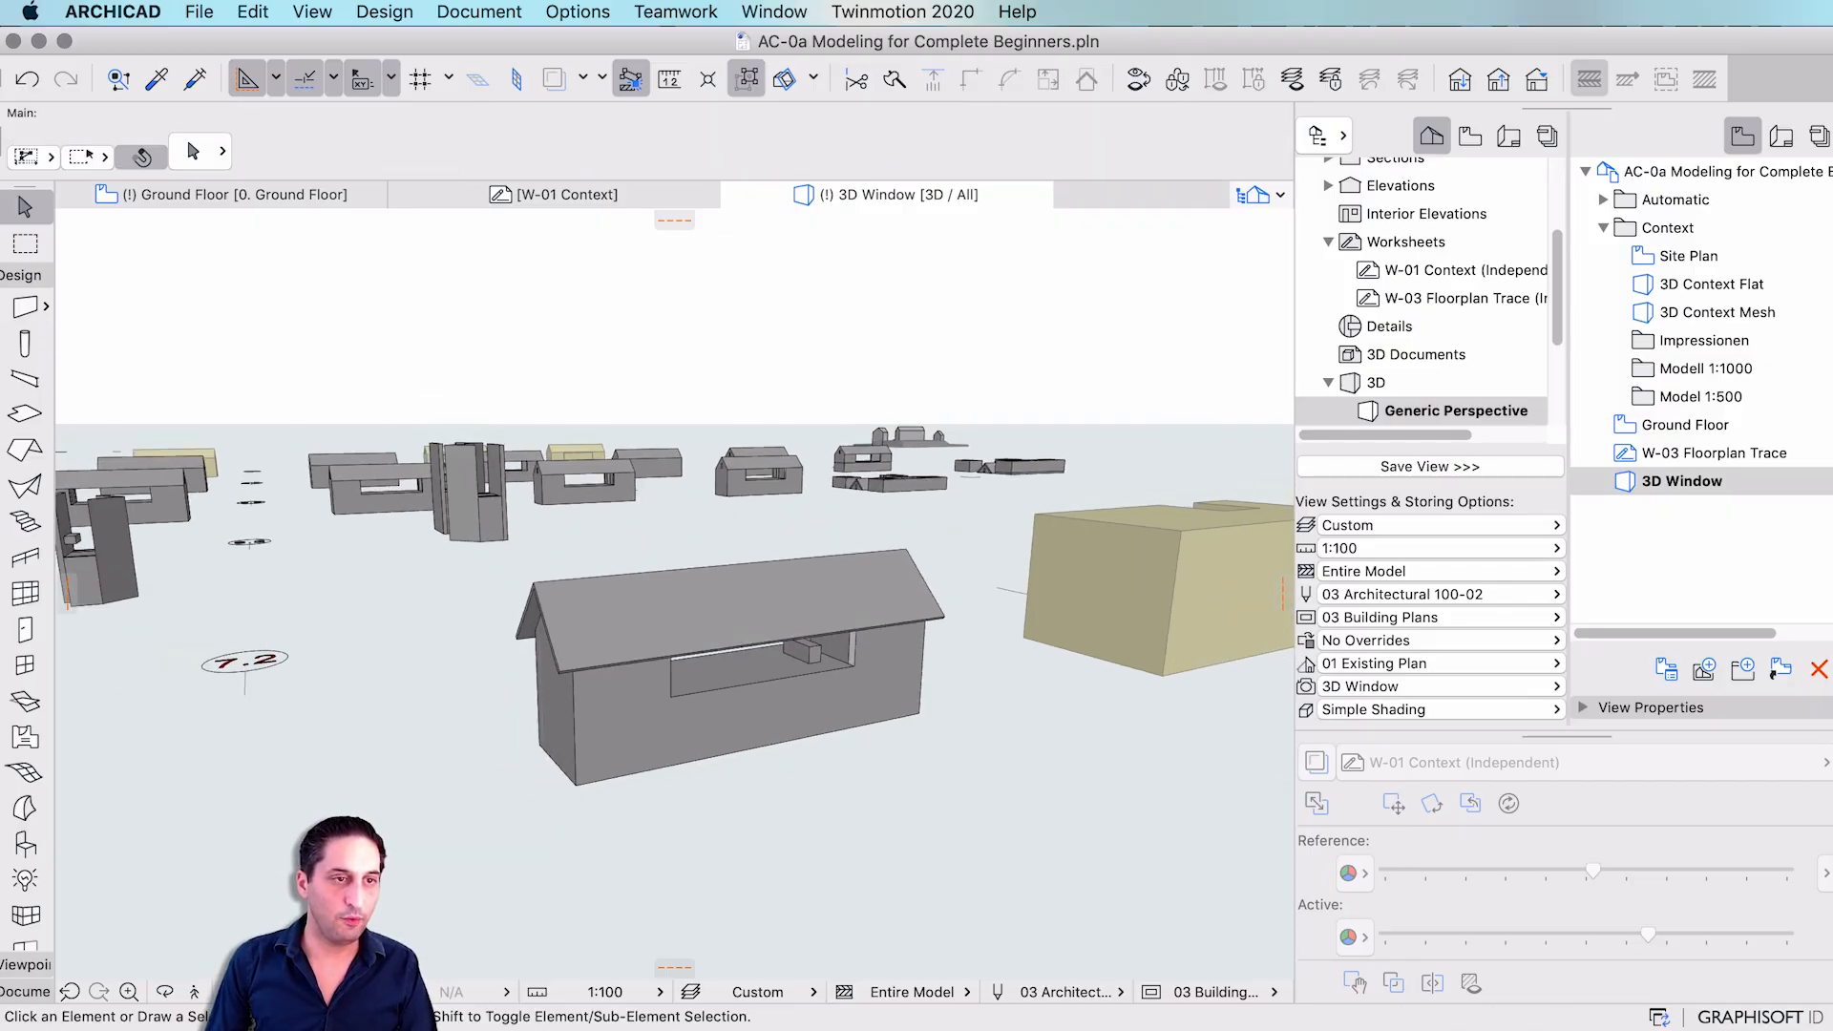
pyautogui.keyDown('shift'); pyautogui.moveTo(668, 573); pyautogui.dragTo(143, 420, button='middle'); pyautogui.keyUp('shift')
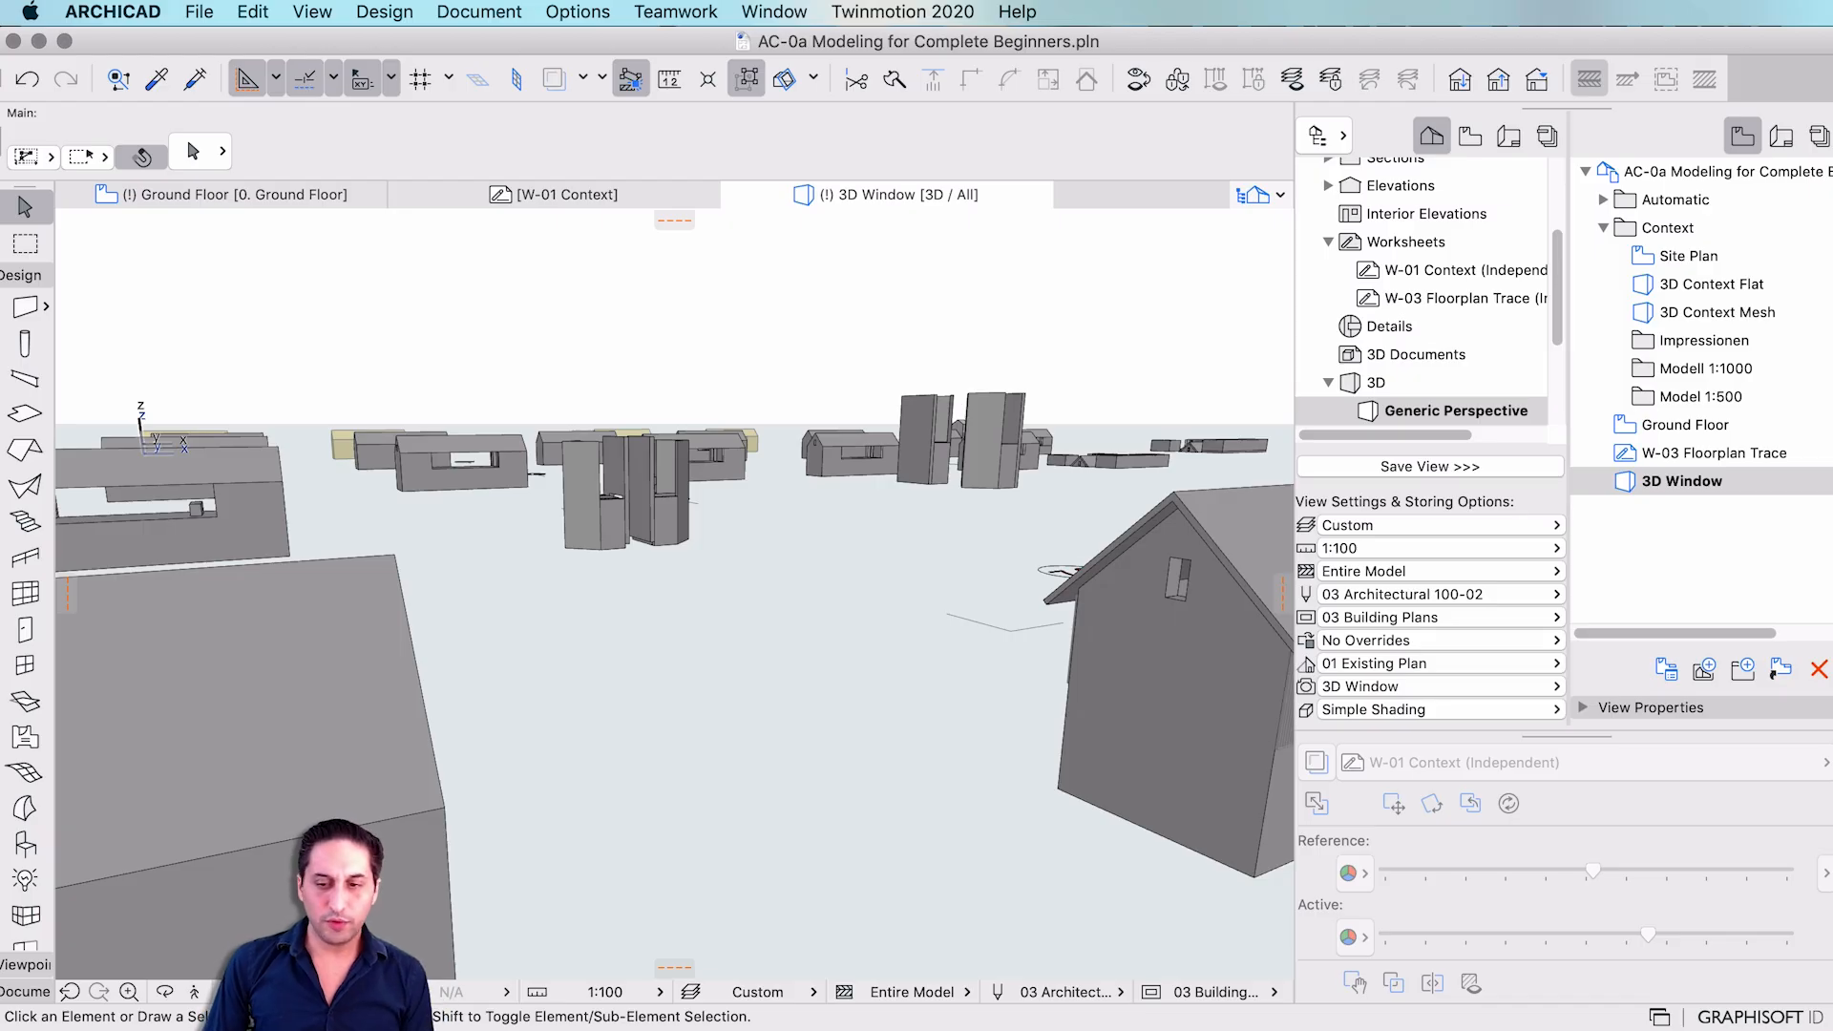
pyautogui.scroll(-5, 668, 572)
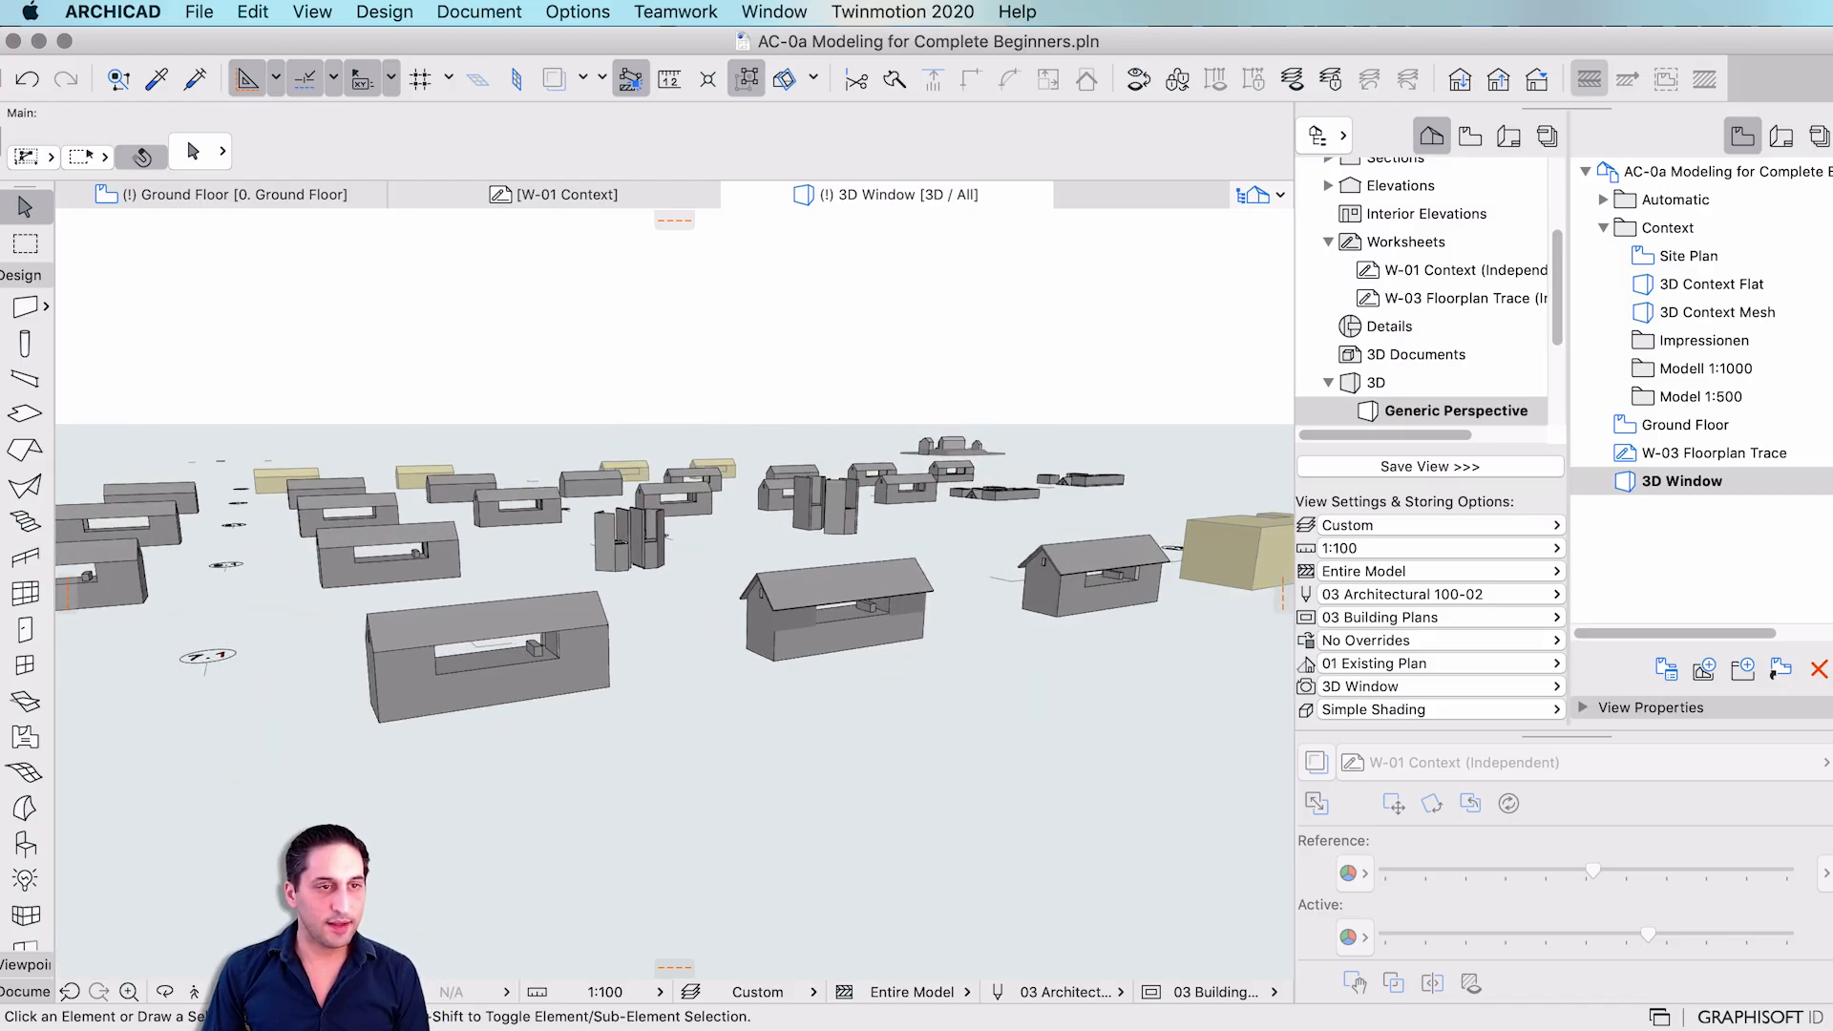
pyautogui.scroll(4, 456, 683)
pyautogui.click(456, 684)
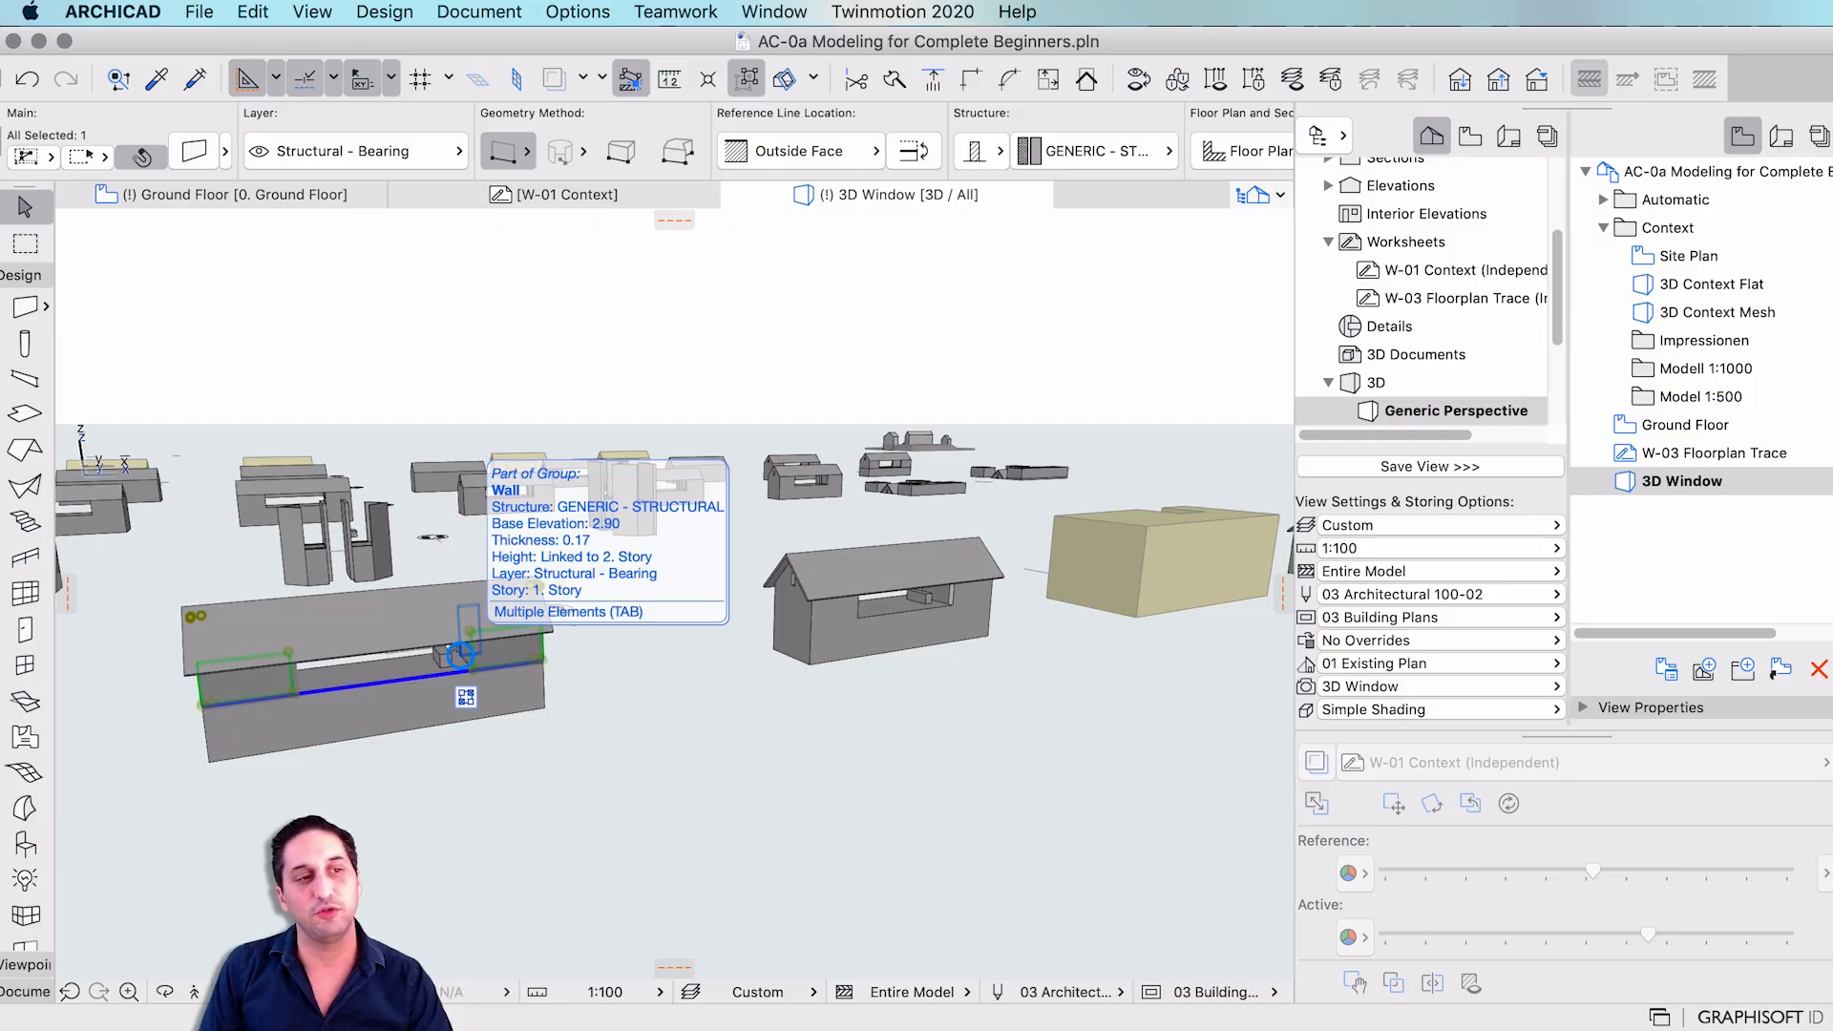
pyautogui.press('Escape')
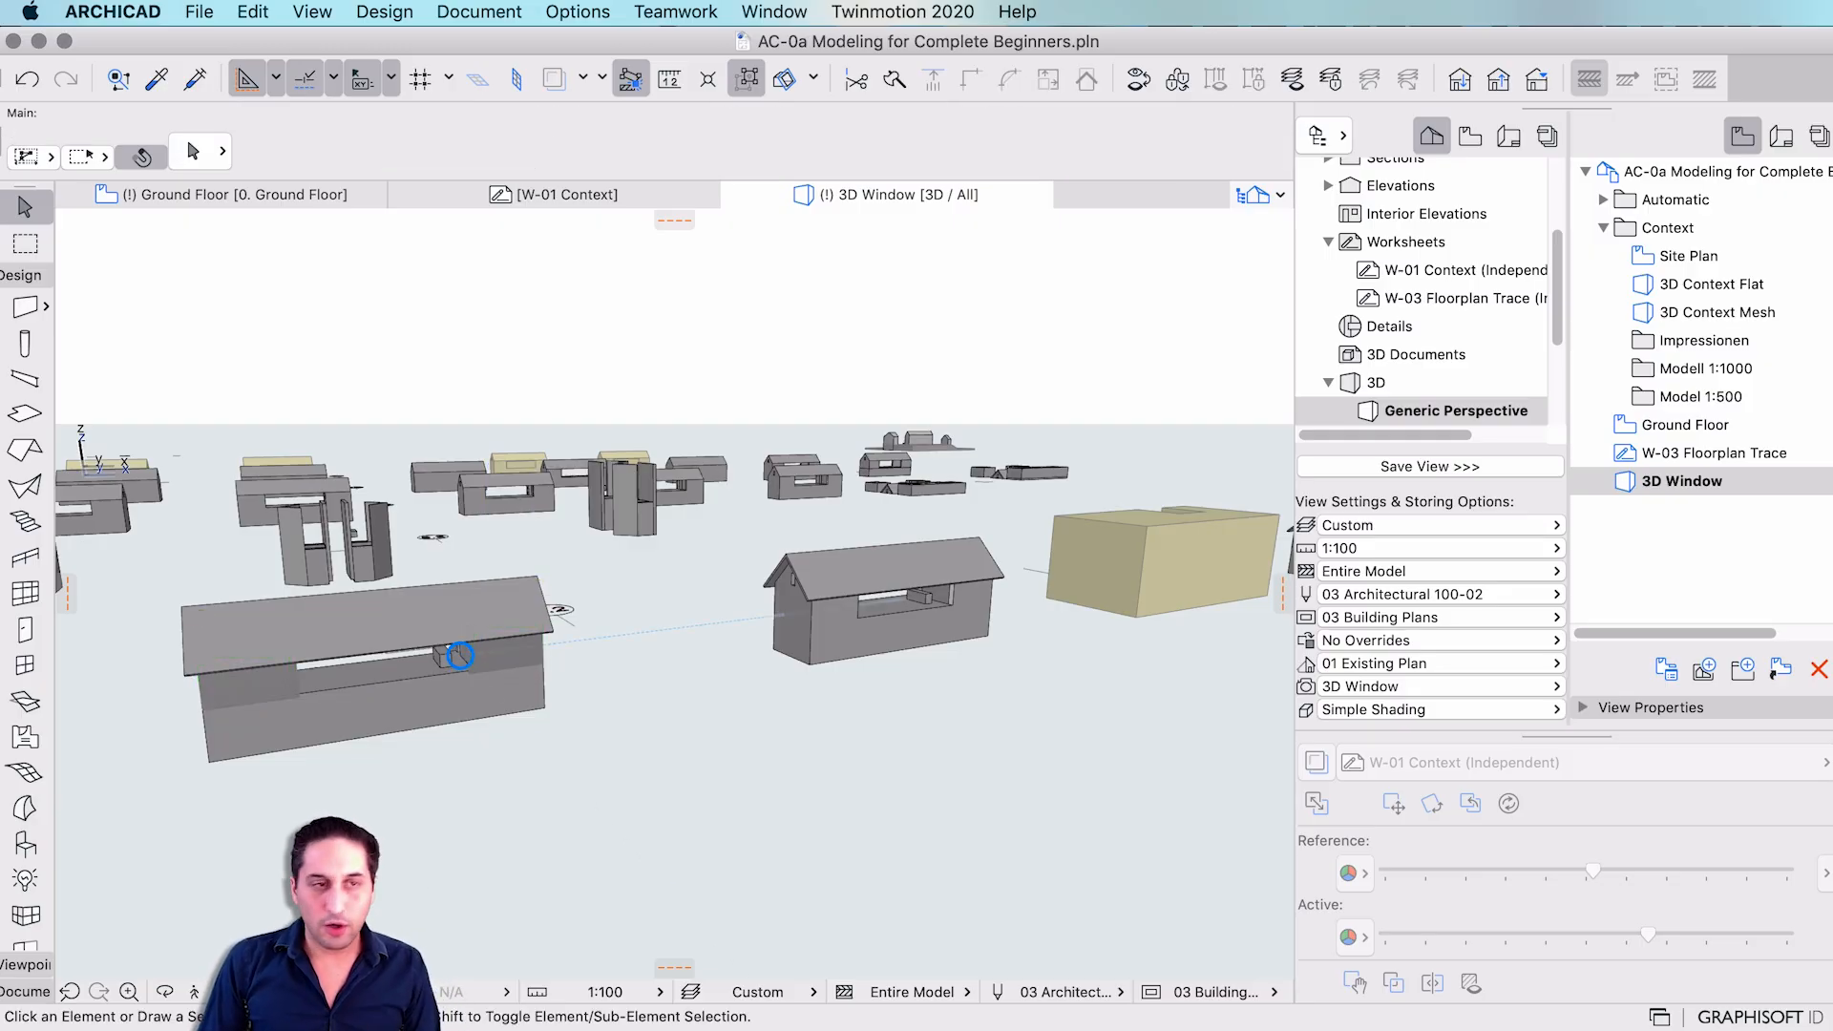
# - Open the 1. Story floor plan with the trace reference switched off
pyautogui.press('F2')
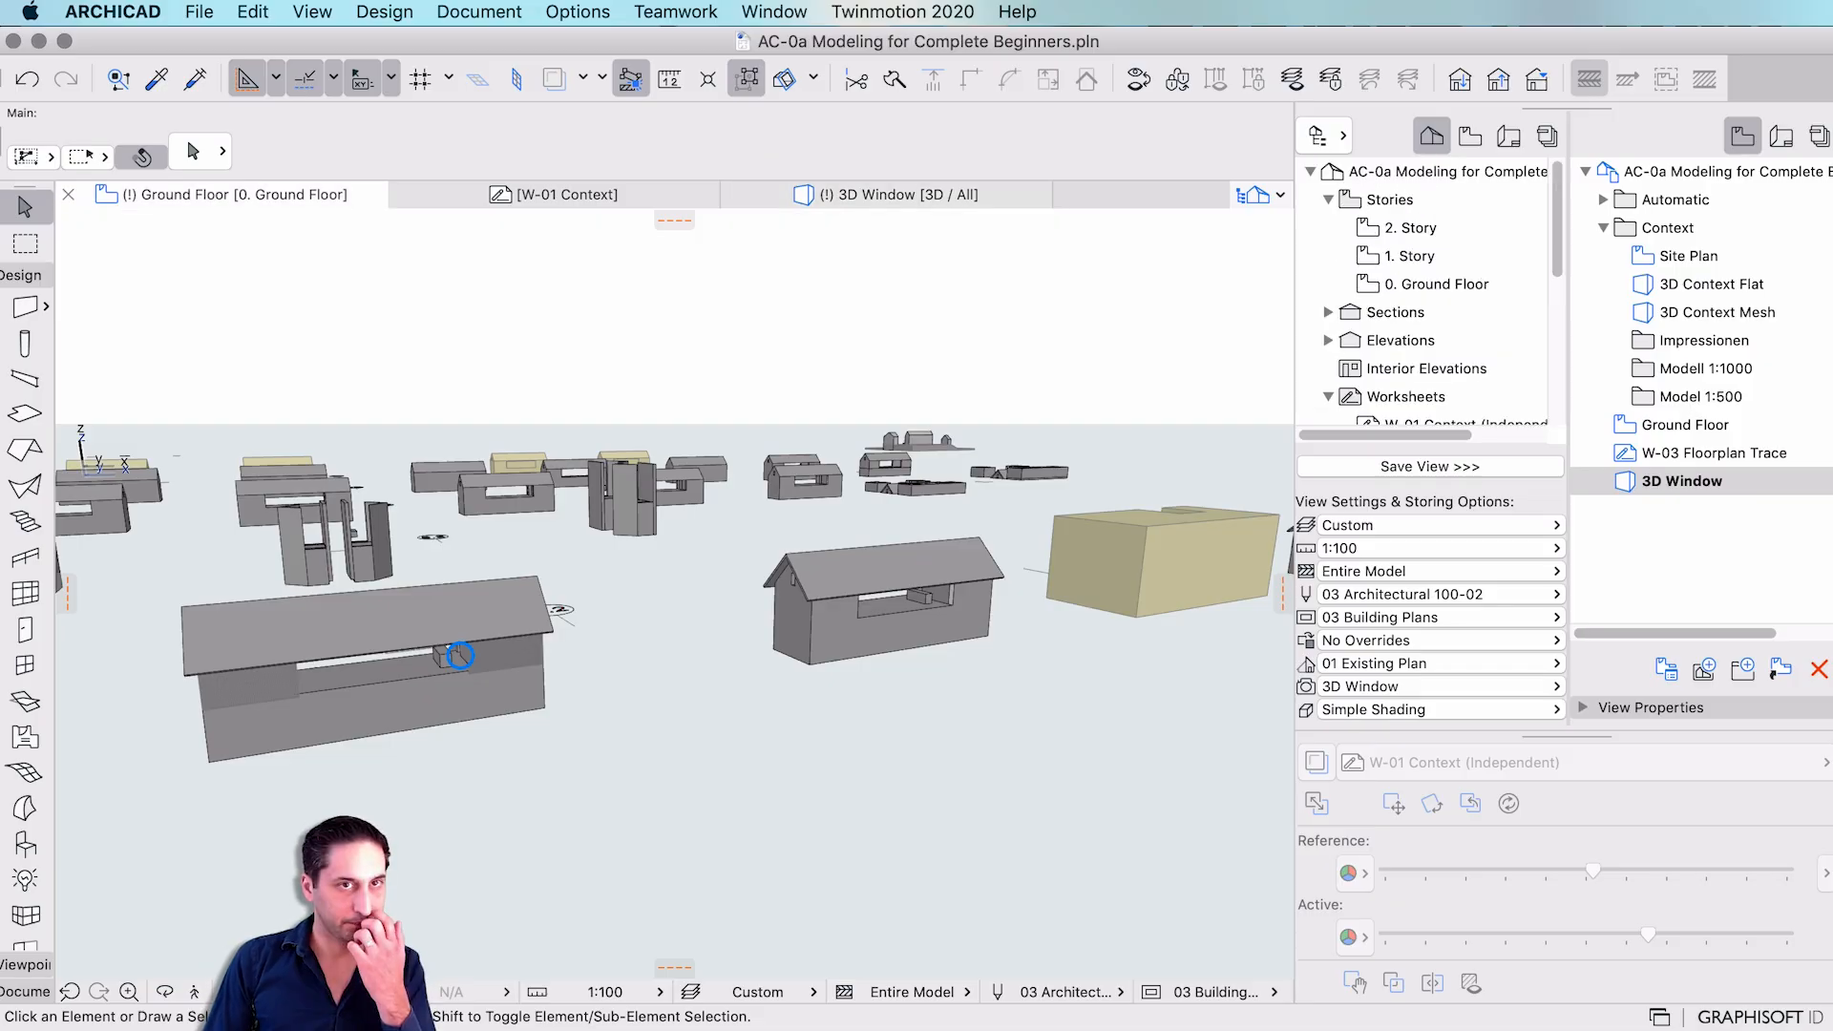
pyautogui.press('super+Up')
pyautogui.press('super+alt+F2')
pyautogui.click(1316, 804)
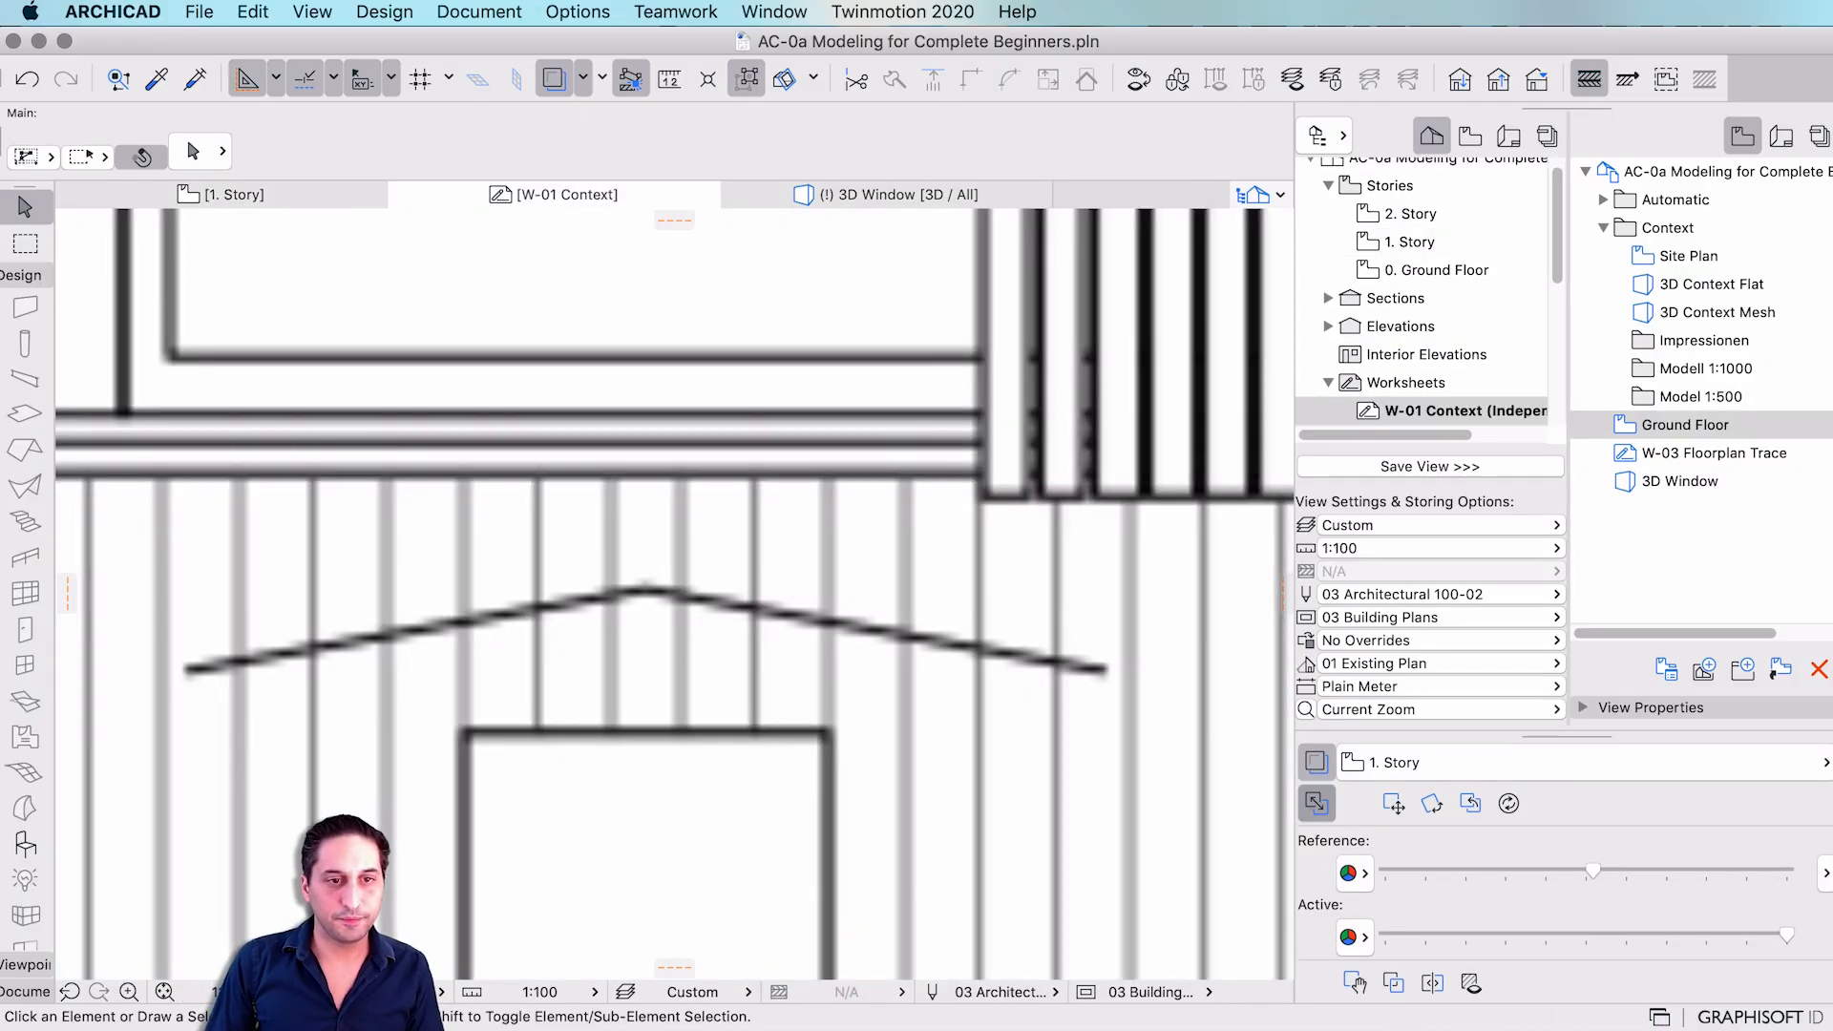
pyautogui.click(1317, 763)
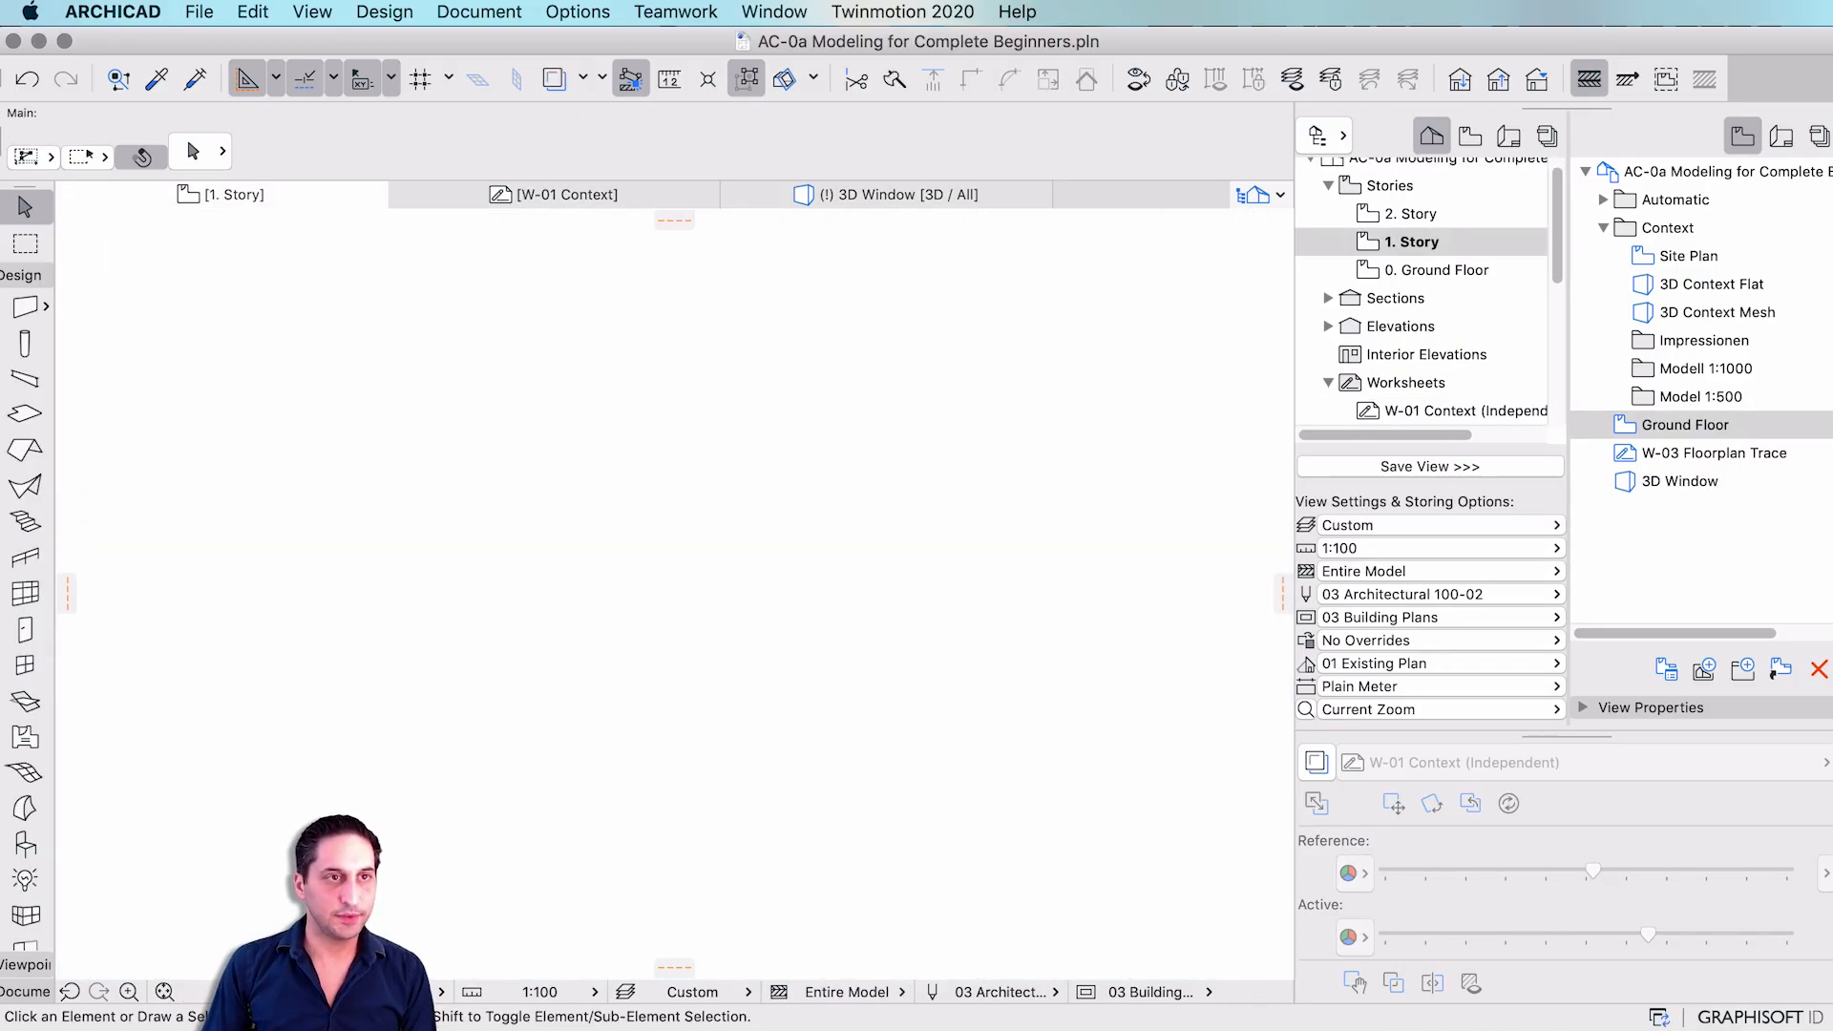
pyautogui.press('Escape')
pyautogui.middleClick(706, 512)
pyautogui.middleClick(707, 511)
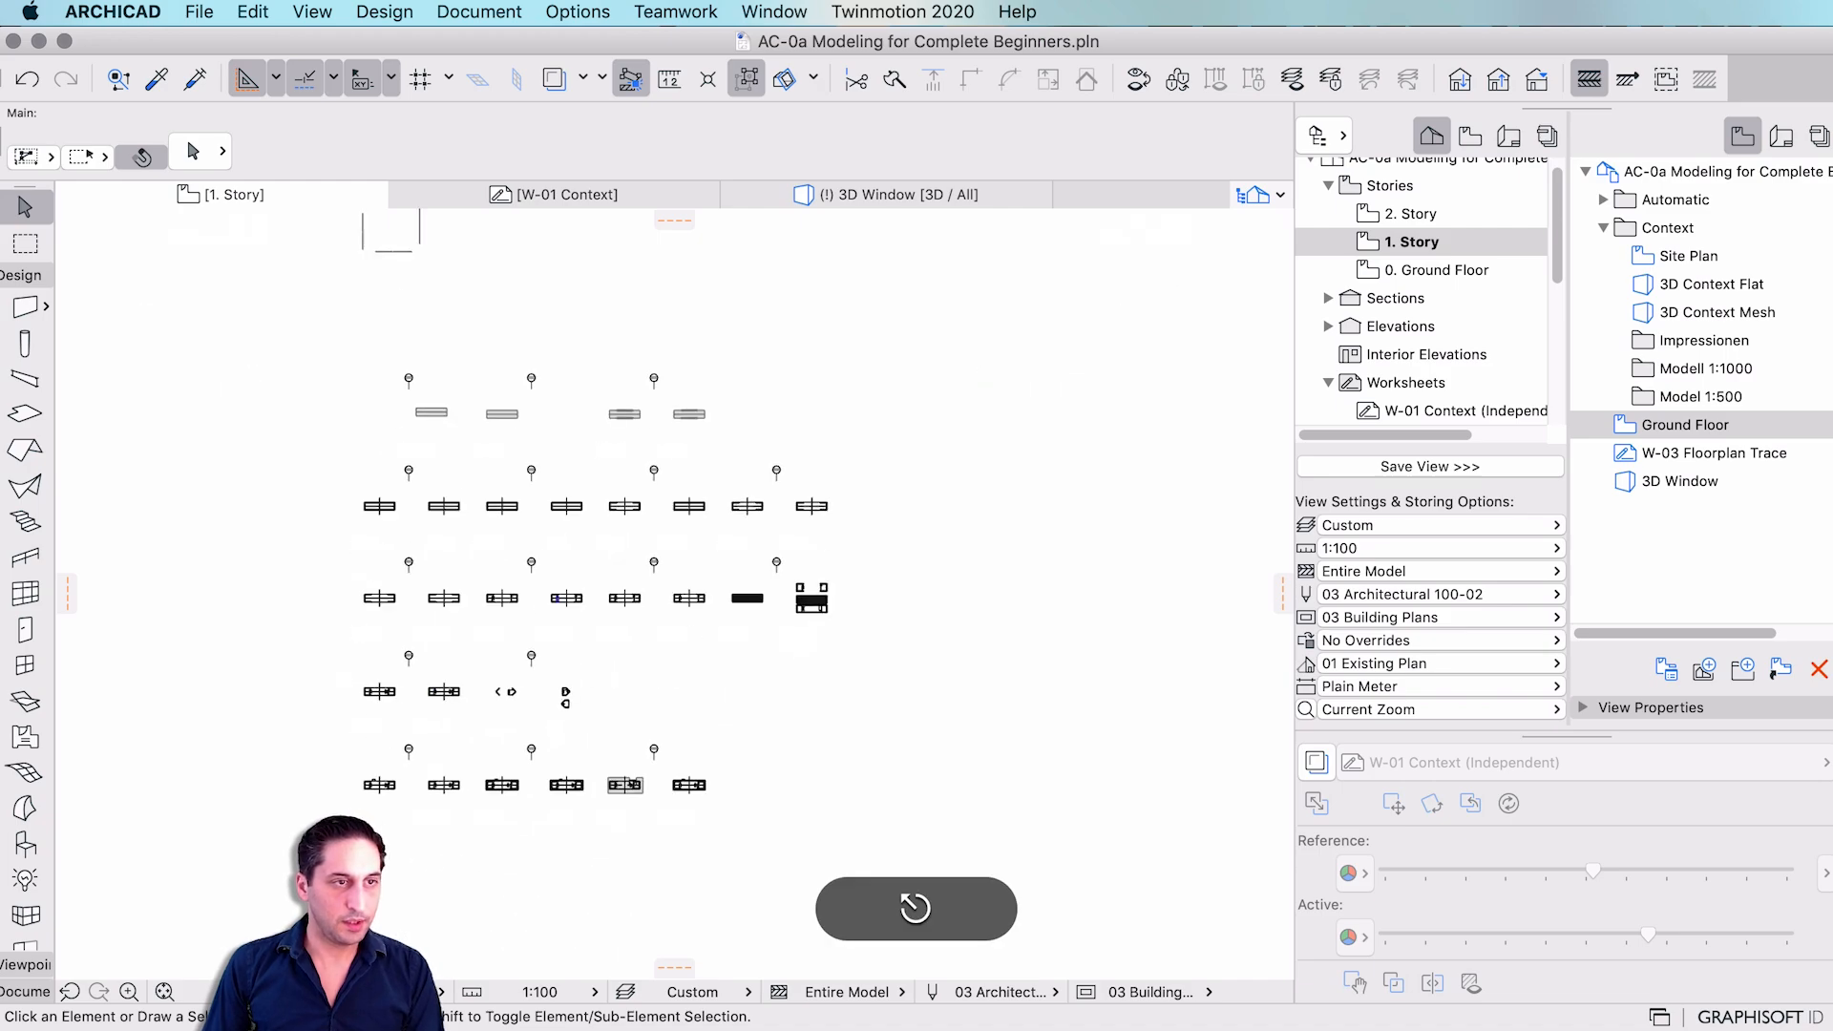
# - Draw a wall with the existing 0.50 thick long wall's settings along the house's lower outer face, from the right corner to the left corner
pyautogui.moveTo(592, 776); pyautogui.dragTo(649, 620, button='middle')
pyautogui.scroll(8, 650, 620)
pyautogui.scroll(4, 390, 621)
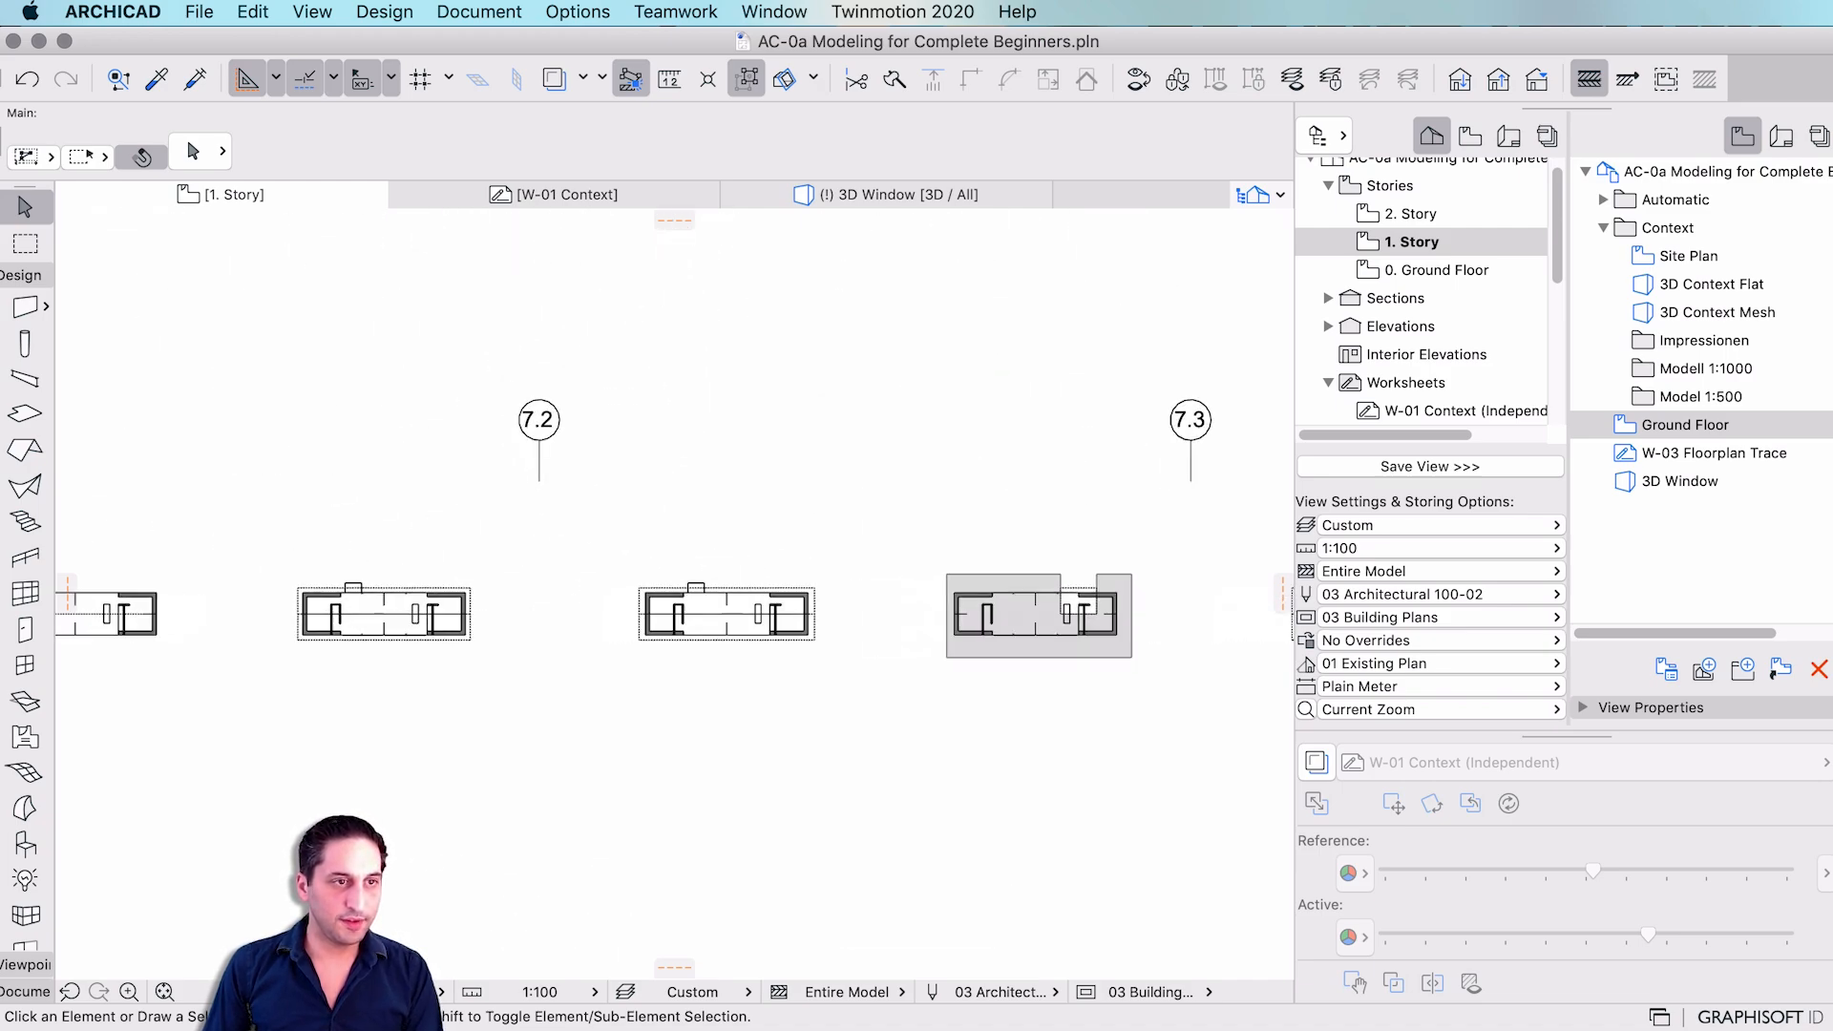
pyautogui.scroll(12, 701, 622)
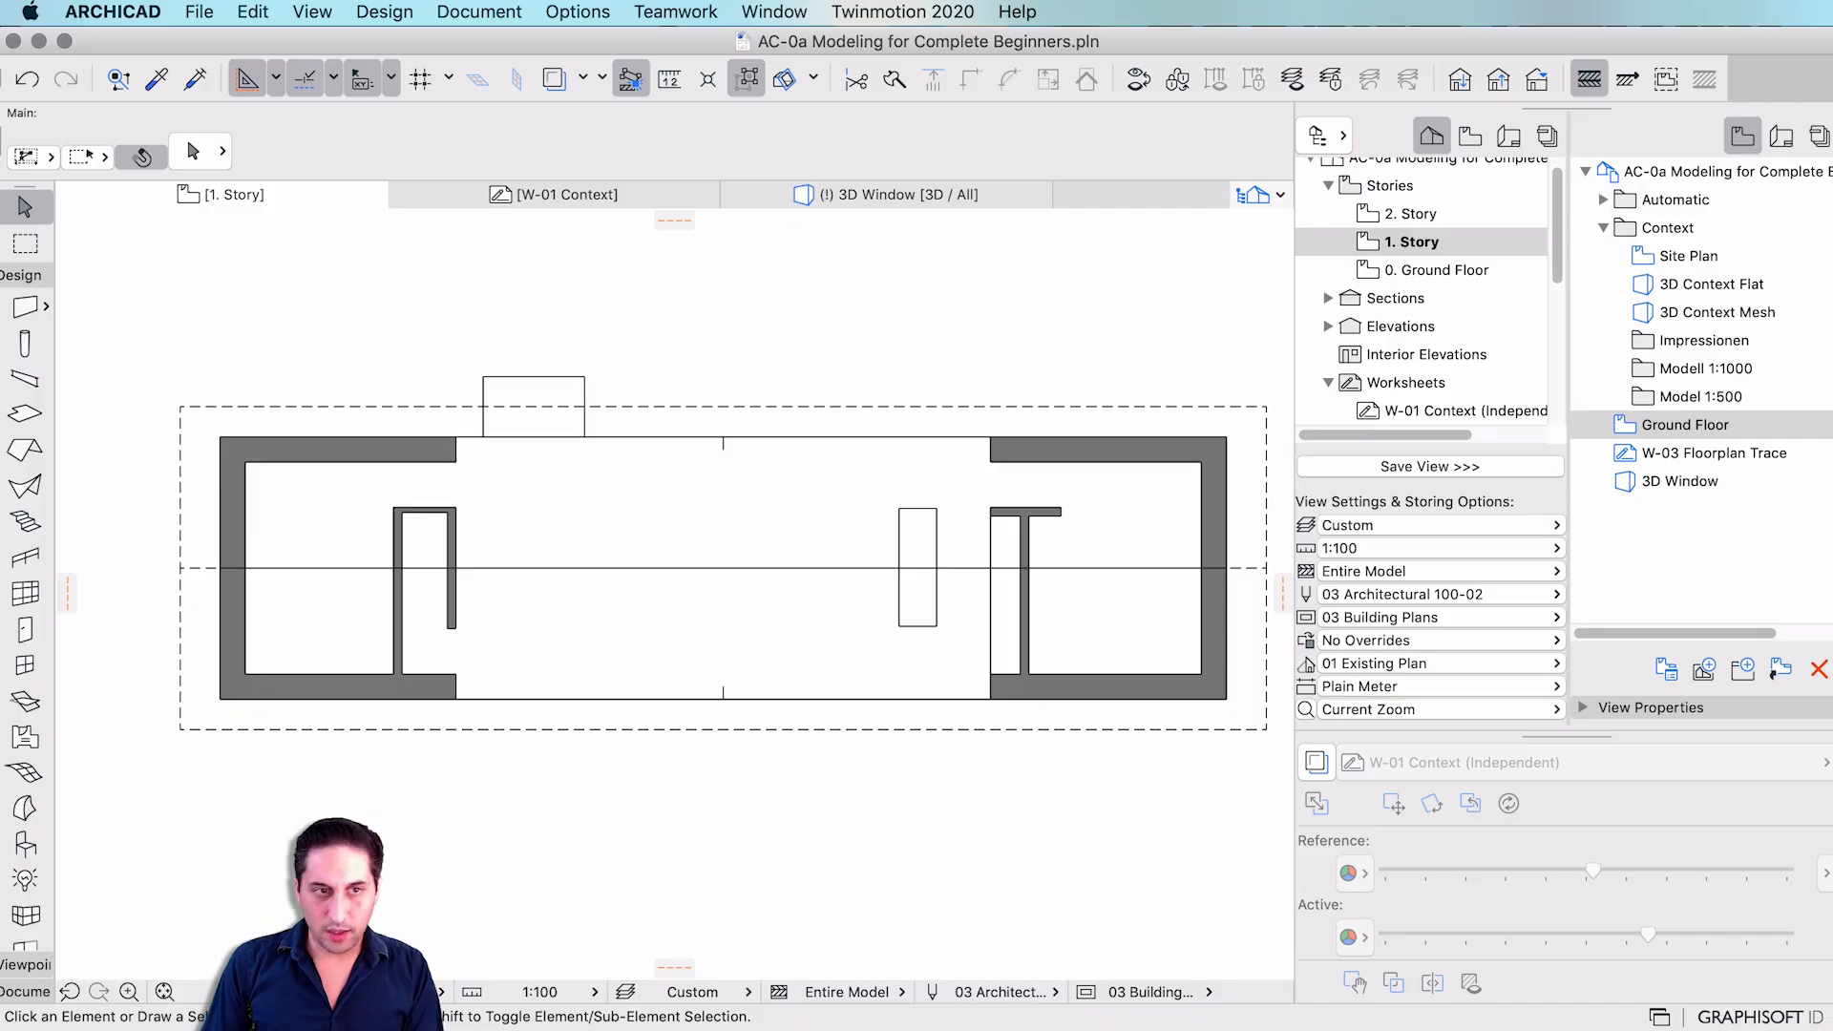
pyautogui.scroll(-2, 1179, 628)
pyautogui.scroll(1, 1150, 630)
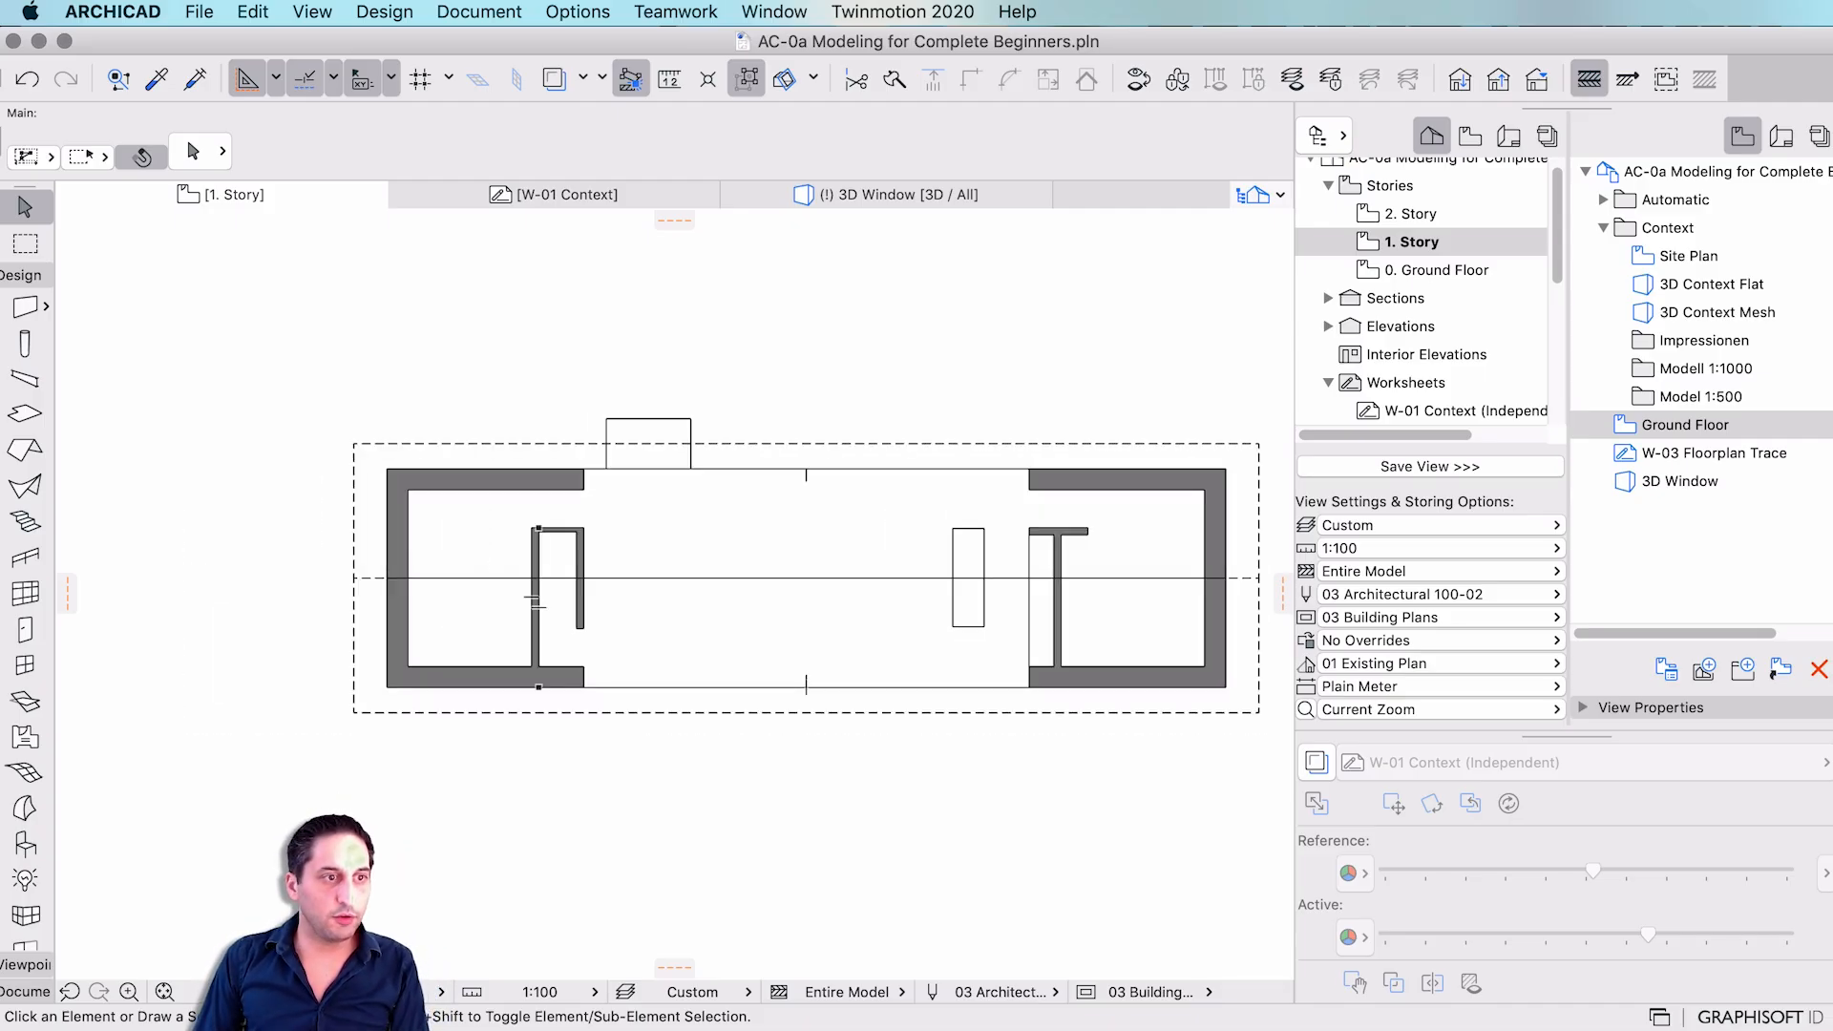
pyautogui.press('alt')
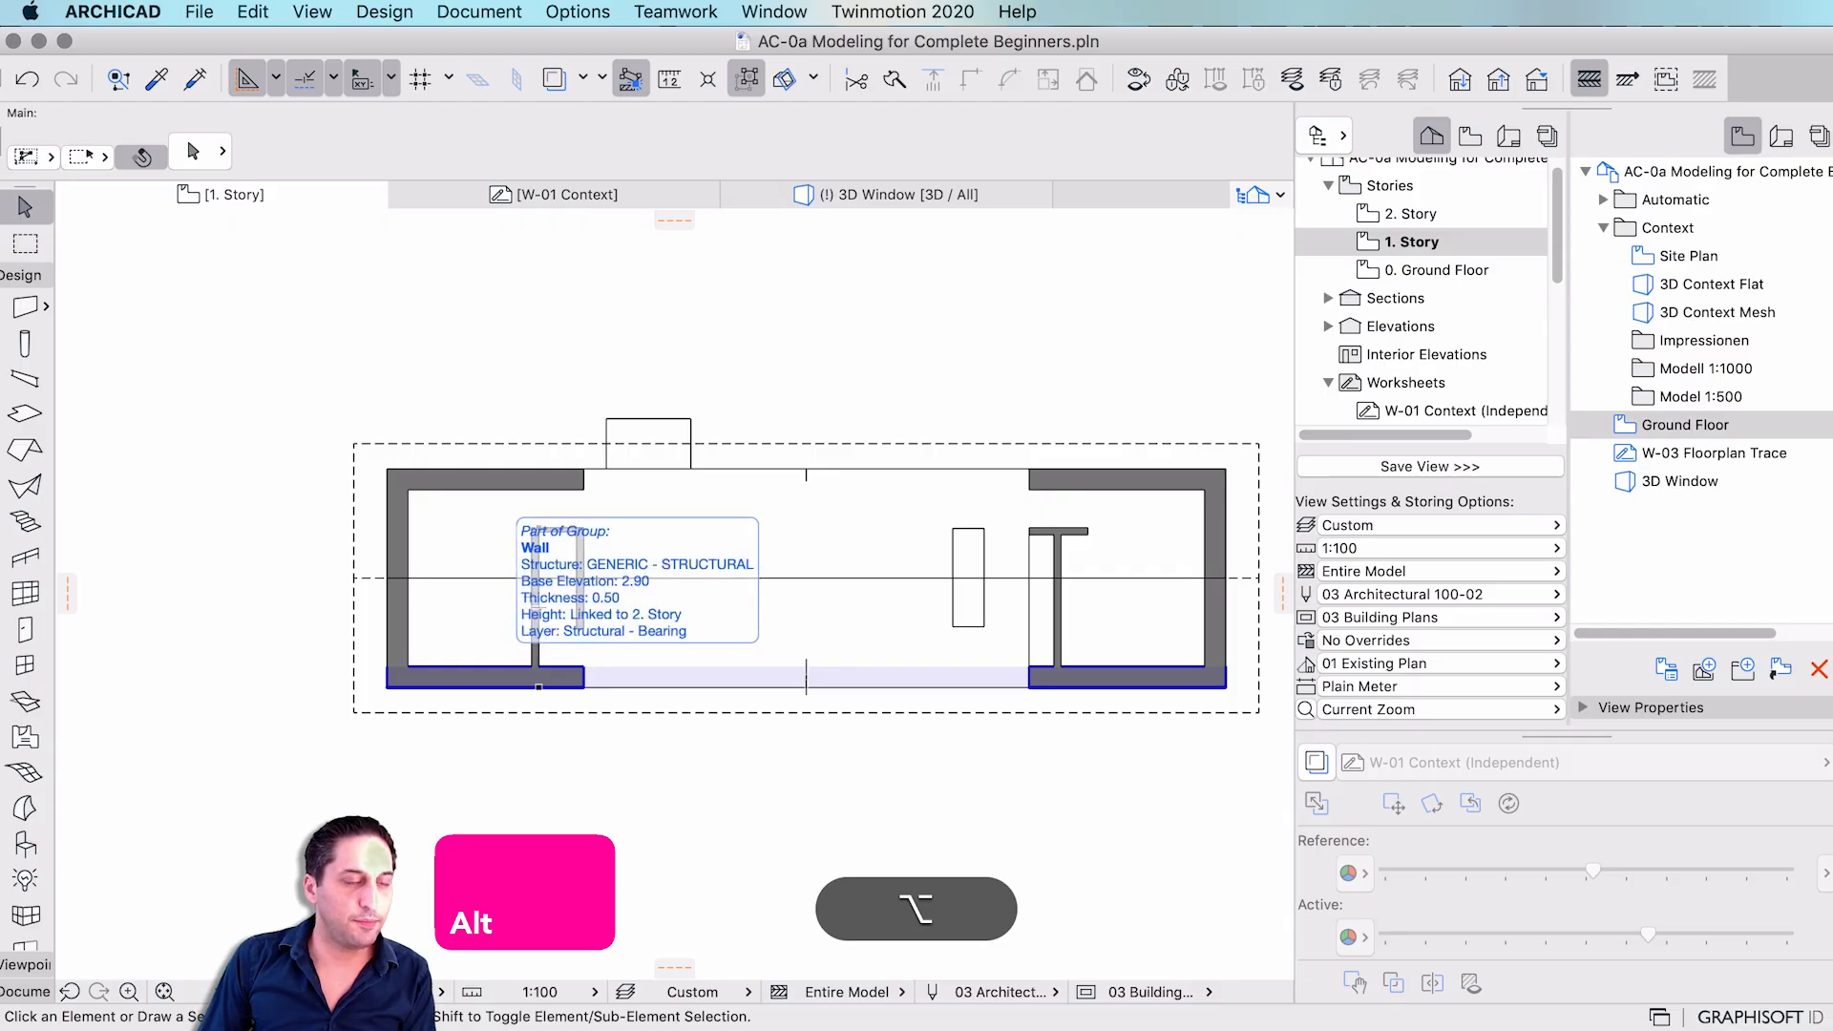
pyautogui.keyDown('alt'); pyautogui.click(807, 675); pyautogui.keyUp('alt')
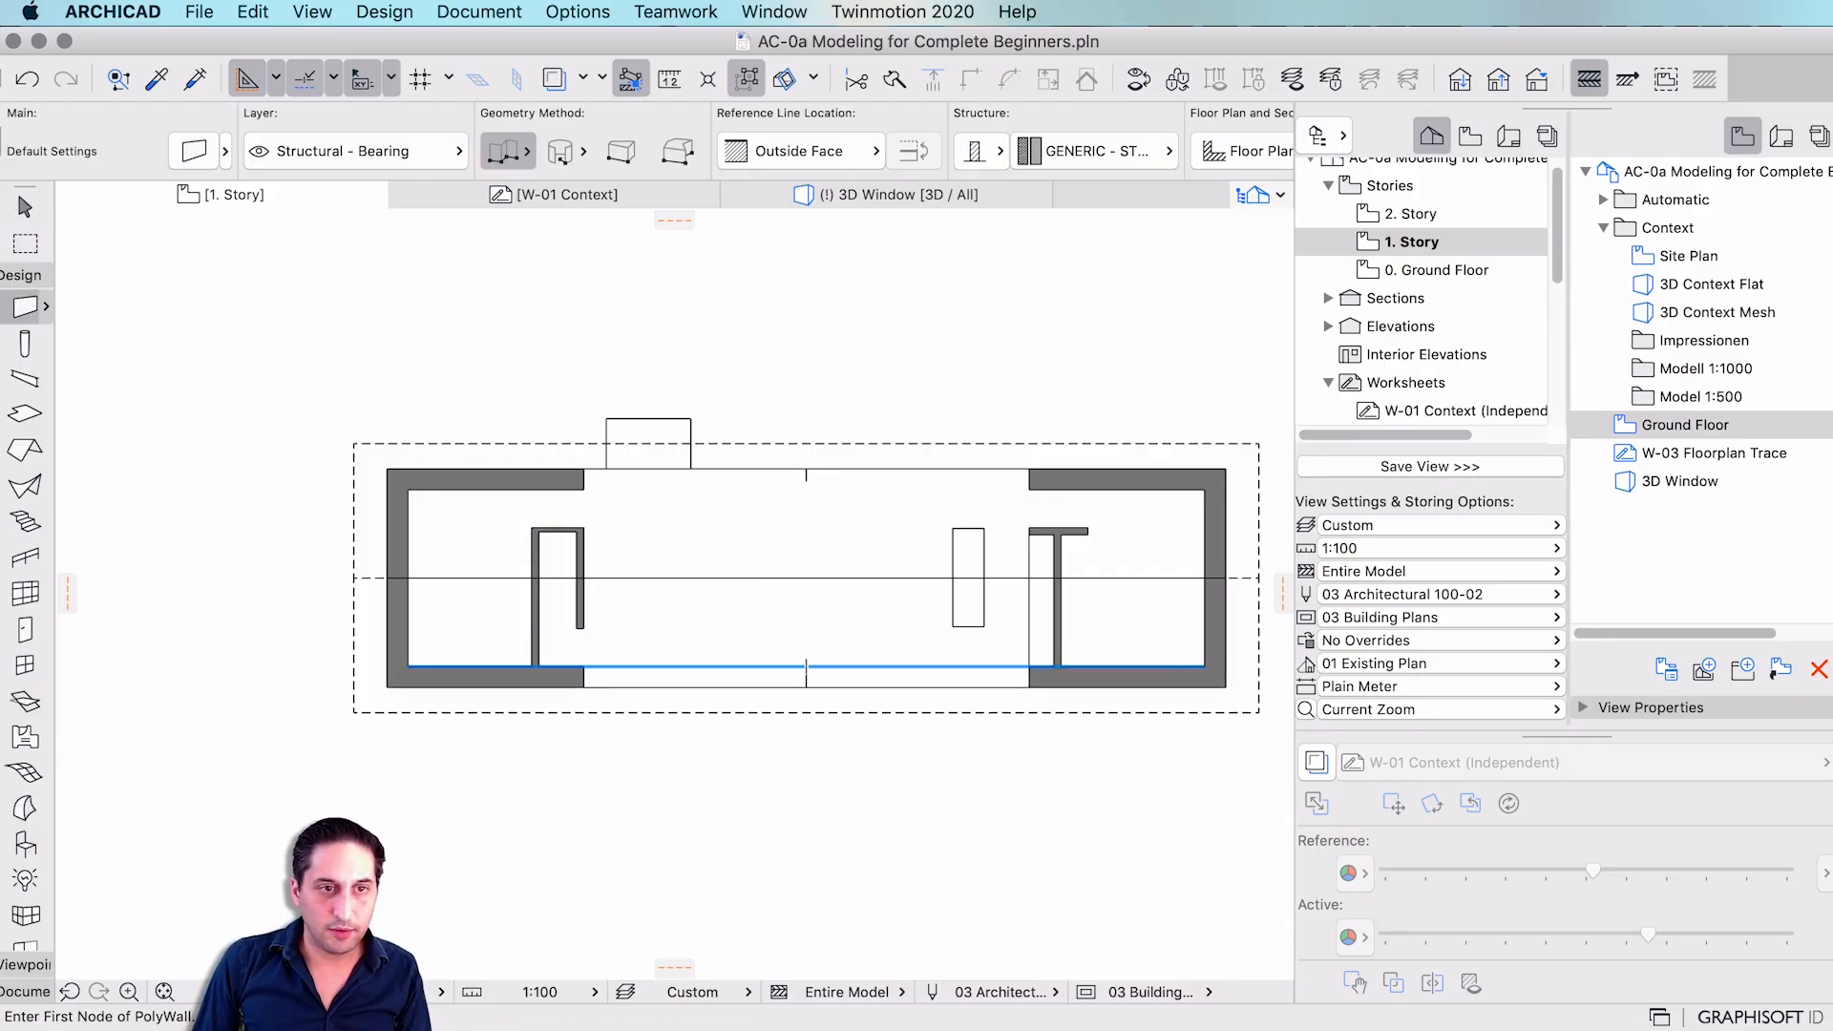
pyautogui.click(1225, 687)
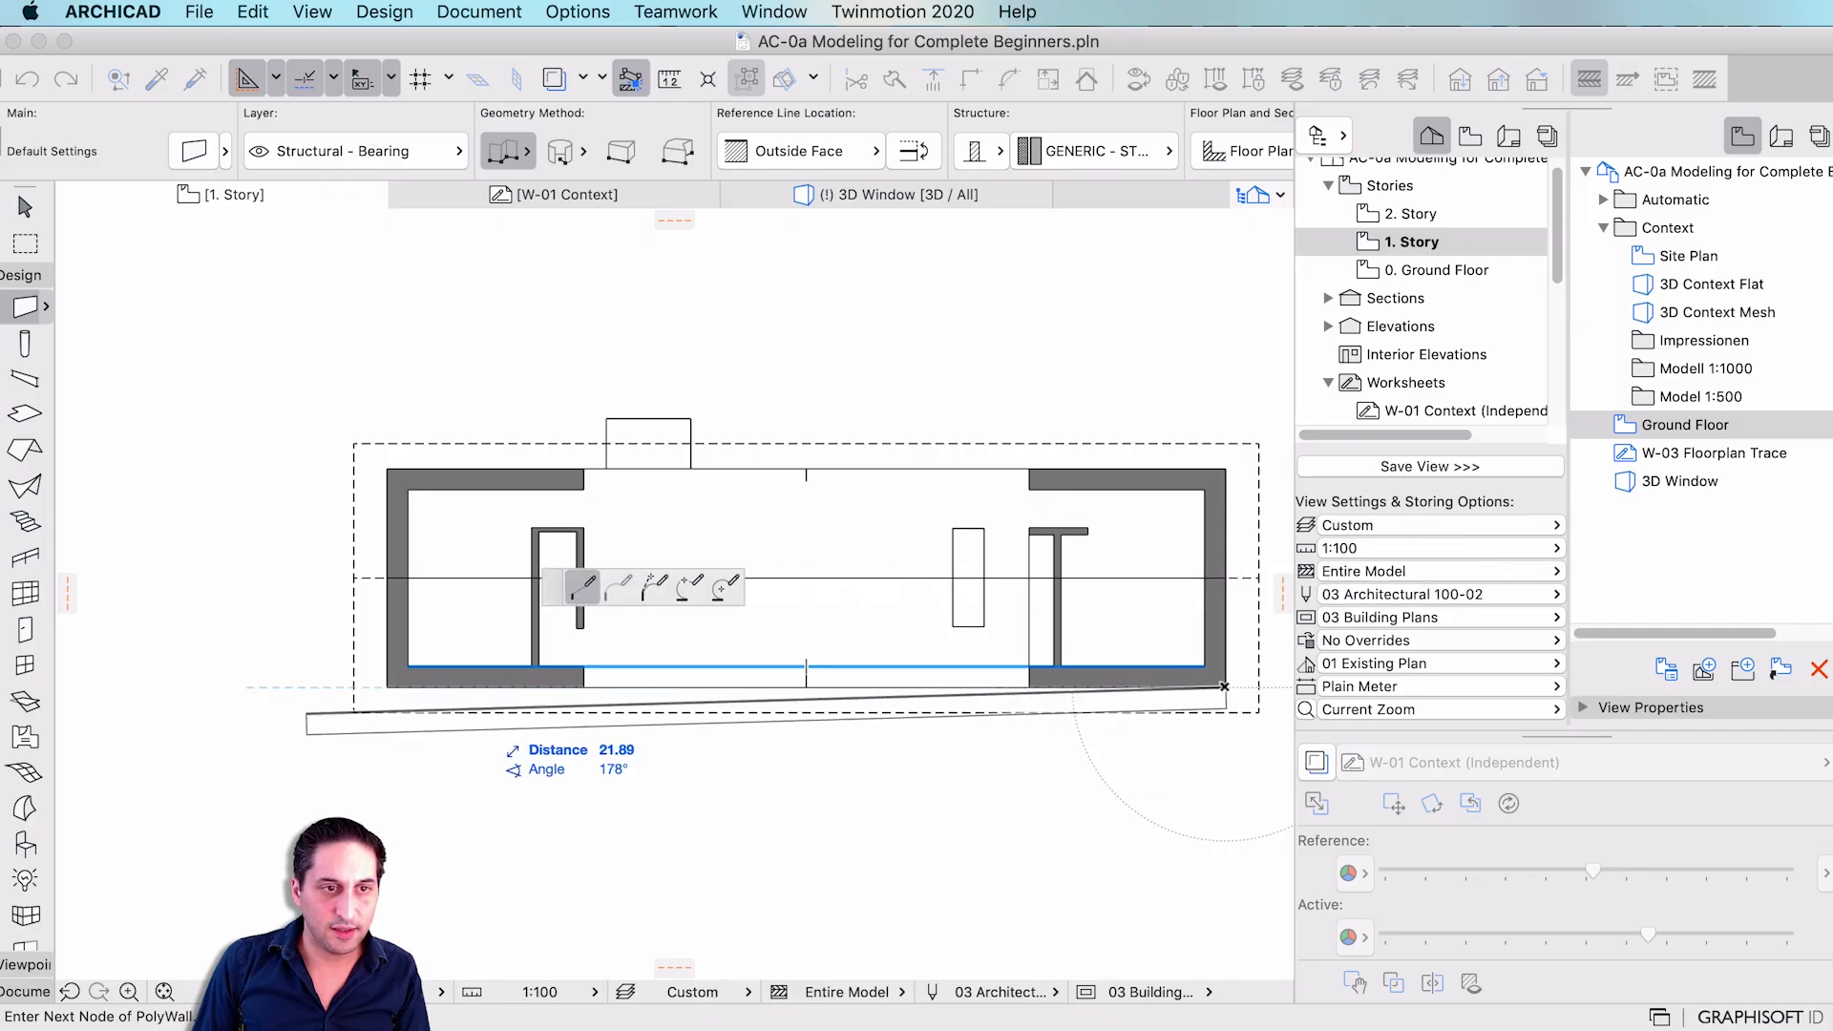
pyautogui.doubleClick(387, 686)
pyautogui.click(1033, 700)
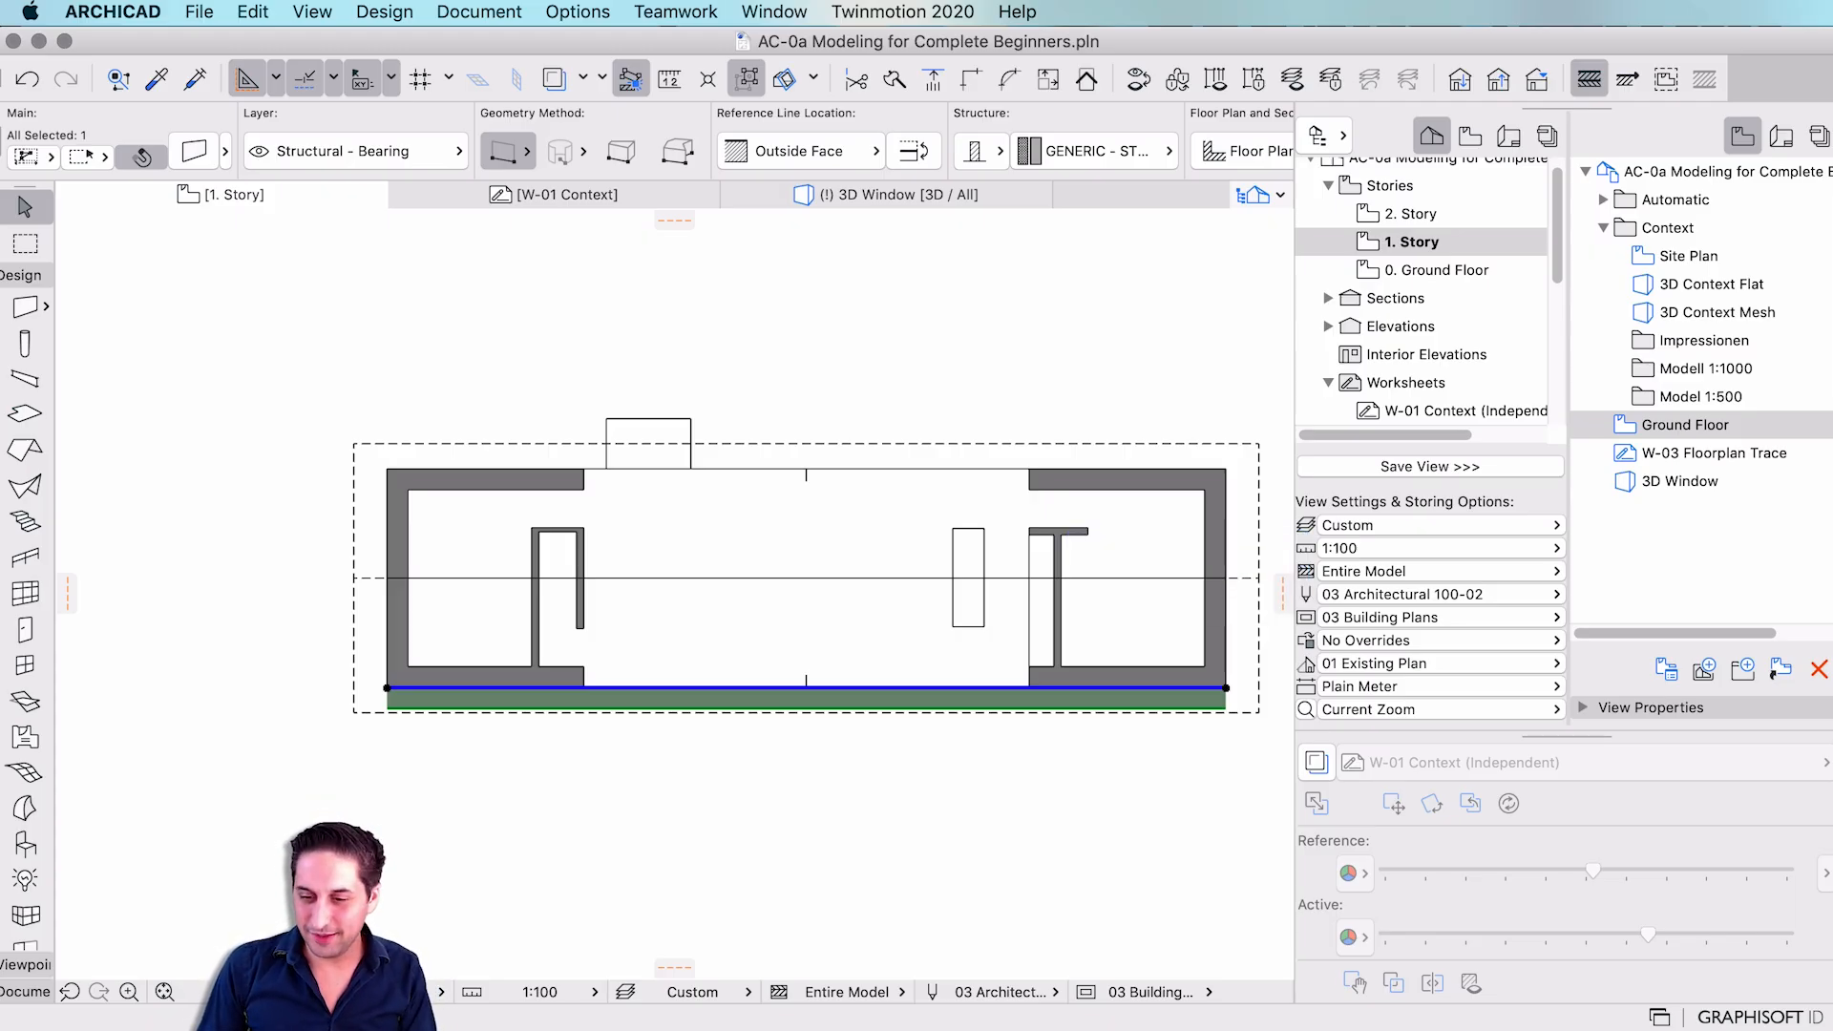
# - Choose Pocket Door 22 from the Sliding Doors 22 library folder as the default door
pyautogui.click(26, 630)
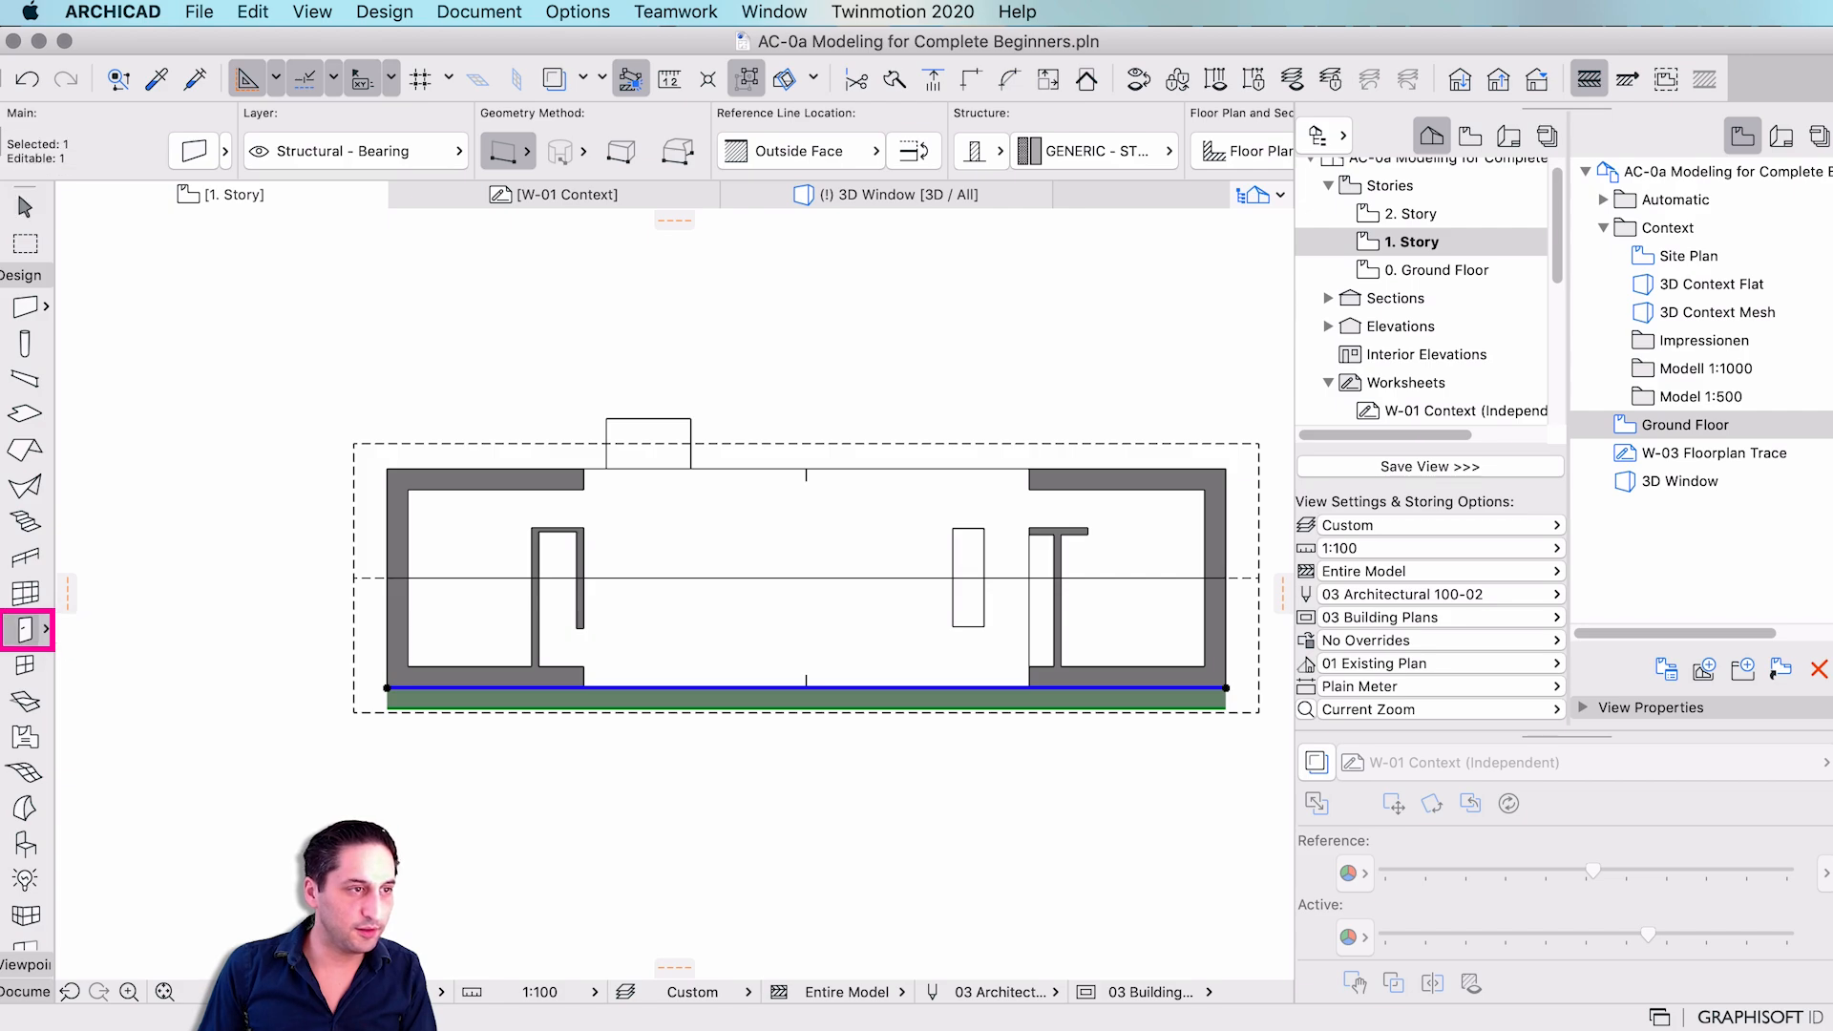
pyautogui.press('Escape')
pyautogui.click(195, 151)
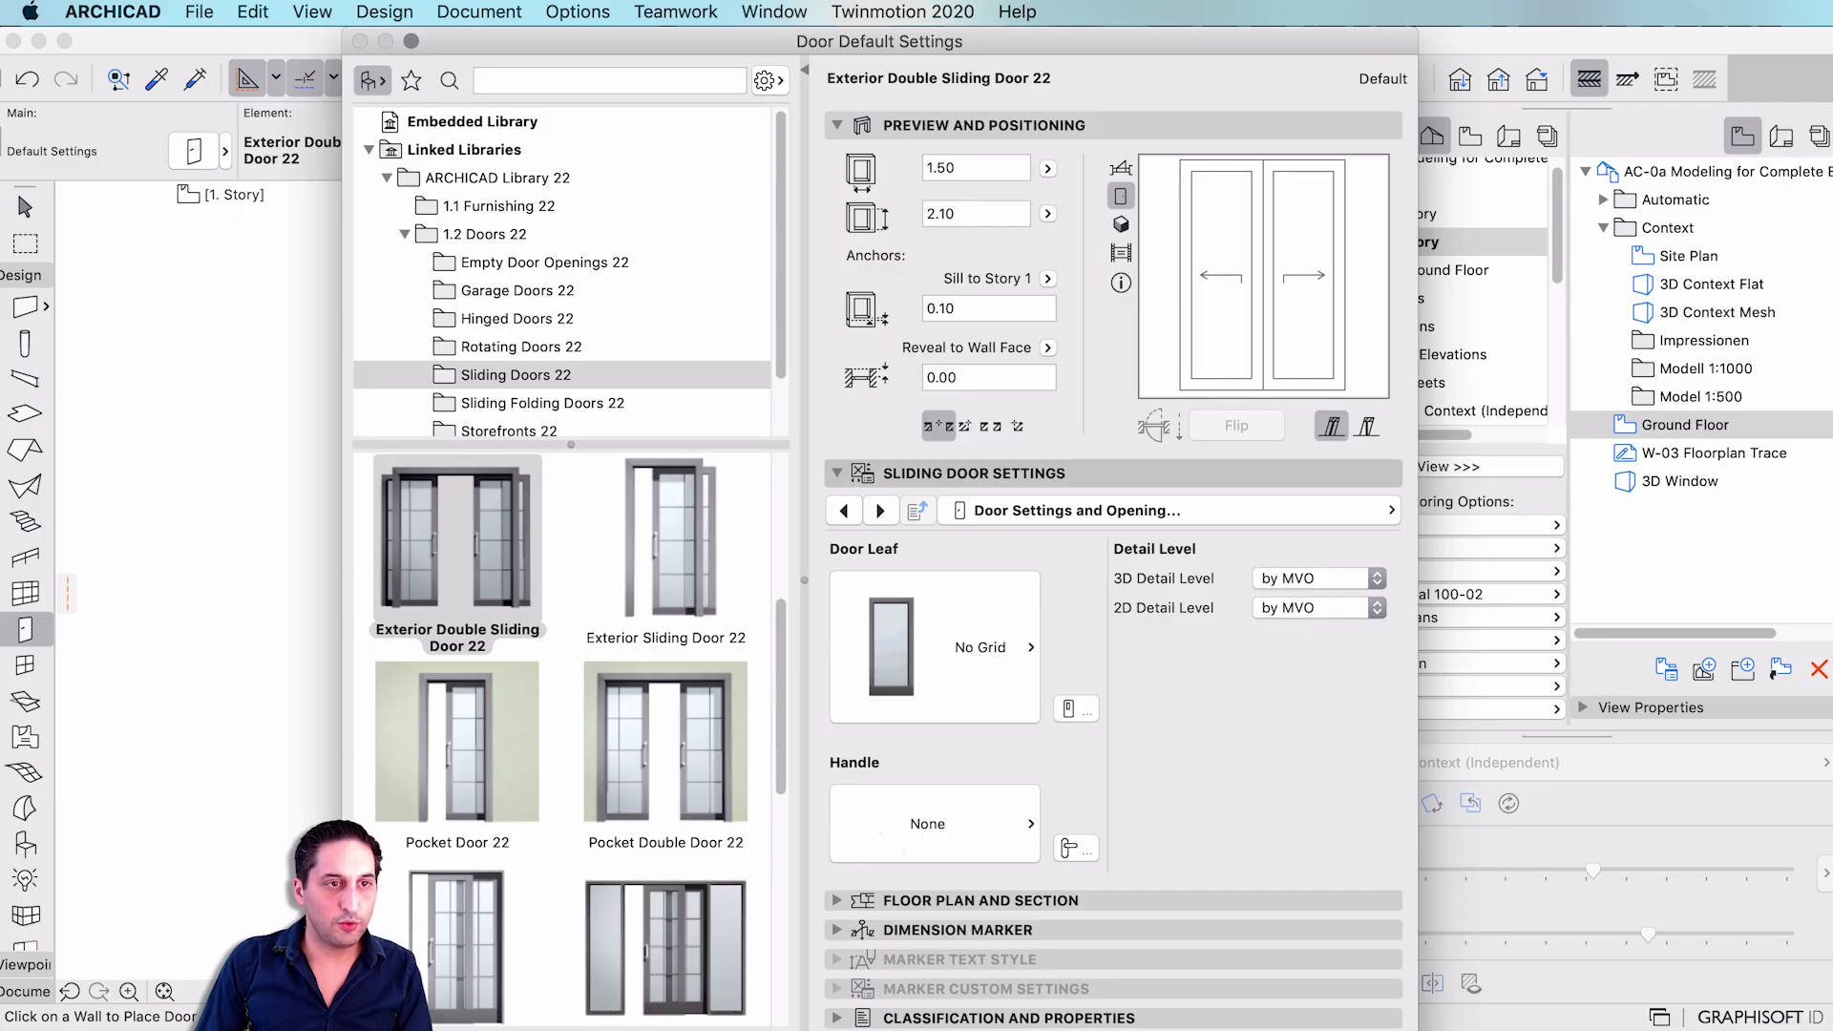
pyautogui.click(837, 473)
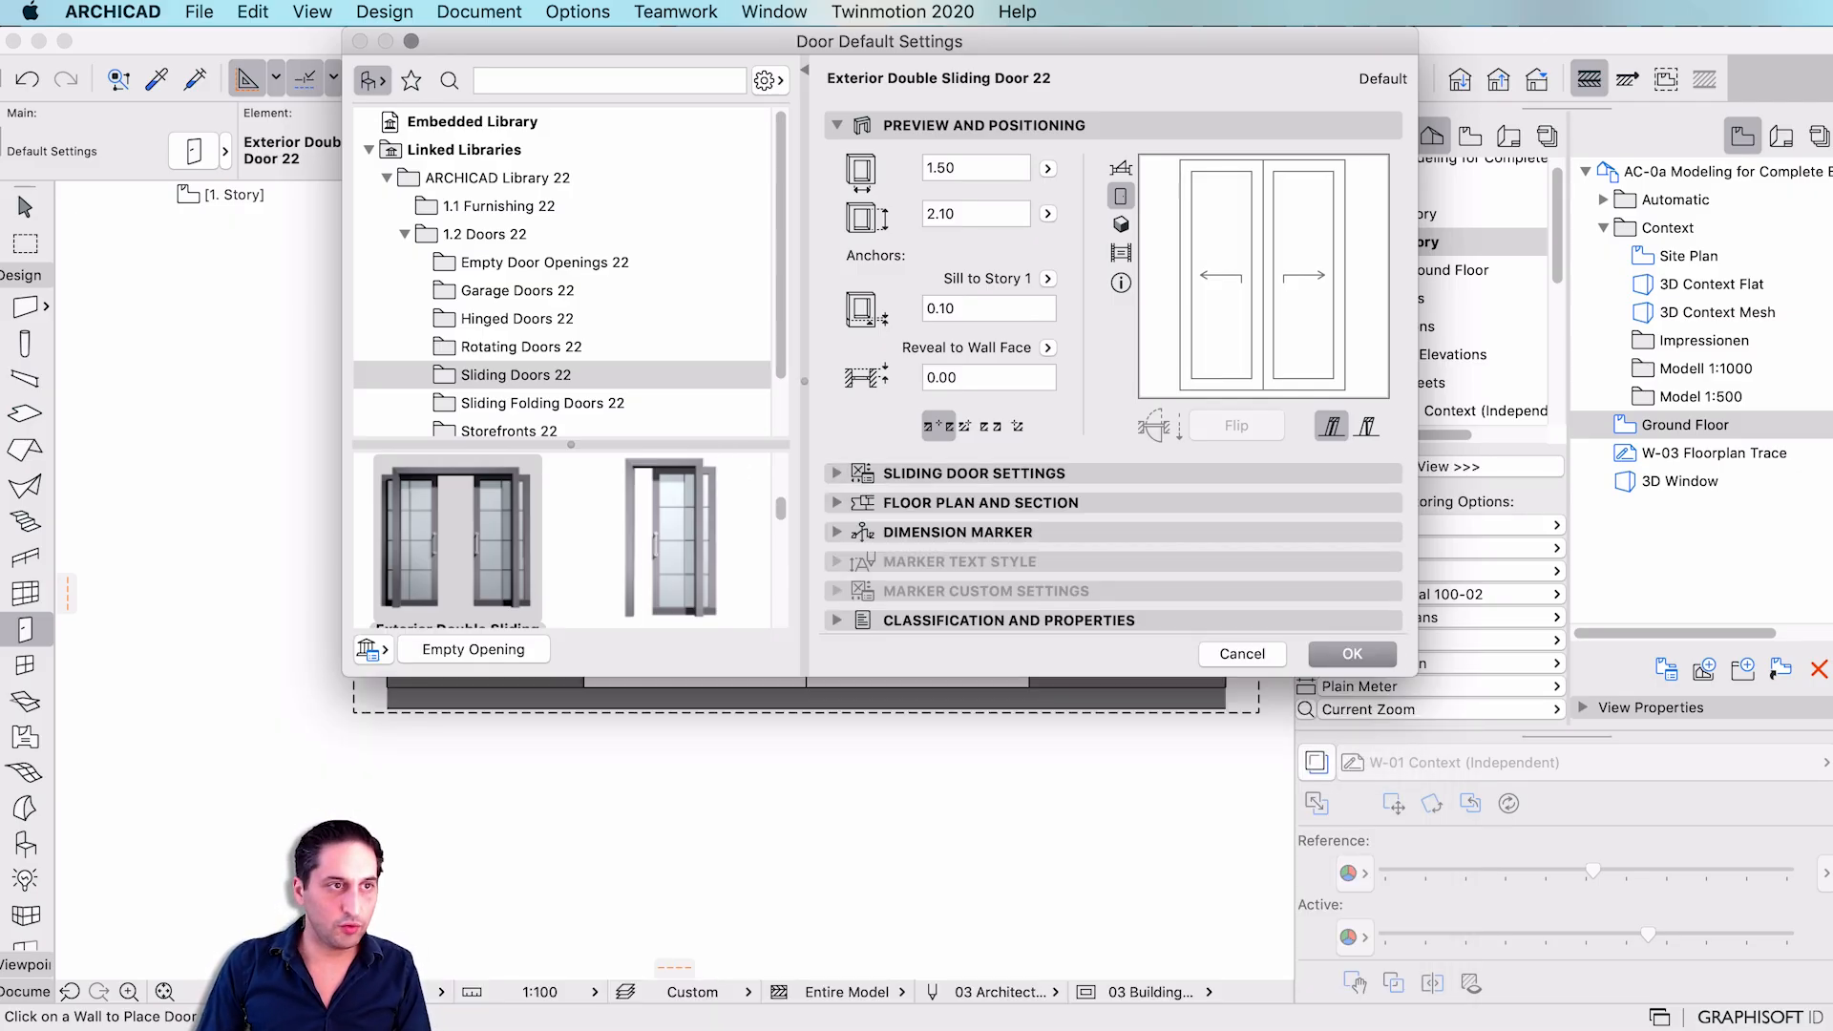
pyautogui.scroll(-2, 563, 338)
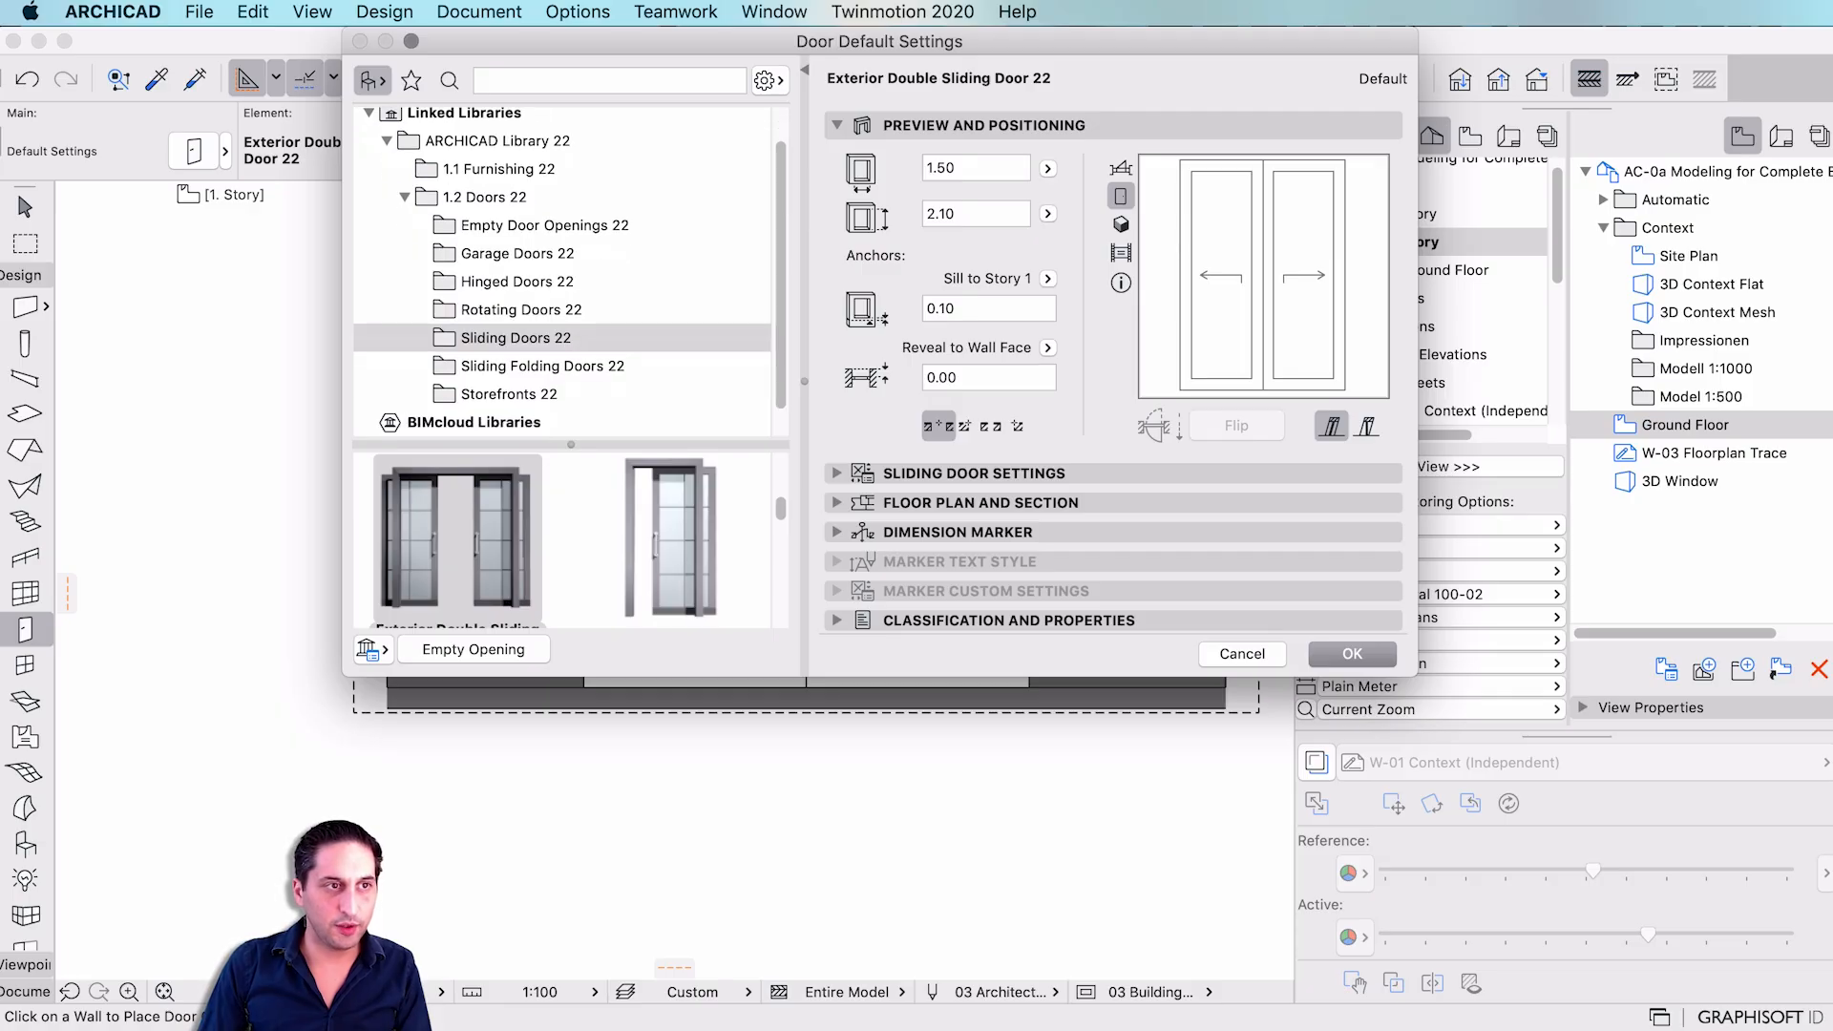
pyautogui.click(515, 338)
pyautogui.scroll(-3, 563, 541)
pyautogui.scroll(-3, 571, 542)
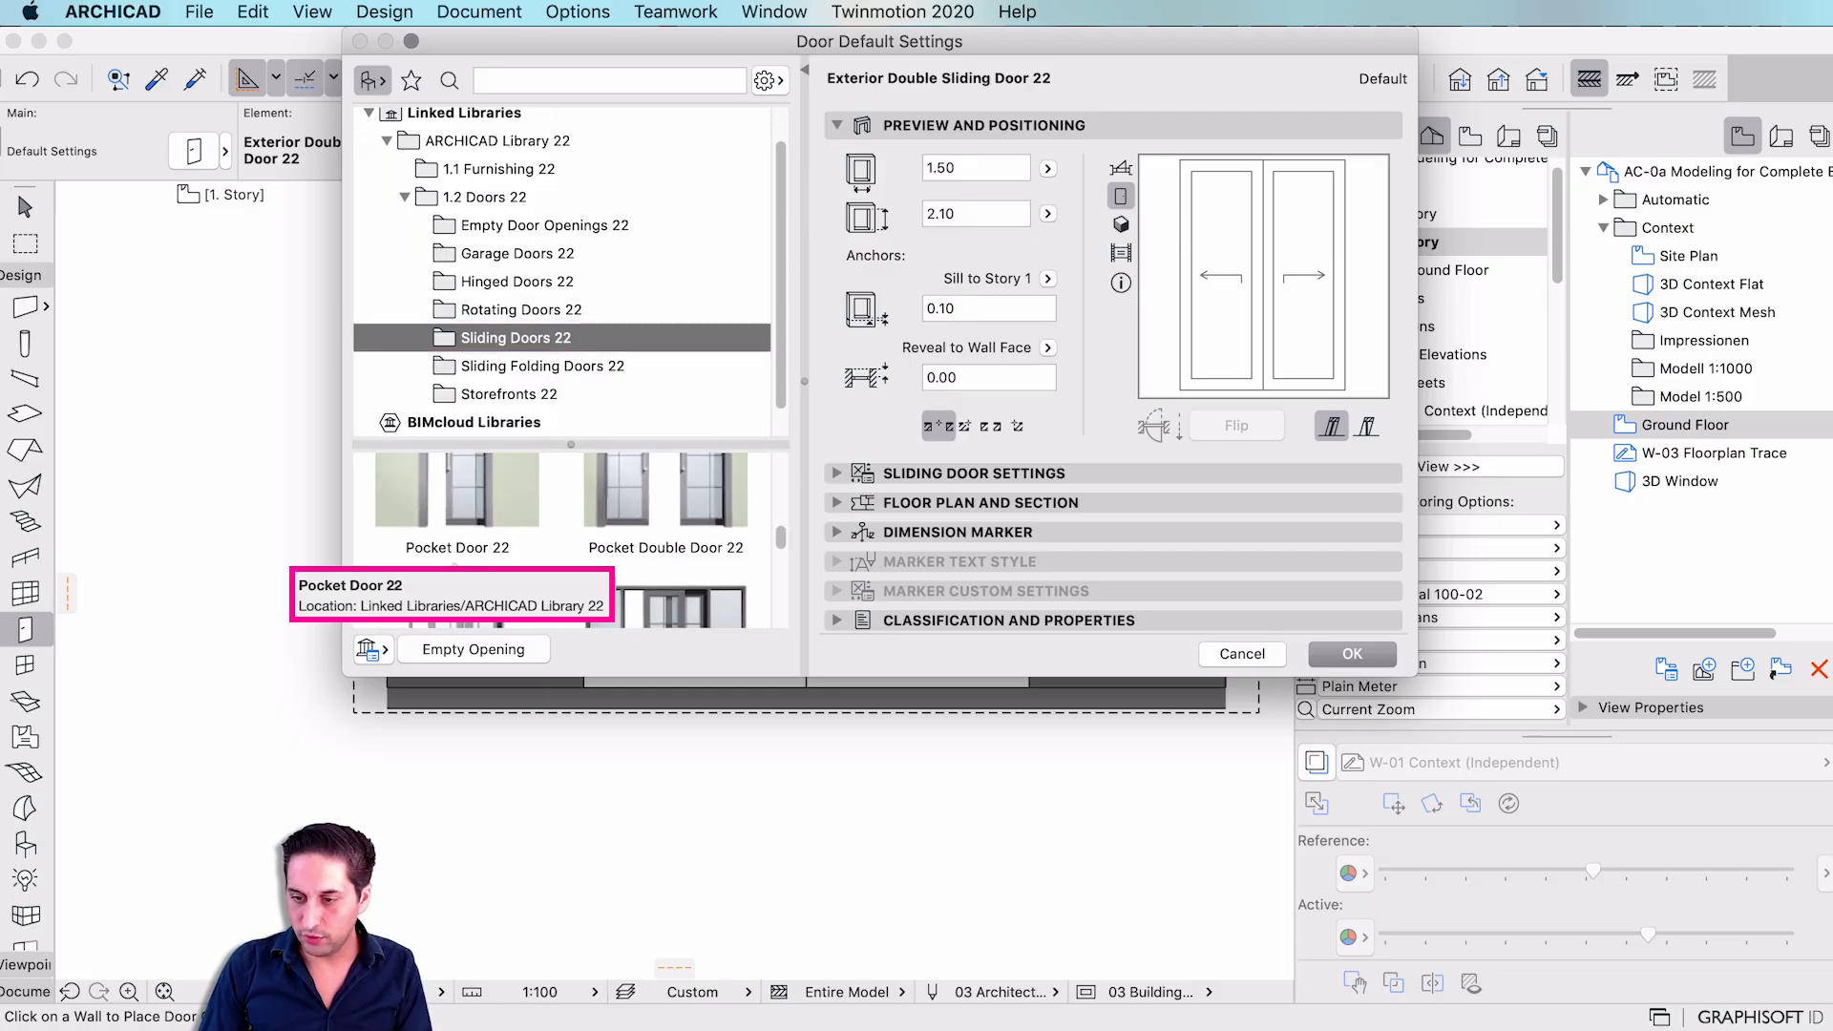
pyautogui.click(519, 459)
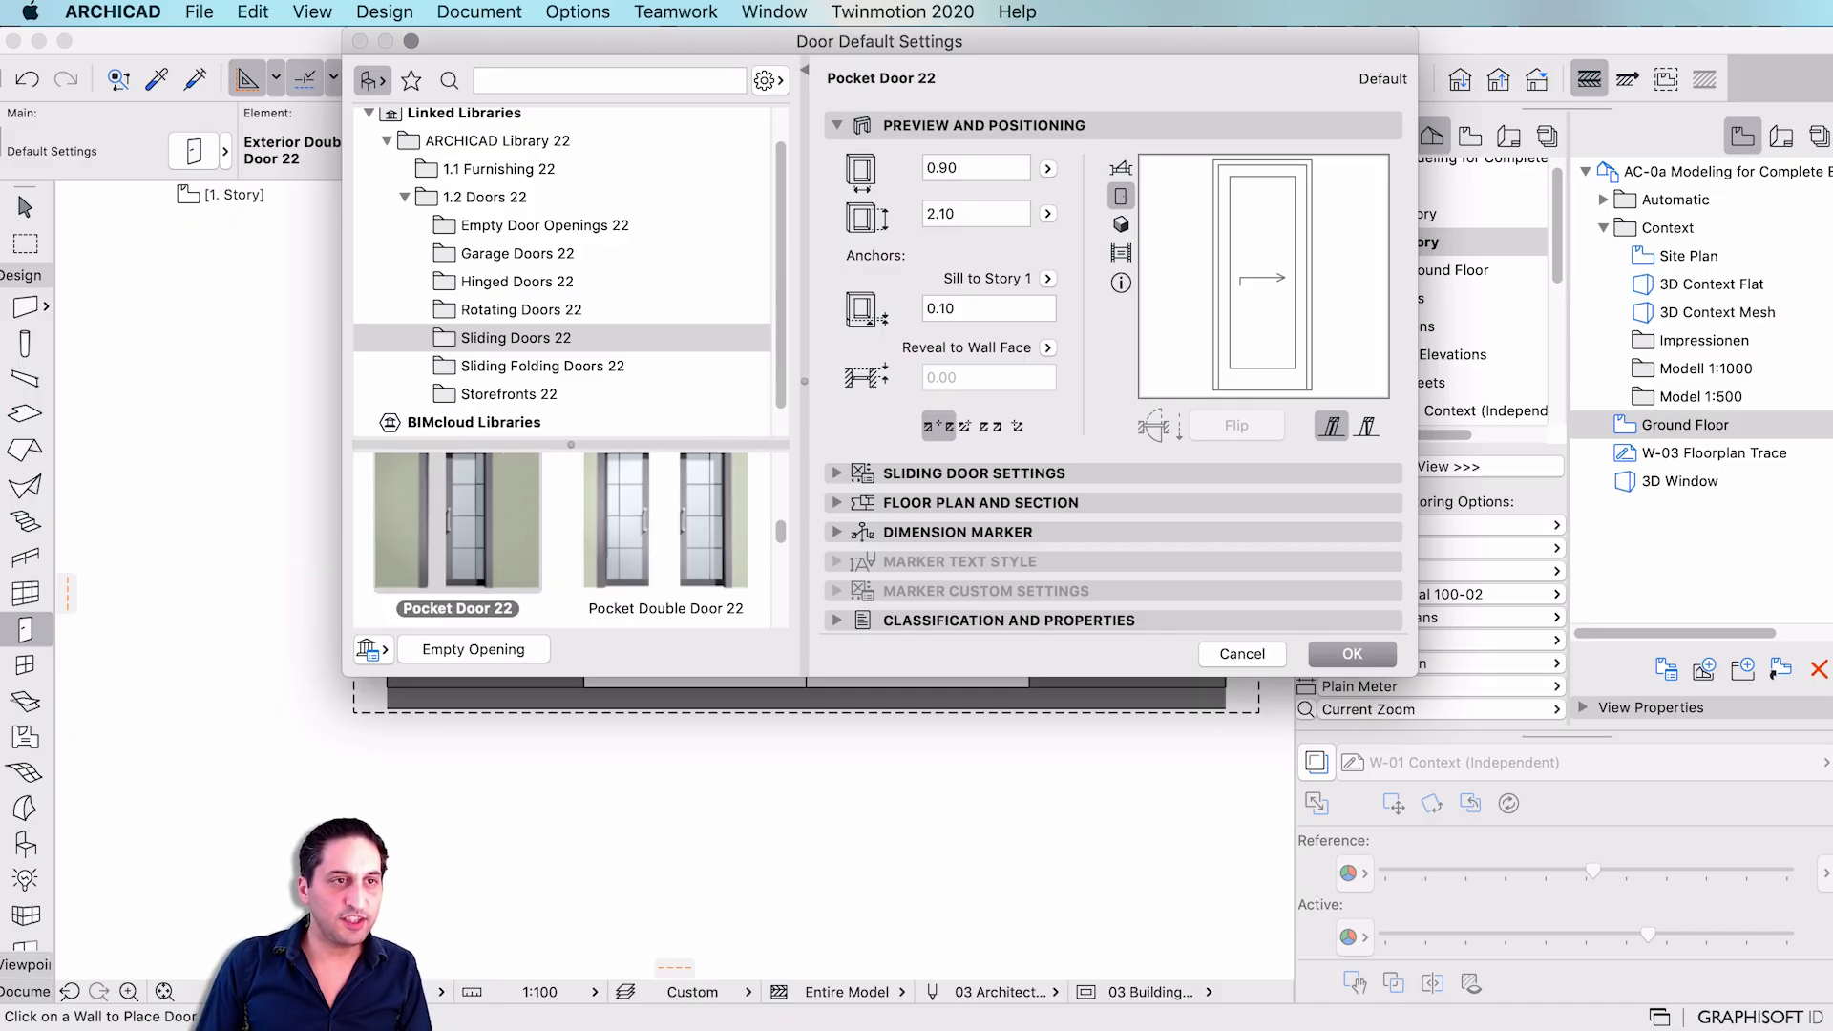
# - Set the default pocket door's width to 4.99, its height to 2.50 and its sill to Story 1 to -0.20
pyautogui.moveTo(961, 168); pyautogui.dragTo(934, 168)
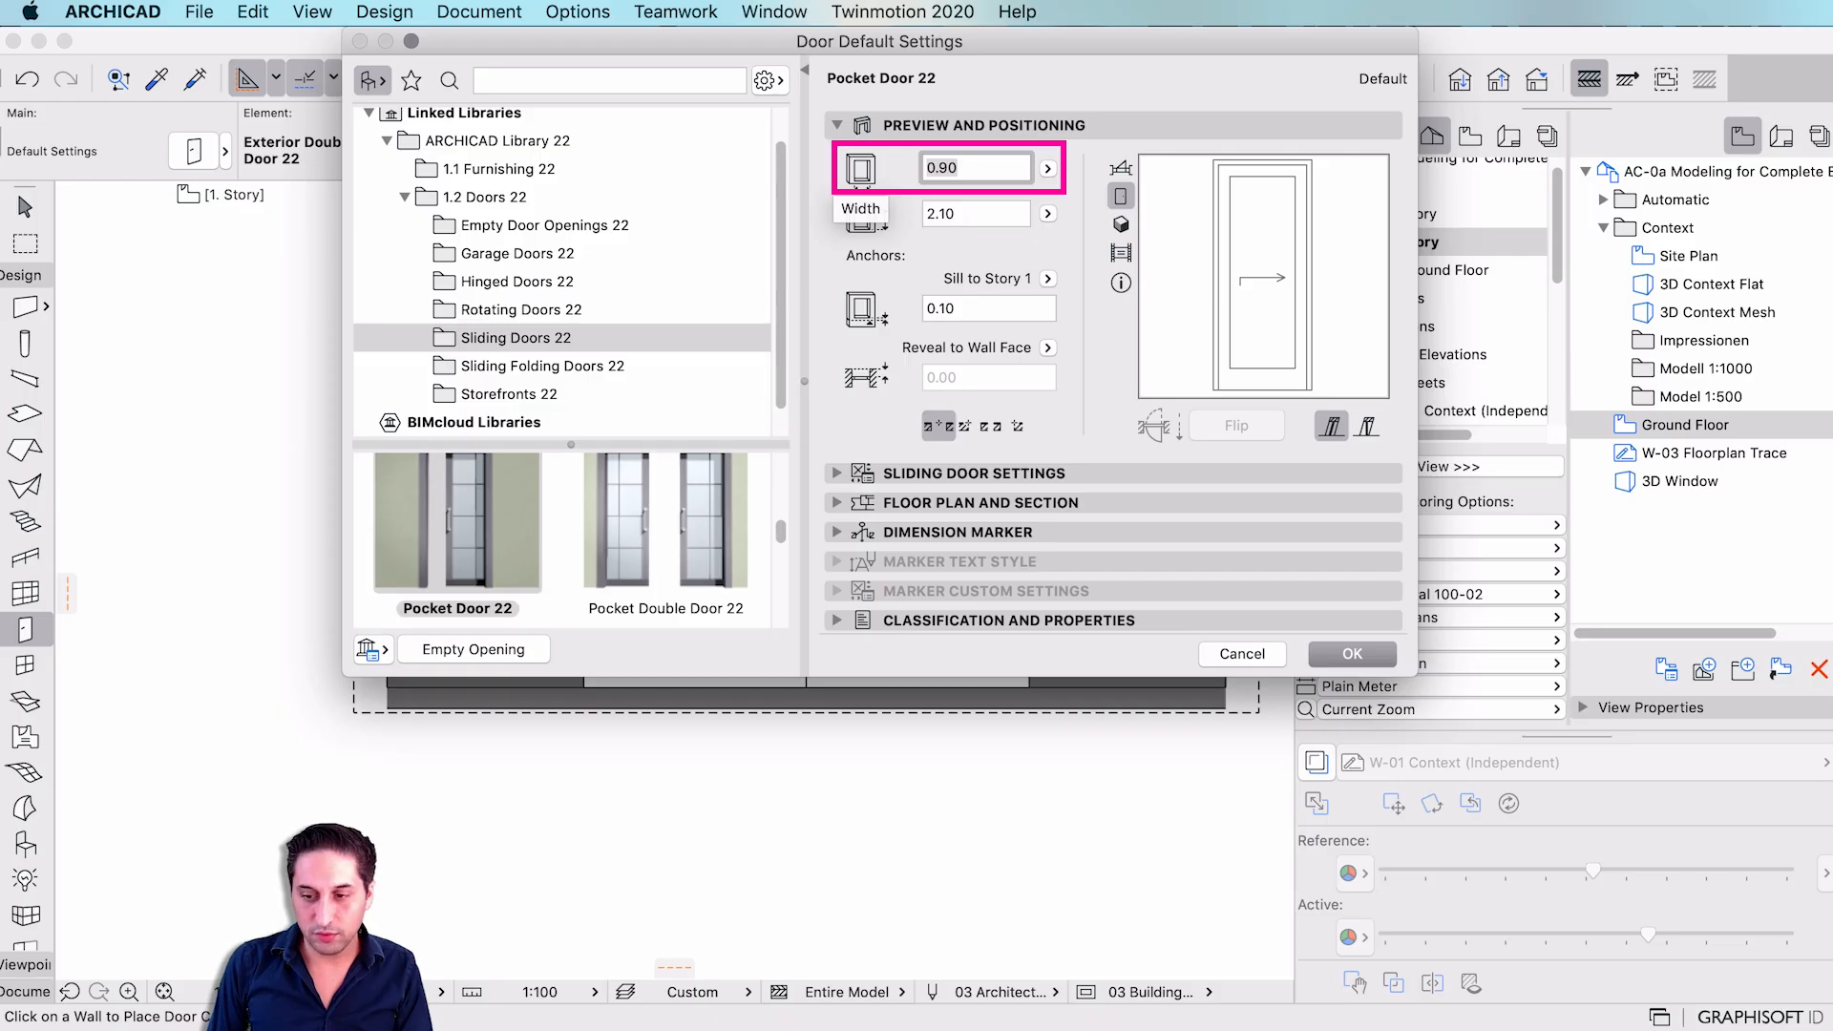
pyautogui.write('4')
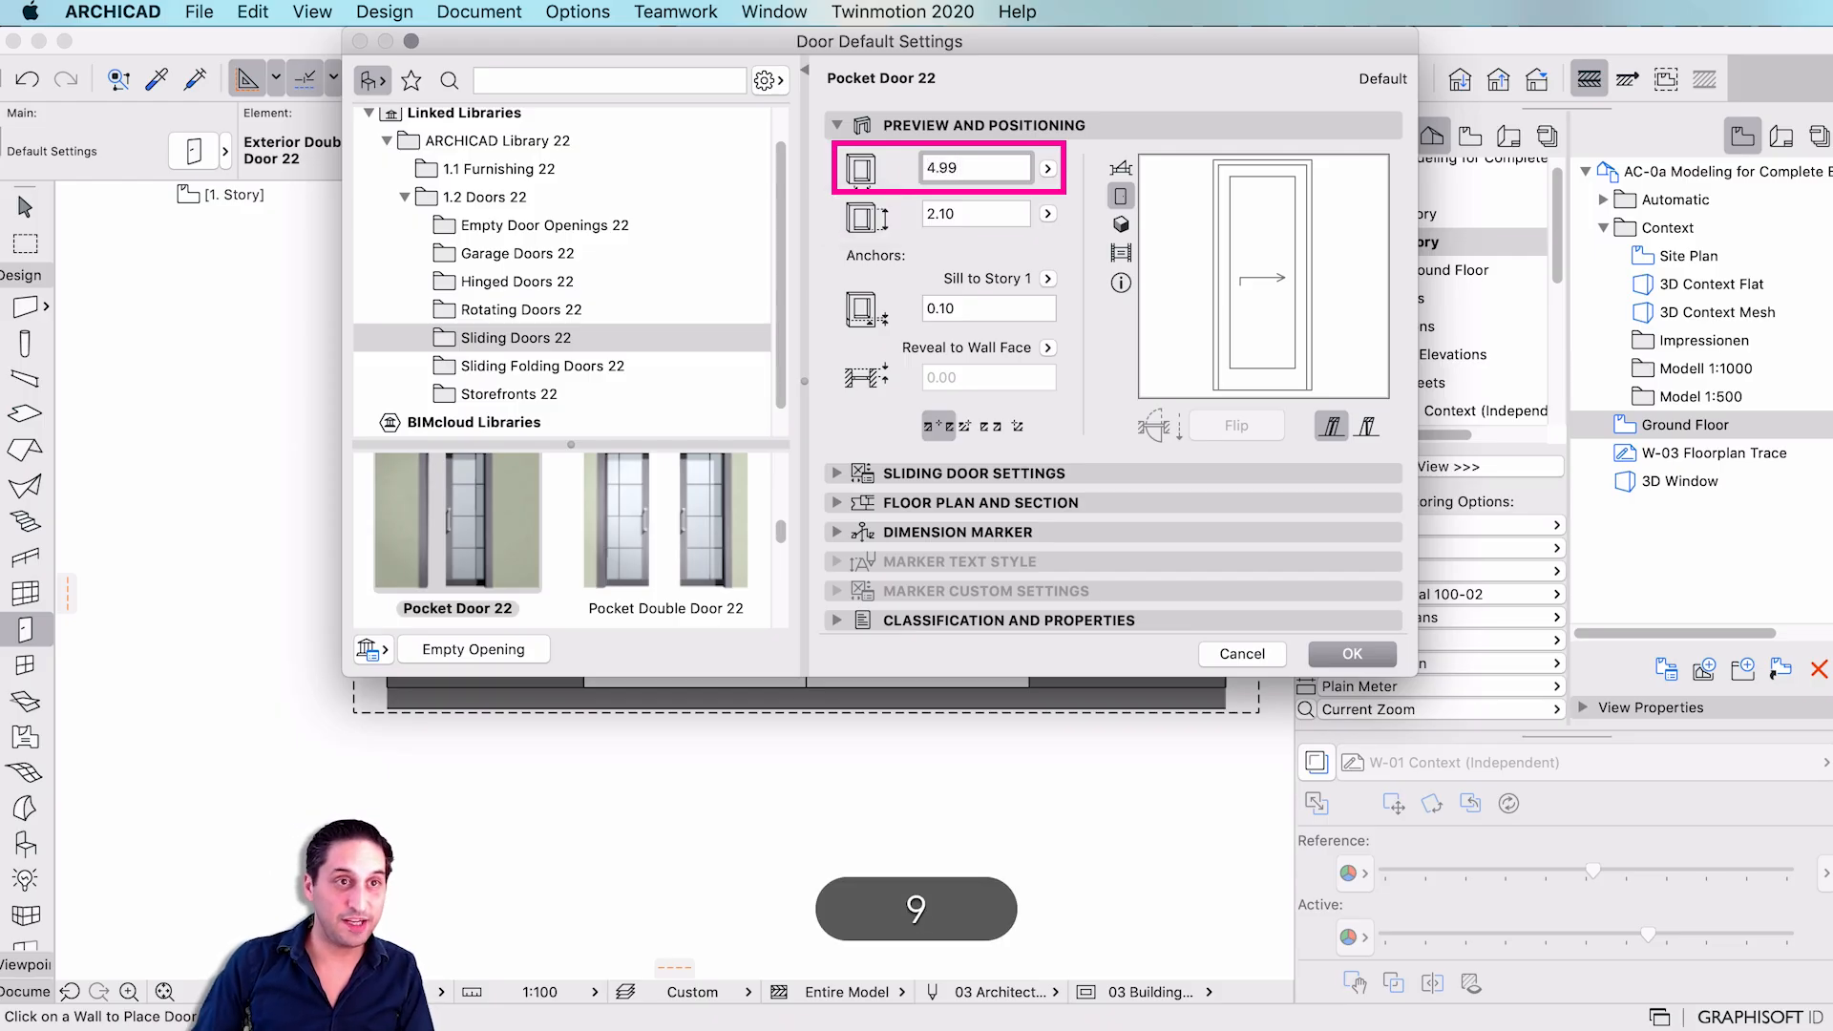
pyautogui.click(986, 215)
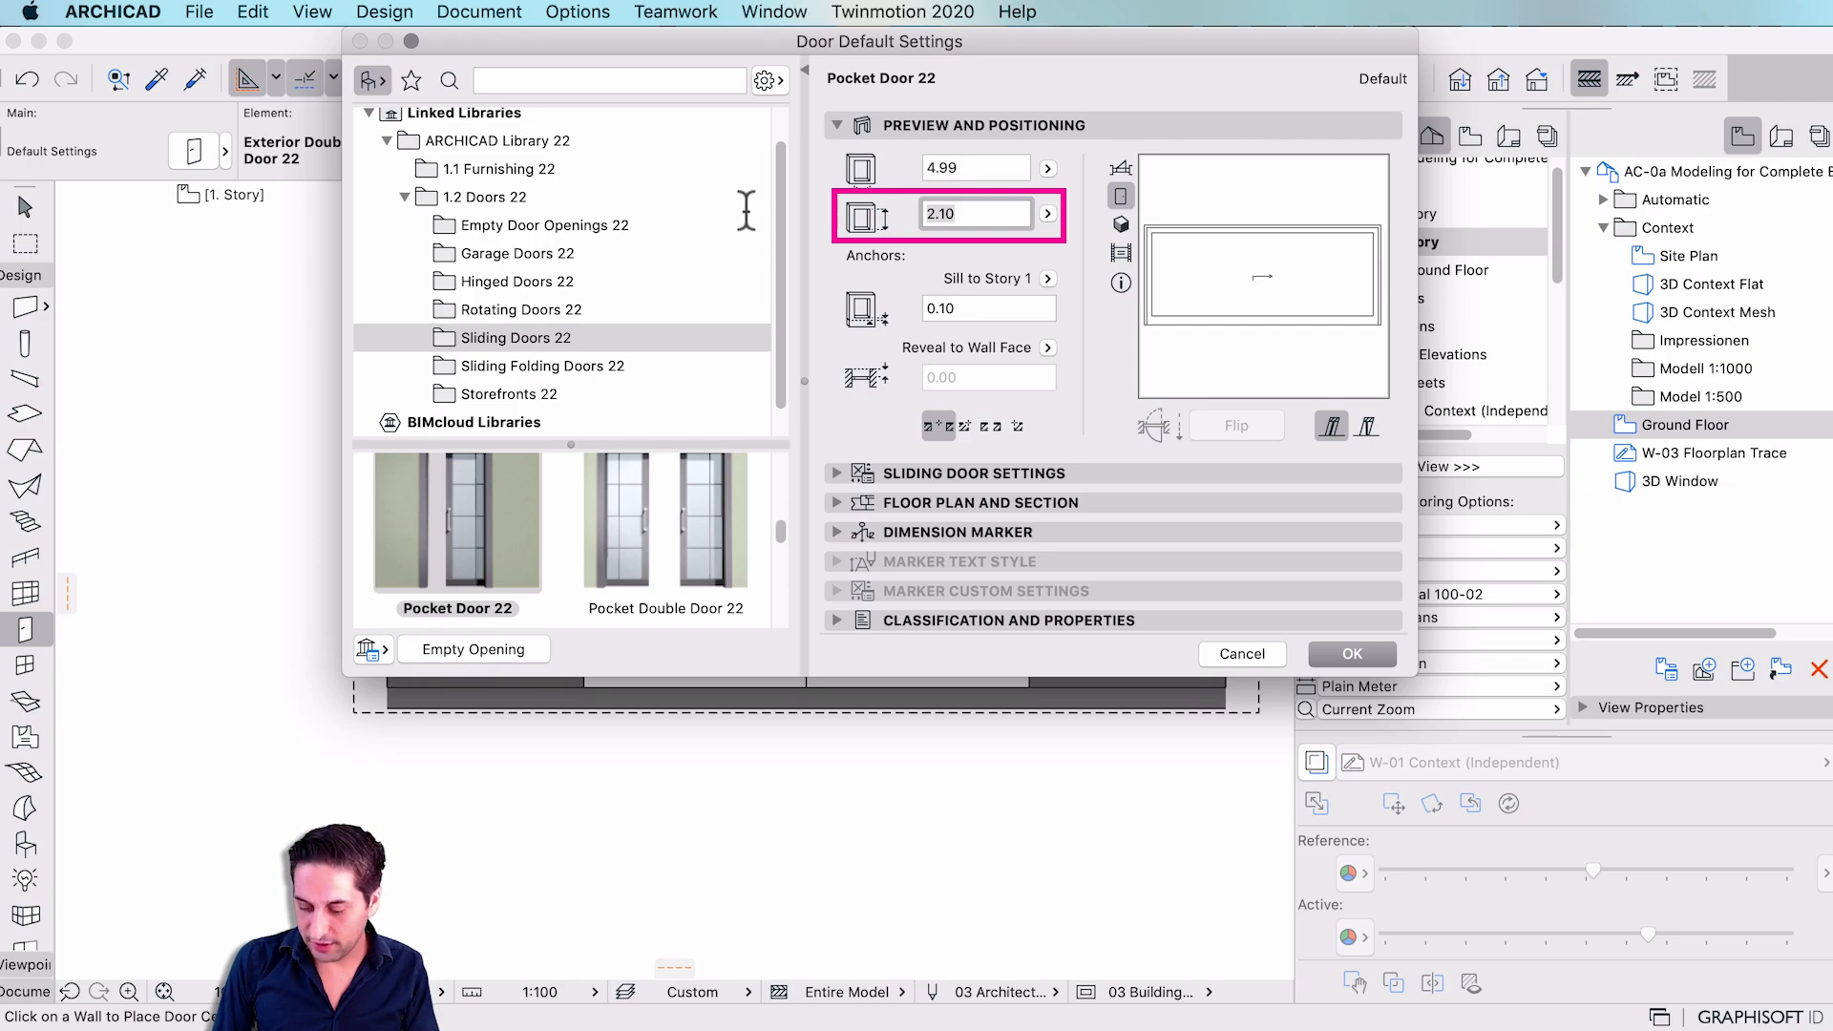
pyautogui.write('2')
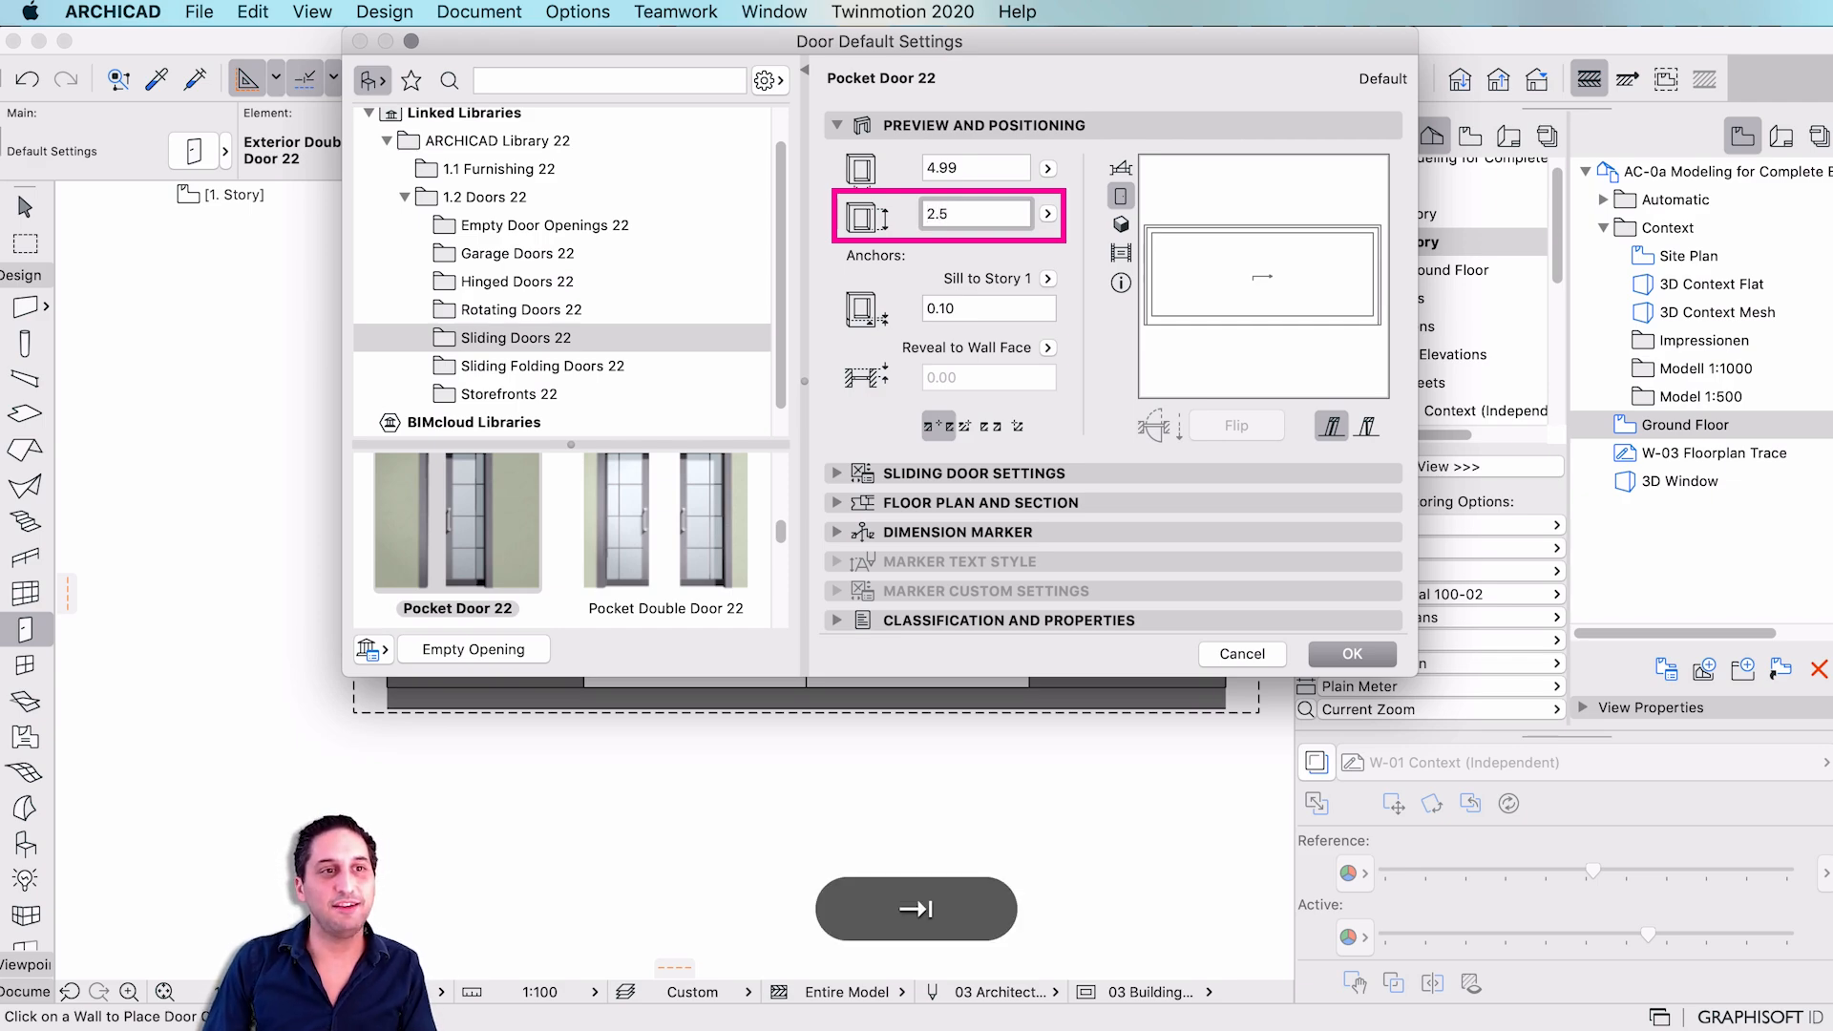
pyautogui.write('.5')
pyautogui.press('Tab')
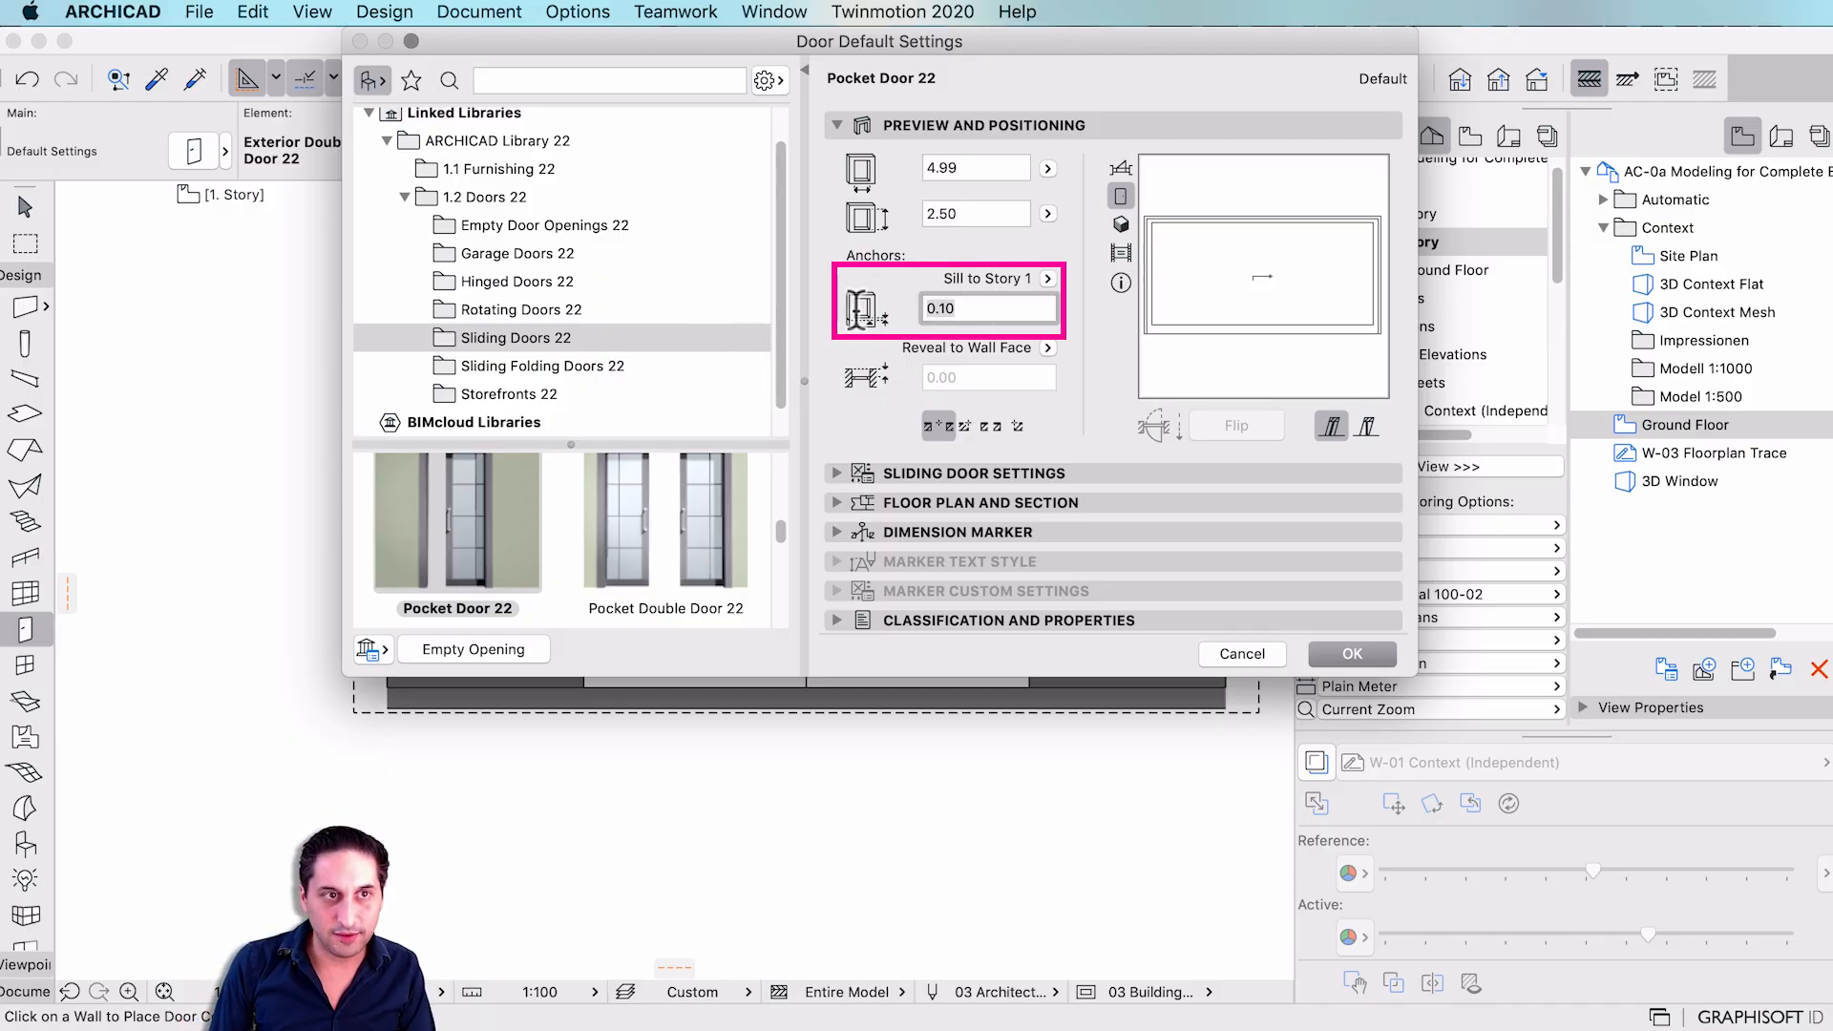
pyautogui.write('-0.2')
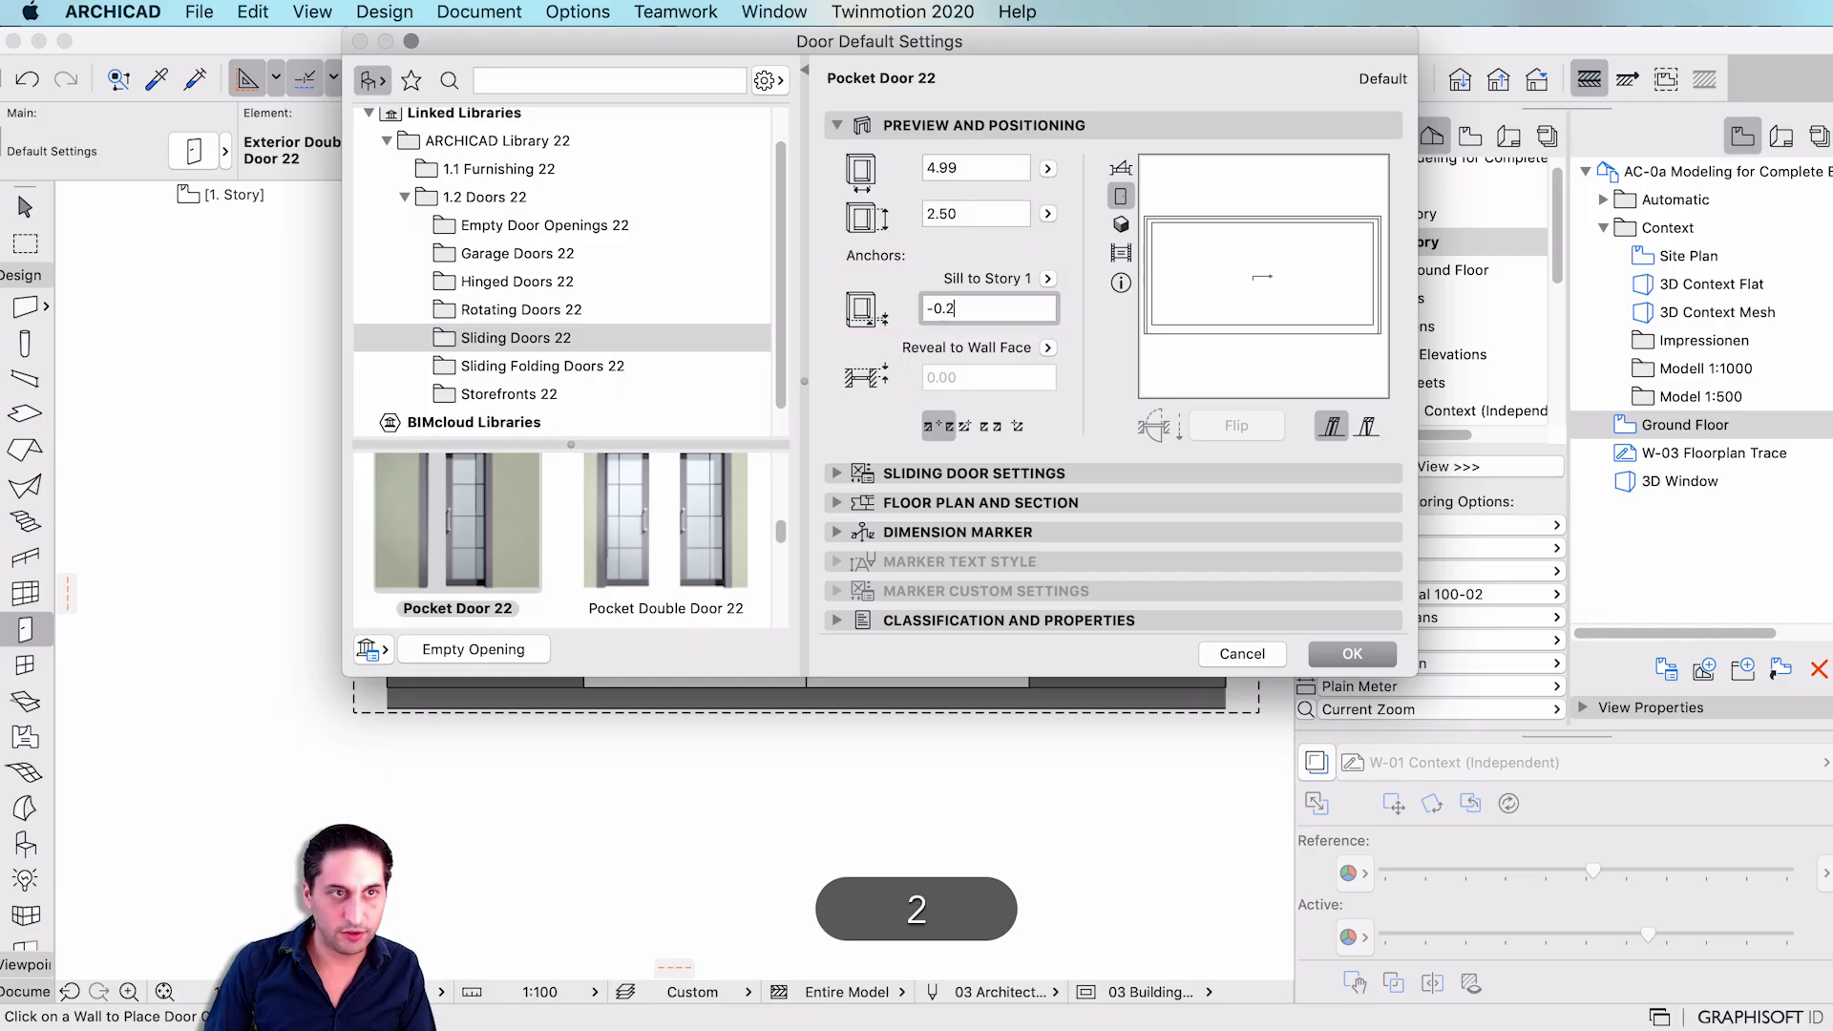
pyautogui.press('Tab')
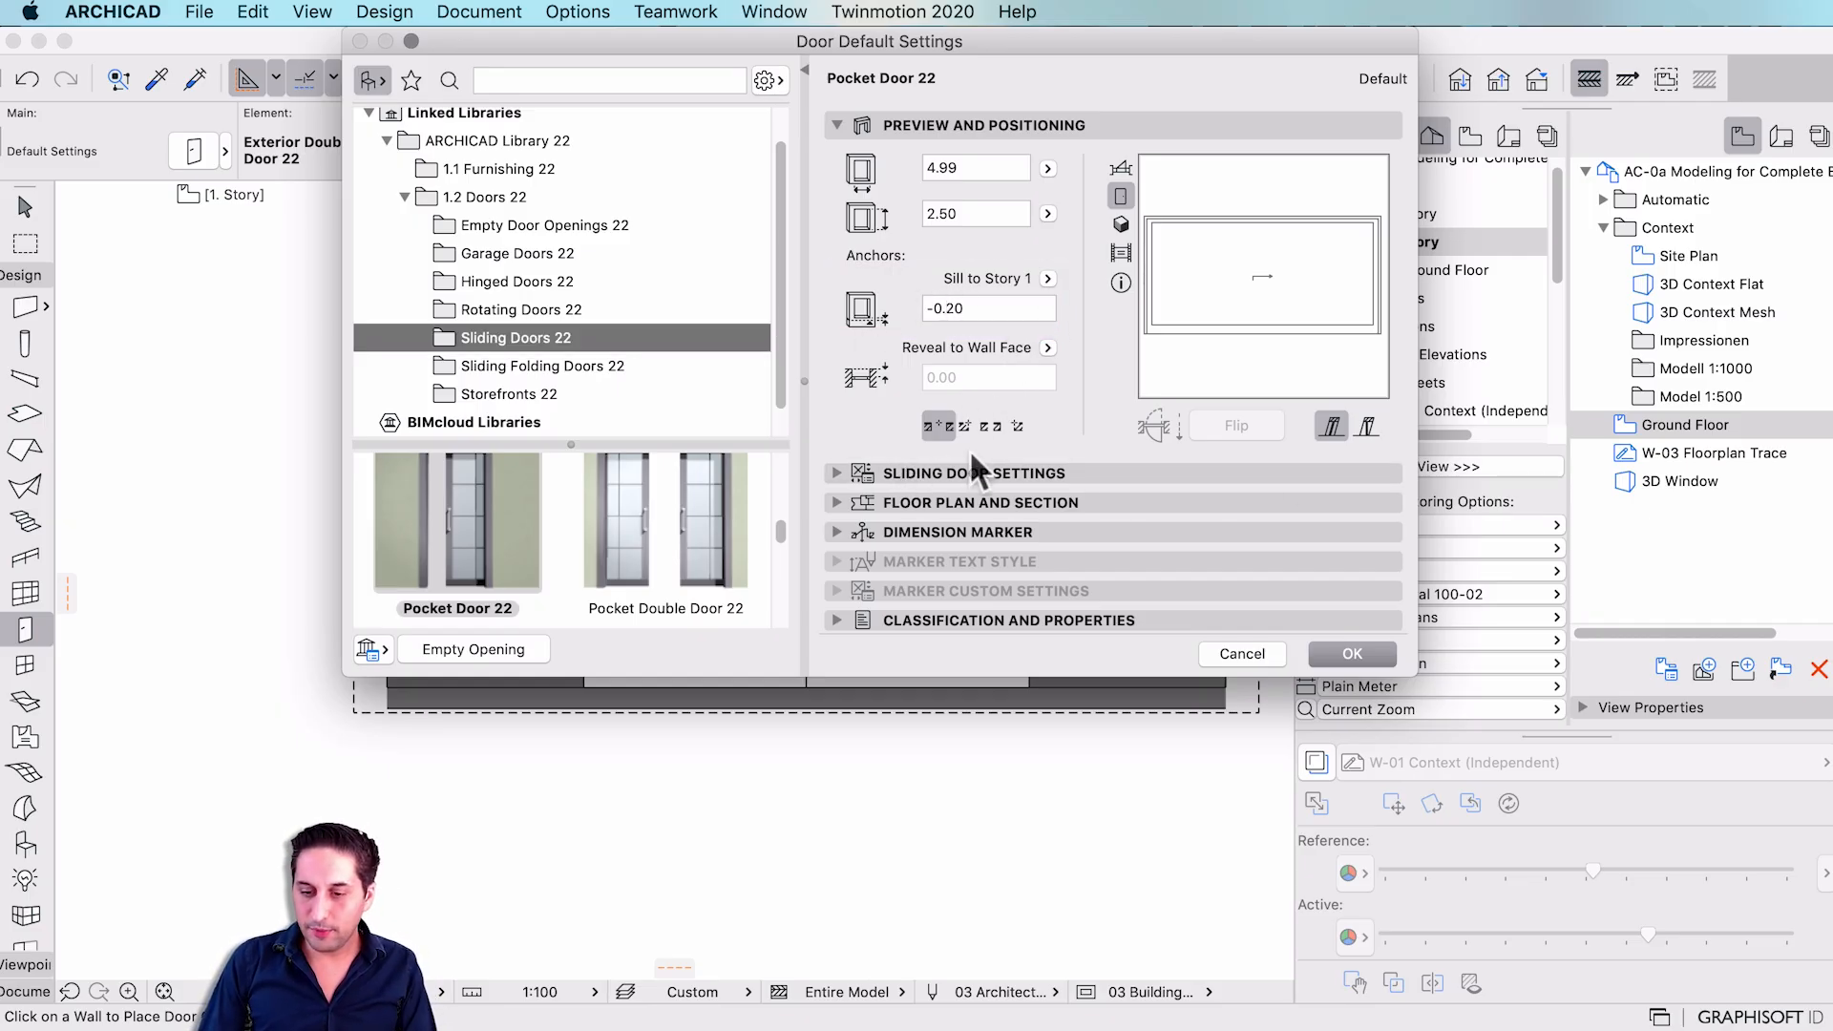
# - Set the pocket door's leaf frame width to 0.05 for the lower, upper and side members
pyautogui.click(867, 124)
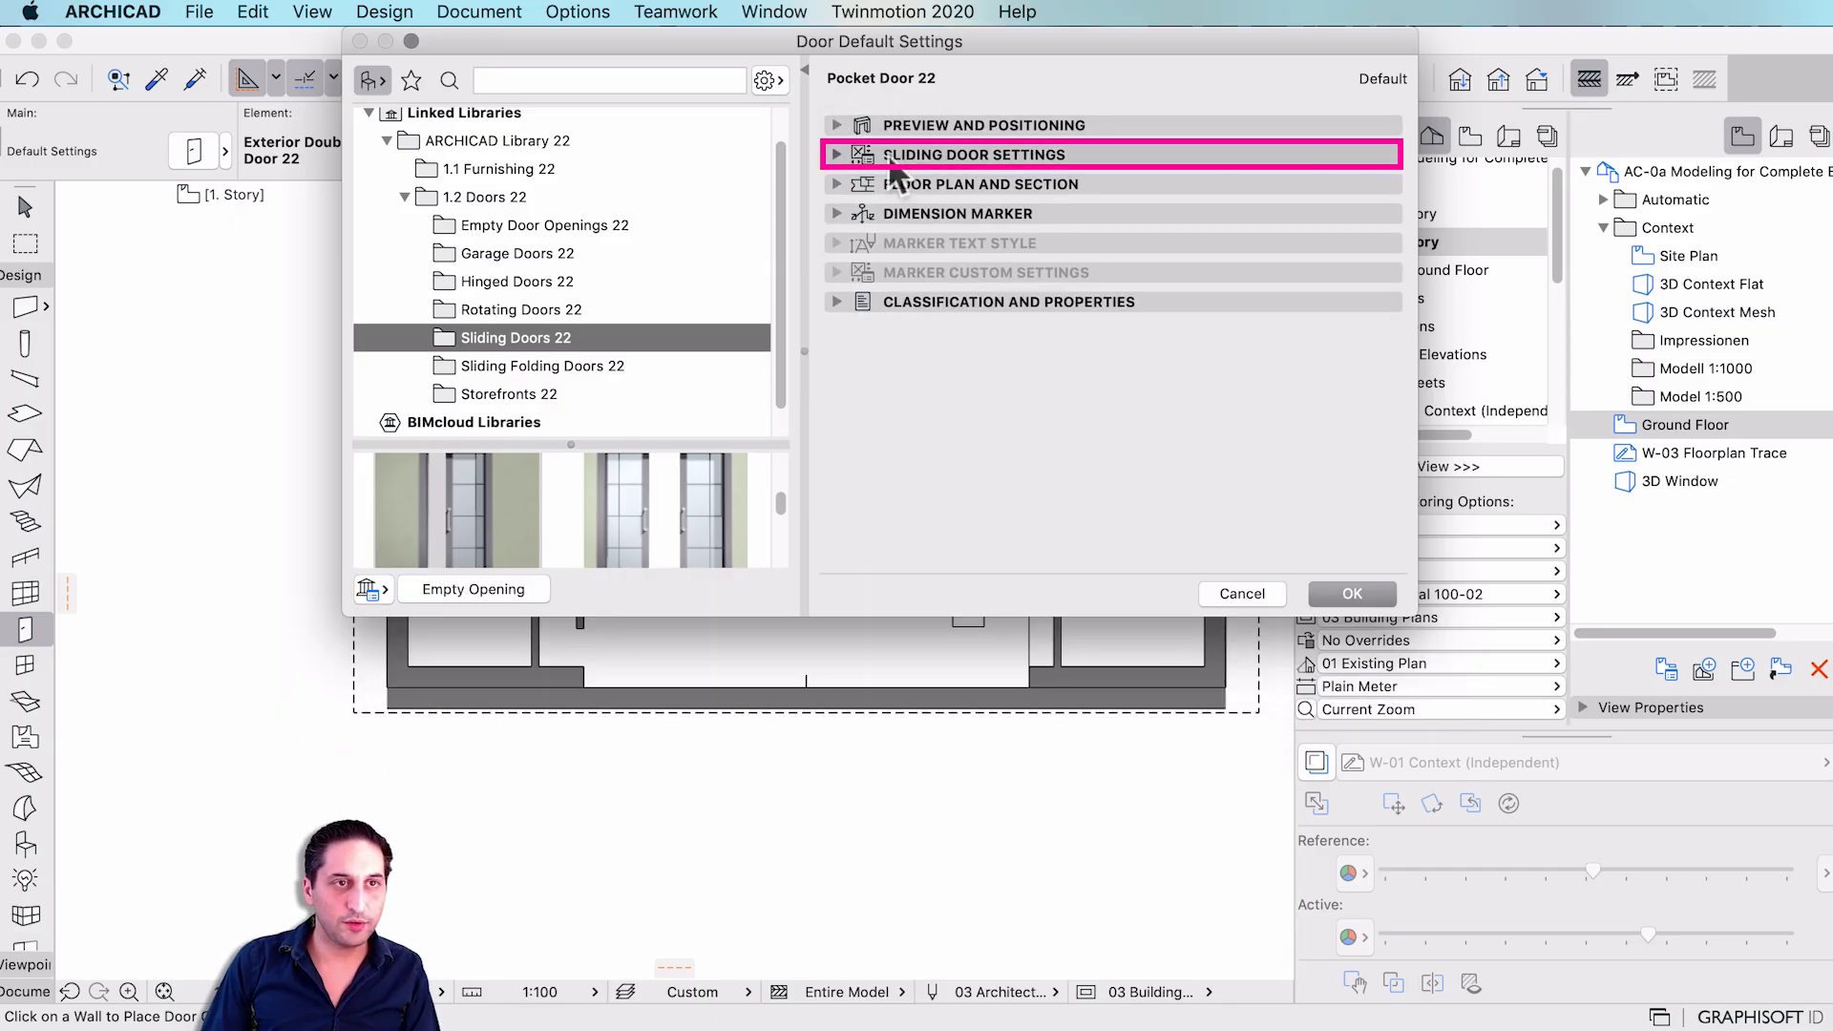
pyautogui.click(892, 156)
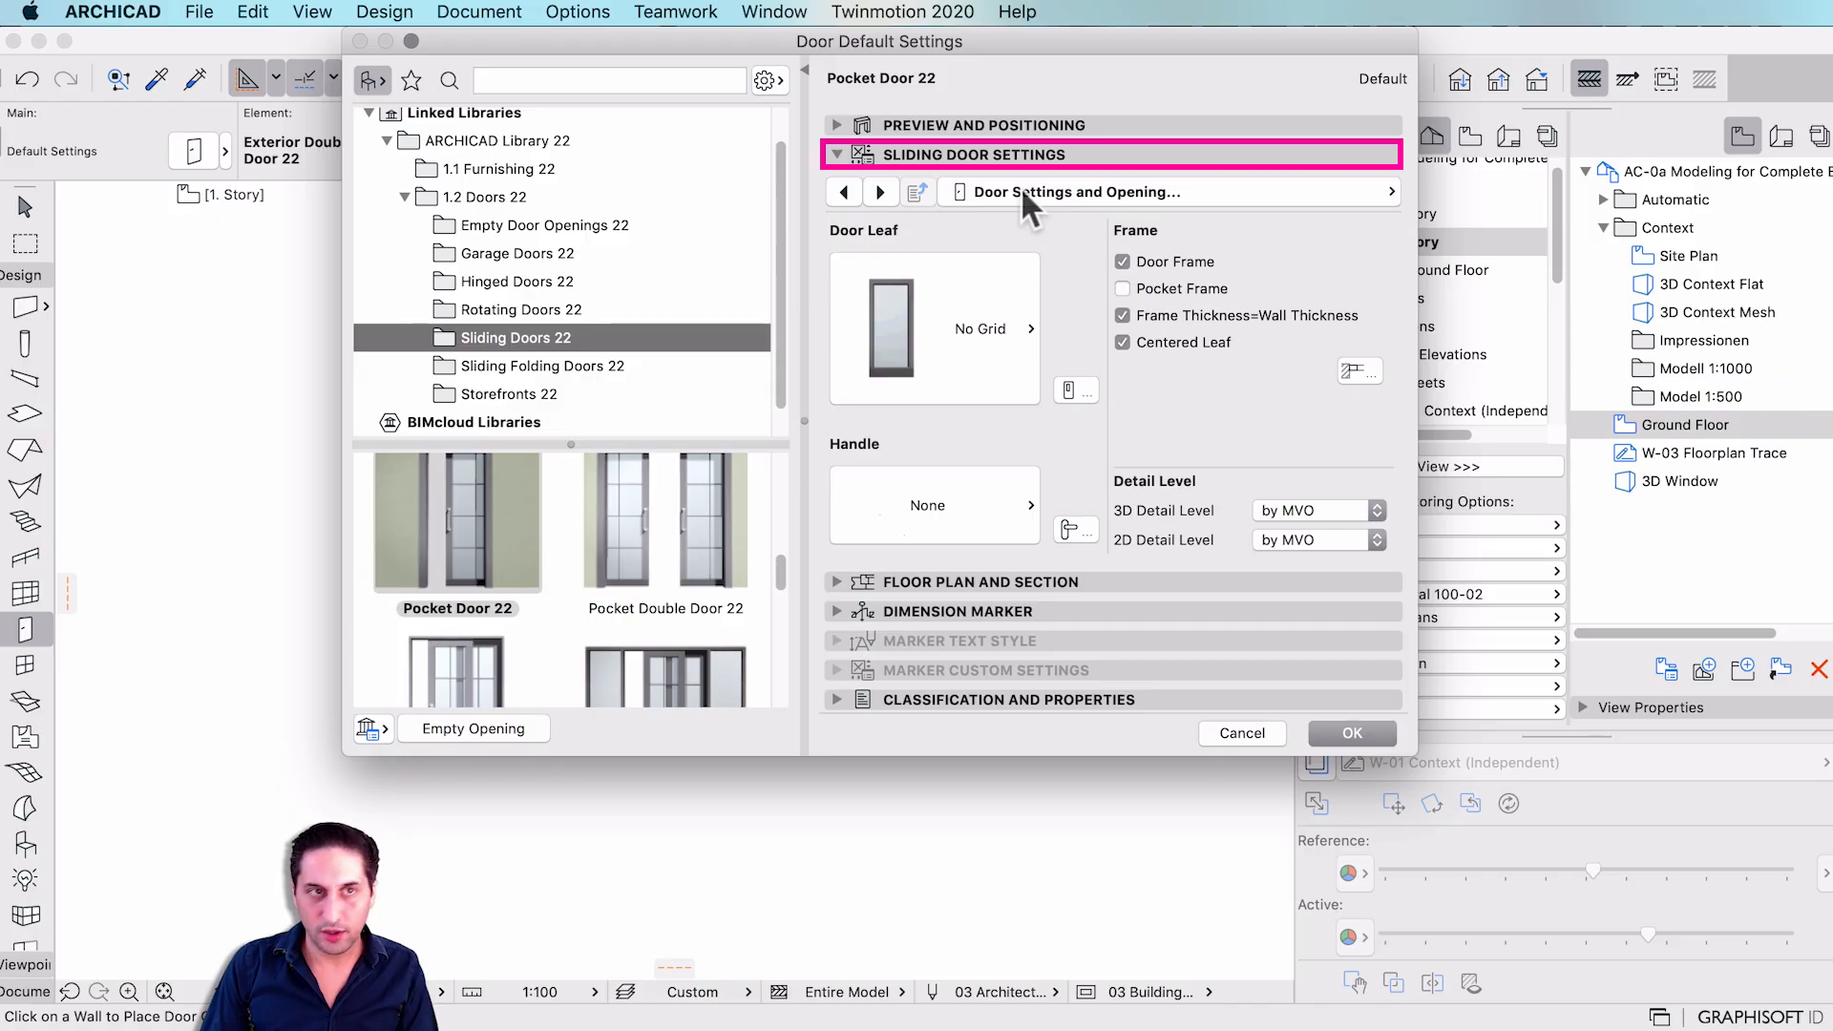
pyautogui.click(1022, 186)
pyautogui.click(1490, 251)
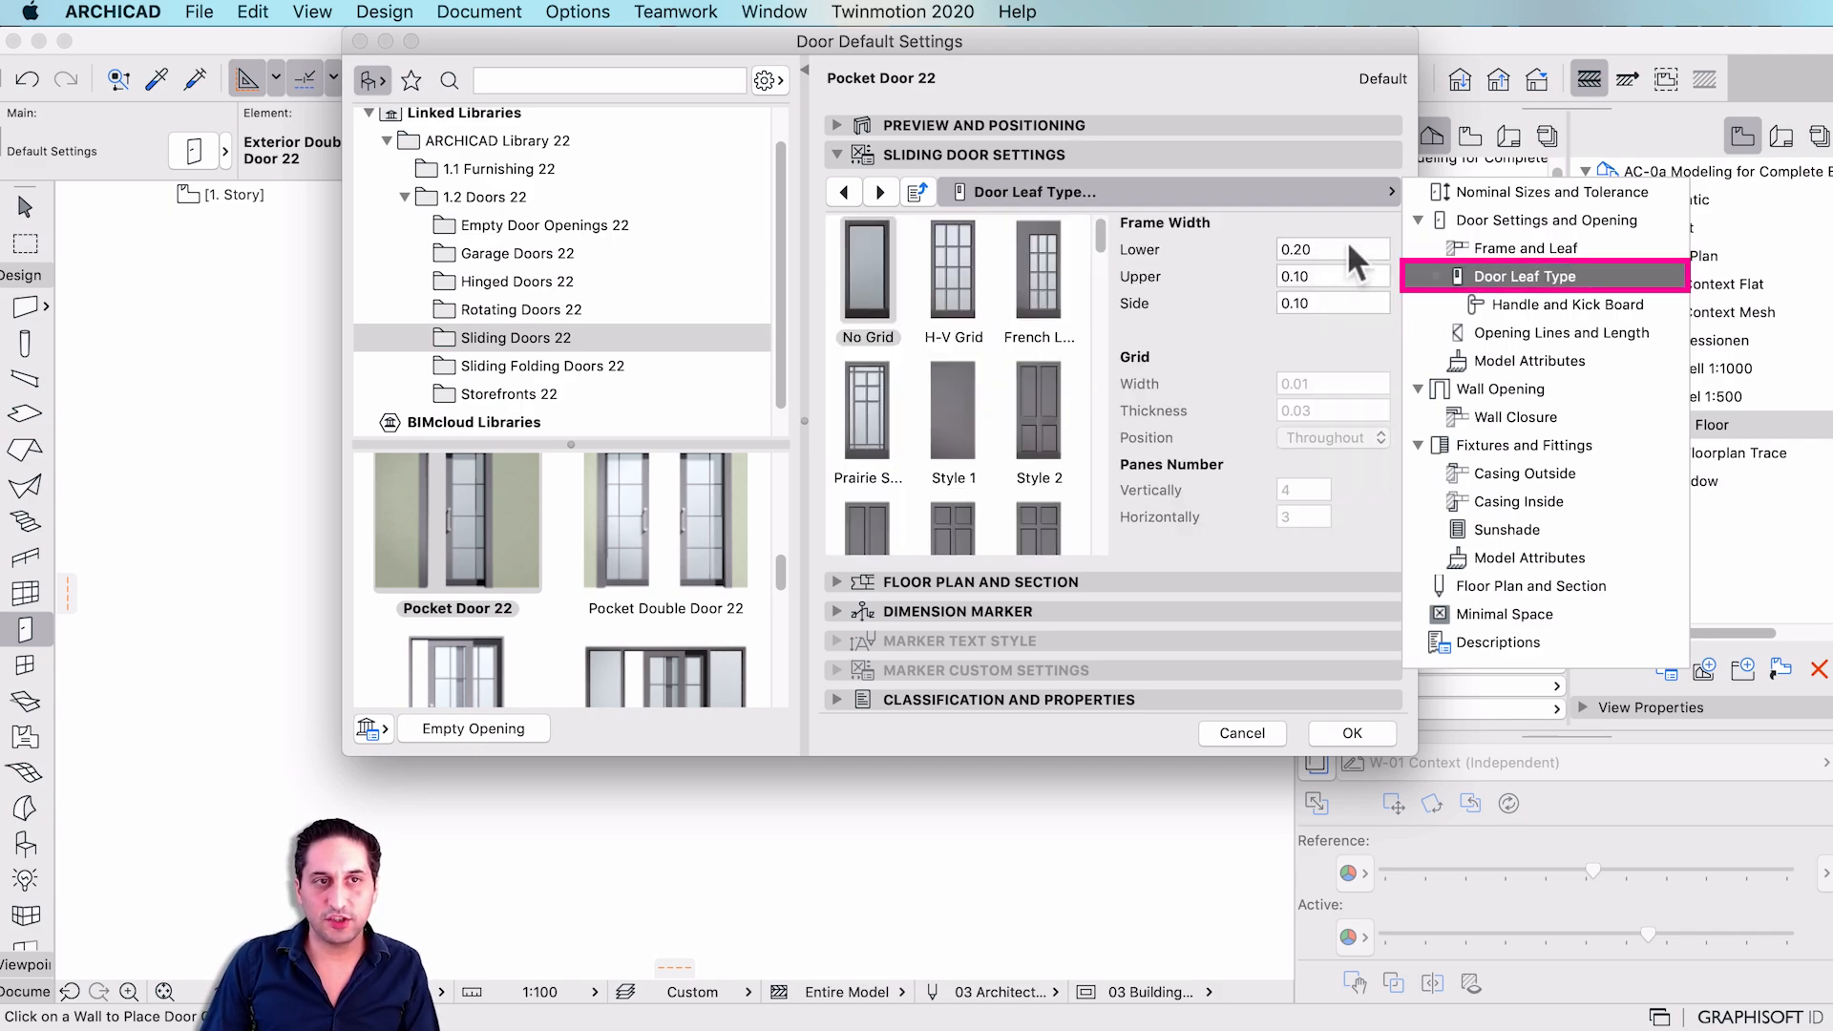
pyautogui.click(1344, 240)
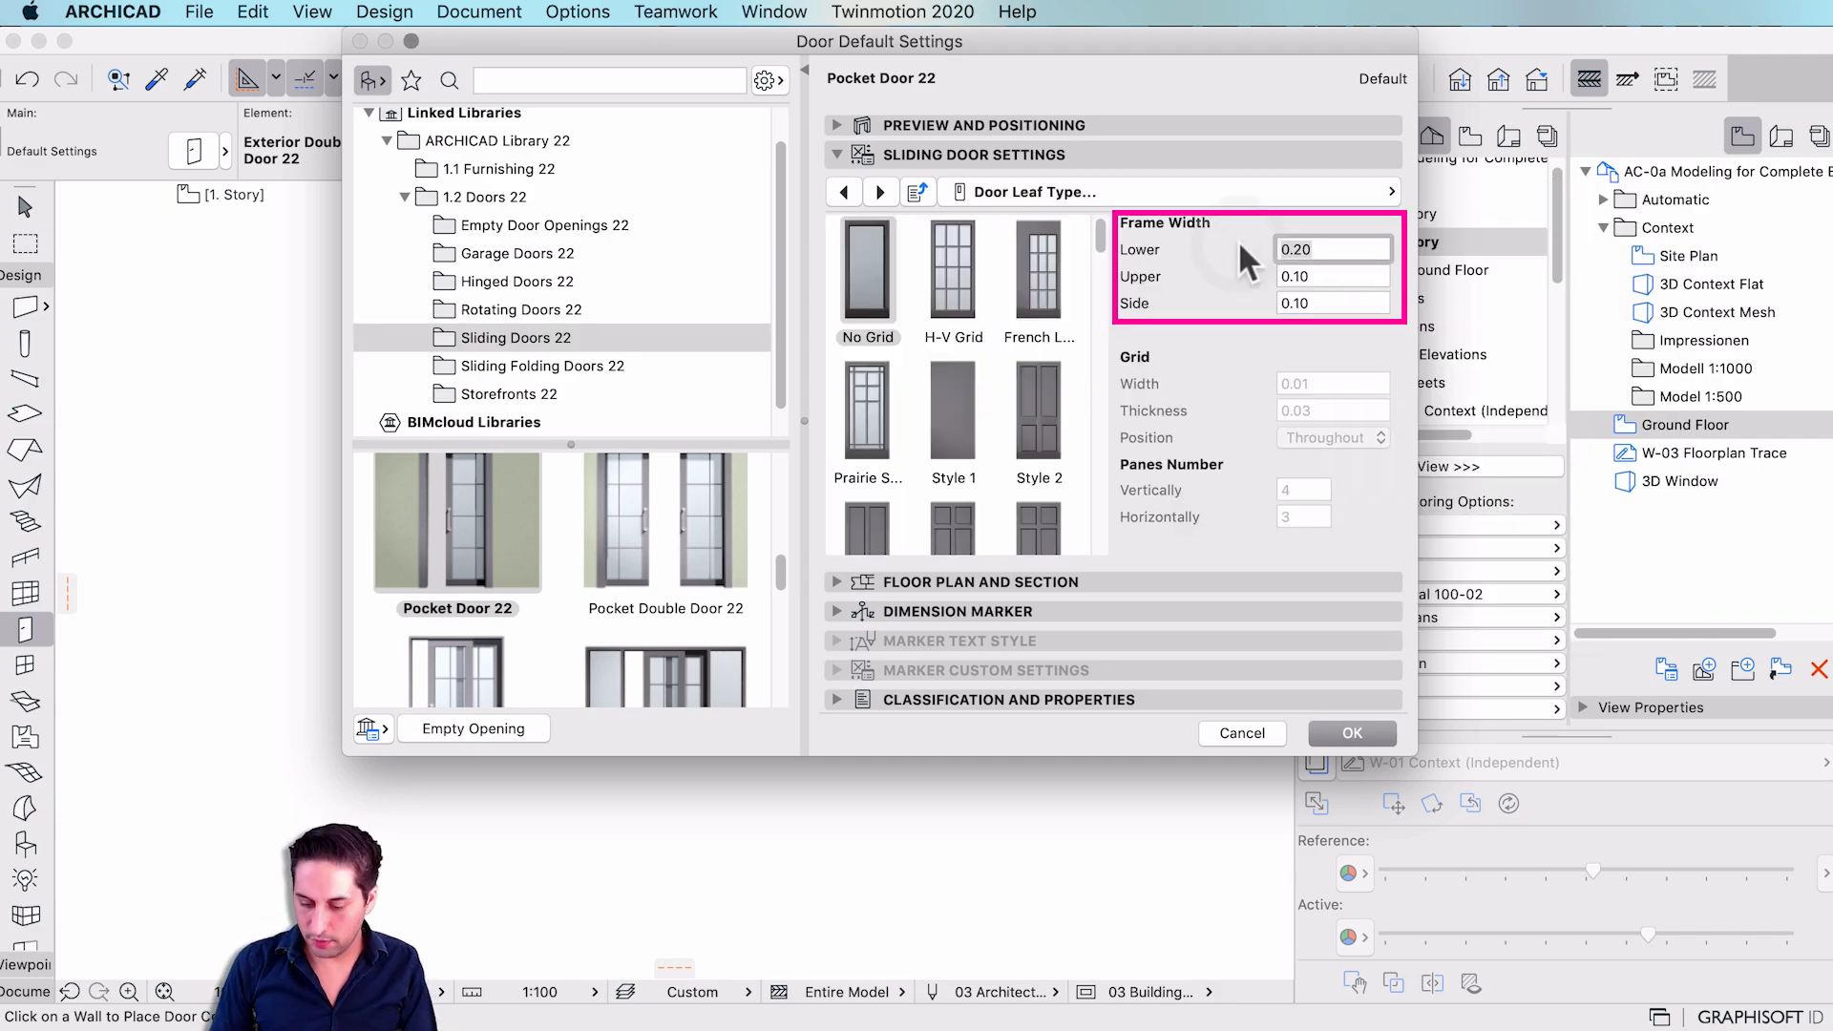
pyautogui.write('0.05')
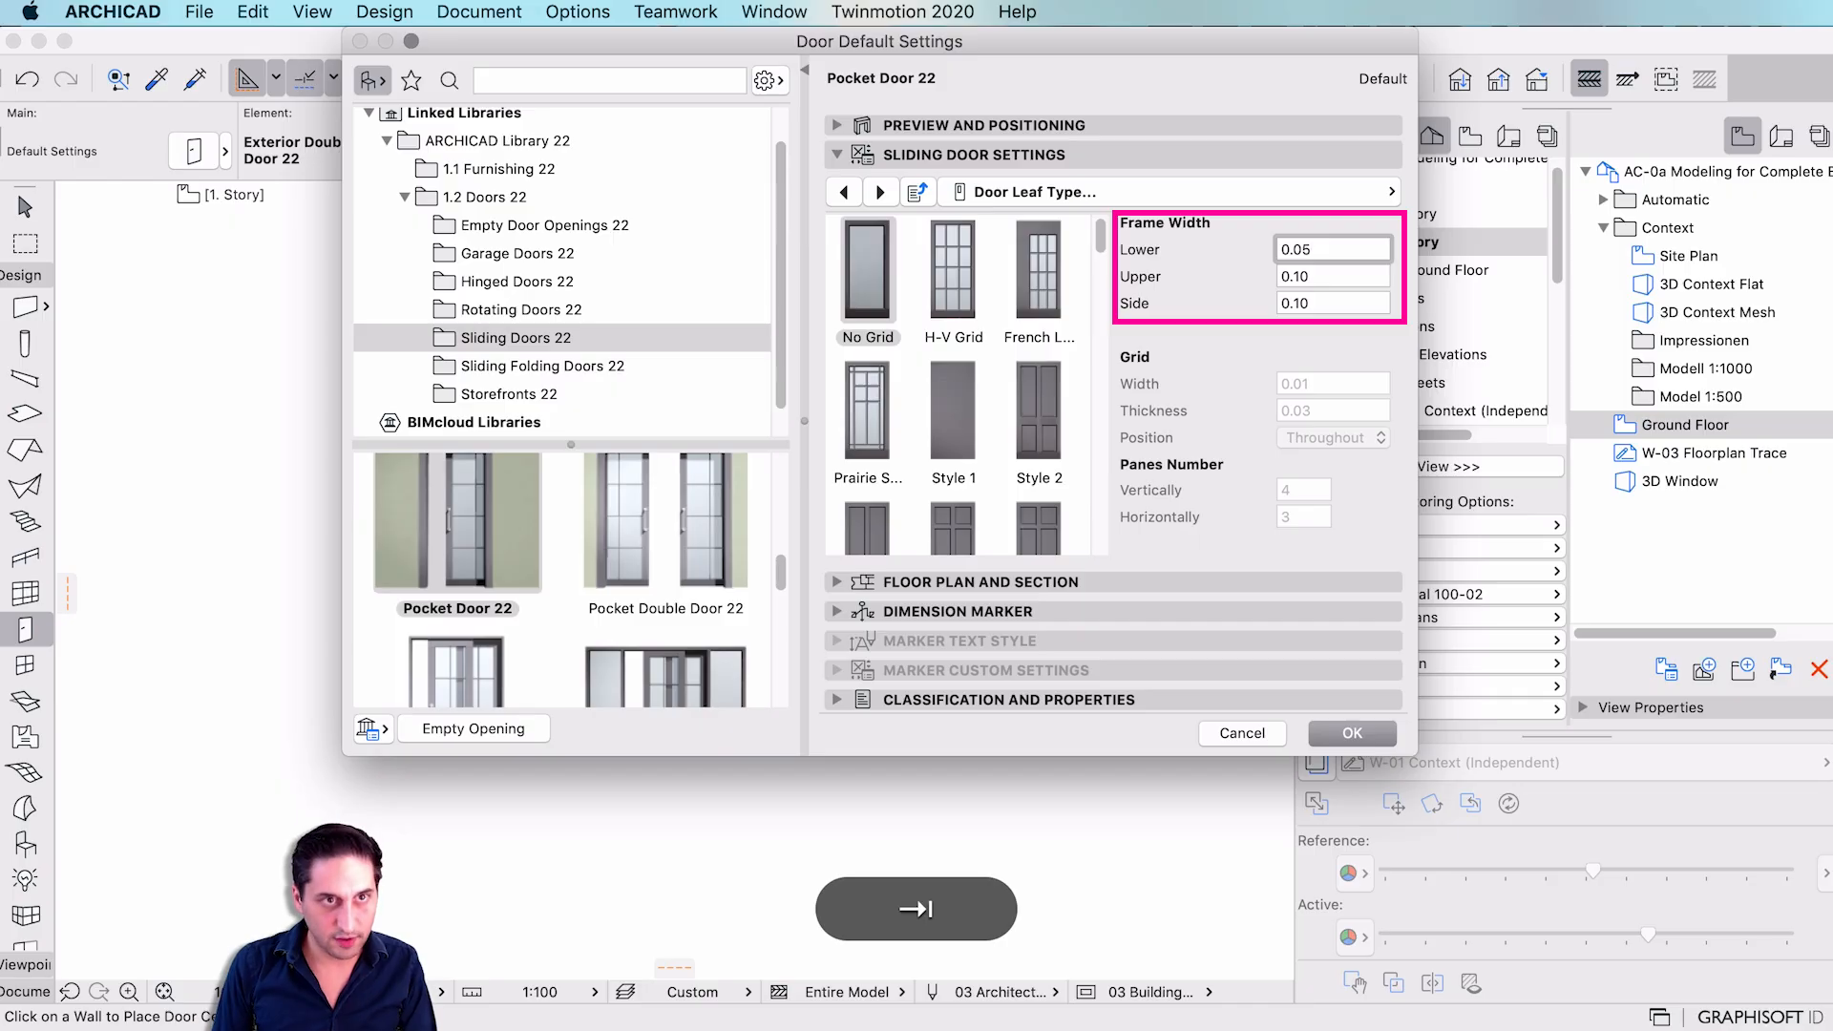
pyautogui.press('Tab')
pyautogui.write('0.05')
pyautogui.press('Tab')
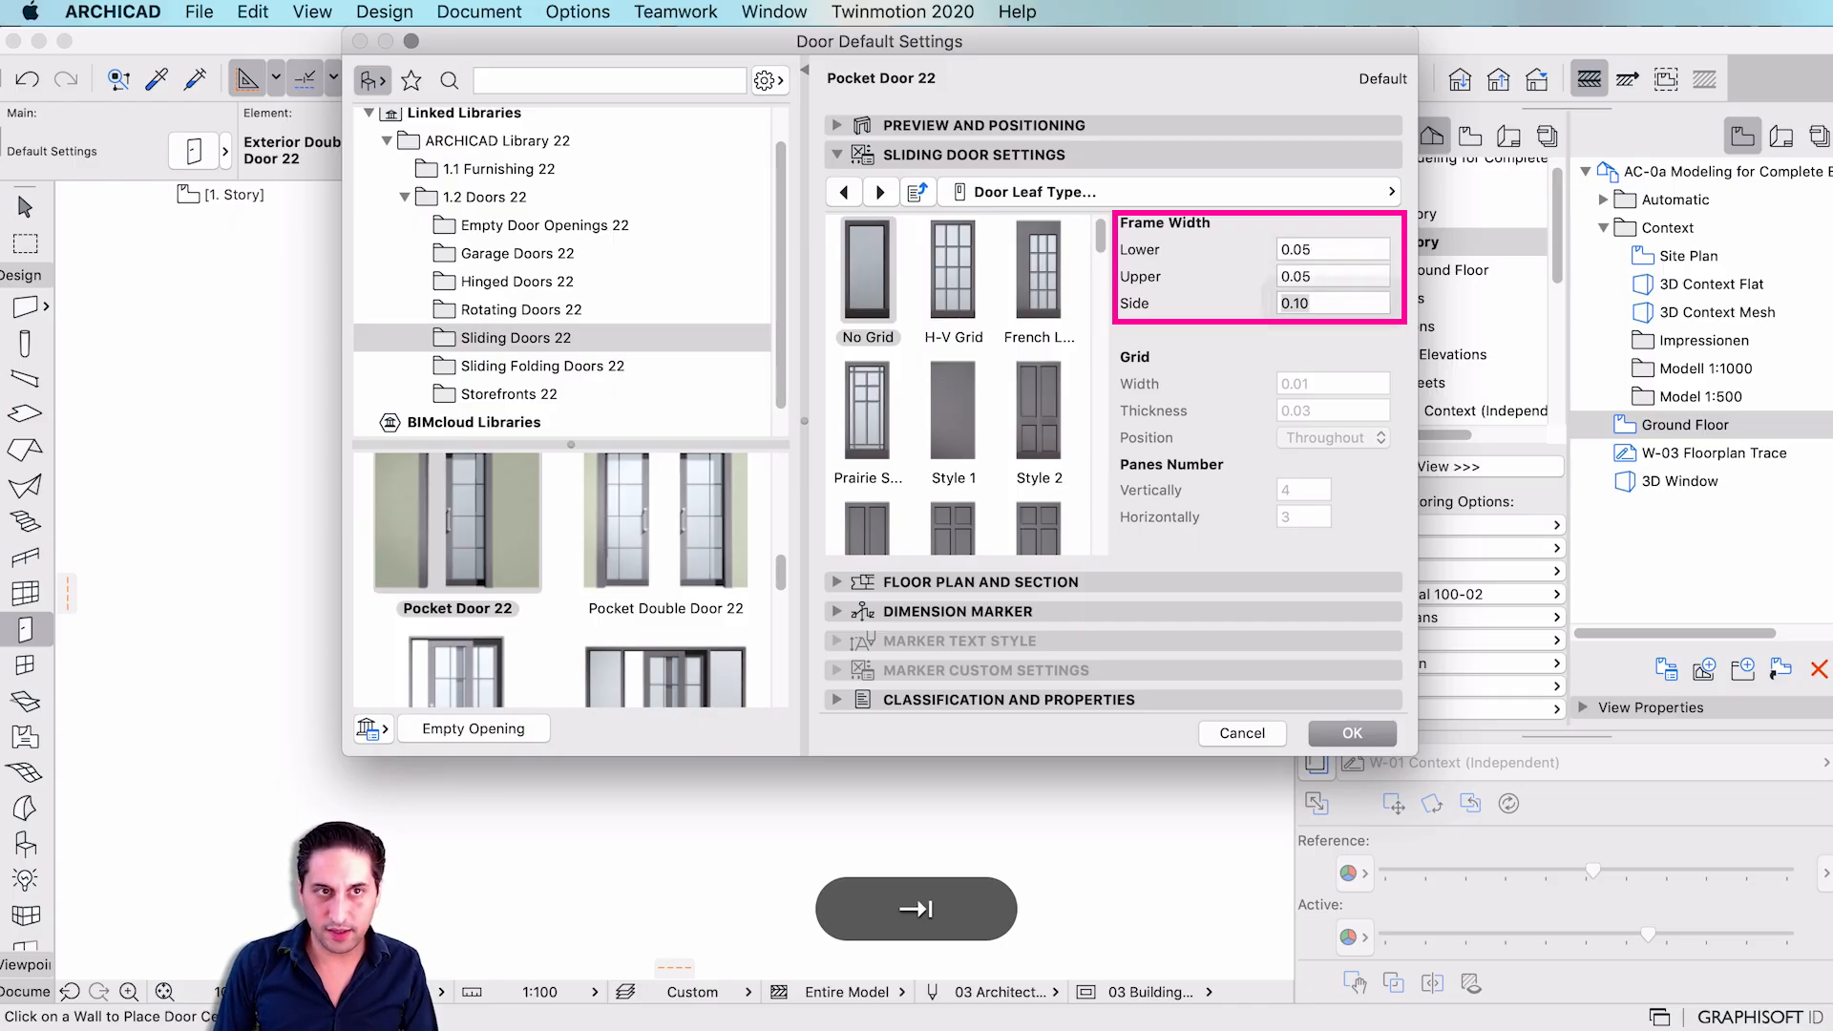
pyautogui.write('0.00')
pyautogui.press('Tab')
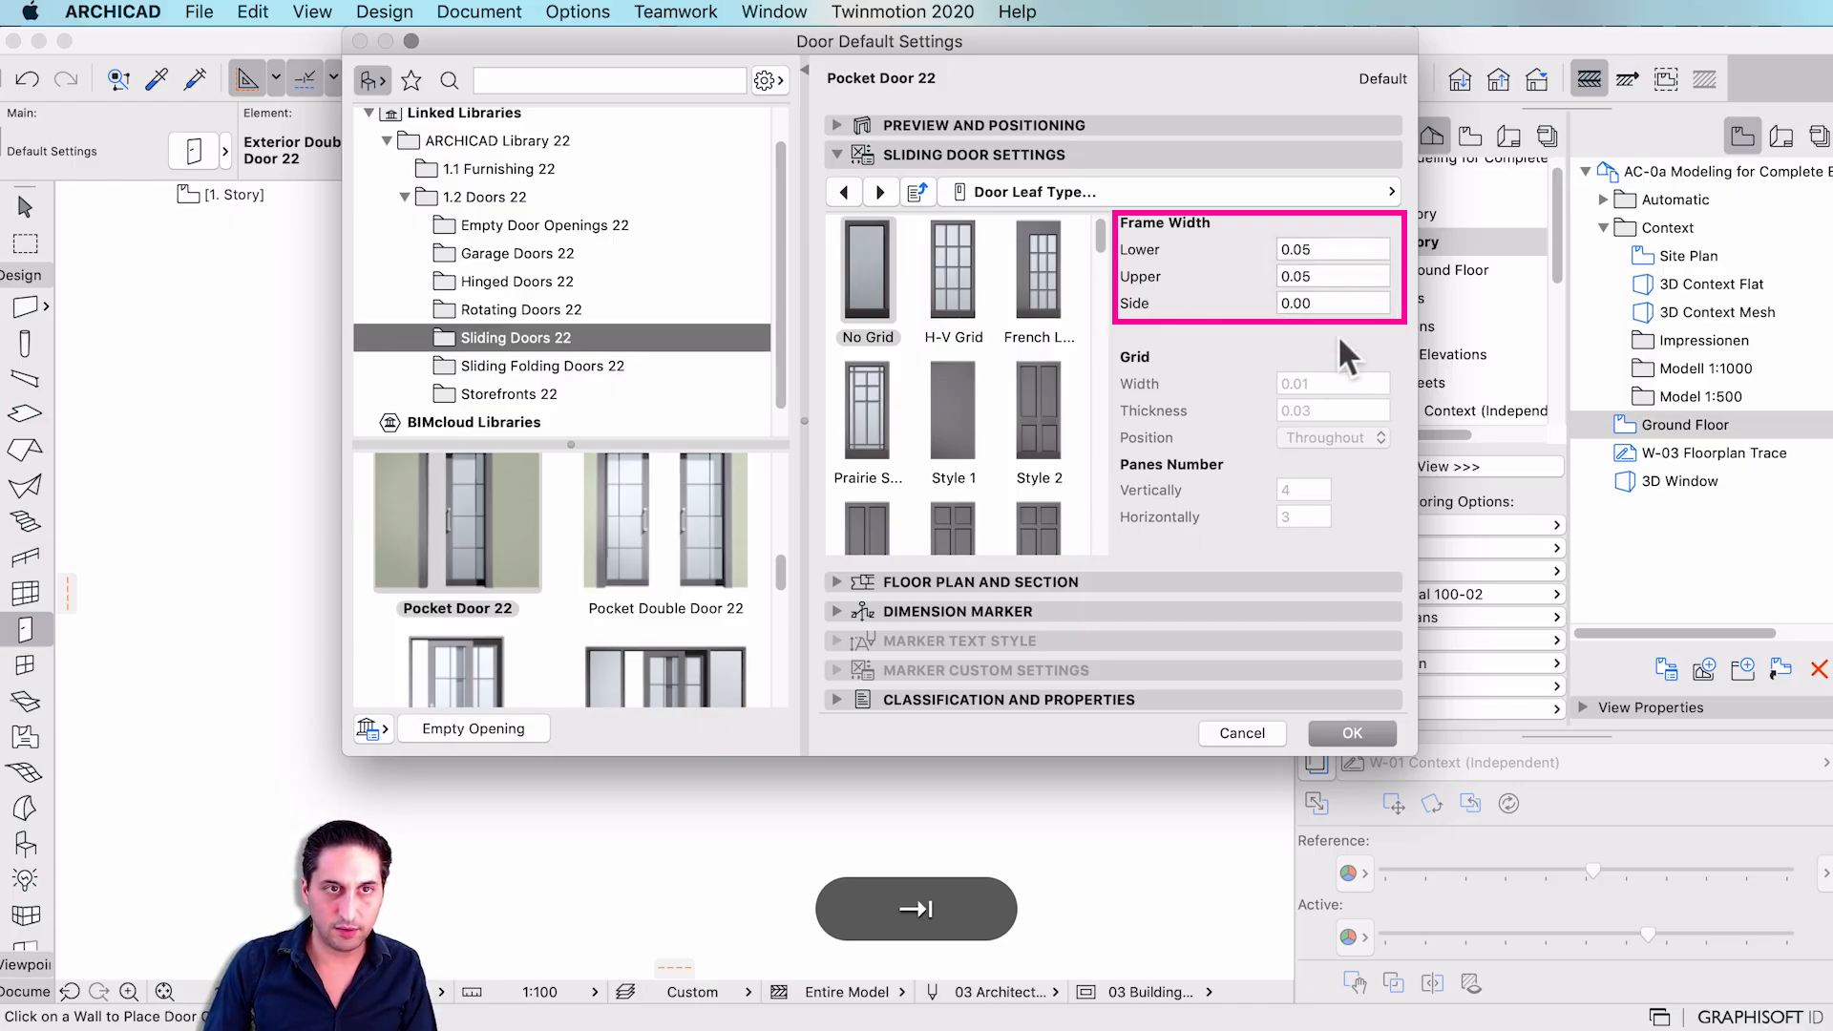
pyautogui.click(1330, 298)
pyautogui.click(1312, 380)
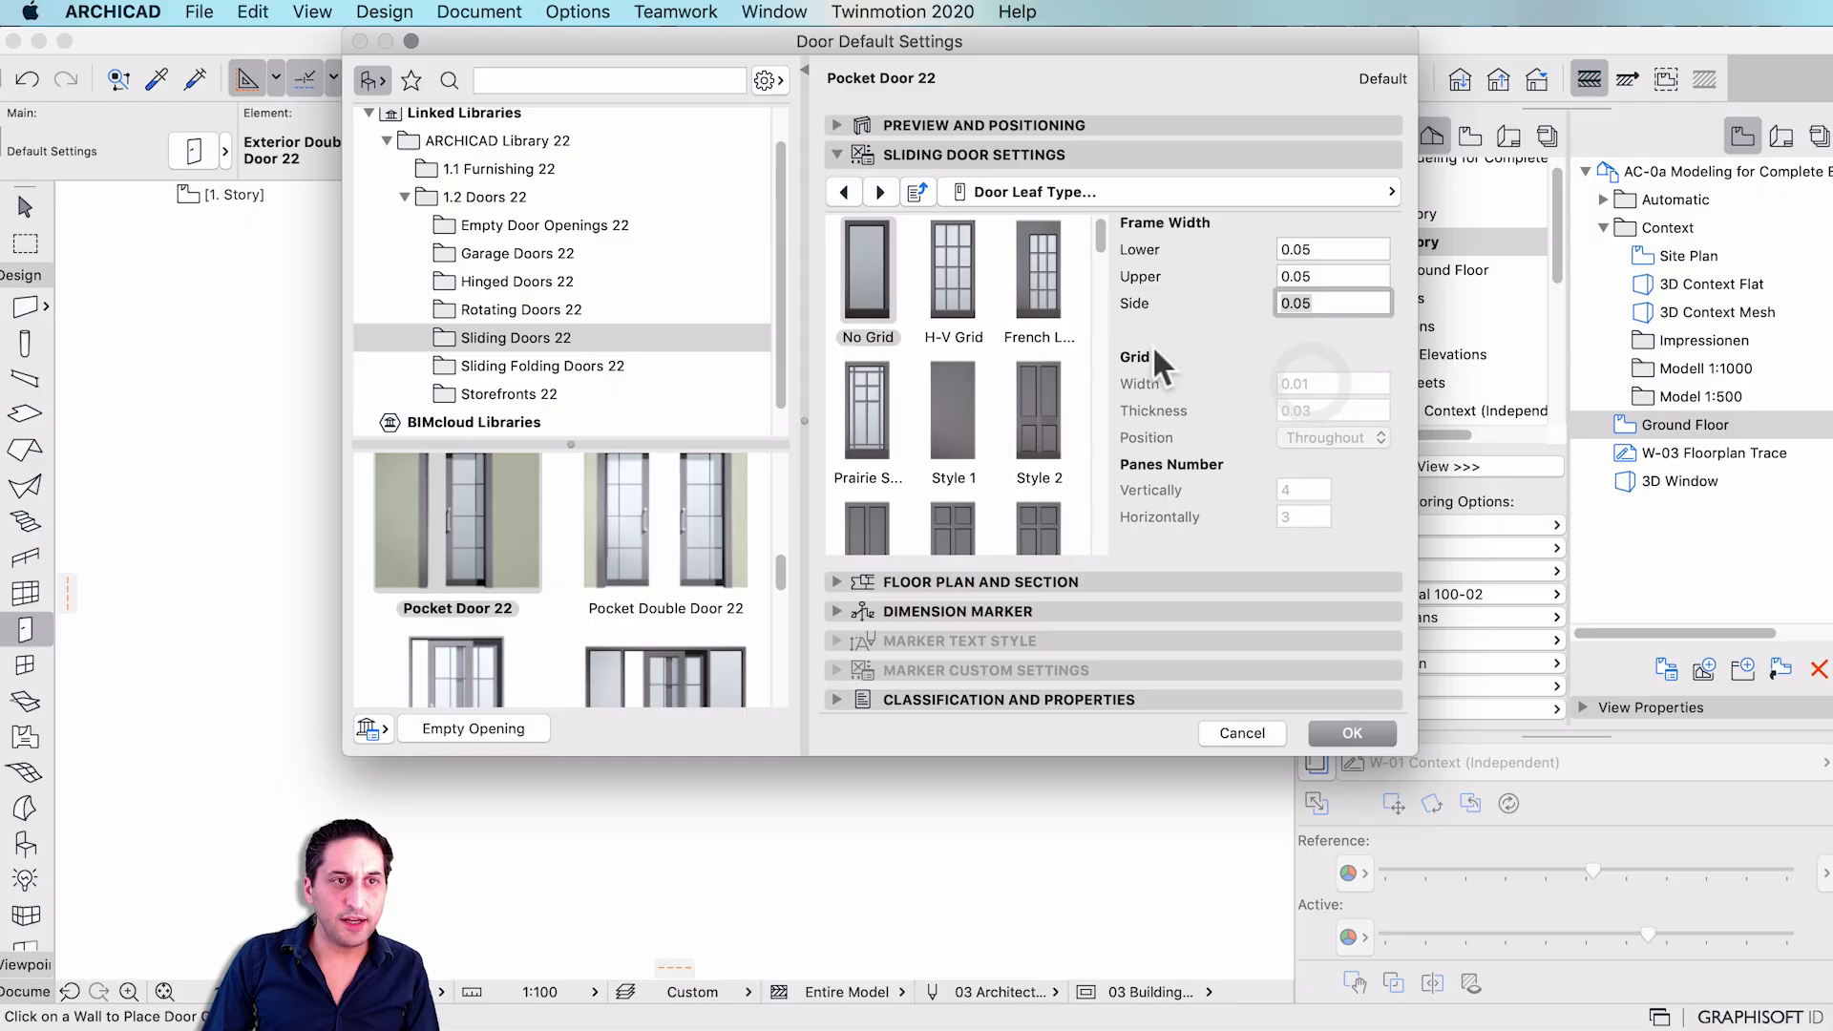
# - Choose the H-V Grid door leaf and set its grid width and thickness to 0.05
pyautogui.click(938, 277)
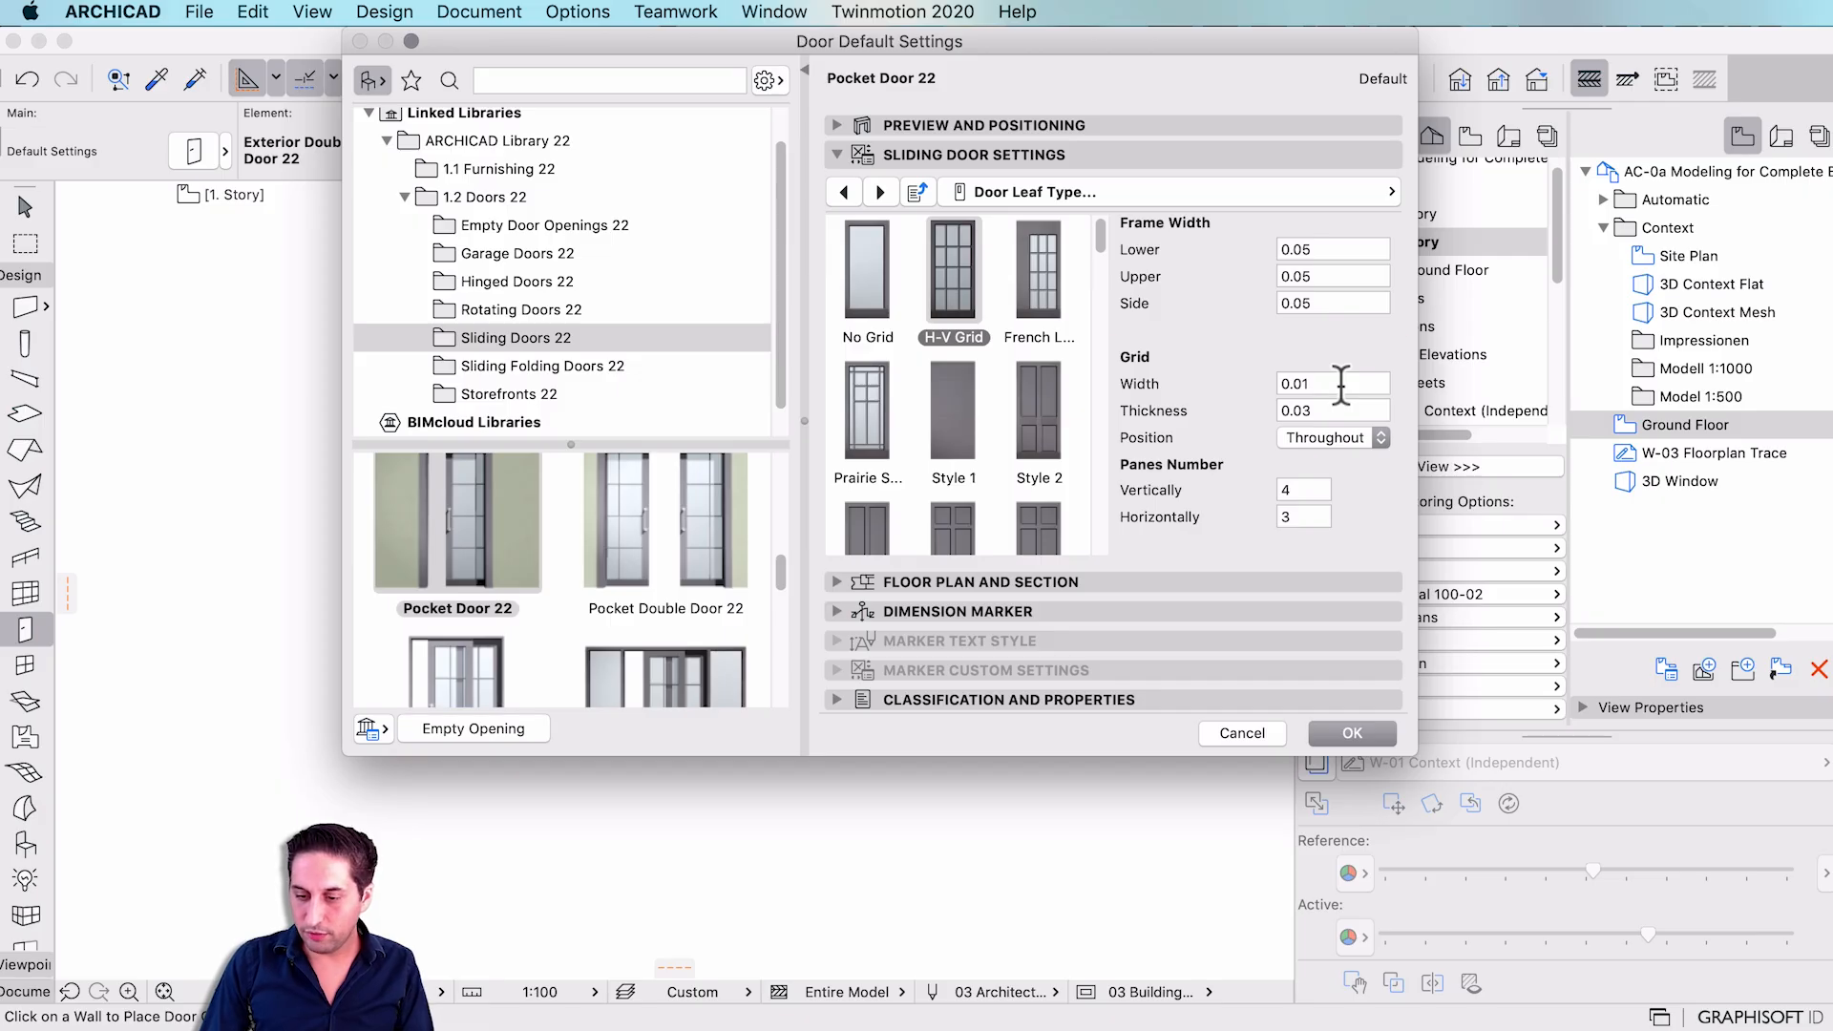
pyautogui.click(1341, 384)
pyautogui.write('0.')
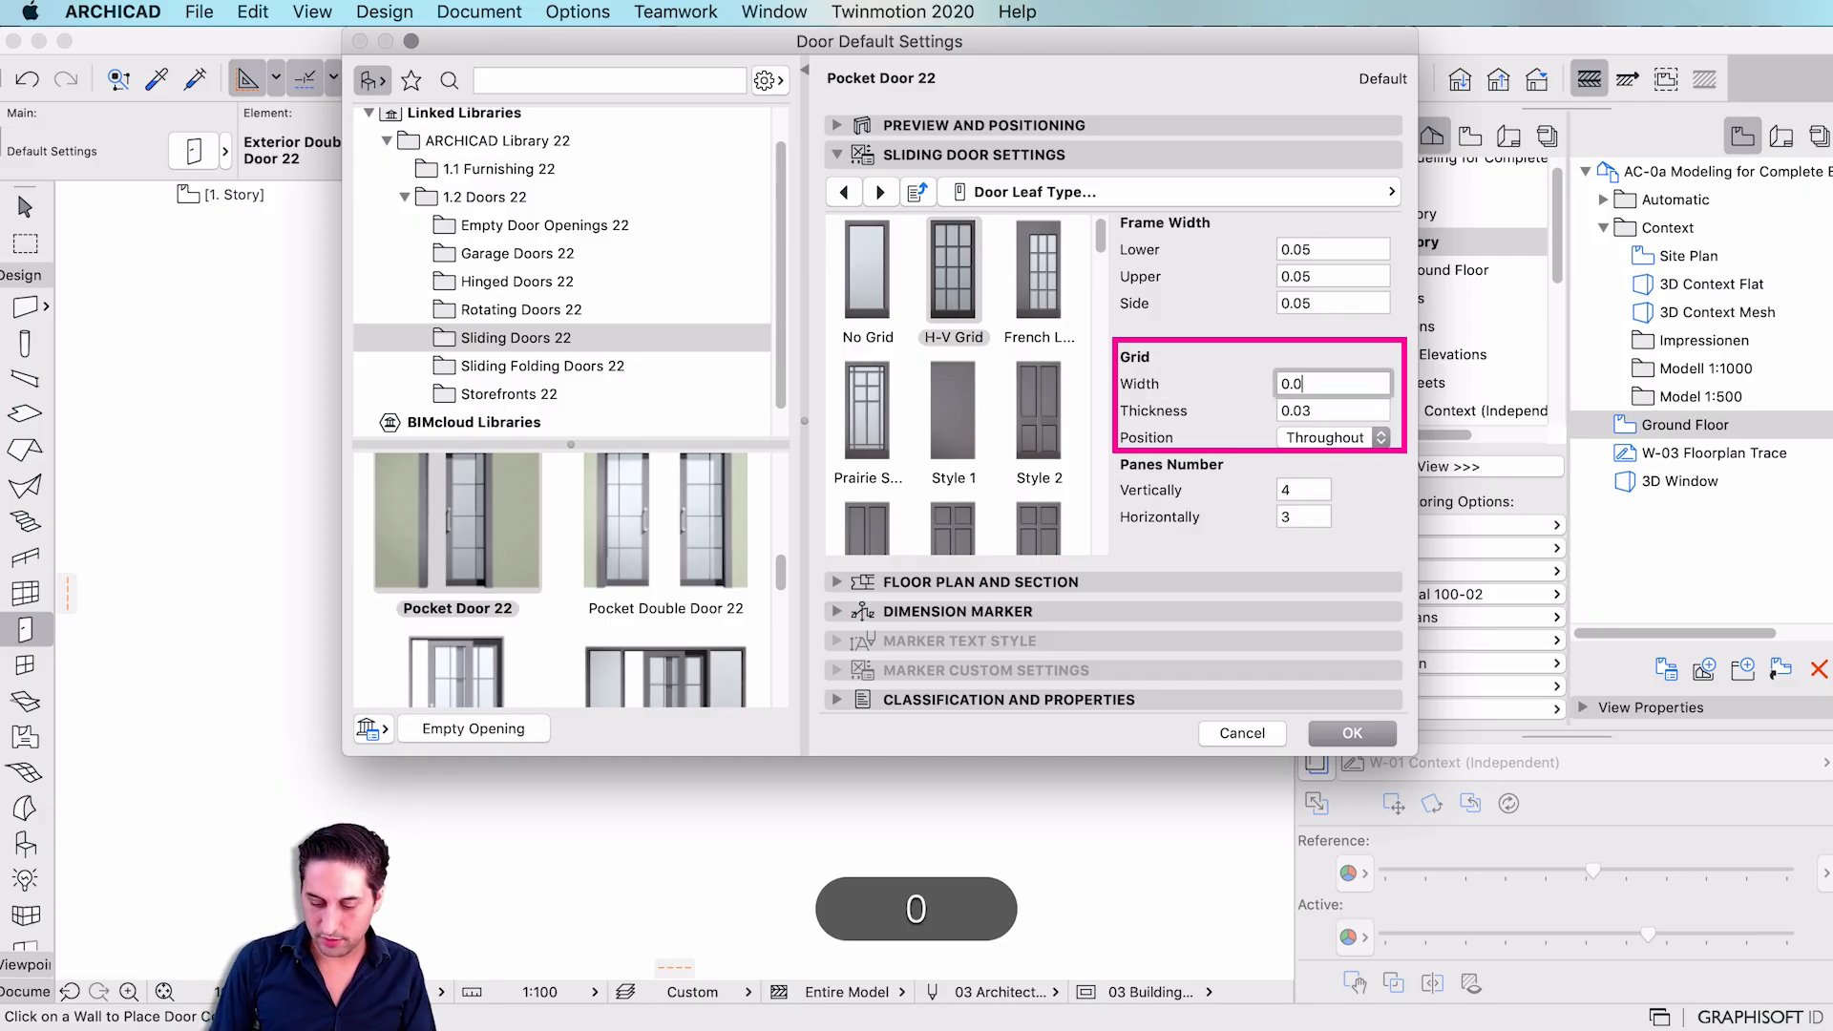
pyautogui.write('05')
pyautogui.press('Tab')
pyautogui.write('0.05')
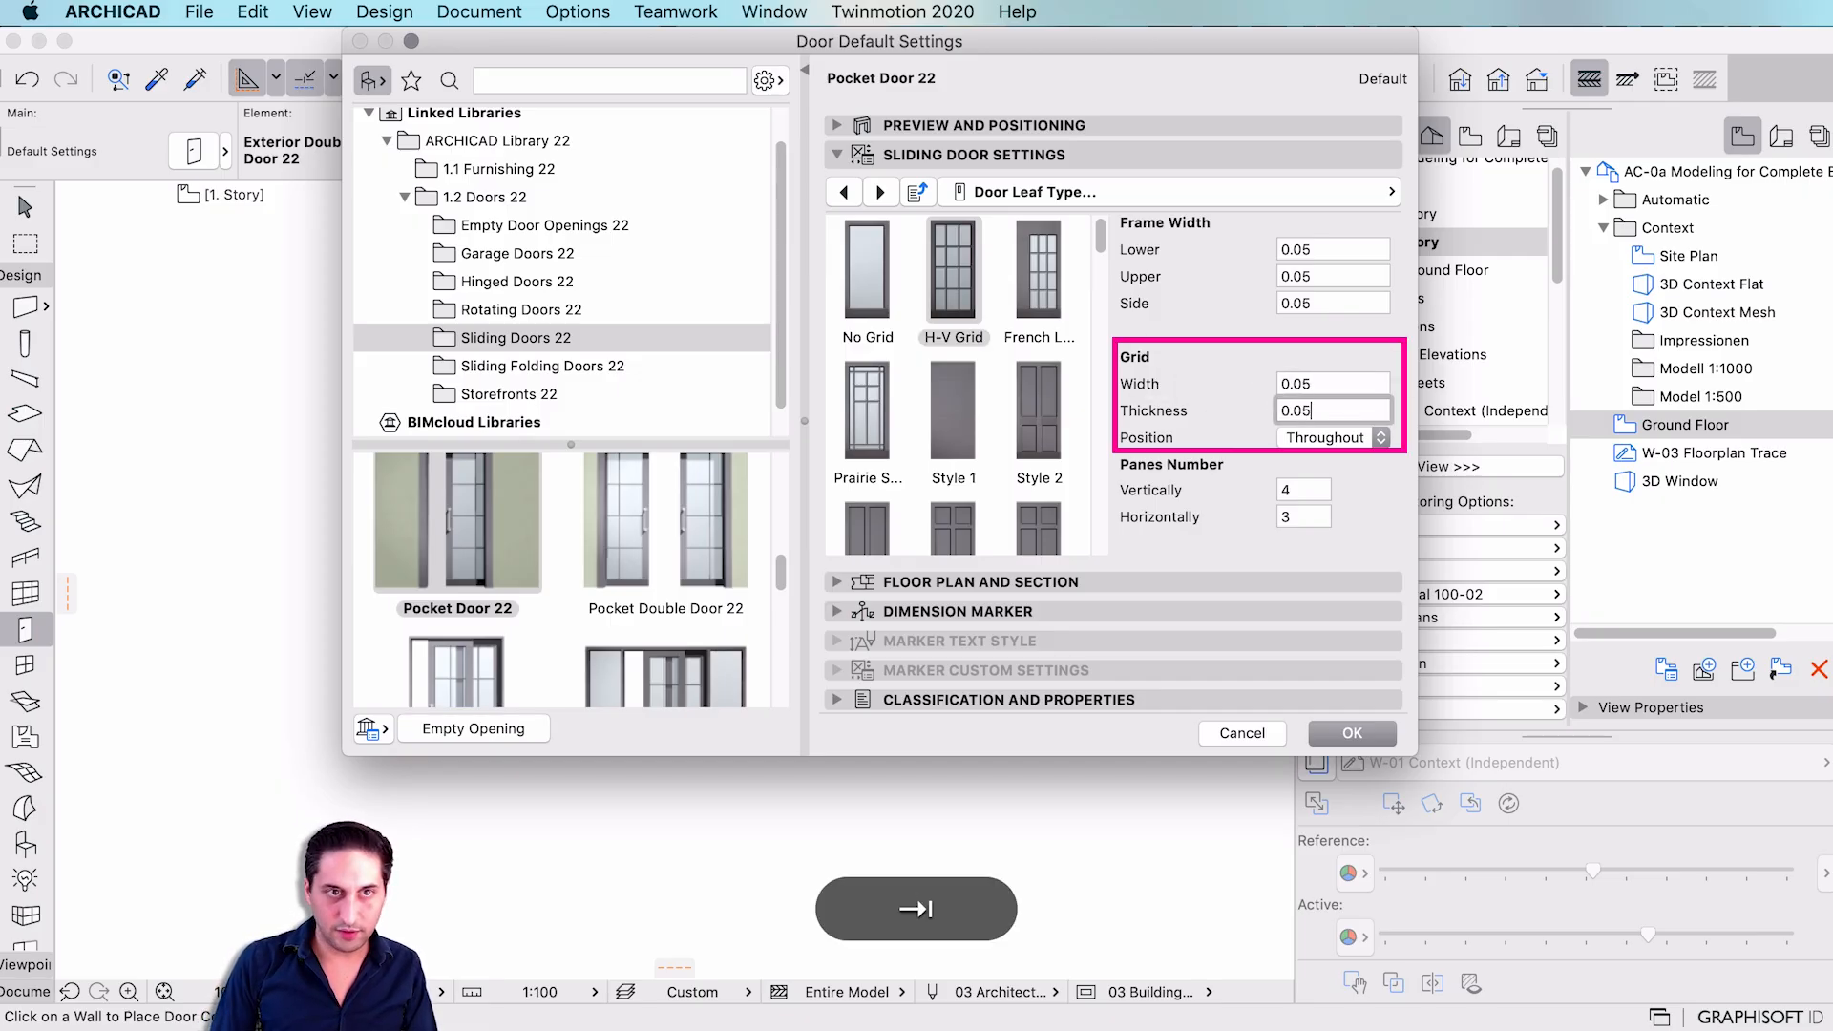
pyautogui.press('Tab')
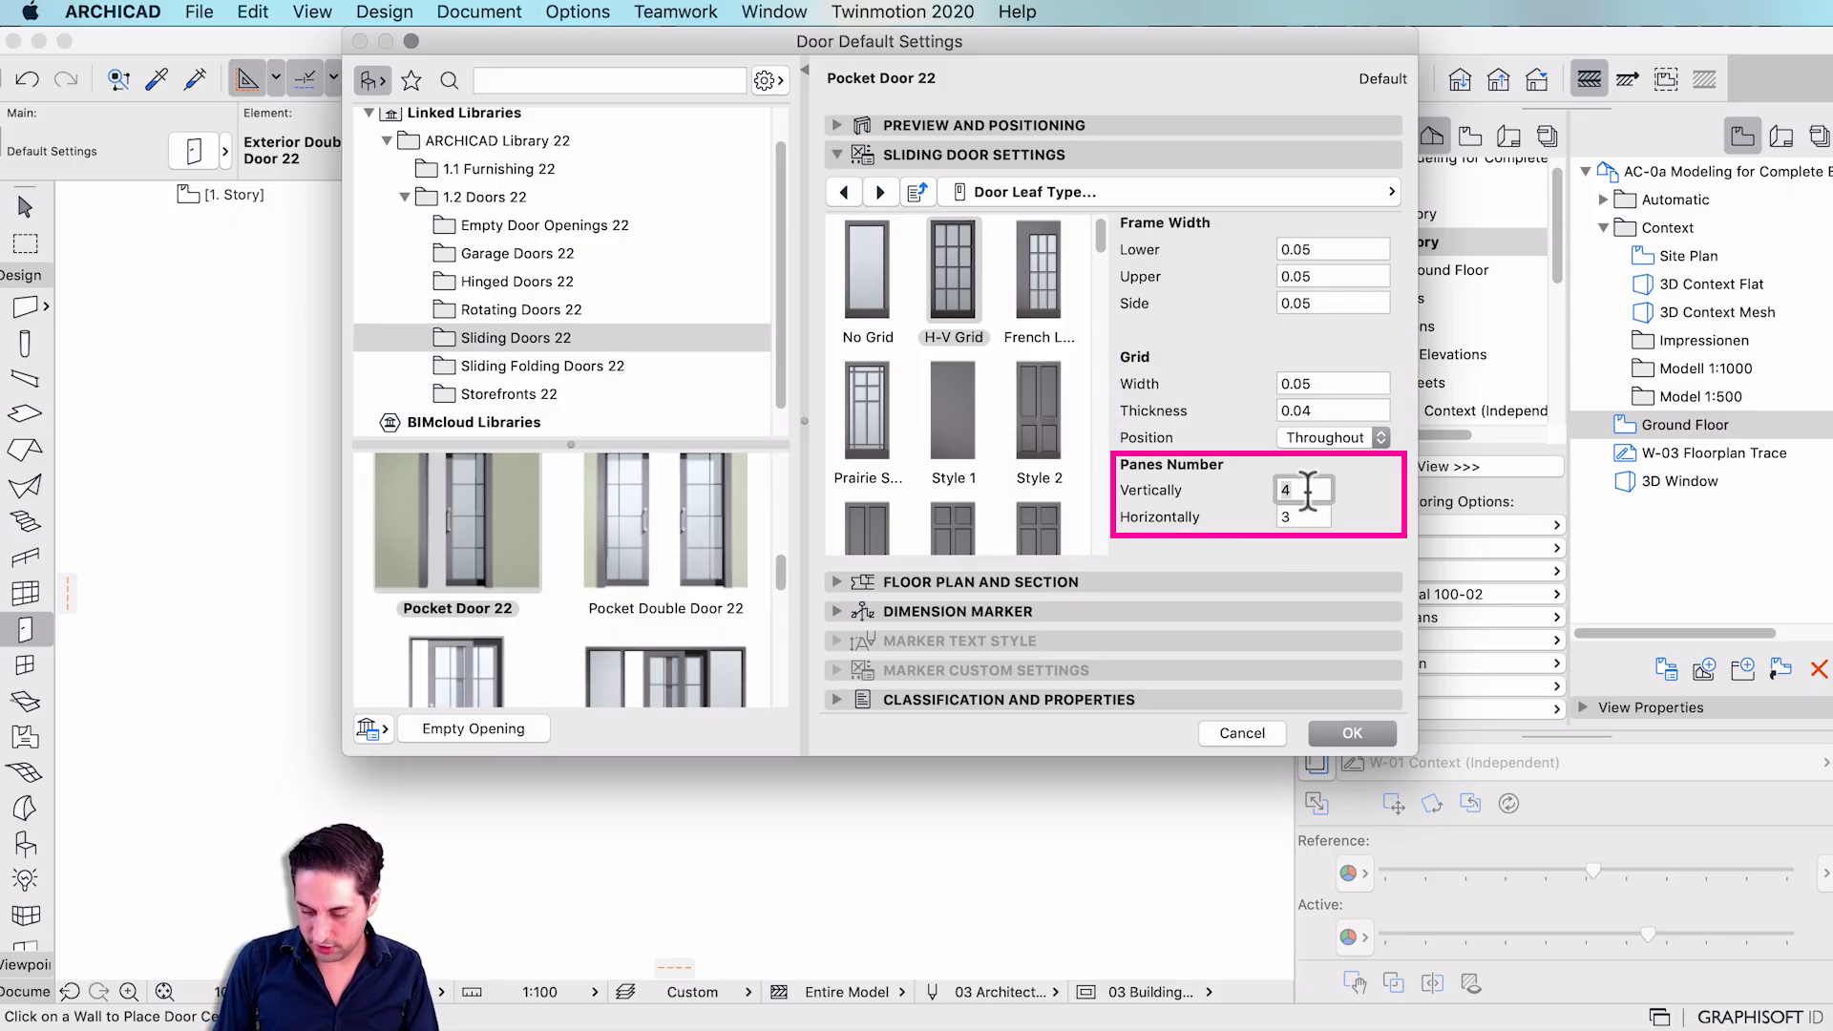
# - Divide the door leaf grid into 1 pane vertically and 50 panes horizontally
pyautogui.write('1')
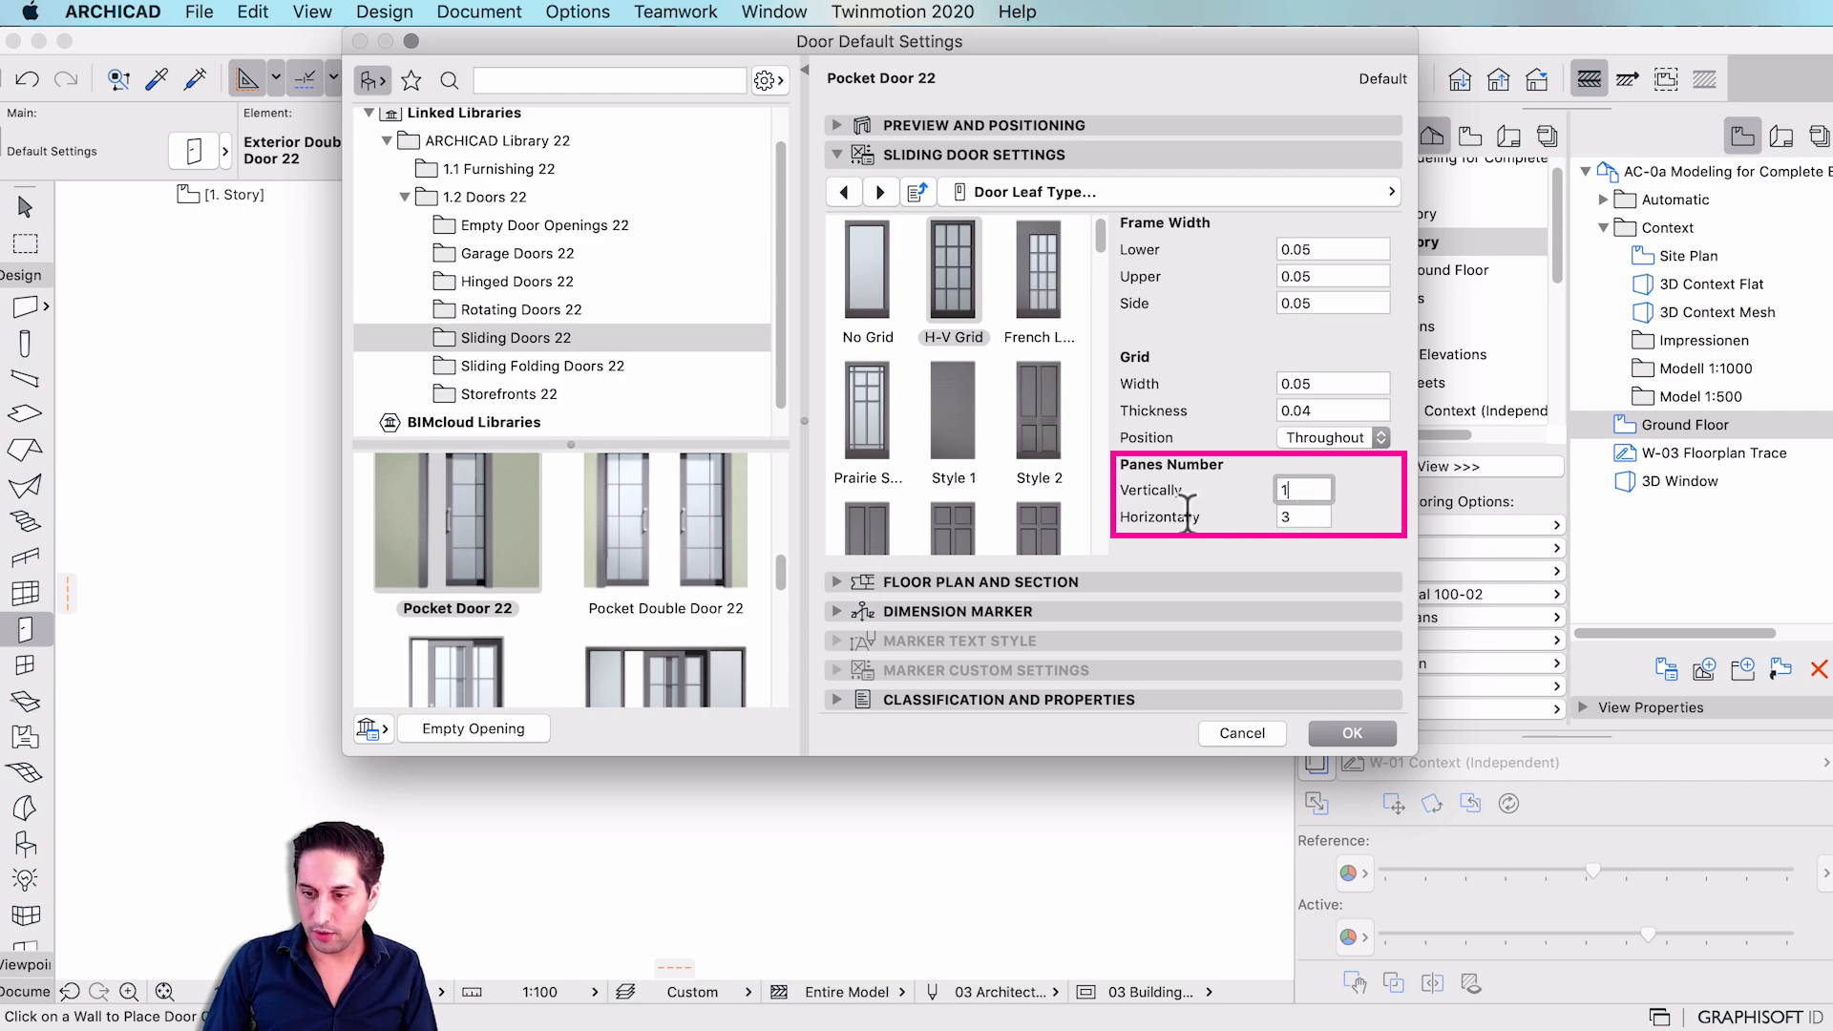
pyautogui.press('Tab')
pyautogui.write('50')
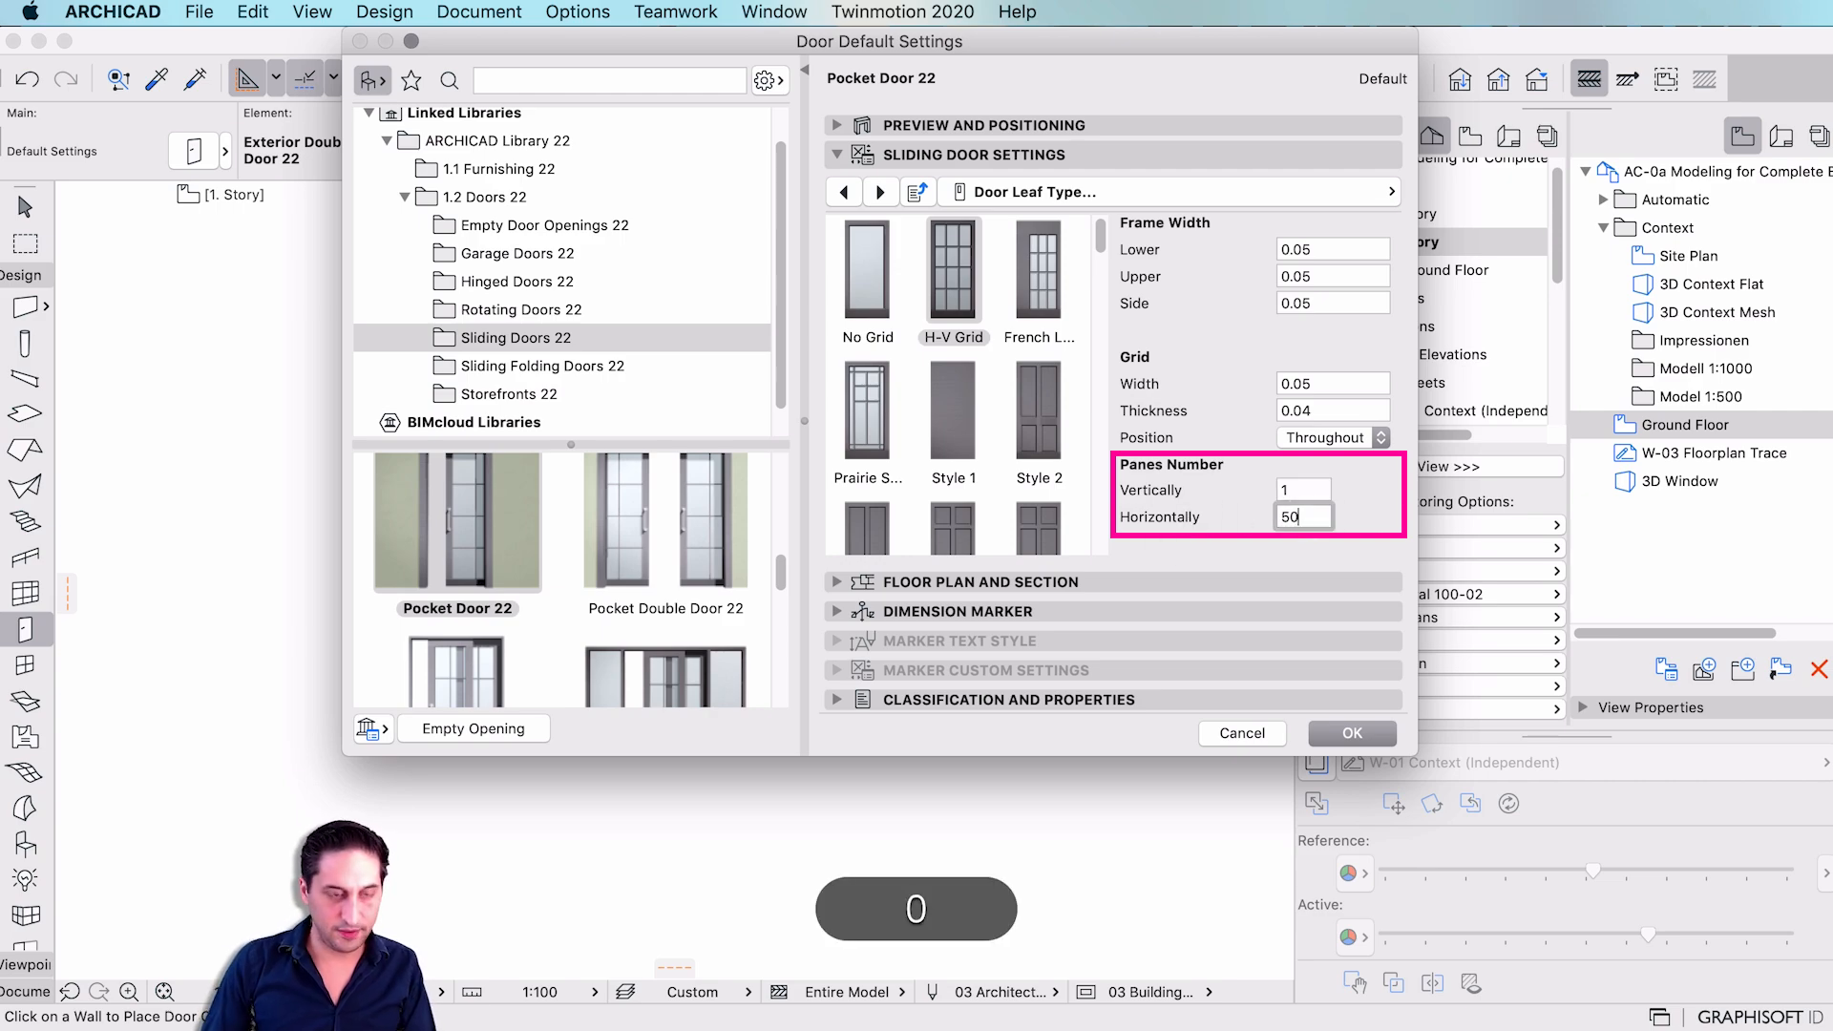
pyautogui.press('Tab')
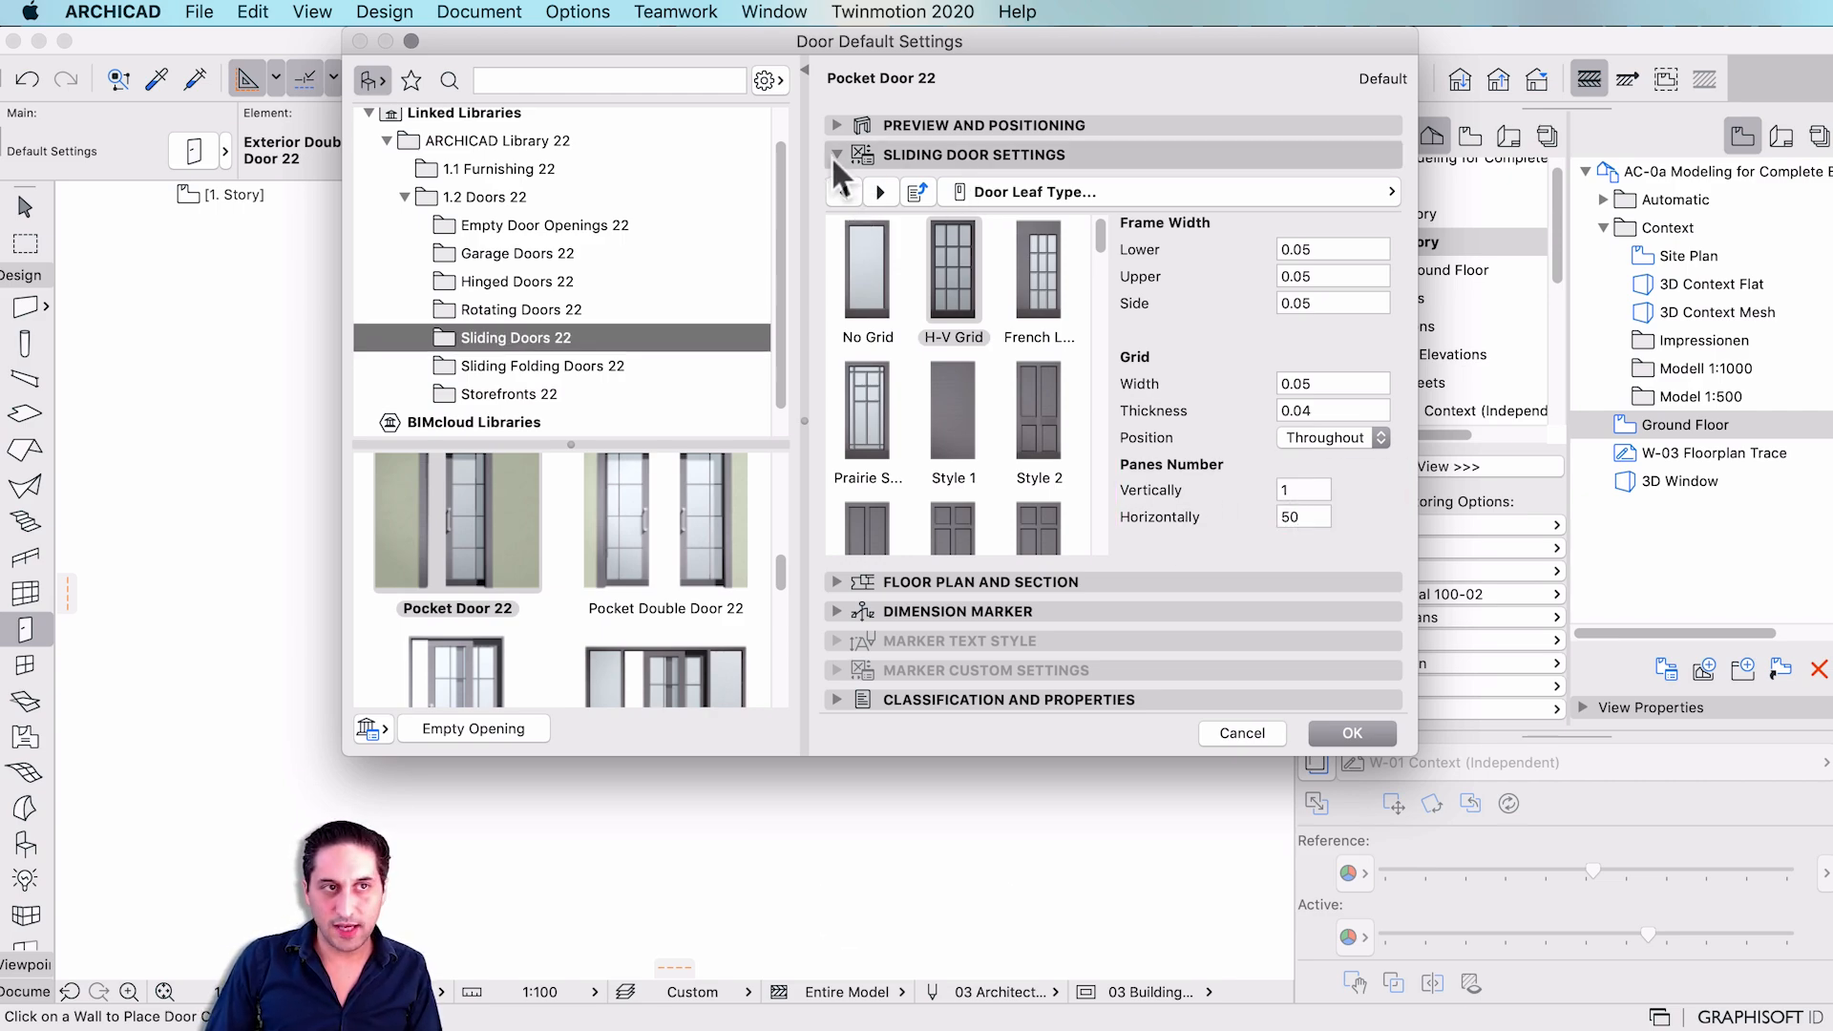
# - Check the slatted pocket door in the 3D preview and accept the default door settings
pyautogui.click(835, 155)
pyautogui.click(836, 125)
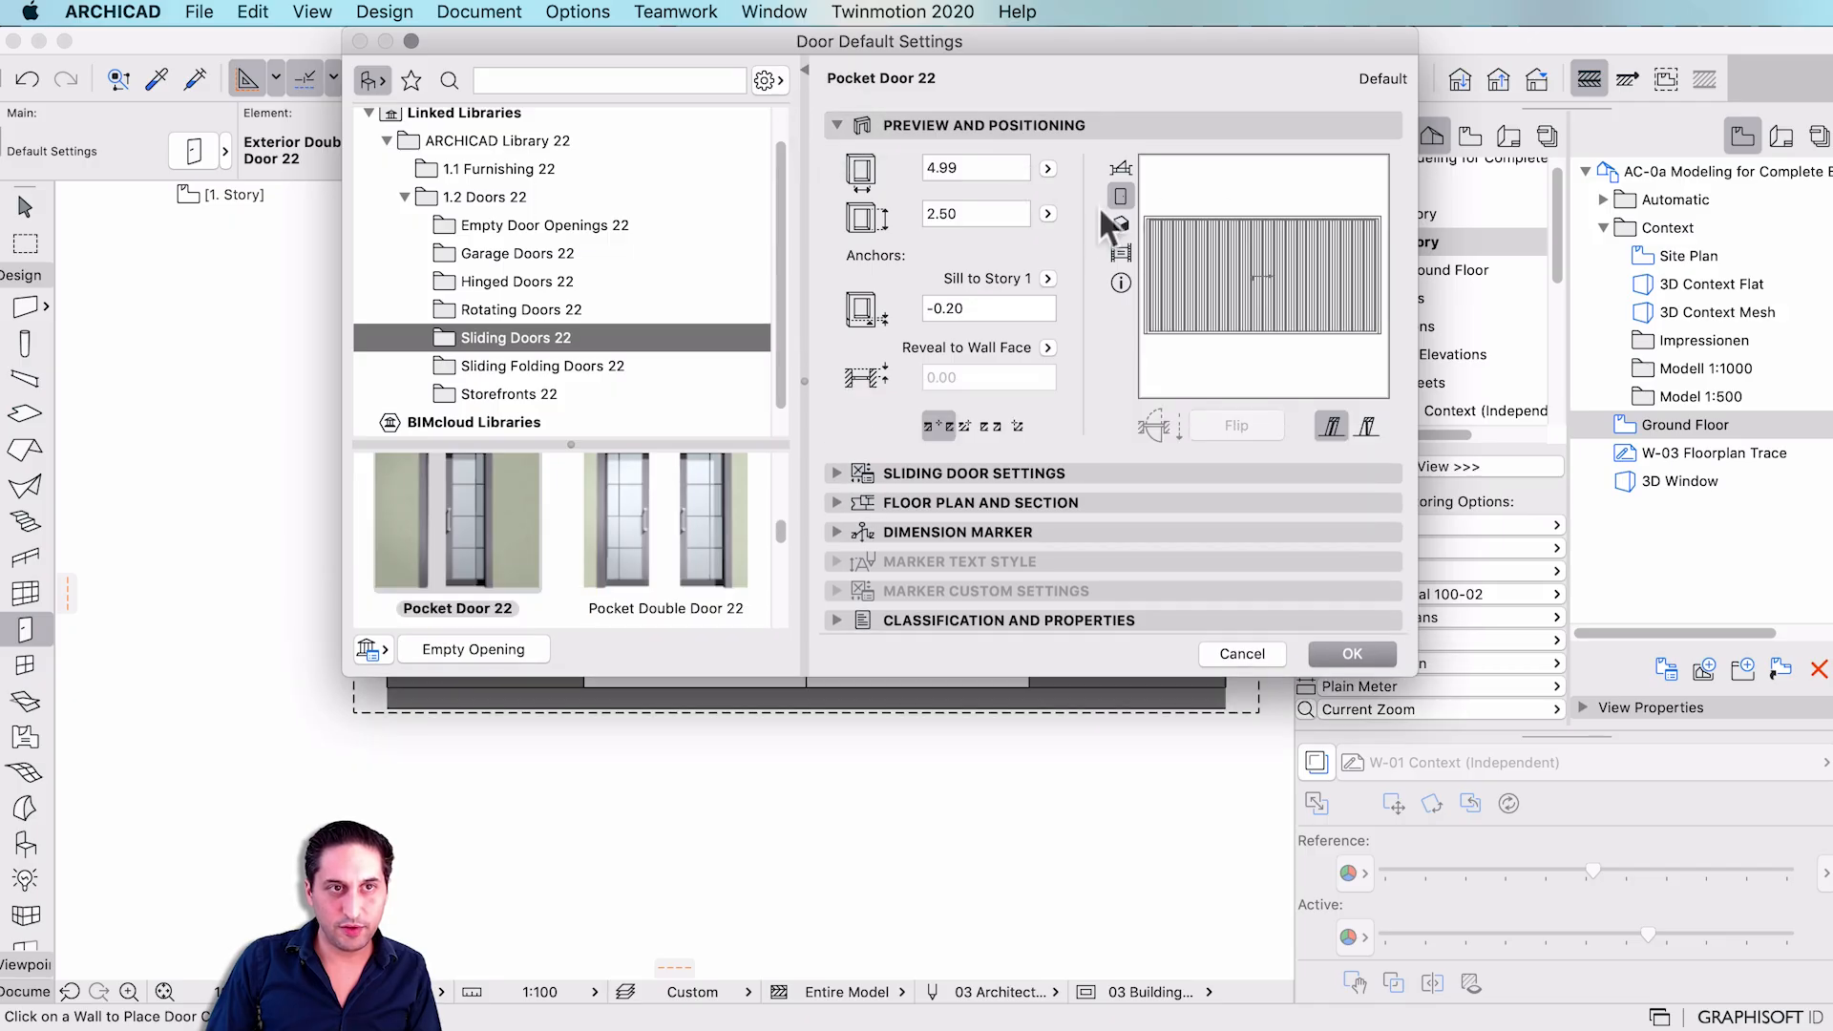
pyautogui.click(1121, 223)
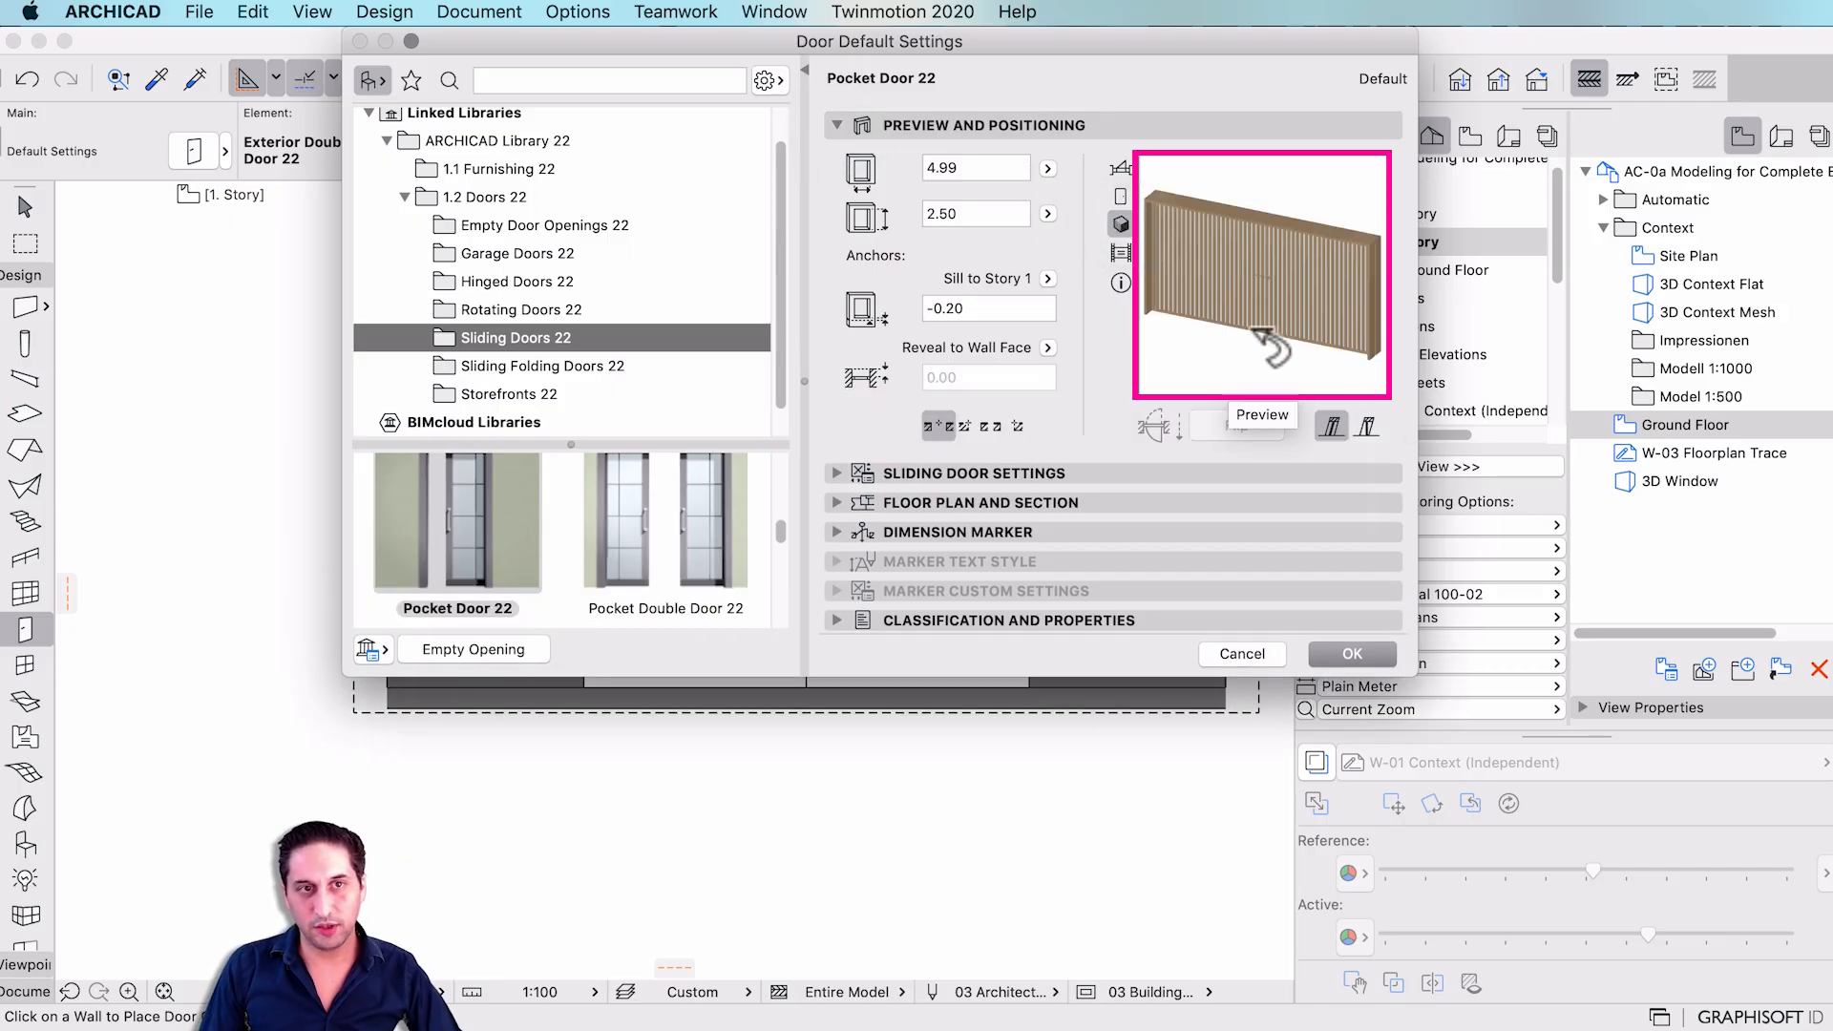
pyautogui.click(1348, 653)
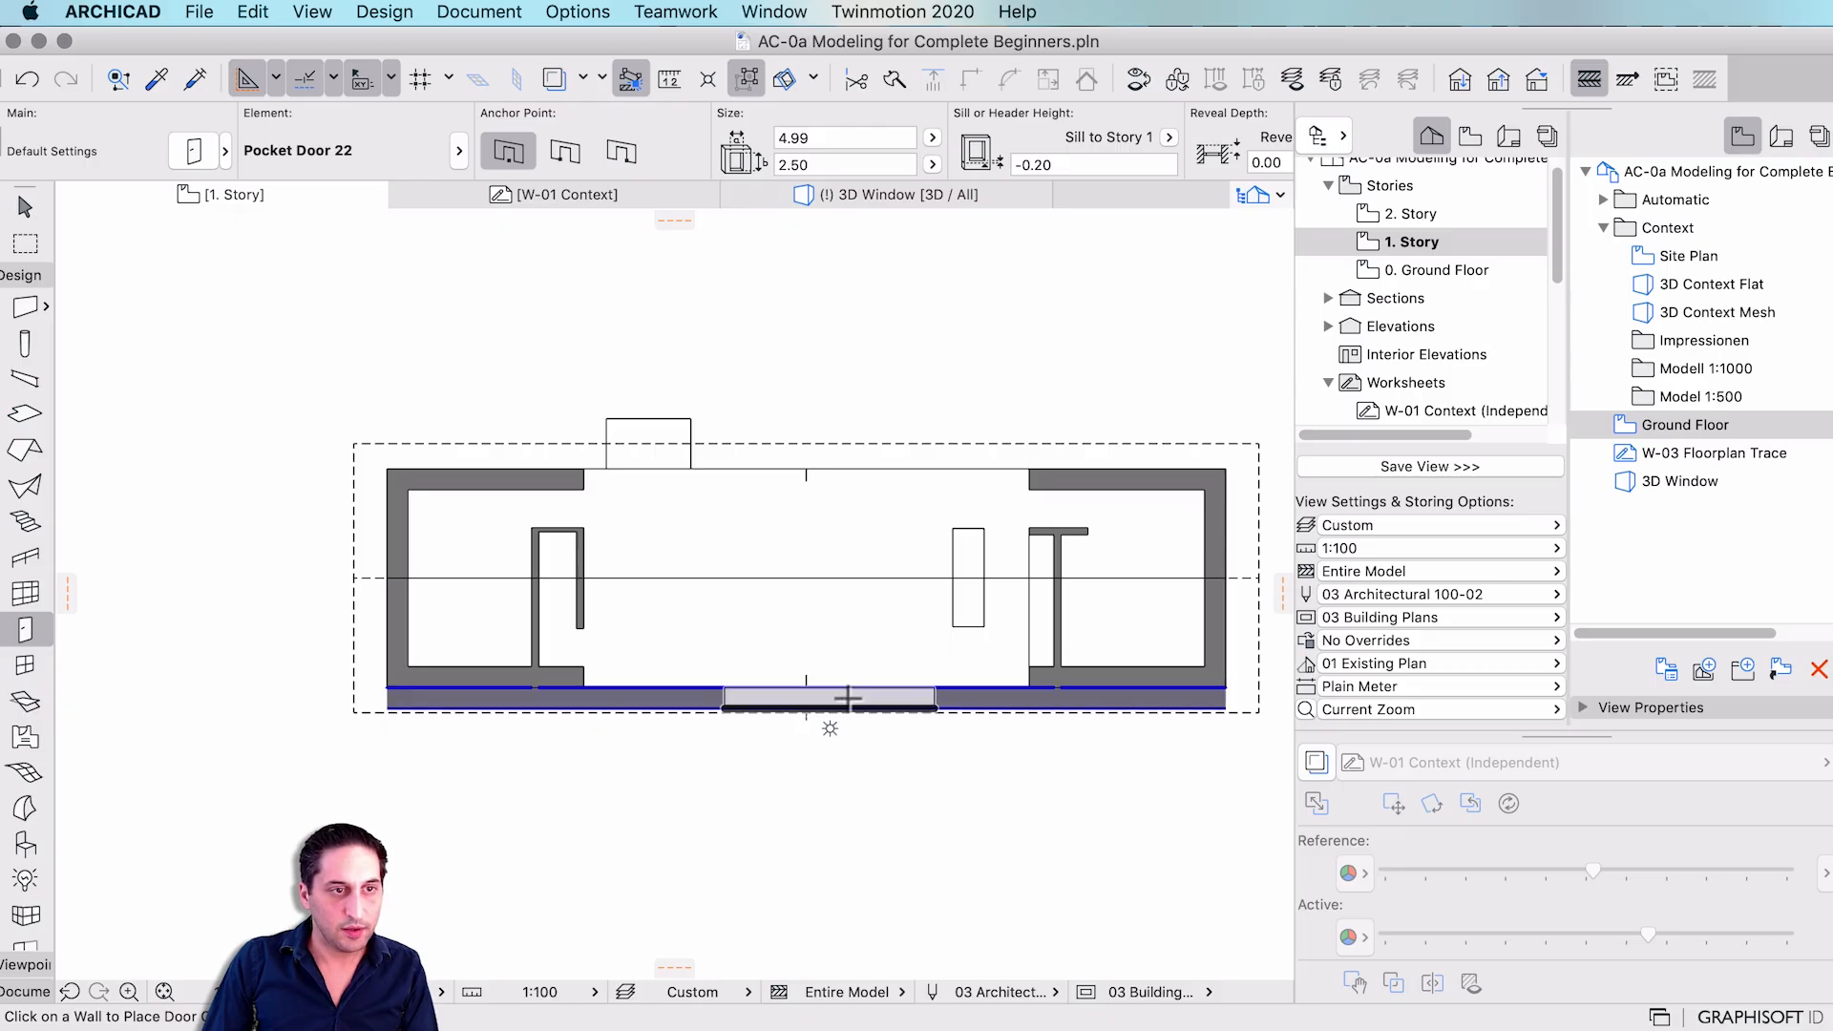
# - Place the pocket door by its side anchor in the new lower wall, ending at the wall's midpoint and extending left
pyautogui.click(806, 709)
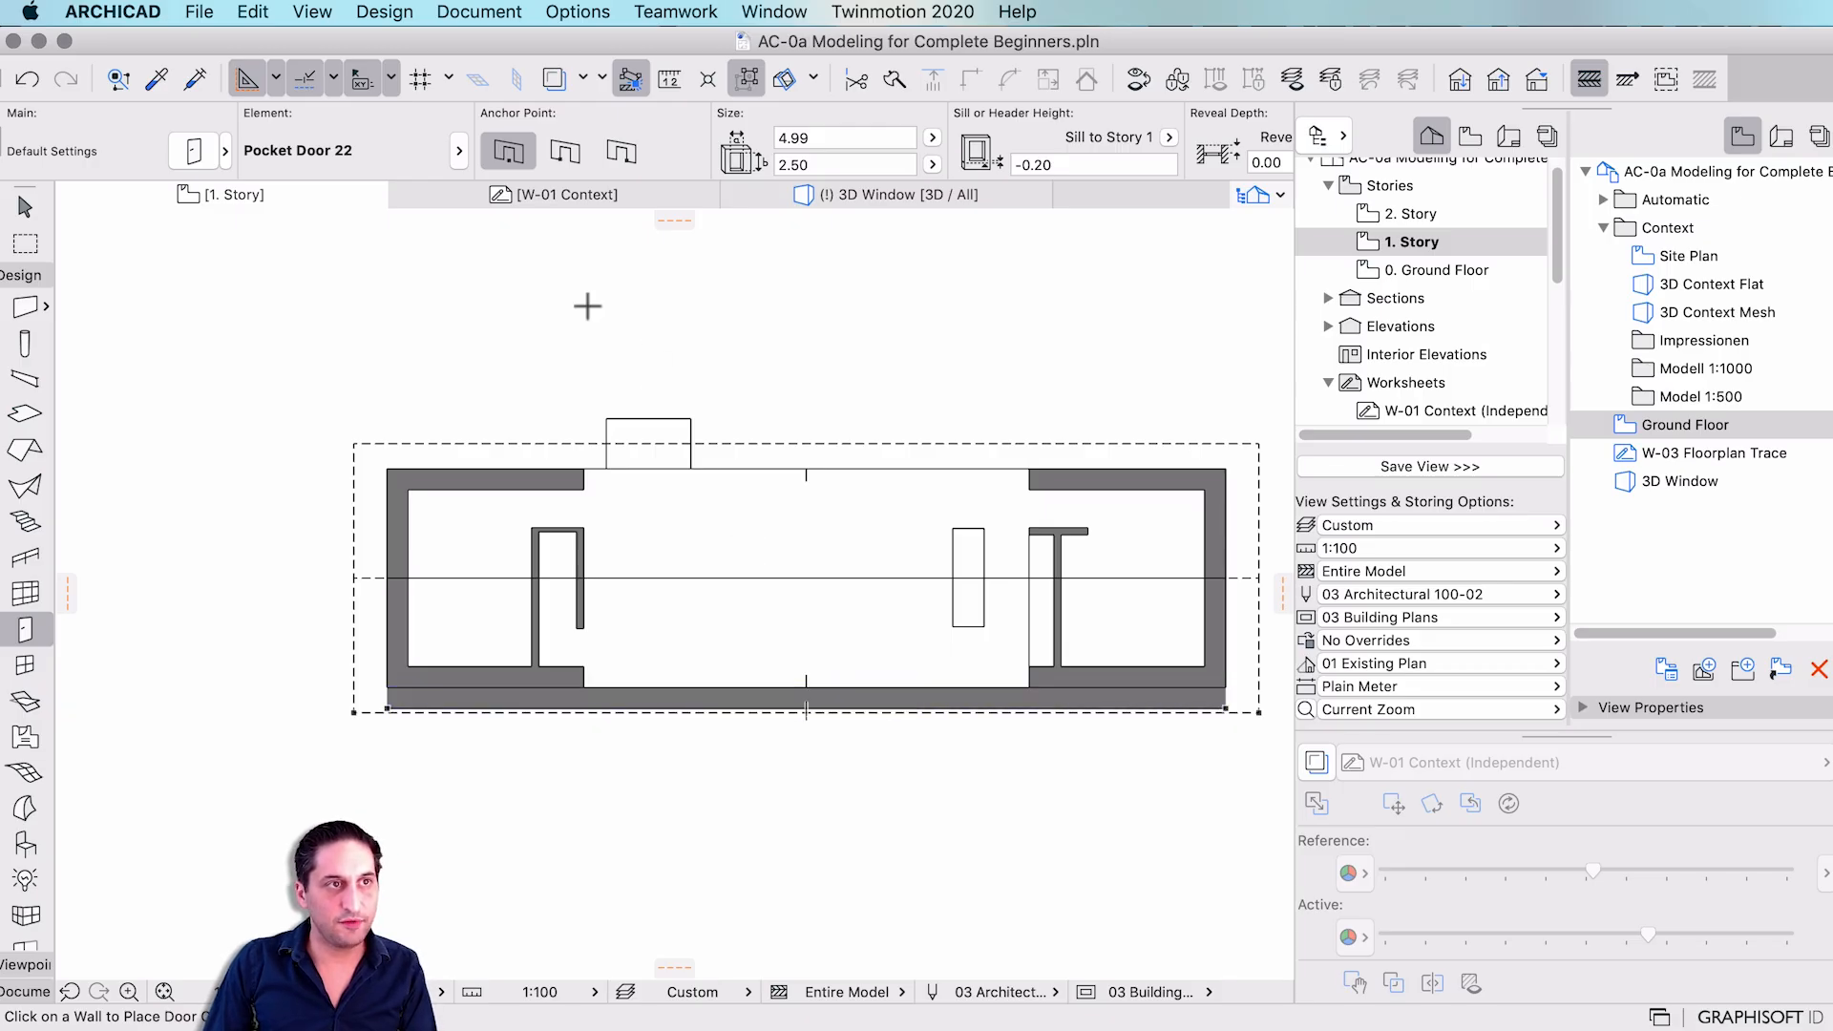
pyautogui.click(566, 155)
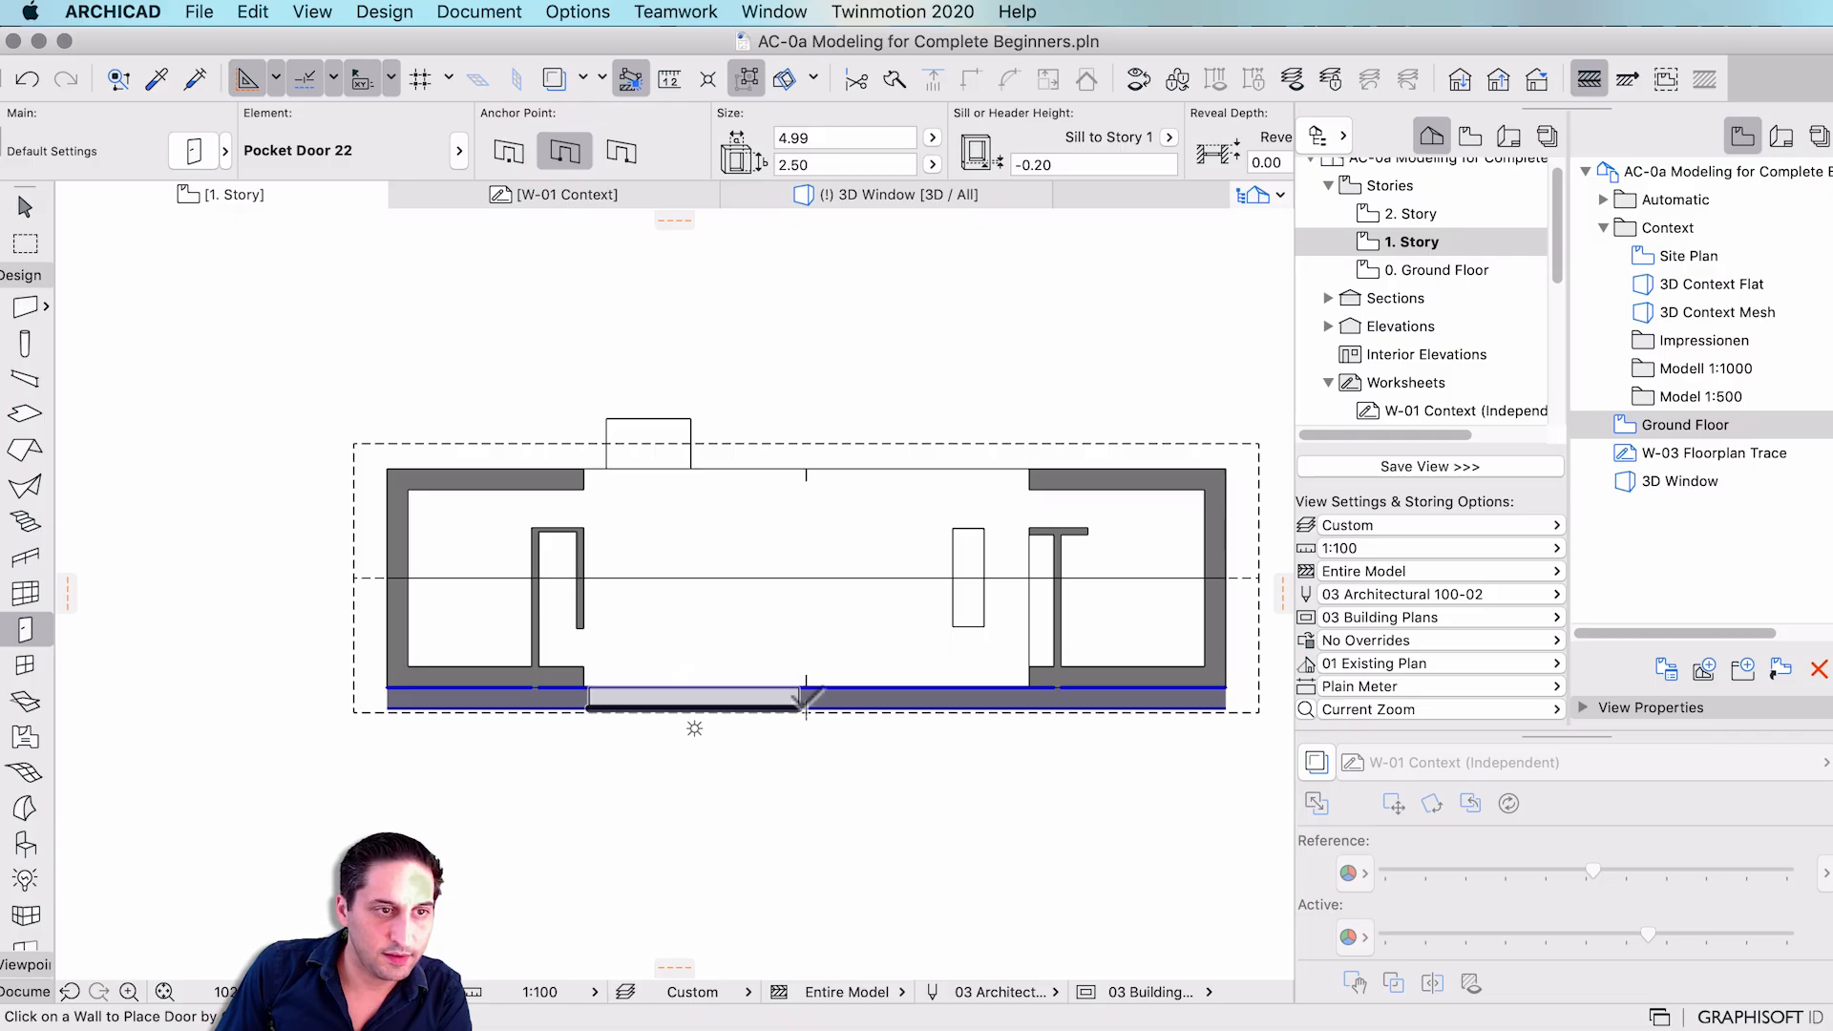
pyautogui.click(808, 699)
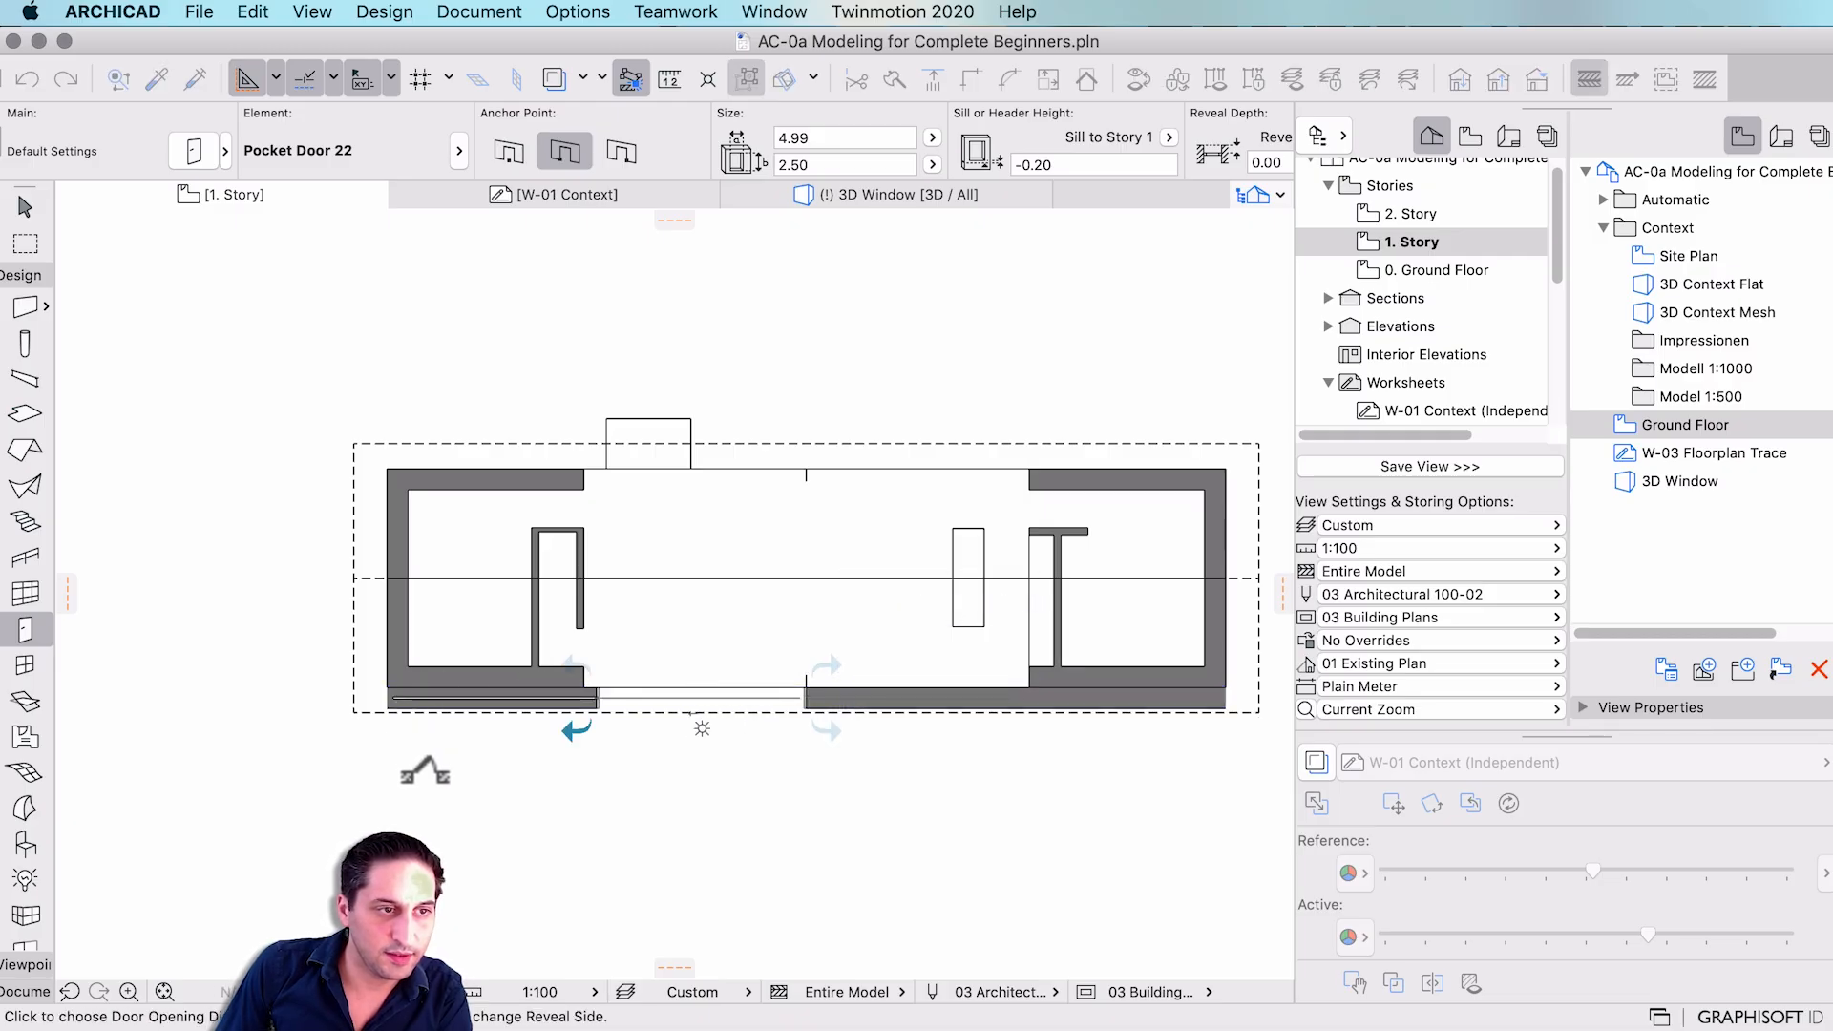
pyautogui.click(832, 726)
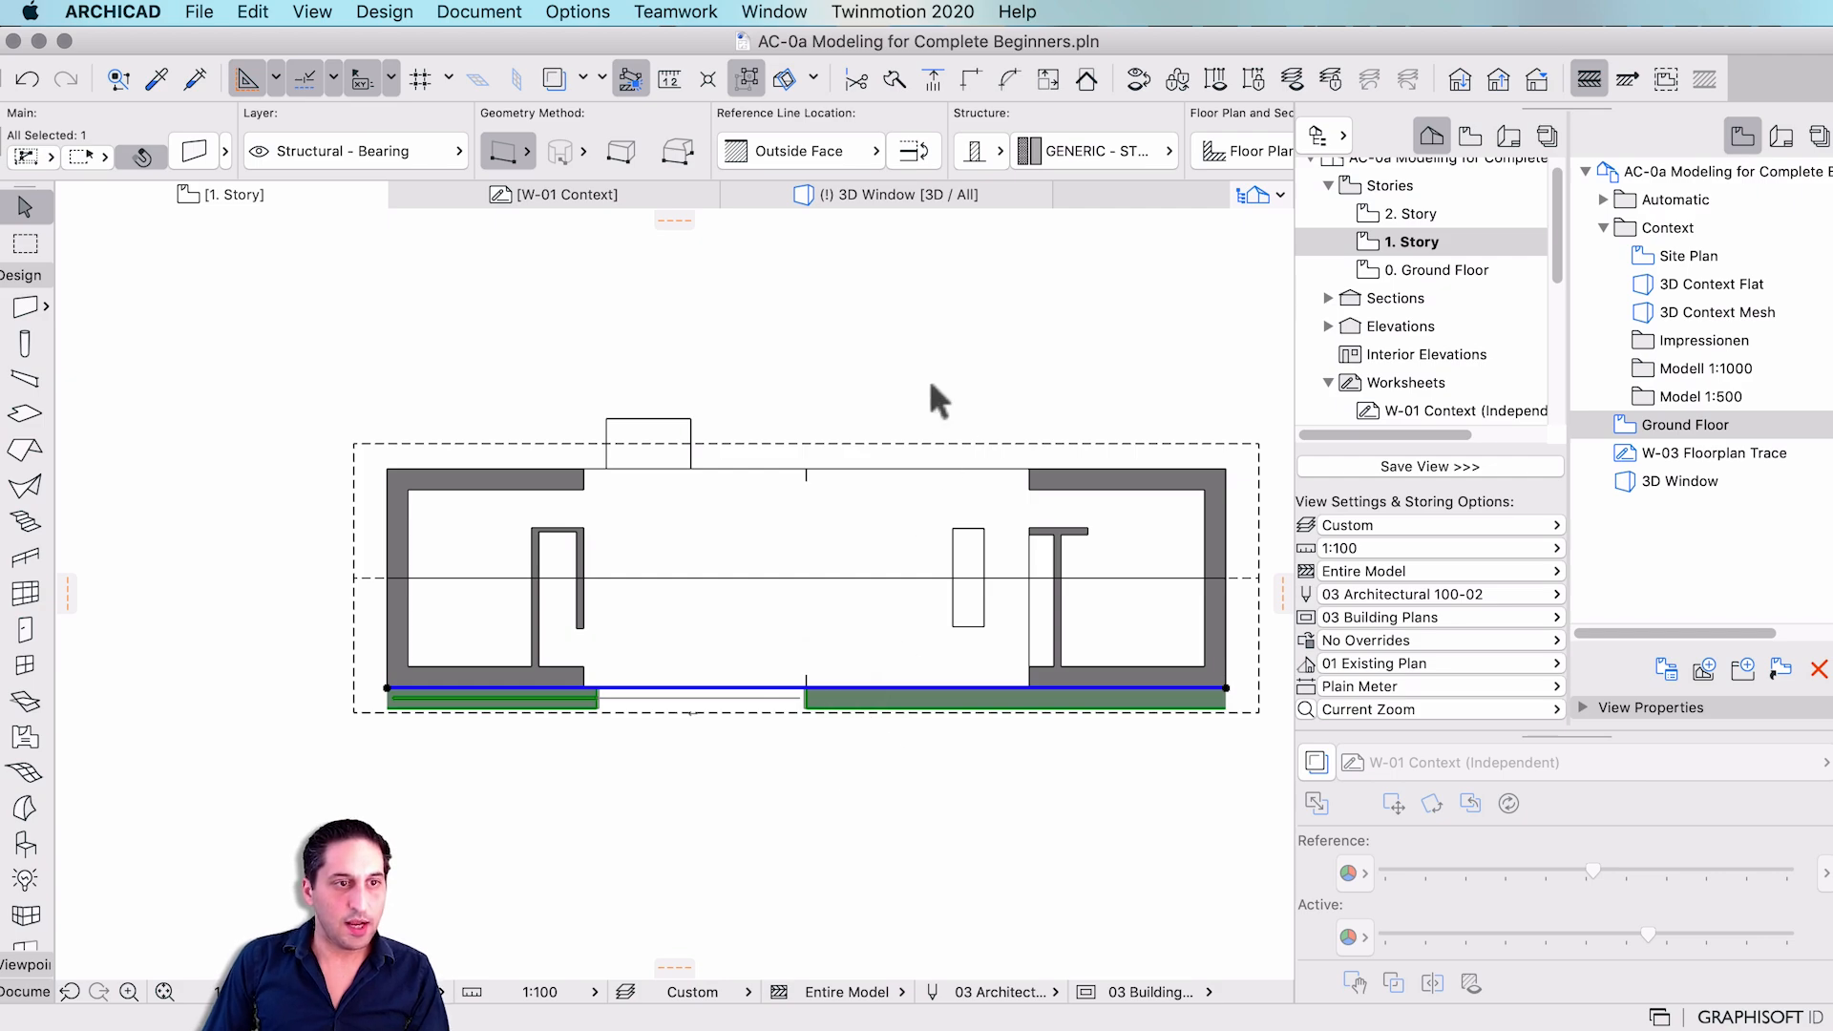
# - Reduce the thickness of the new lower wall holding the pocket door to a thin layer and check its end against the house wall
pyautogui.hscroll(10, 1103, 137)
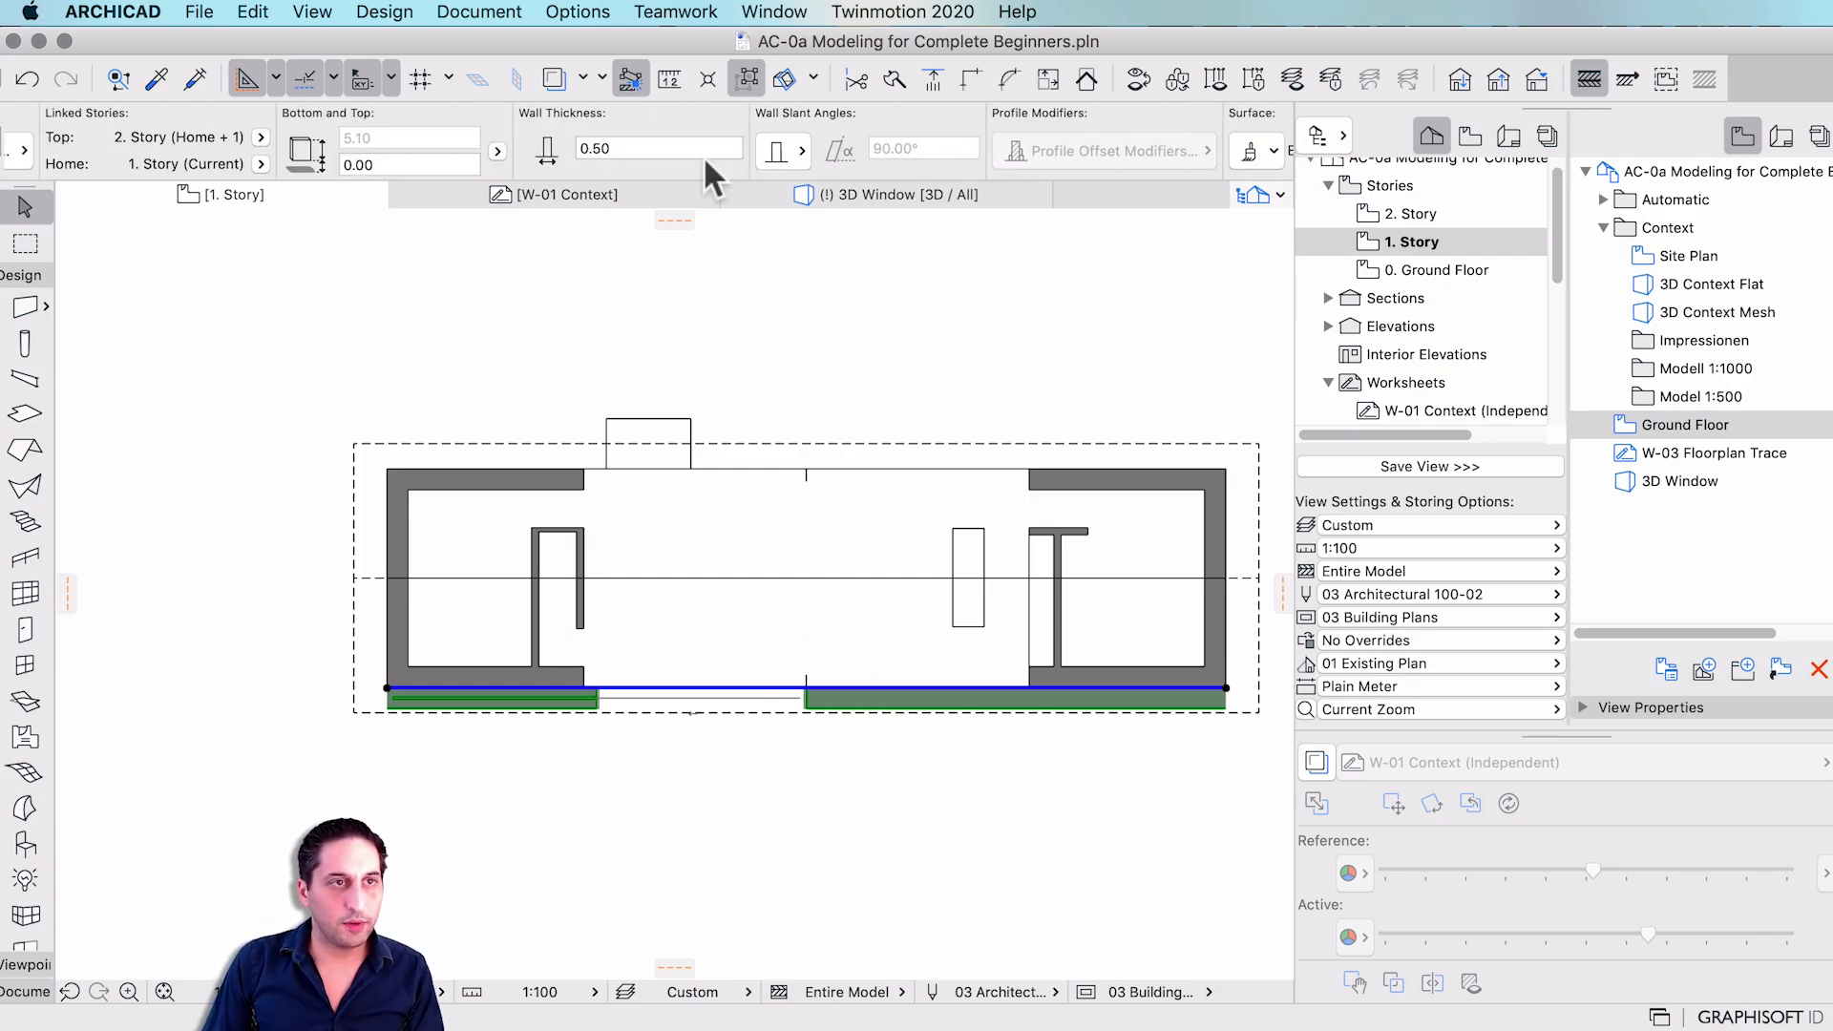
pyautogui.click(661, 148)
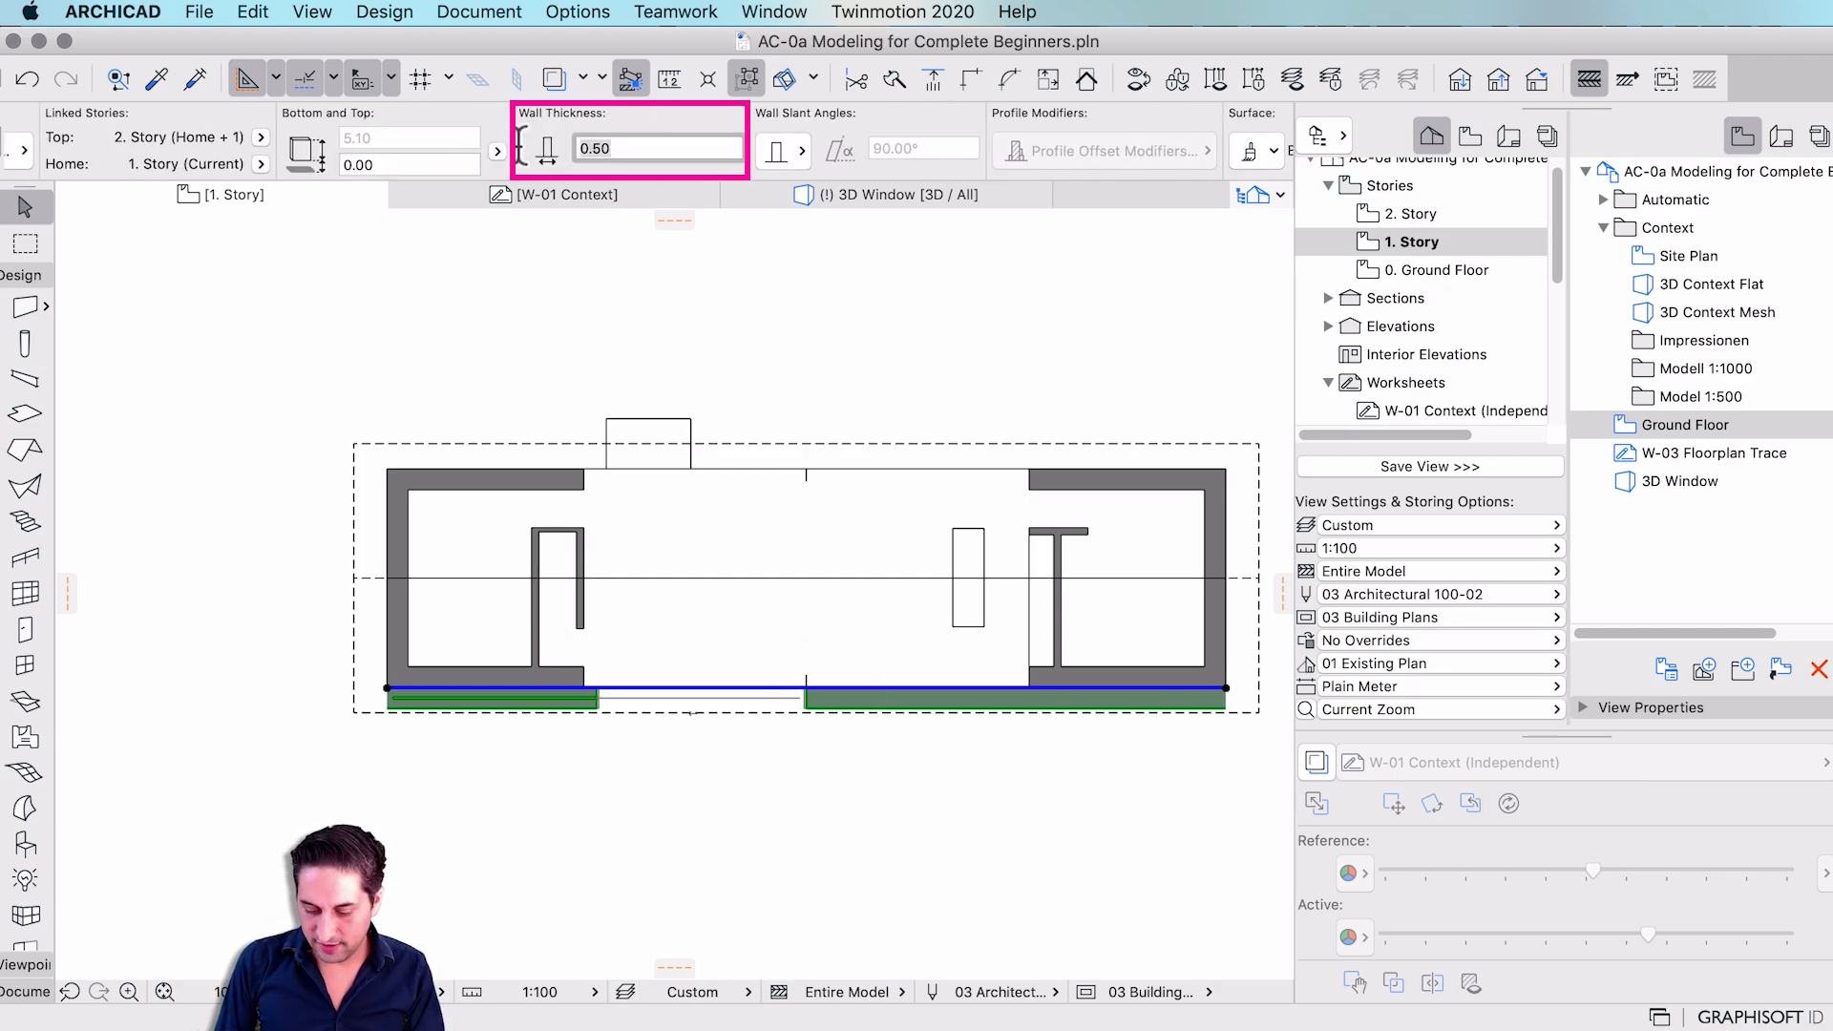
pyautogui.write('0.0')
pyautogui.press('Tab')
pyautogui.click(485, 498)
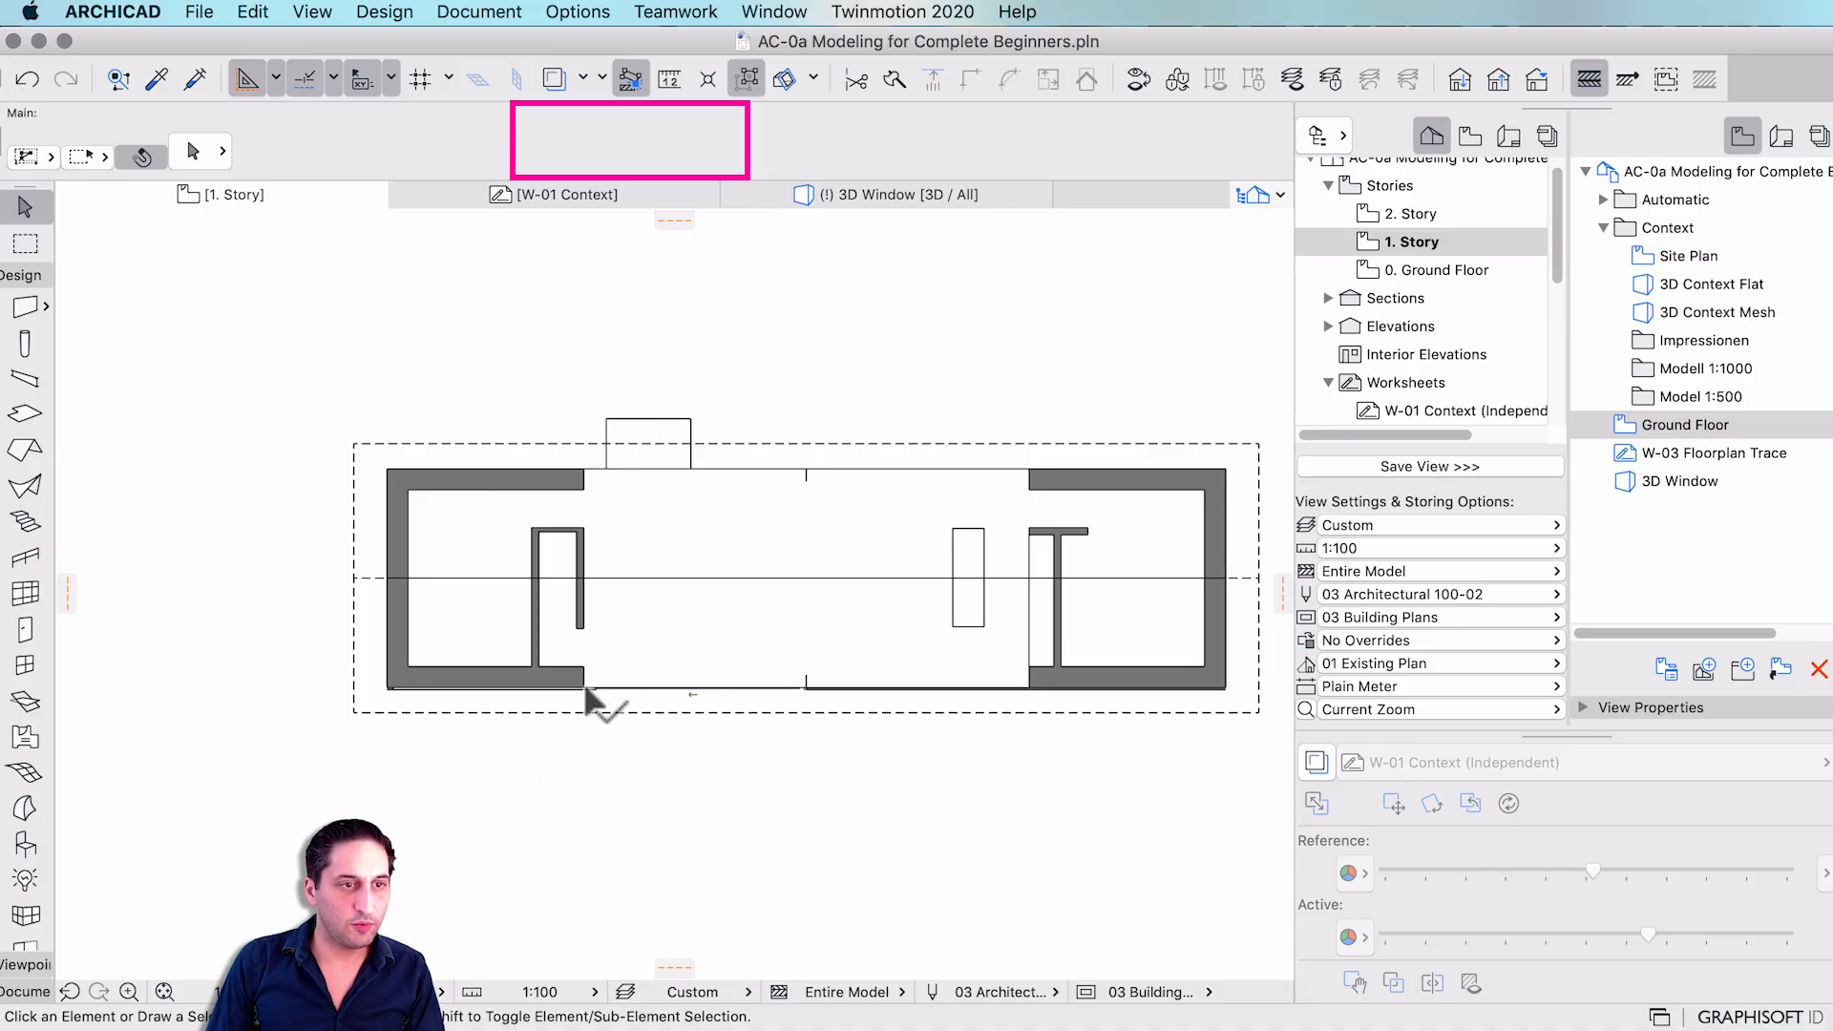
pyautogui.scroll(10, 584, 684)
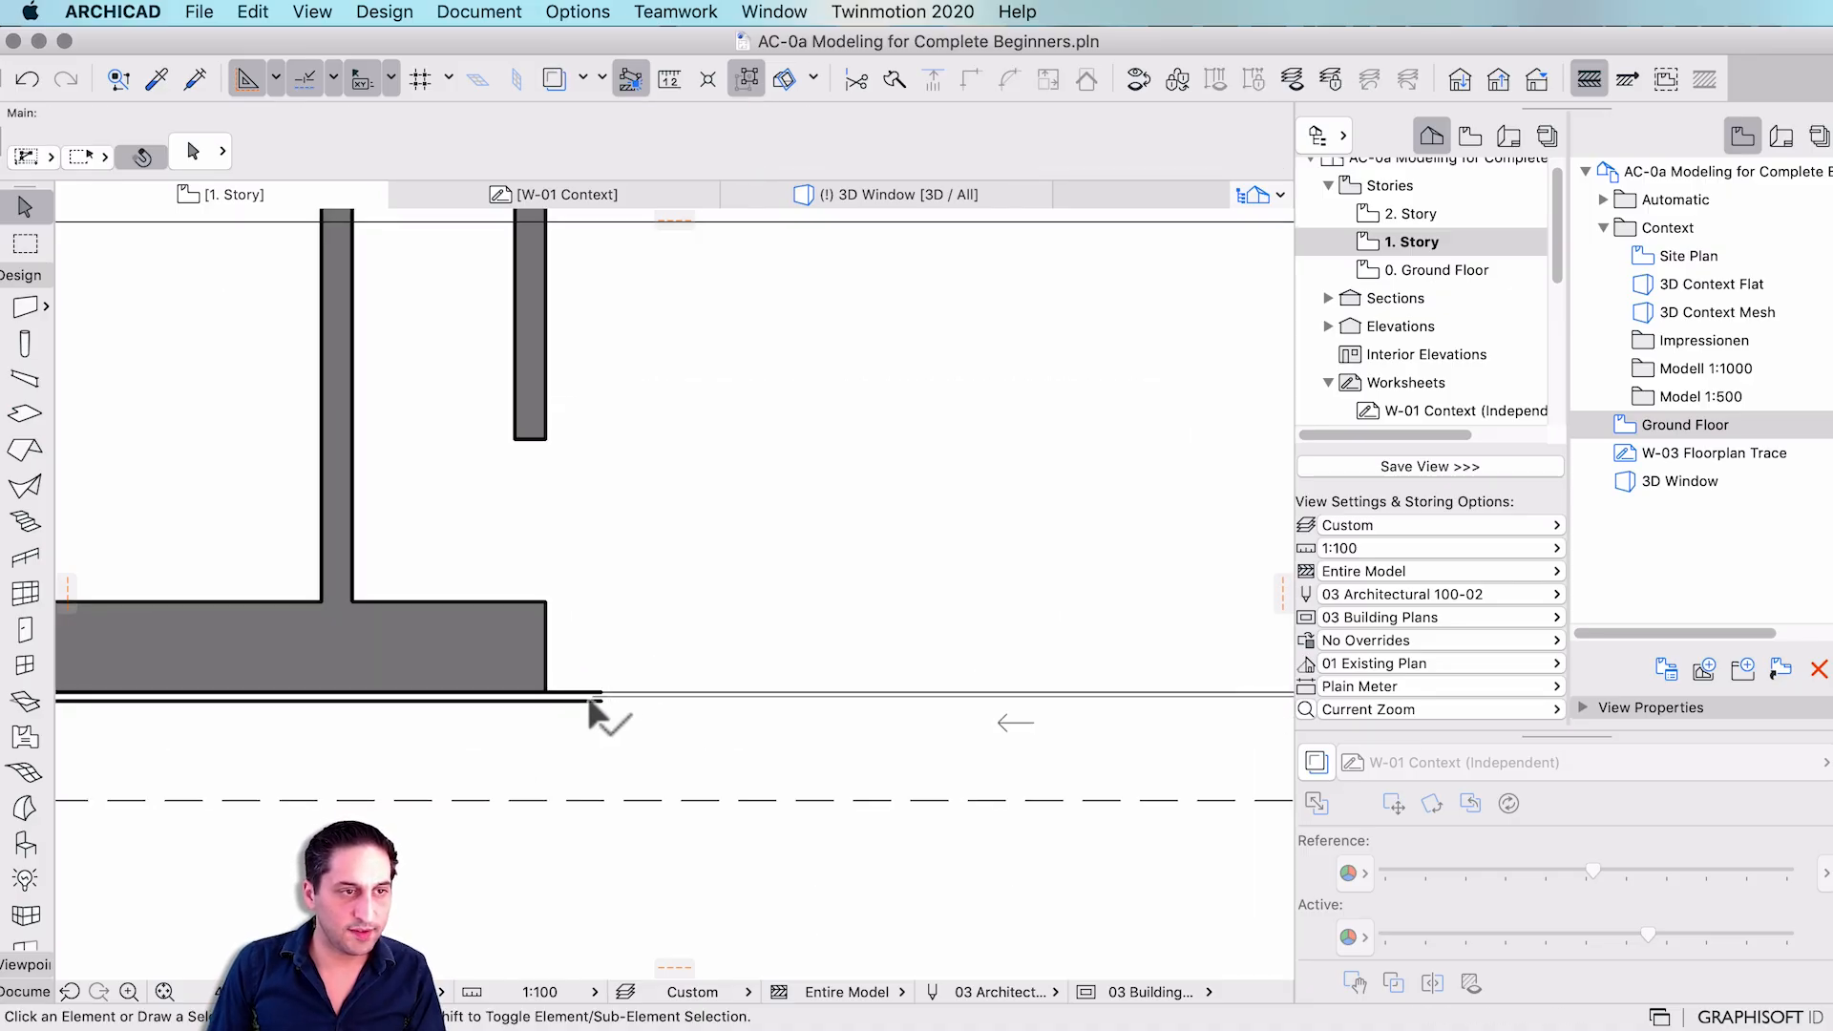
pyautogui.scroll(-3, 611, 692)
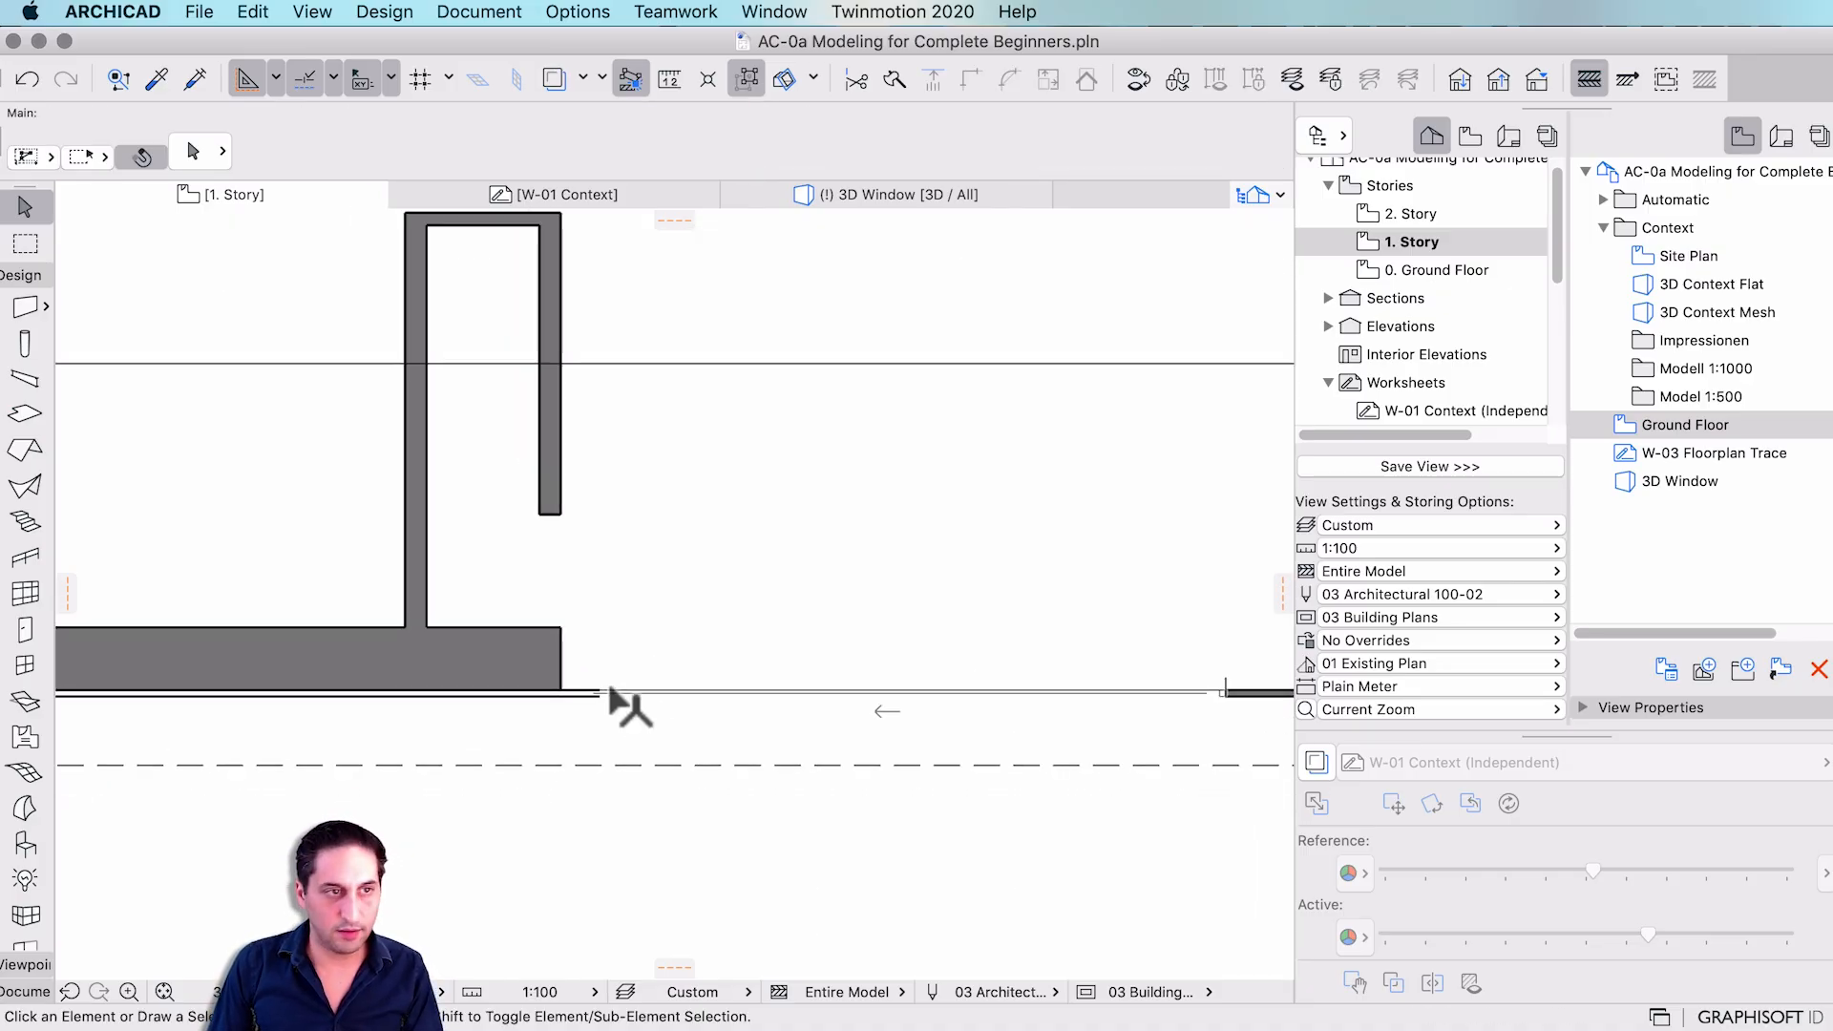
pyautogui.press('Escape')
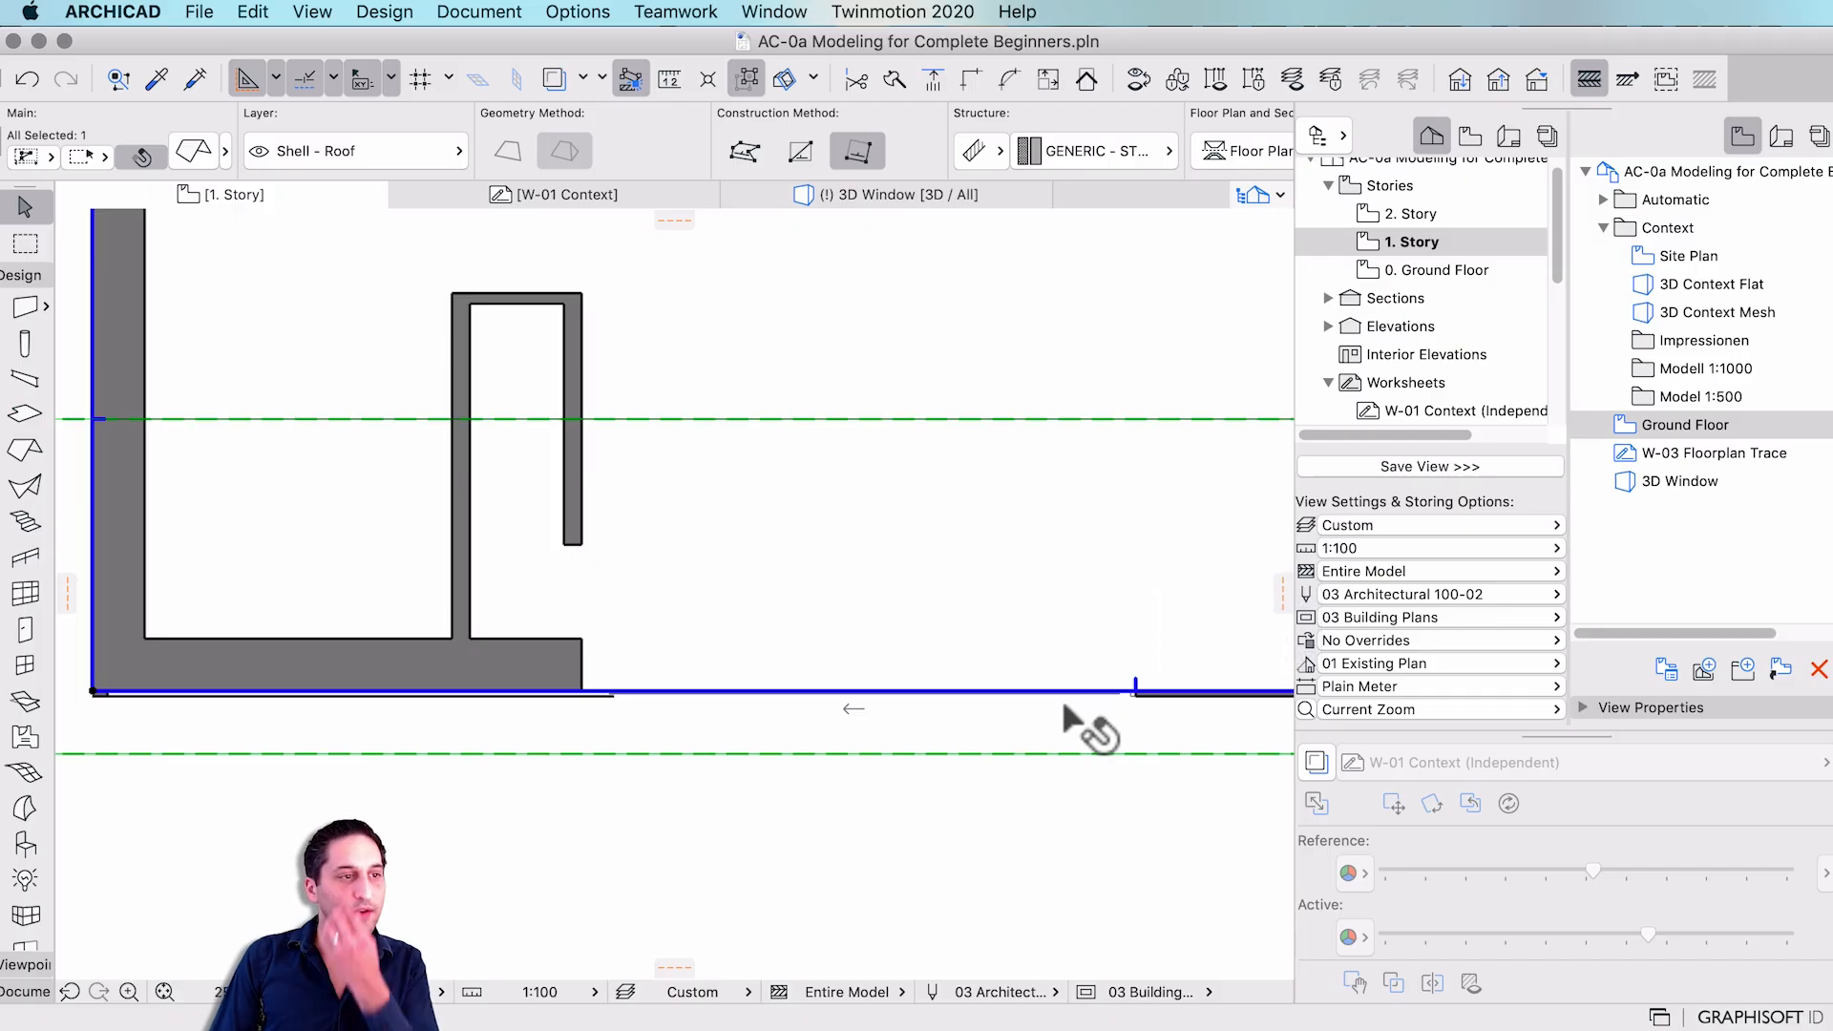
# - Open the 3D window and examine the new upper-story wall and pocket door from the gable corner and the long side
pyautogui.click(861, 195)
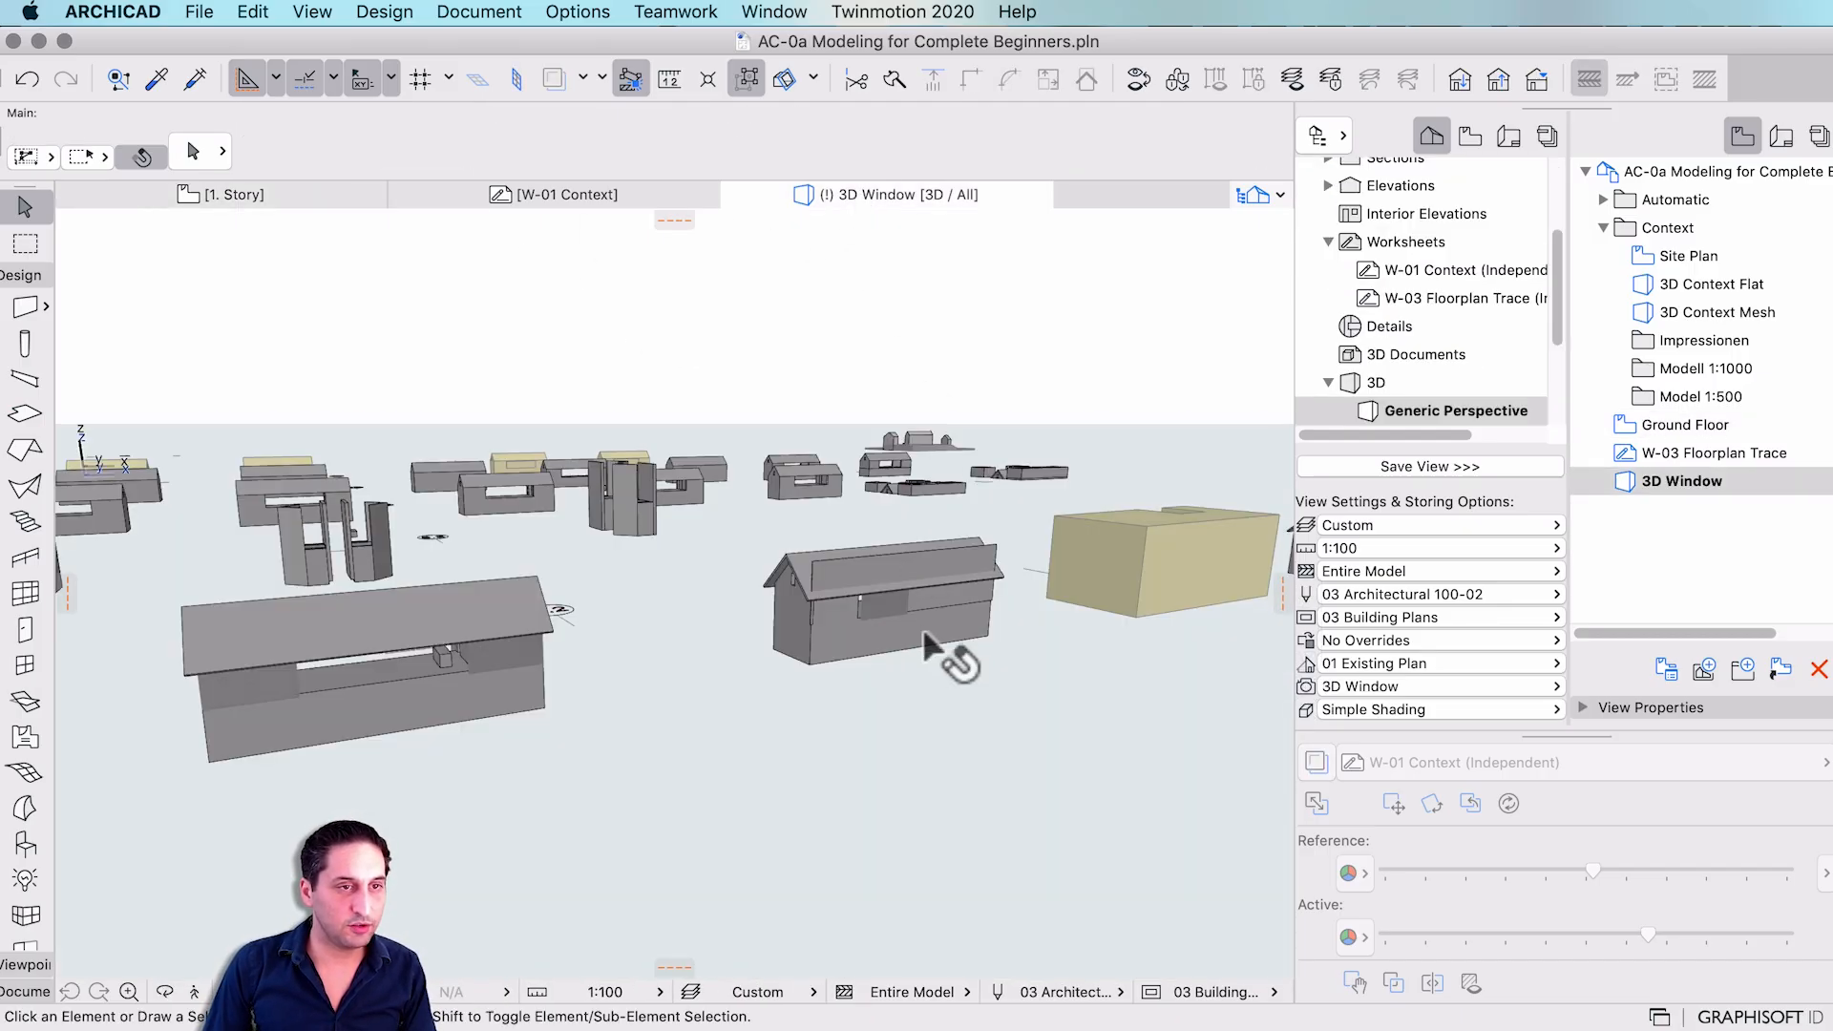
pyautogui.scroll(10, 880, 596)
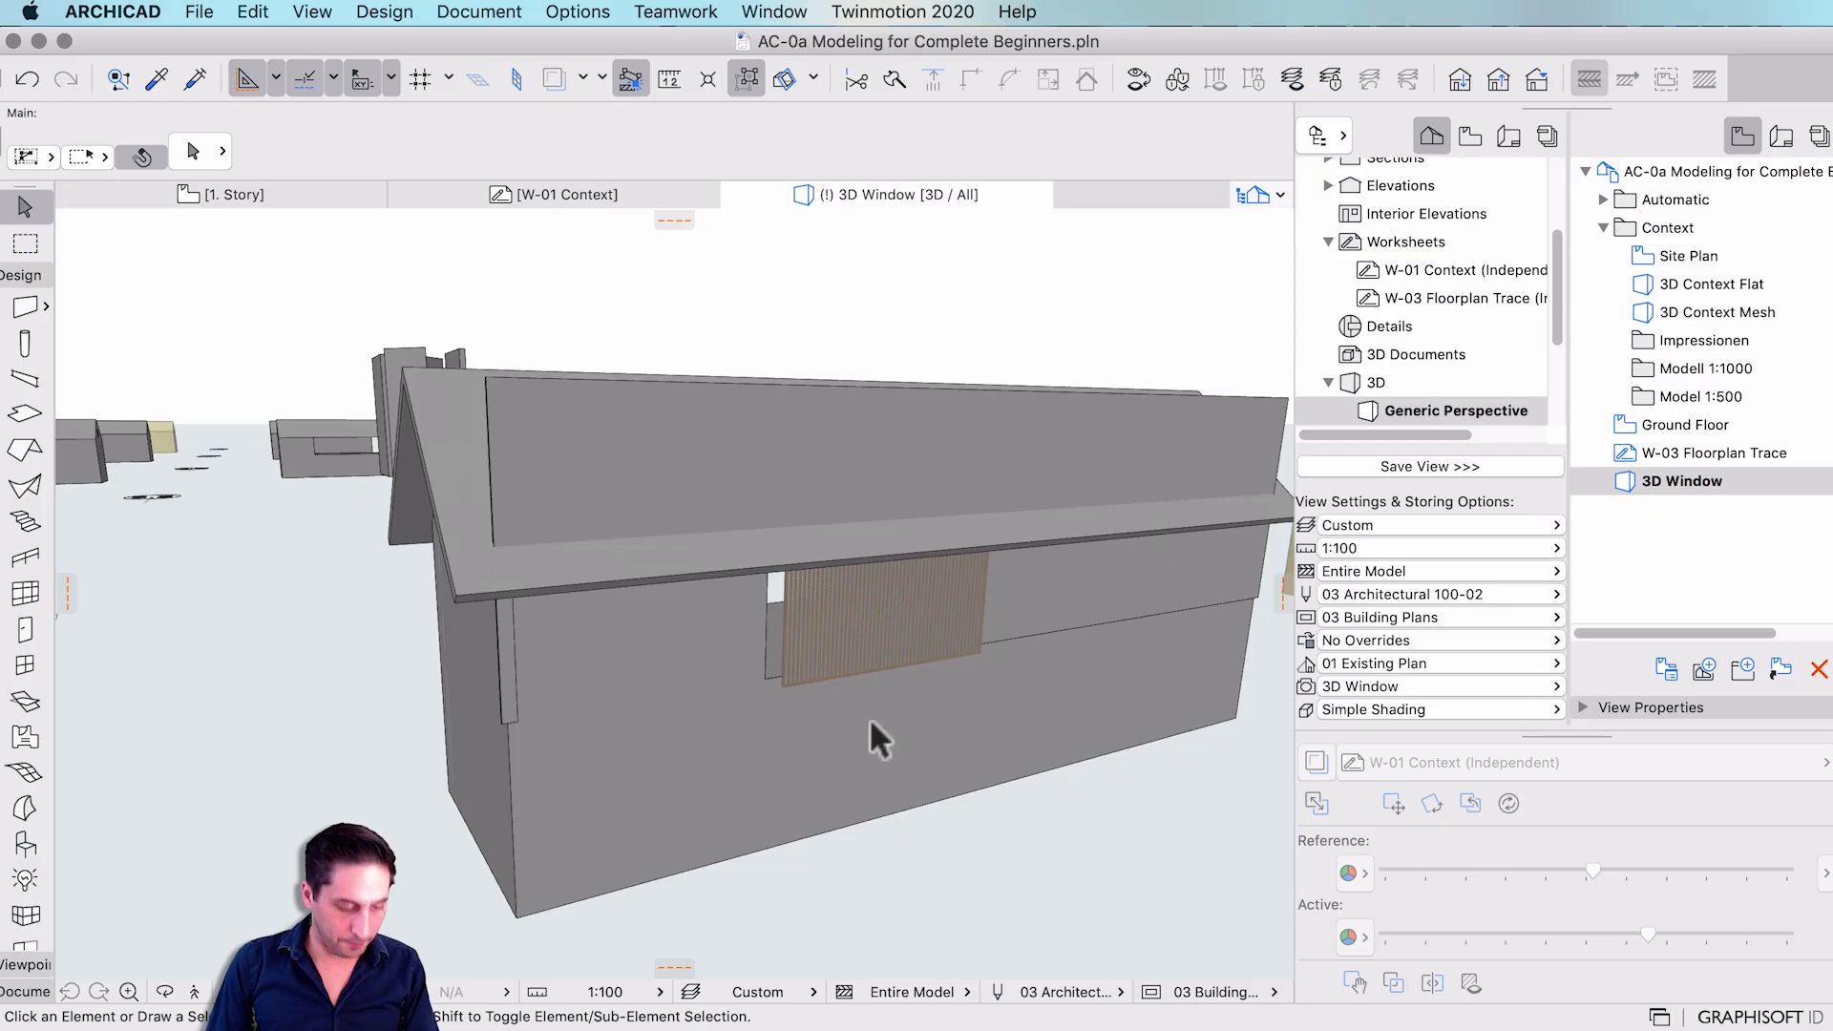
pyautogui.keyDown('shift'); pyautogui.moveTo(942, 750); pyautogui.dragTo(634, 459, button='middle'); pyautogui.keyUp('shift')
pyautogui.click(634, 470)
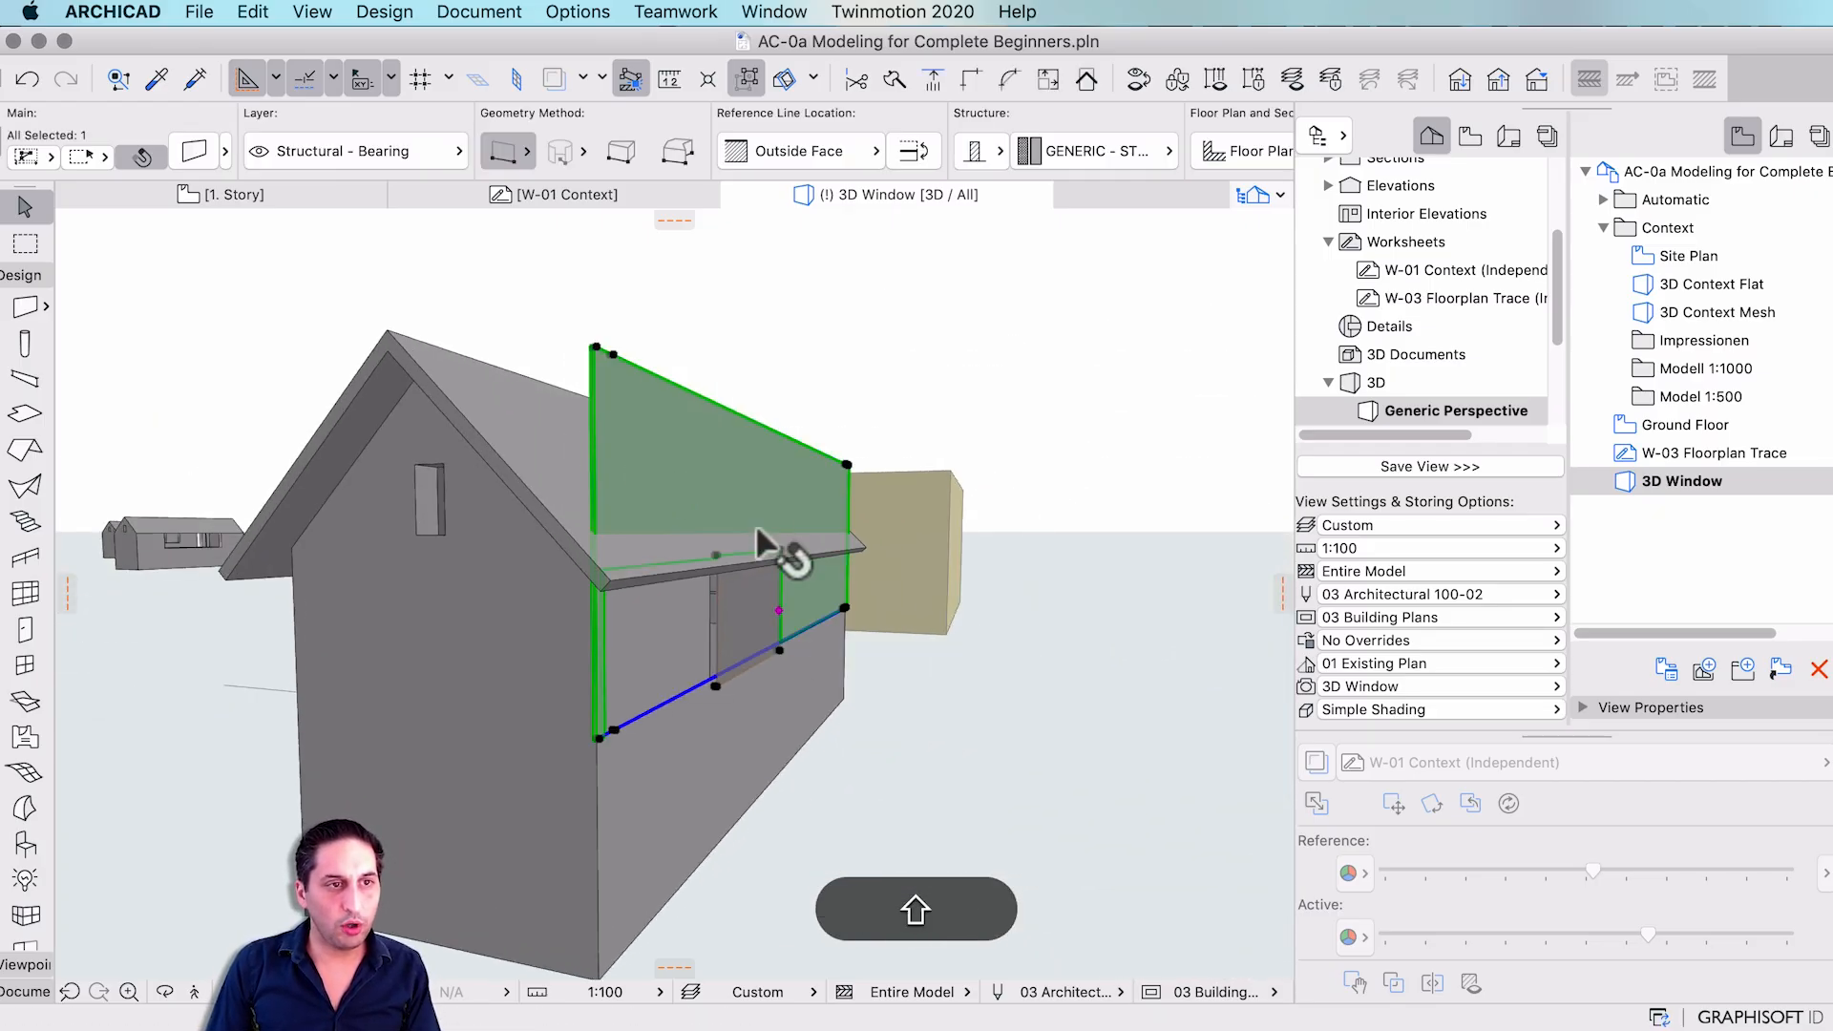
pyautogui.keyDown('shift'); pyautogui.moveTo(810, 696); pyautogui.dragTo(589, 639, button='middle'); pyautogui.keyUp('shift')
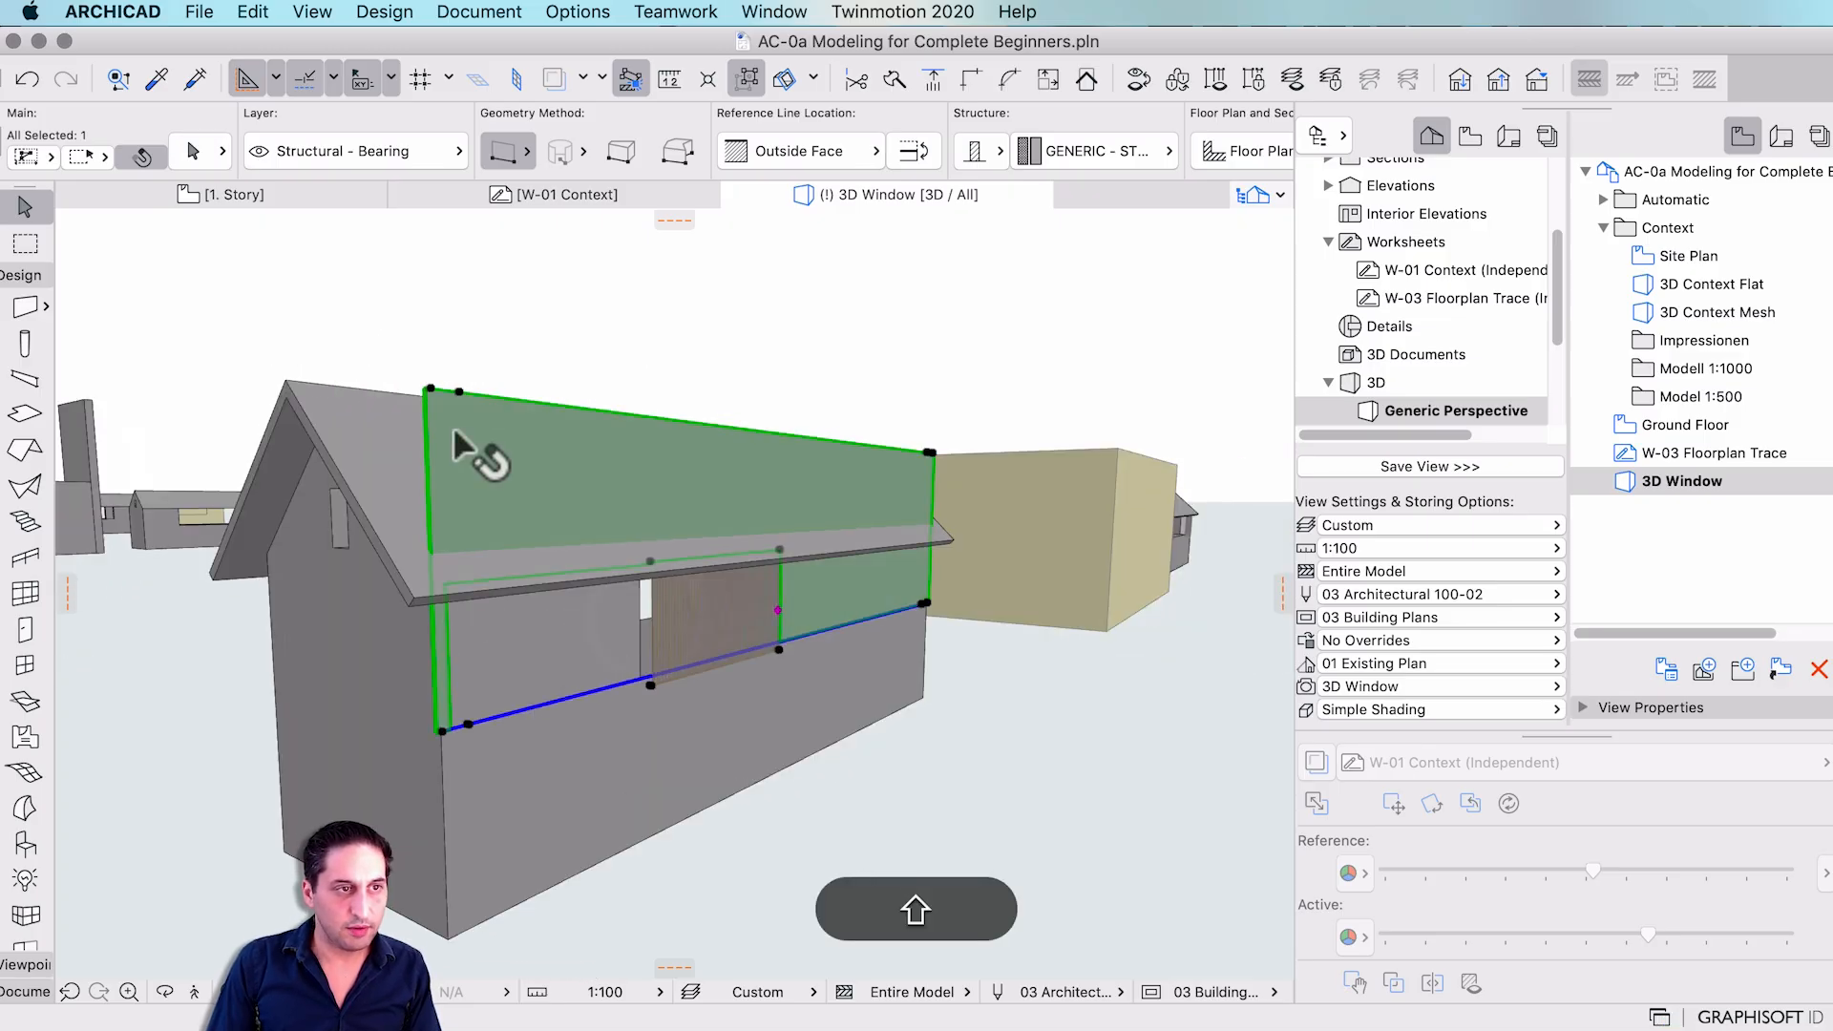
# - Move the thin upper-story wall so its lower end corner lines up with the corner of the house wall
pyautogui.click(456, 432)
pyautogui.press('Escape')
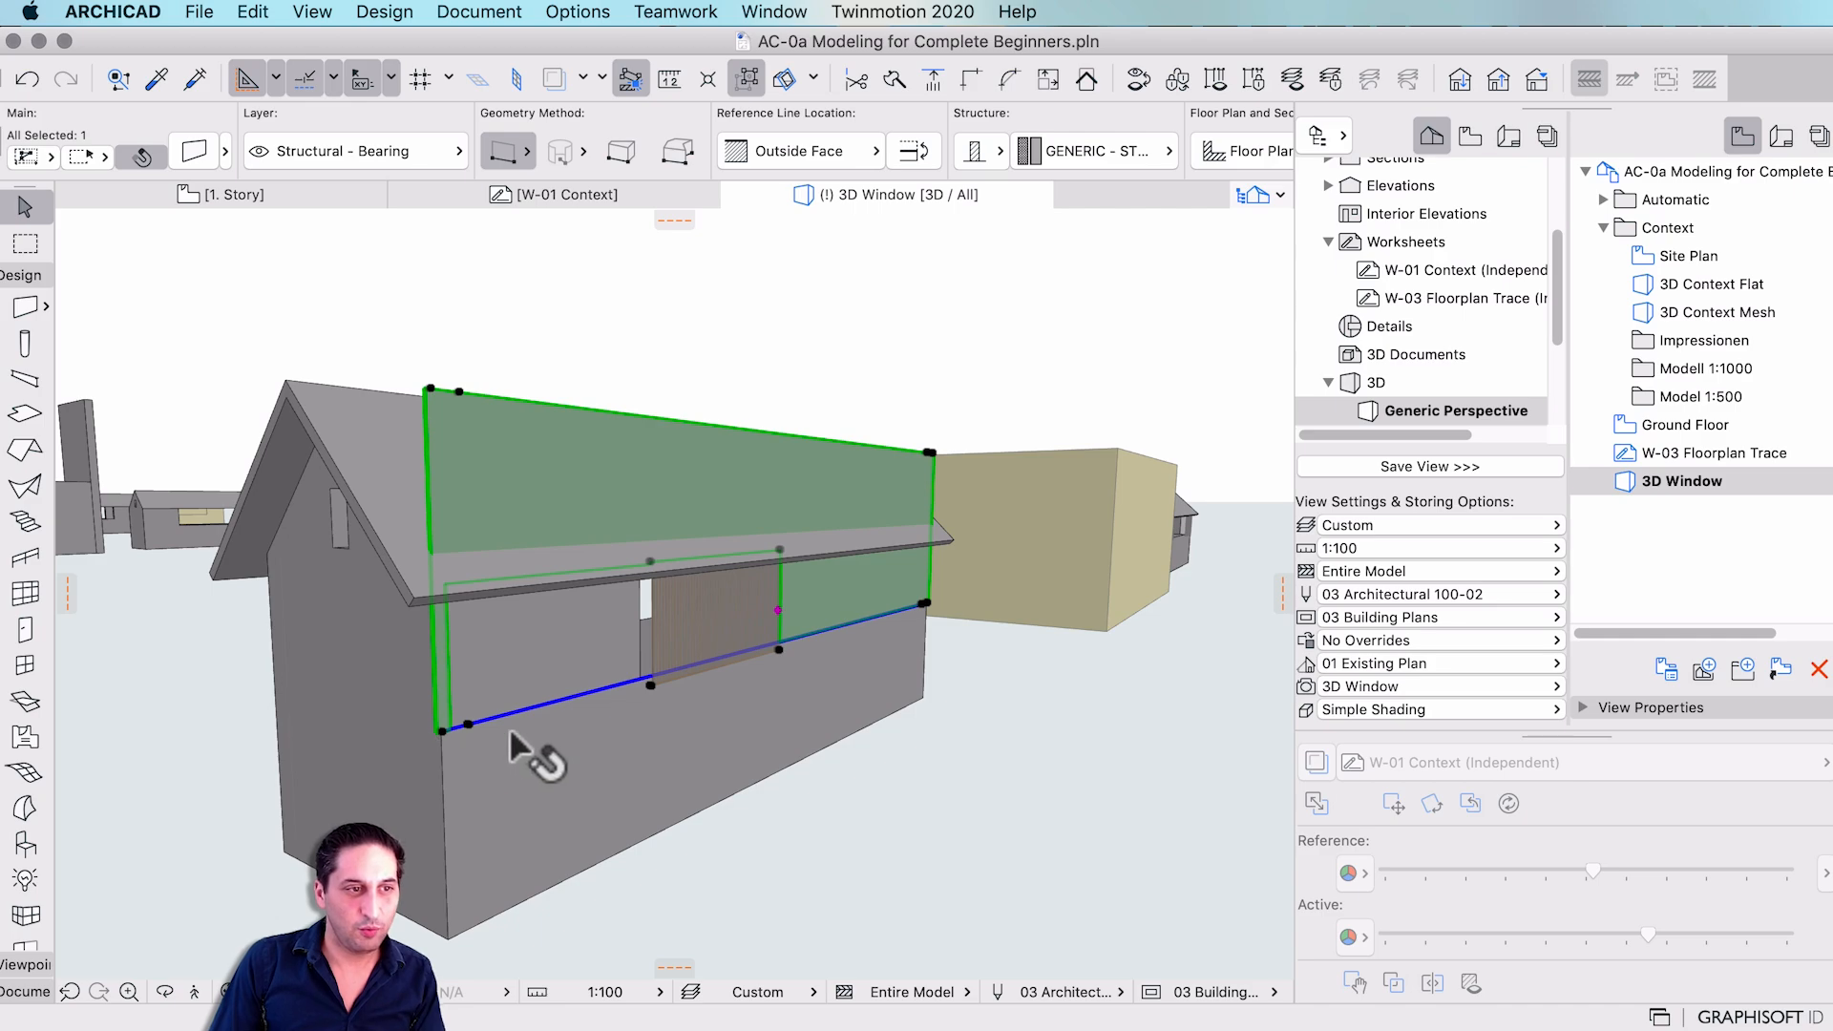
pyautogui.scroll(3, 477, 726)
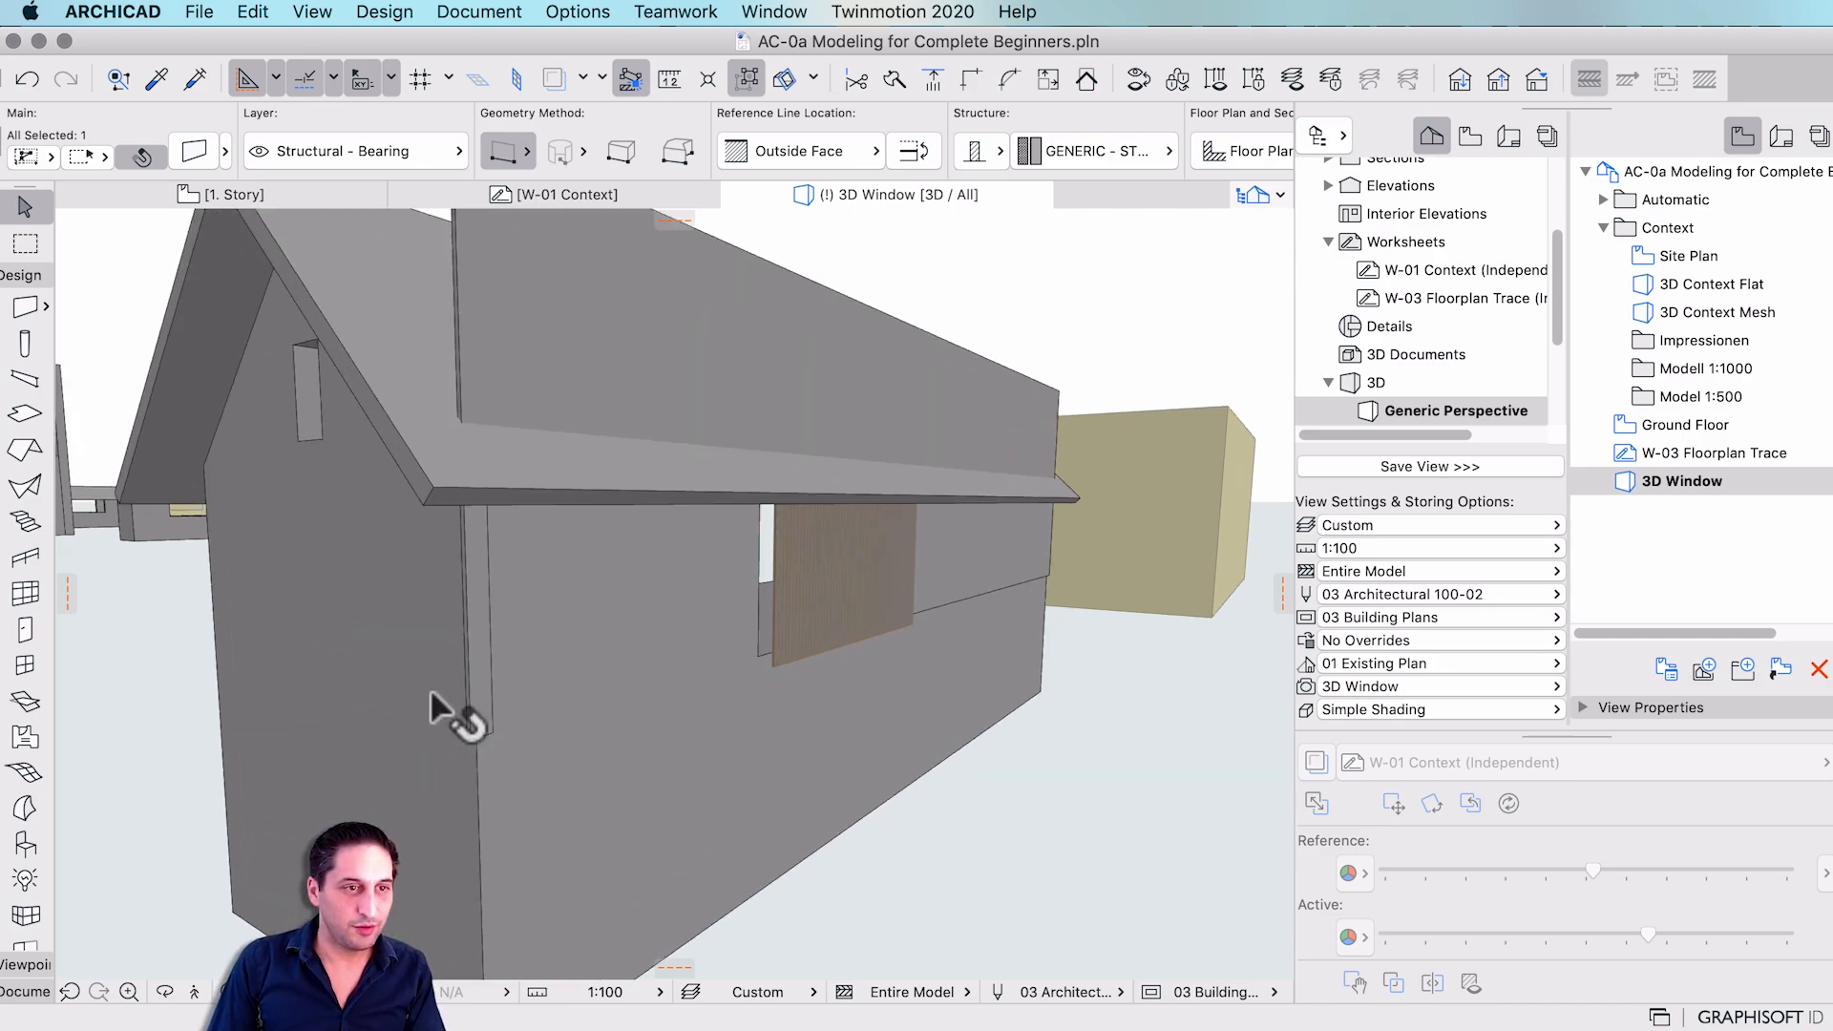
pyautogui.press('super+d')
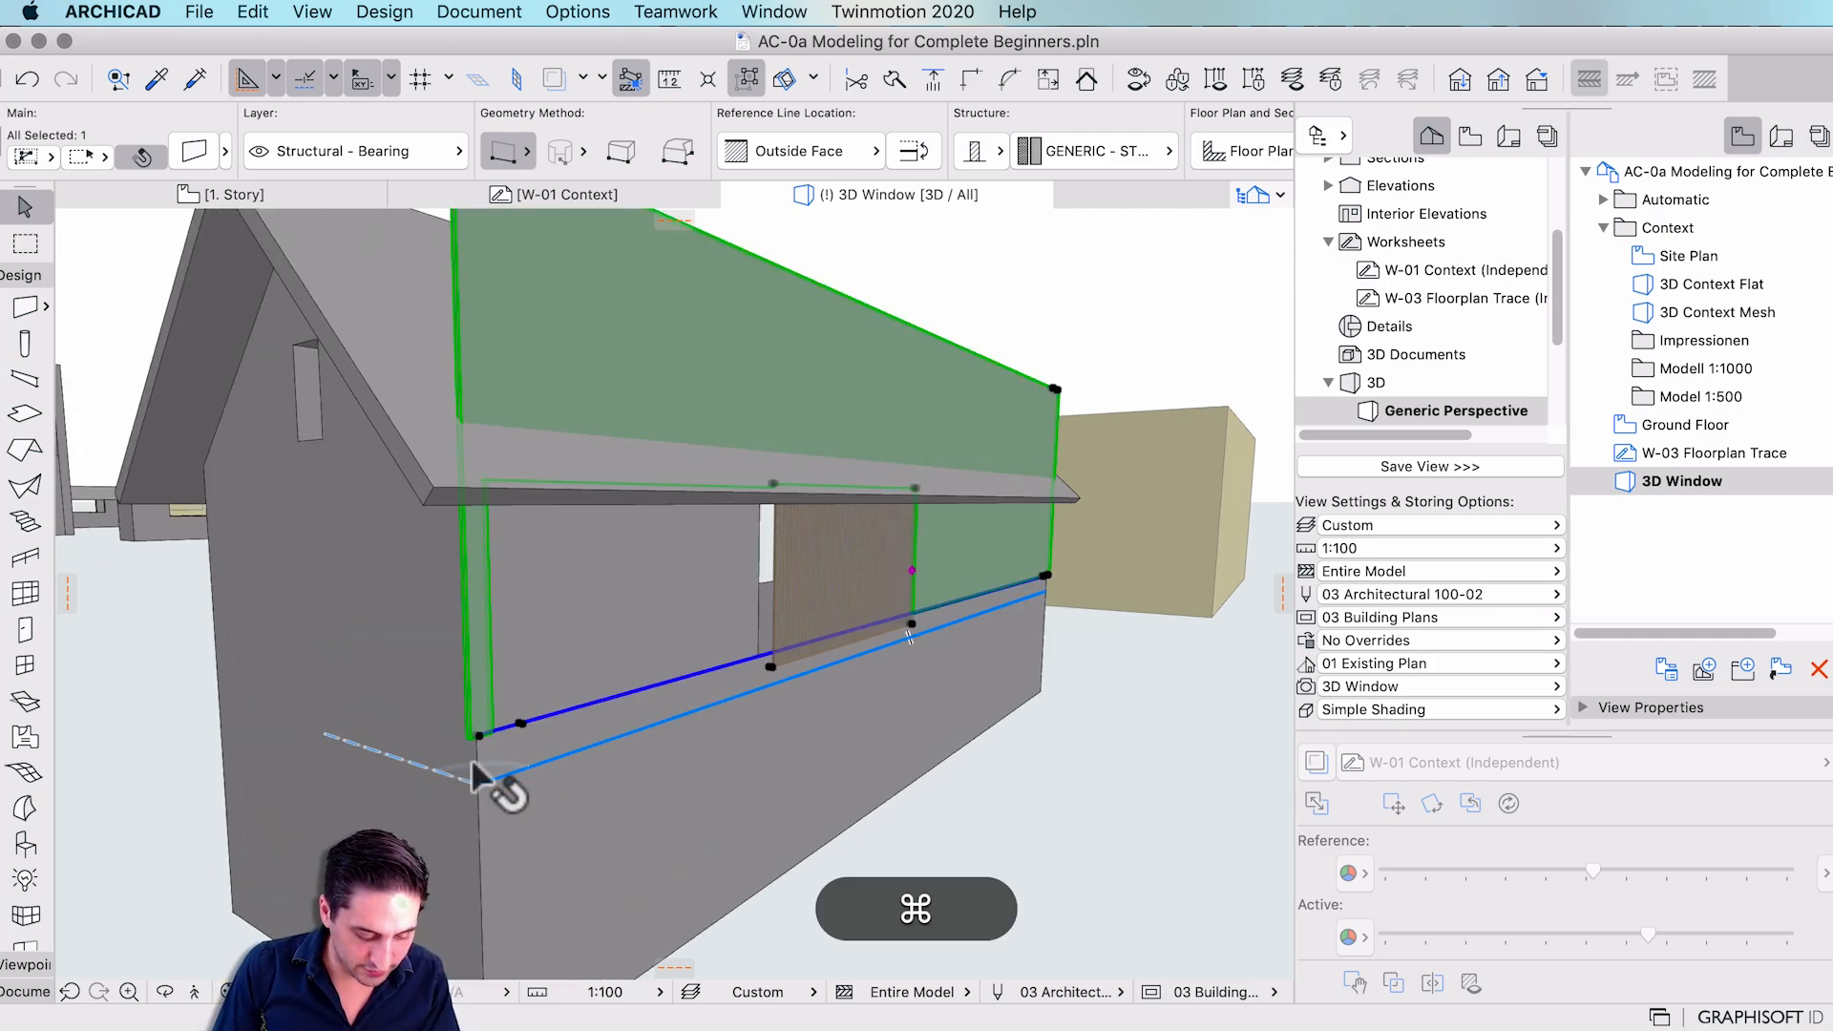
pyautogui.click(480, 734)
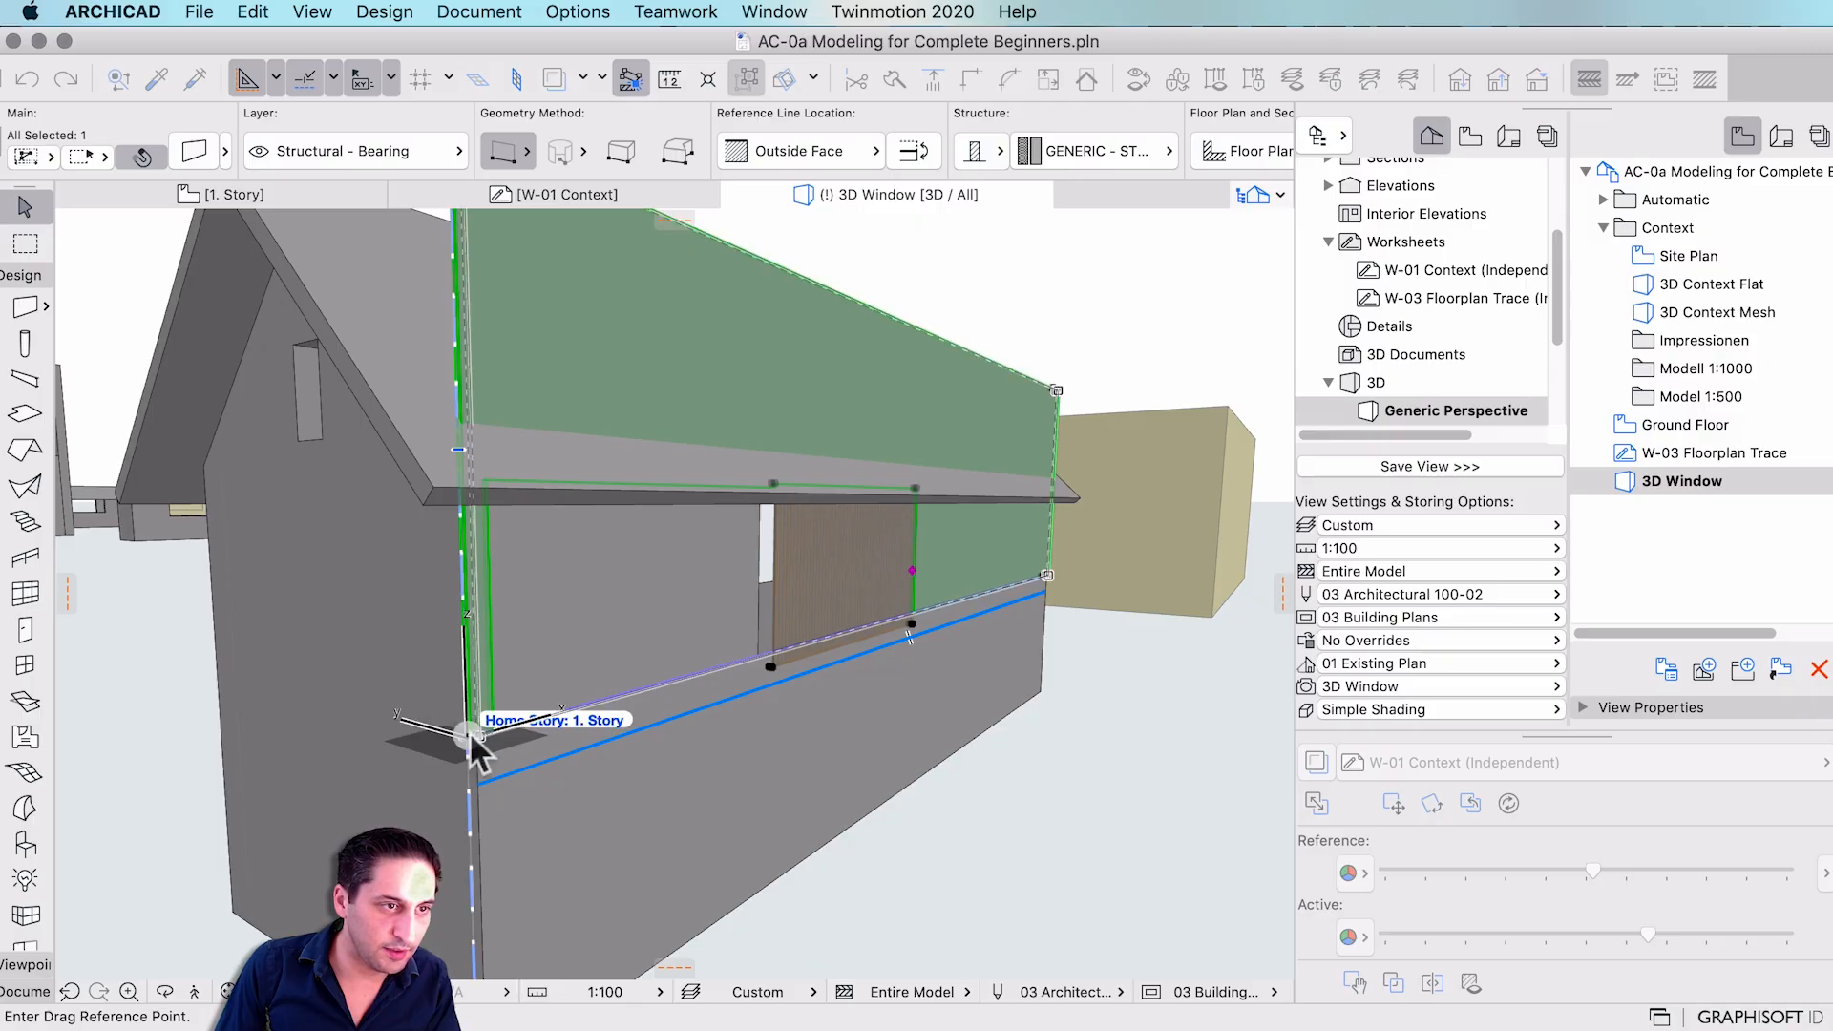
pyautogui.press('Escape')
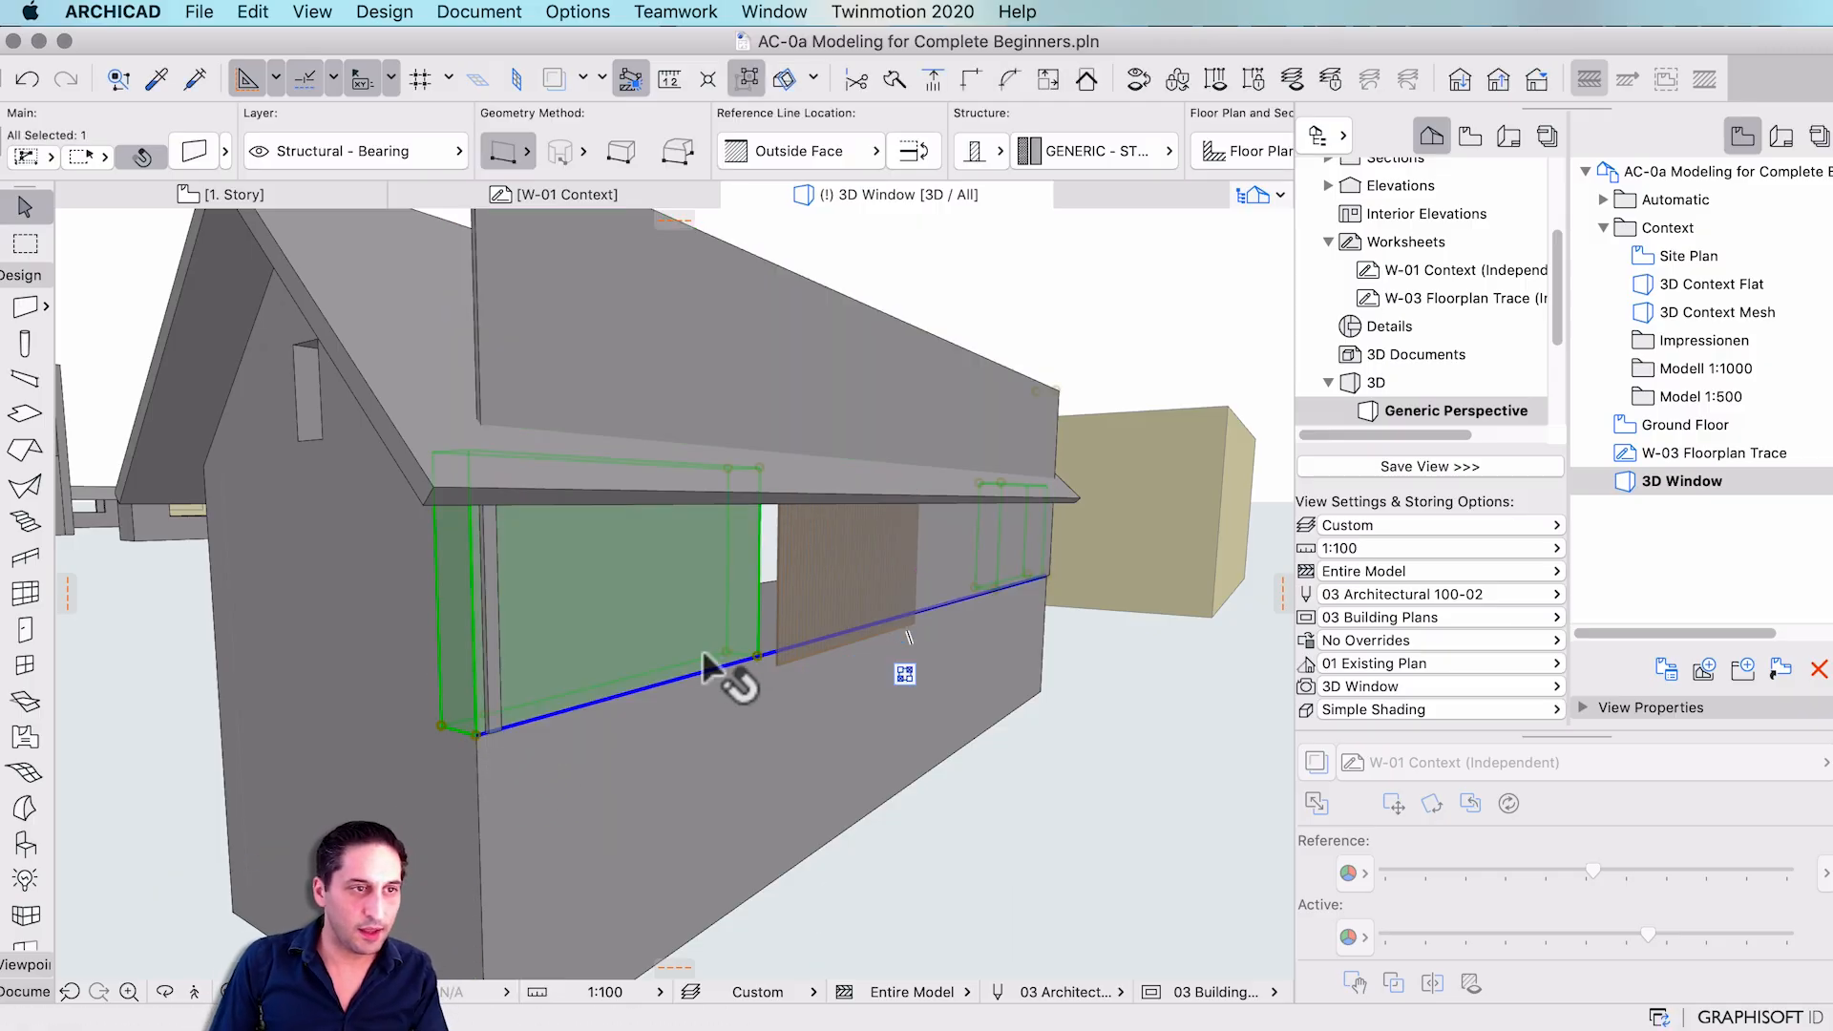
# - Lower the top of the thin upper-story wall to the pocket door's top edge under the roof overhang
pyautogui.press('Escape')
pyautogui.click(787, 662)
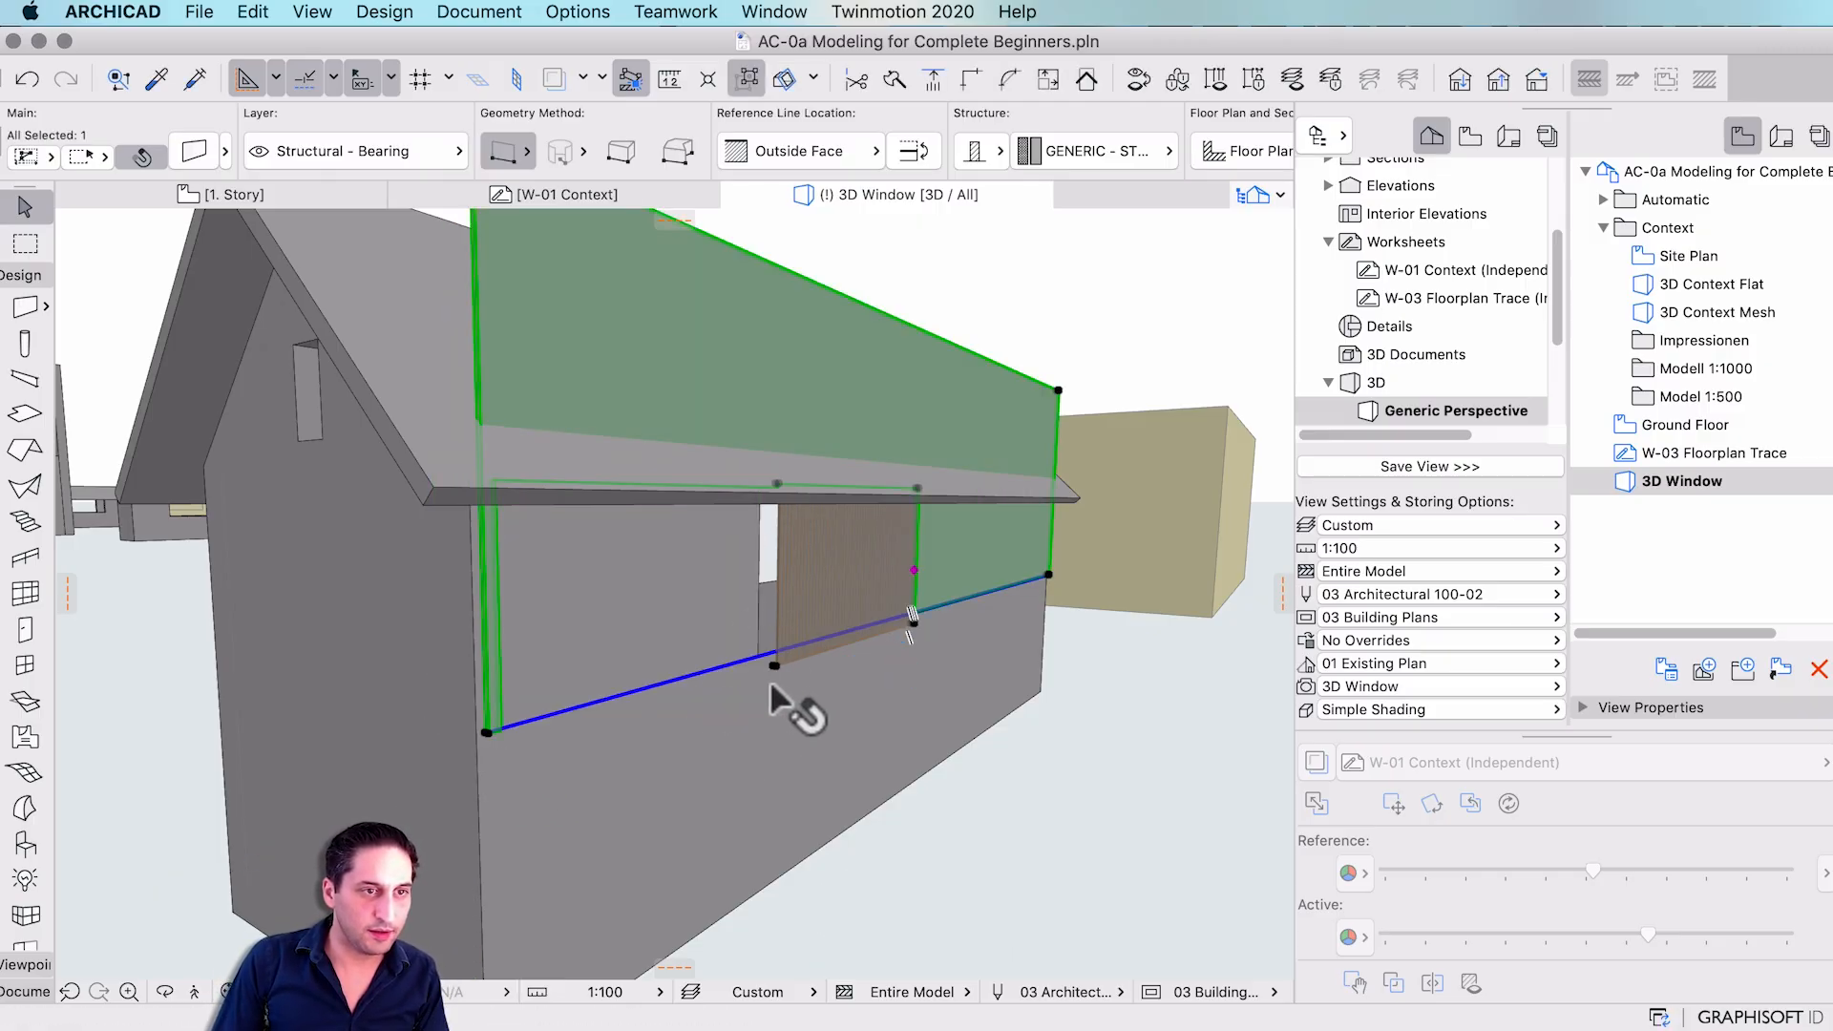
pyautogui.click(775, 662)
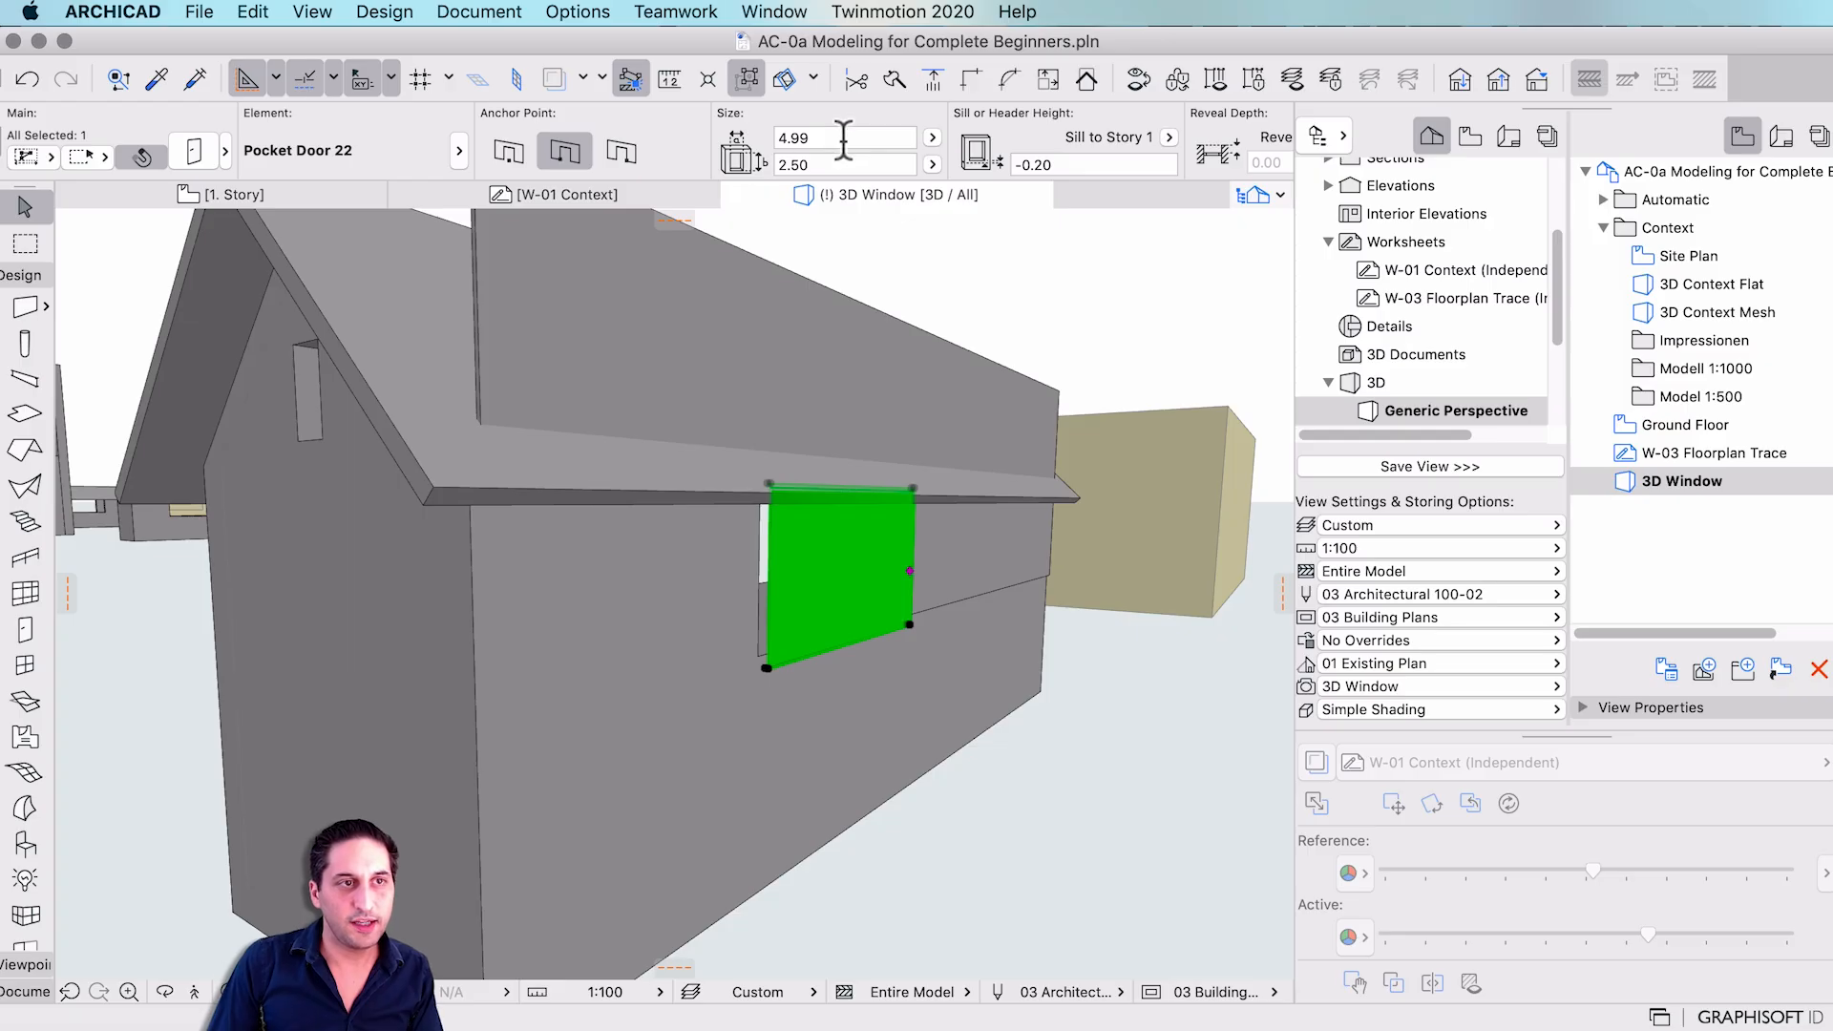
pyautogui.click(629, 358)
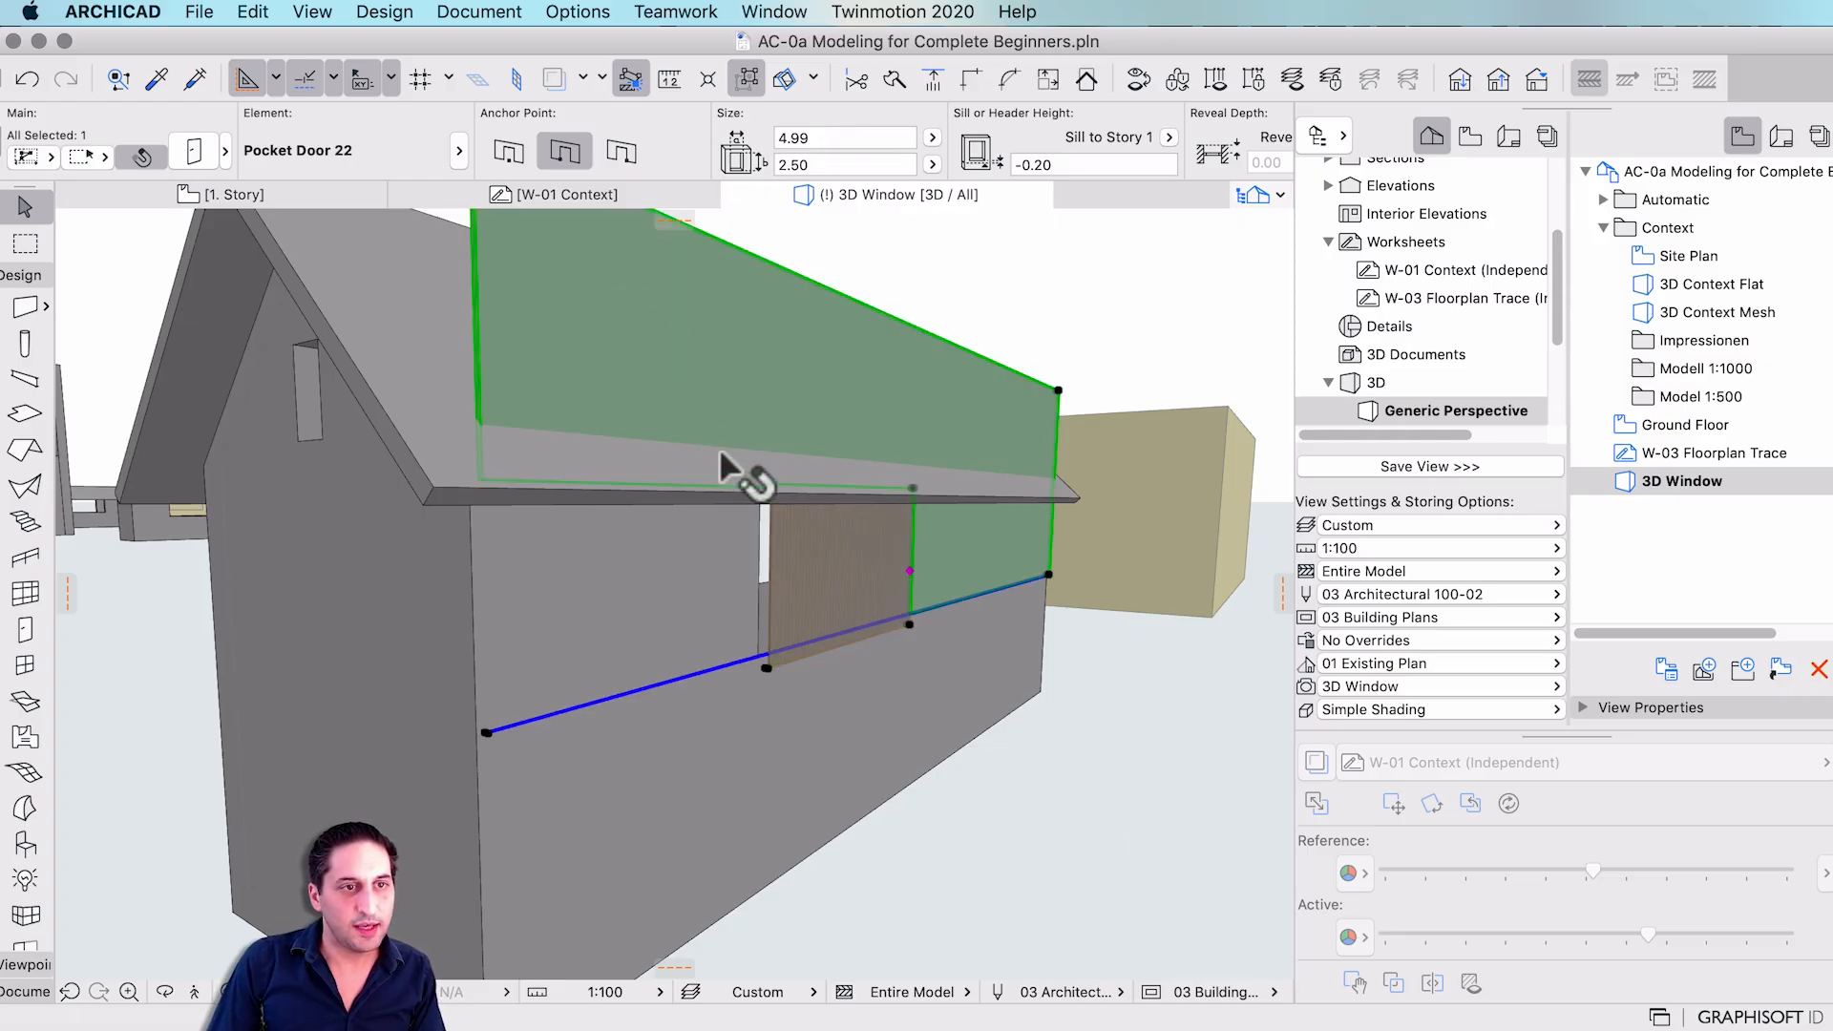
pyautogui.keyDown('shift'); pyautogui.moveTo(696, 585); pyautogui.dragTo(644, 506, button='middle'); pyautogui.keyUp('shift')
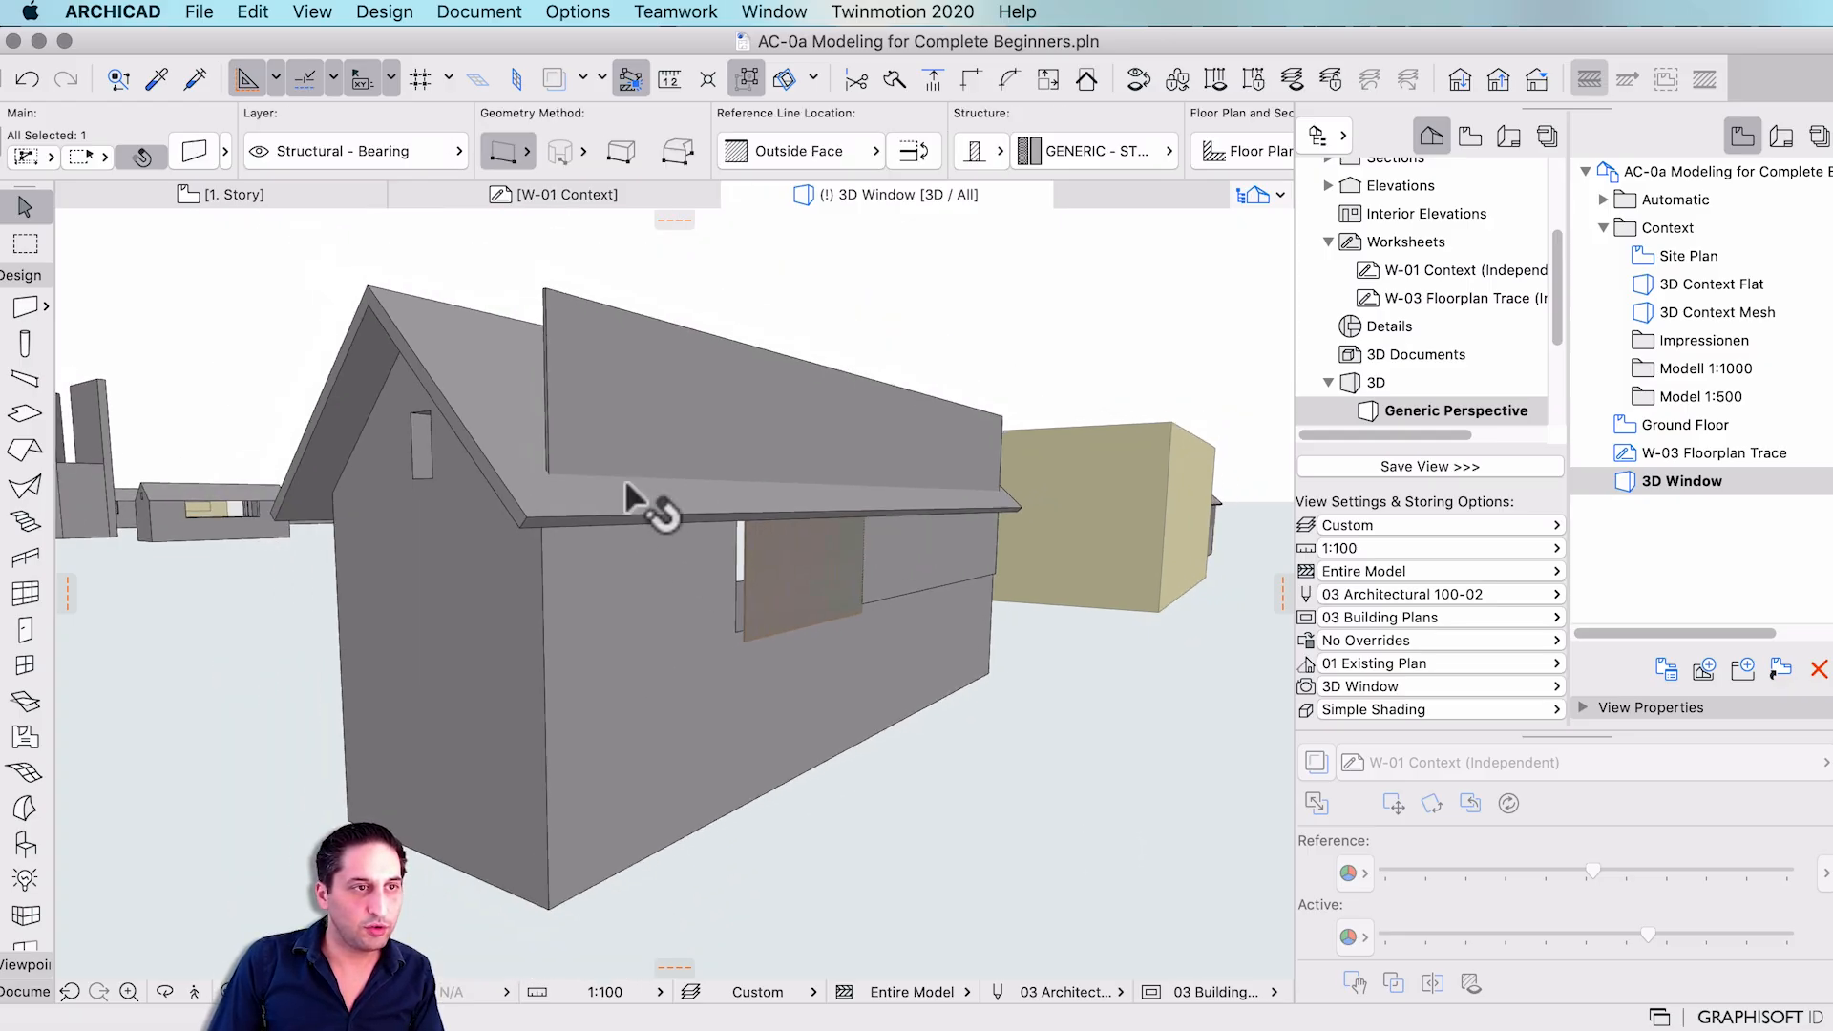
pyautogui.click(544, 286)
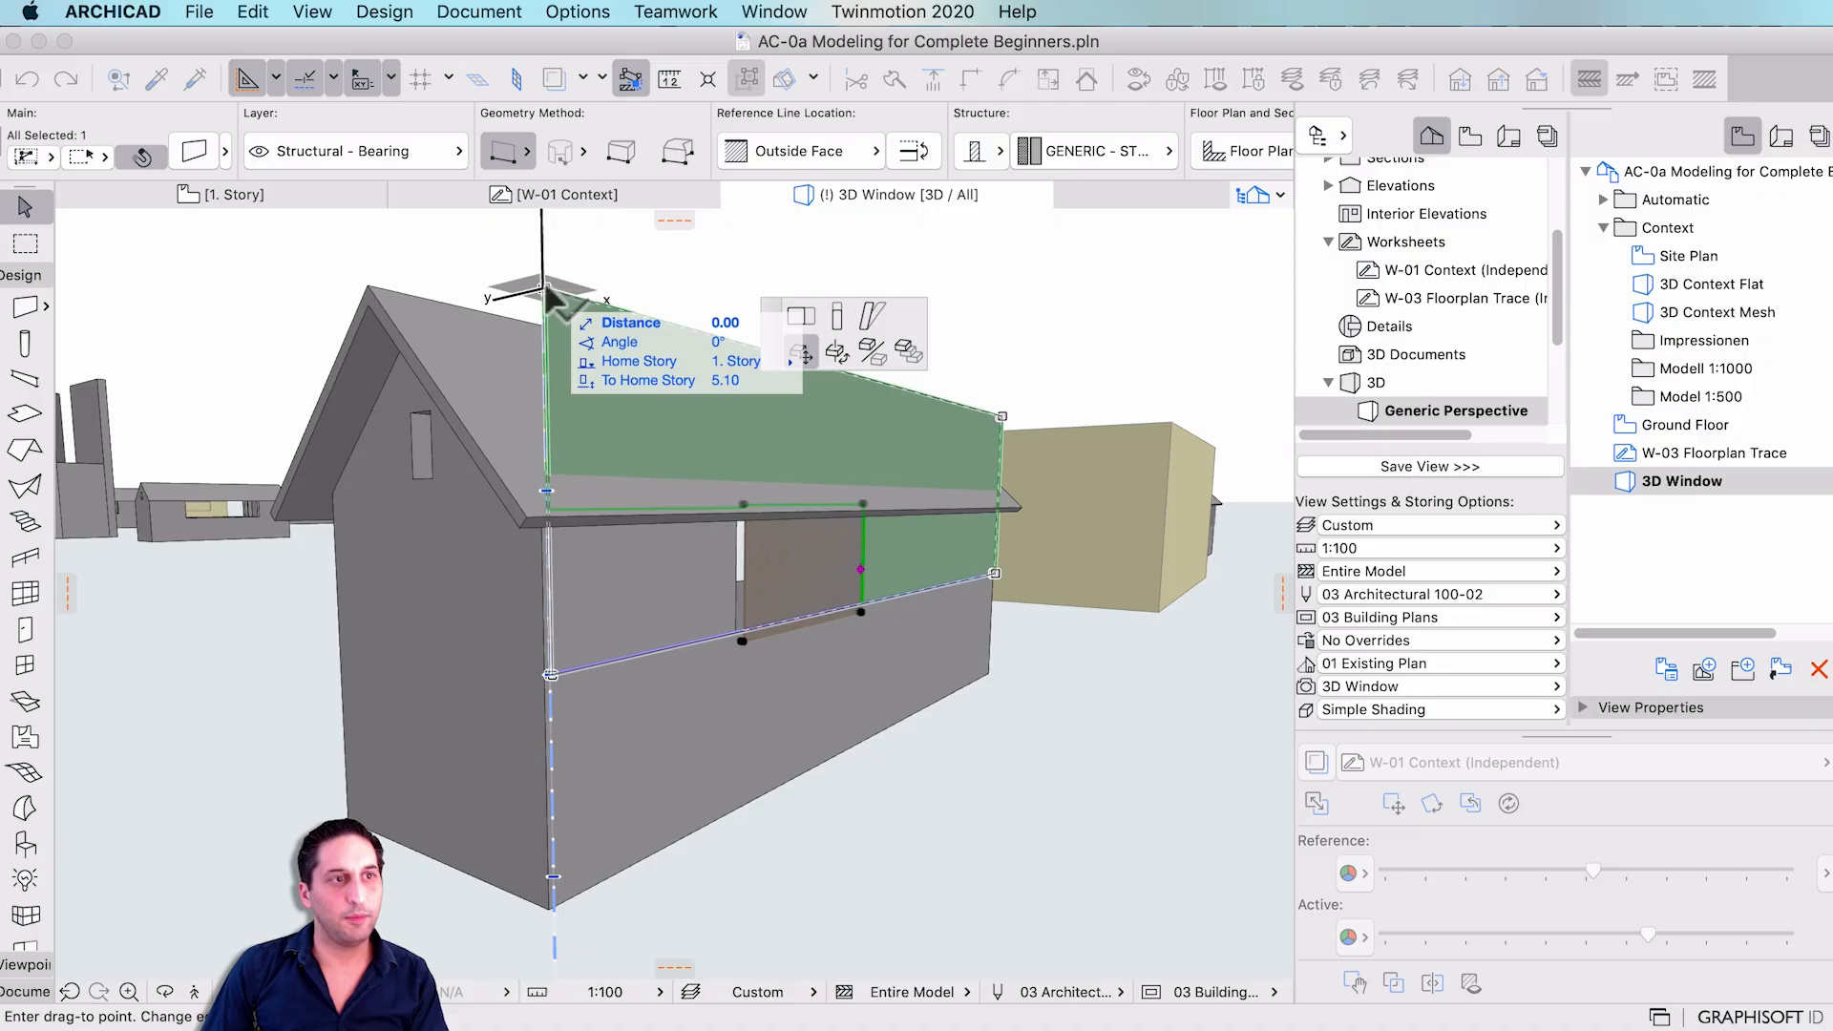
pyautogui.click(822, 322)
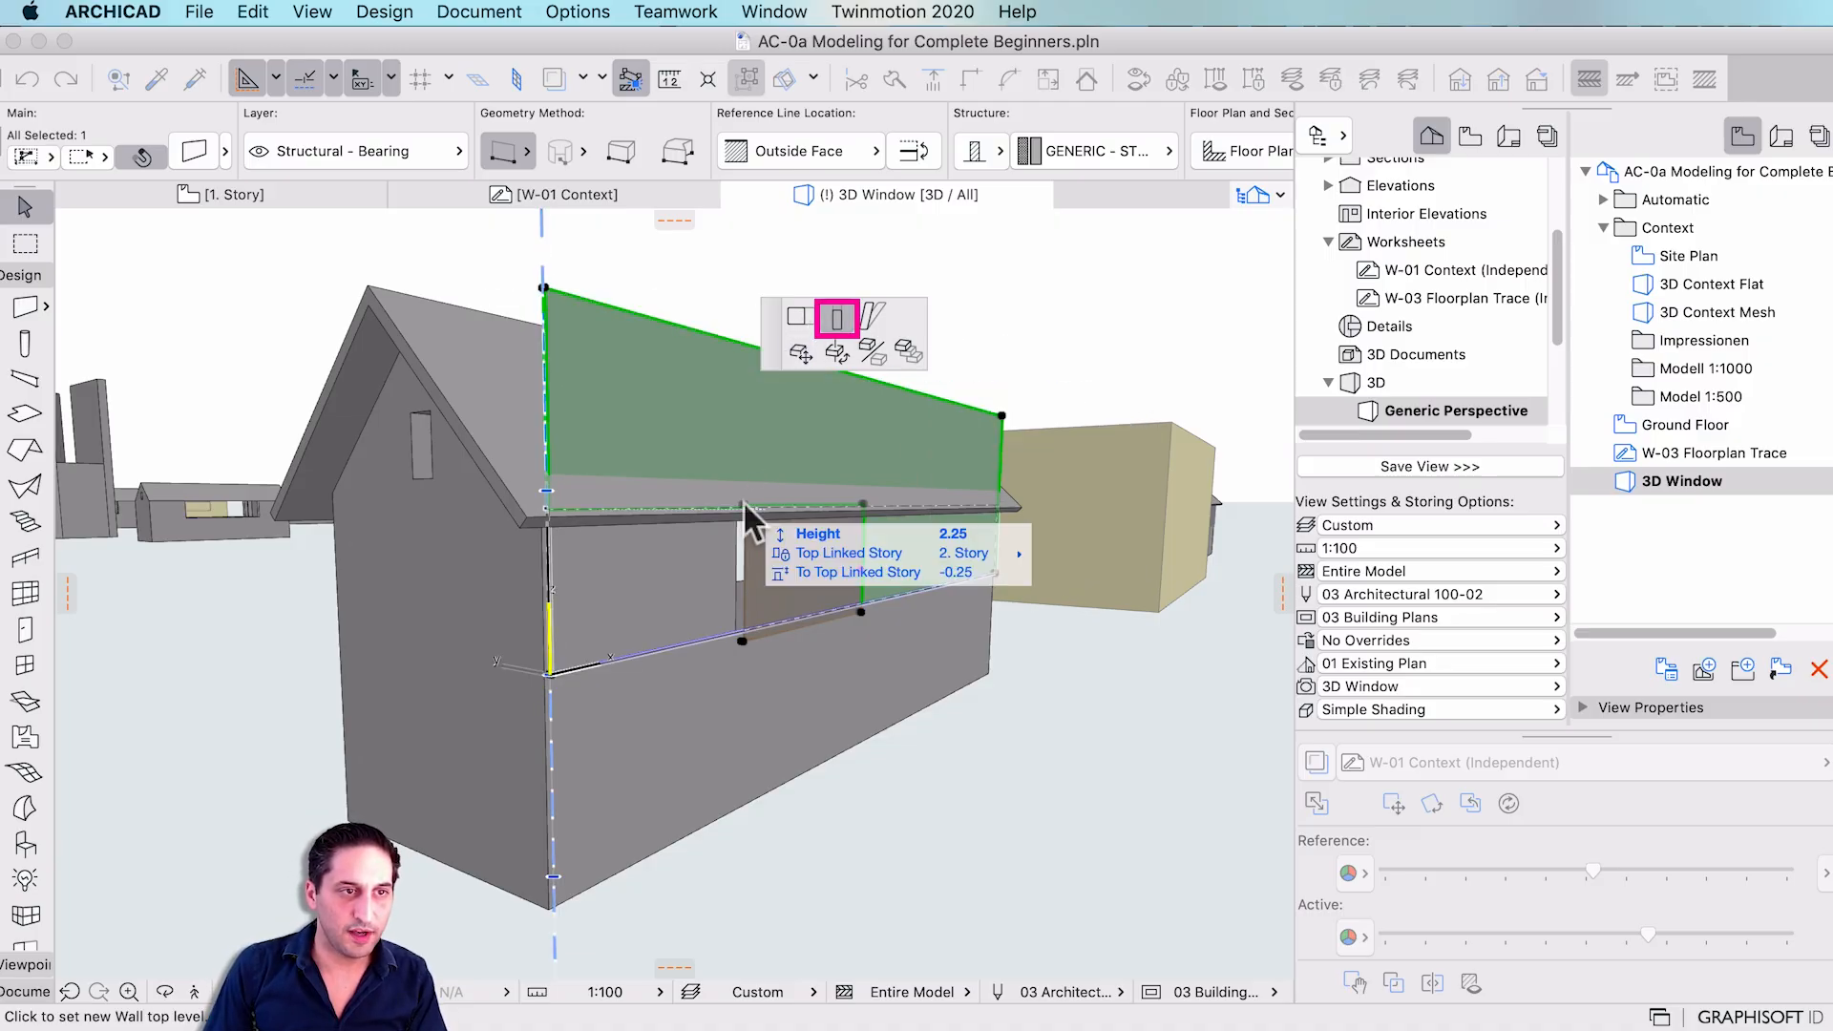
pyautogui.click(864, 511)
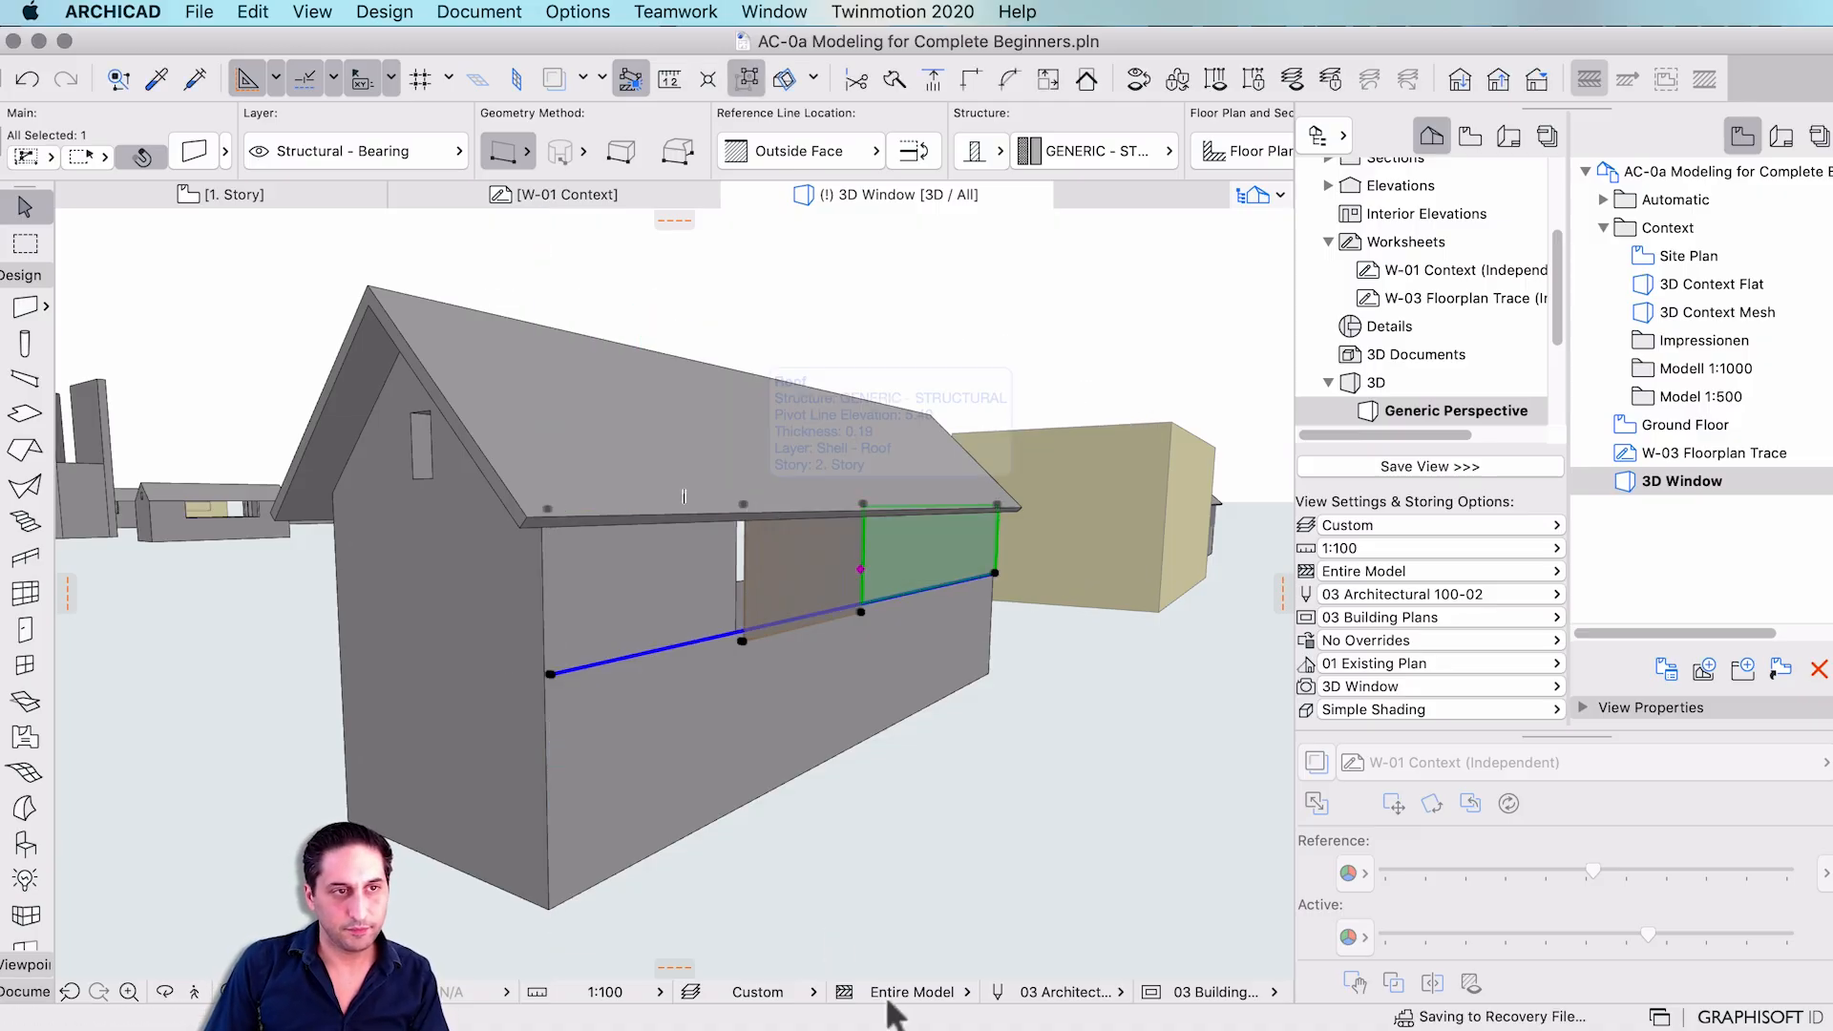
# - Place a second pocket door with the first one's settings in the 1. Story plan, starting at the wall's midpoint and extending right
pyautogui.keyDown('shift'); pyautogui.moveTo(929, 749); pyautogui.dragTo(594, 746, button='middle'); pyautogui.keyUp('shift')
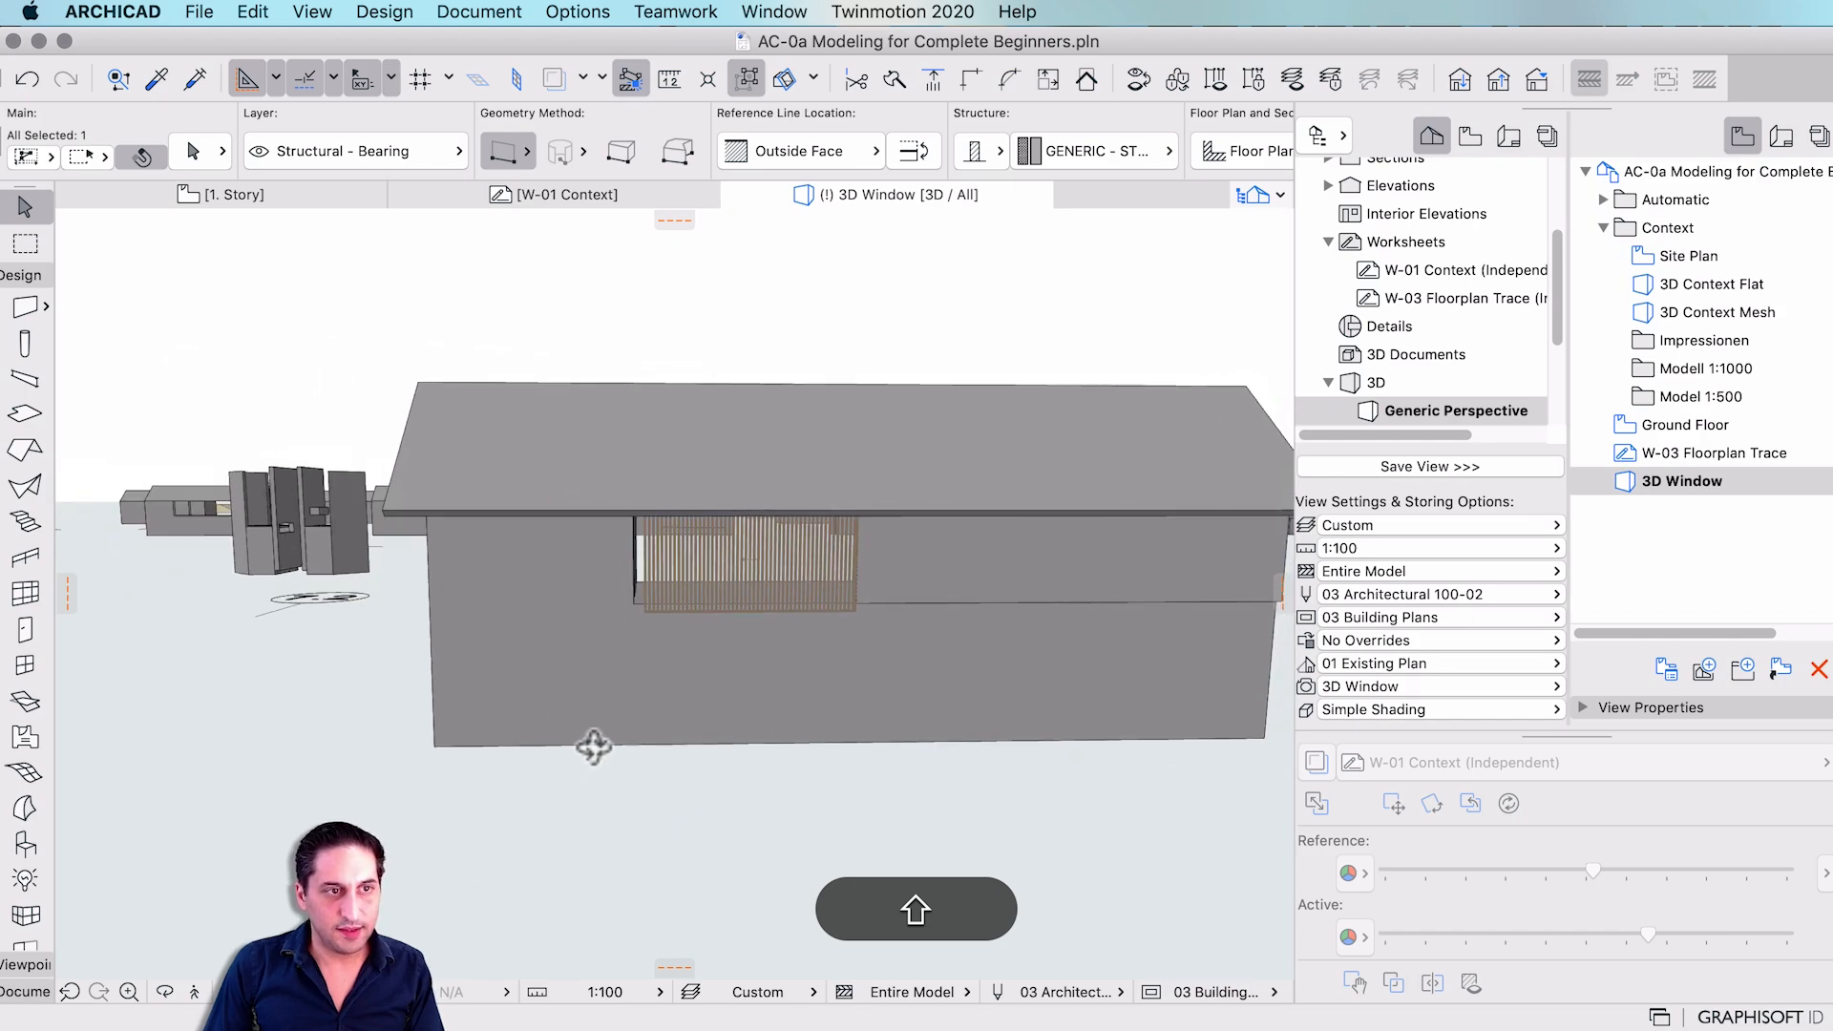
pyautogui.keyDown('alt'); pyautogui.click(856, 607); pyautogui.keyUp('alt')
pyautogui.click(886, 598)
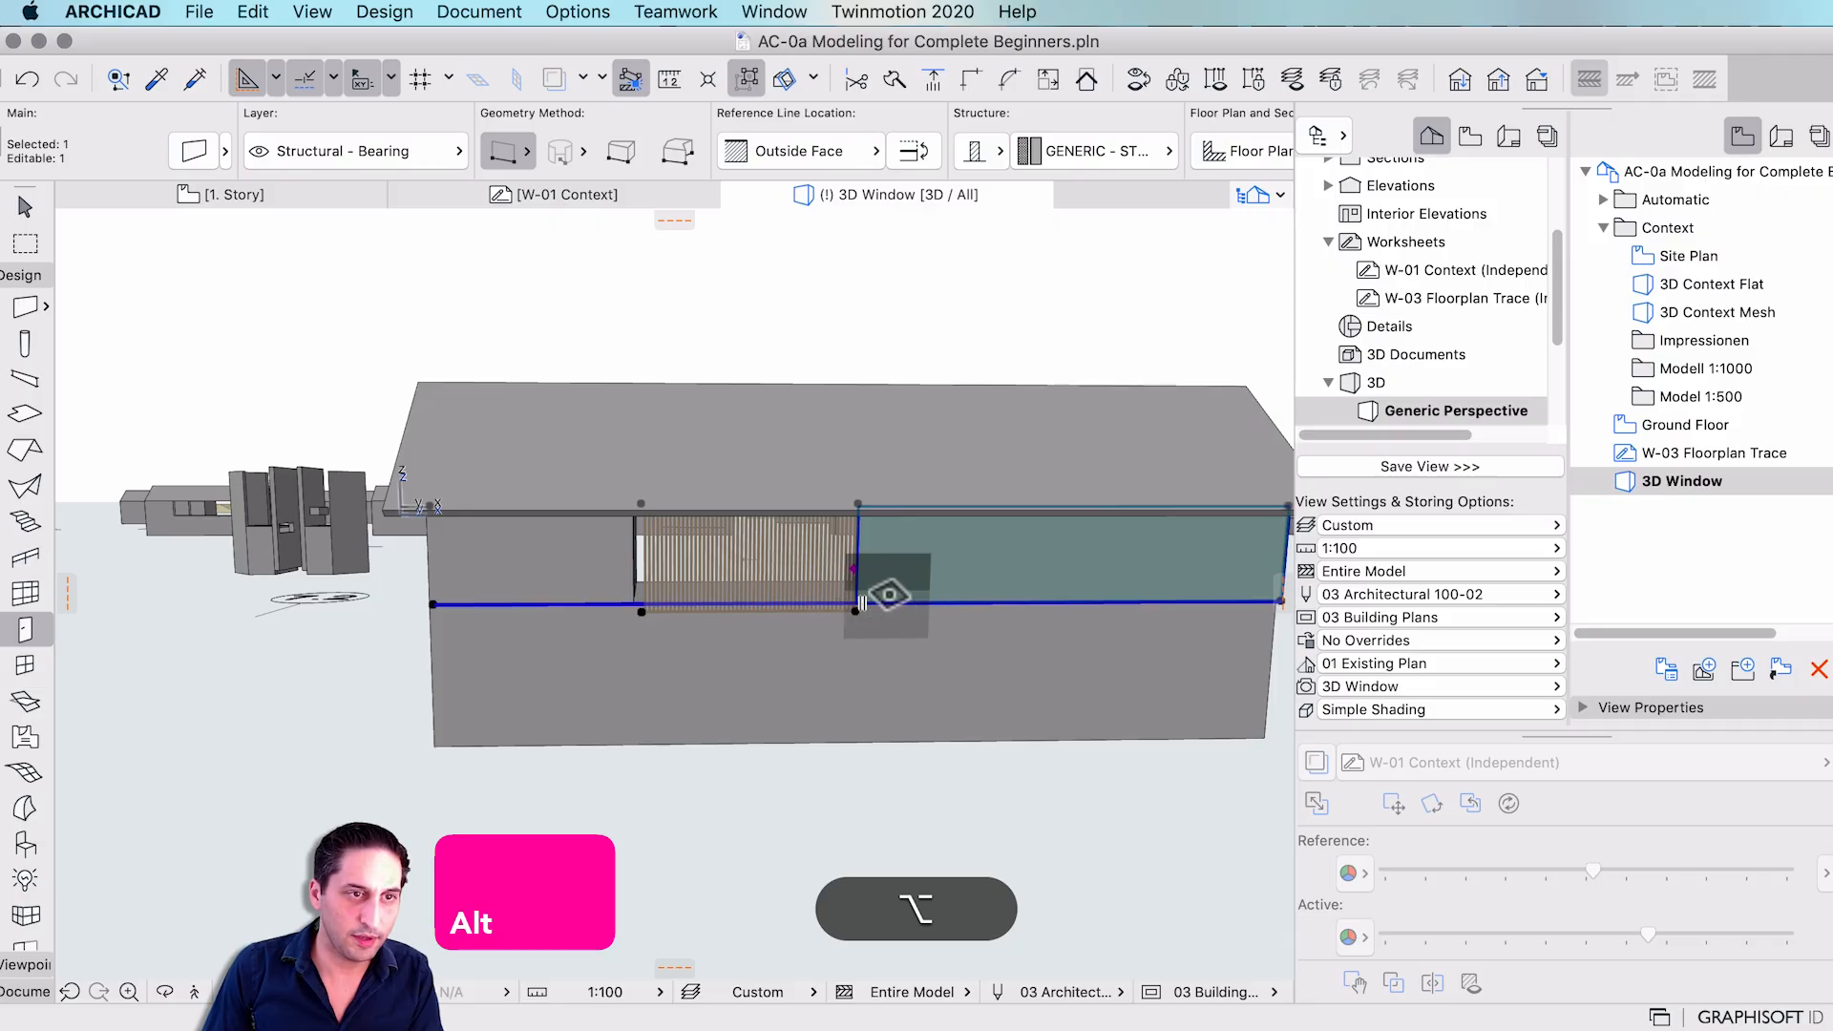
pyautogui.click(227, 189)
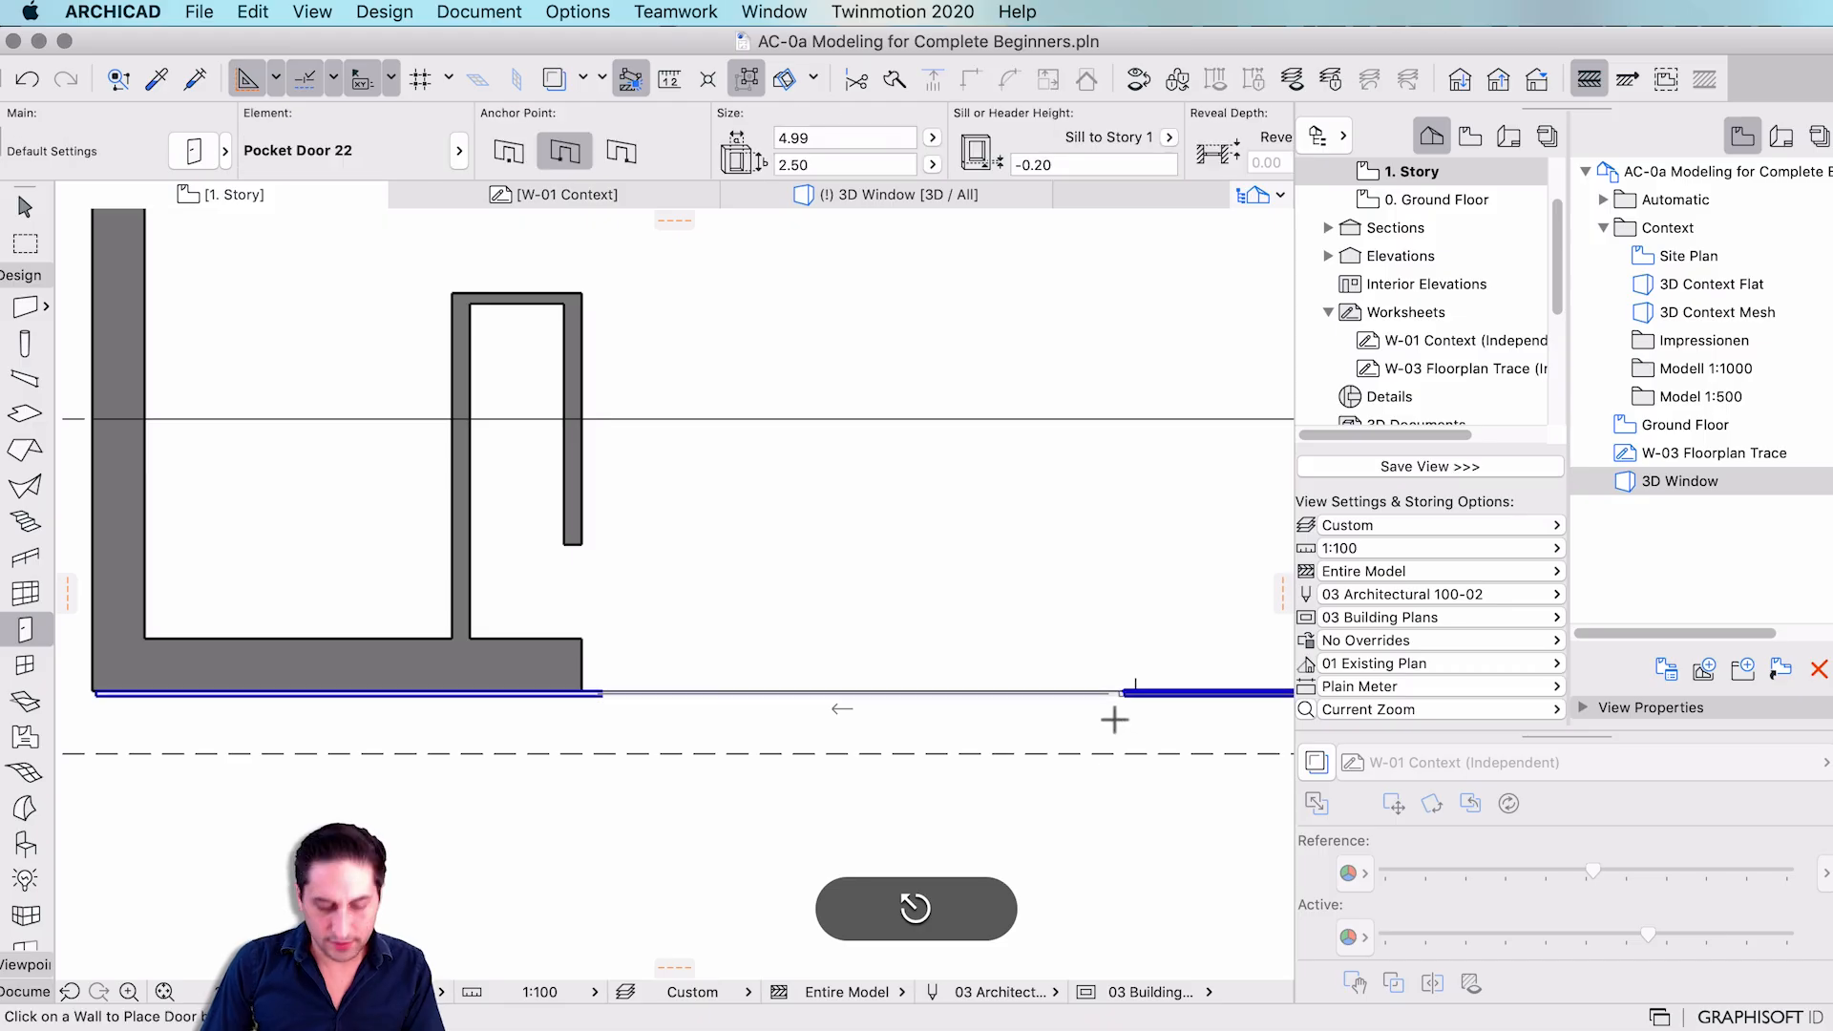
pyautogui.press('alt')
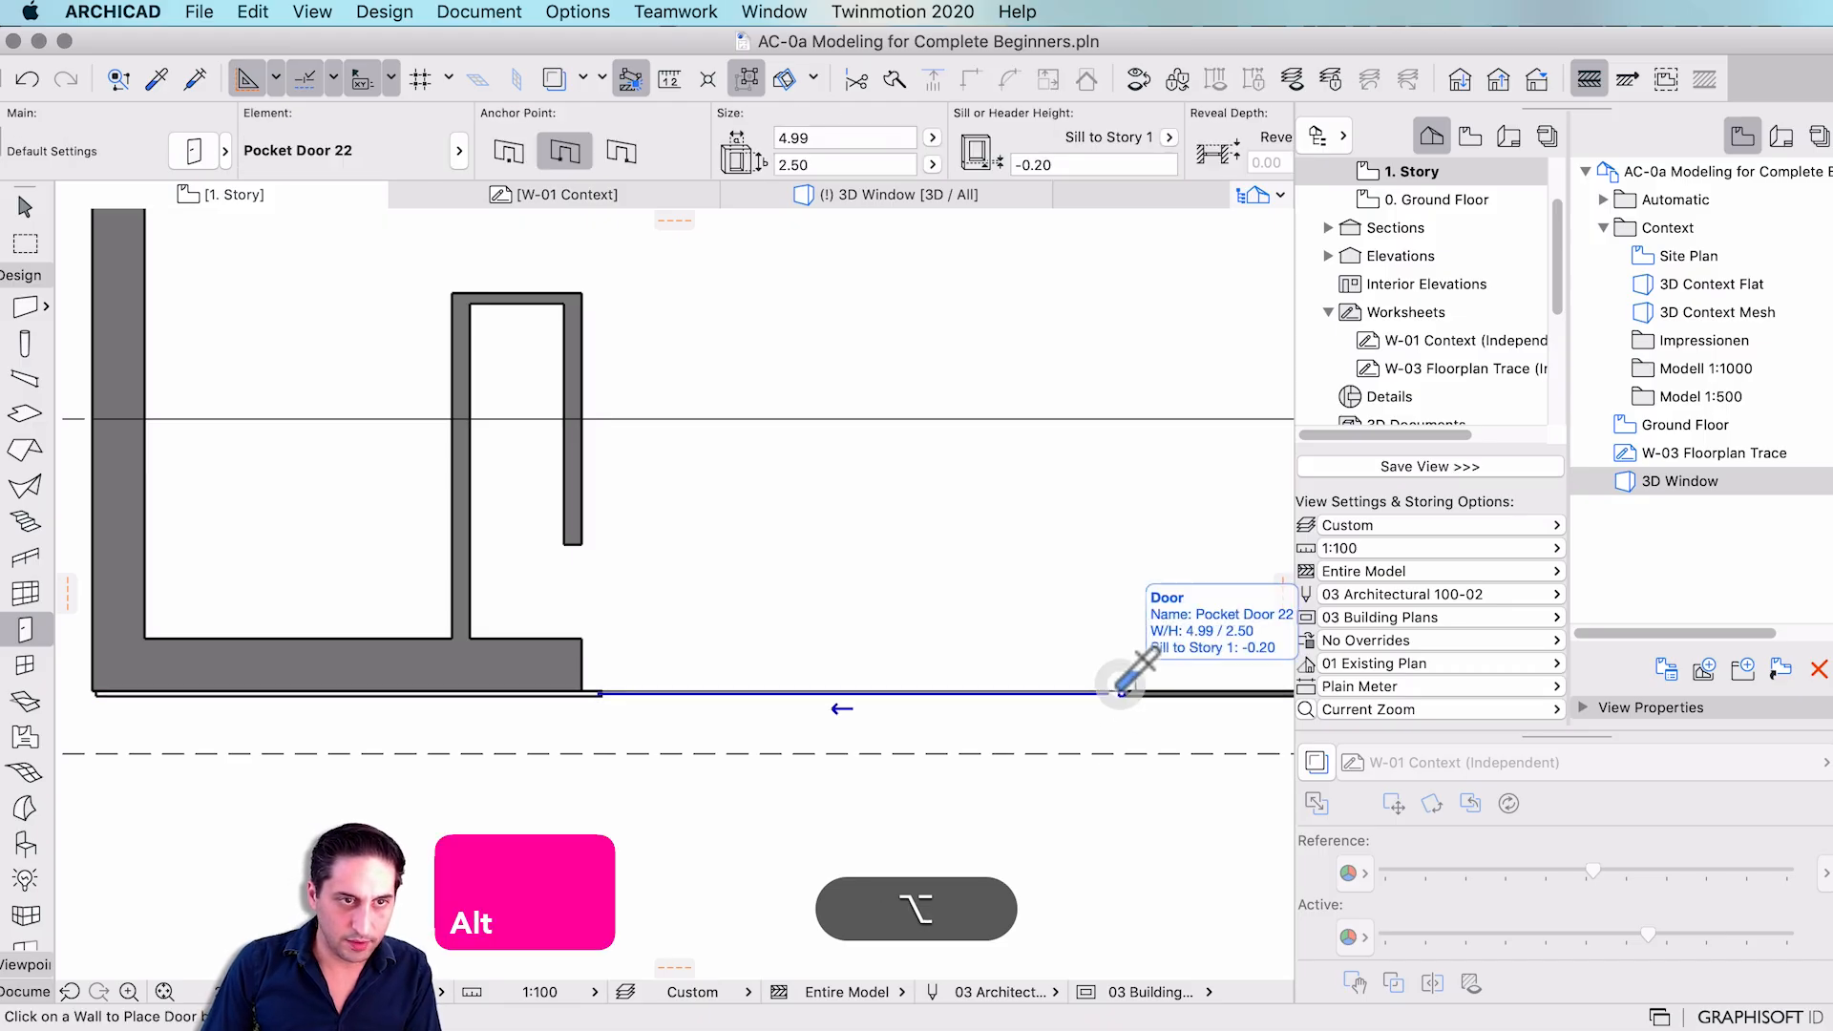
pyautogui.scroll(2, 1050, 685)
pyautogui.moveTo(964, 691); pyautogui.dragTo(81, 735, button='middle')
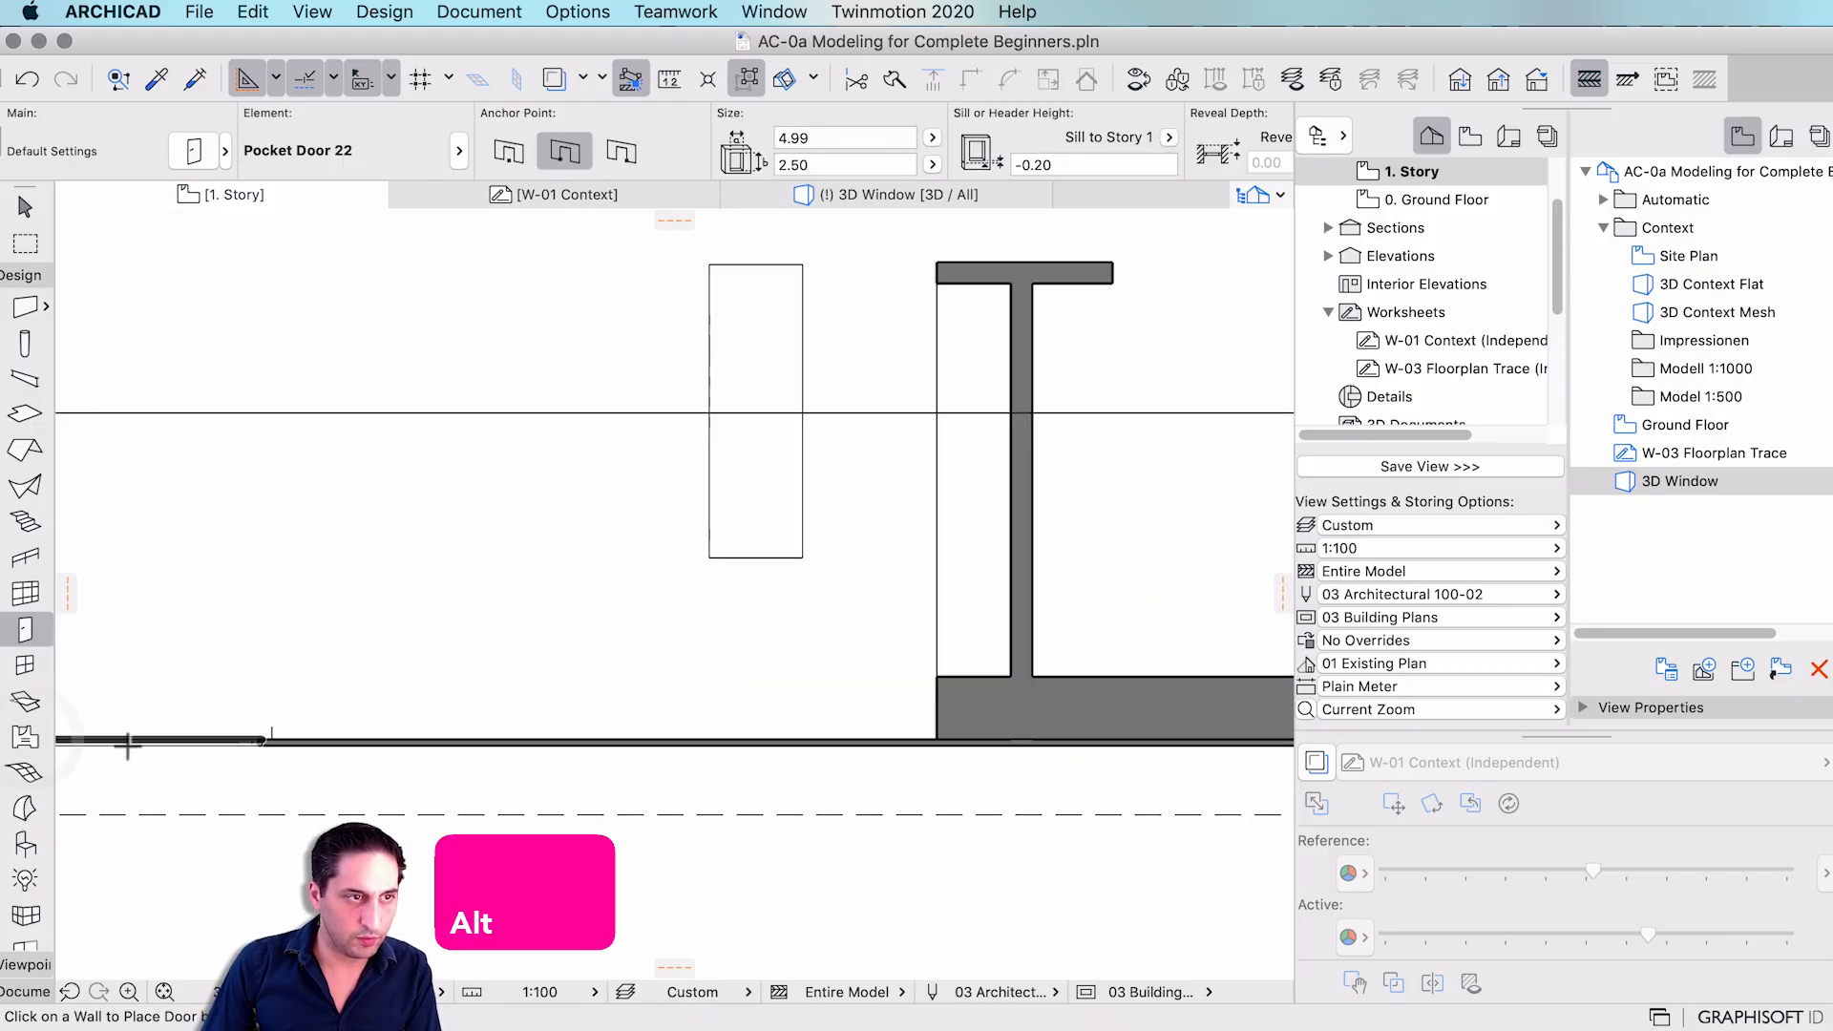
pyautogui.click(272, 744)
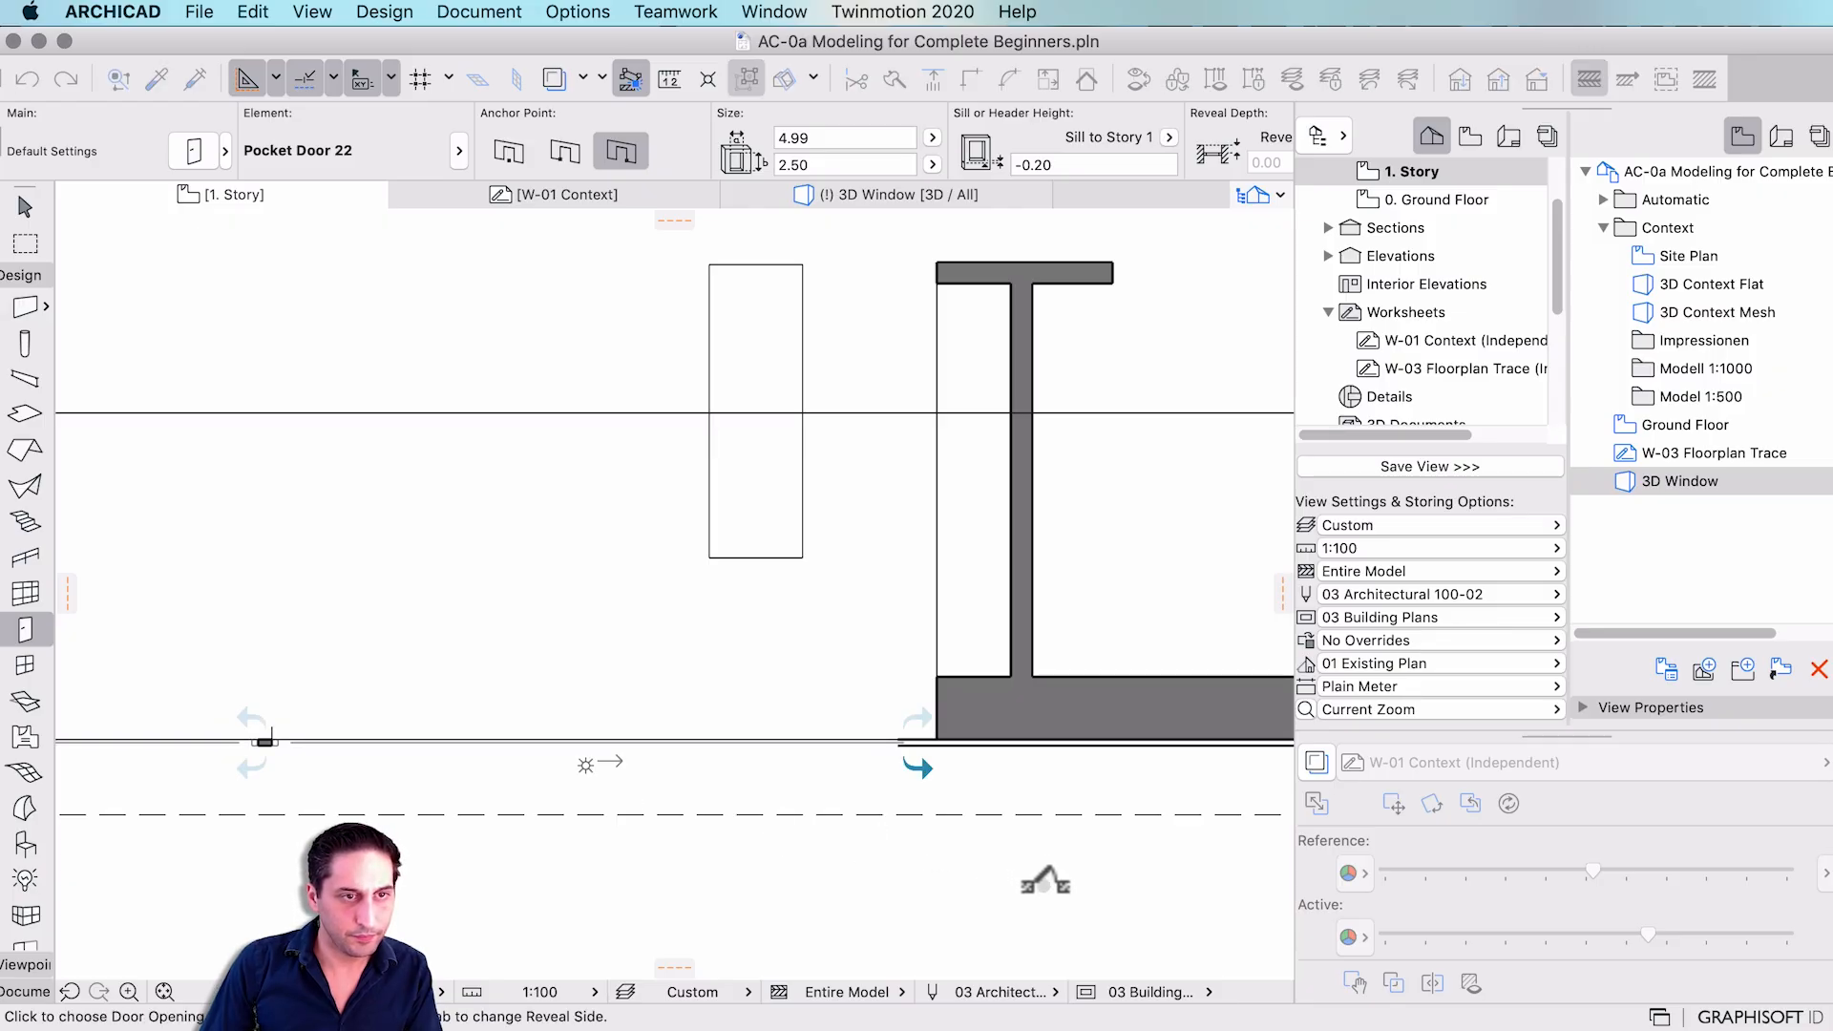
pyautogui.press('Escape')
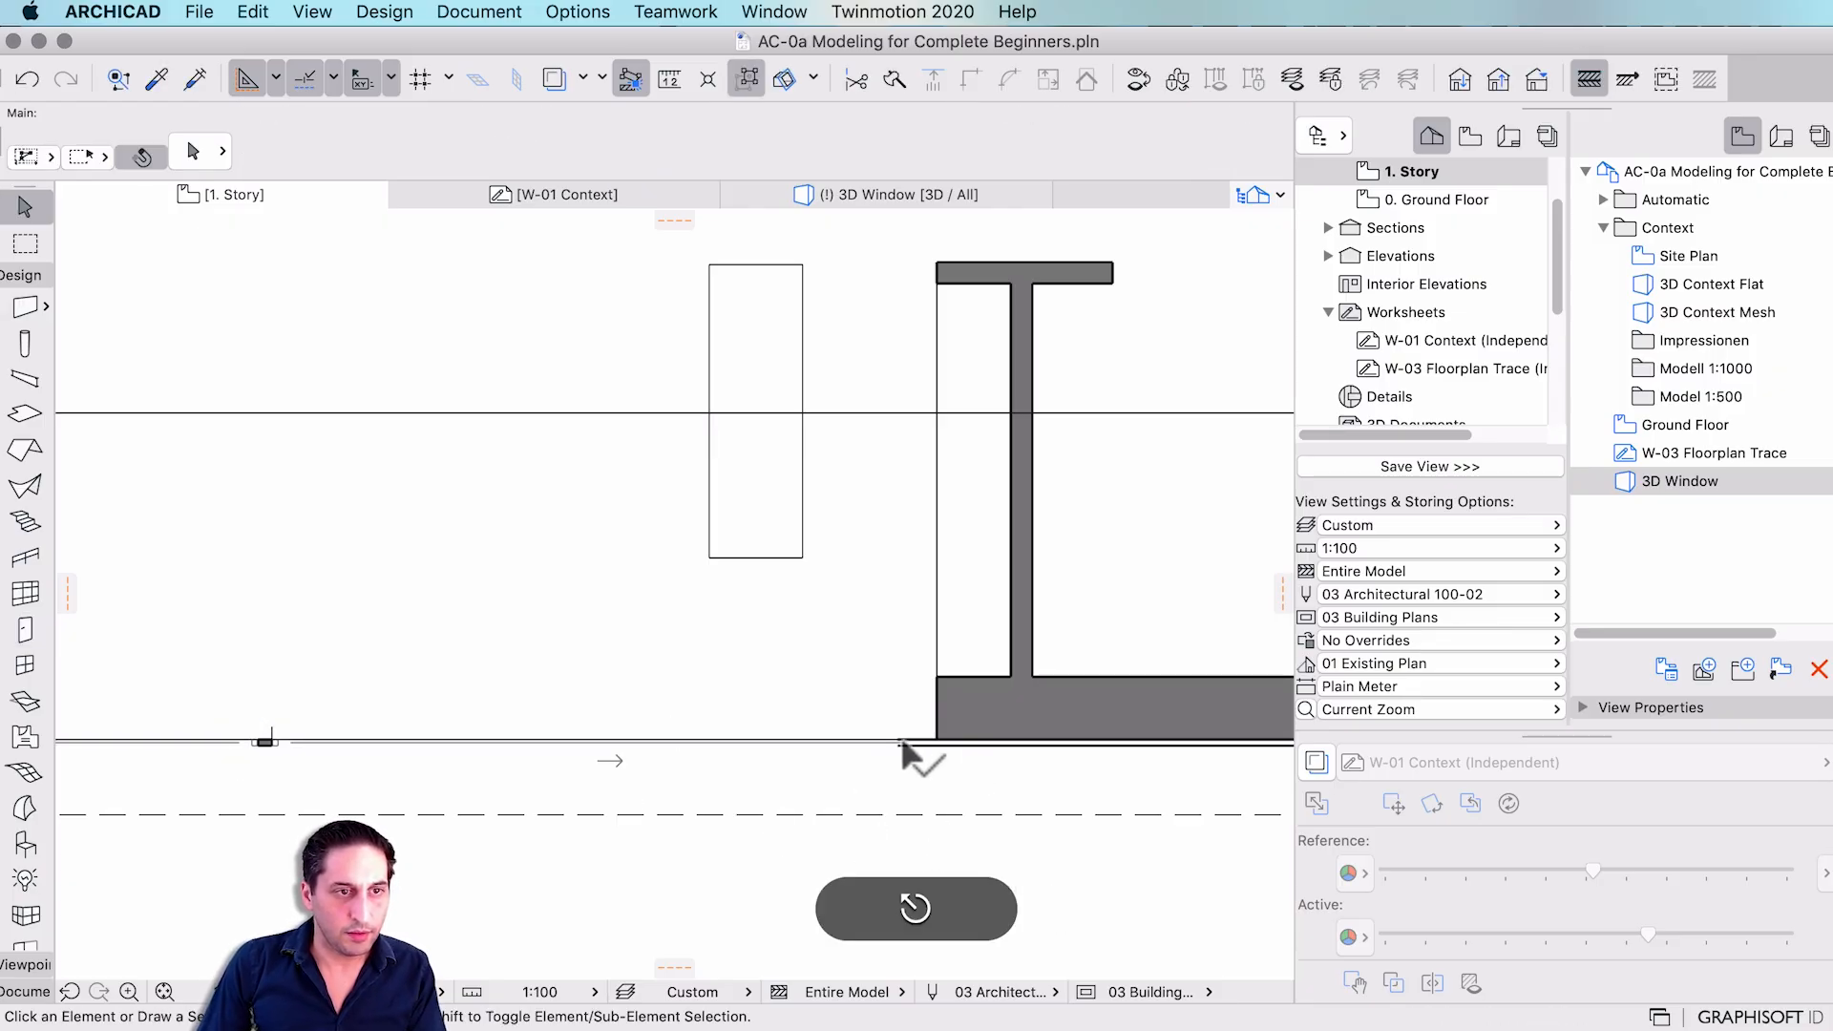
# - Try moving the second pocket door 0.26 m along the wall so its outer end meets the corner of the house wall opening
pyautogui.click(907, 755)
pyautogui.scroll(3, 912, 753)
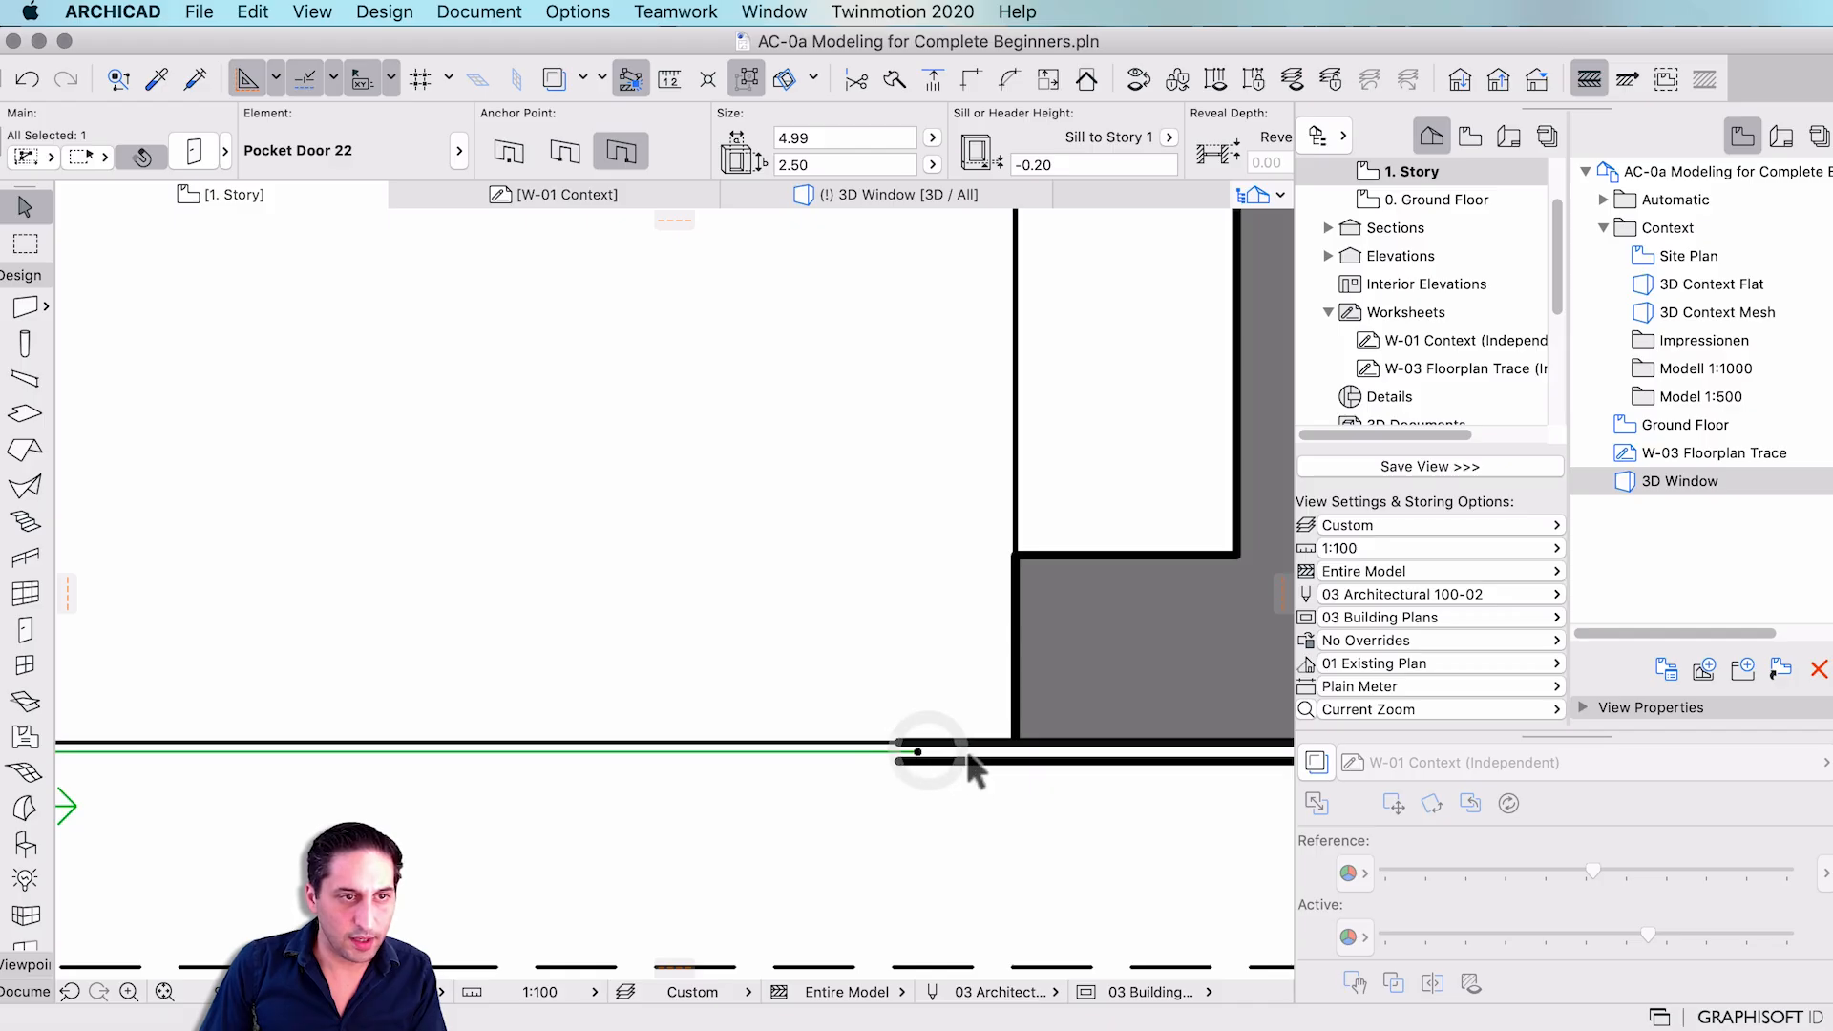
pyautogui.click(918, 752)
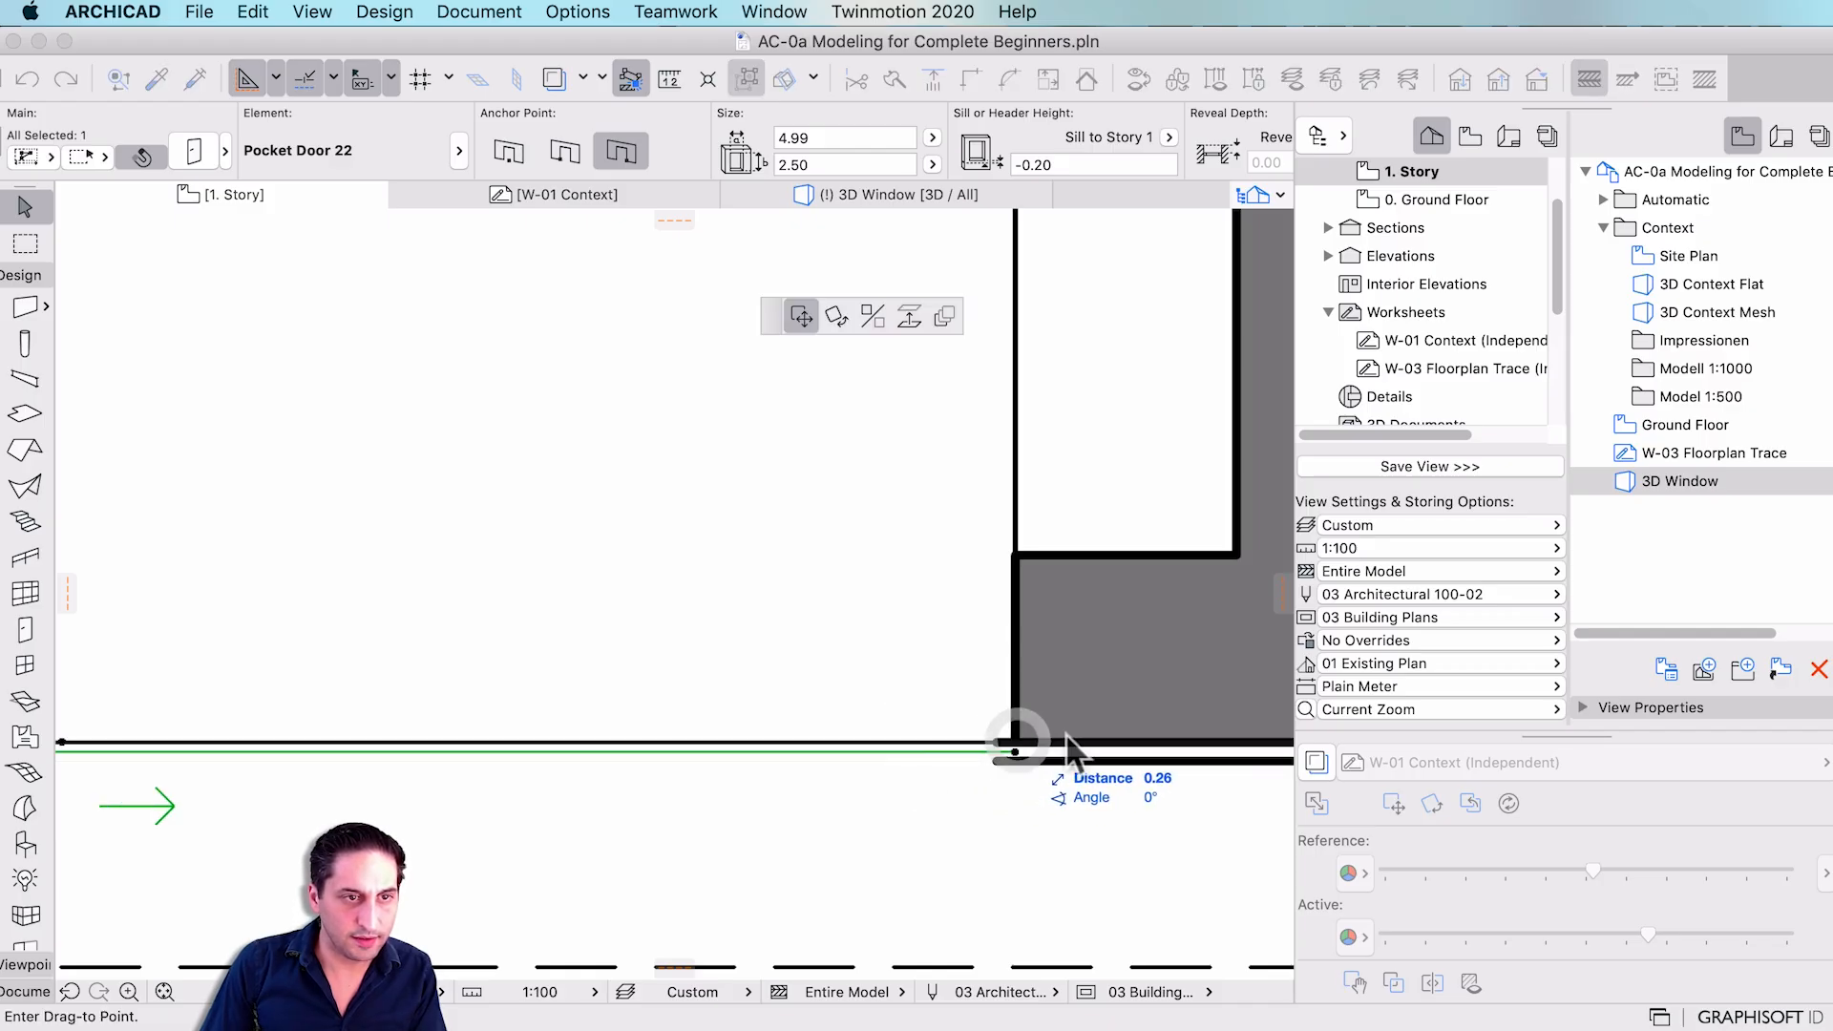
pyautogui.click(1041, 755)
# - Move the second pocket door back to the wall's midpoint and try stretching its outer end to the opening corner, 5.30 m wide
pyautogui.scroll(-3, 1107, 683)
pyautogui.scroll(5, 333, 707)
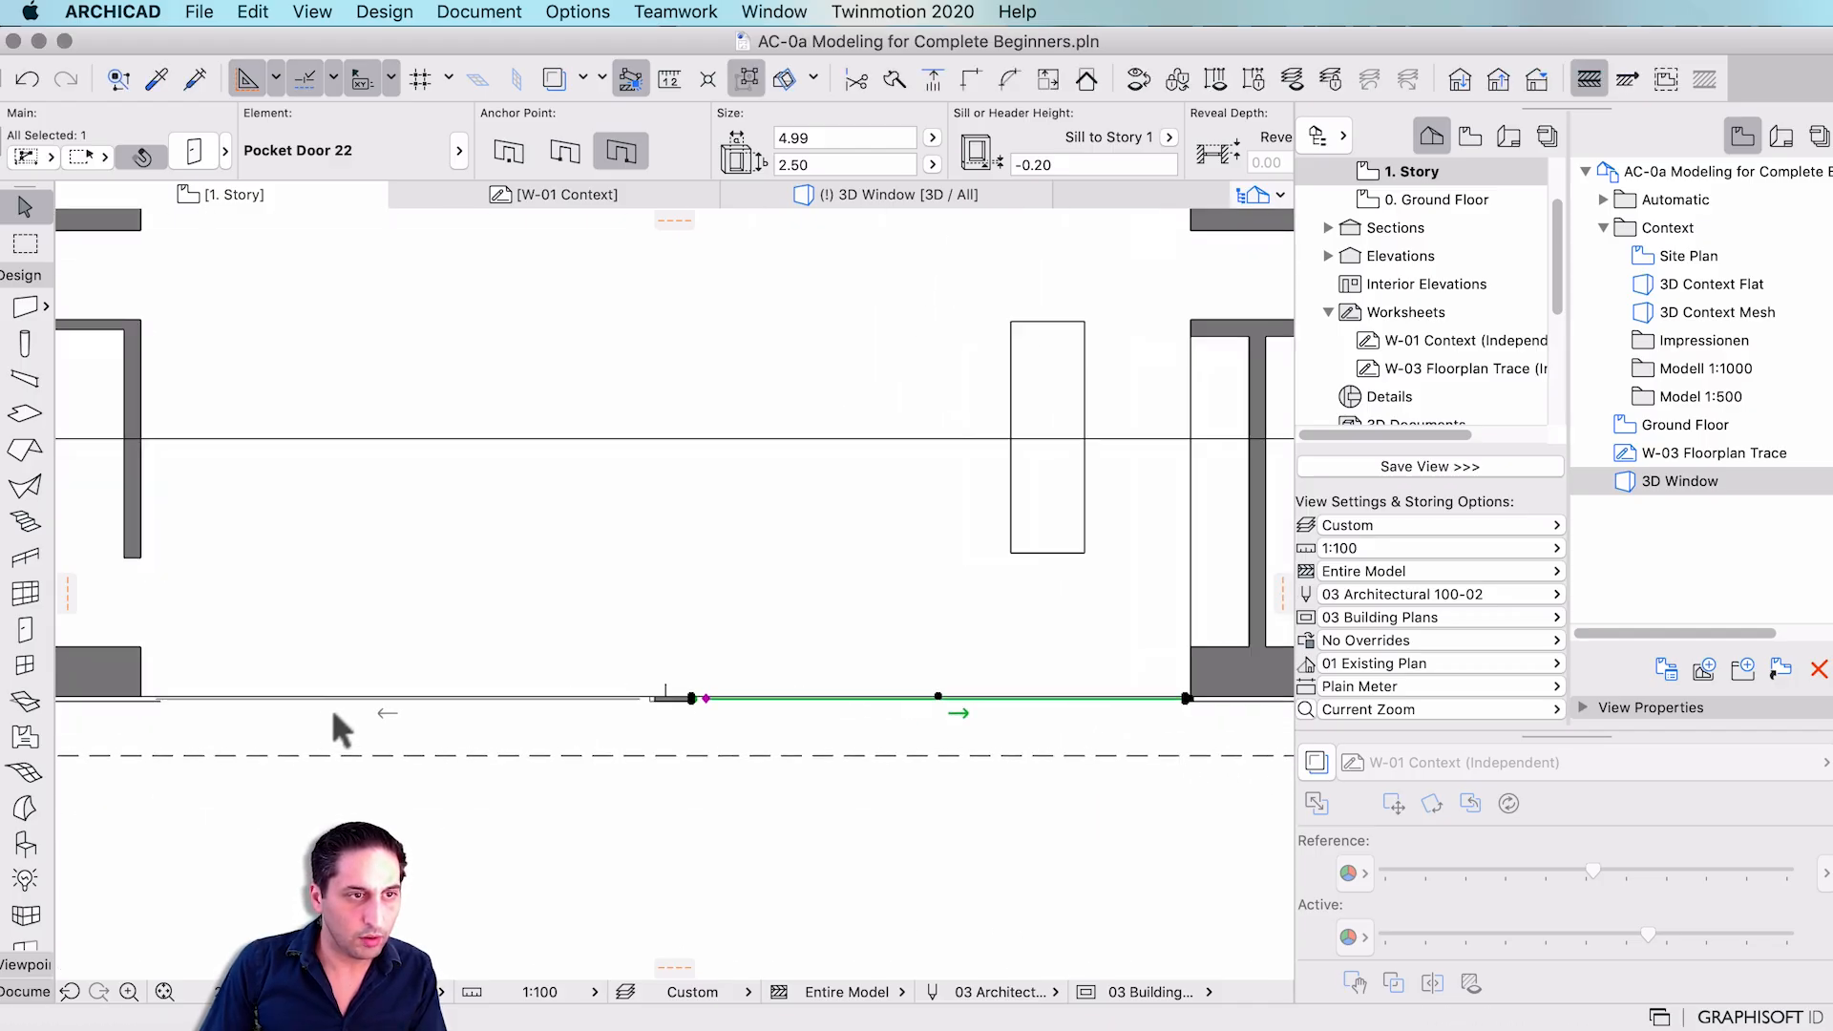
pyautogui.moveTo(1182, 670); pyautogui.dragTo(659, 684, button='middle')
pyautogui.scroll(3, 840, 694)
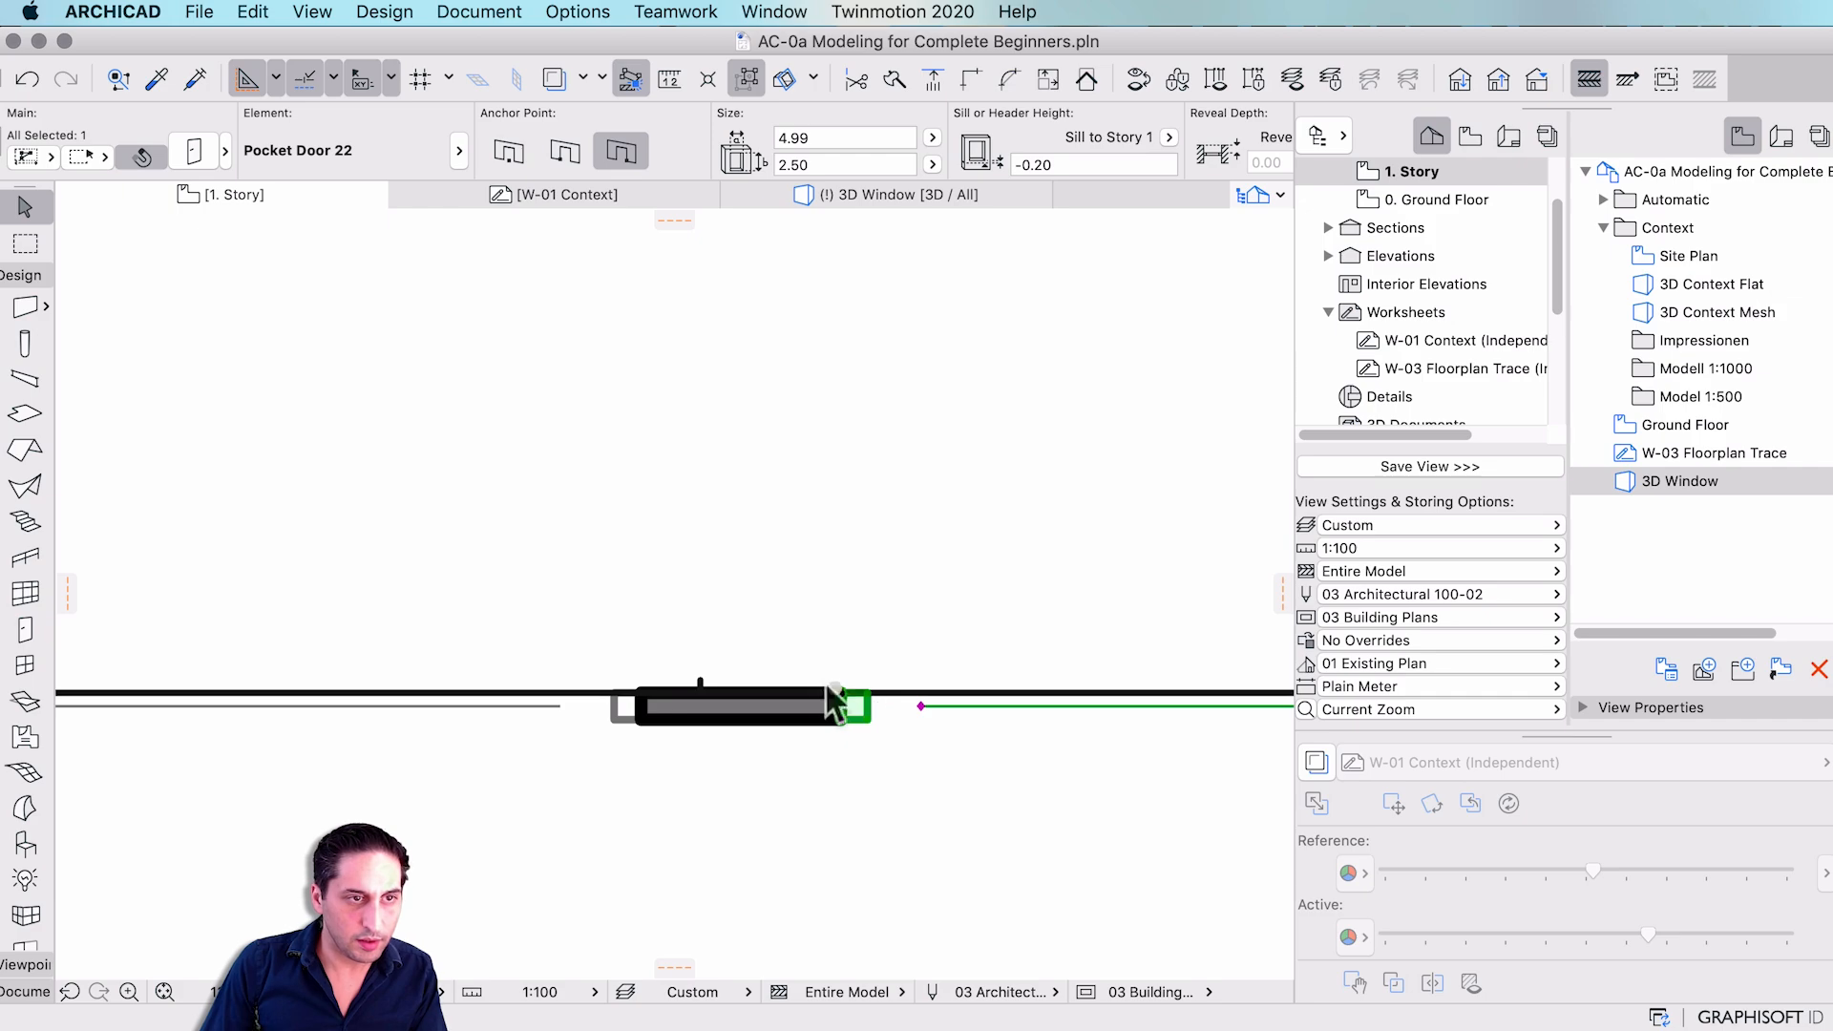
pyautogui.click(832, 702)
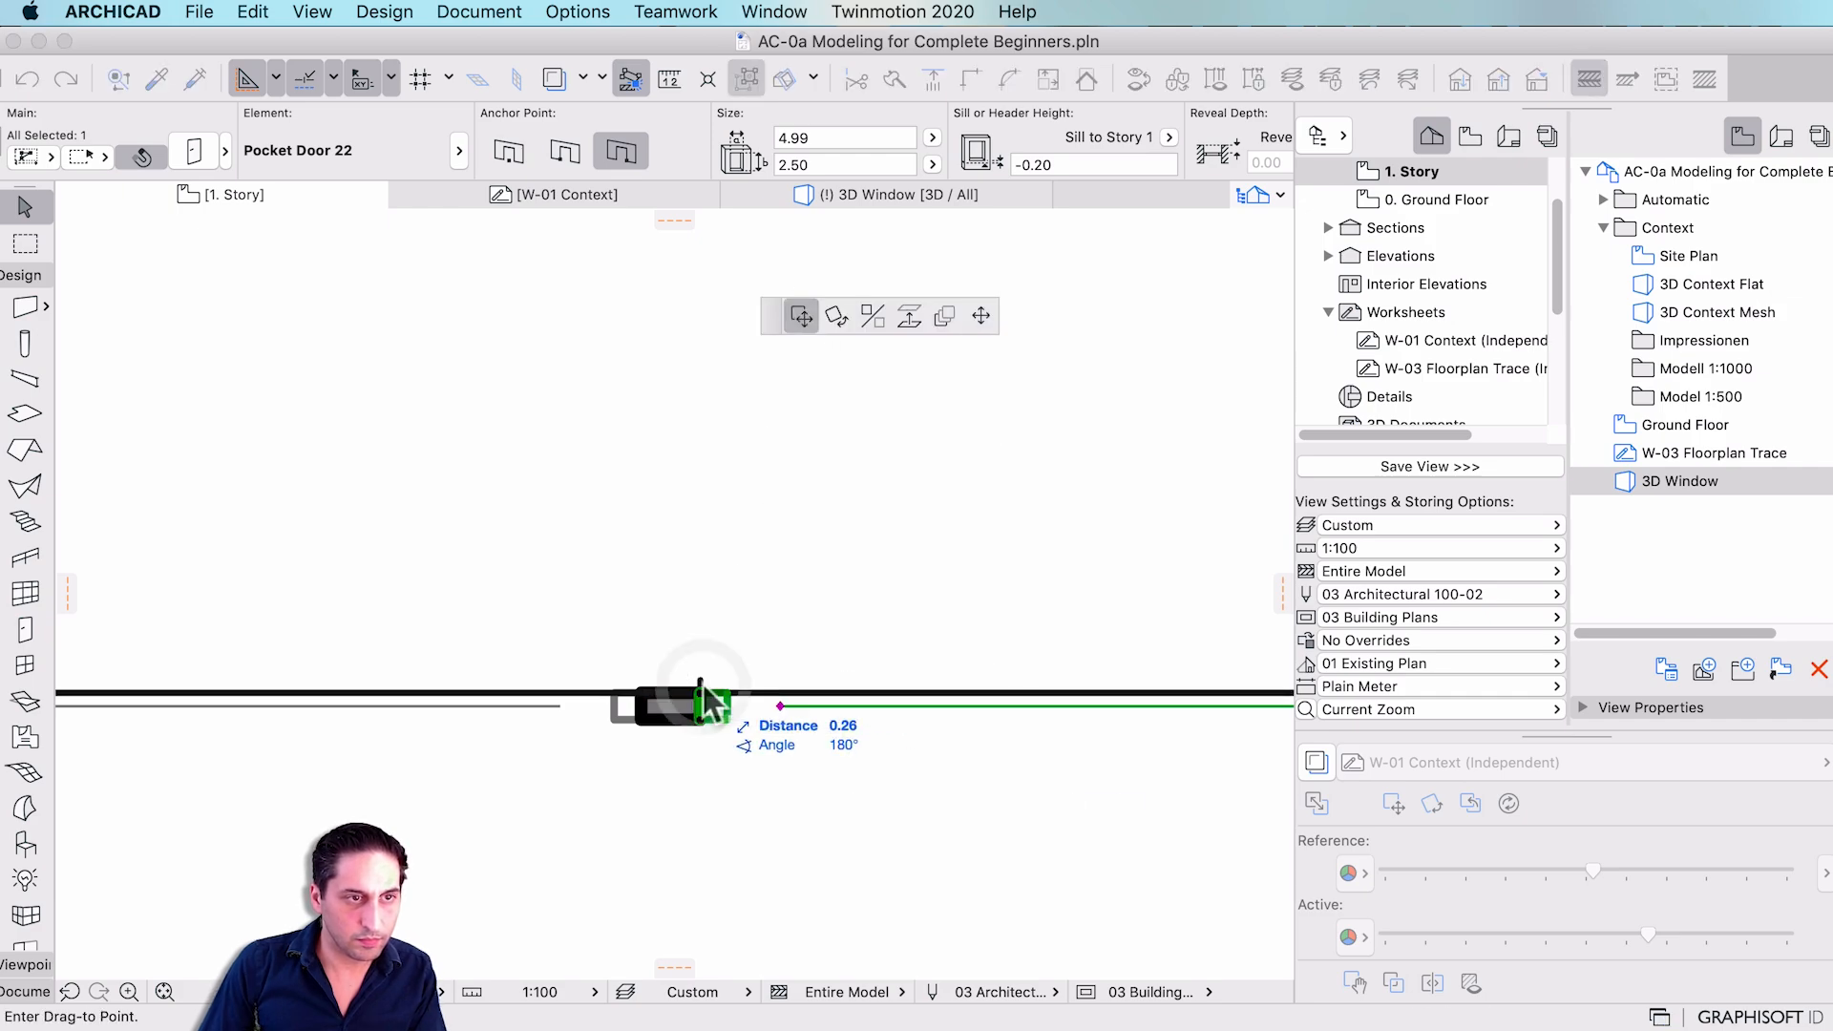
pyautogui.scroll(-3, 674, 642)
pyautogui.scroll(5, 1241, 704)
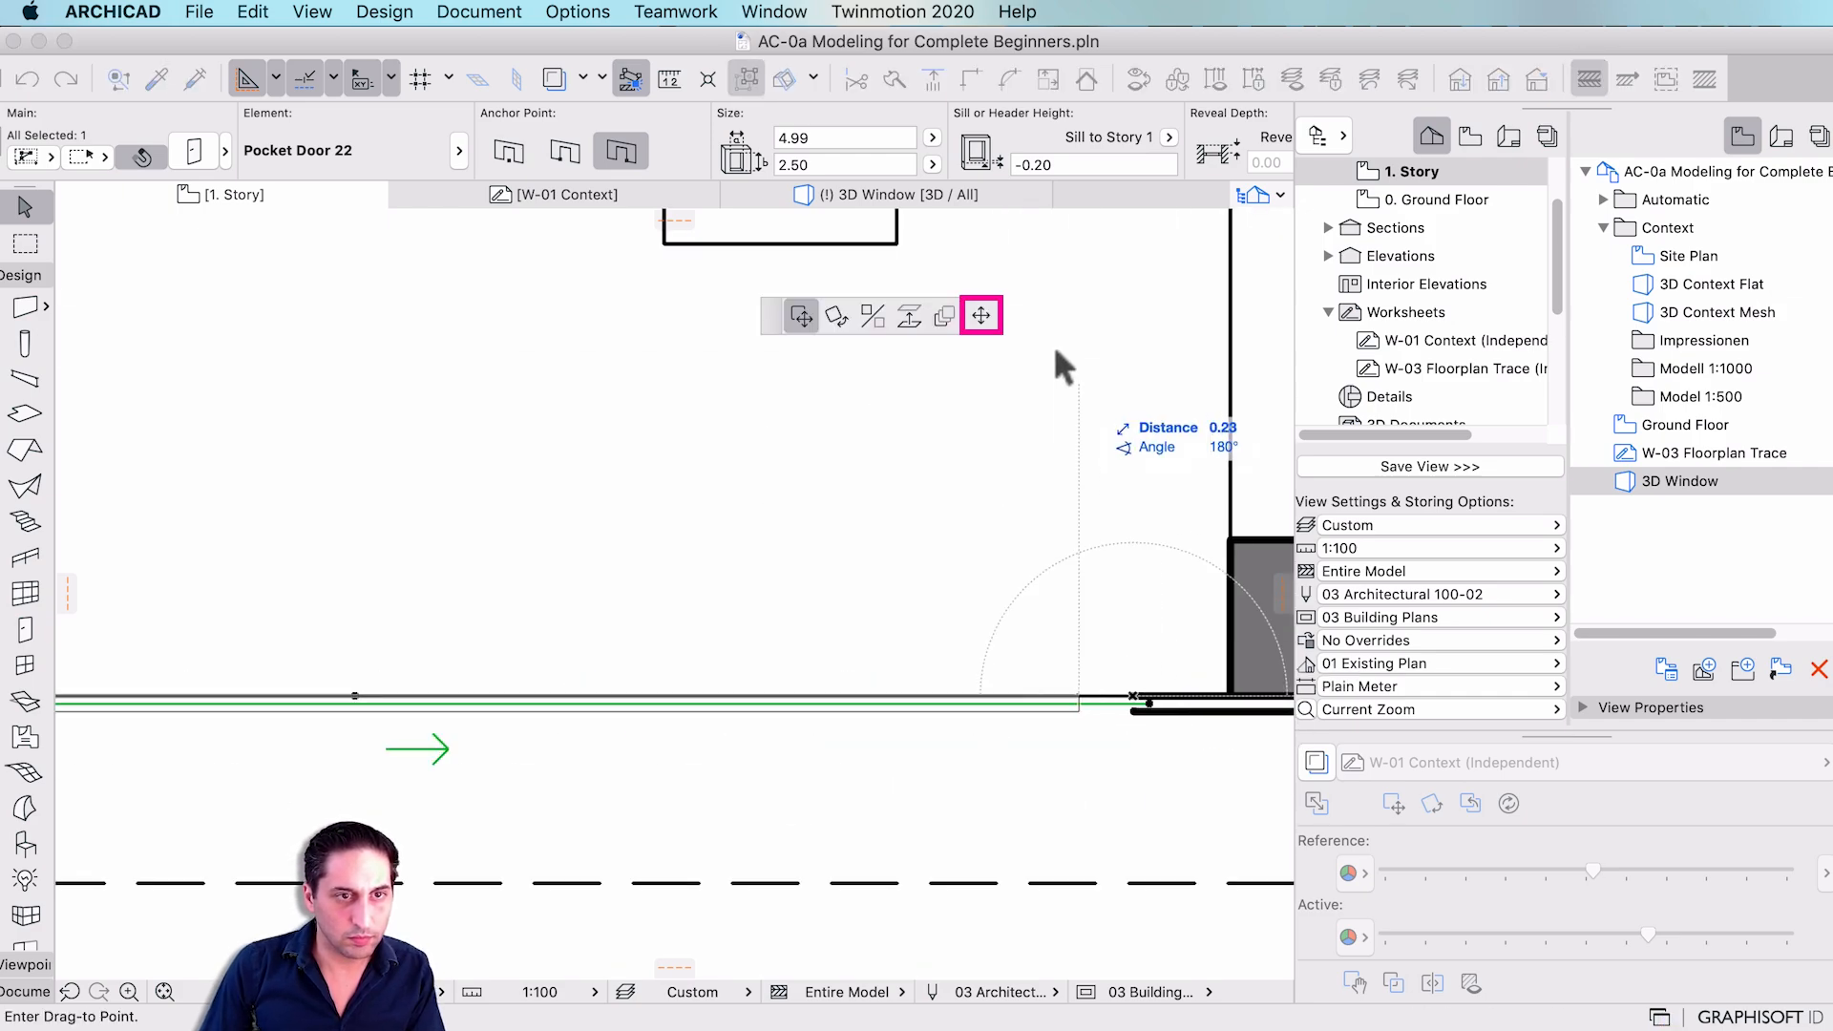
pyautogui.click(981, 316)
pyautogui.scroll(-3, 1241, 674)
pyautogui.click(1230, 681)
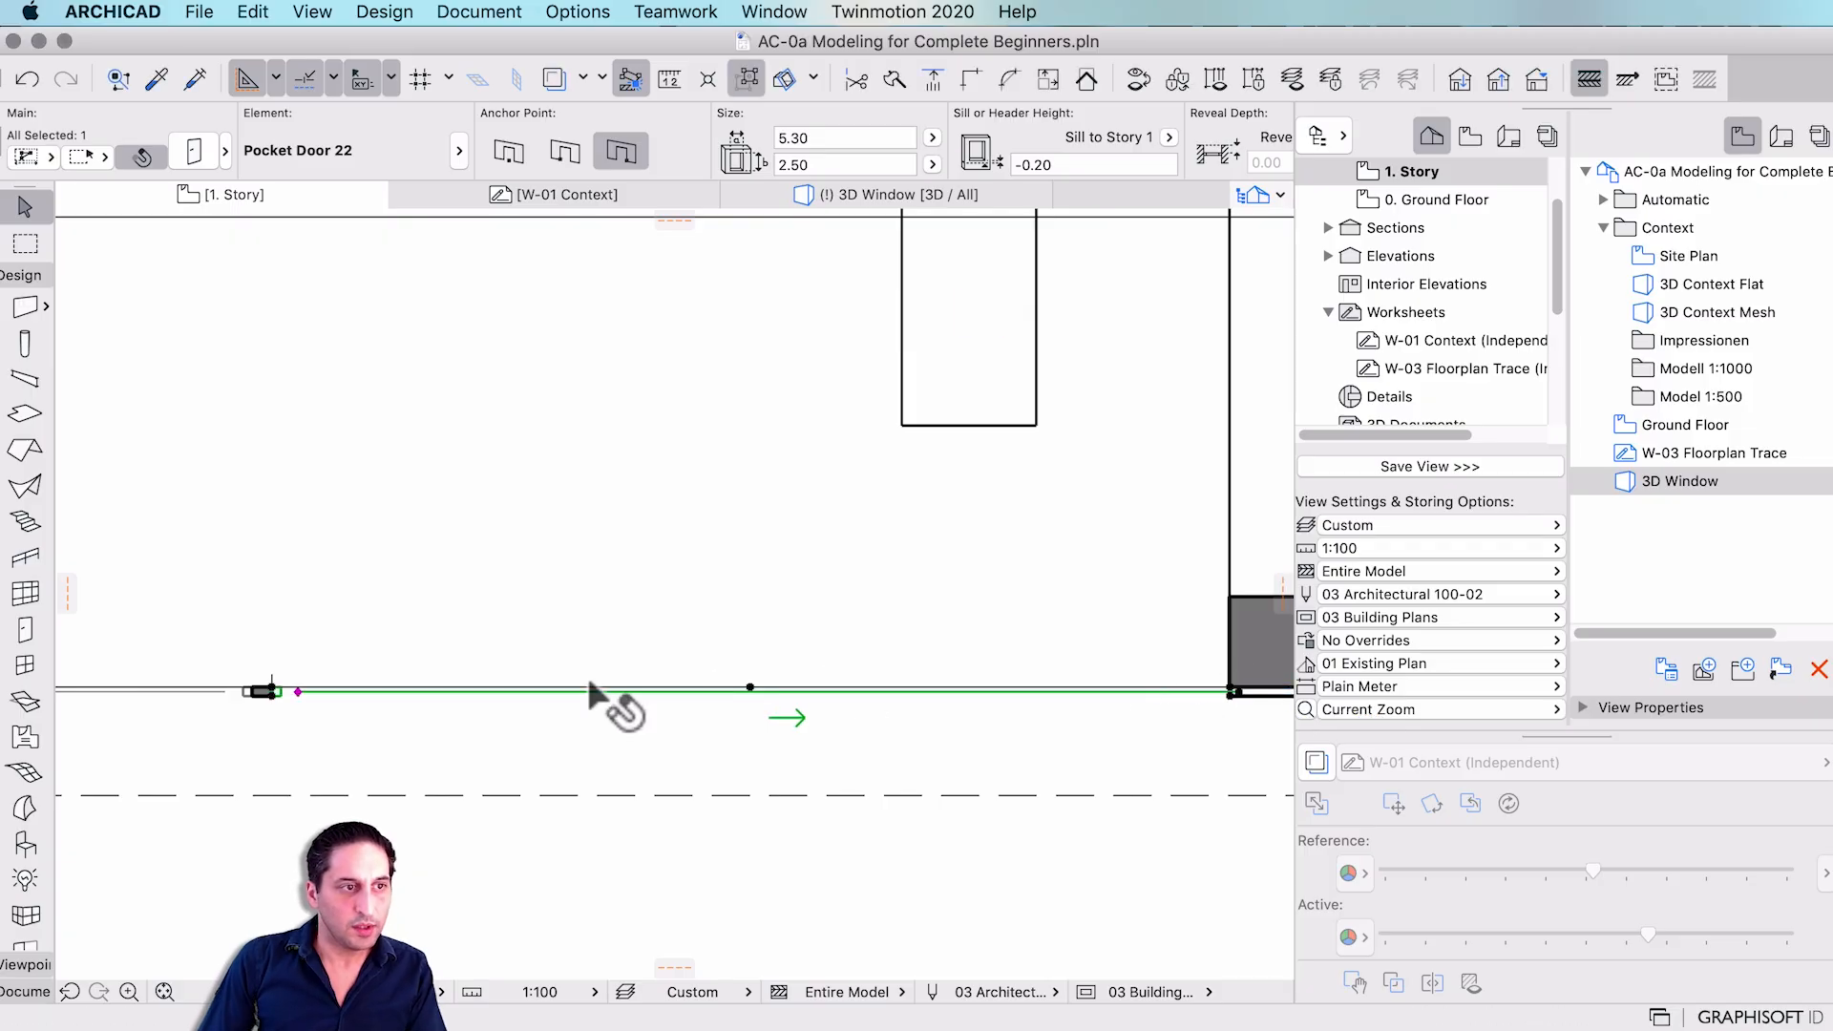
# - Try stretching the first pocket door's inner end to the wall's midpoint for a width of 5.10 m
pyautogui.scroll(-2, 477, 692)
pyautogui.moveTo(468, 702); pyautogui.dragTo(1047, 697, button='middle')
pyautogui.scroll(-1, 1040, 697)
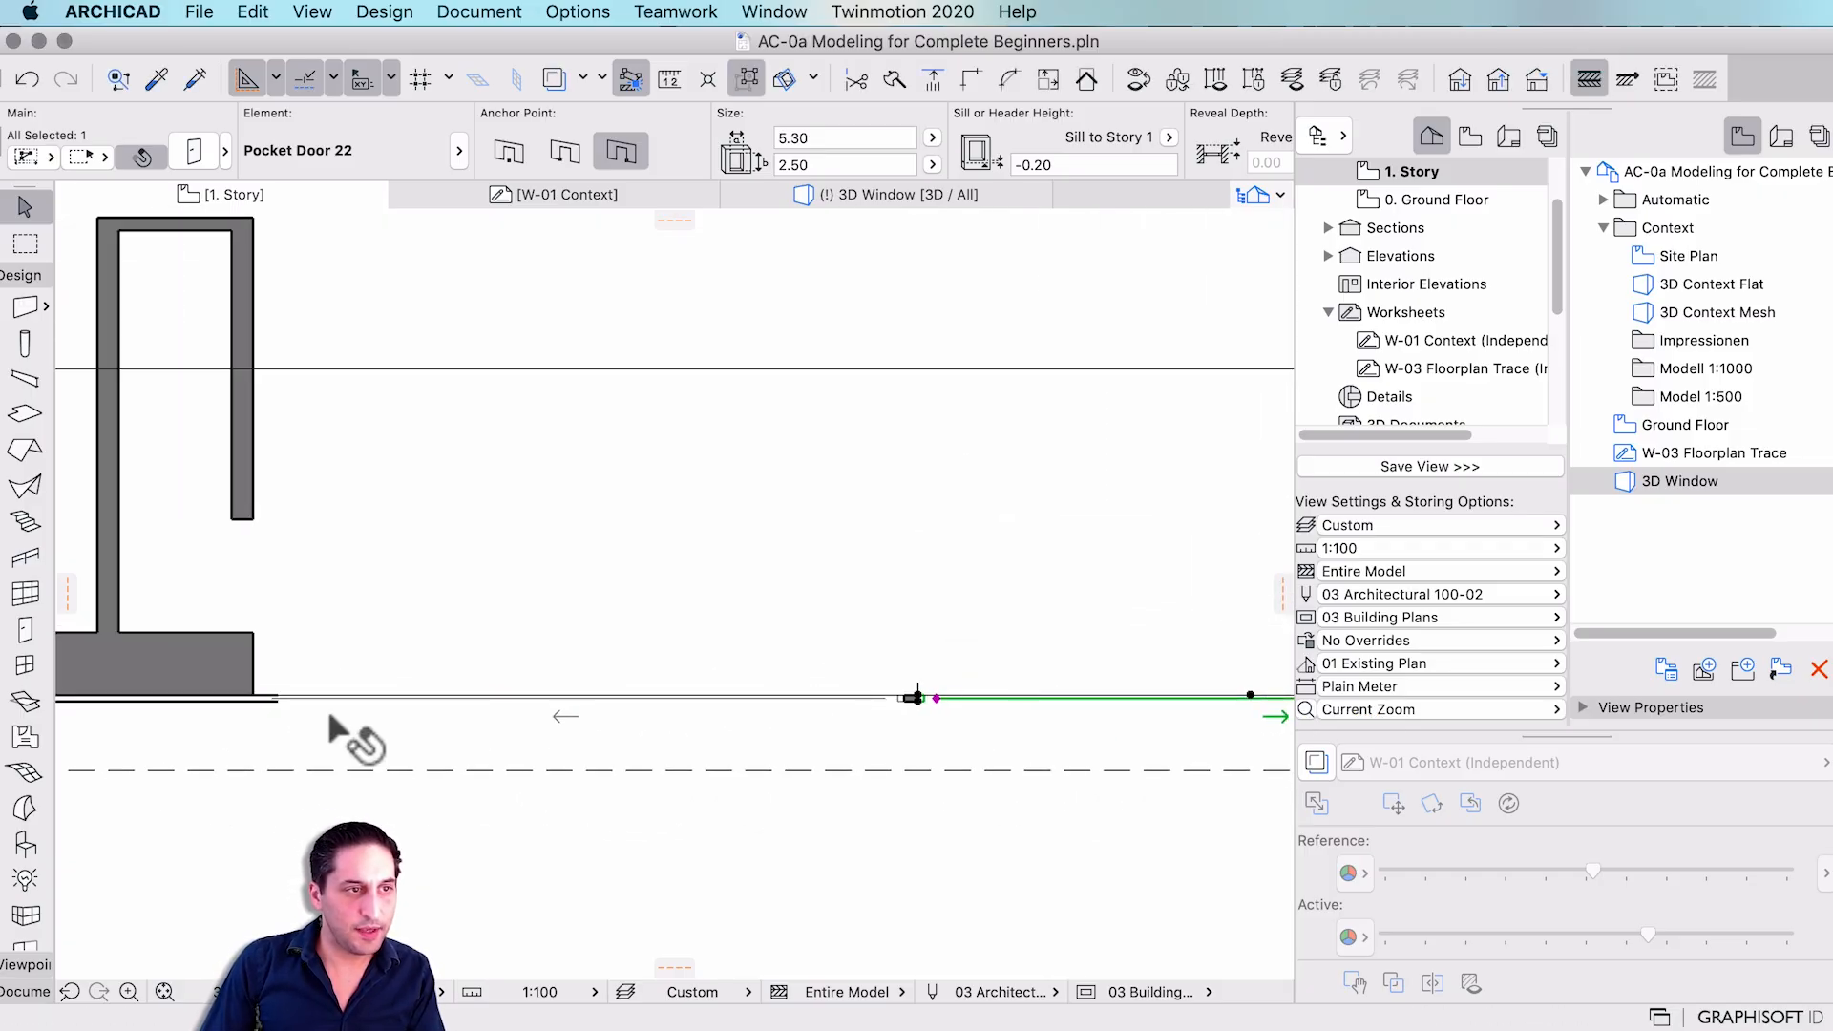
pyautogui.press('super+z')
pyautogui.scroll(3, 924, 709)
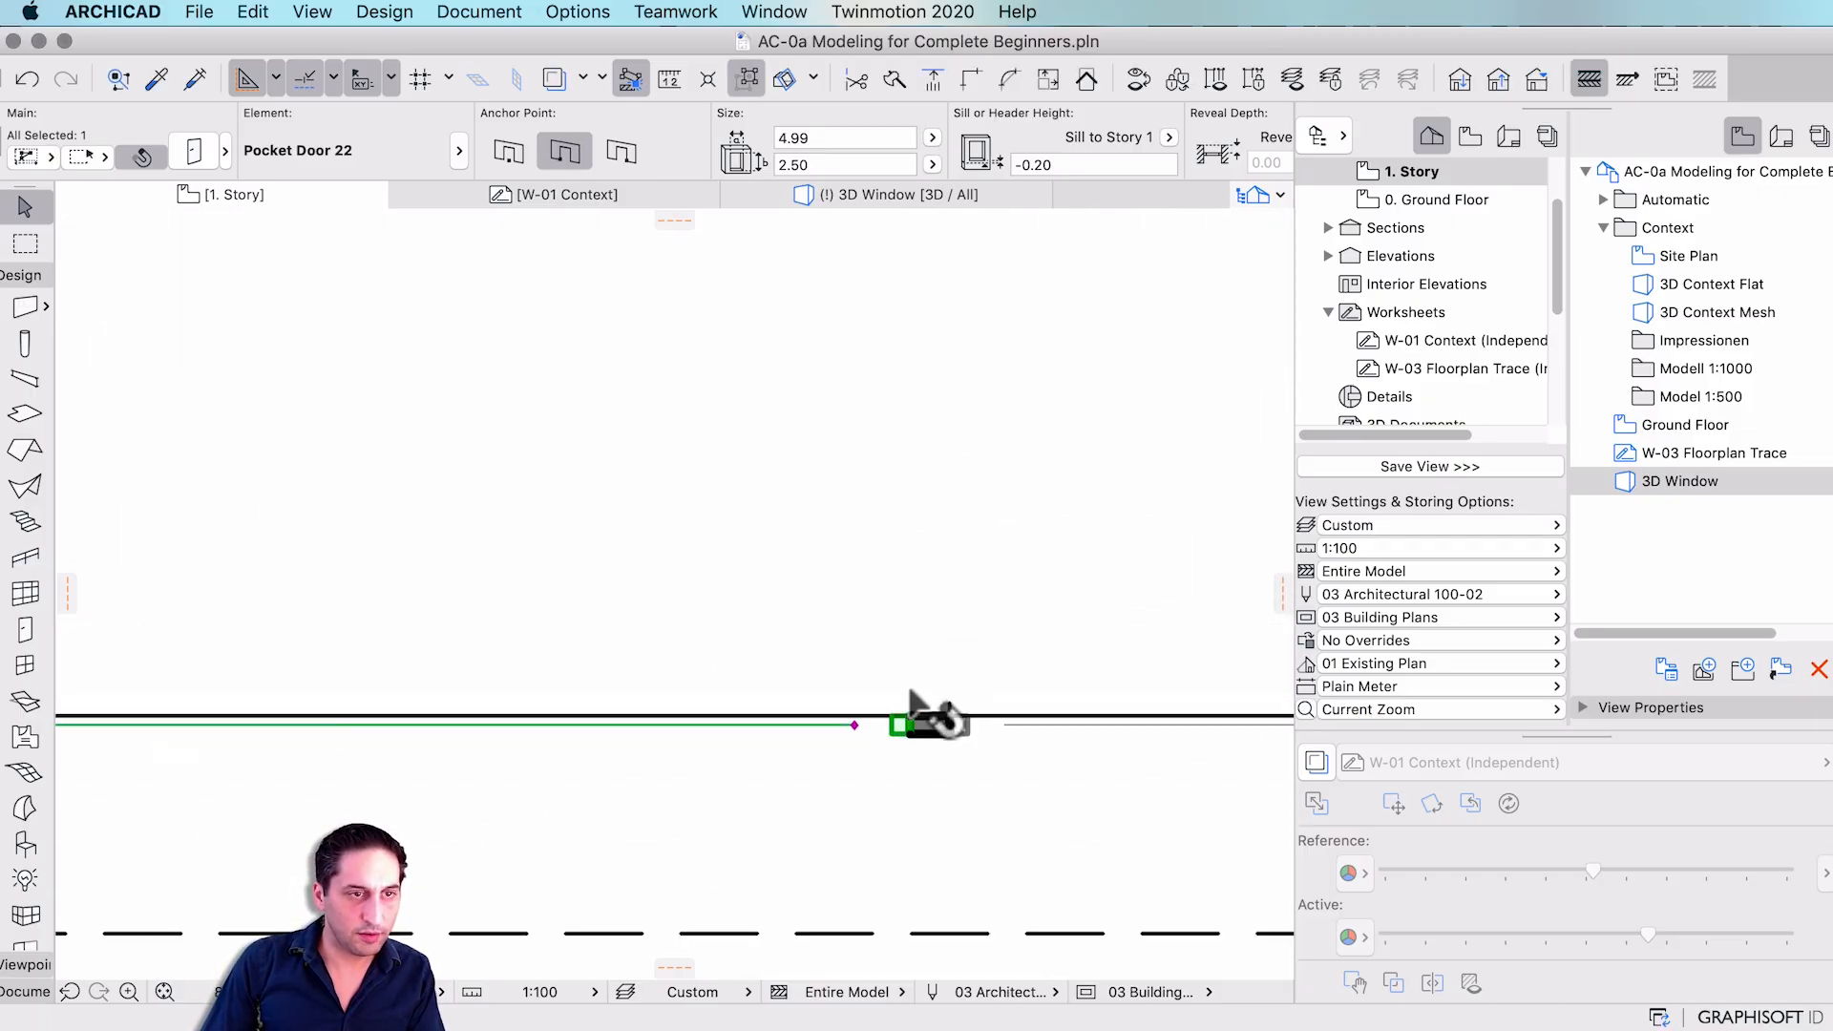
pyautogui.click(975, 730)
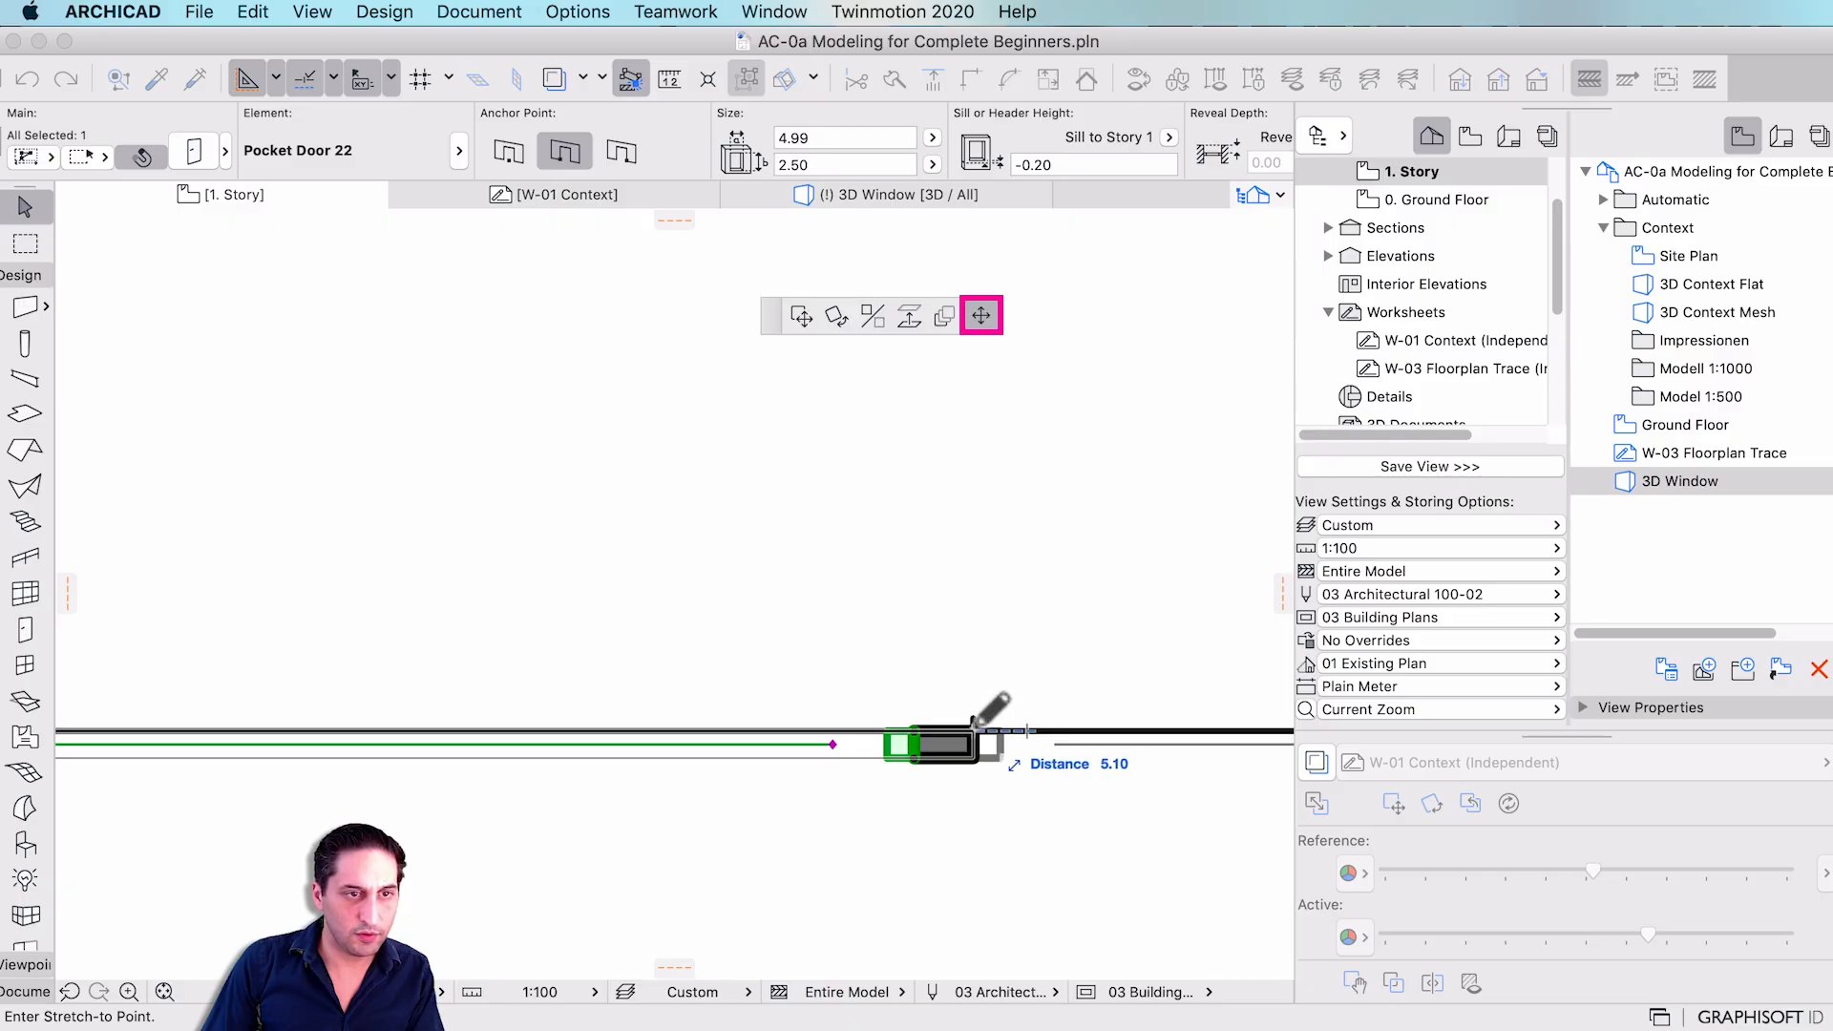
pyautogui.press('Return')
# - Try stretching the first pocket door's outer end to the corner of the house wall opening for a width of 5.30 m
pyautogui.scroll(-2, 1183, 628)
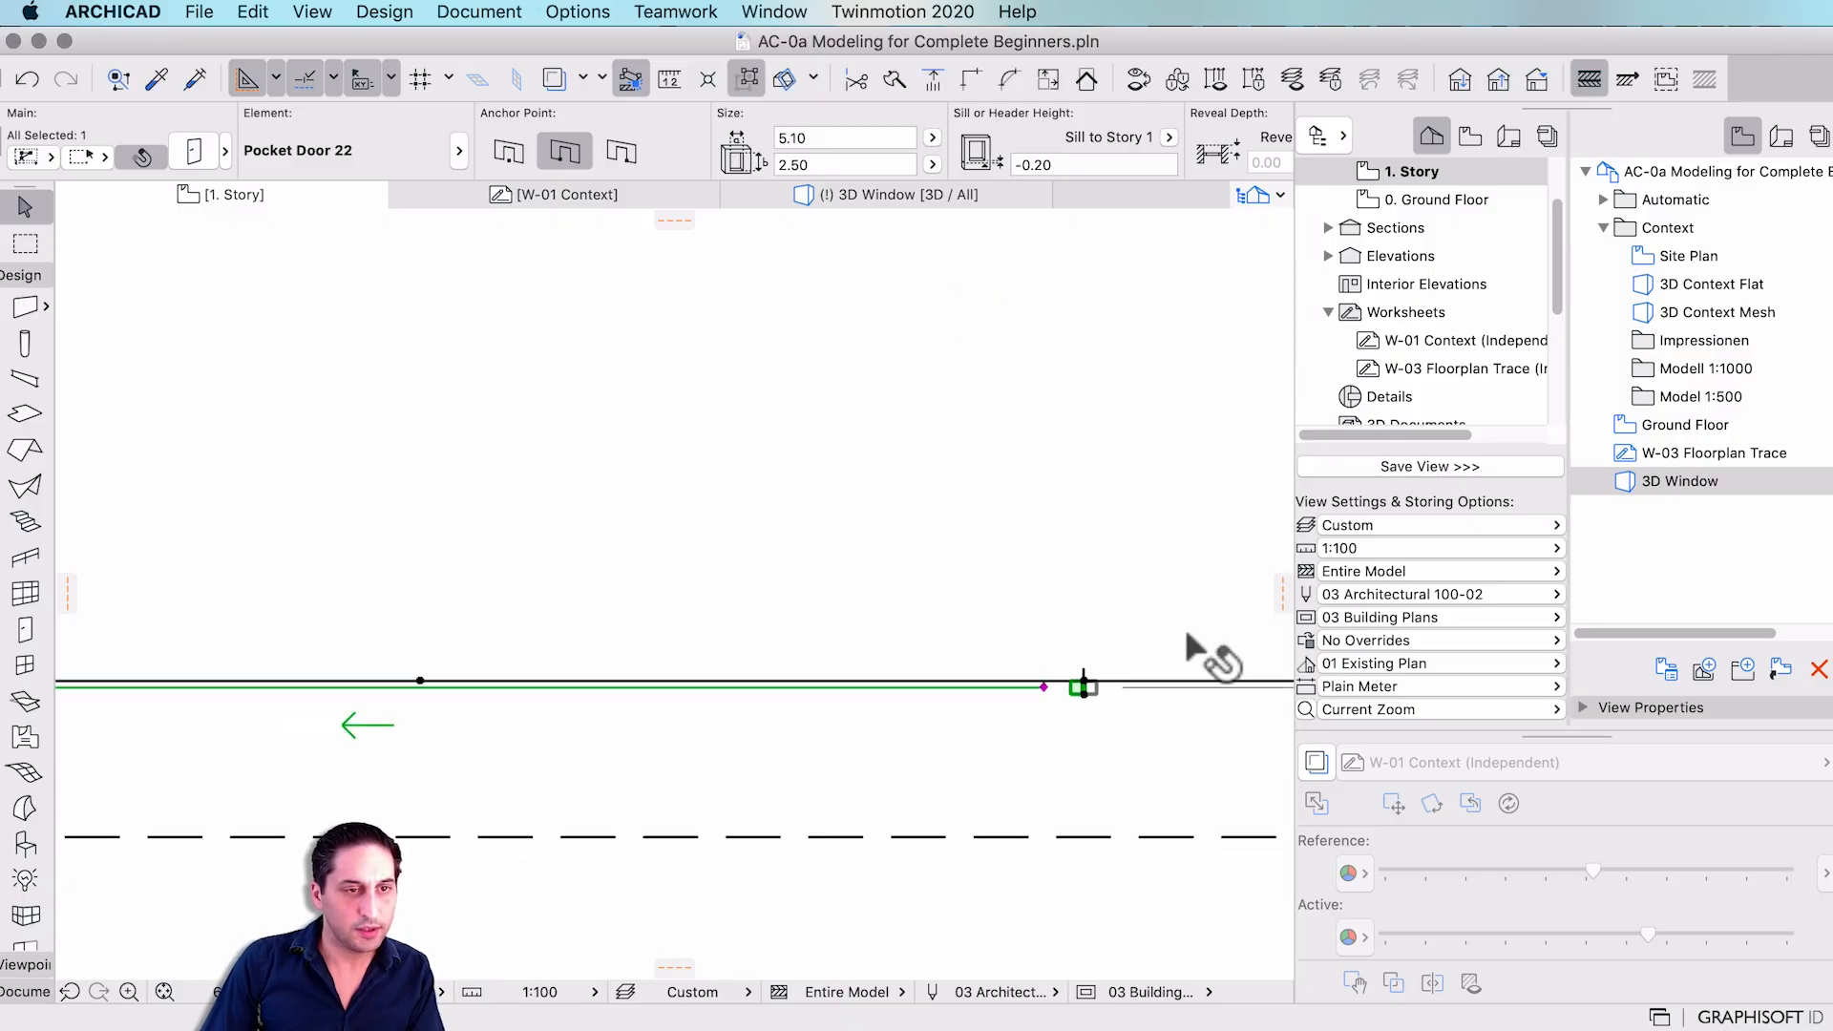
pyautogui.scroll(-2, 1045, 623)
pyautogui.scroll(3, 371, 680)
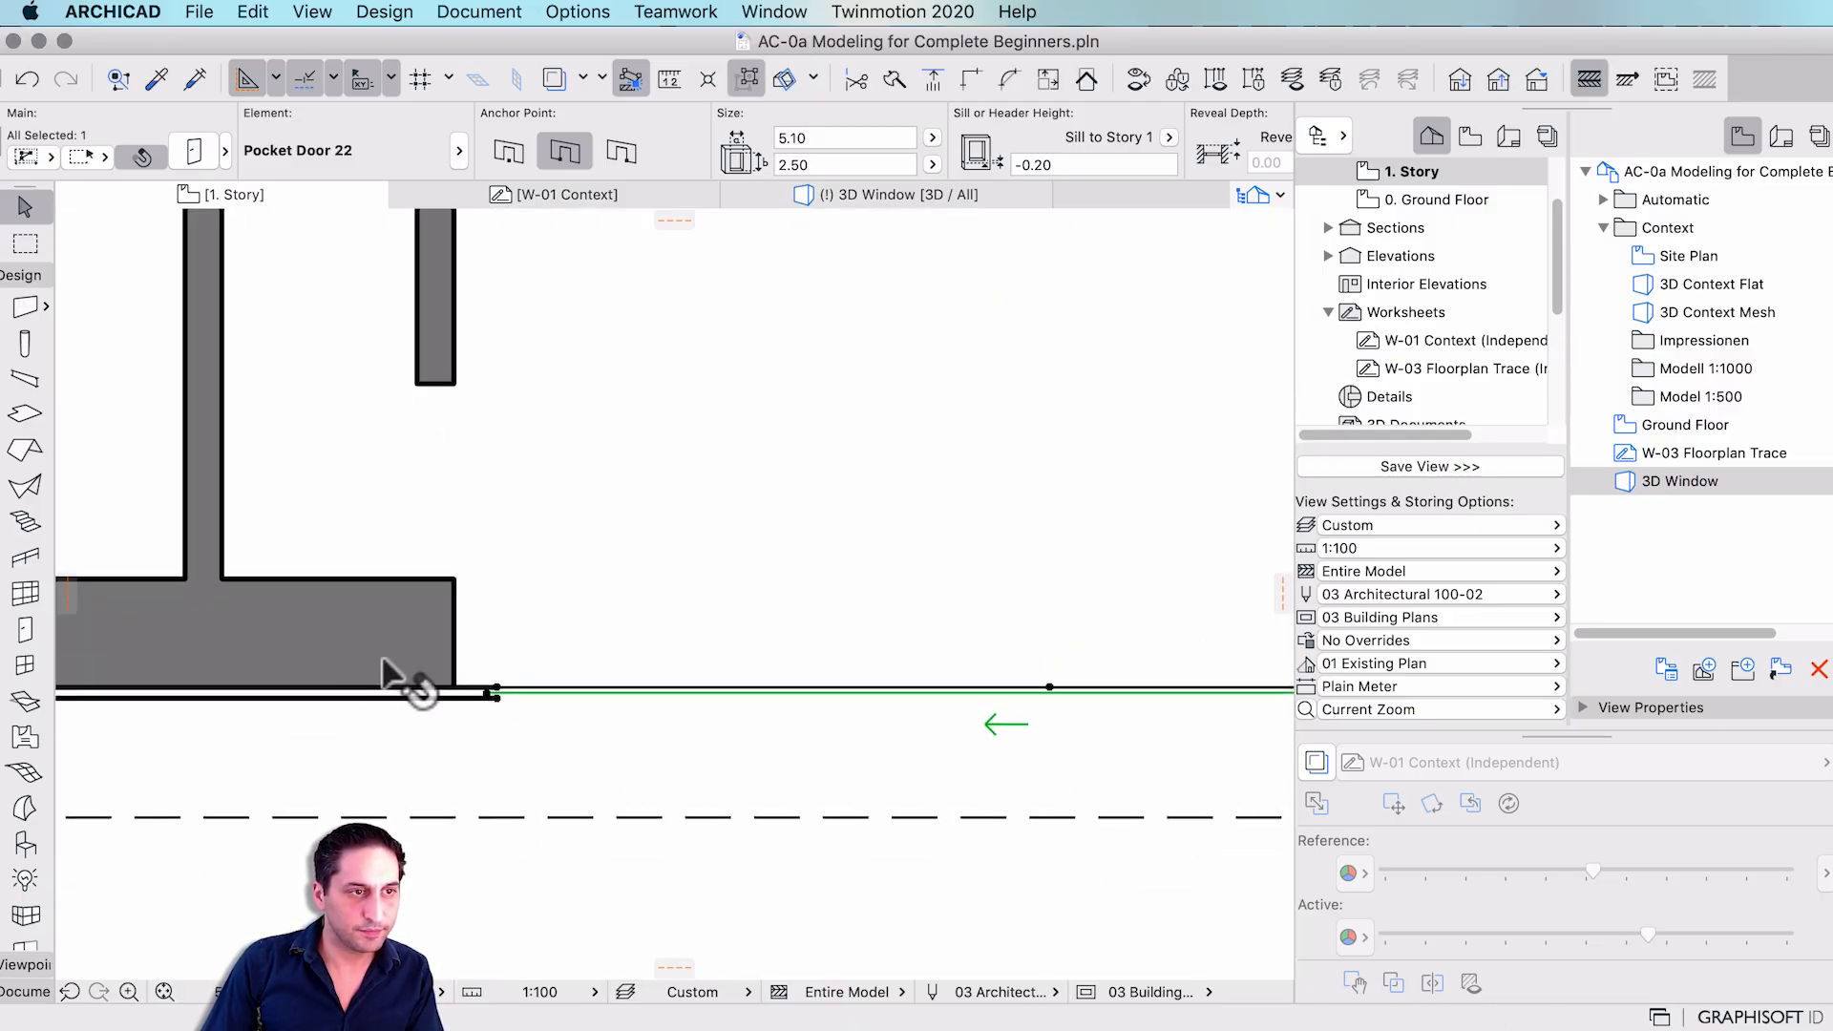
pyautogui.click(497, 703)
pyautogui.press('Return')
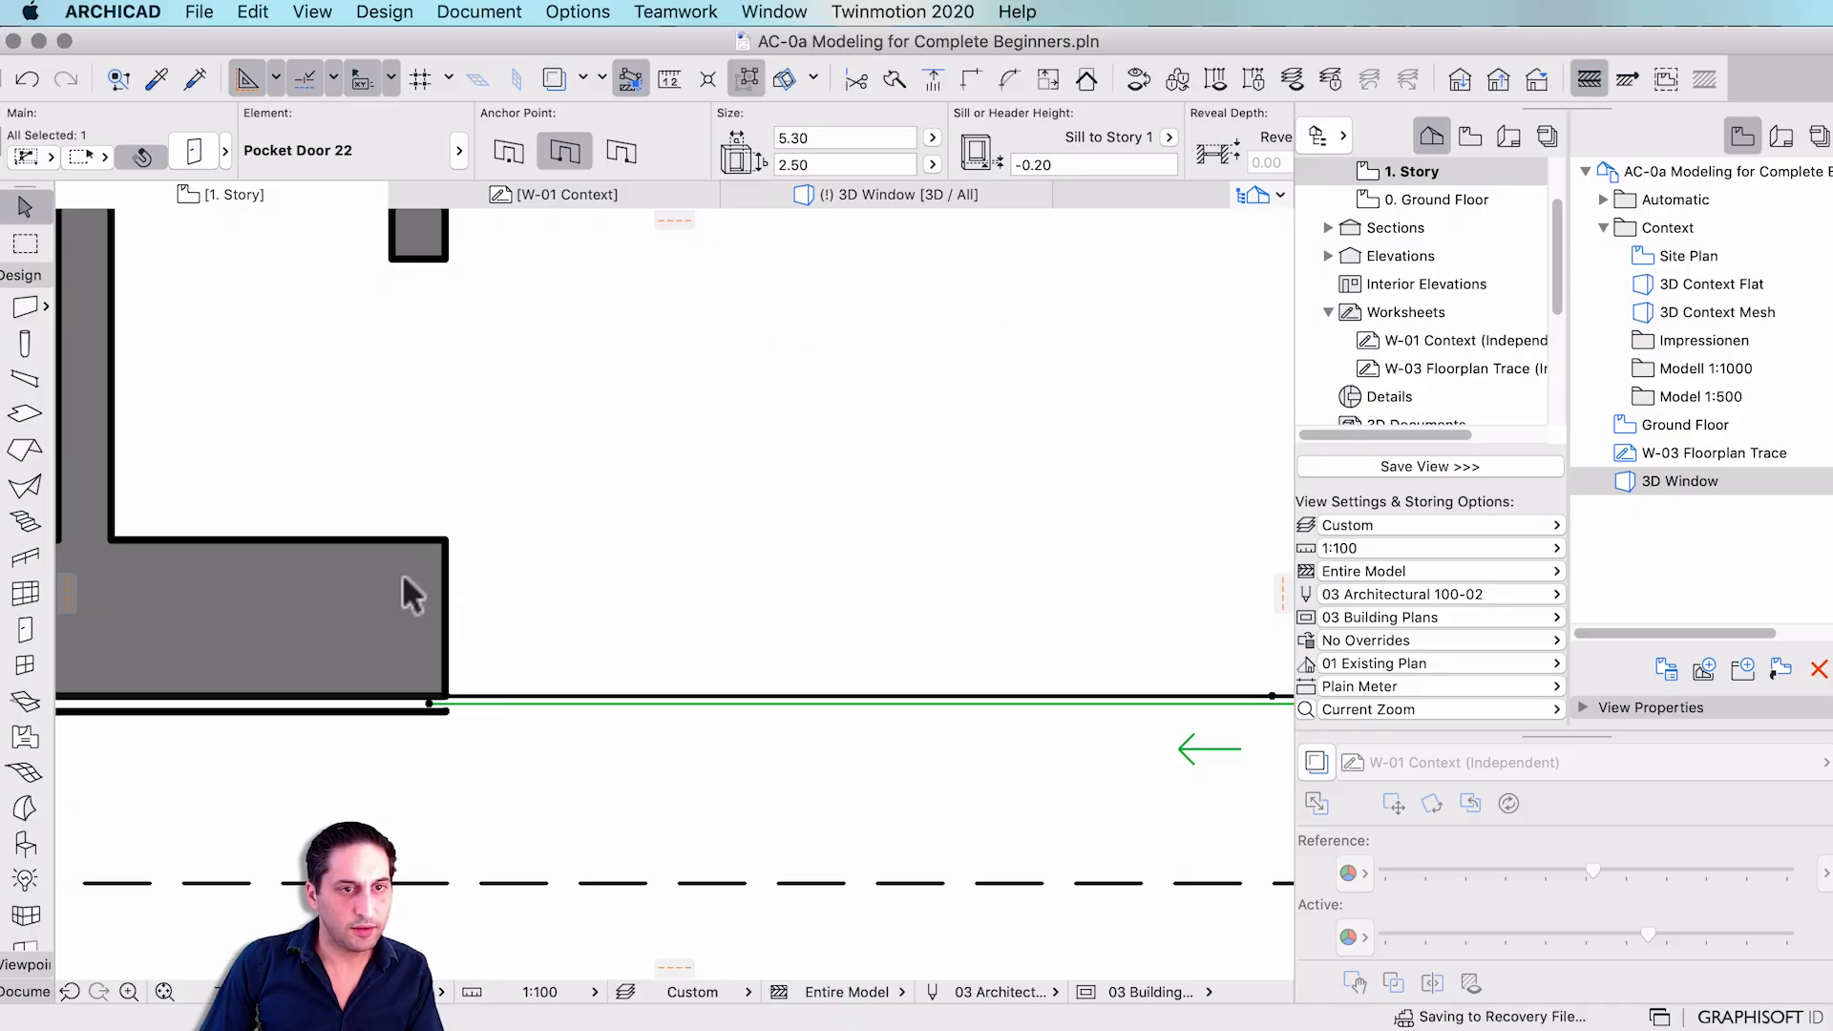
# - Slide both pocket door leaves fully open in the floor plan, to a 2D opening width of 4.89 m each
pyautogui.scroll(-4, 403, 573)
pyautogui.scroll(2, 594, 611)
pyautogui.keyDown('shift'); pyautogui.click(594, 636); pyautogui.keyUp('shift')
pyautogui.scroll(-2, 684, 601)
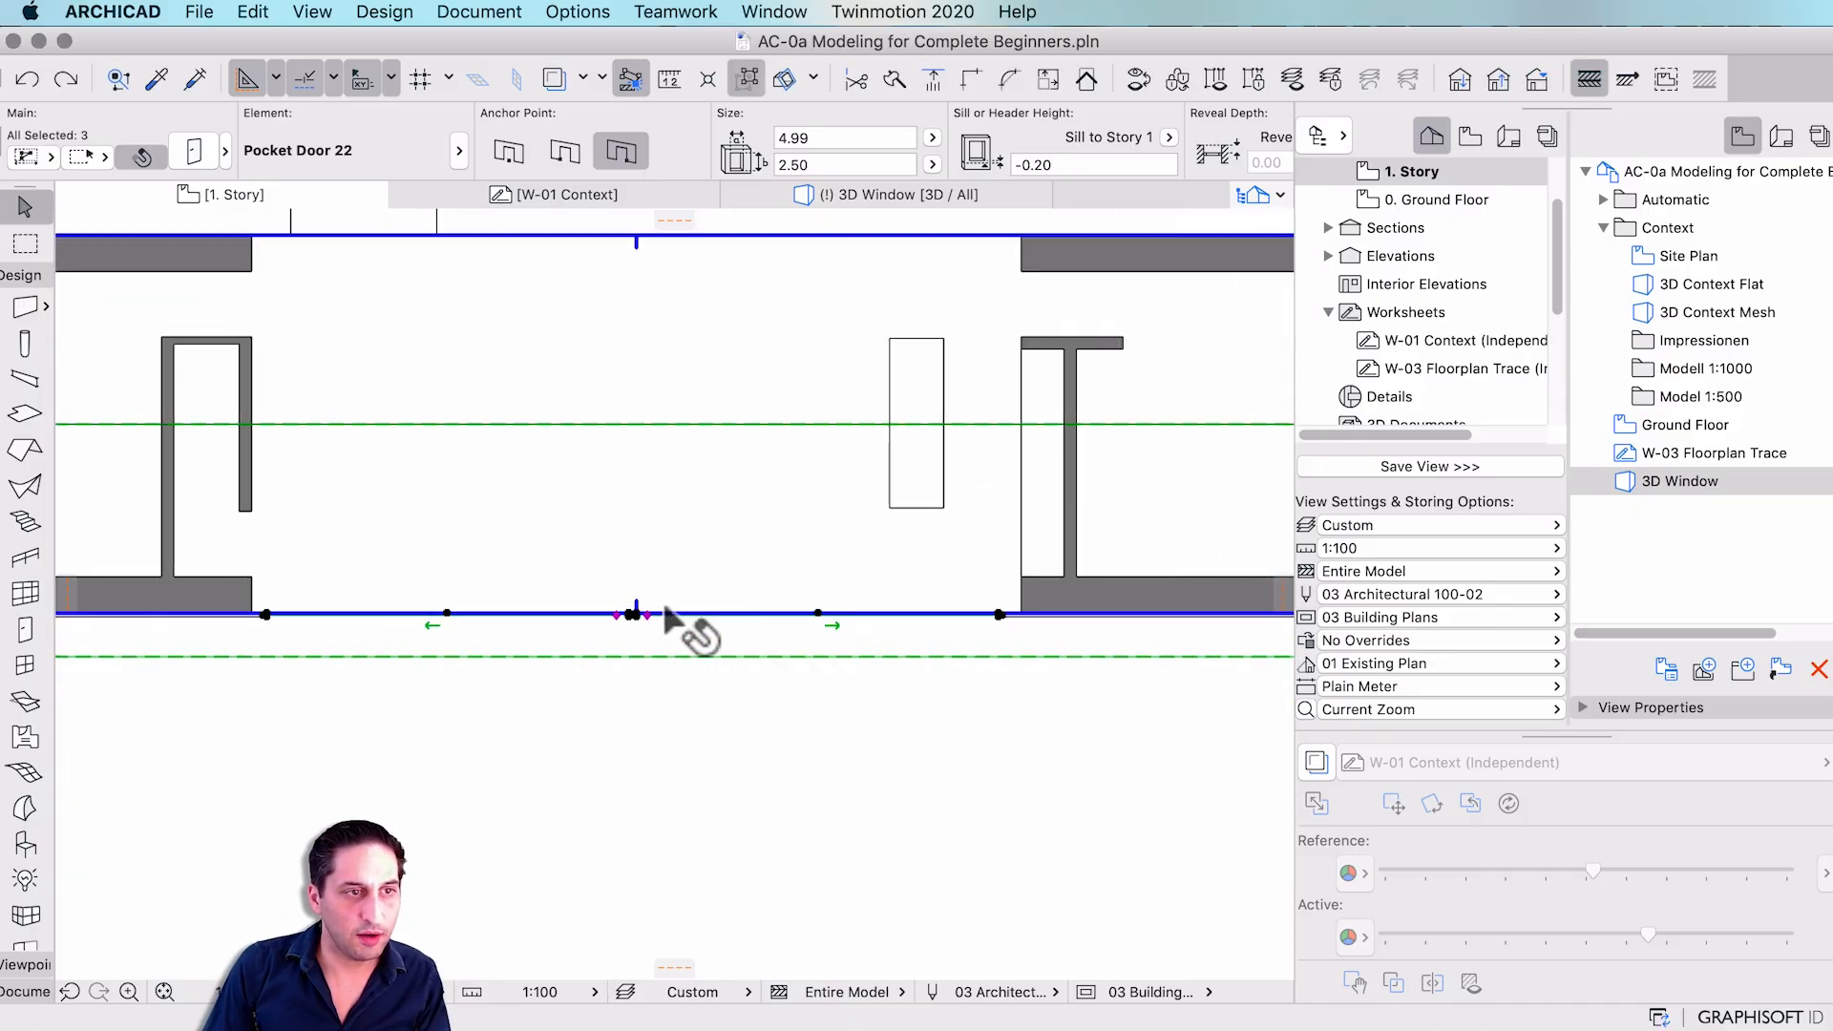
pyautogui.click(999, 614)
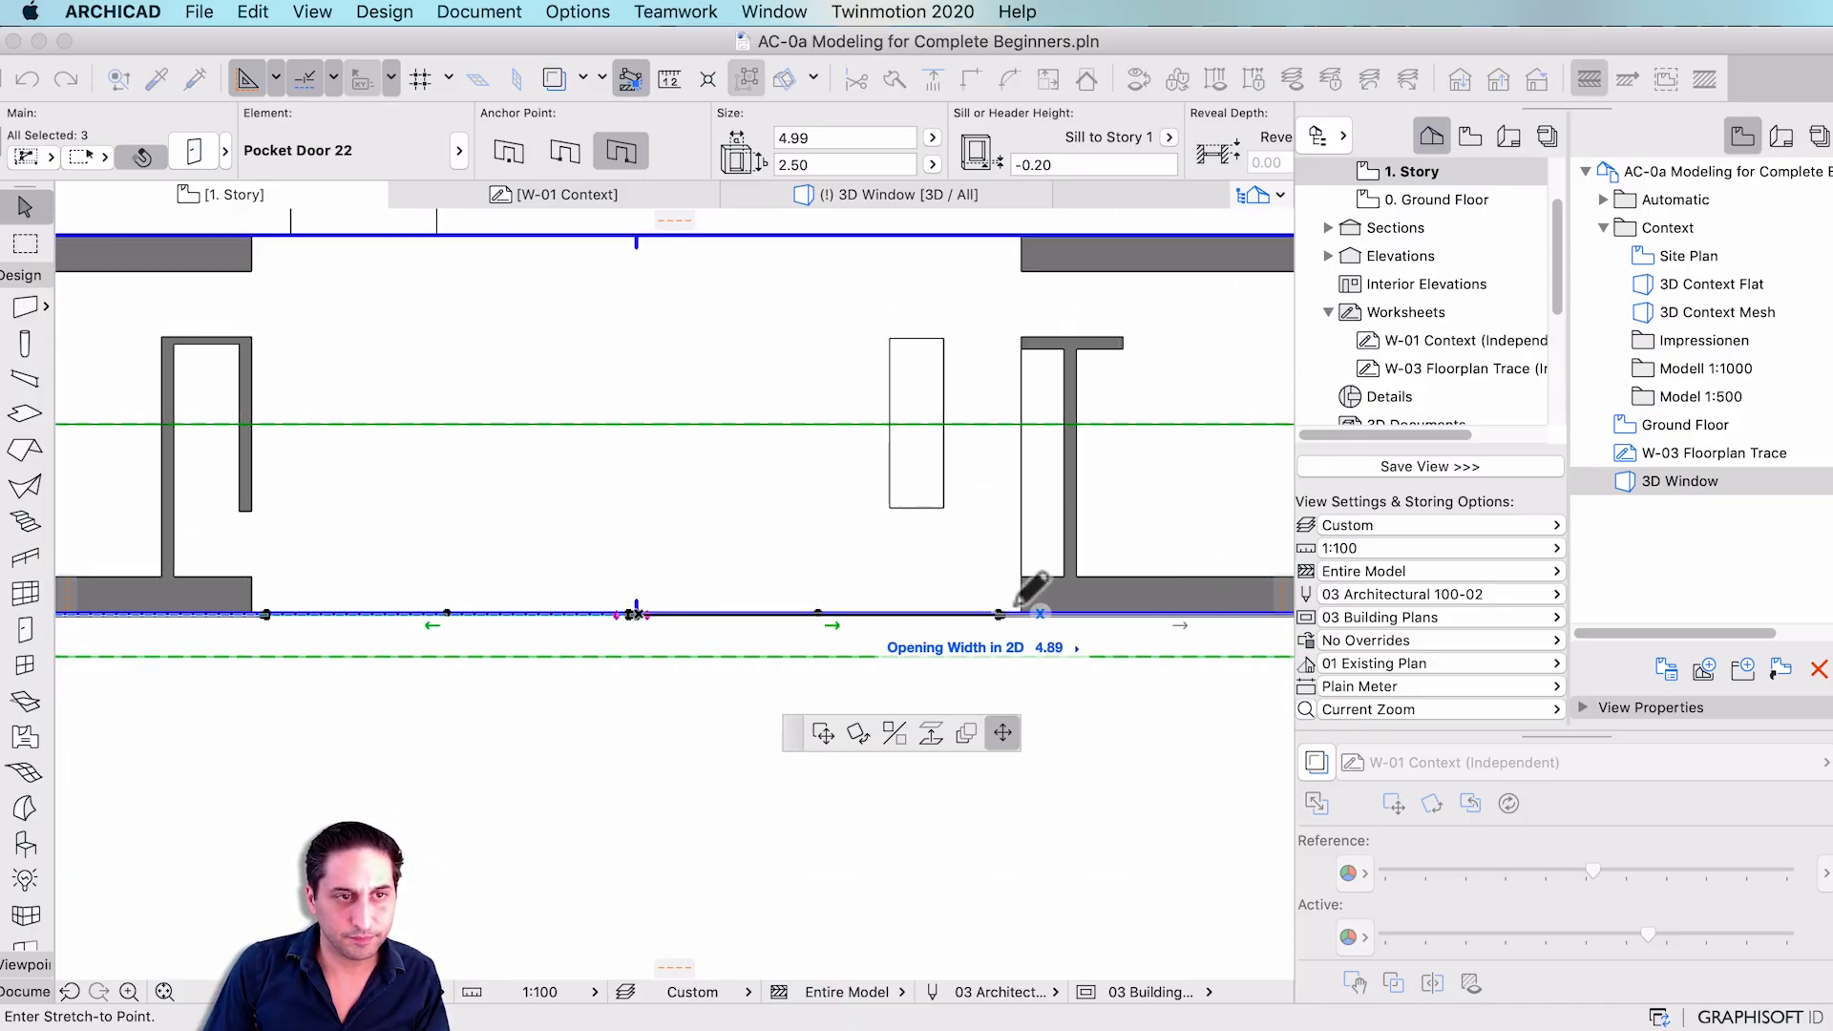
pyautogui.click(1023, 573)
pyautogui.click(267, 614)
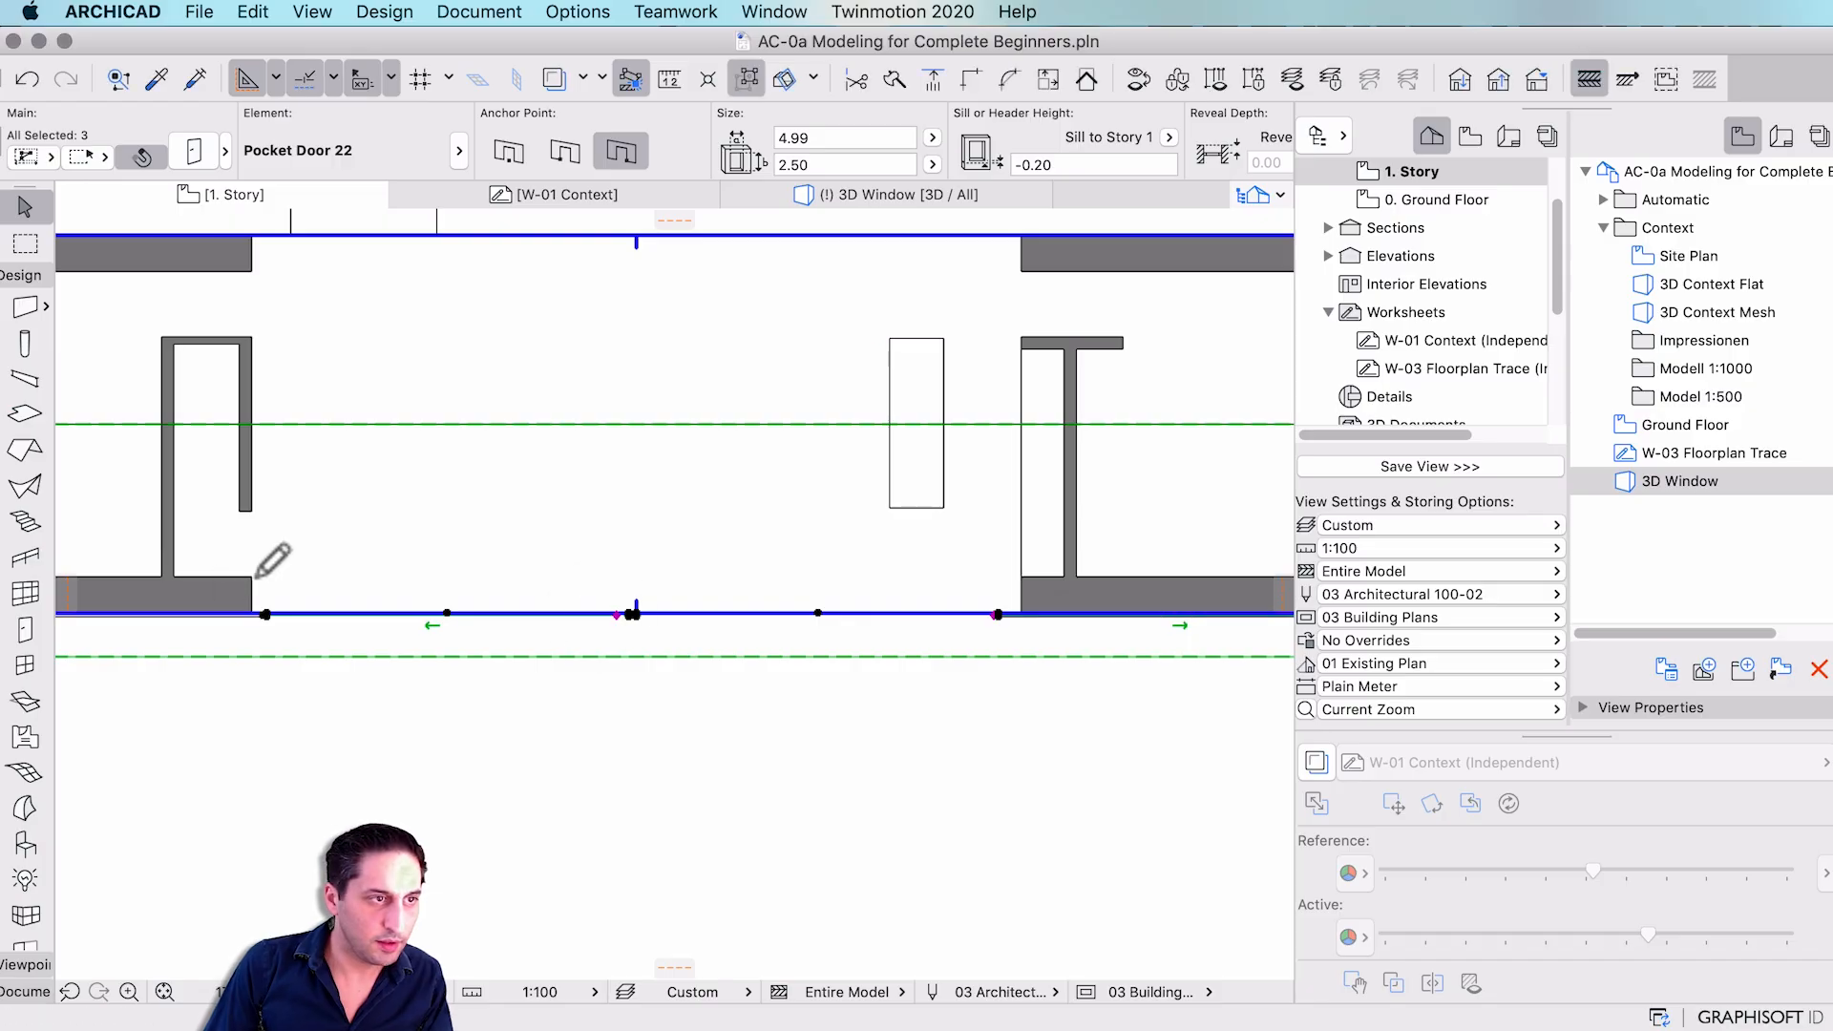
pyautogui.click(253, 576)
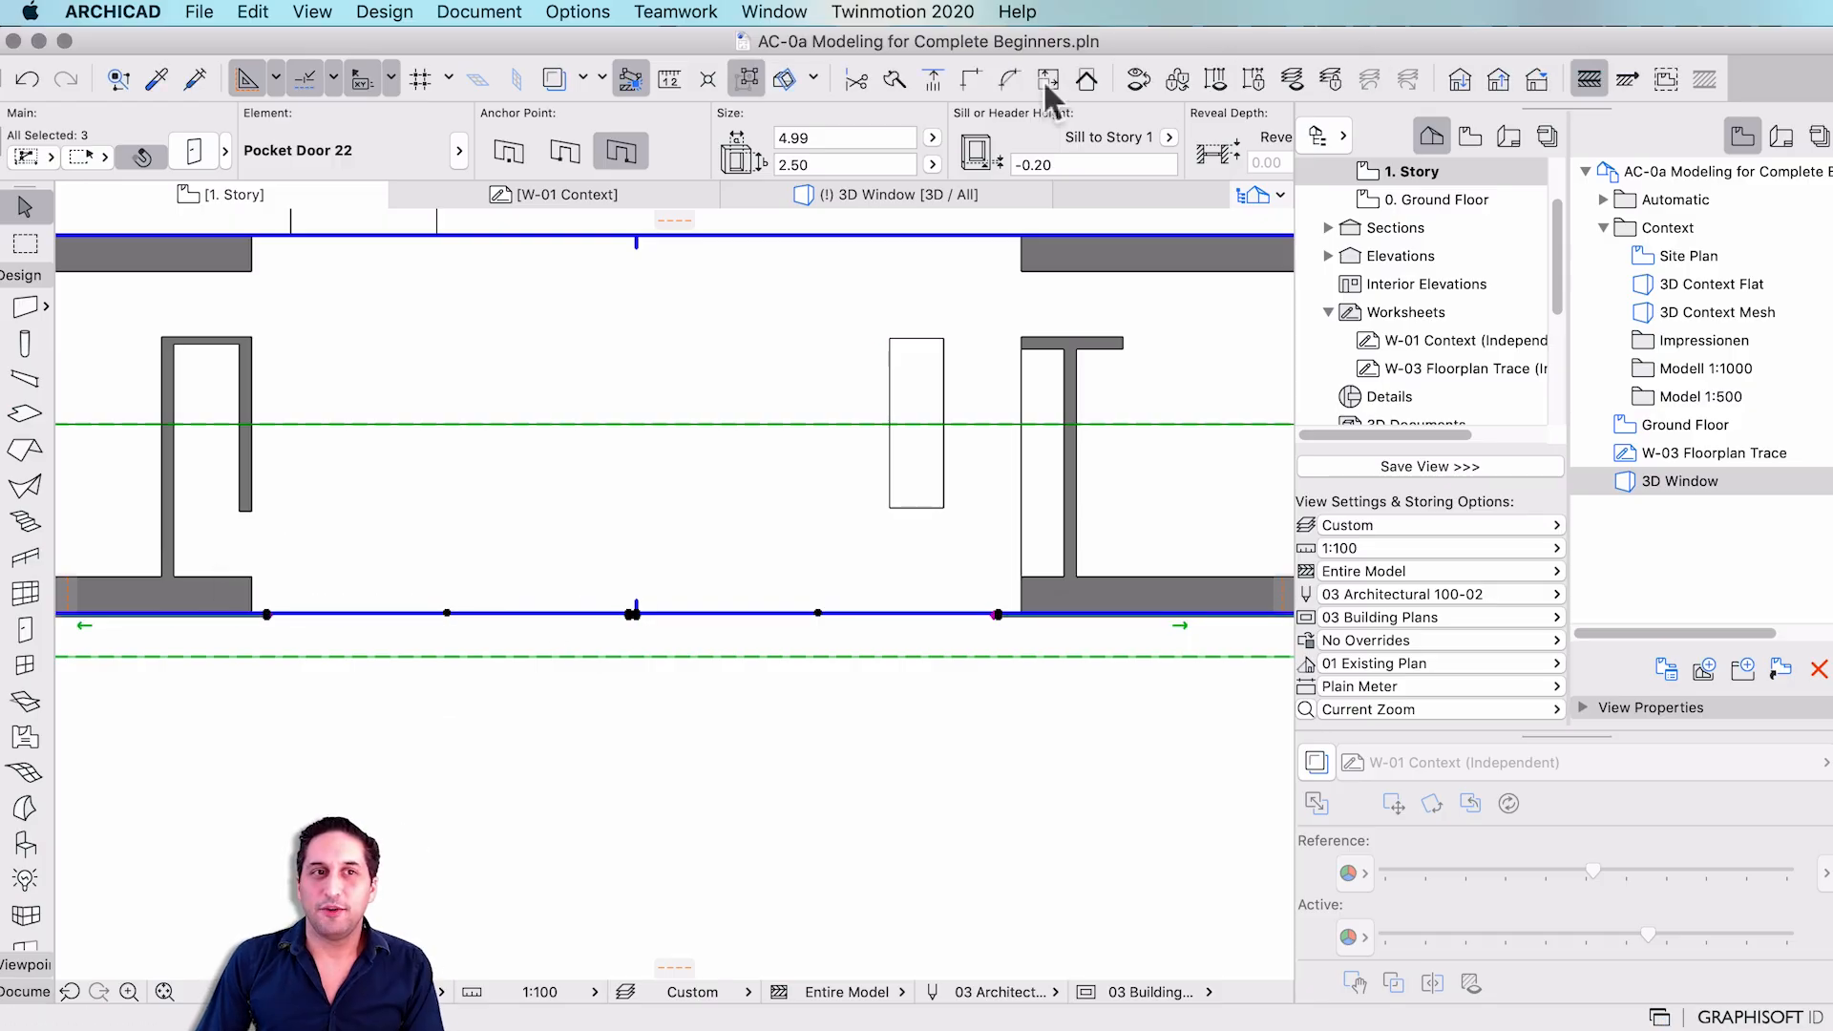
# - Slide both pocket door leaves fully open in the 3D model, to a 3D opening width of 4.89 m each
pyautogui.click(867, 189)
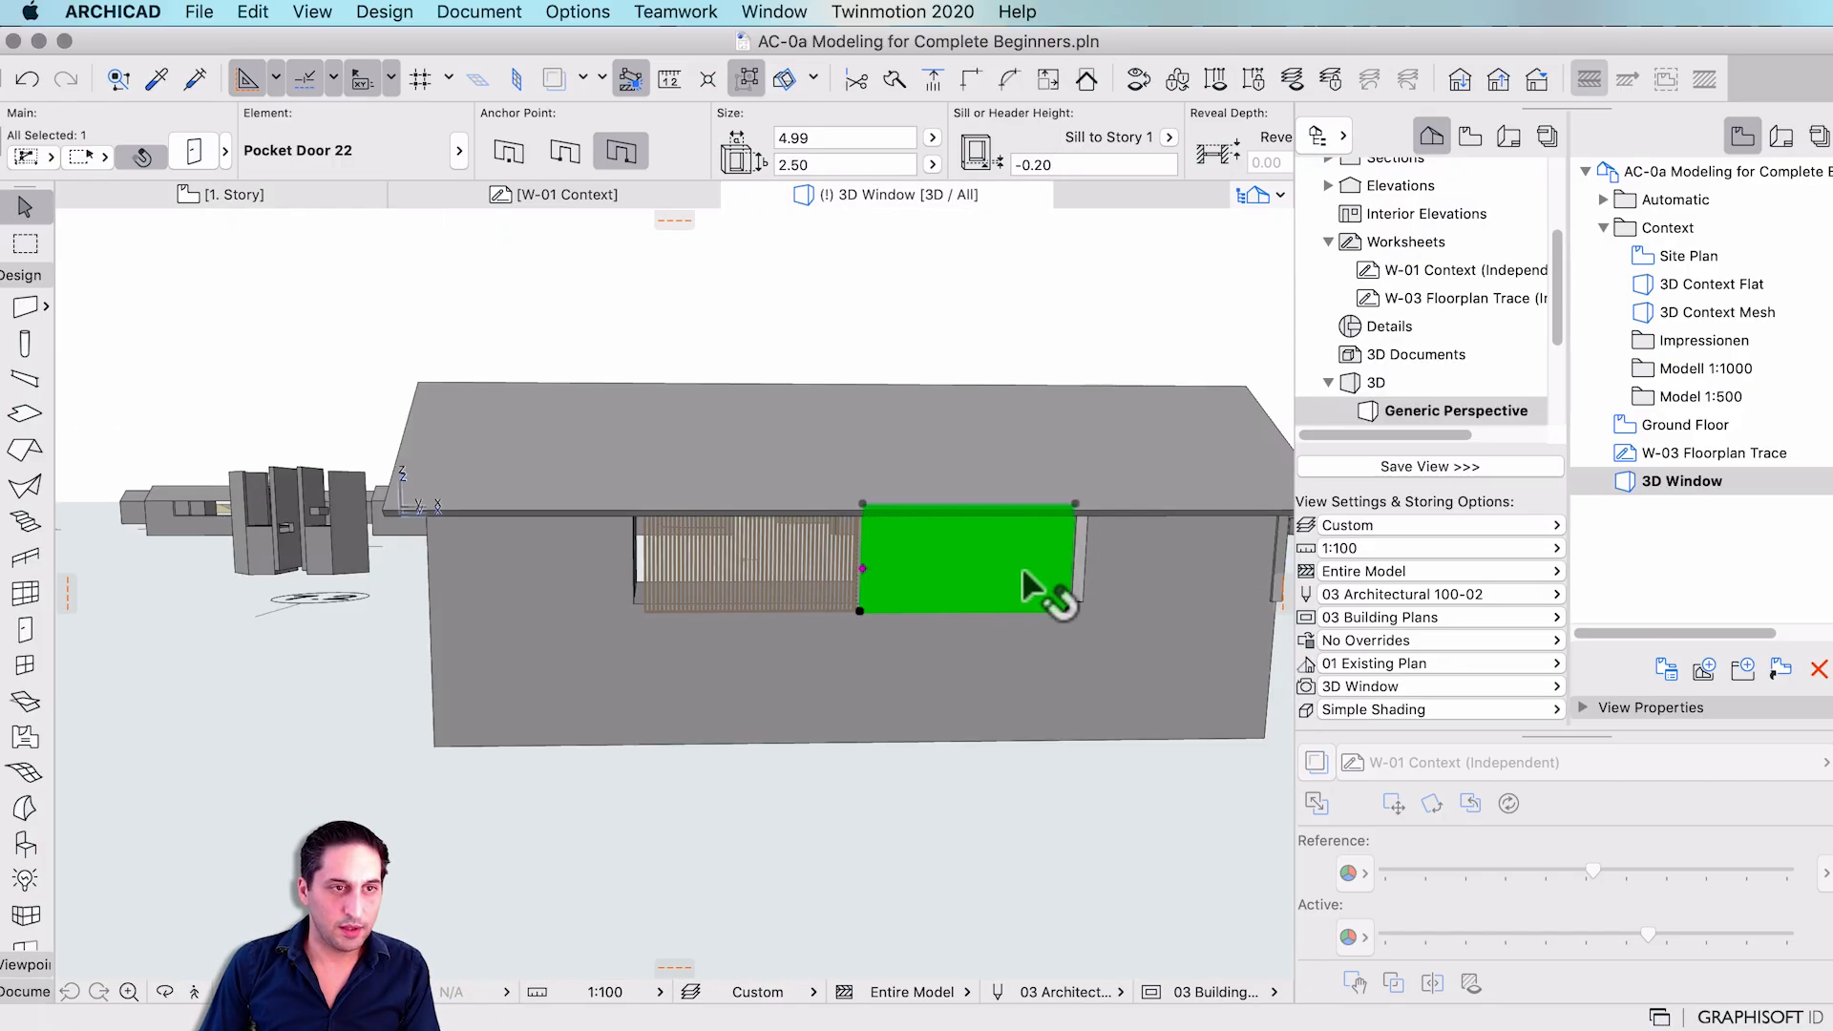
pyautogui.click(1069, 609)
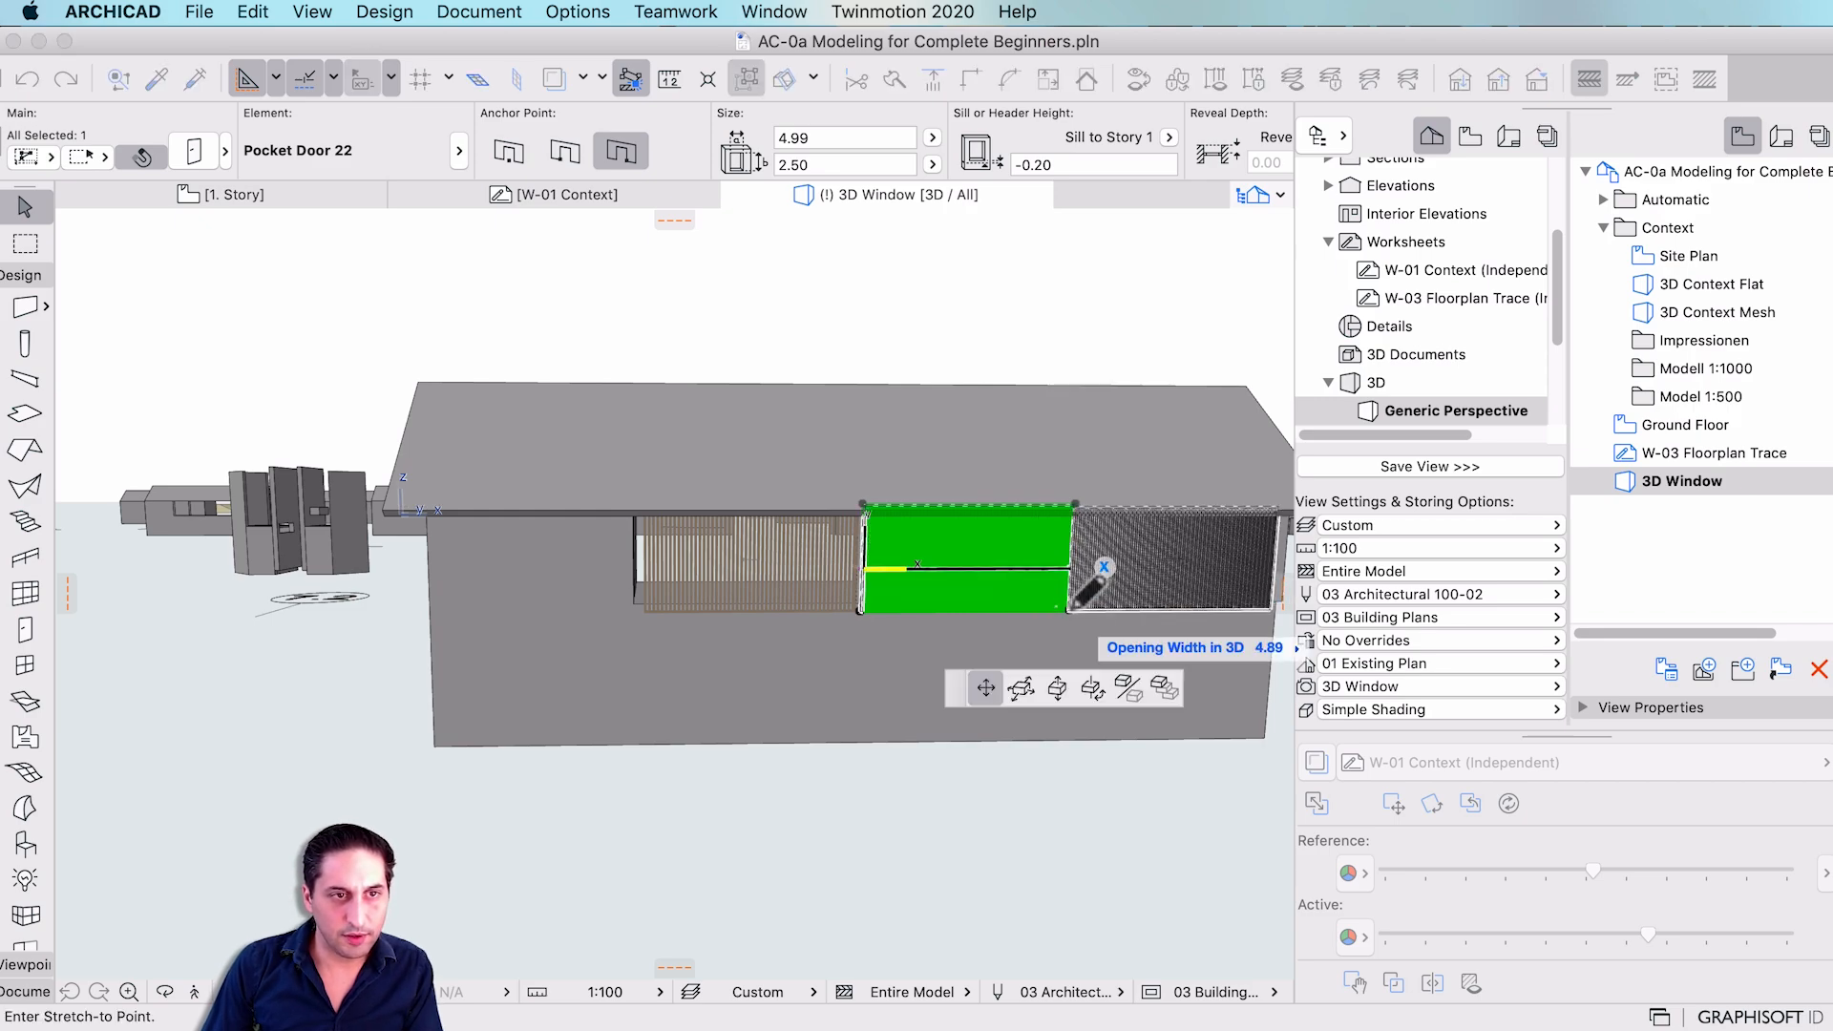
pyautogui.click(859, 573)
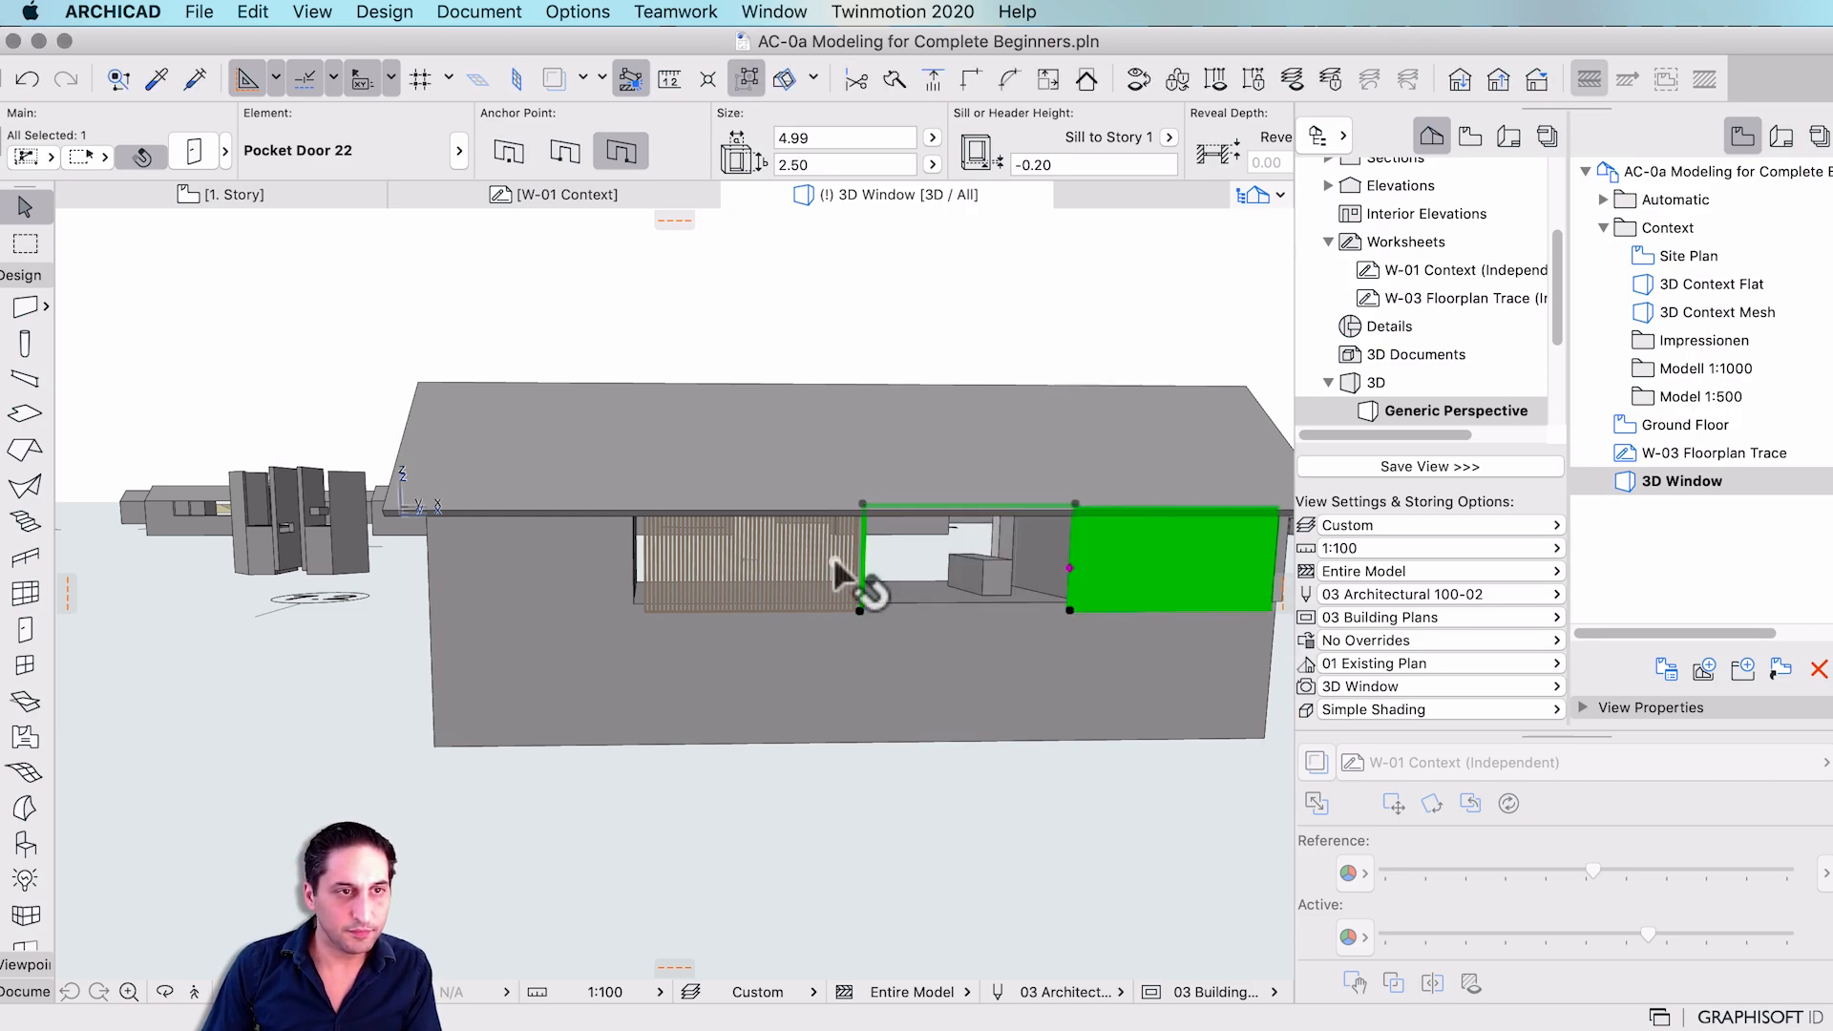
pyautogui.click(641, 607)
pyautogui.click(621, 605)
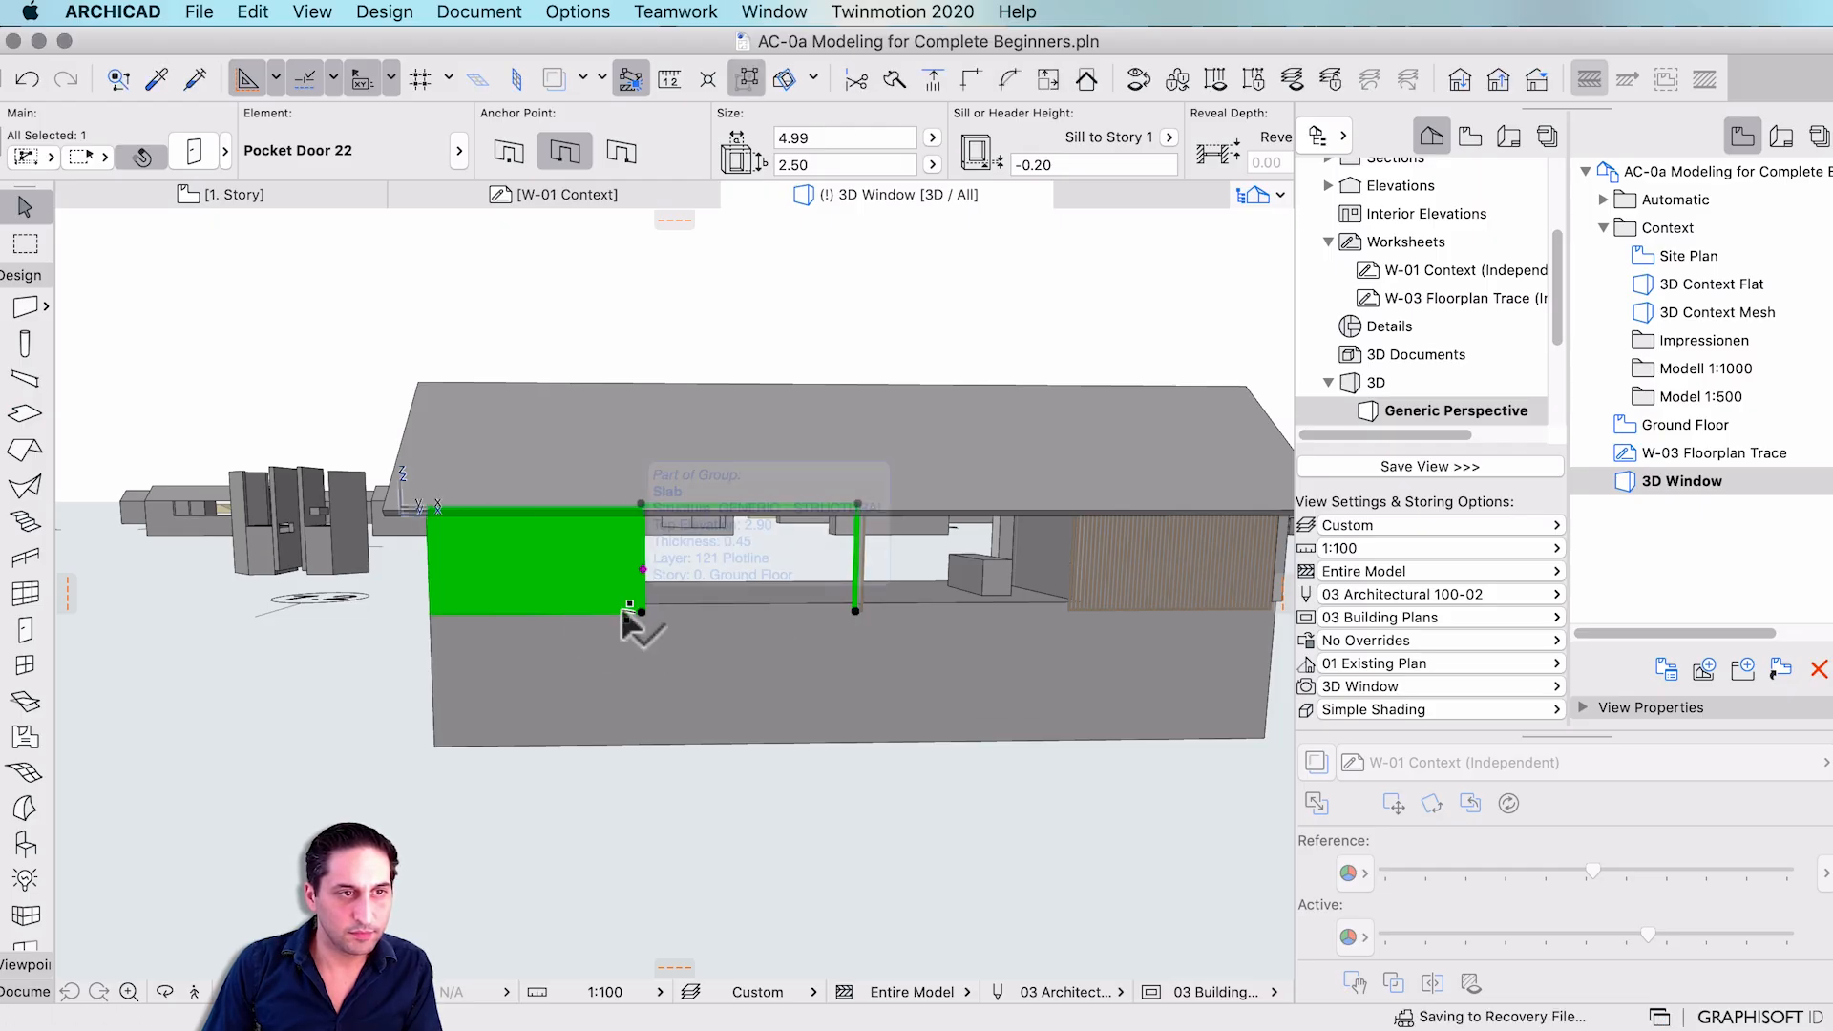
# - Turn off the Door Frame option for both pocket doors in their sliding door settings
pyautogui.keyDown('shift'); pyautogui.moveTo(837, 628); pyautogui.dragTo(858, 558, button='middle'); pyautogui.keyUp('shift')
pyautogui.scroll(5, 829, 523)
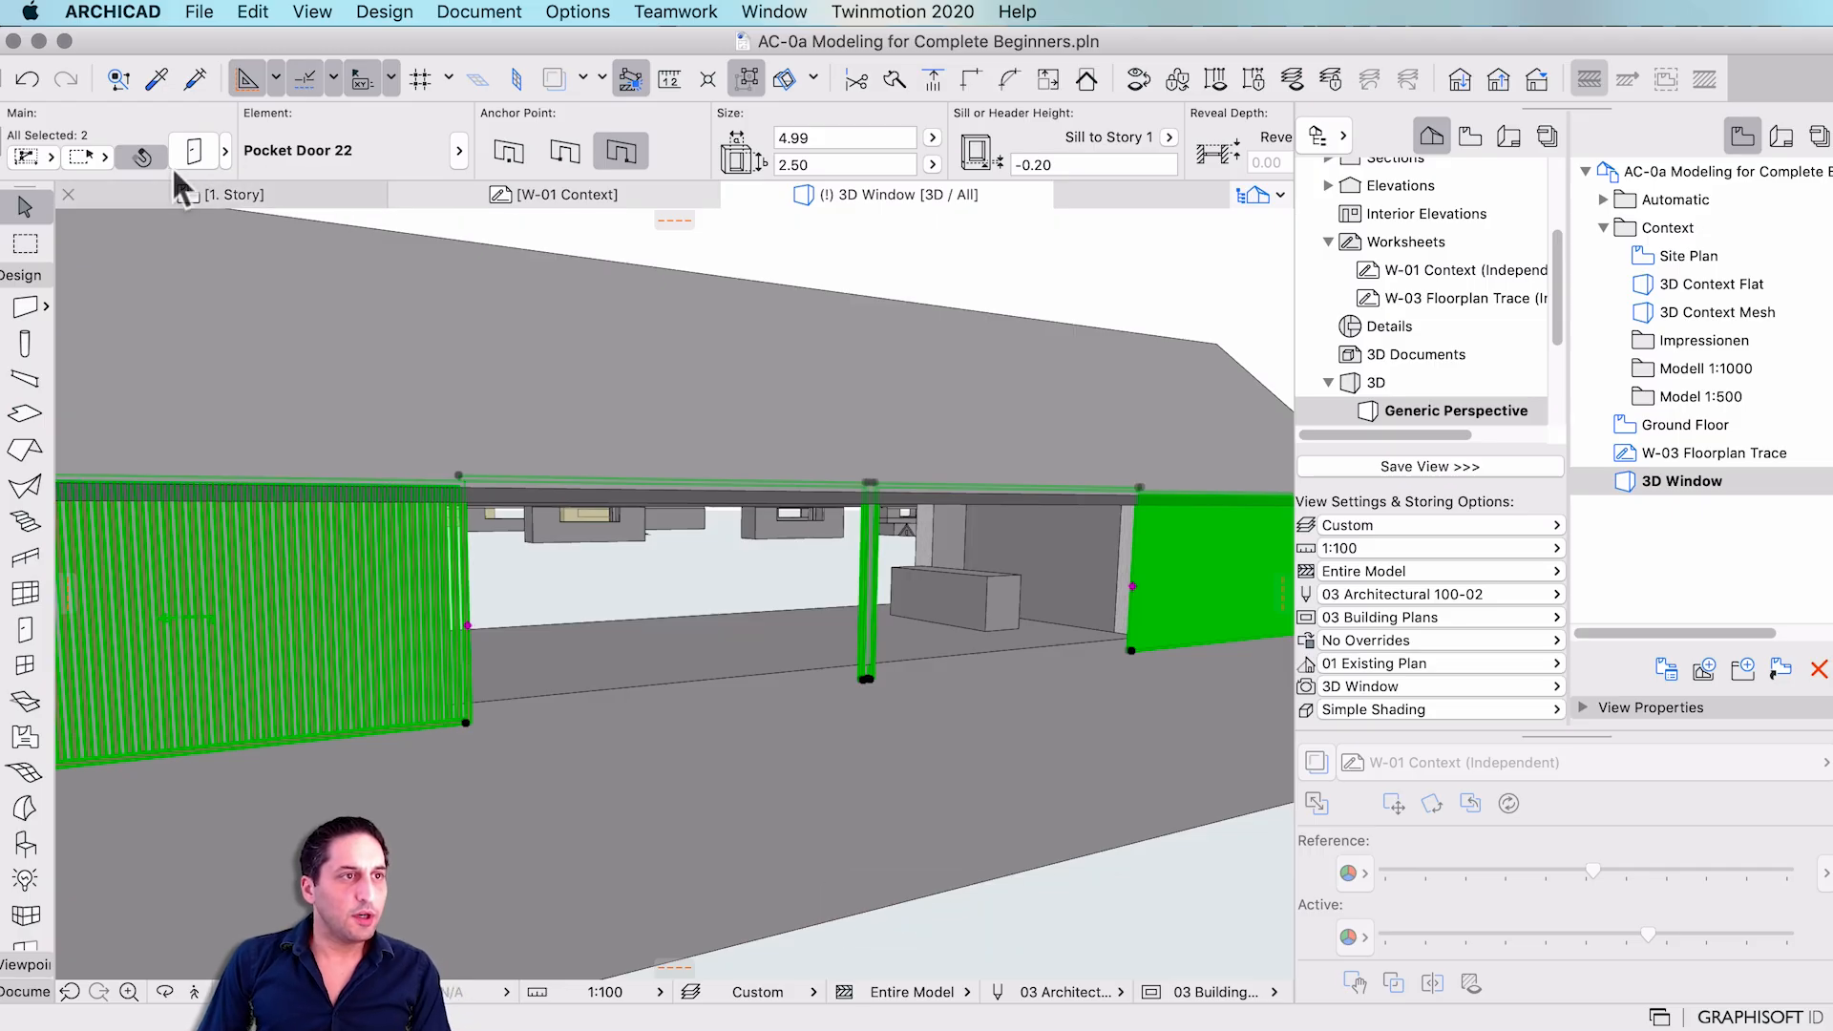
pyautogui.click(196, 151)
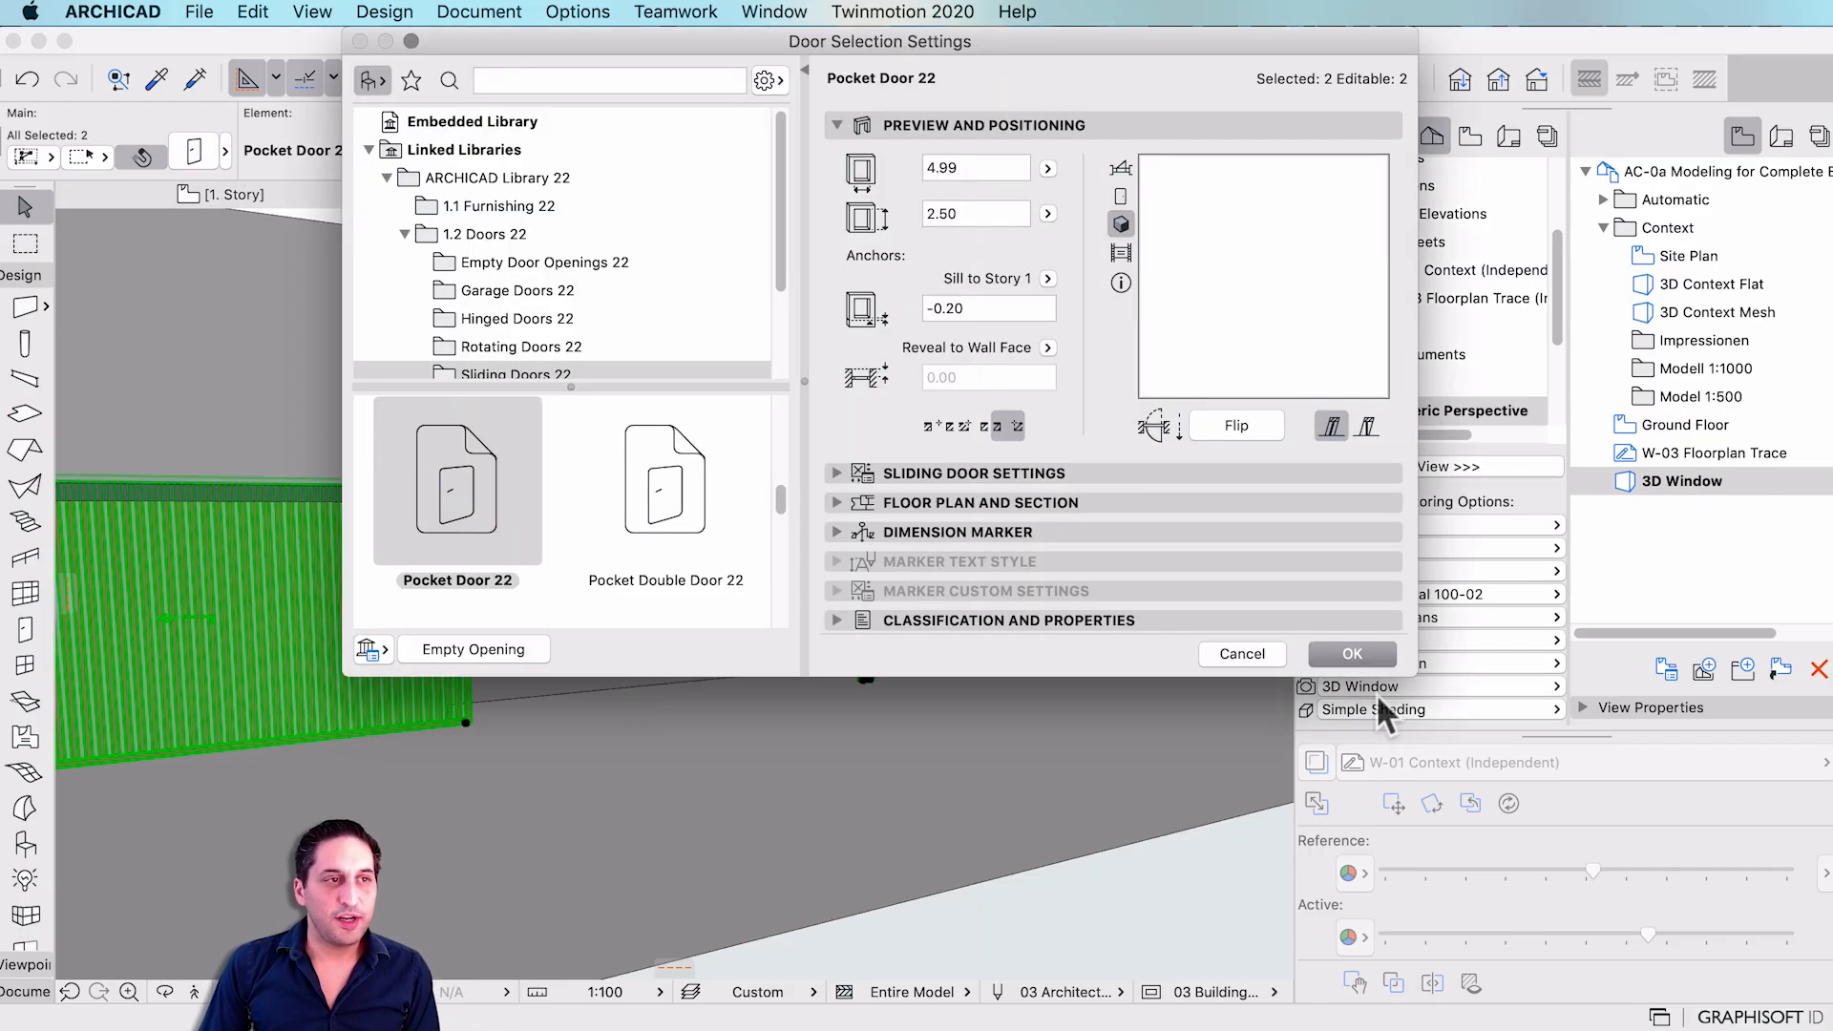
pyautogui.click(836, 502)
pyautogui.click(840, 501)
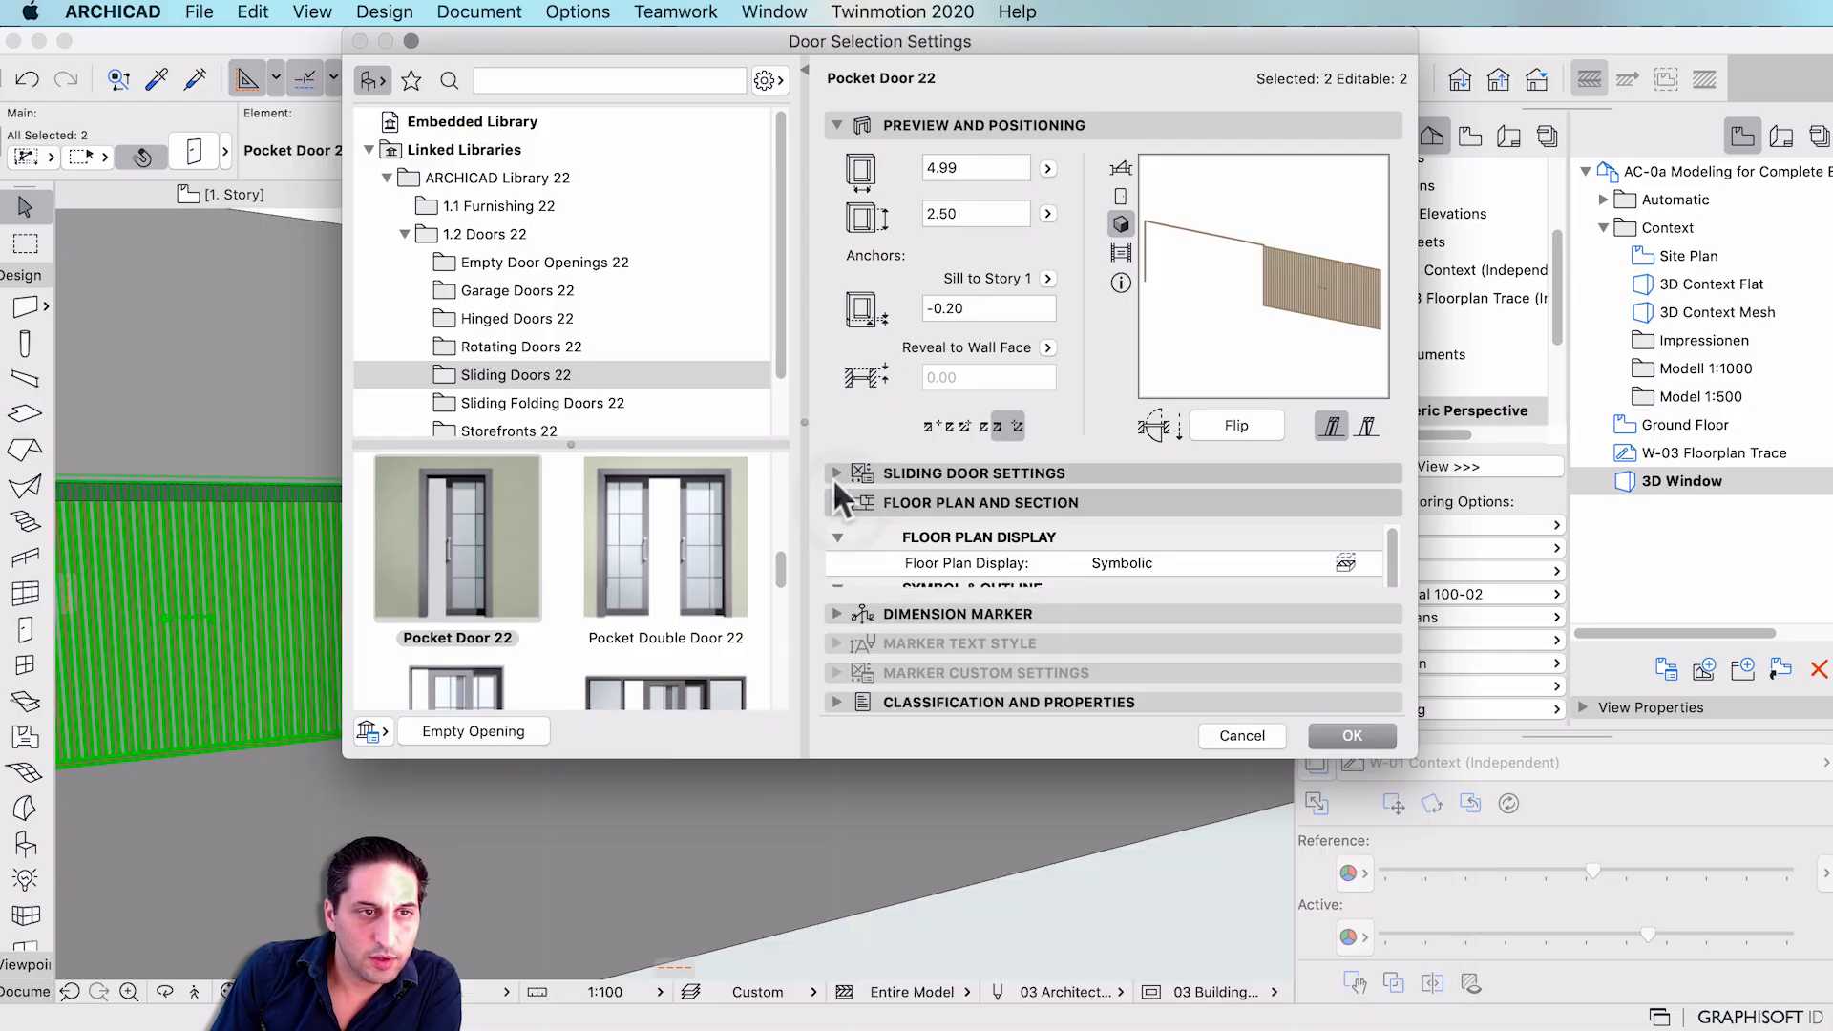
pyautogui.click(835, 472)
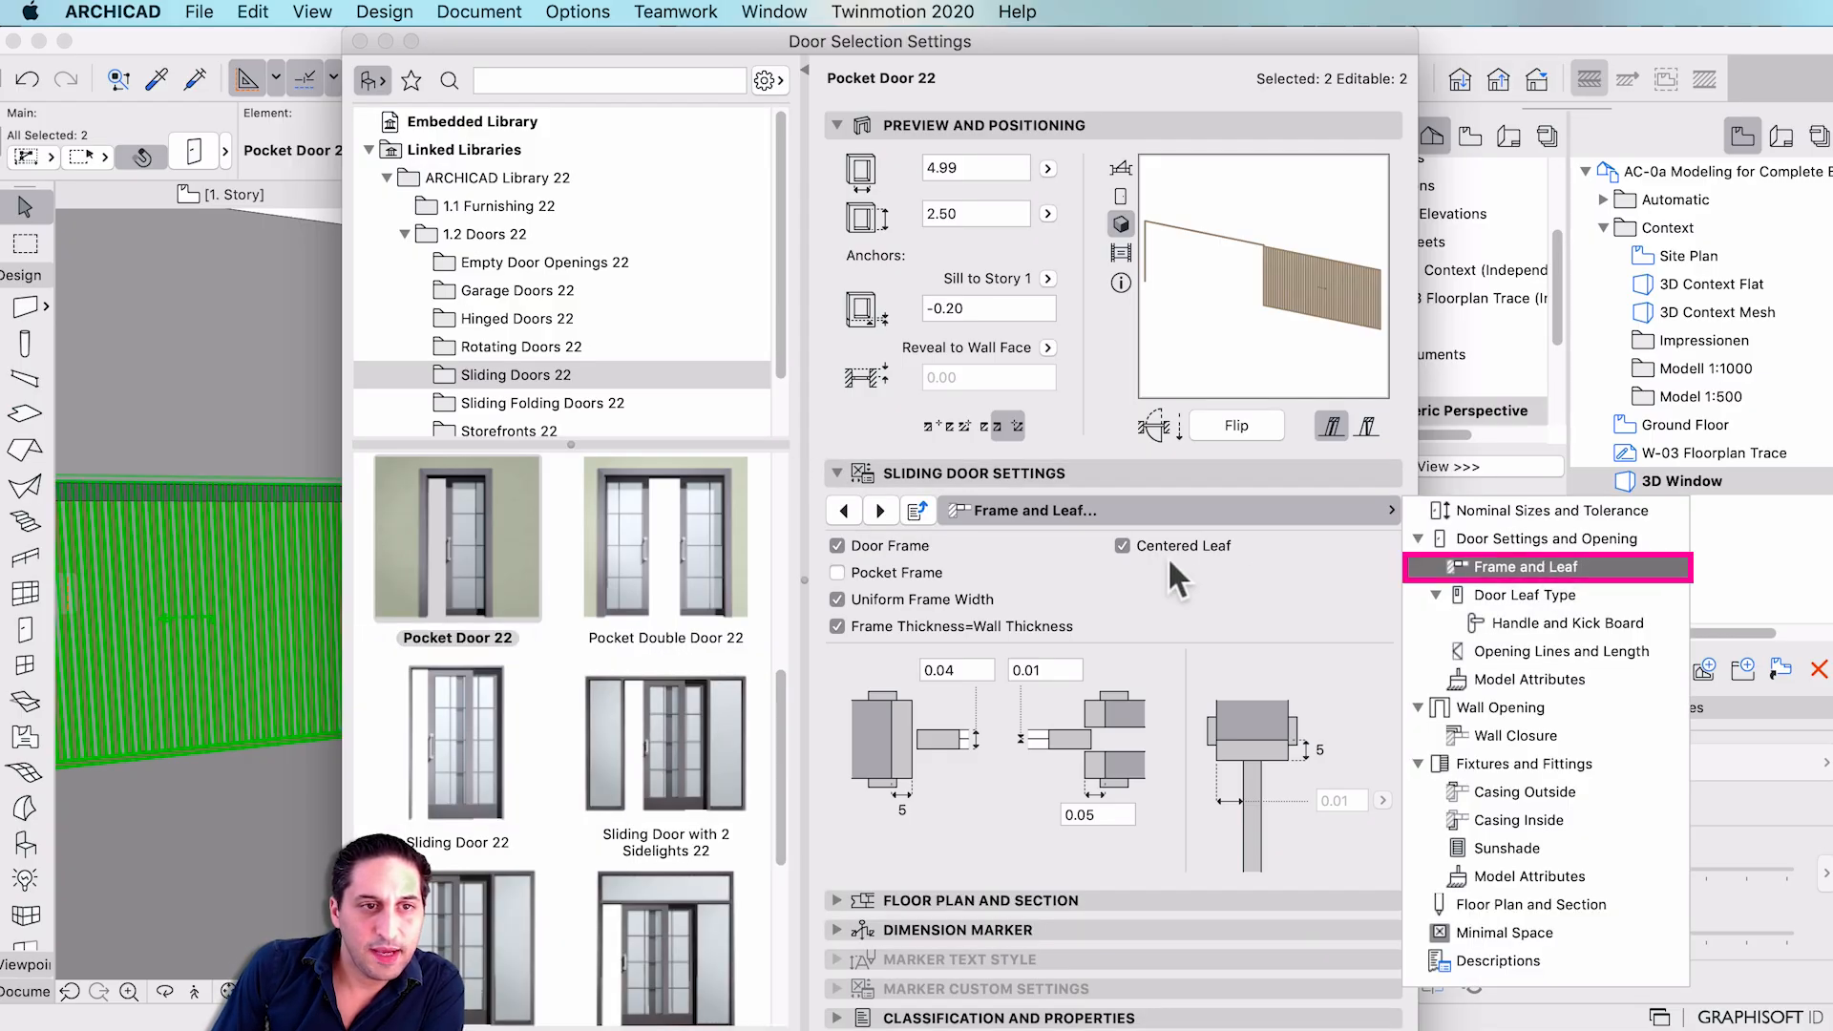
pyautogui.click(839, 548)
pyautogui.click(837, 547)
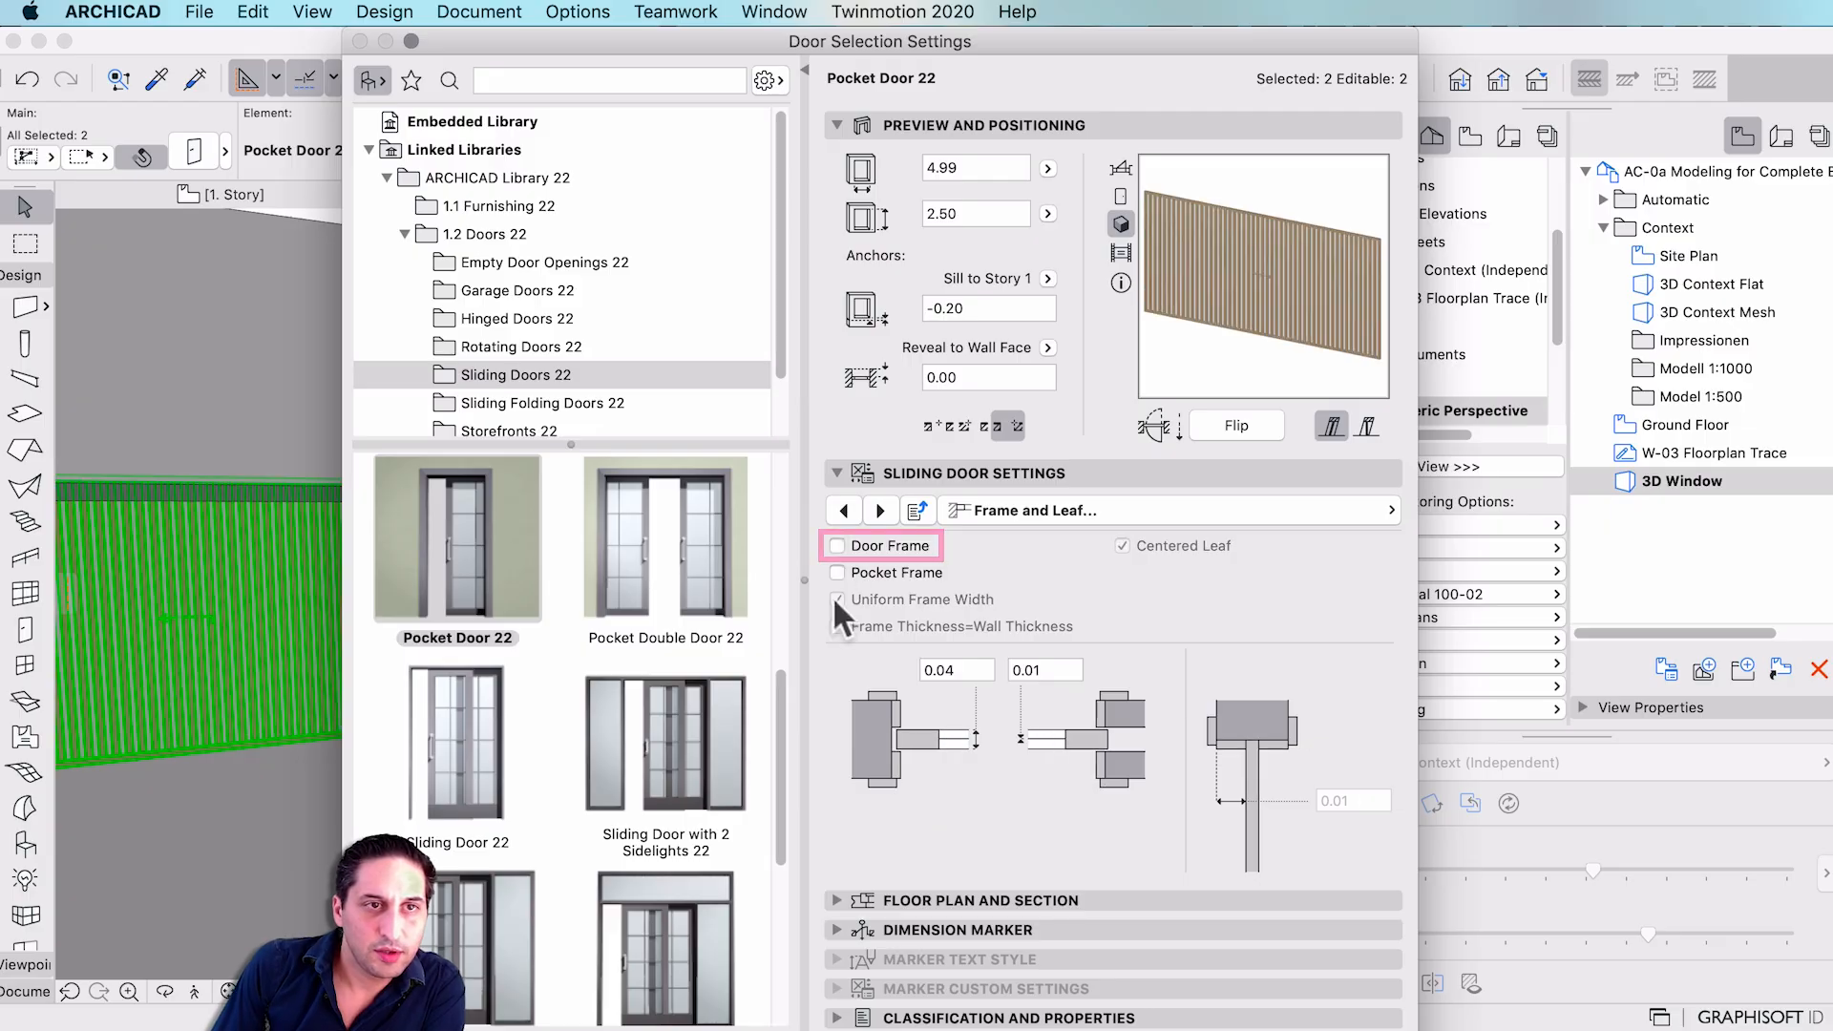
pyautogui.press('Return')
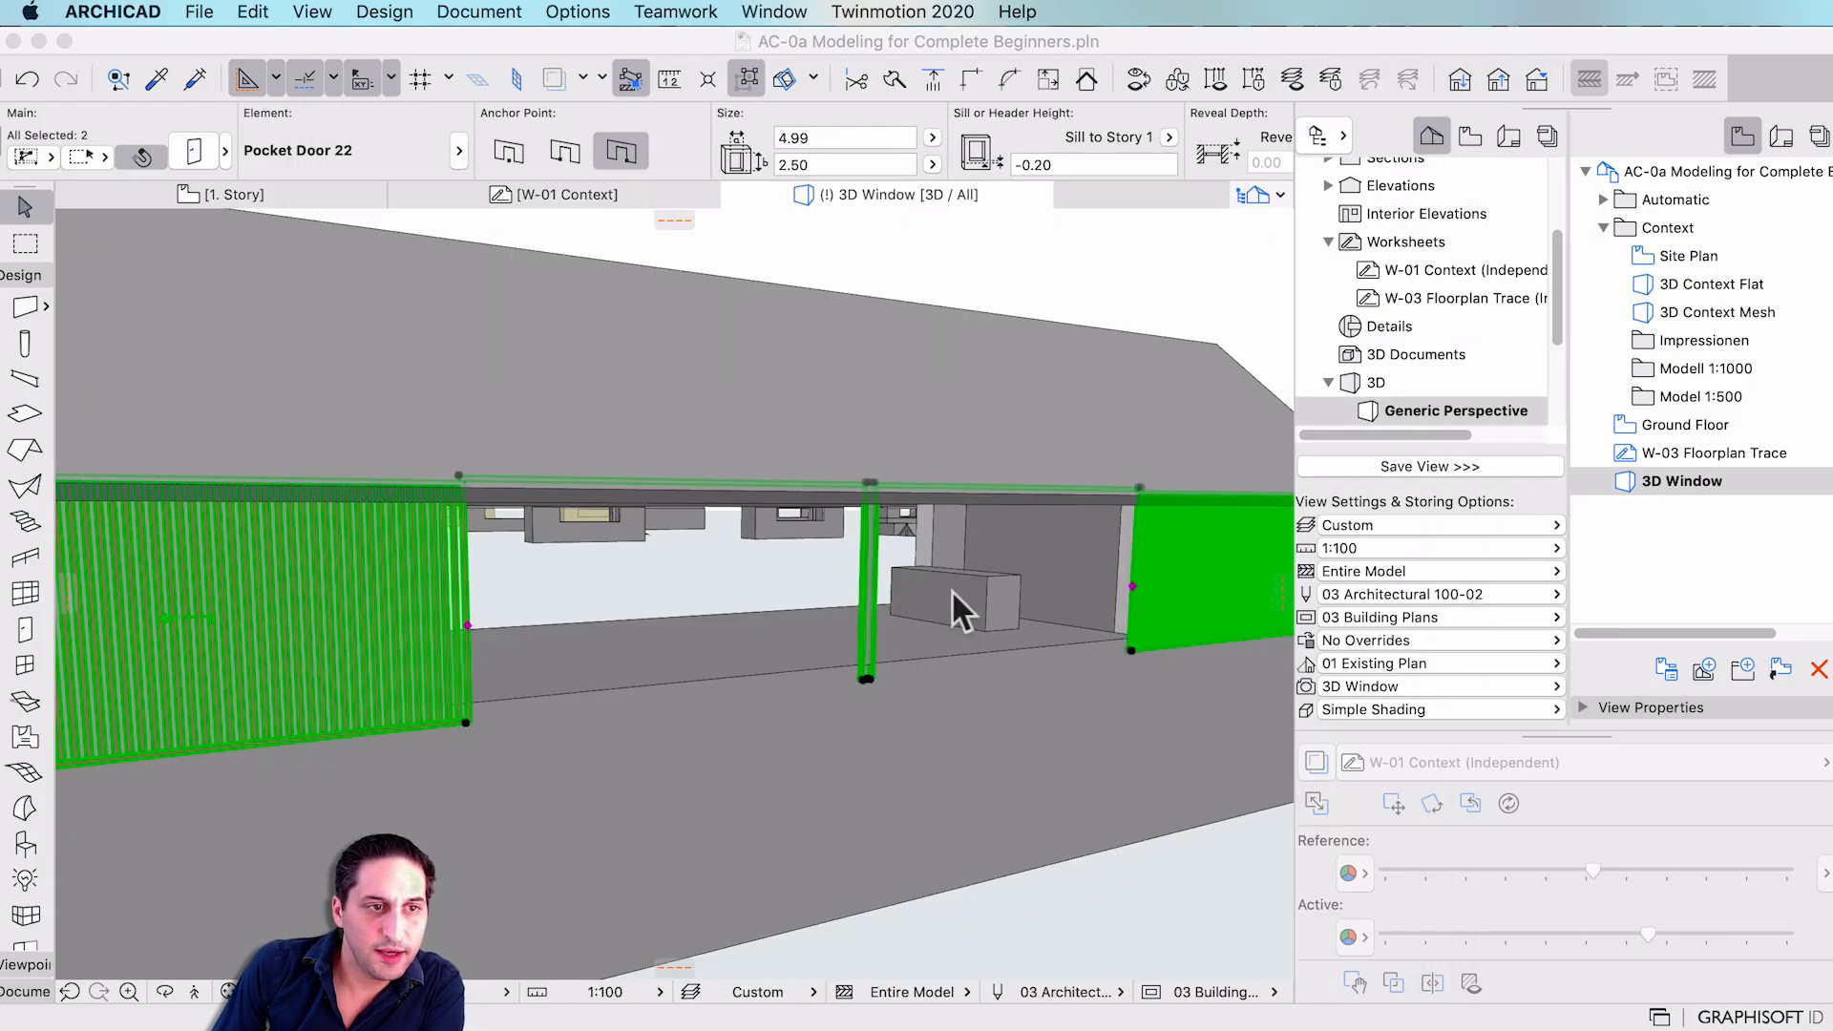
# - Move the first pocket door 0.11 m along the wall so its inner end meets the second door at the wall's middle
pyautogui.click(870, 664)
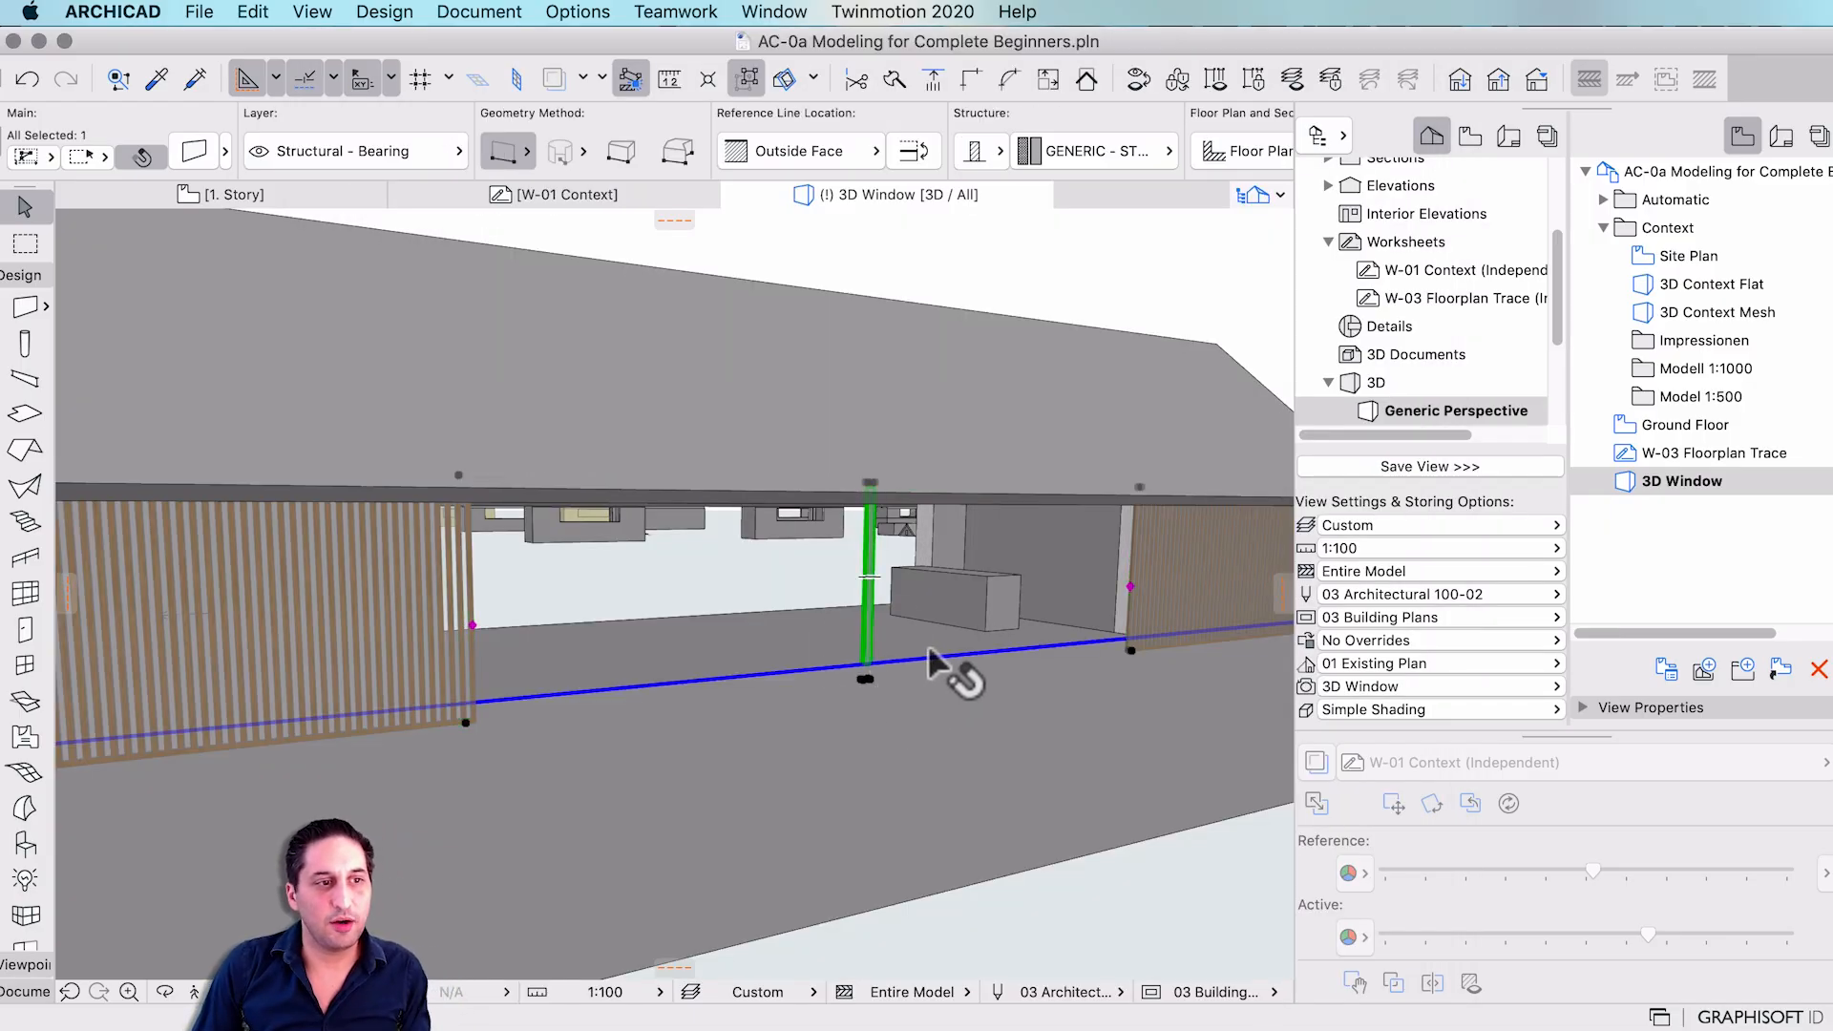
pyautogui.scroll(3, 926, 643)
pyautogui.scroll(3, 823, 689)
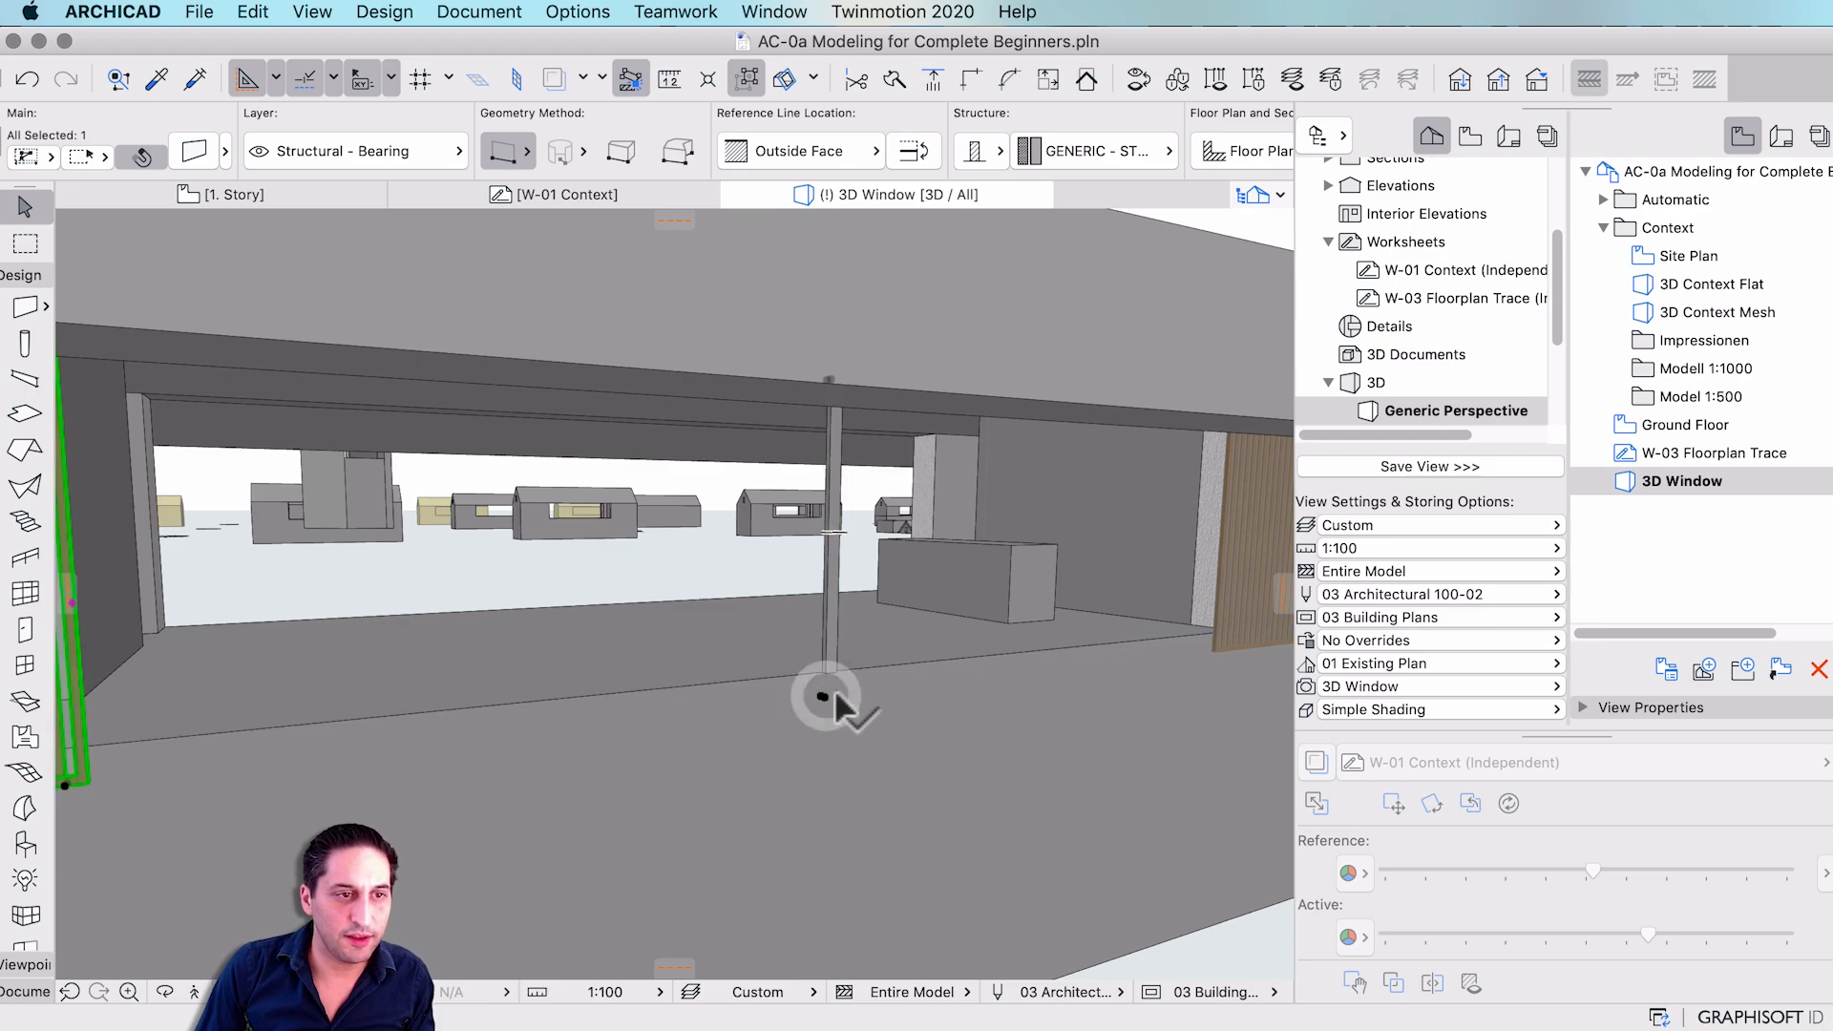
pyautogui.click(828, 668)
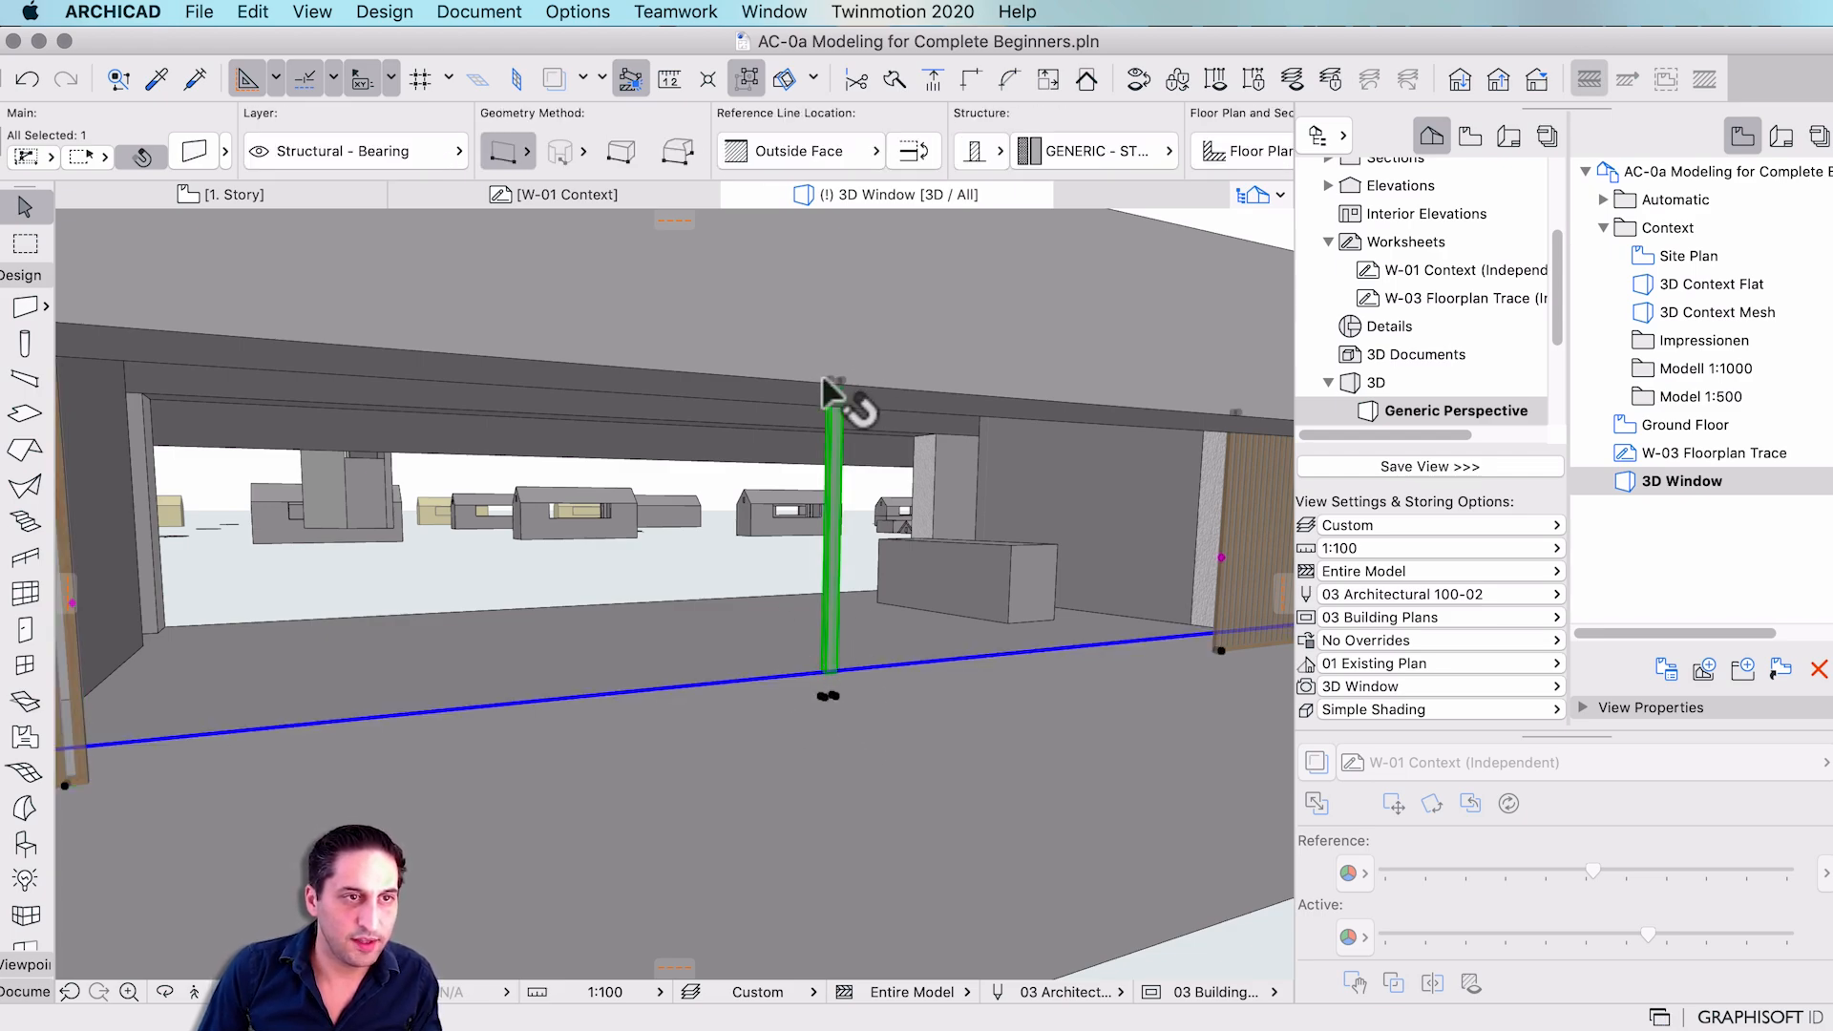
pyautogui.click(829, 382)
pyautogui.click(835, 669)
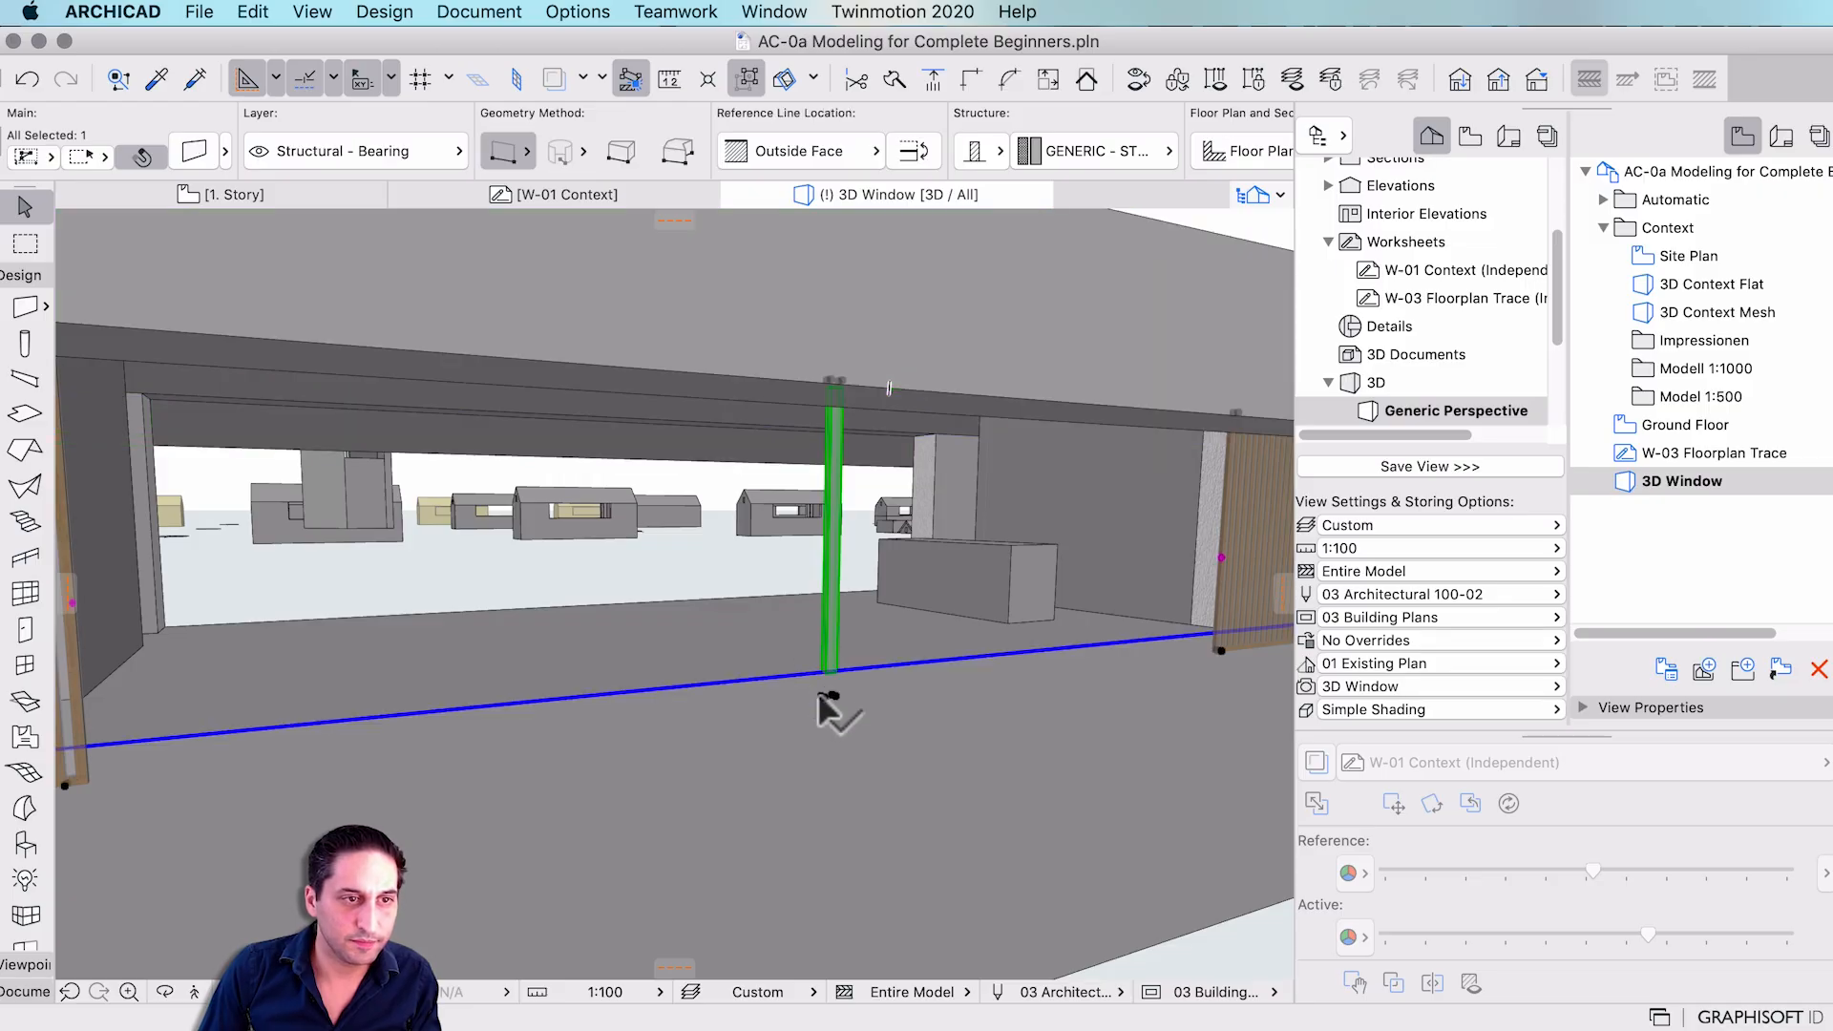
pyautogui.click(822, 695)
pyautogui.click(822, 695)
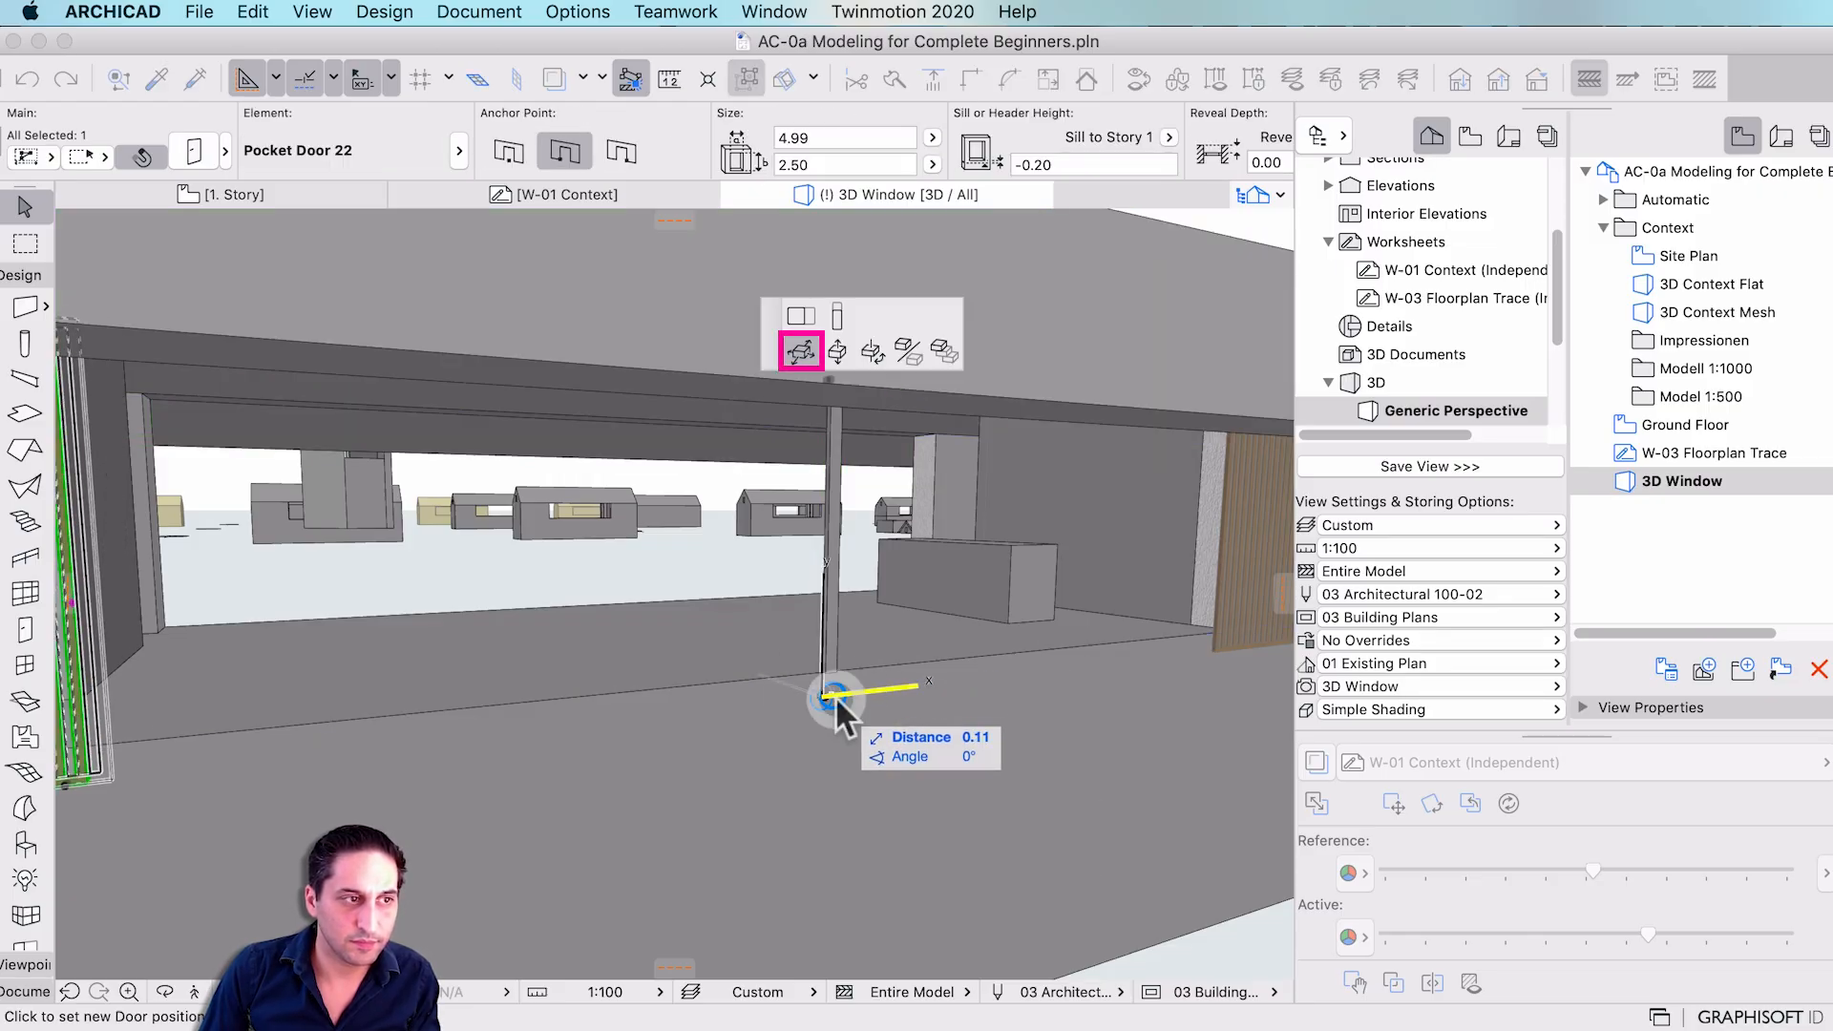
pyautogui.click(834, 697)
# - Inspect the opened slatted doors and the house opening from both ends of the long side
pyautogui.scroll(-3, 931, 641)
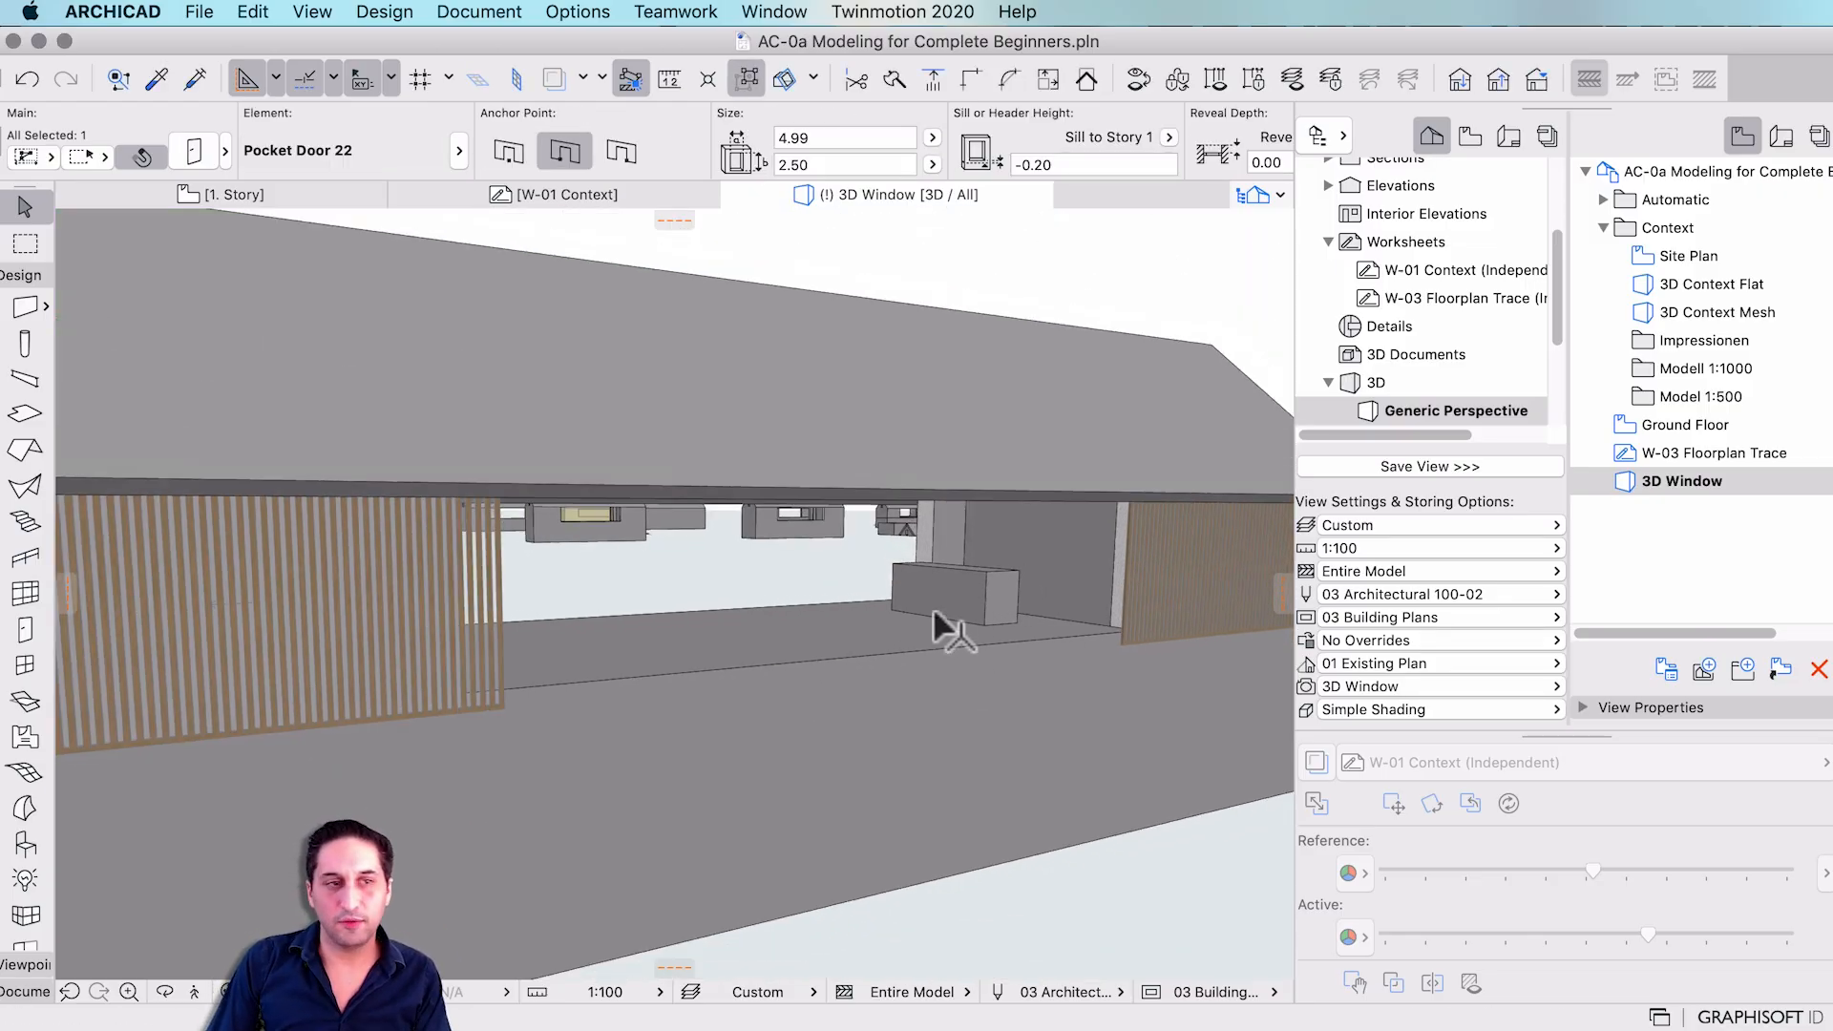
pyautogui.scroll(-3, 934, 611)
pyautogui.keyDown('shift'); pyautogui.moveTo(932, 604); pyautogui.dragTo(231, 582, button='middle'); pyautogui.keyUp('shift')
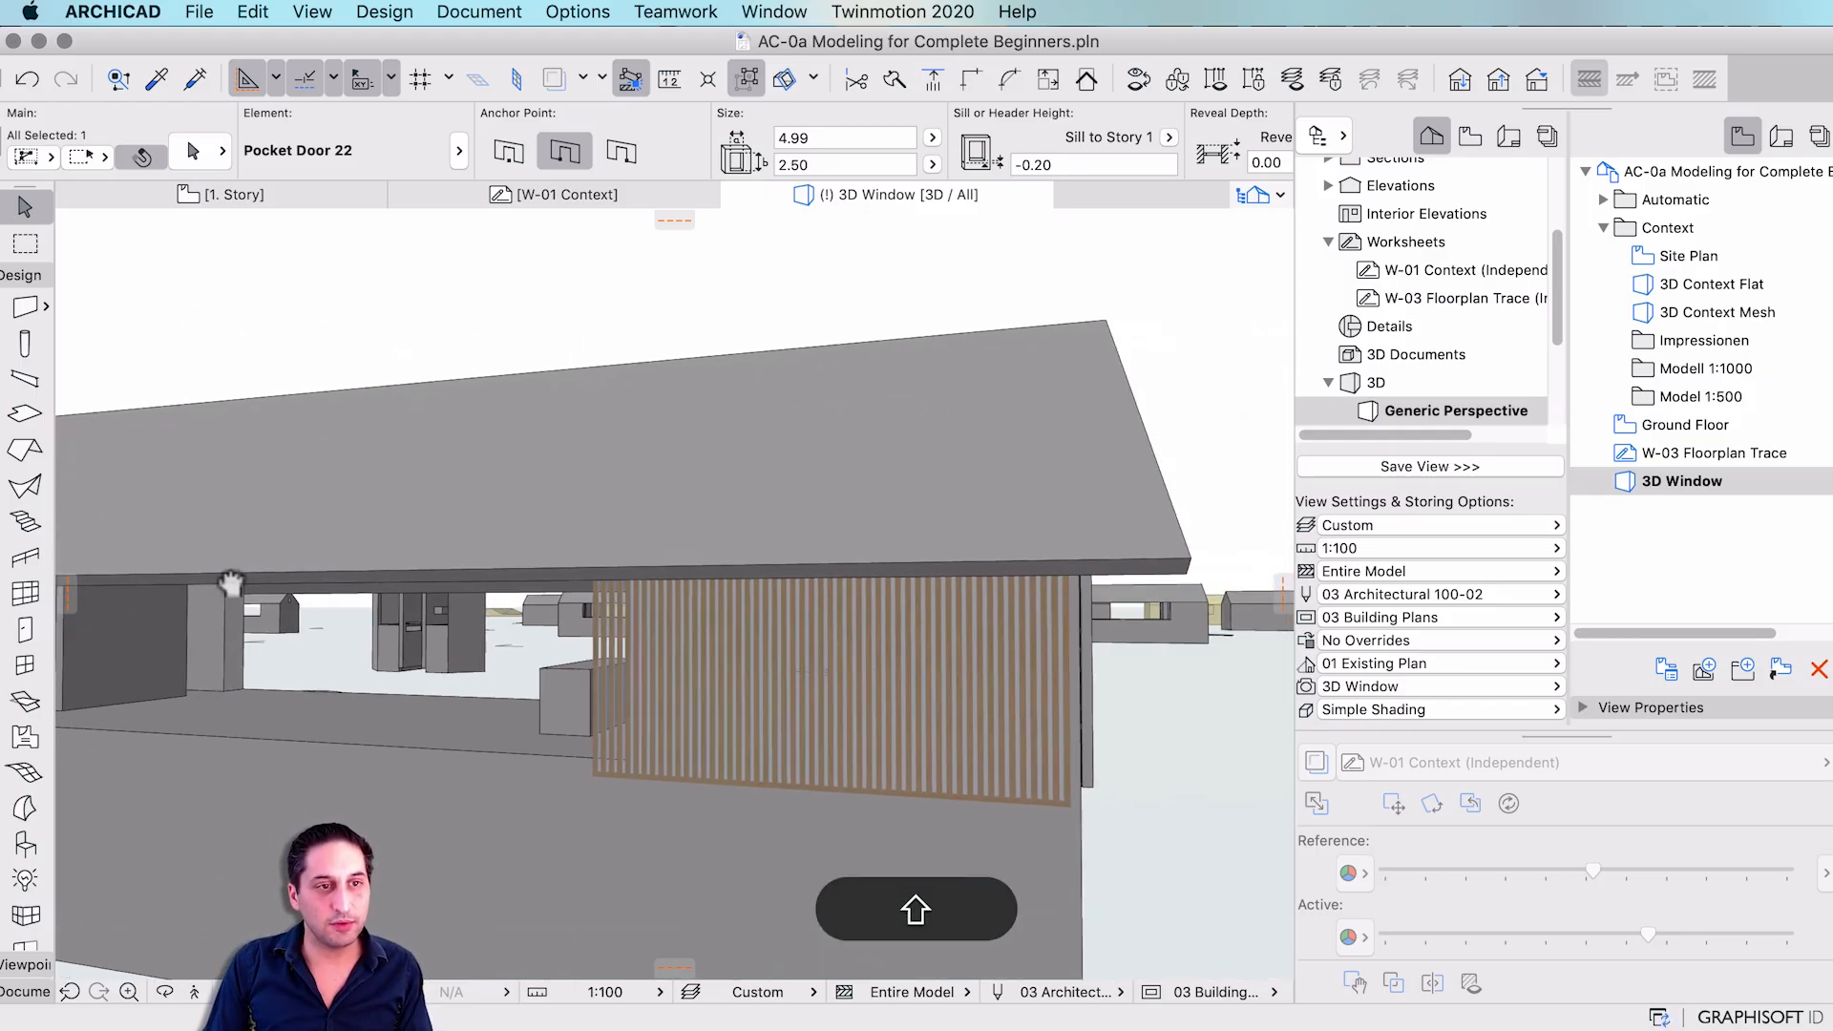
pyautogui.keyDown('shift'); pyautogui.moveTo(729, 662); pyautogui.dragTo(507, 630, button='middle'); pyautogui.keyUp('shift')
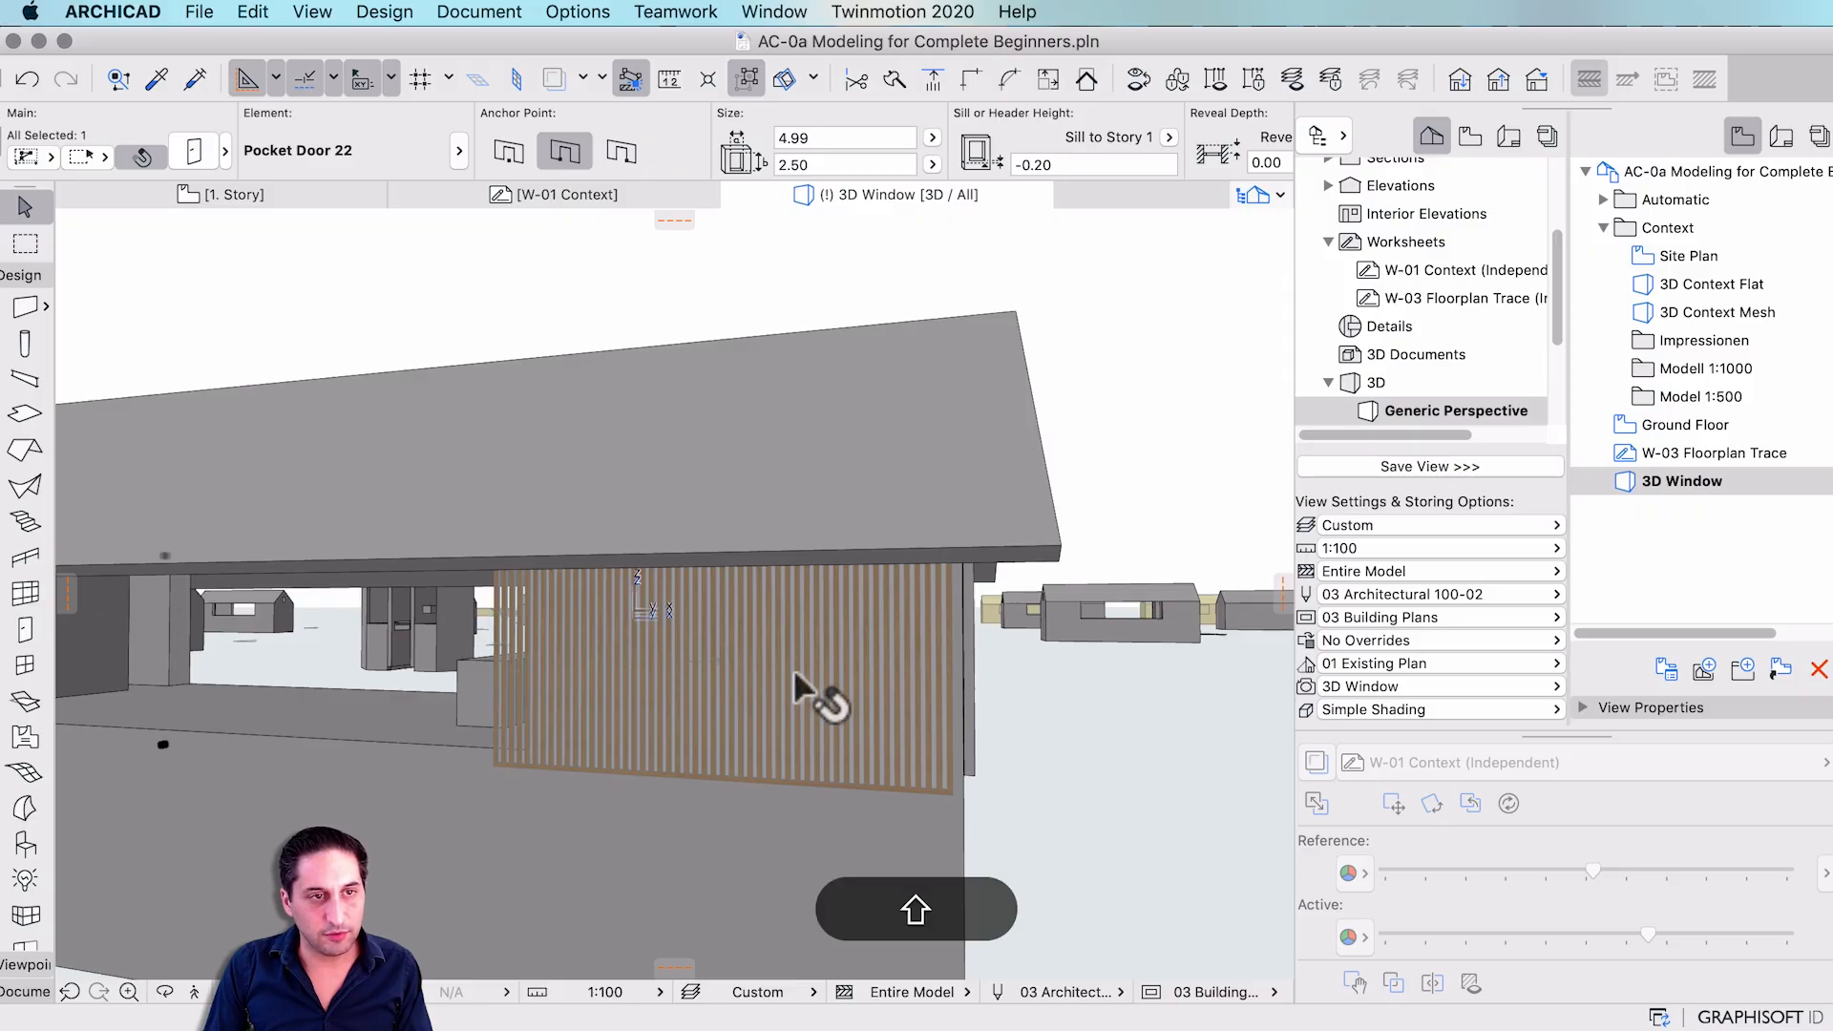
pyautogui.keyDown('shift'); pyautogui.moveTo(807, 687); pyautogui.dragTo(1107, 718, button='middle'); pyautogui.keyUp('shift')
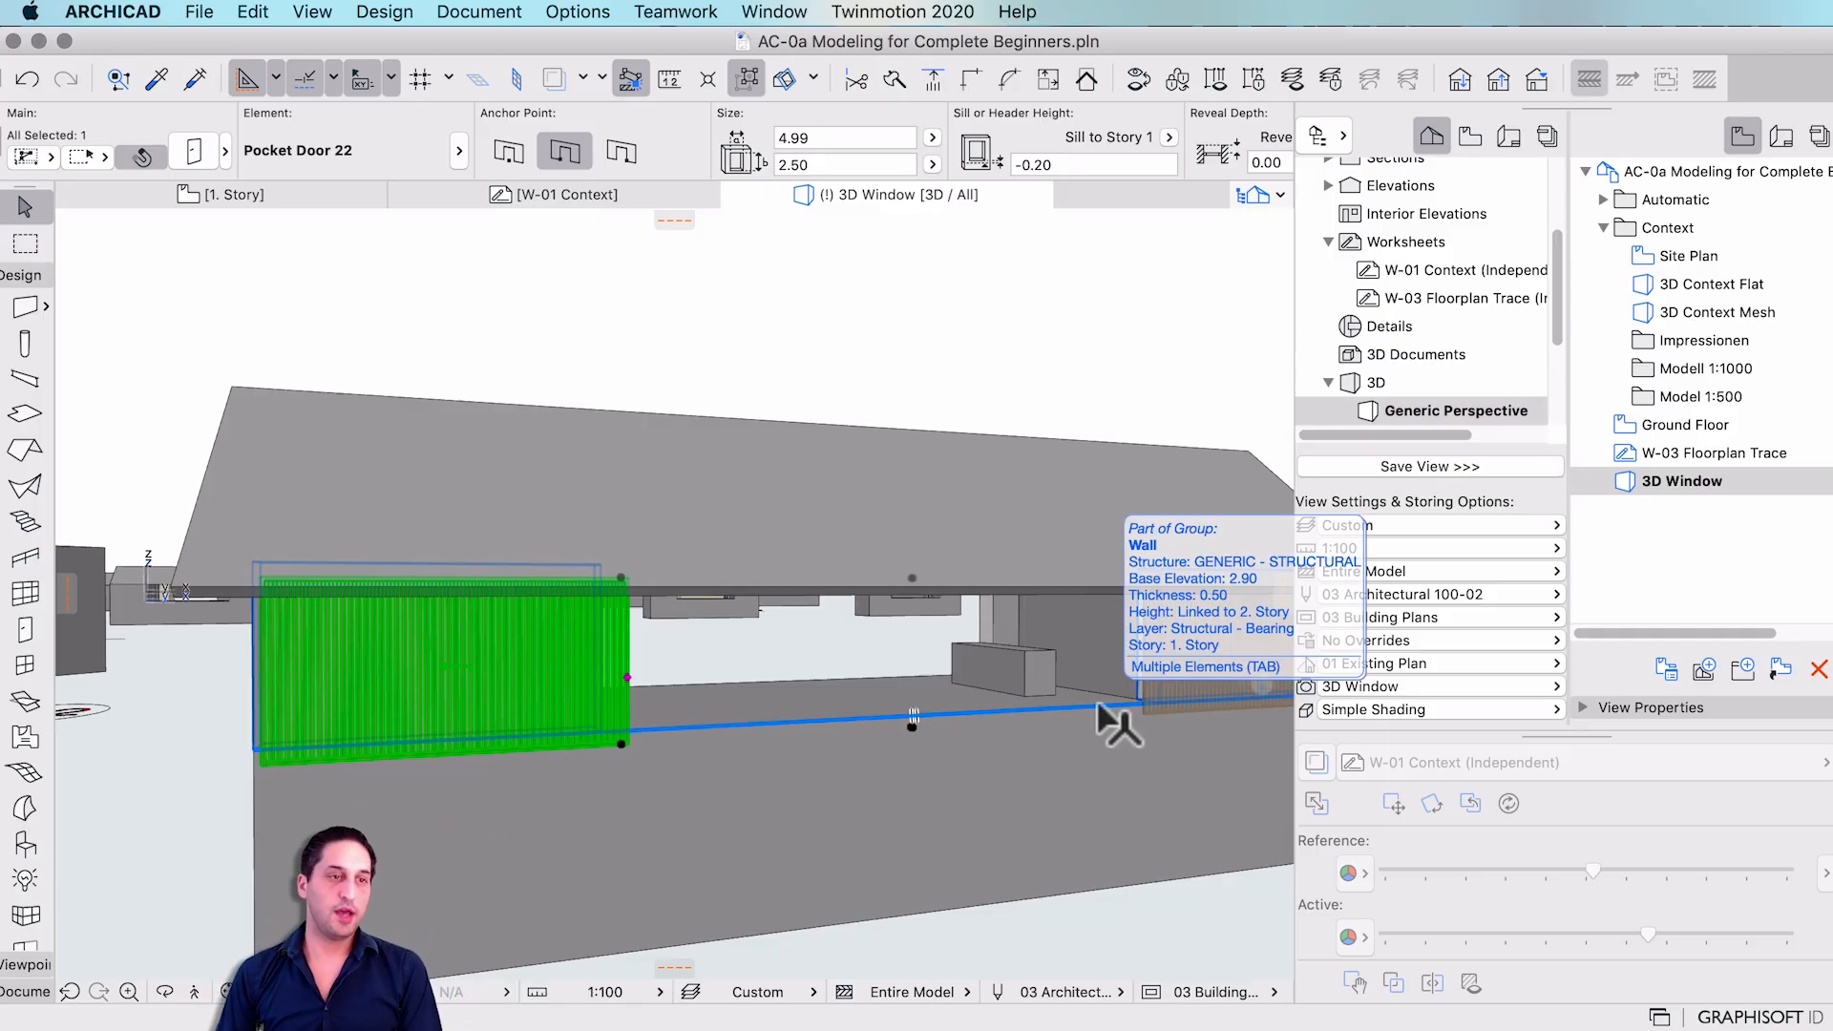
pyautogui.click(949, 359)
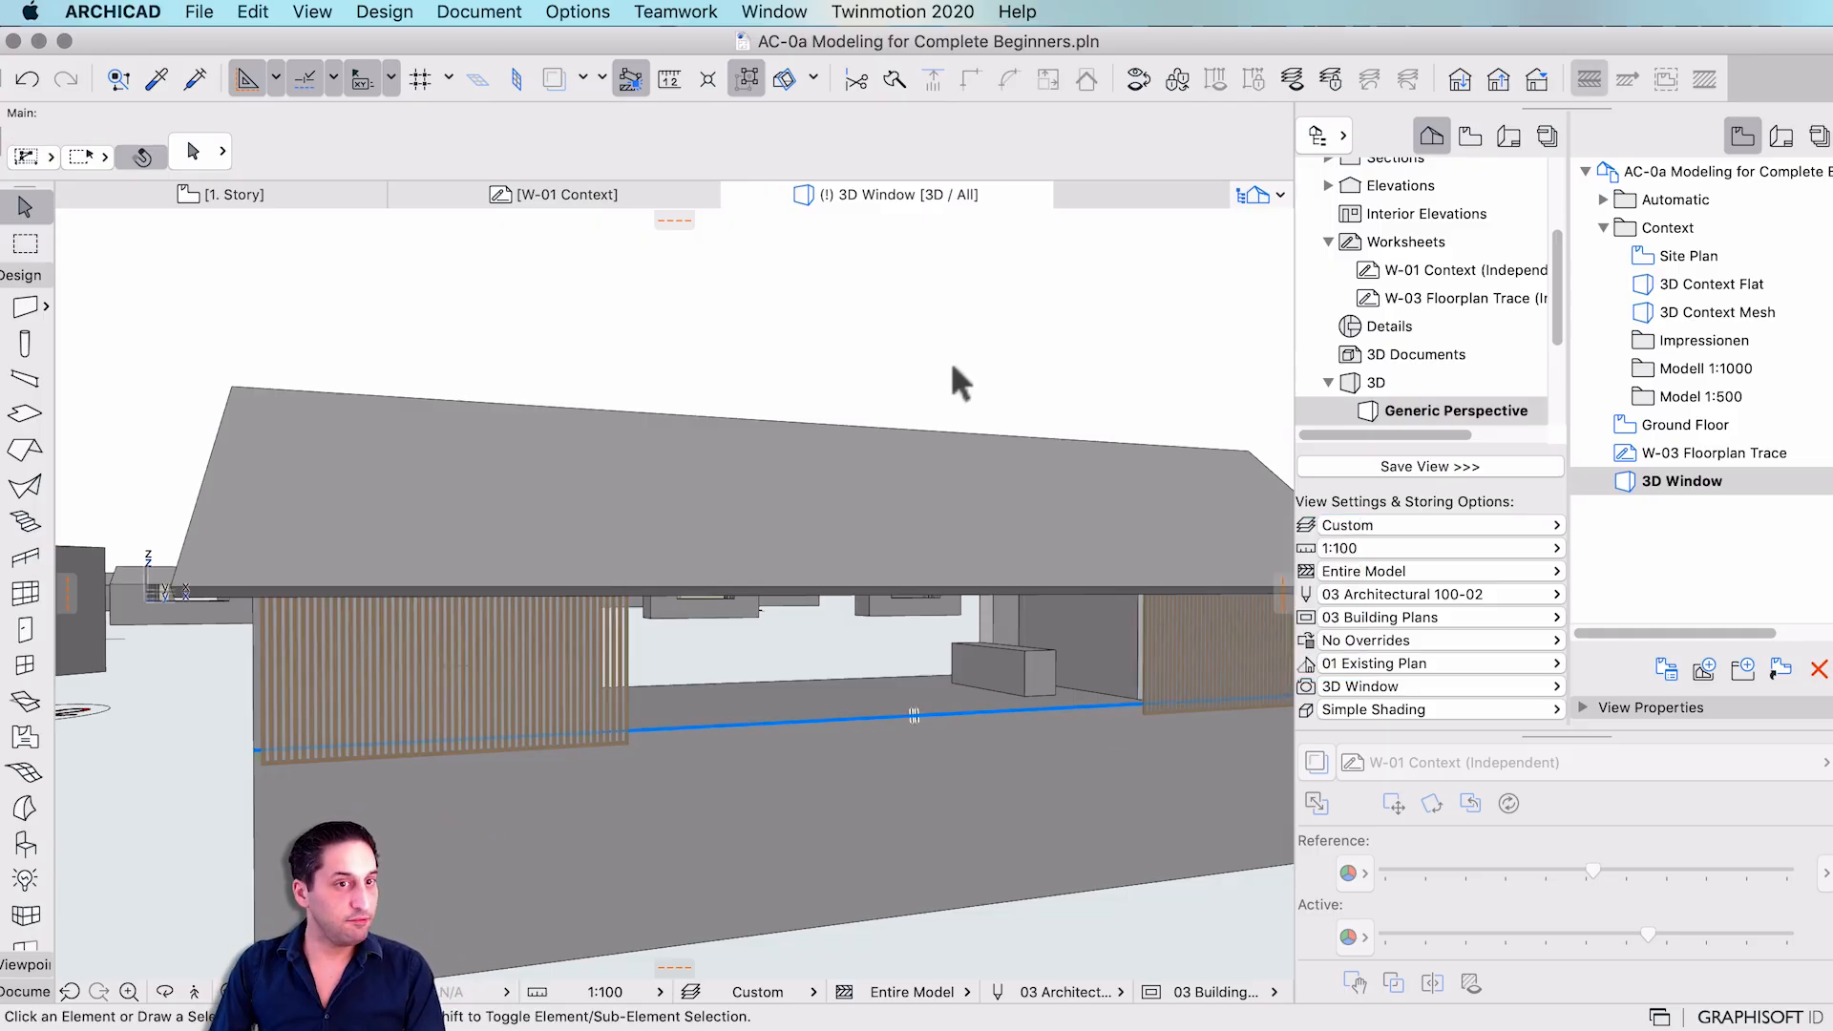
pyautogui.keyDown('shift'); pyautogui.moveTo(489, 576); pyautogui.dragTo(474, 575, button='middle'); pyautogui.keyUp('shift')
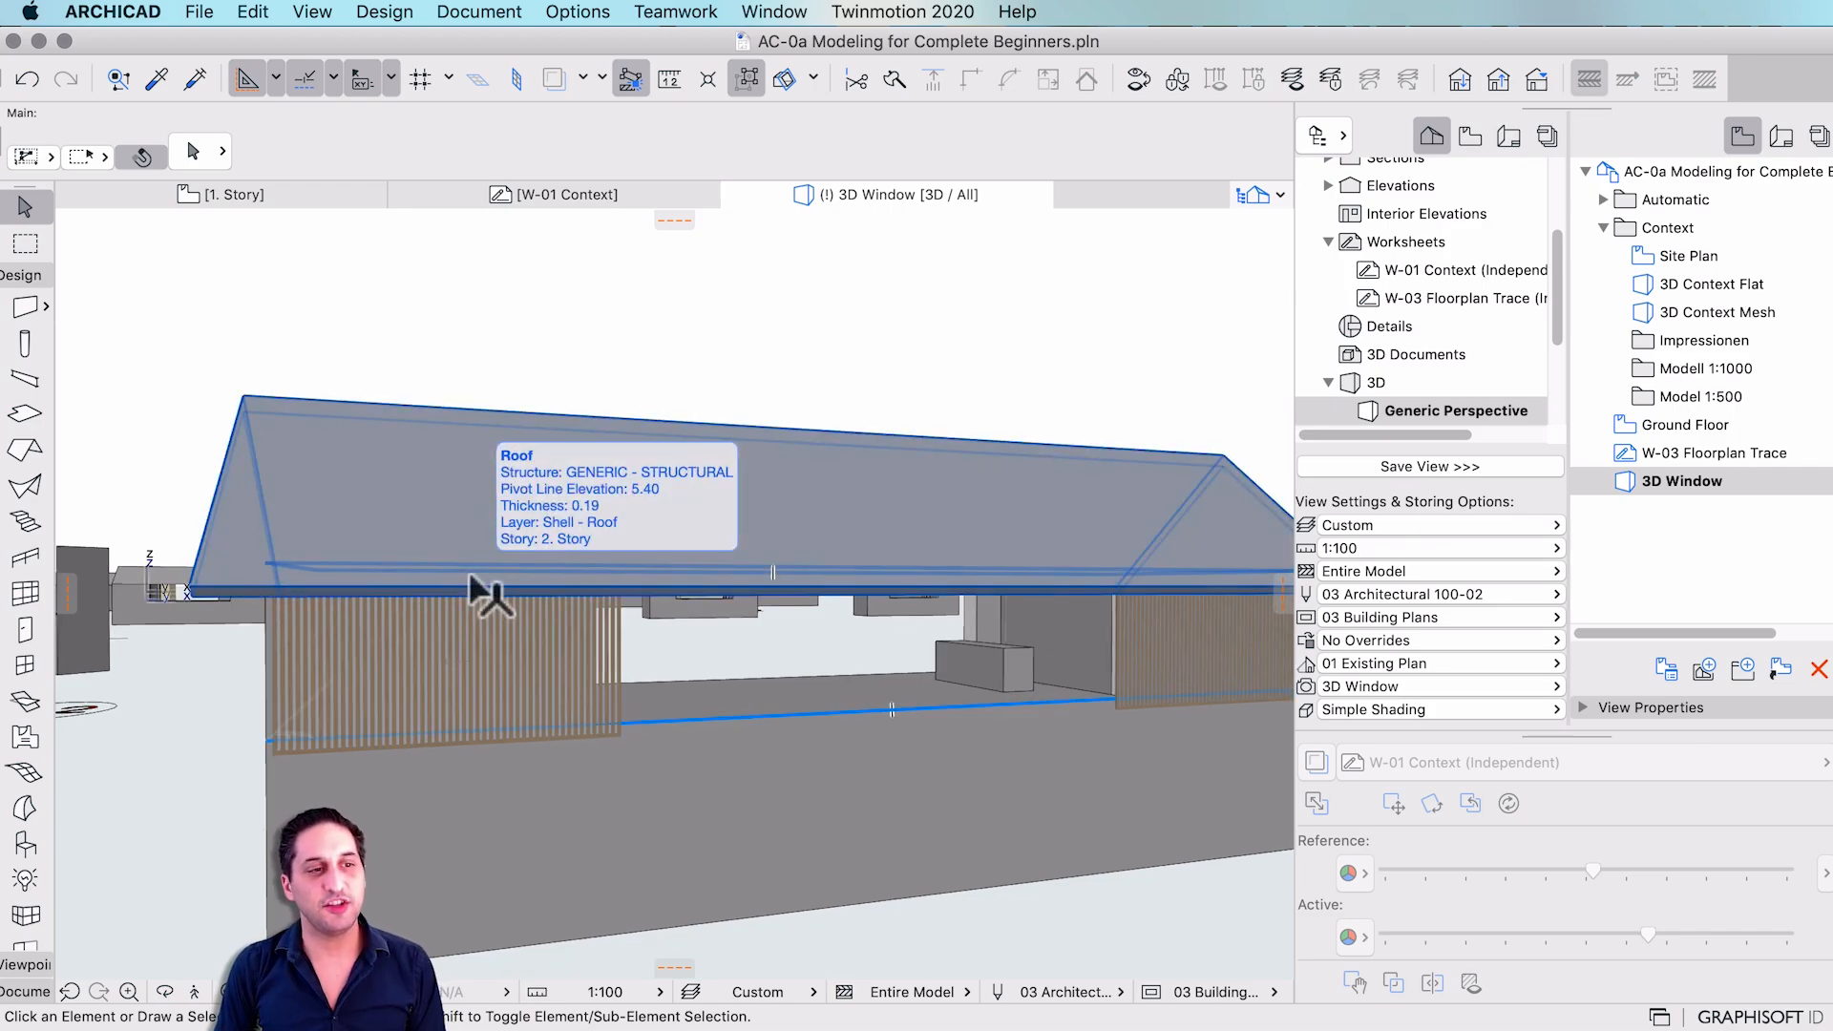
# - Show only variant model 7.3 and the gabled house beside it in the 3D view, leaving nothing selected
pyautogui.scroll(-10, 468, 570)
pyautogui.moveTo(467, 569); pyautogui.dragTo(793, 727, button='middle')
pyautogui.keyDown('shift'); pyautogui.moveTo(945, 802); pyautogui.dragTo(856, 567, button='middle'); pyautogui.keyUp('shift')
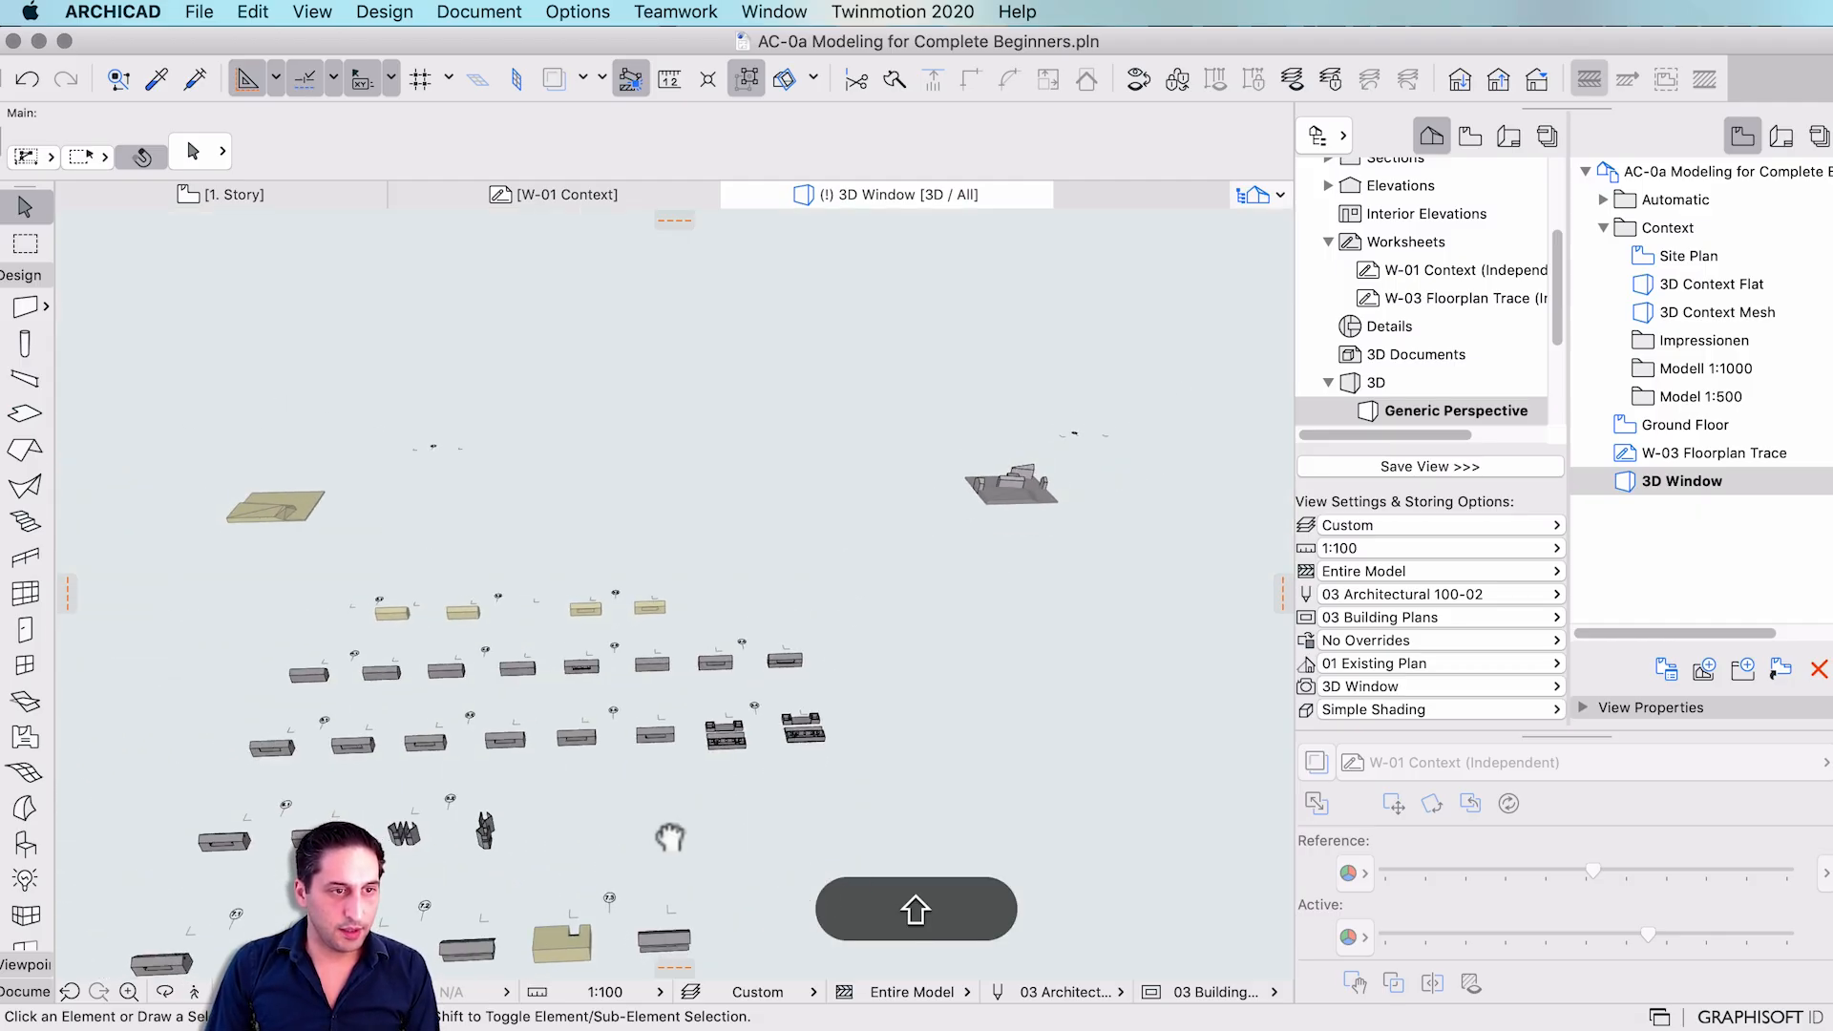
pyautogui.keyDown('shift'); pyautogui.moveTo(803, 729); pyautogui.dragTo(597, 821, button='middle'); pyautogui.keyUp('shift')
pyautogui.moveTo(565, 741); pyautogui.dragTo(764, 868)
pyautogui.press('F4')
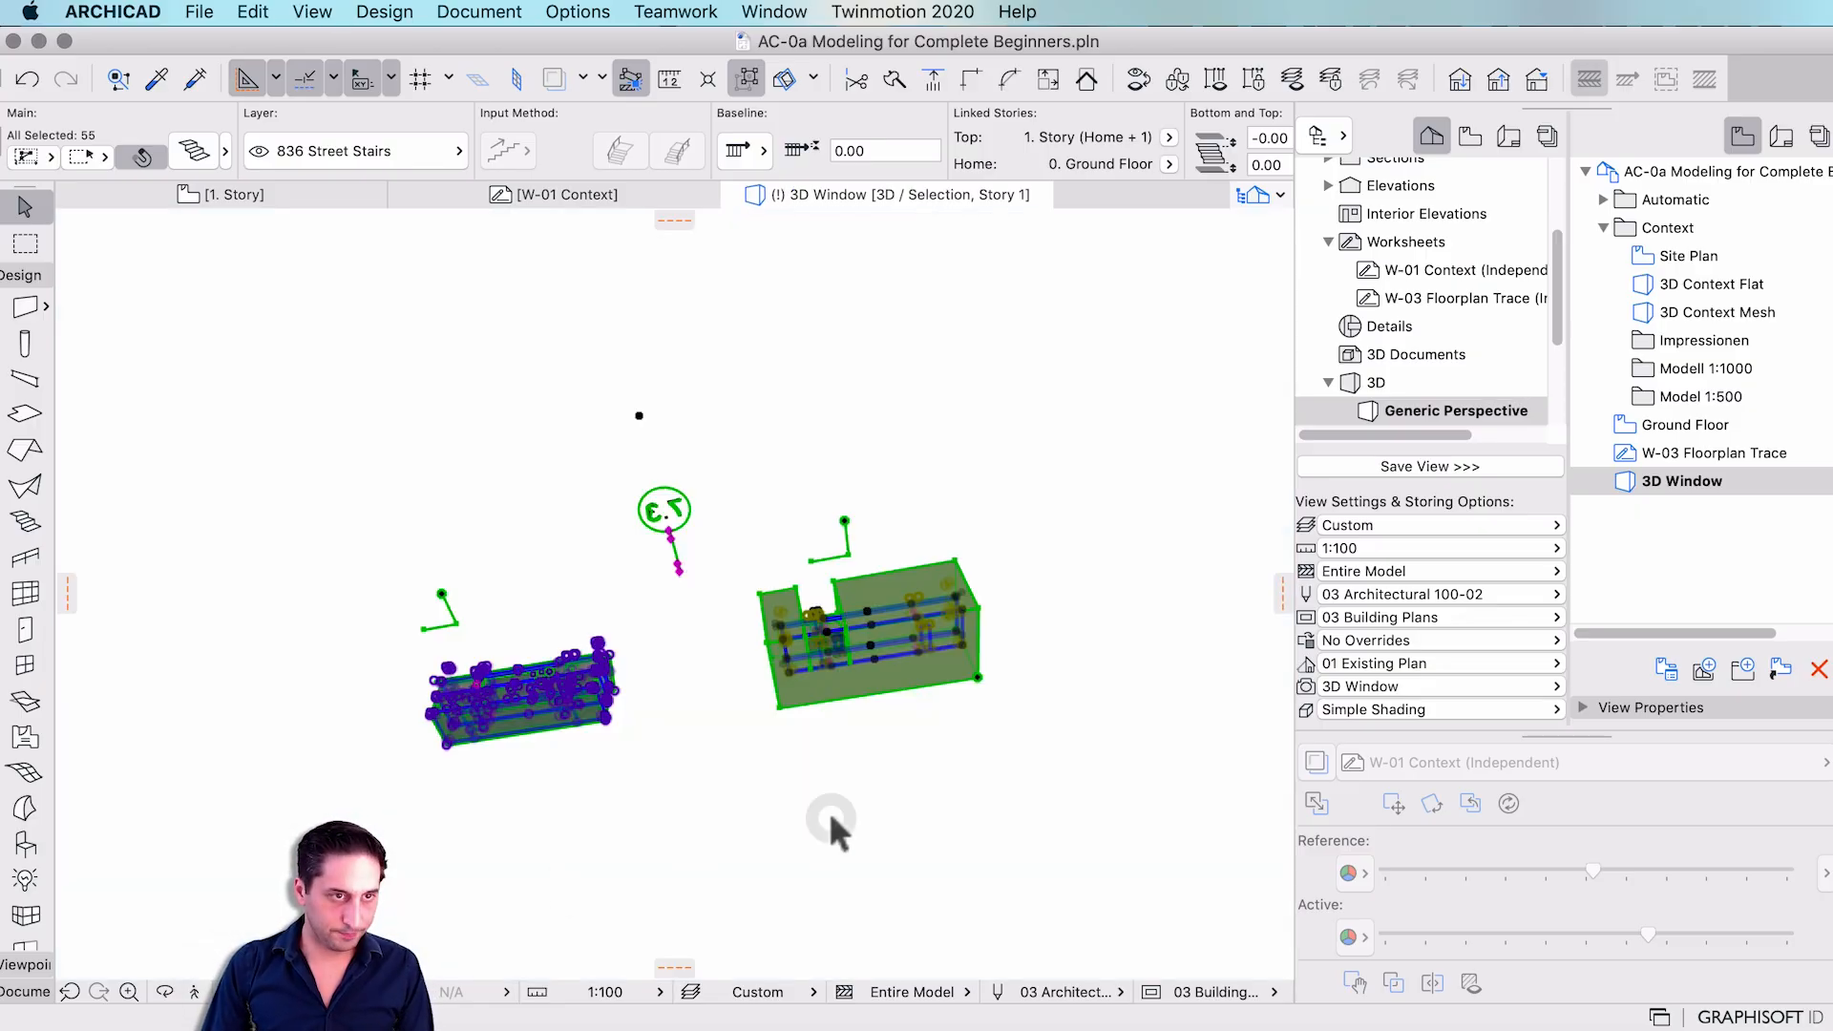
pyautogui.click(830, 818)
# - Delete the ground-floor elements of the freestanding gabled house near model 7.3, plus a leftover element beside its opening
pyautogui.keyDown('shift'); pyautogui.moveTo(831, 818); pyautogui.dragTo(731, 690, button='middle'); pyautogui.keyUp('shift')
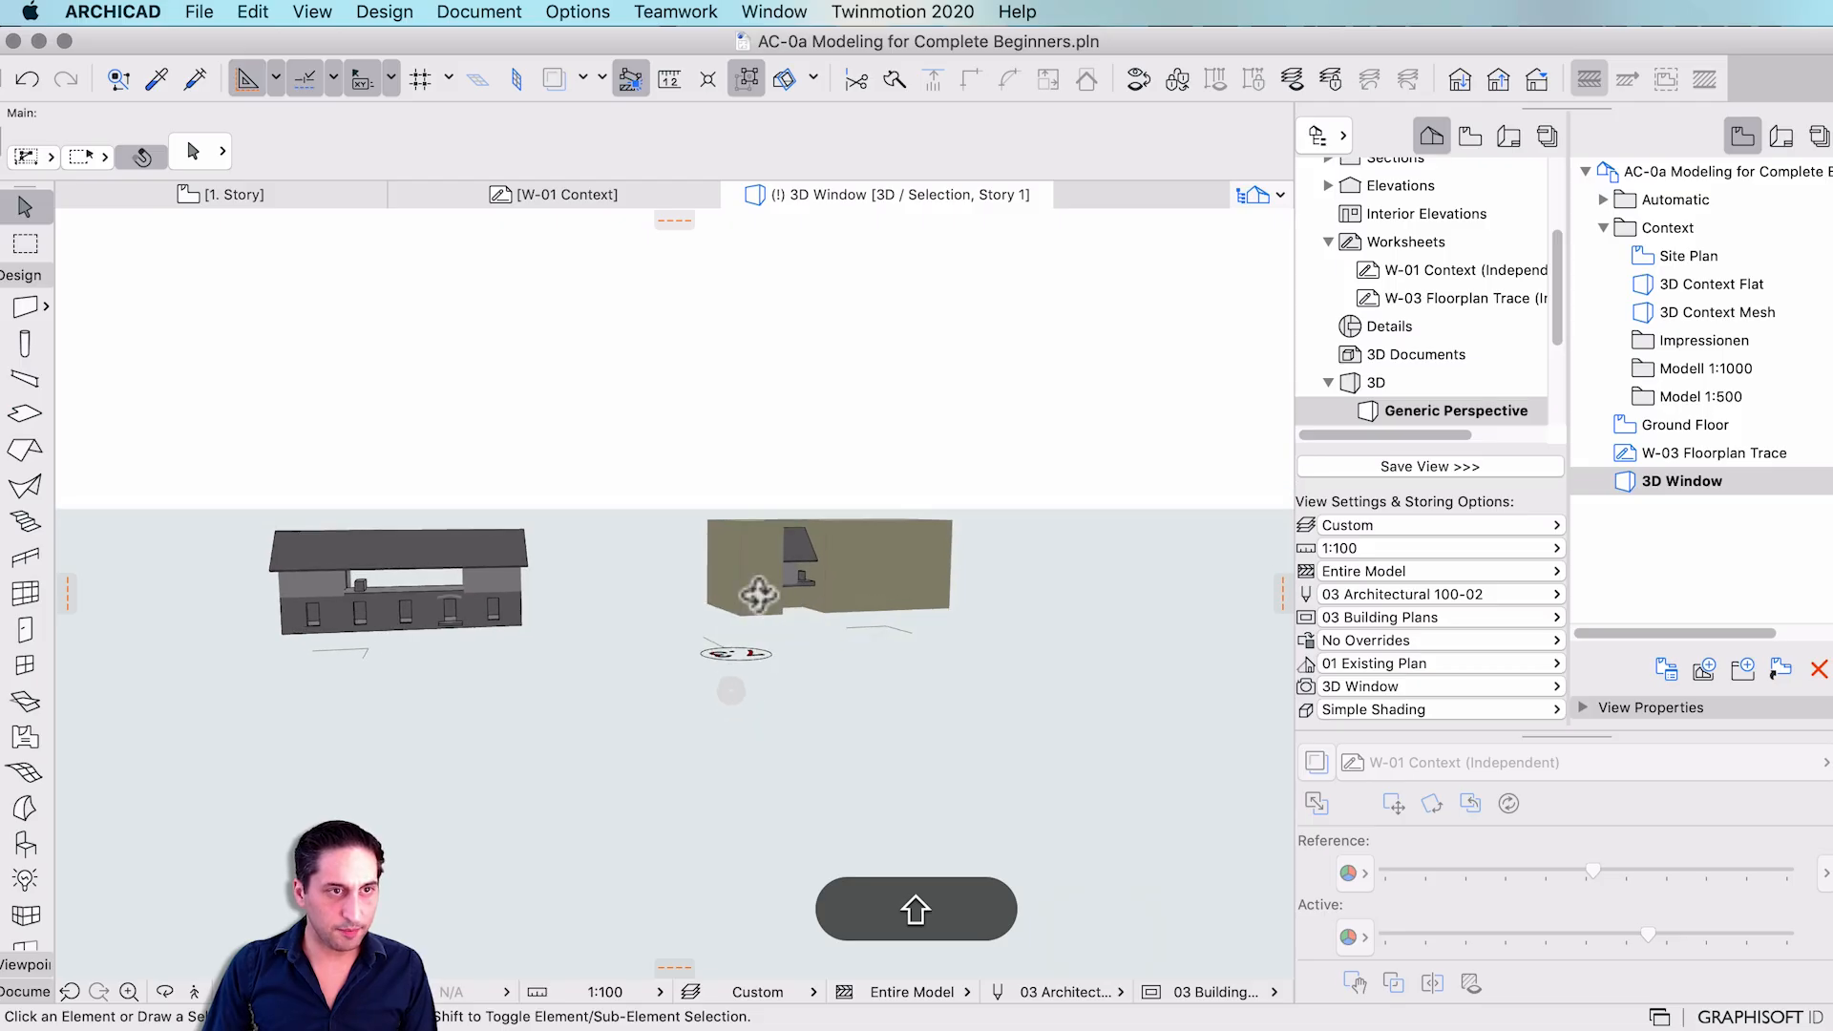
pyautogui.keyDown('shift'); pyautogui.moveTo(759, 595); pyautogui.dragTo(679, 598, button='middle'); pyautogui.keyUp('shift')
pyautogui.click(718, 644)
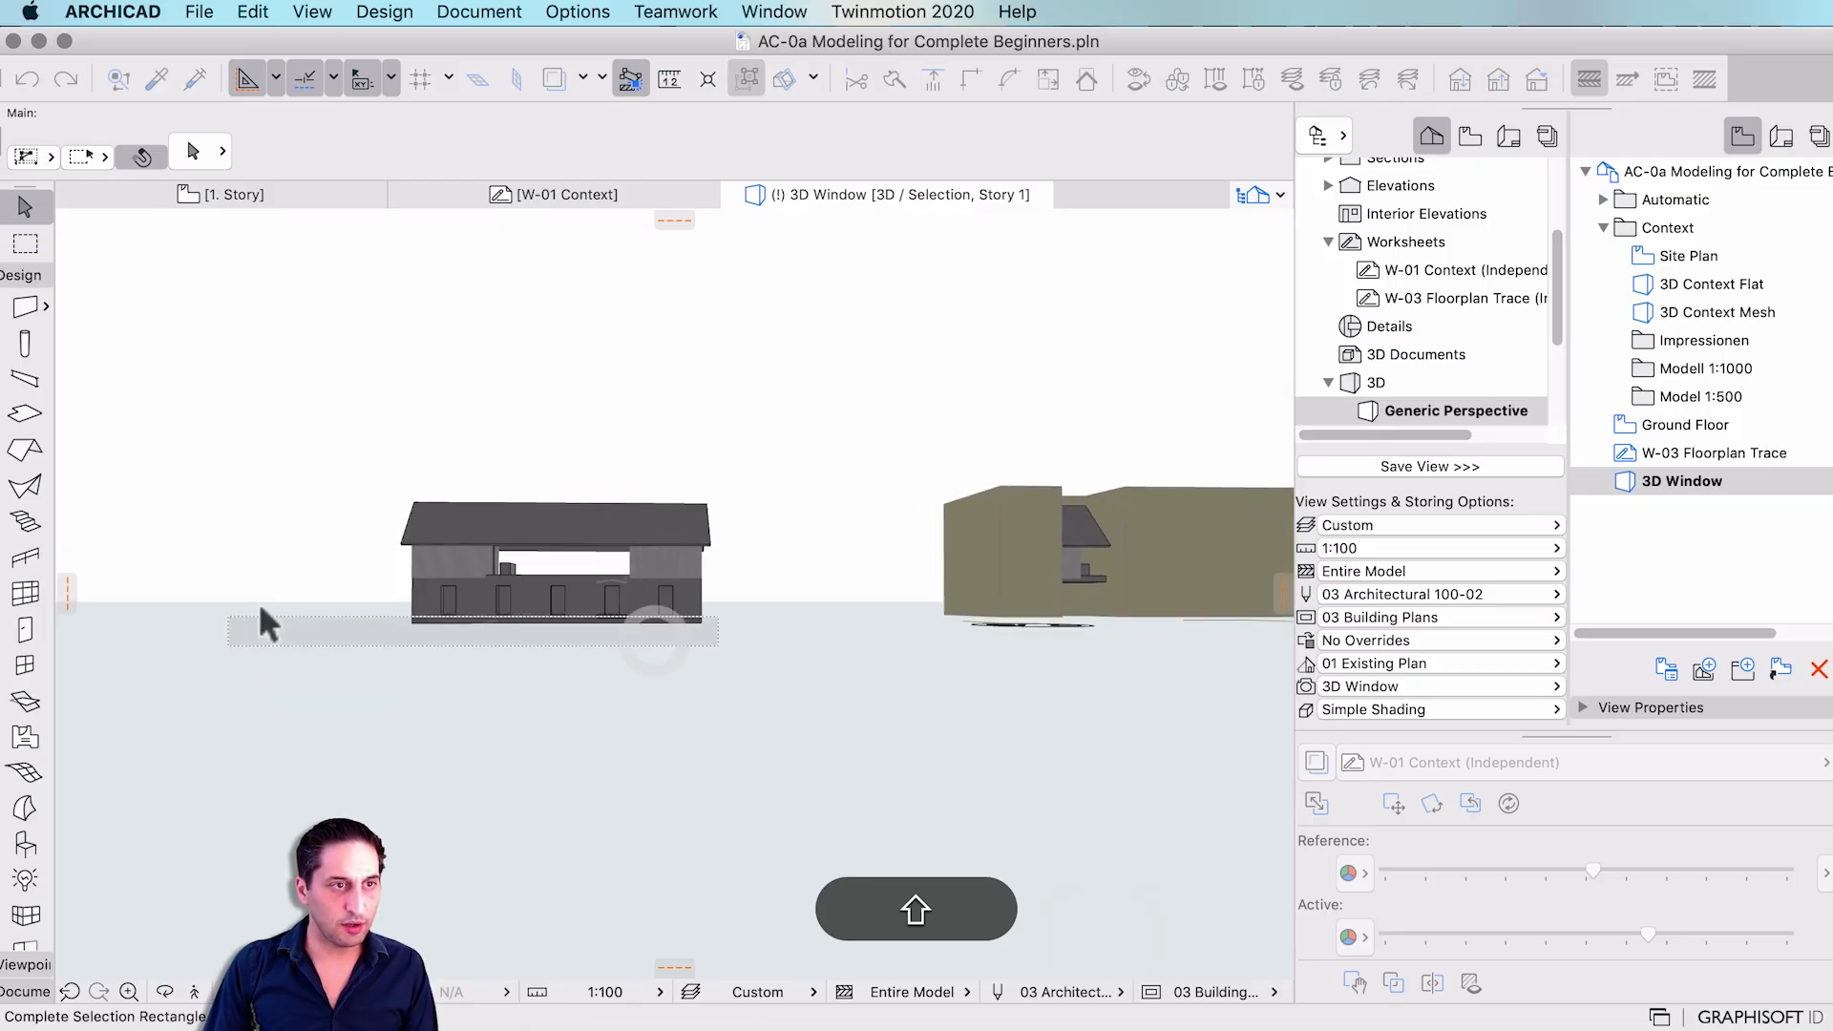
pyautogui.click(296, 587)
pyautogui.press('BackSpace')
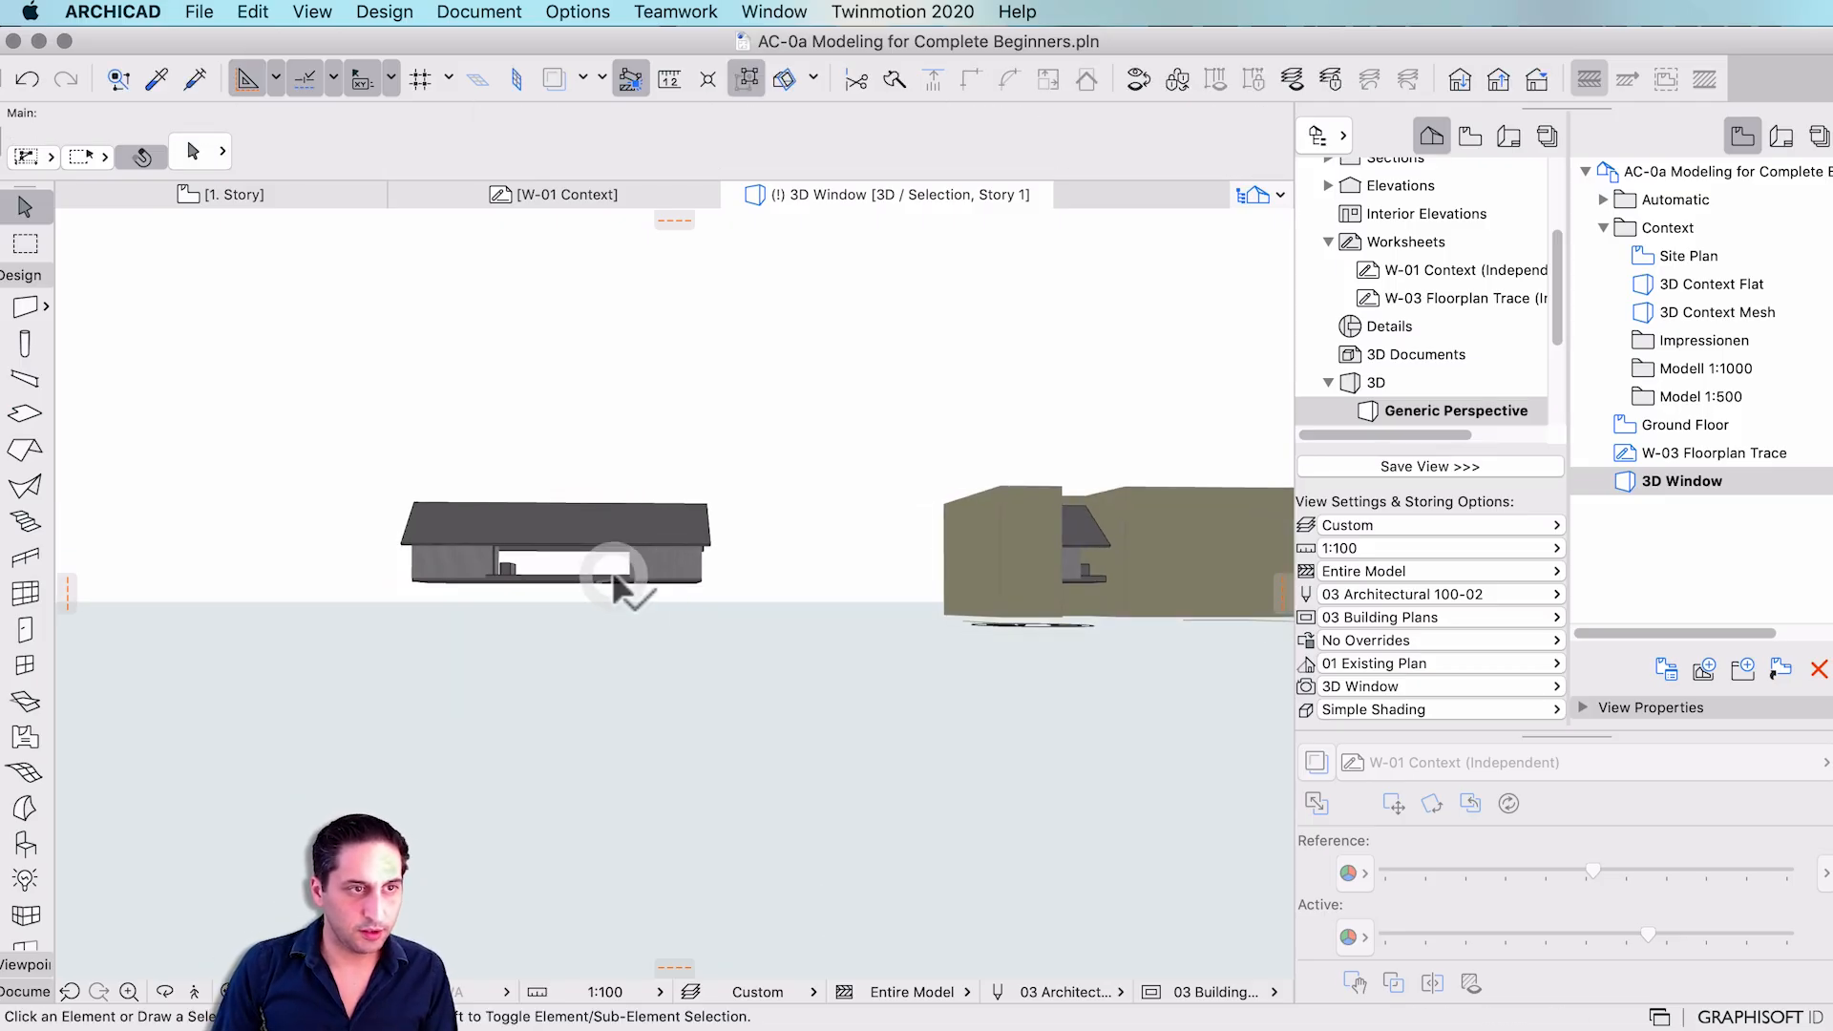
pyautogui.click(612, 579)
pyautogui.press('BackSpace')
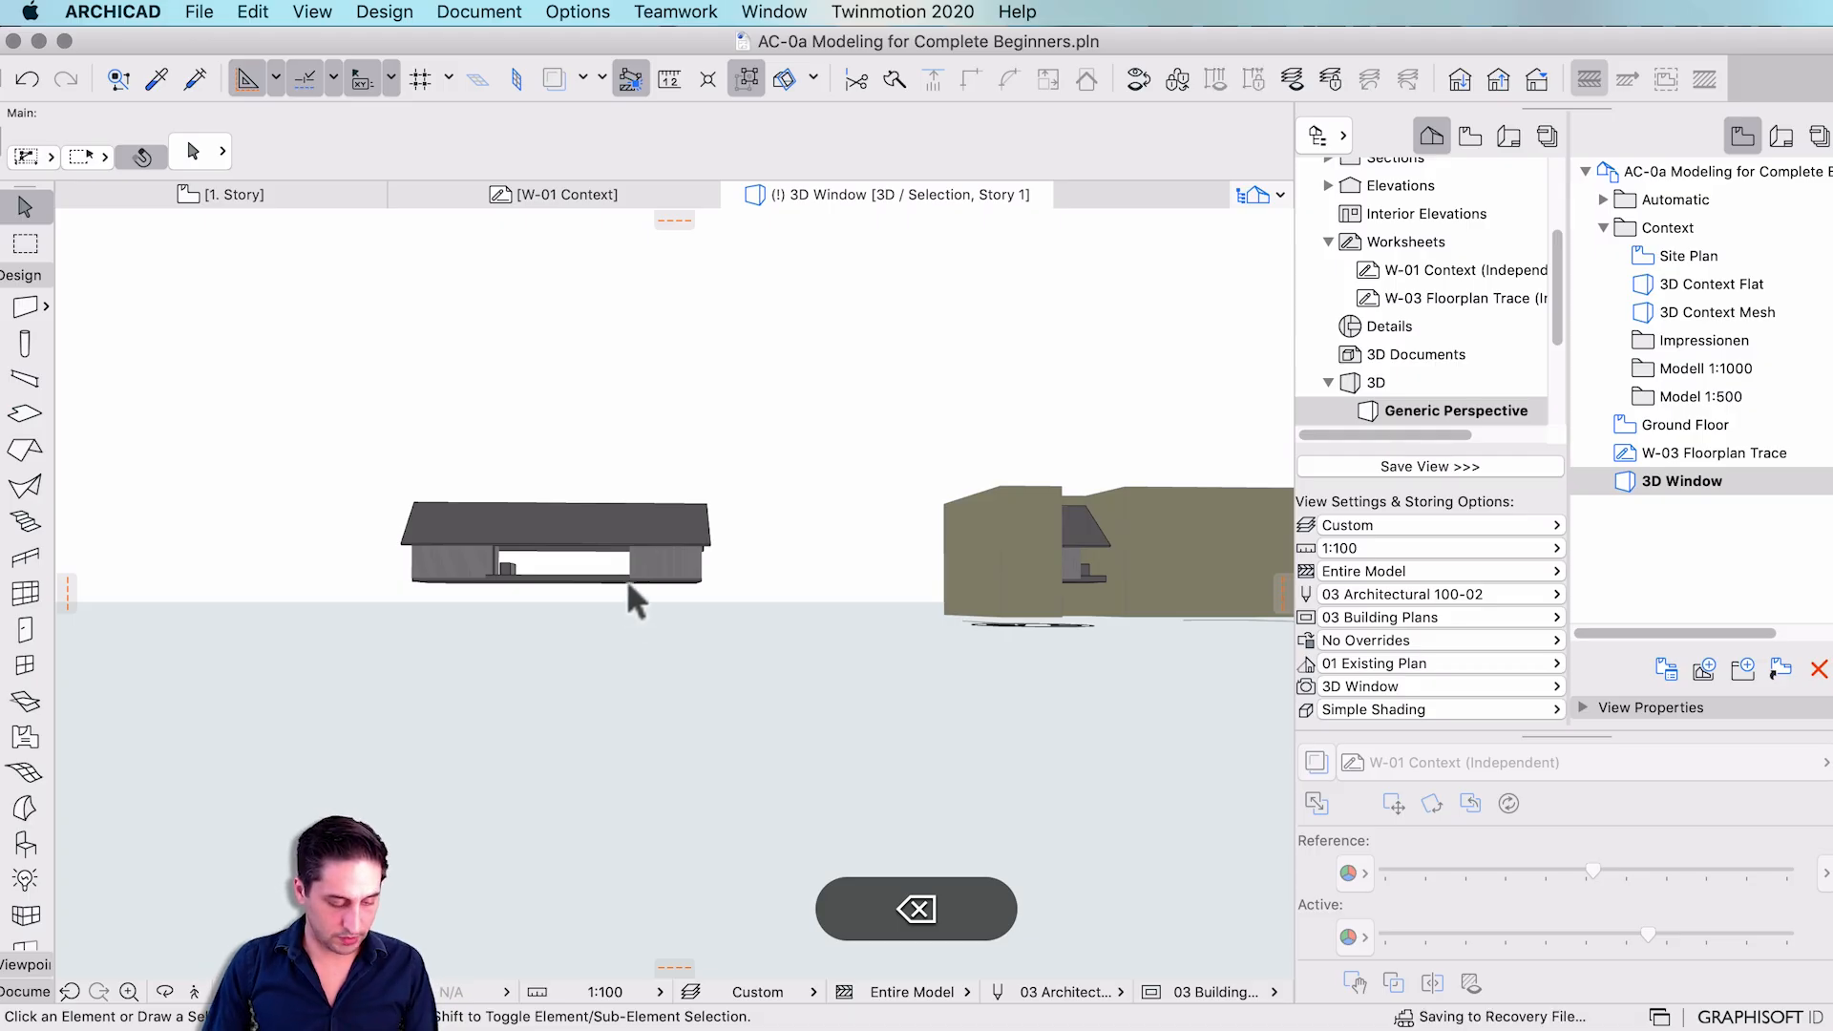
# - Draw a box morph that encloses the whole gabled house, rising above its roof
pyautogui.keyDown('shift'); pyautogui.moveTo(626, 578); pyautogui.dragTo(1011, 552, button='middle'); pyautogui.keyUp('shift')
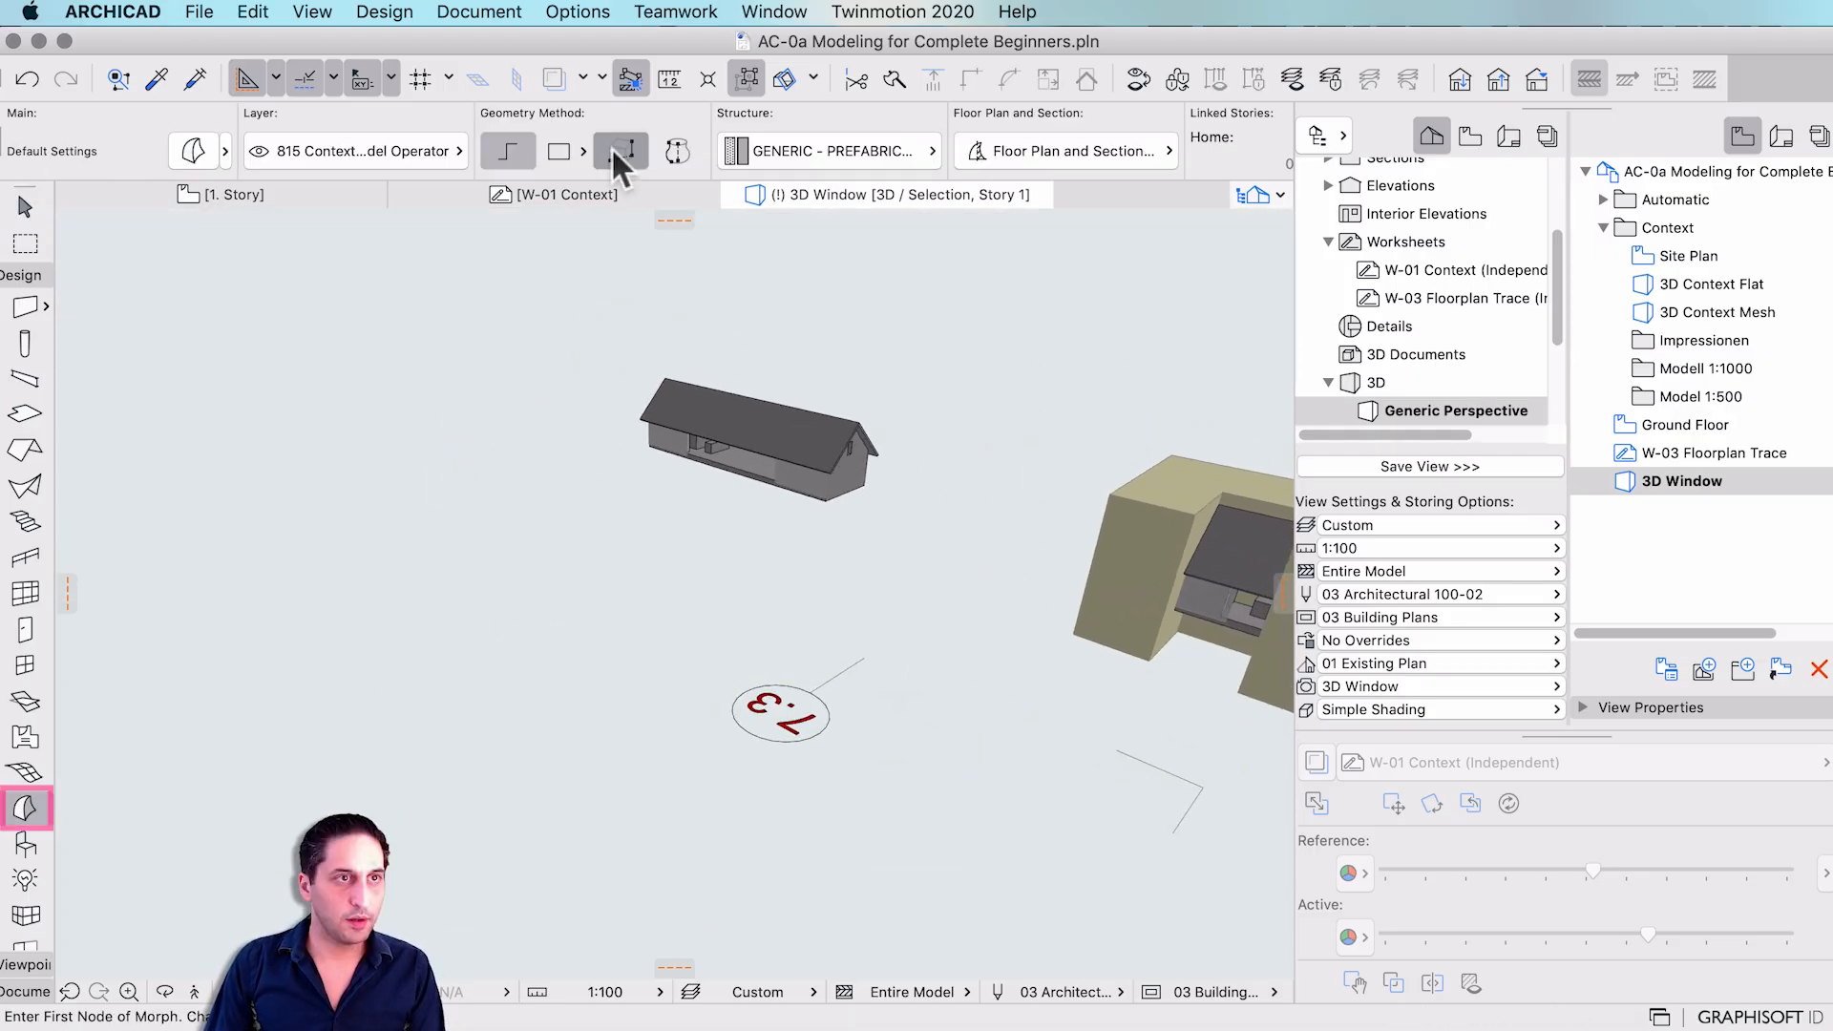
pyautogui.click(619, 156)
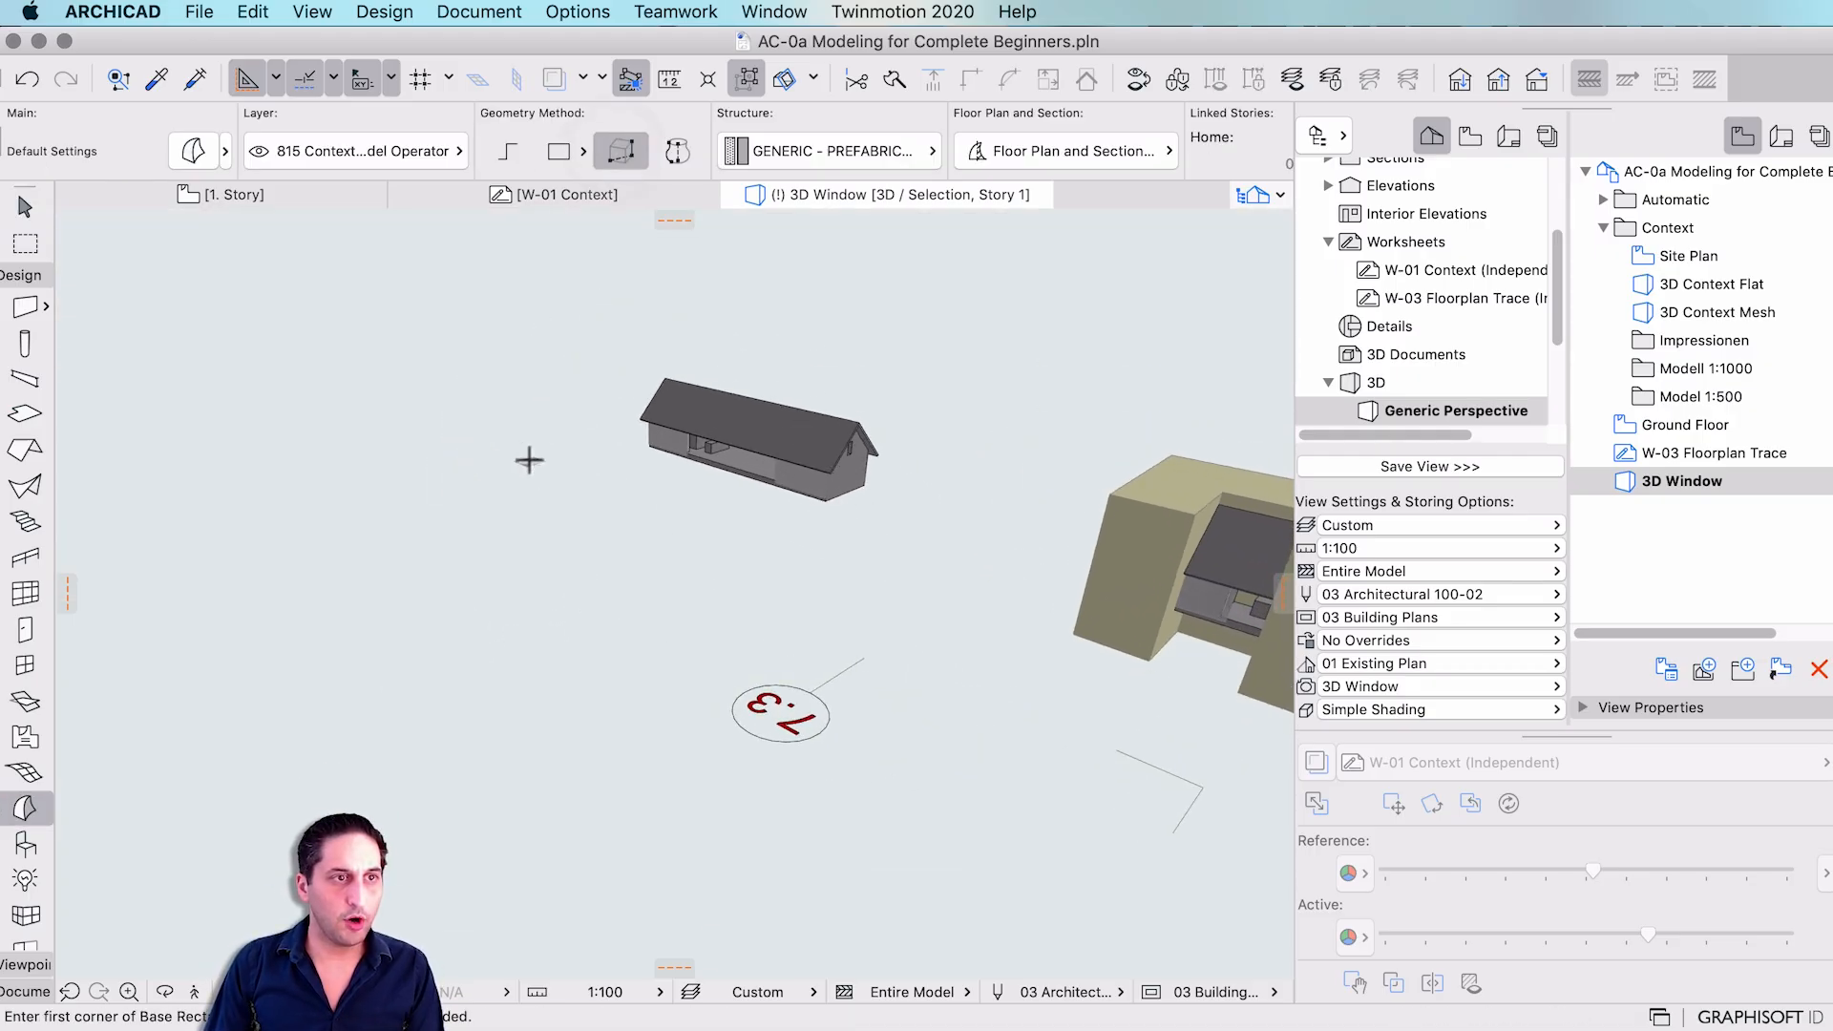
pyautogui.click(1028, 486)
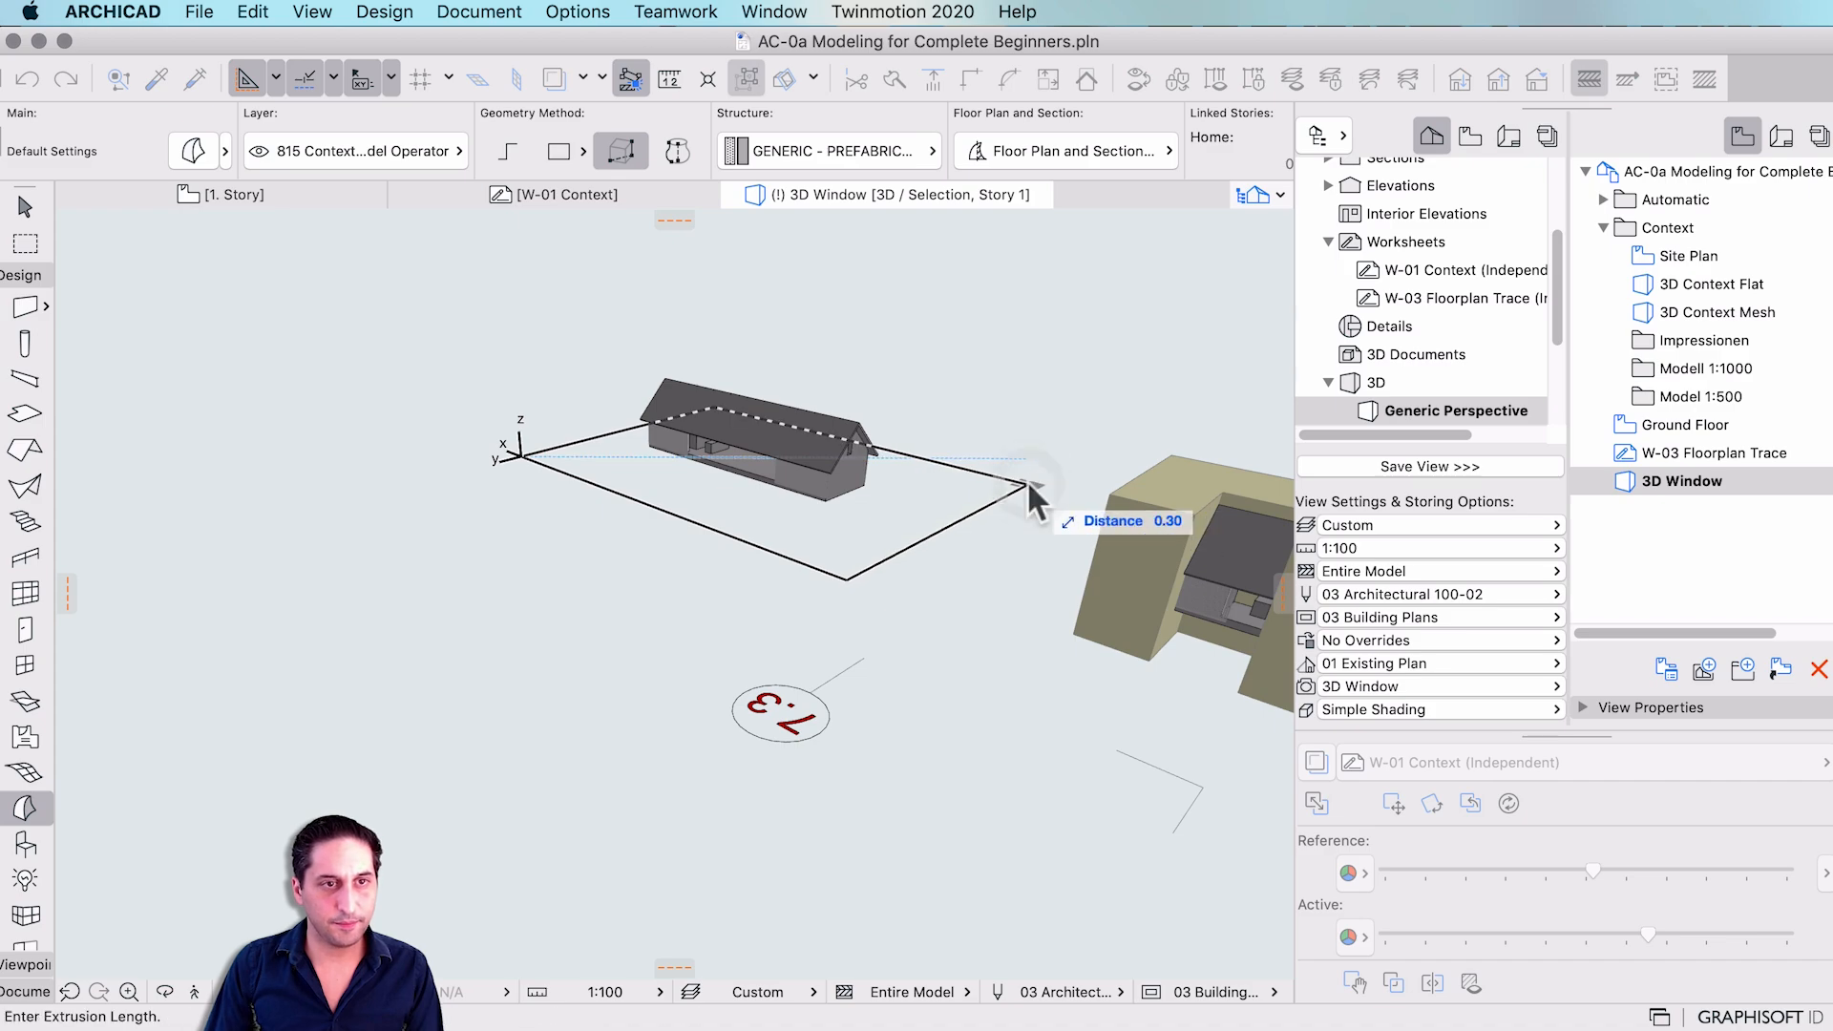
pyautogui.click(1023, 363)
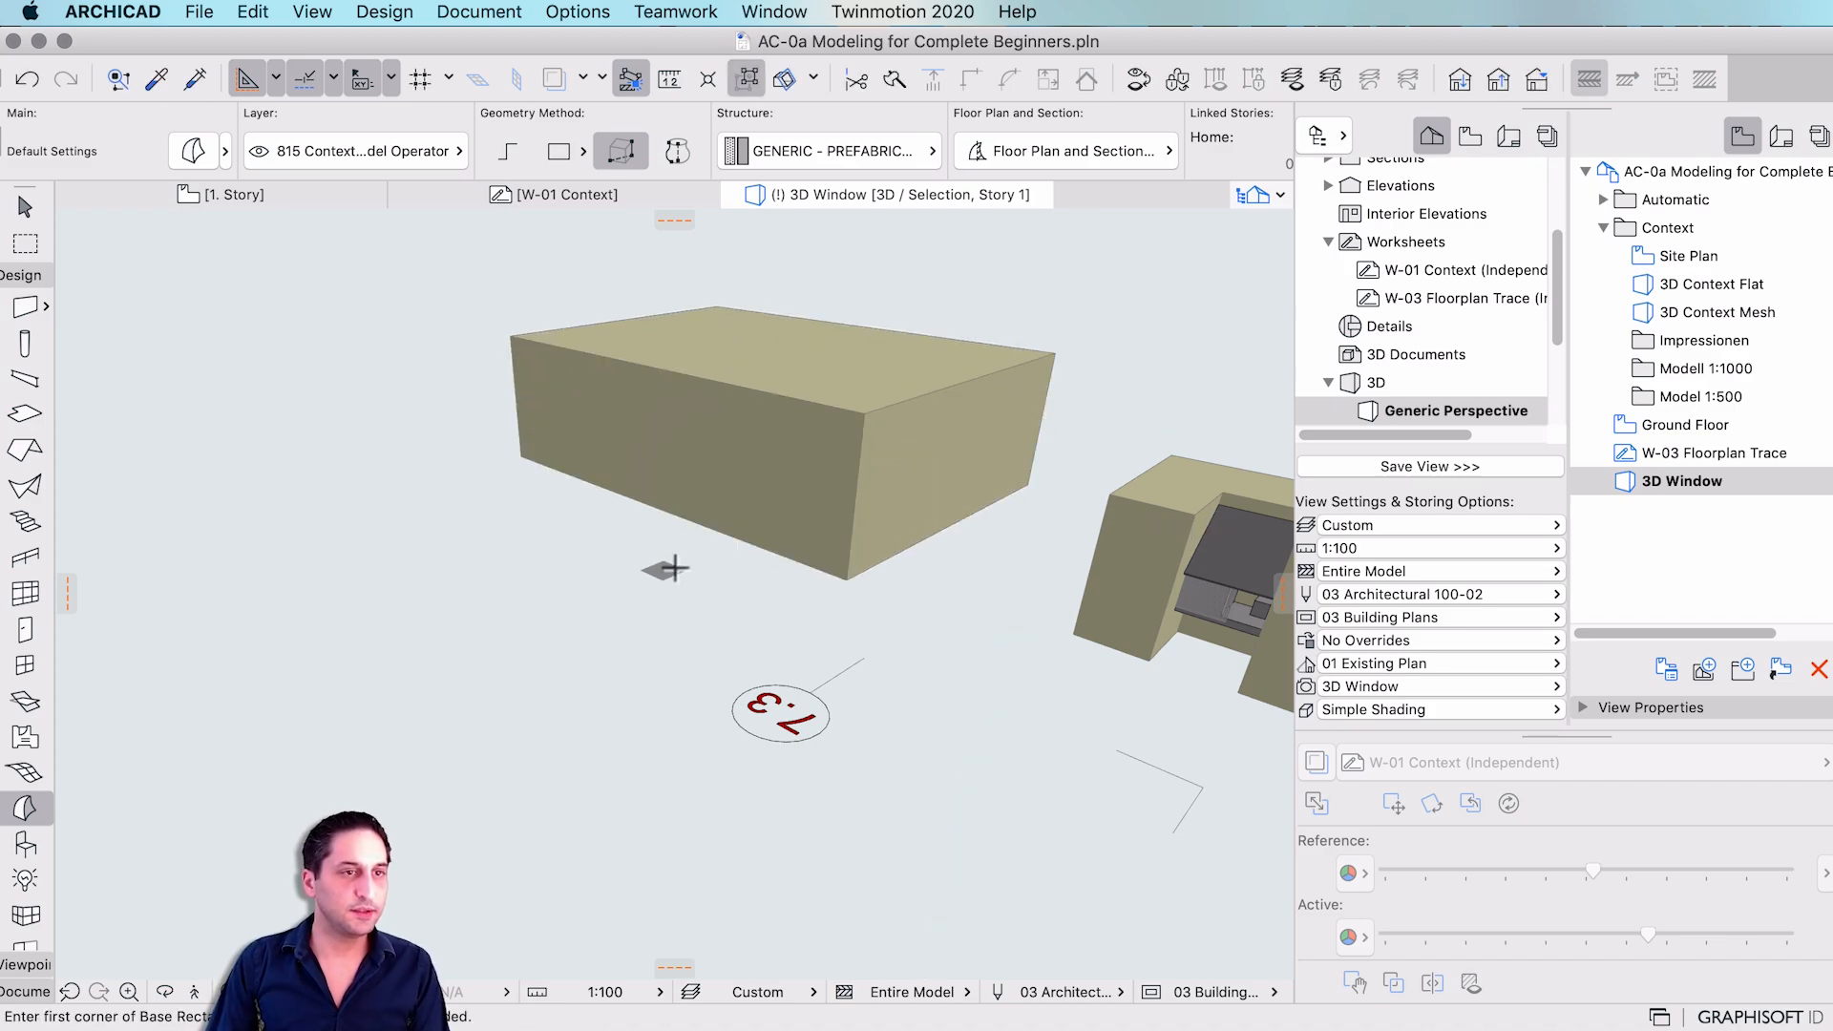
pyautogui.click(764, 391)
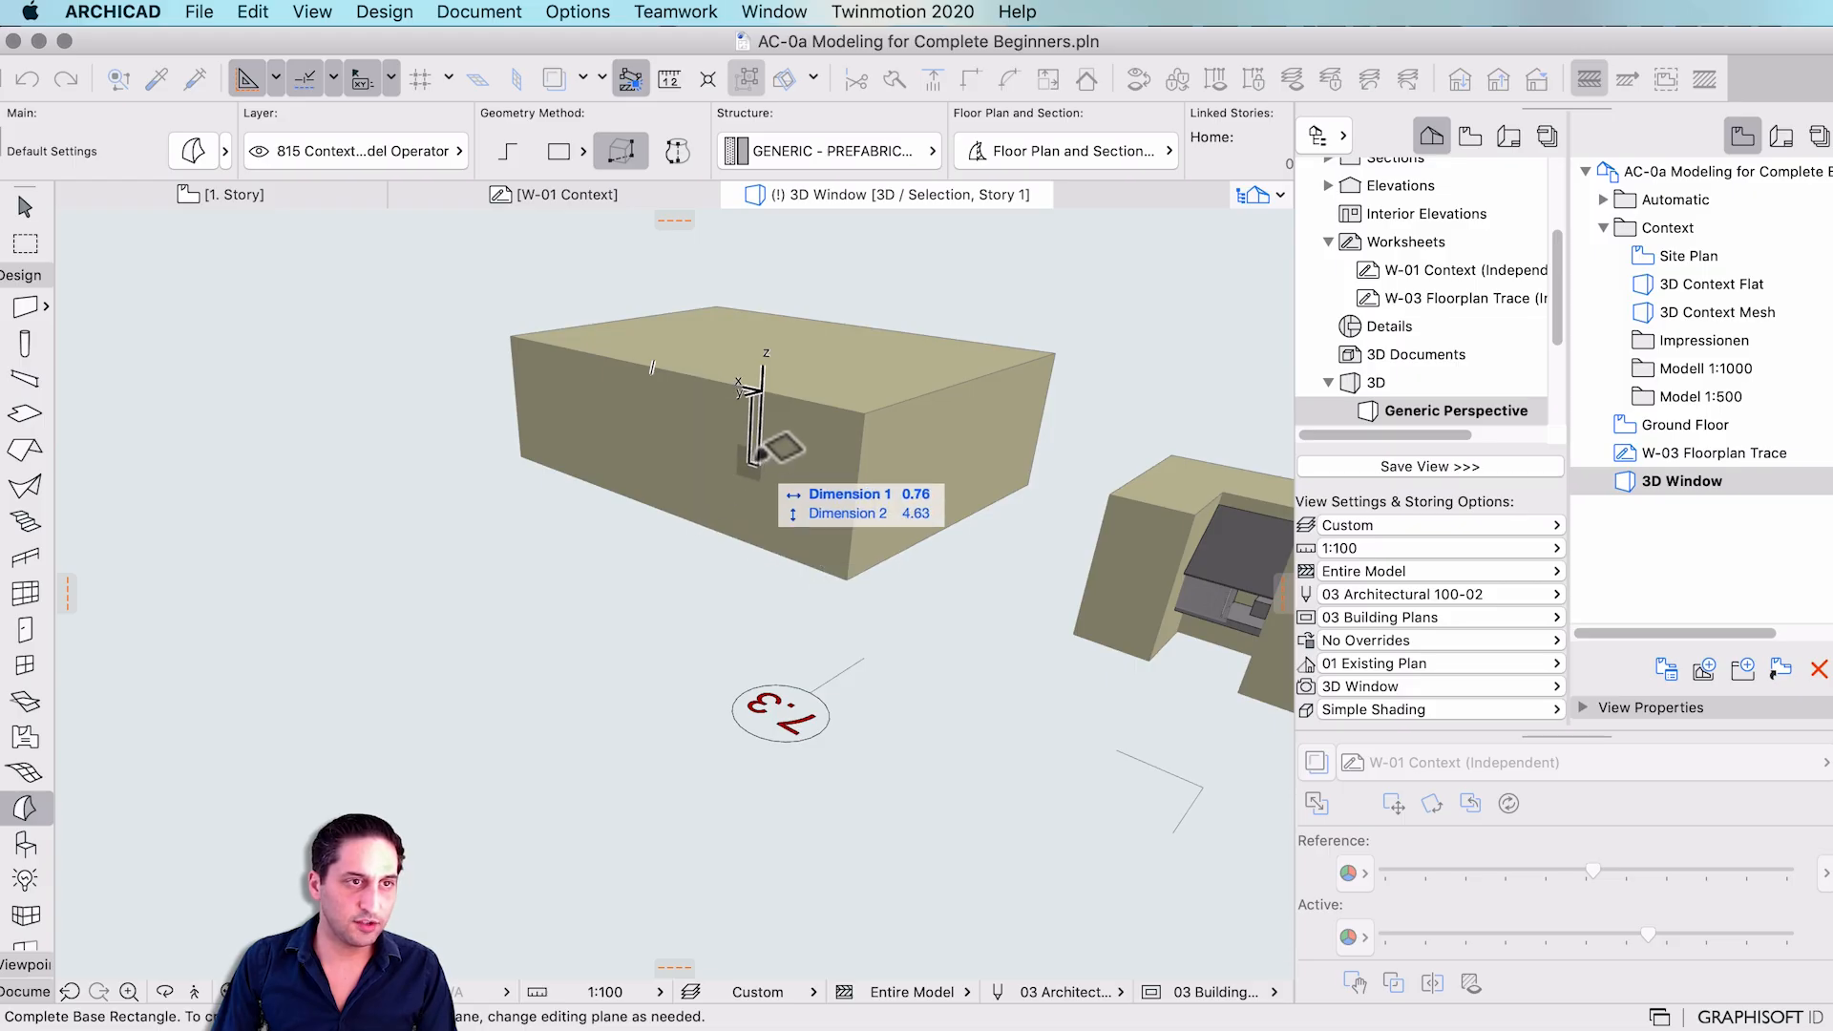
pyautogui.press('Escape')
pyautogui.press('Escape')
# - Cut a full-height rectangular notch about 7.1 m wide into the long side of the box morph
pyautogui.click(778, 389)
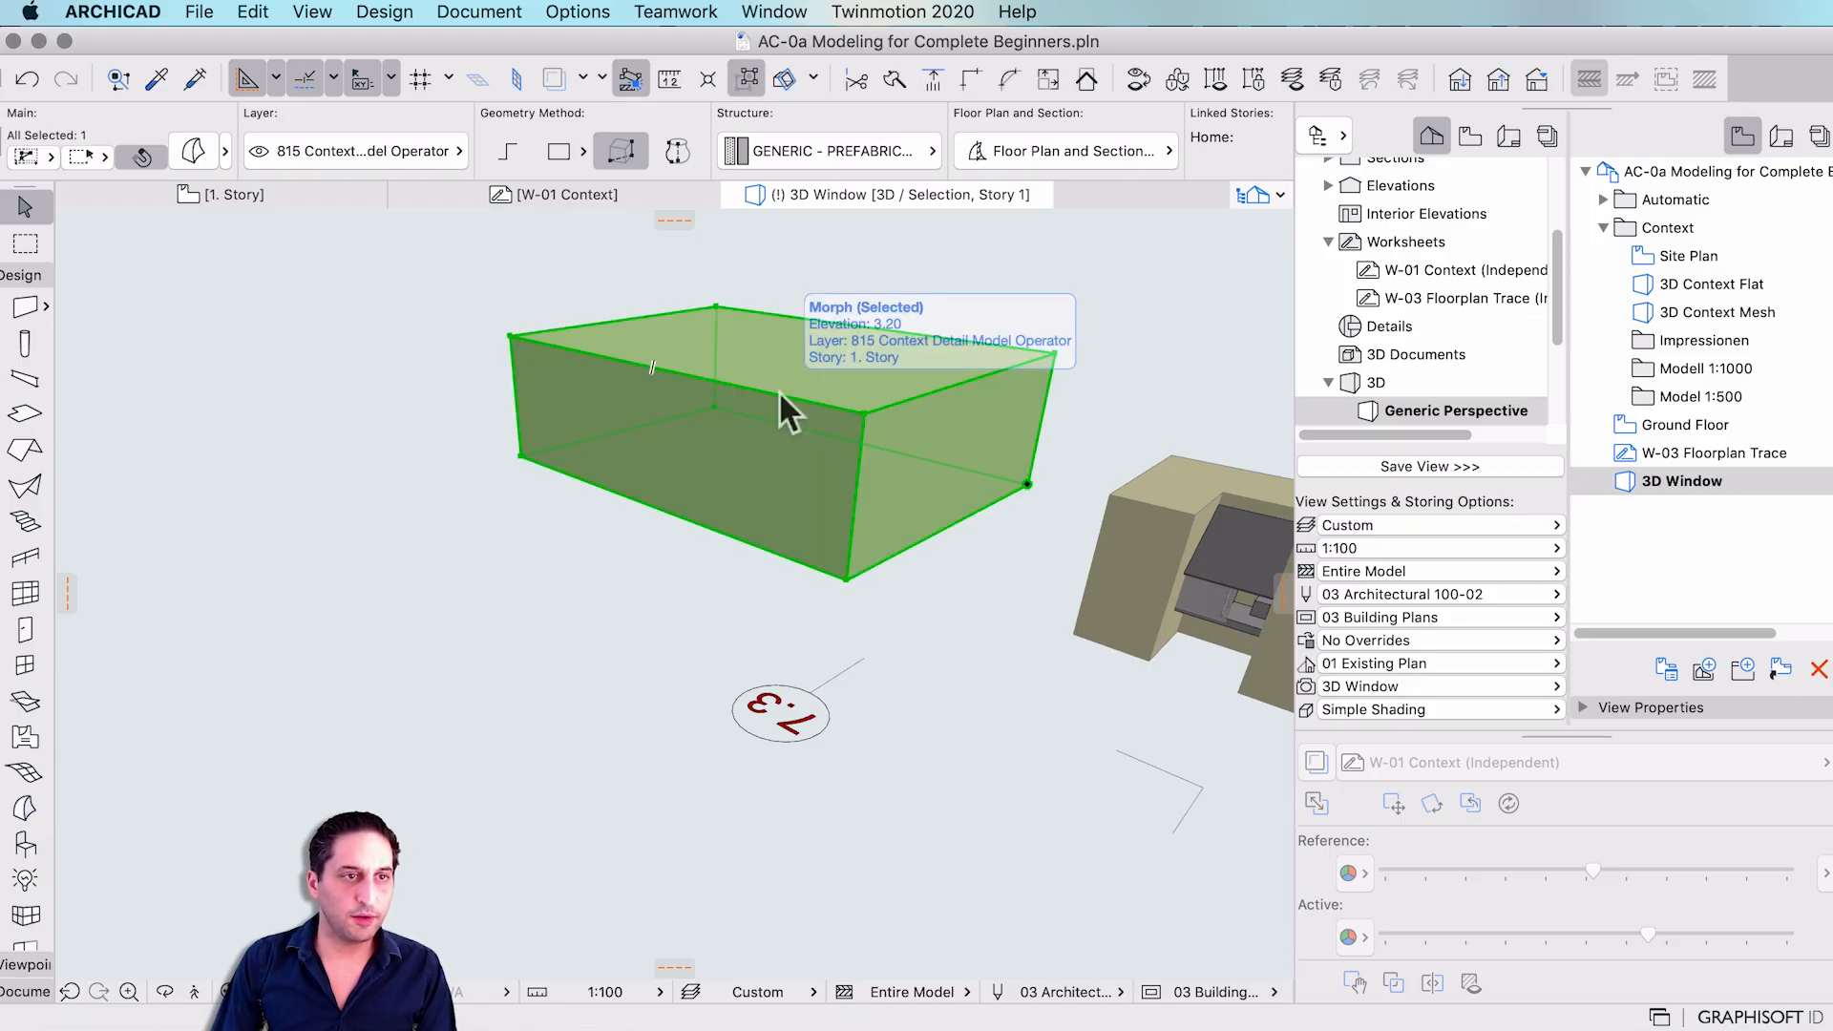
pyautogui.click(777, 389)
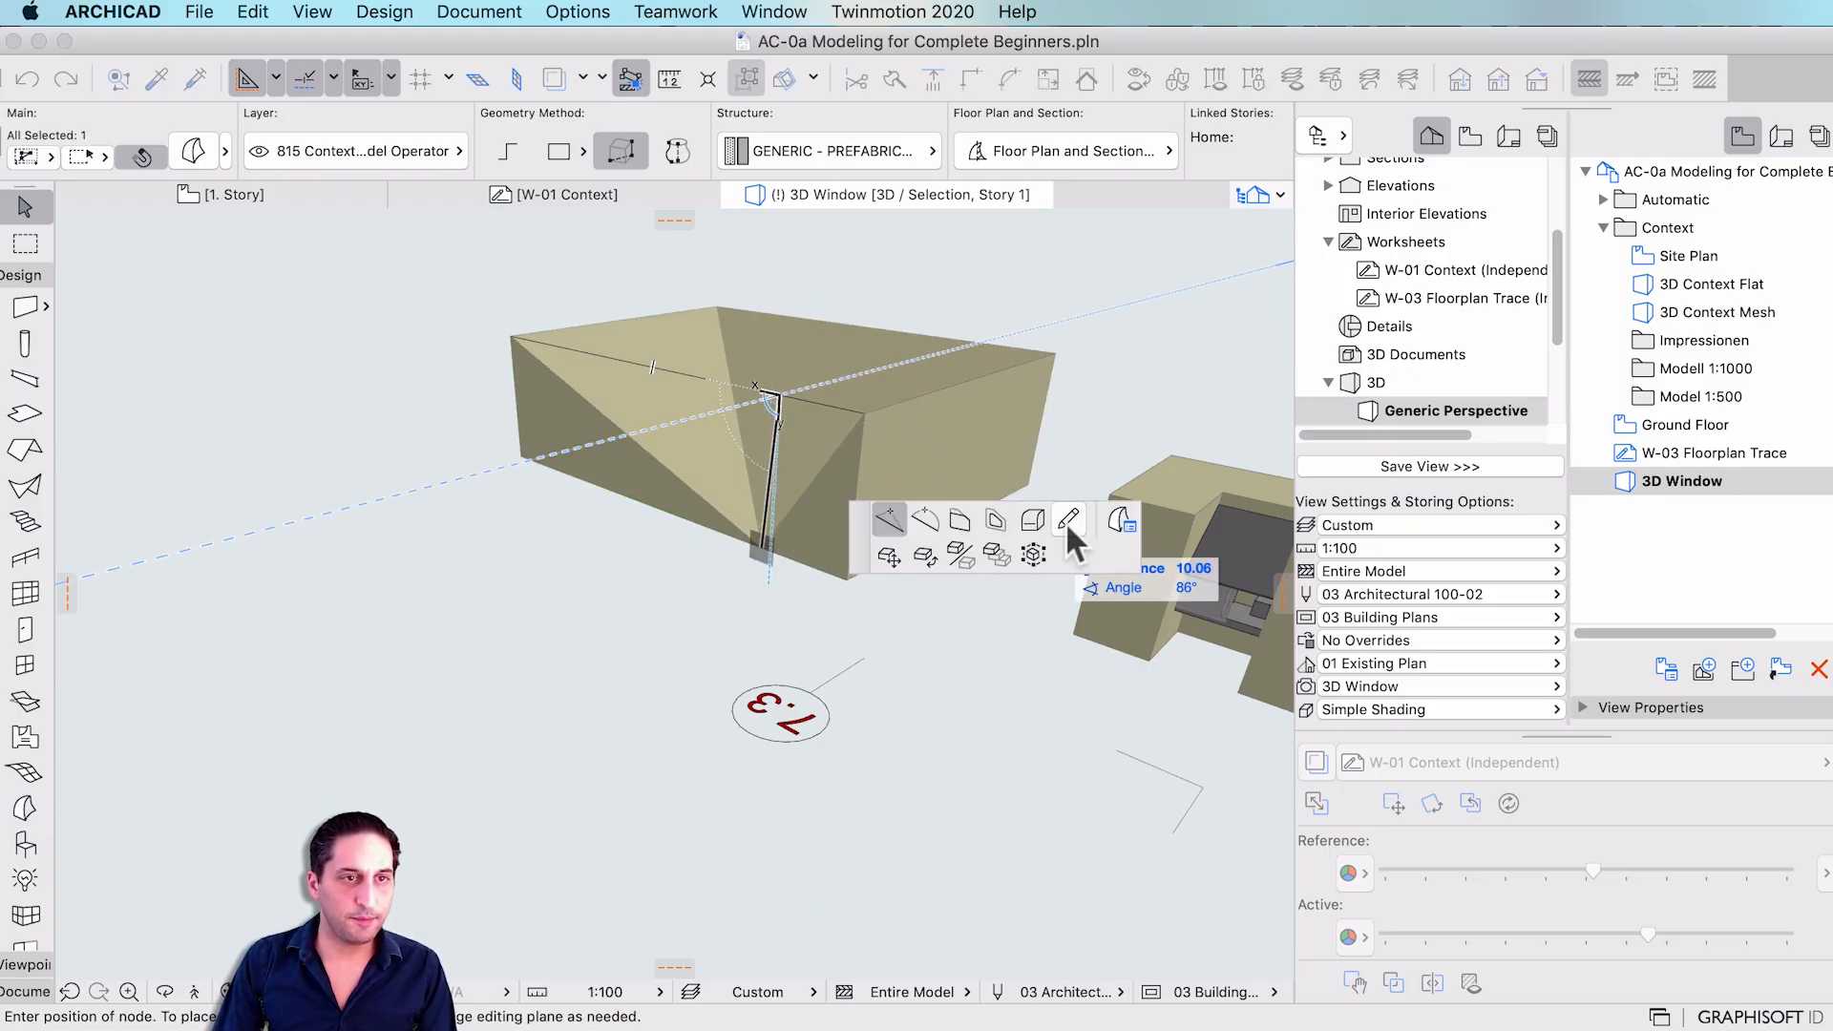
pyautogui.click(1067, 519)
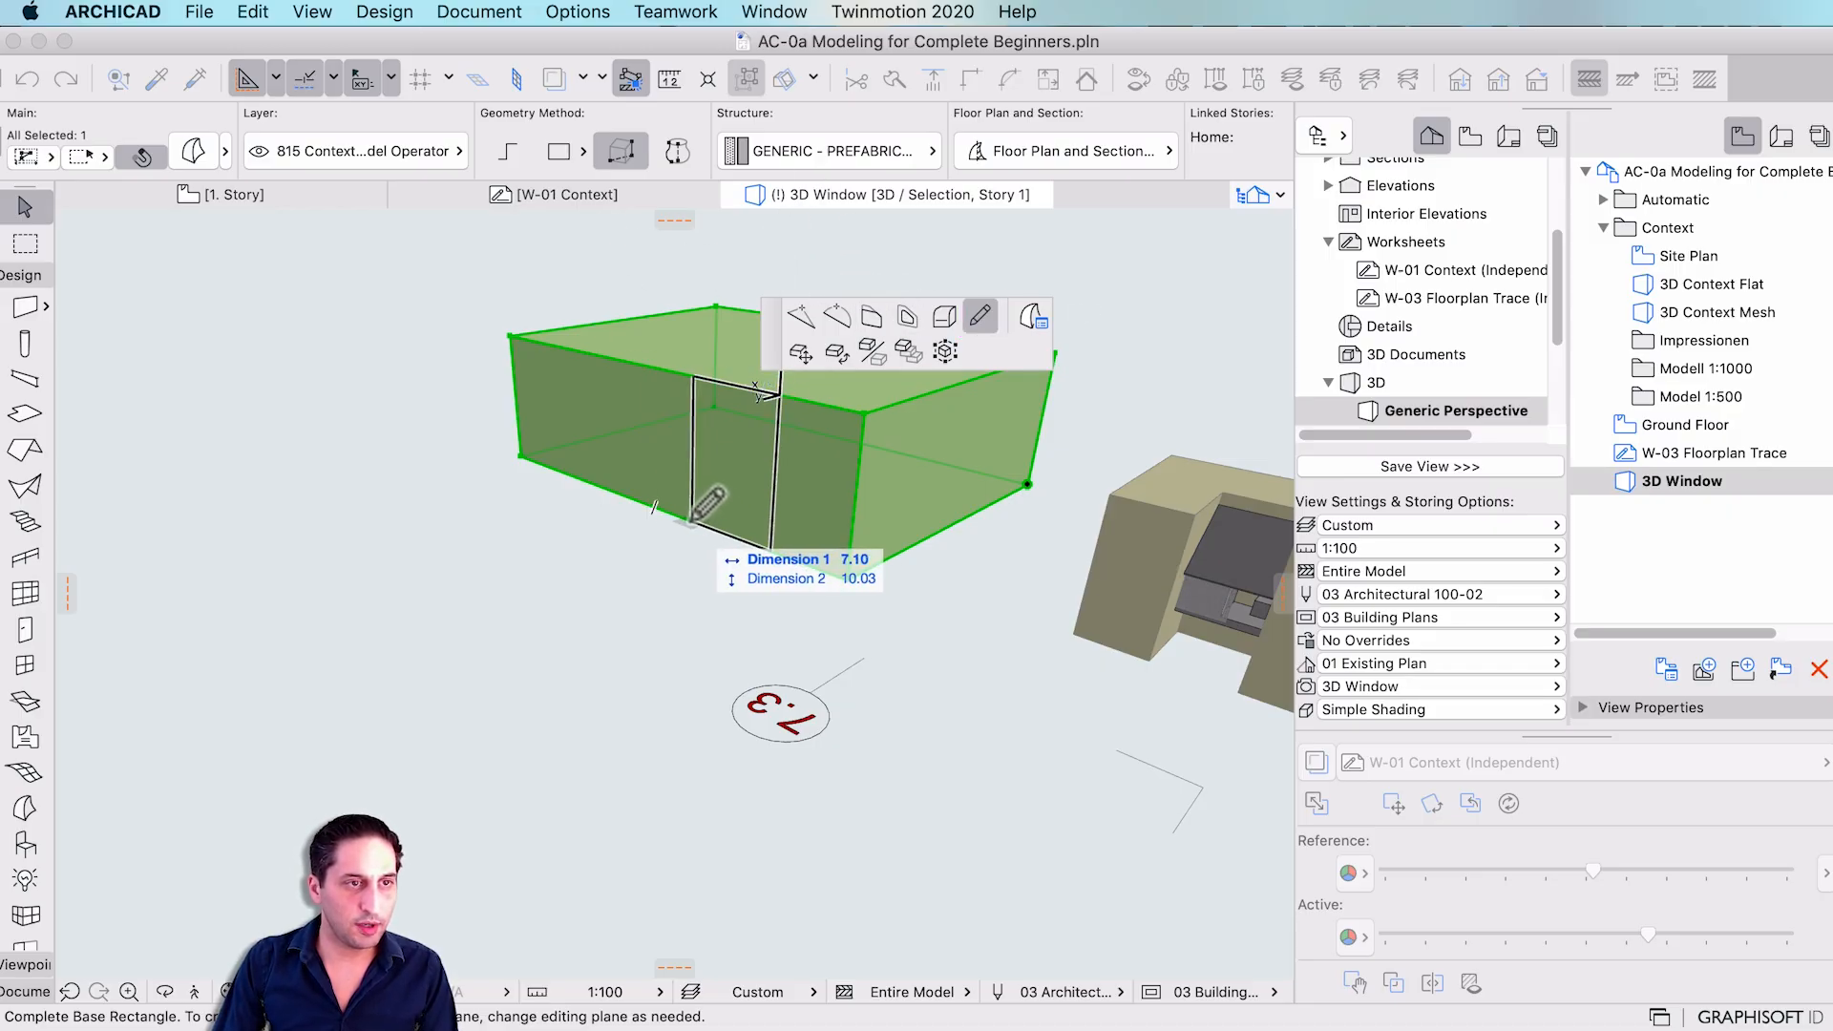
pyautogui.click(775, 480)
pyautogui.click(750, 490)
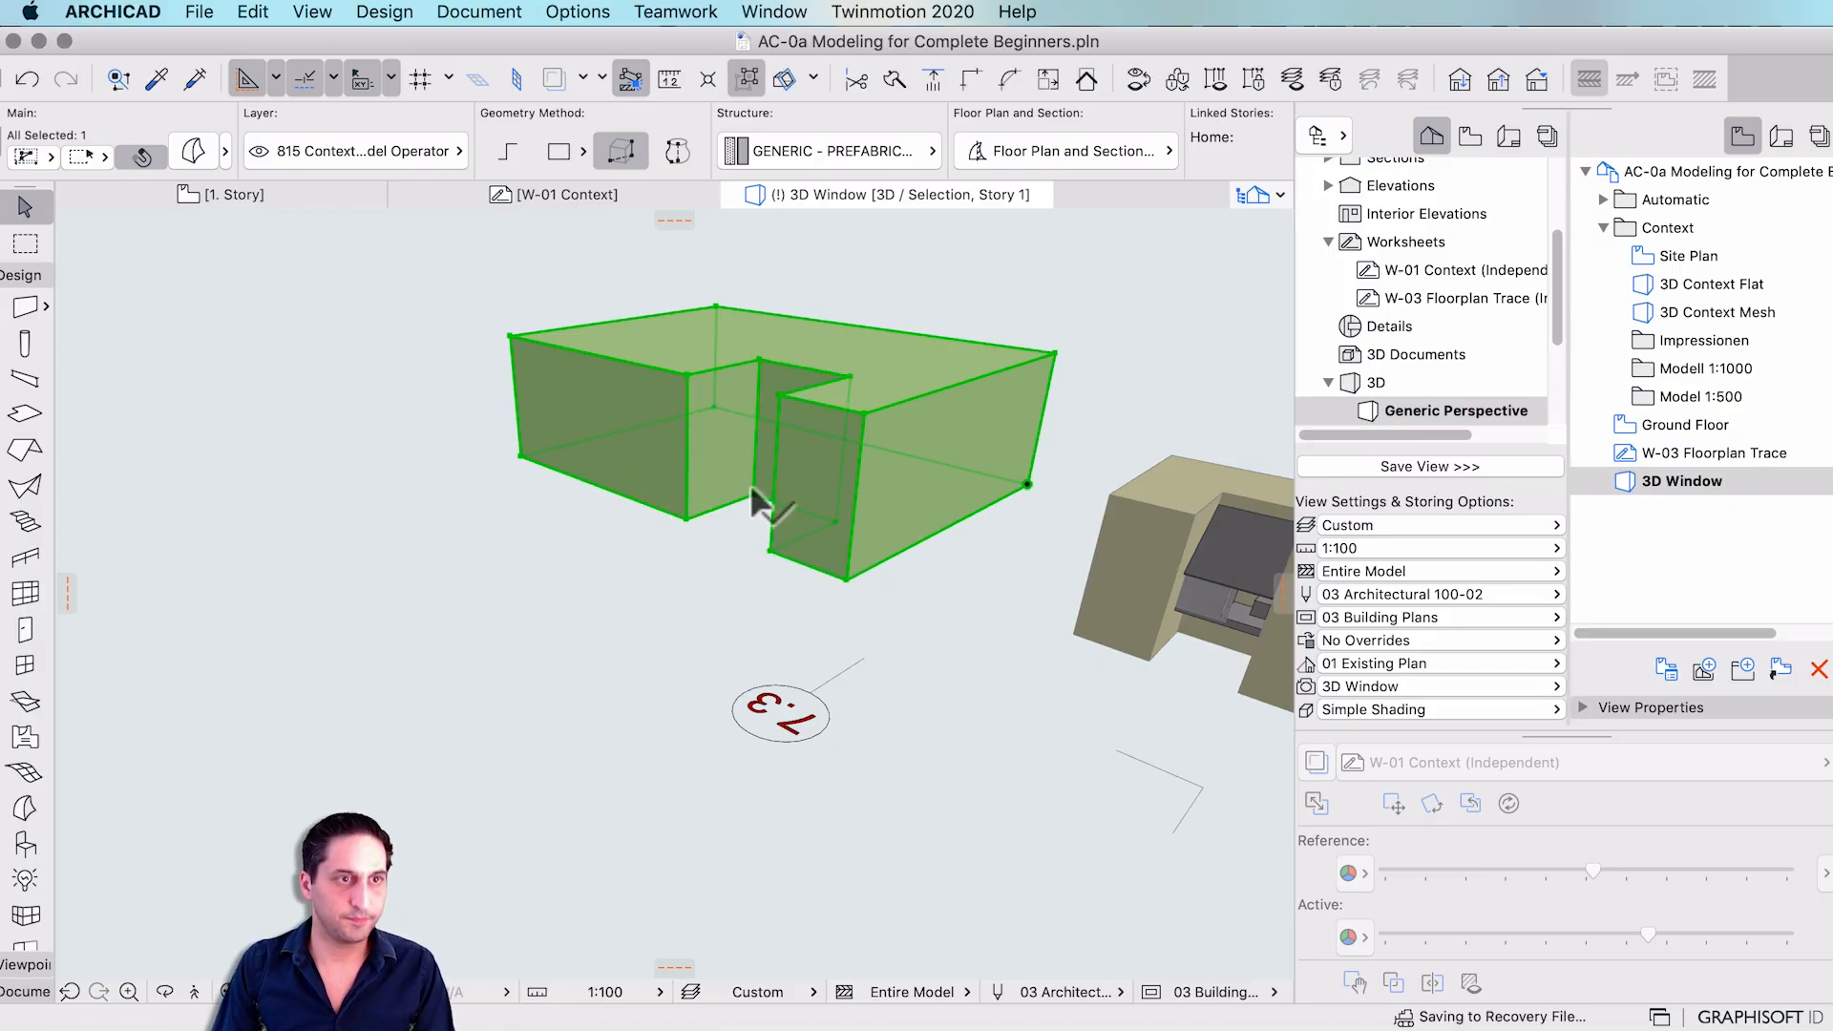
# - Move the notched box morph about 3.1 m horizontally, away from the 7.3 label
pyautogui.keyDown('shift'); pyautogui.moveTo(725, 520); pyautogui.dragTo(540, 515, button='middle'); pyautogui.keyUp('shift')
pyautogui.press('super+z')
pyautogui.press('super+z')
pyautogui.press('super+z')
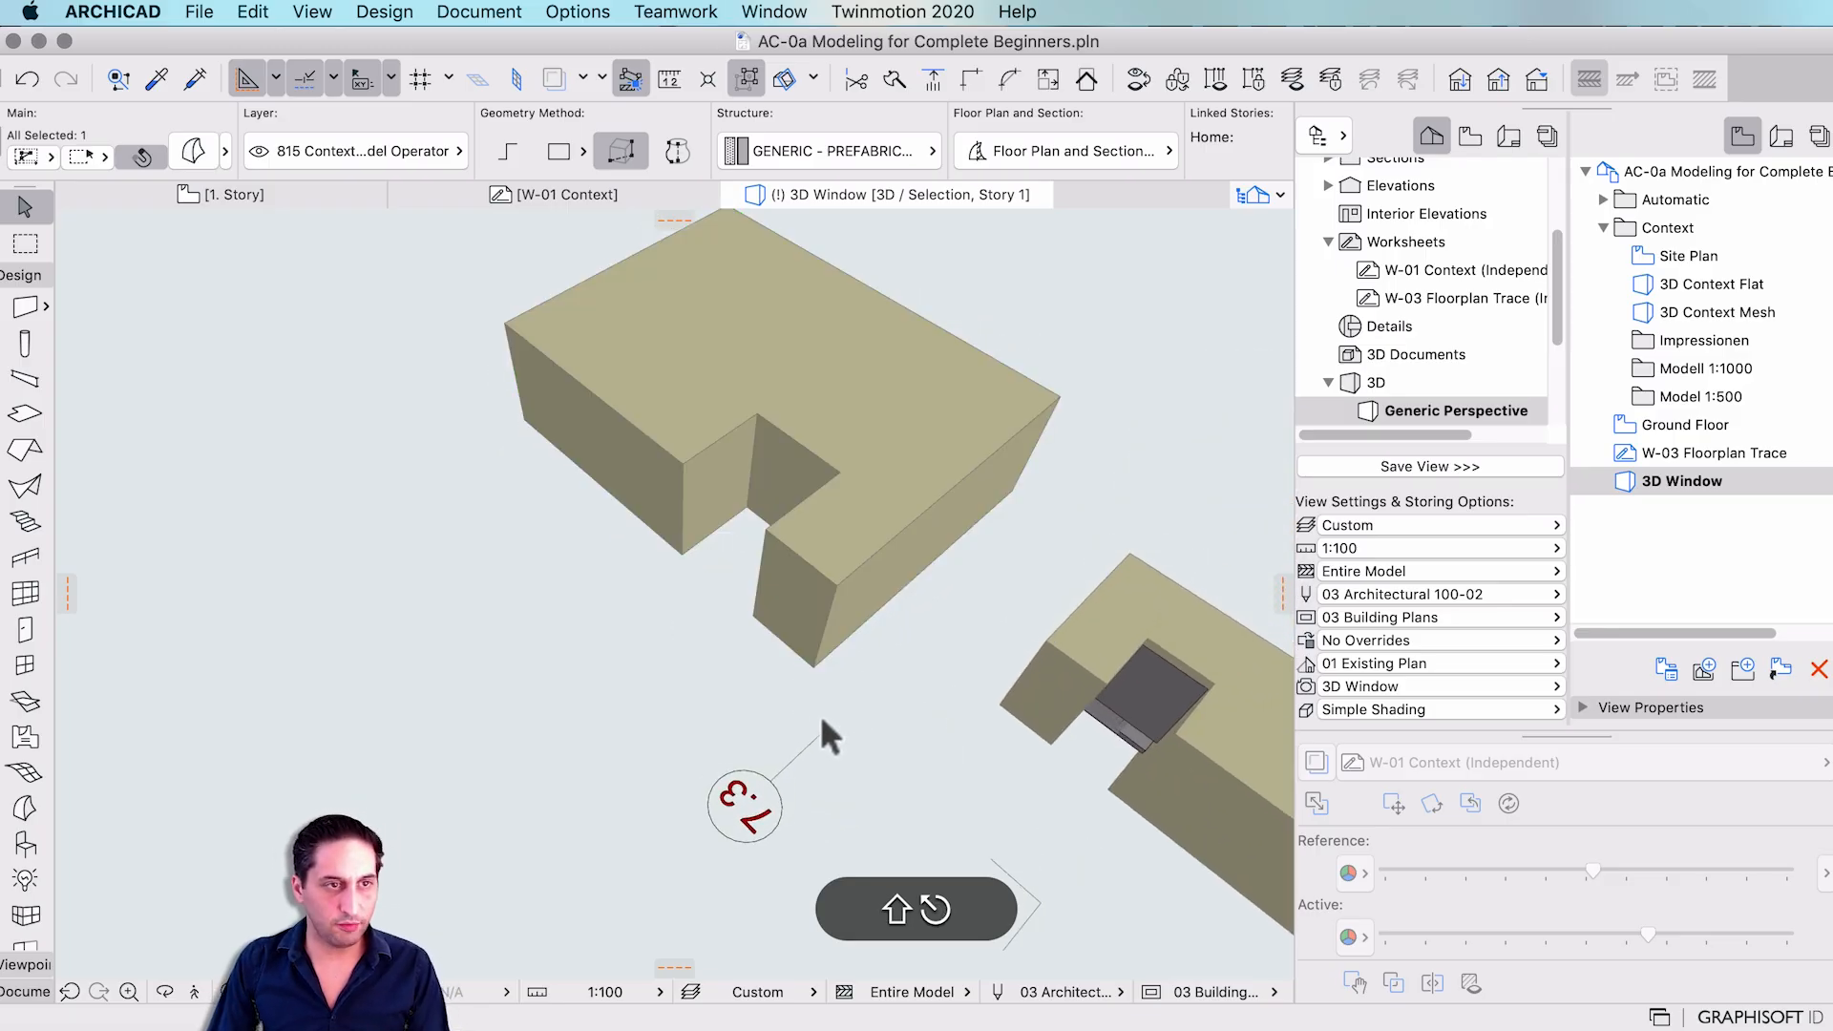
pyautogui.press('super+d')
pyautogui.click(948, 770)
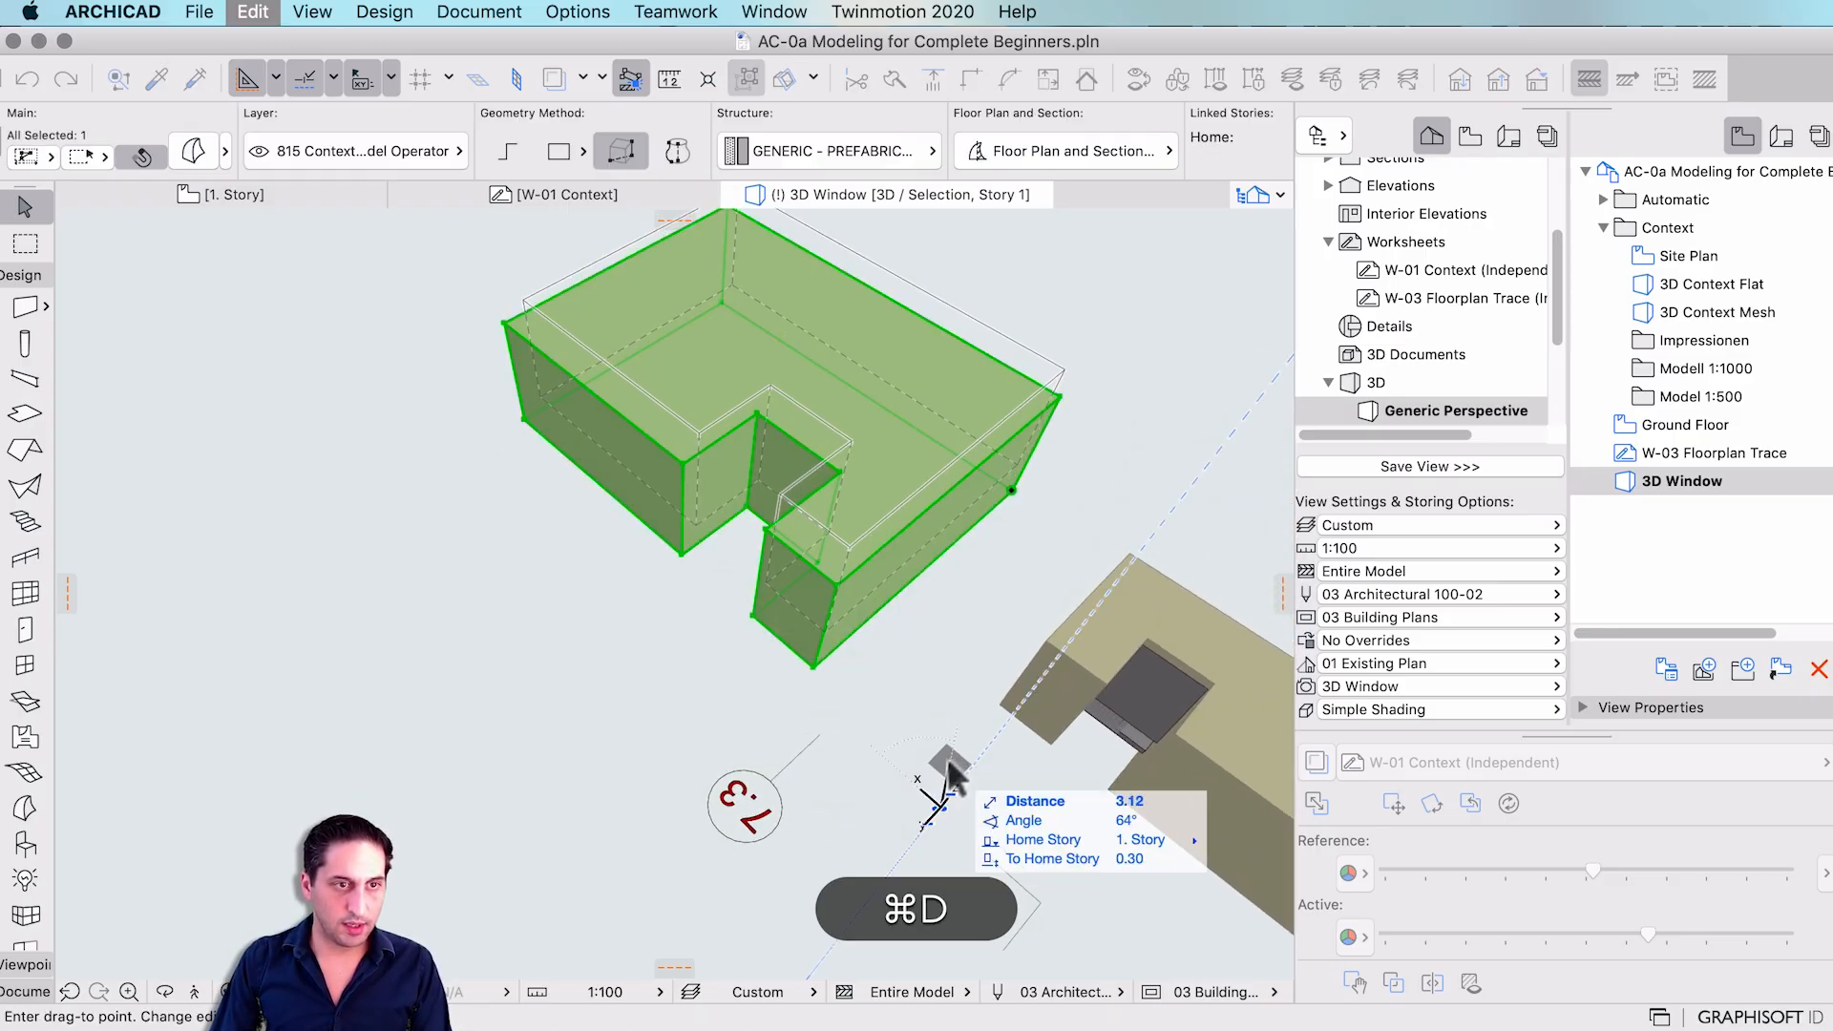
pyautogui.press('Escape')
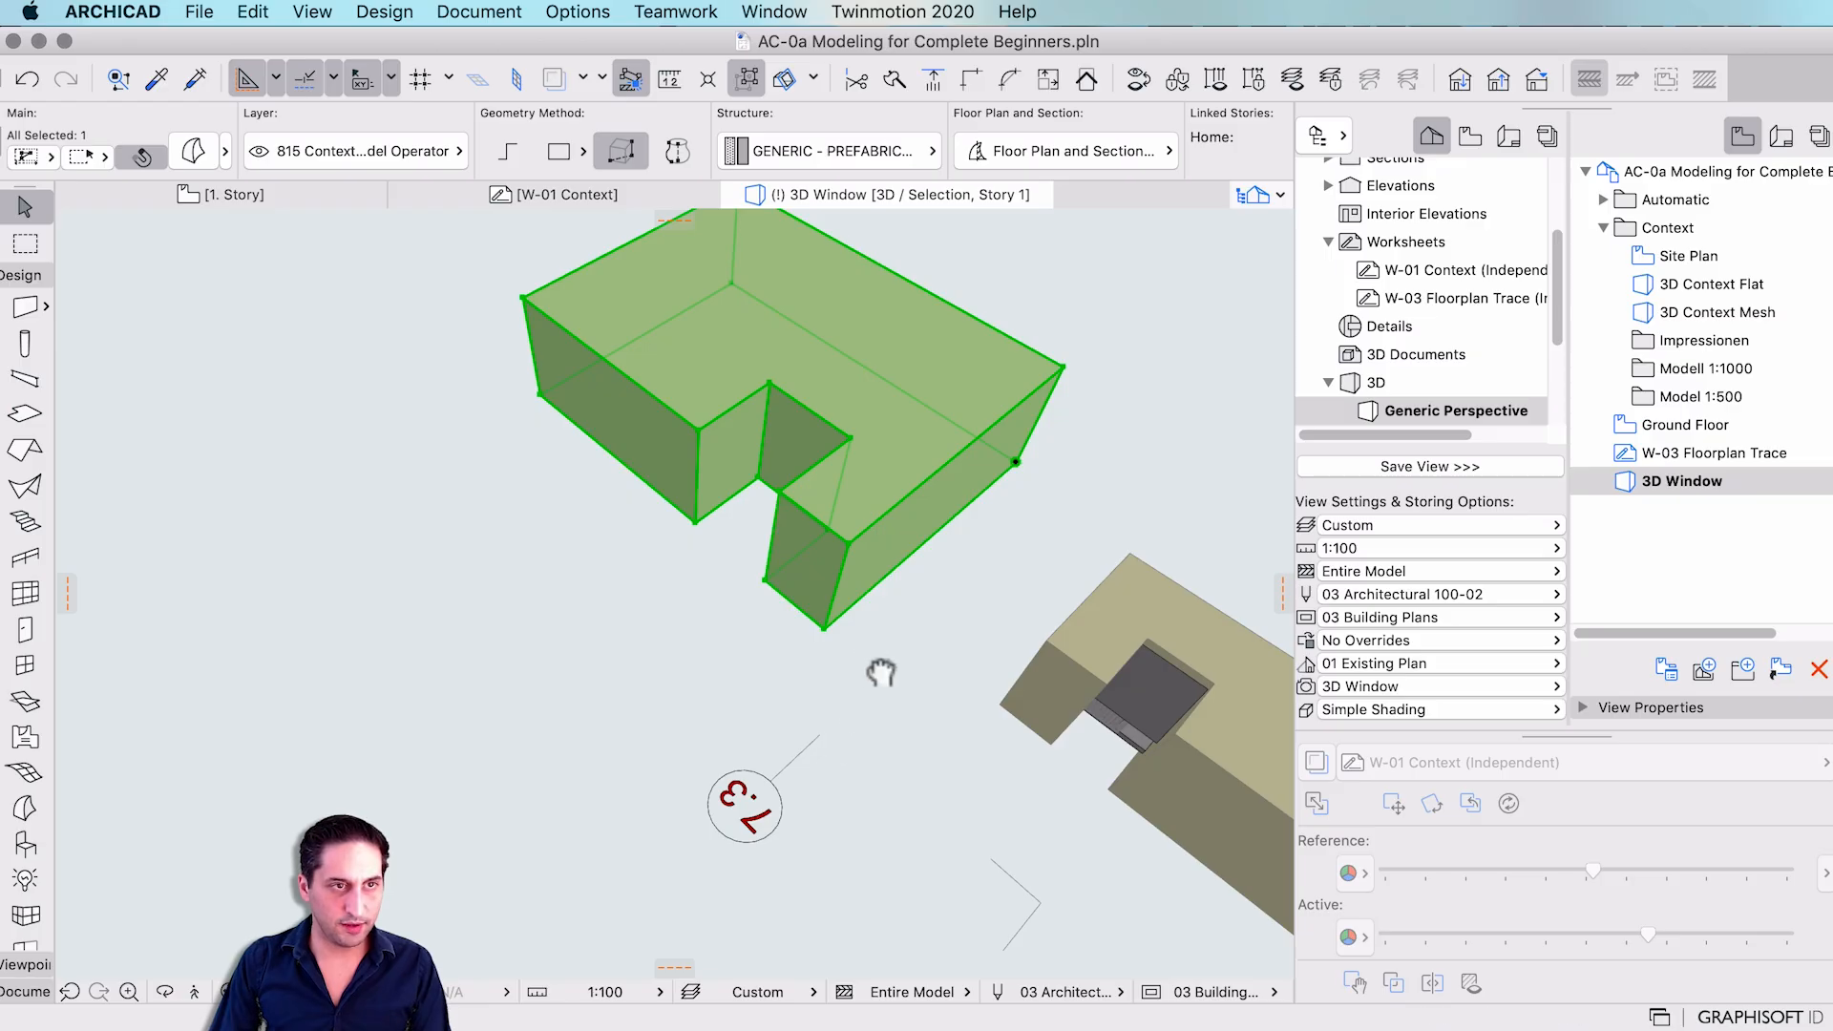
# - Reposition the notched morph horizontally with further moves of about 7.5 m and 10.4 m around the enclosed house
pyautogui.moveTo(880, 671); pyautogui.dragTo(916, 731, button='middle')
pyautogui.press('super+d')
pyautogui.click(915, 726)
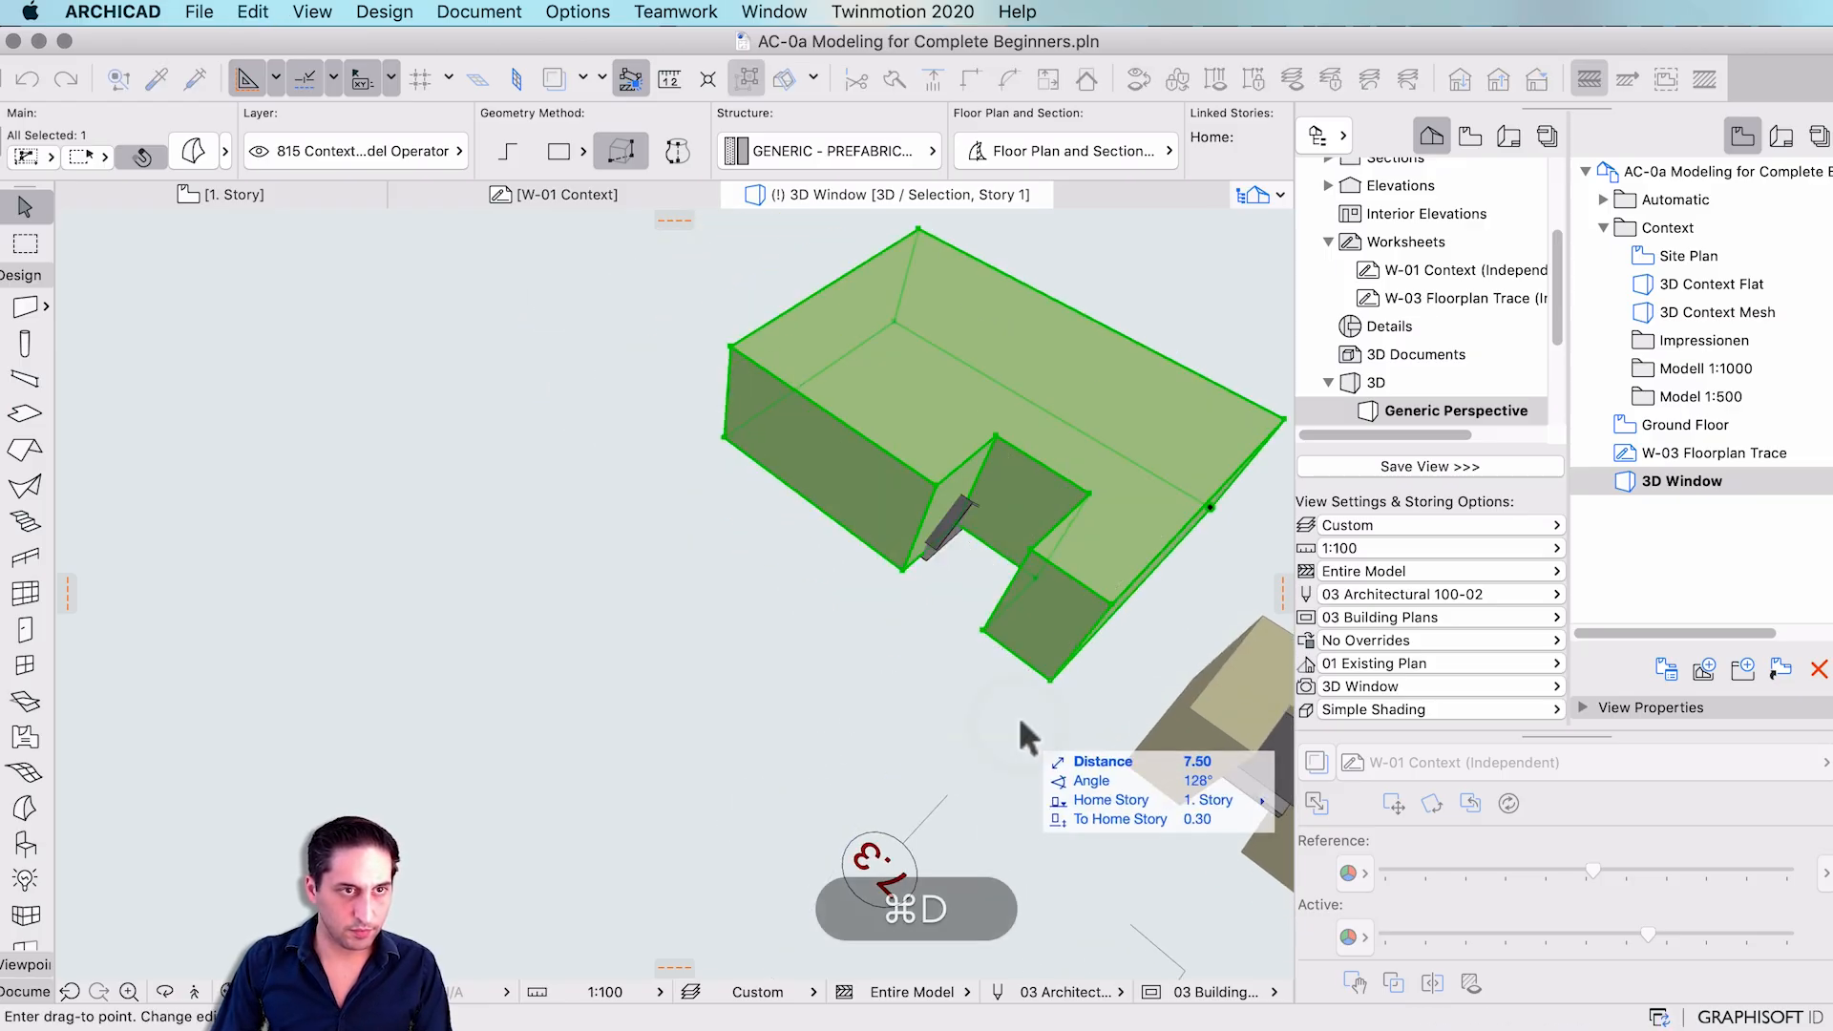
pyautogui.press('super+d')
pyautogui.click(1041, 749)
pyautogui.click(897, 727)
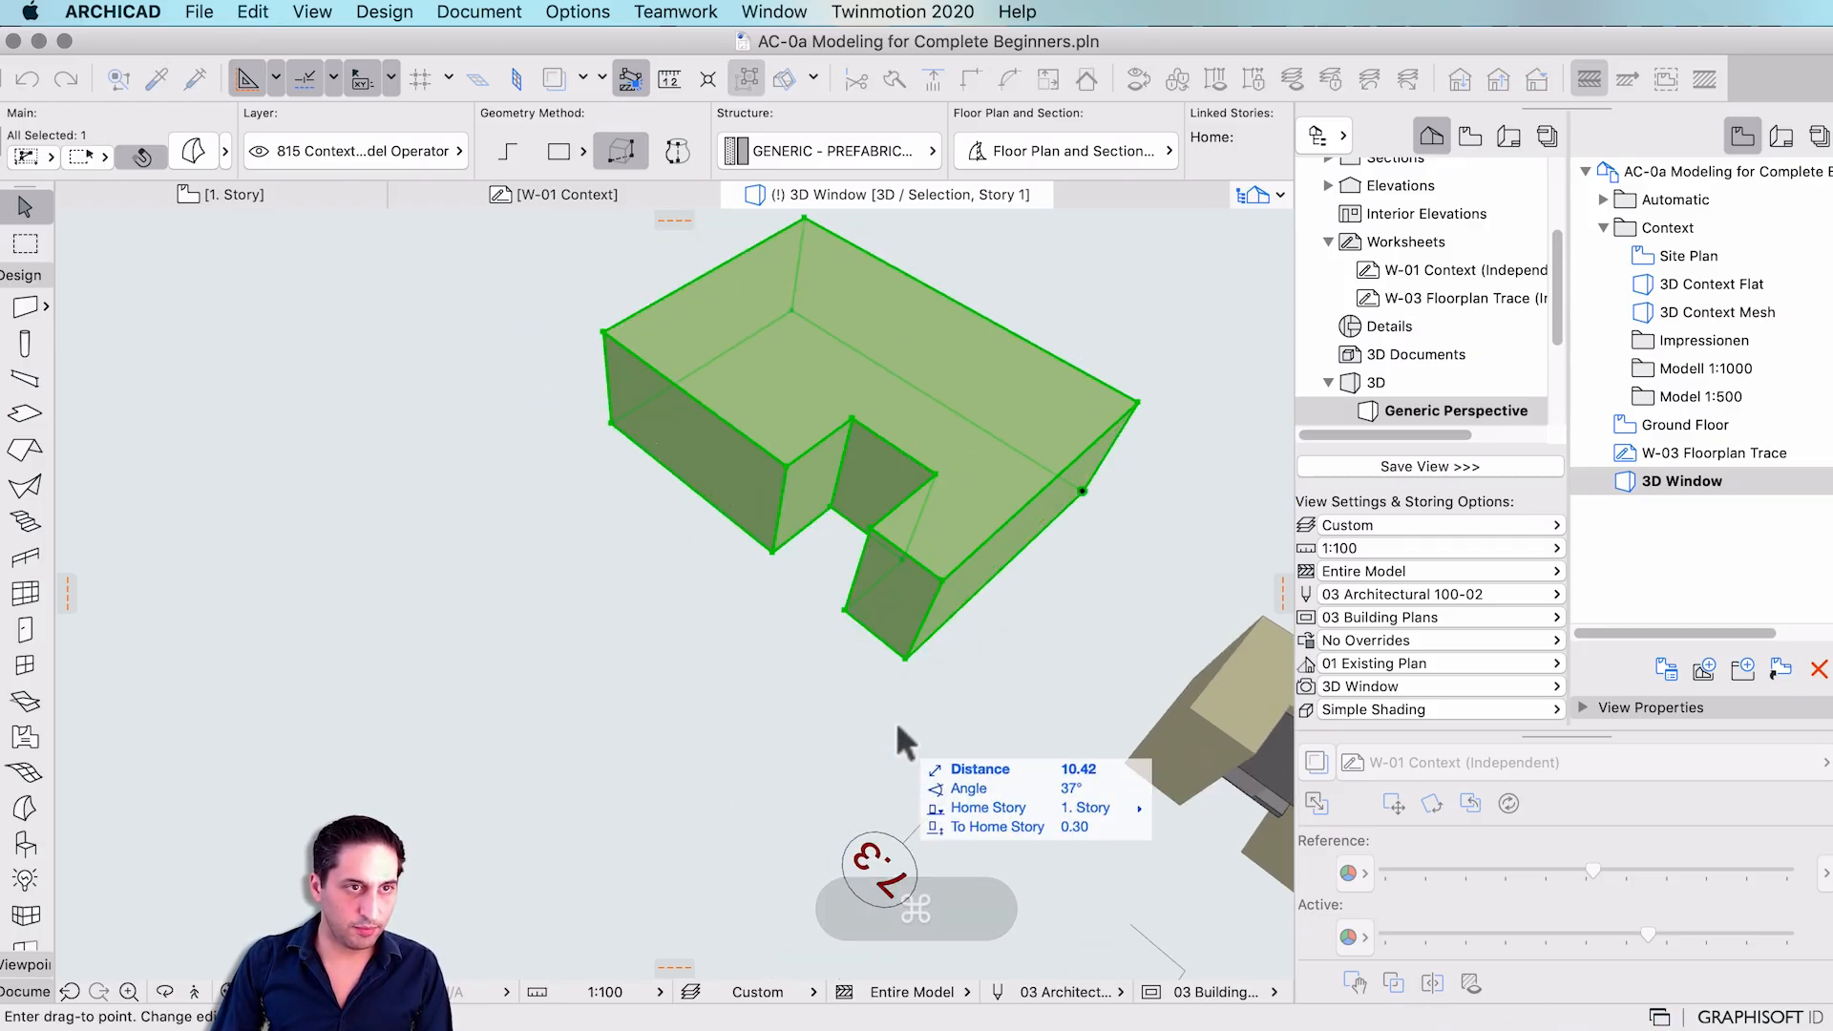
# - Shift the notched morph about 0.9 m horizontally so that its notch exposes part of the house
pyautogui.scroll(3, 721, 631)
pyautogui.keyDown('shift'); pyautogui.moveTo(722, 630); pyautogui.dragTo(1069, 598, button='middle'); pyautogui.keyUp('shift')
pyautogui.press('shift+super+d')
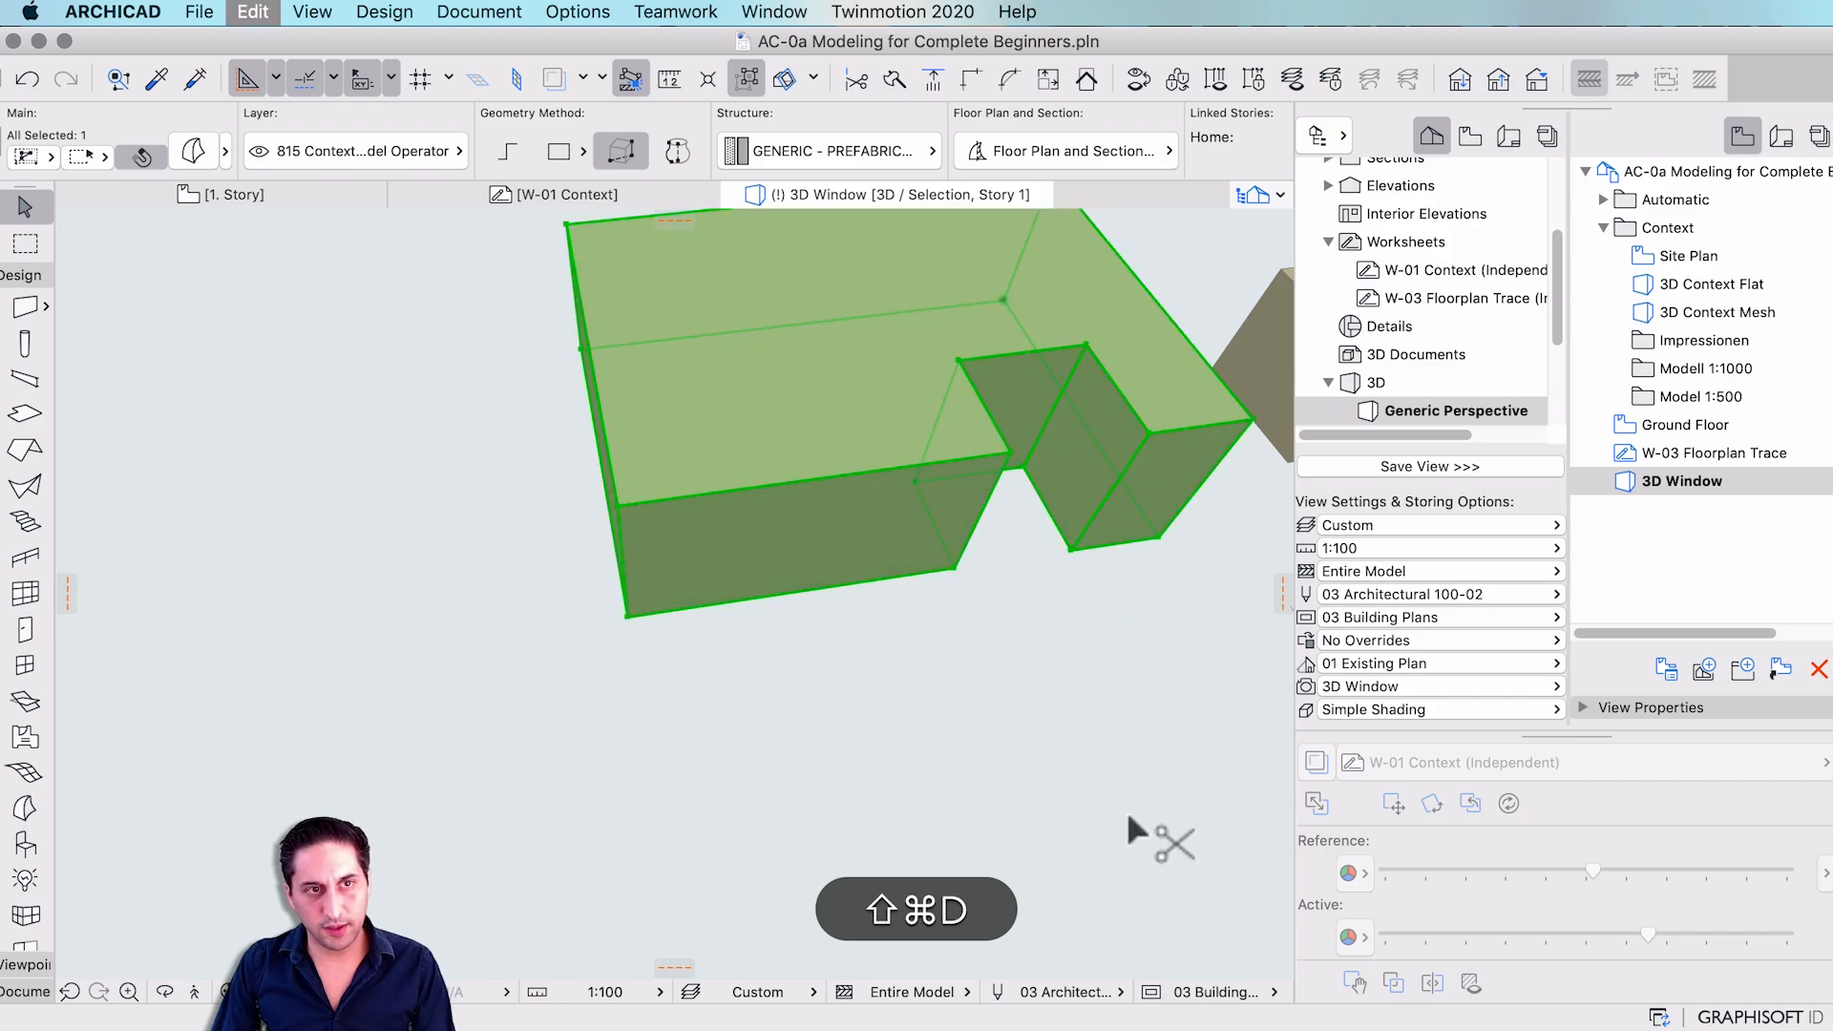
pyautogui.press('super+d')
pyautogui.click(1117, 809)
pyautogui.click(1102, 789)
pyautogui.press('super+d')
pyautogui.click(1104, 813)
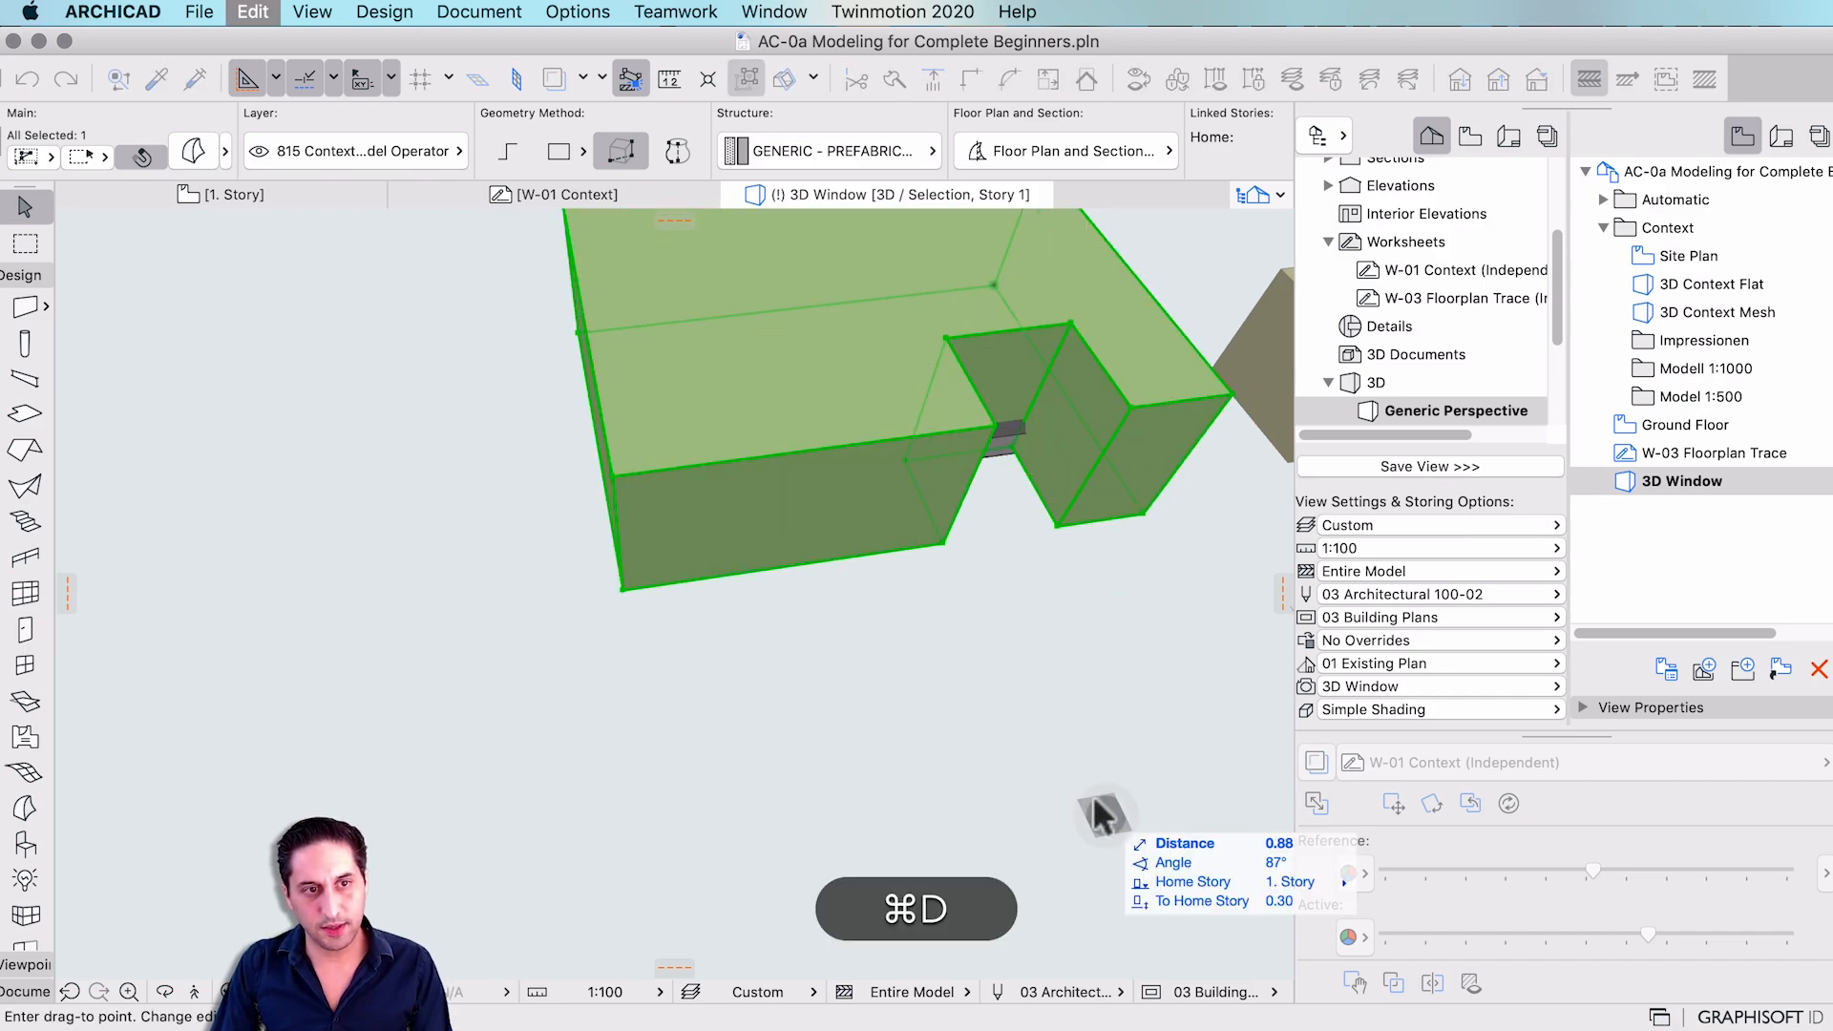
pyautogui.click(1097, 805)
# - Lower the notched morph vertically by about 2.3 m so that it encloses the full height of the house
pyautogui.keyDown('shift'); pyautogui.moveTo(1087, 788); pyautogui.dragTo(899, 461, button='middle'); pyautogui.keyUp('shift')
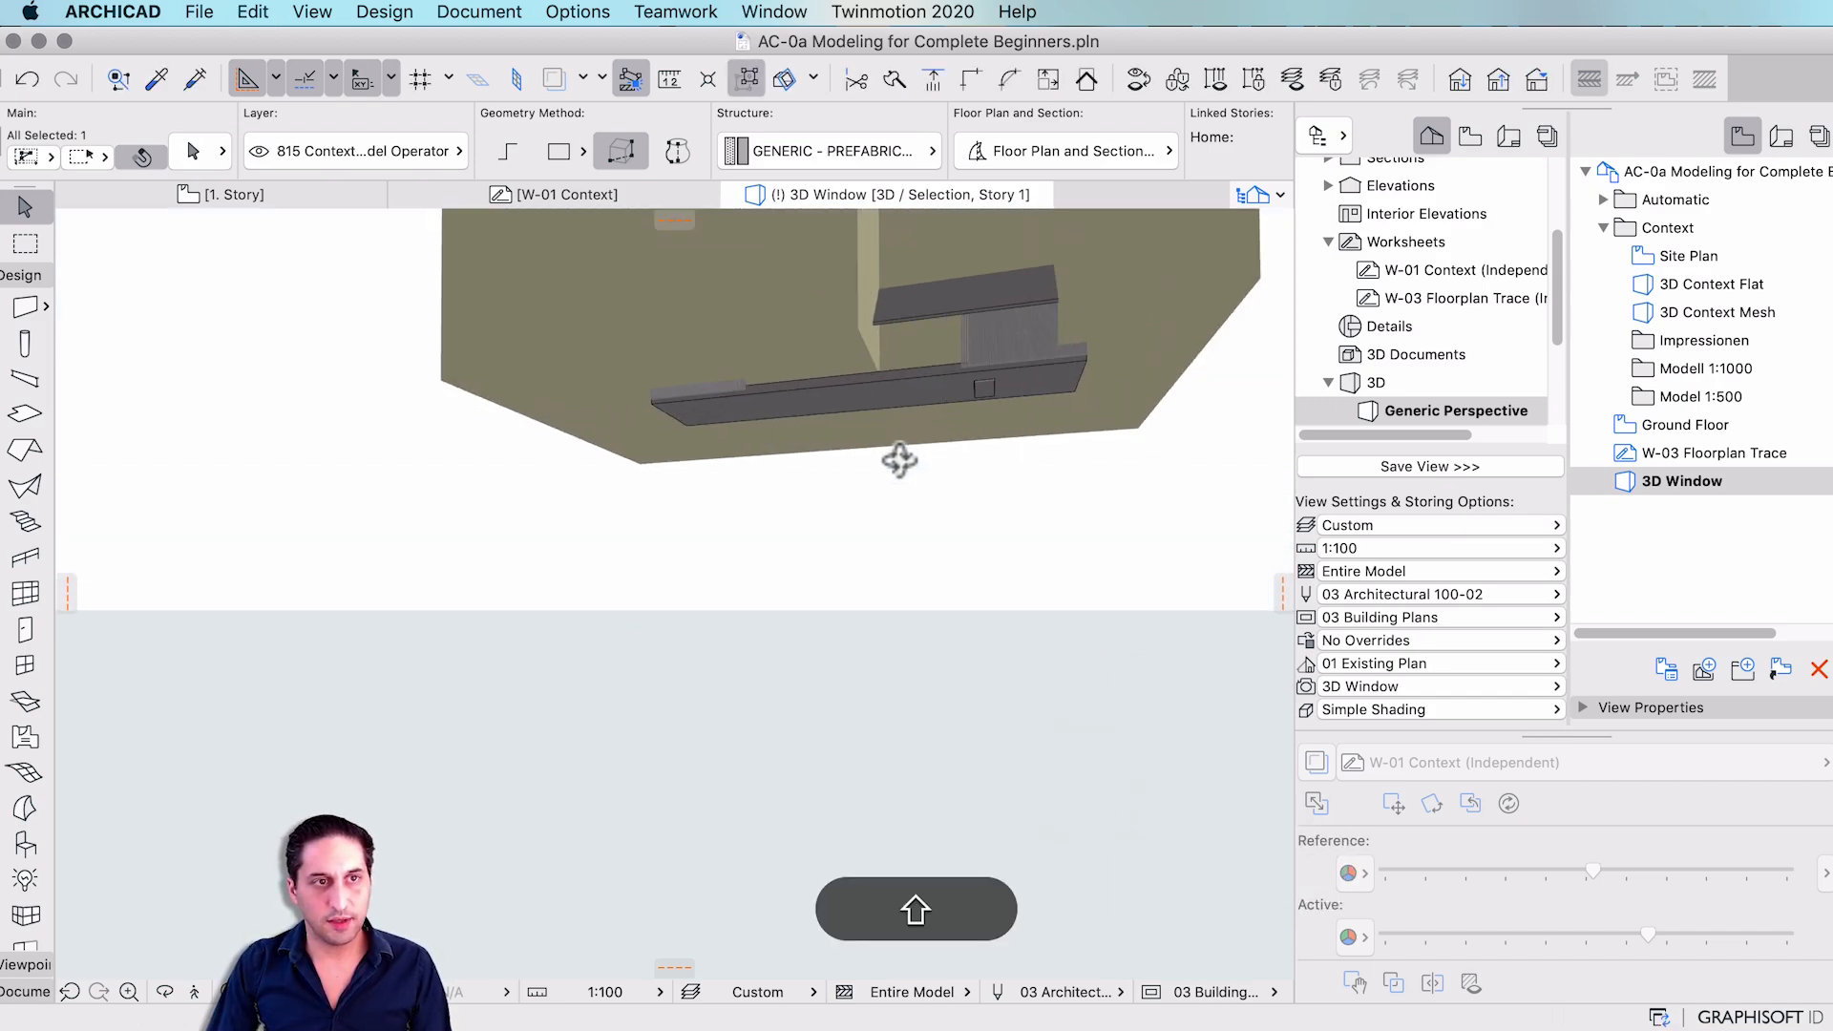
pyautogui.press('shift+super+d')
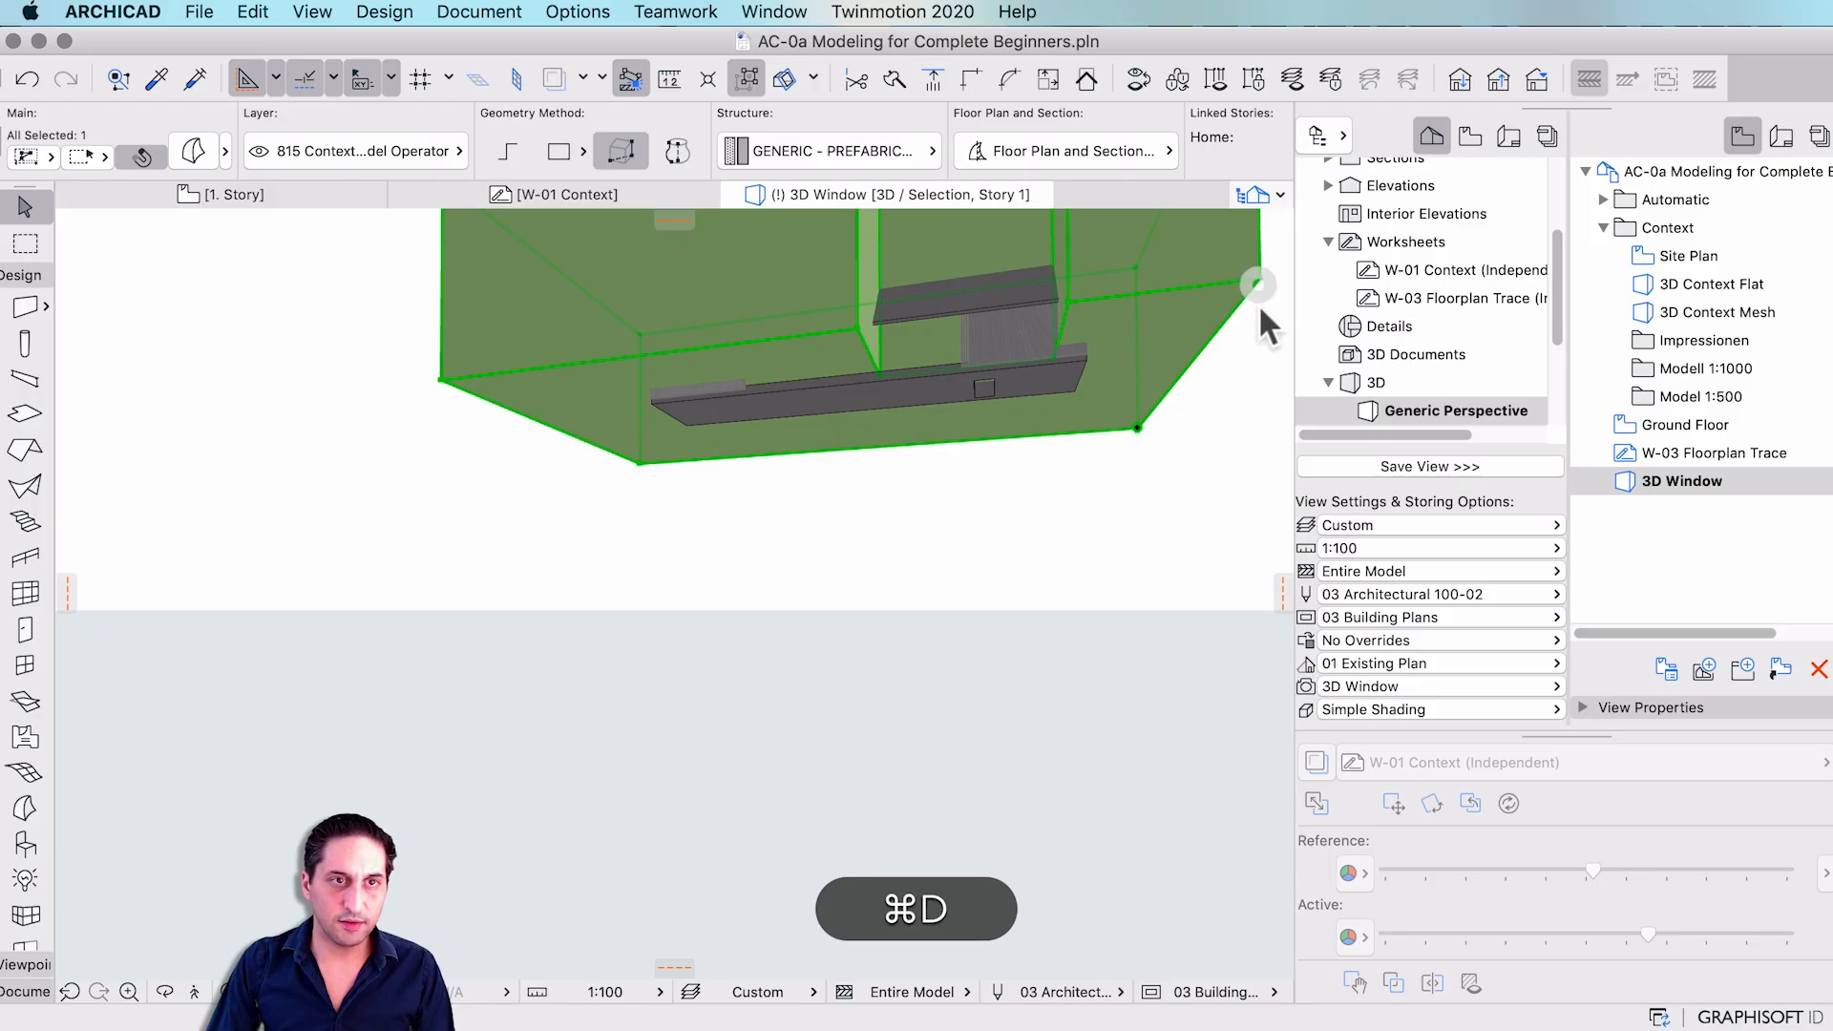
pyautogui.click(1258, 284)
pyautogui.press('Escape')
pyautogui.press('super+d')
pyautogui.click(1260, 242)
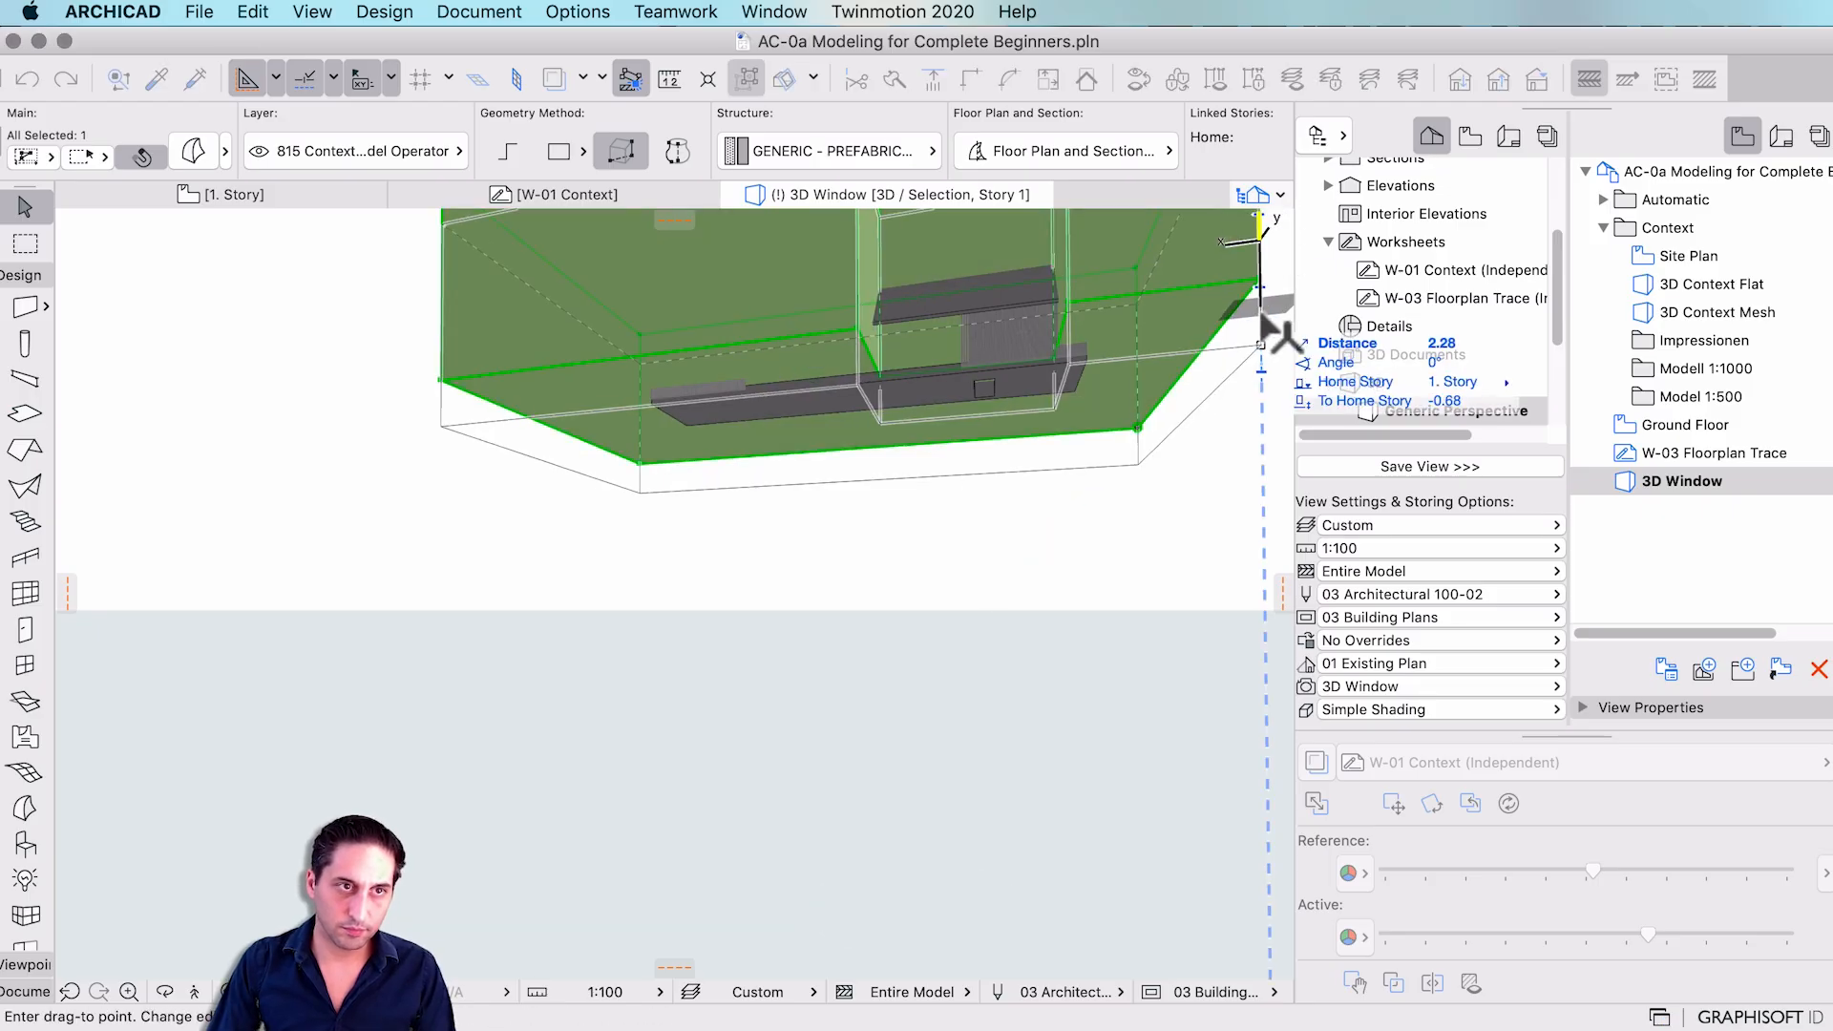
pyautogui.click(1269, 334)
pyautogui.moveTo(1309, 348)
pyautogui.keyDown('shift'); pyautogui.mouseDown(button='middle')
pyautogui.moveTo(982, 438)
pyautogui.moveTo(1051, 585)
pyautogui.moveTo(1078, 551)
pyautogui.moveTo(725, 598)
pyautogui.moveTo(785, 557)
pyautogui.moveTo(802, 511)
pyautogui.moveTo(515, 524)
pyautogui.moveTo(719, 515)
pyautogui.moveTo(642, 492)
pyautogui.mouseUp(button='middle'); pyautogui.keyUp('shift')
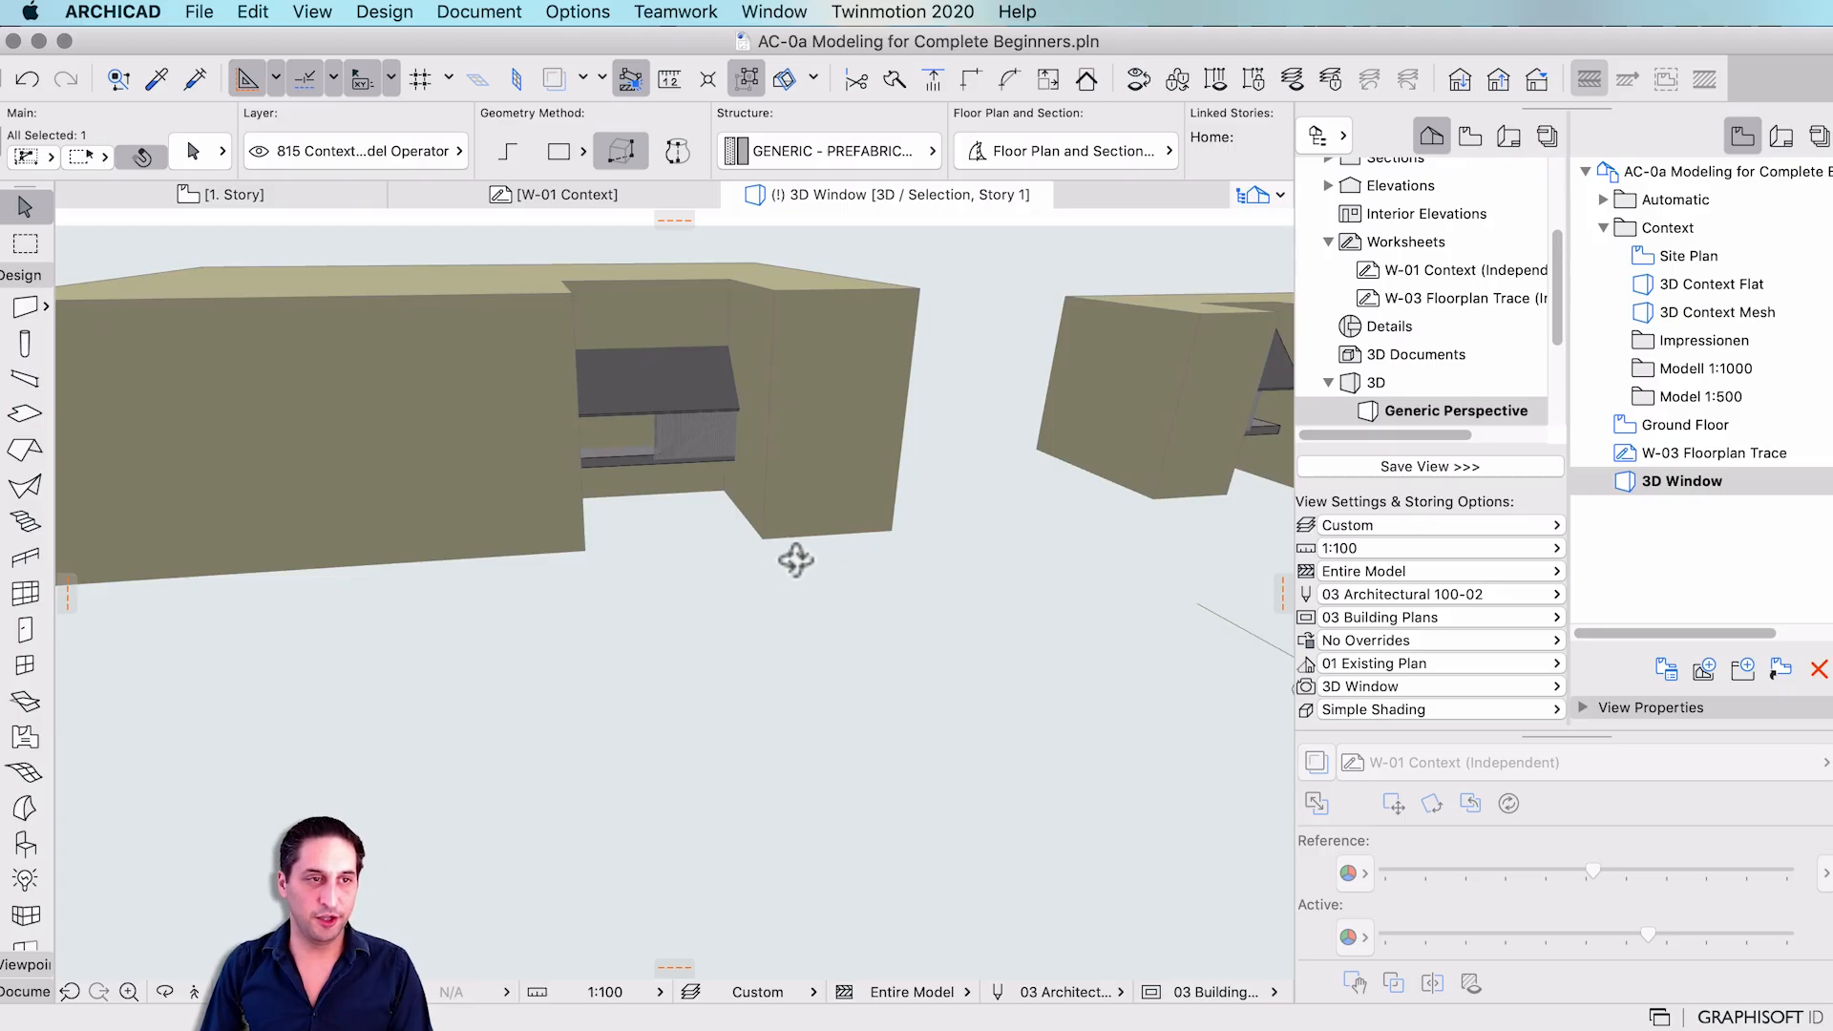
pyautogui.moveTo(795, 561); pyautogui.dragTo(865, 542, button='middle')
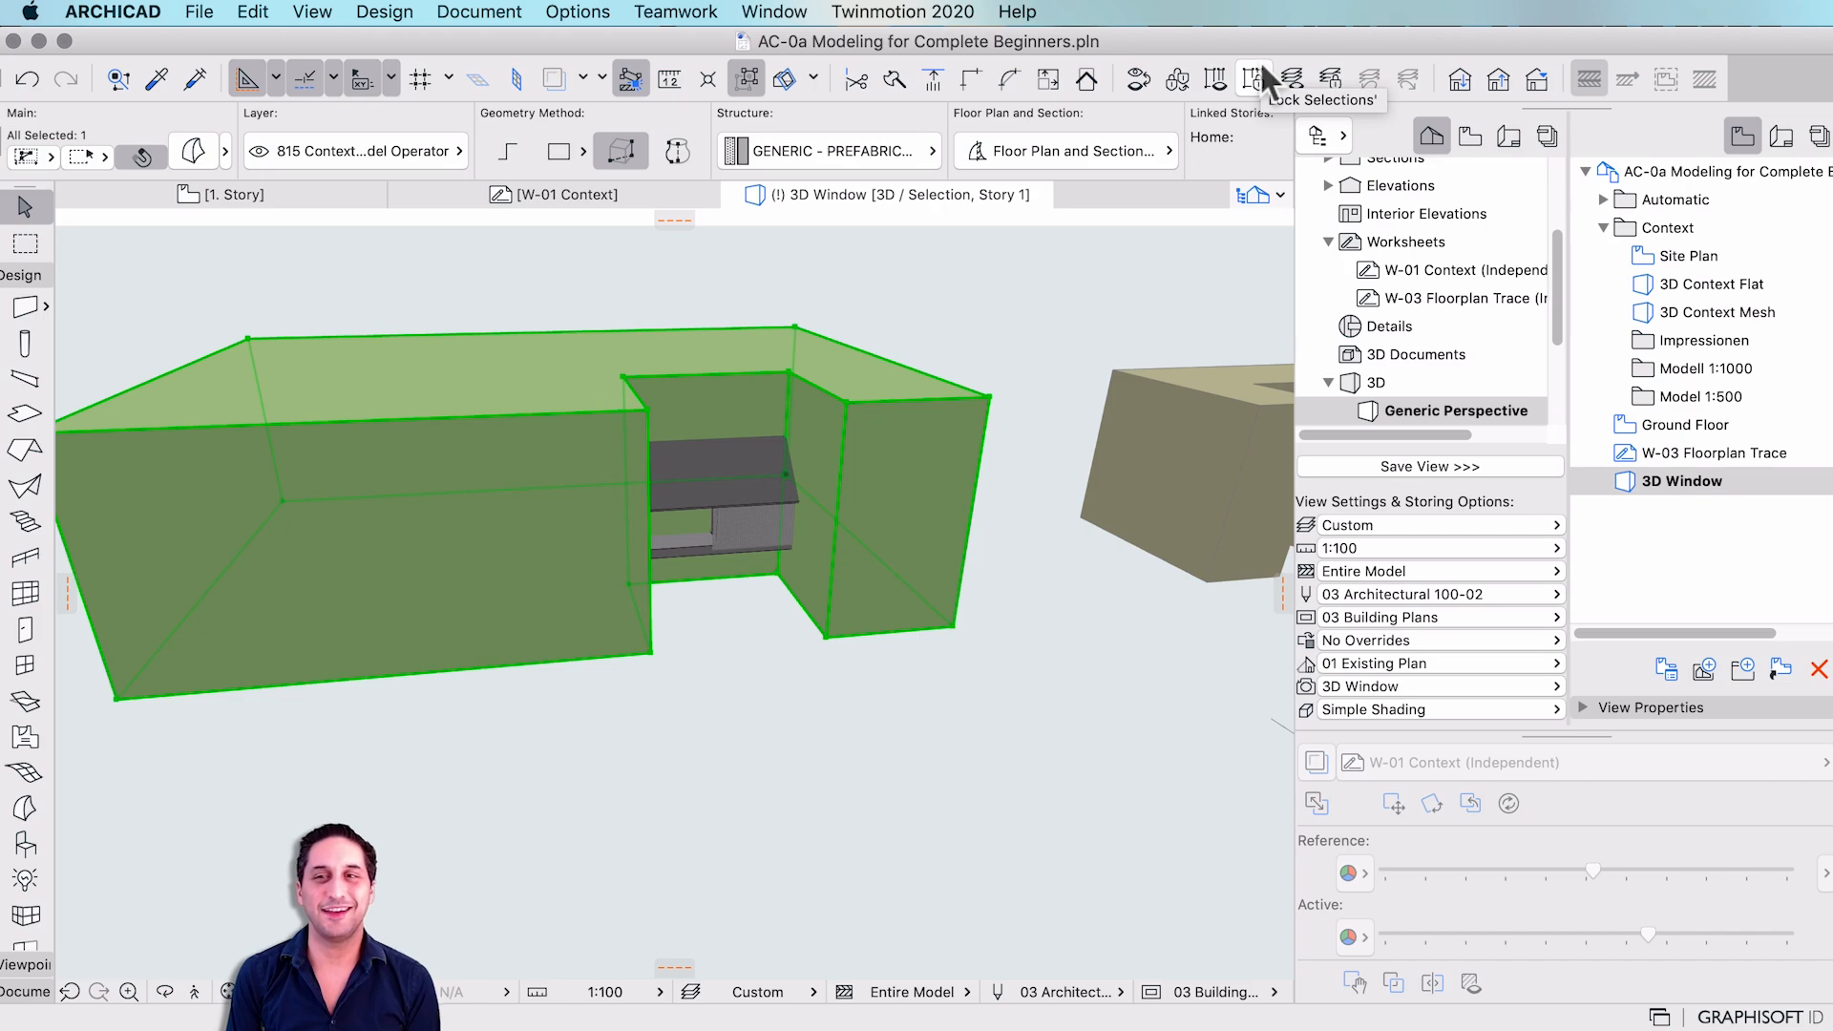
# - Set all house elements inside the notched morph as the targets of a Solid Element Operation
pyautogui.moveTo(124, 278); pyautogui.dragTo(1006, 788)
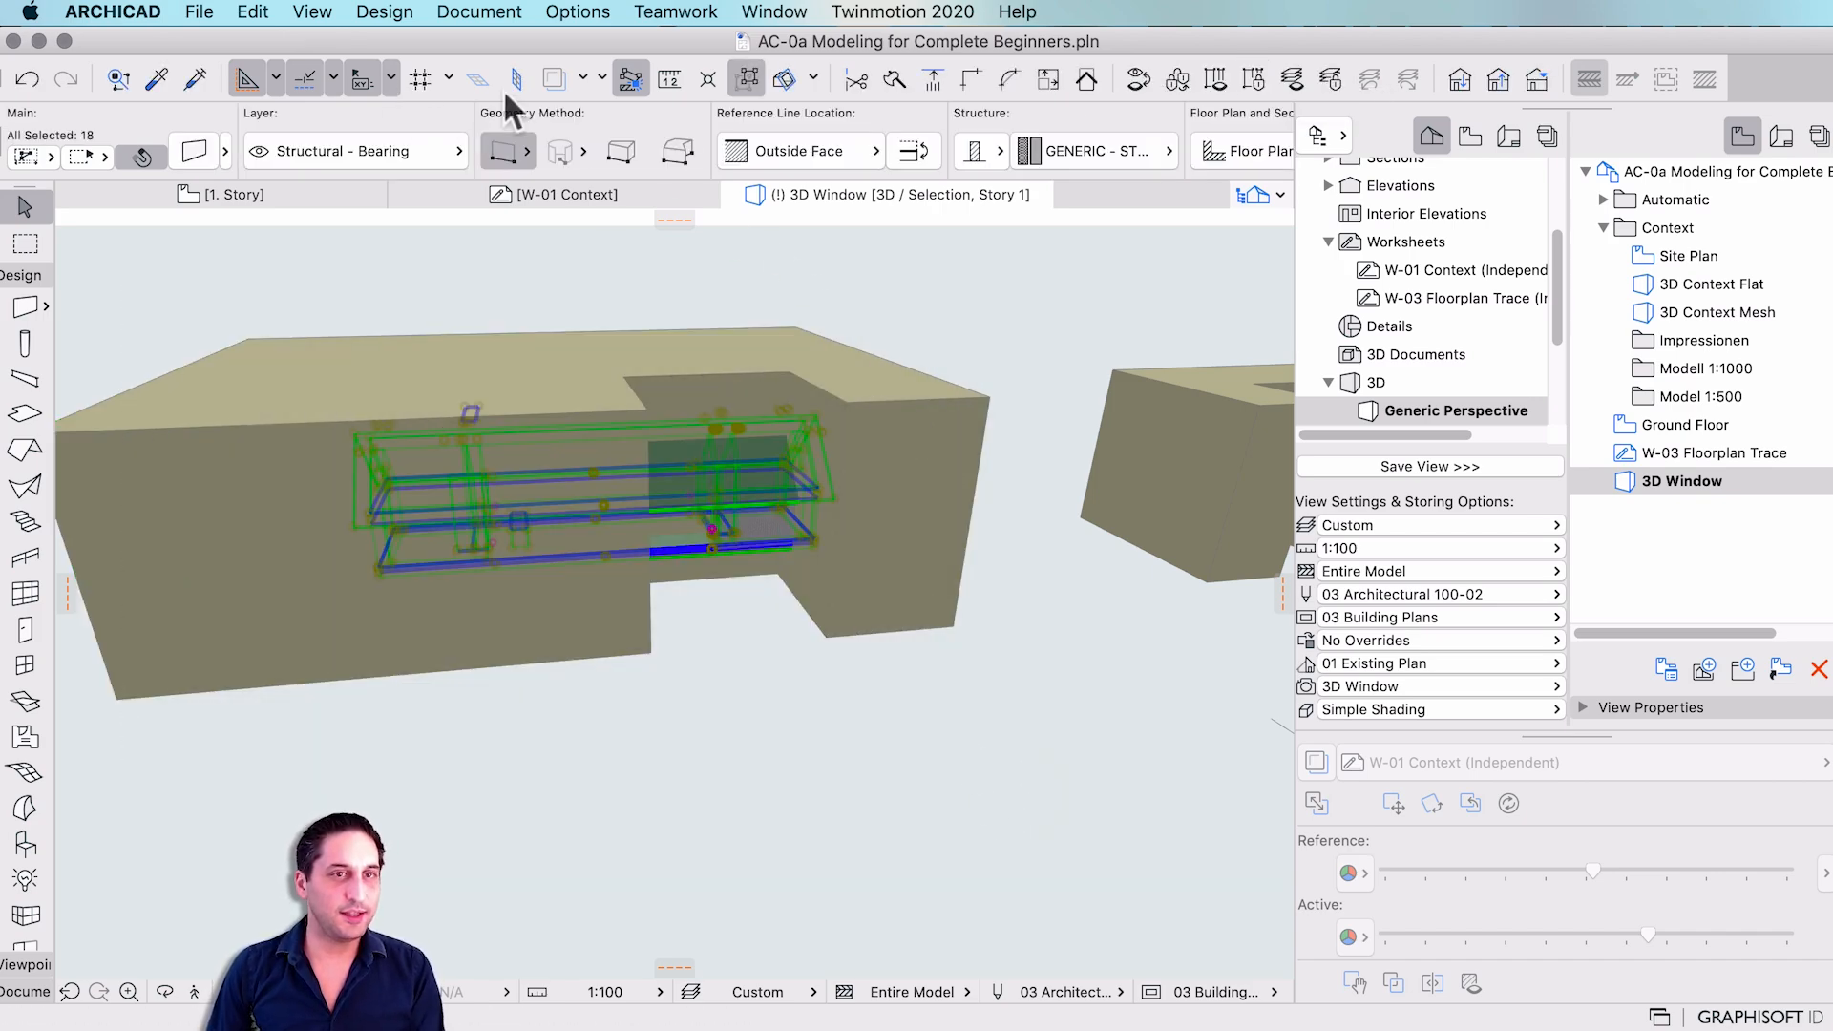
pyautogui.click(386, 12)
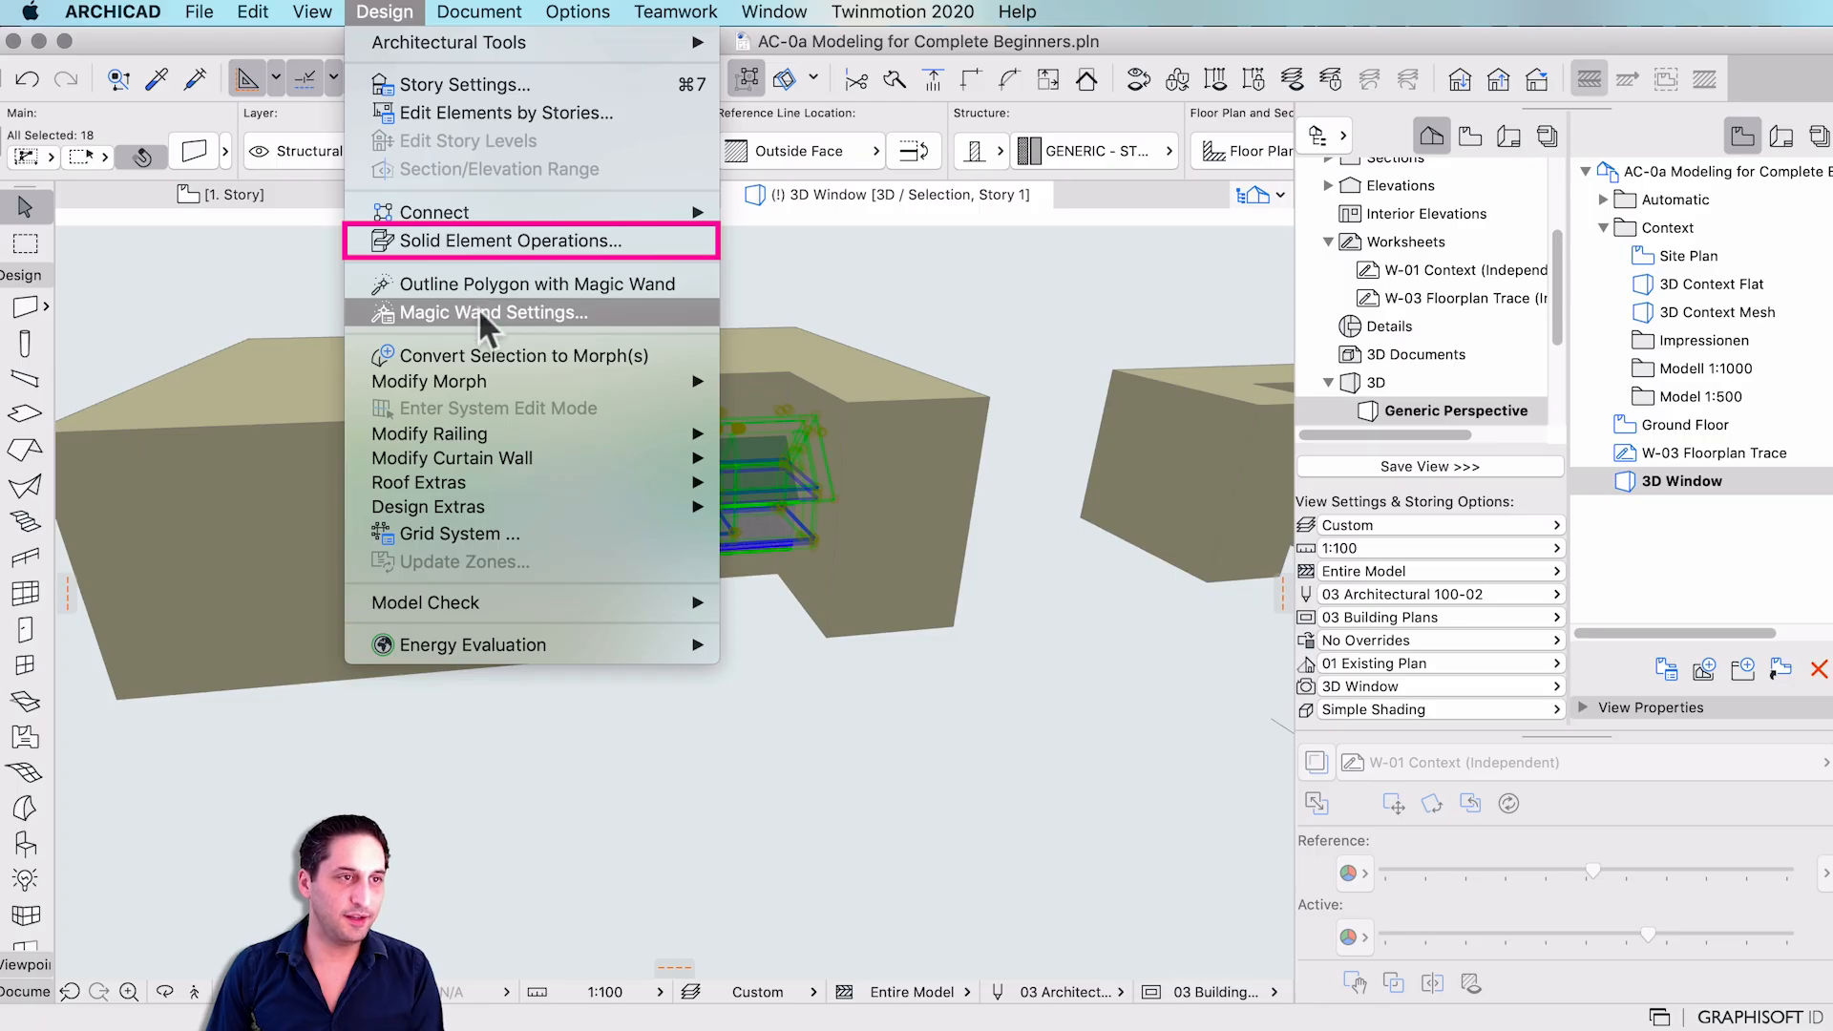
pyautogui.click(473, 243)
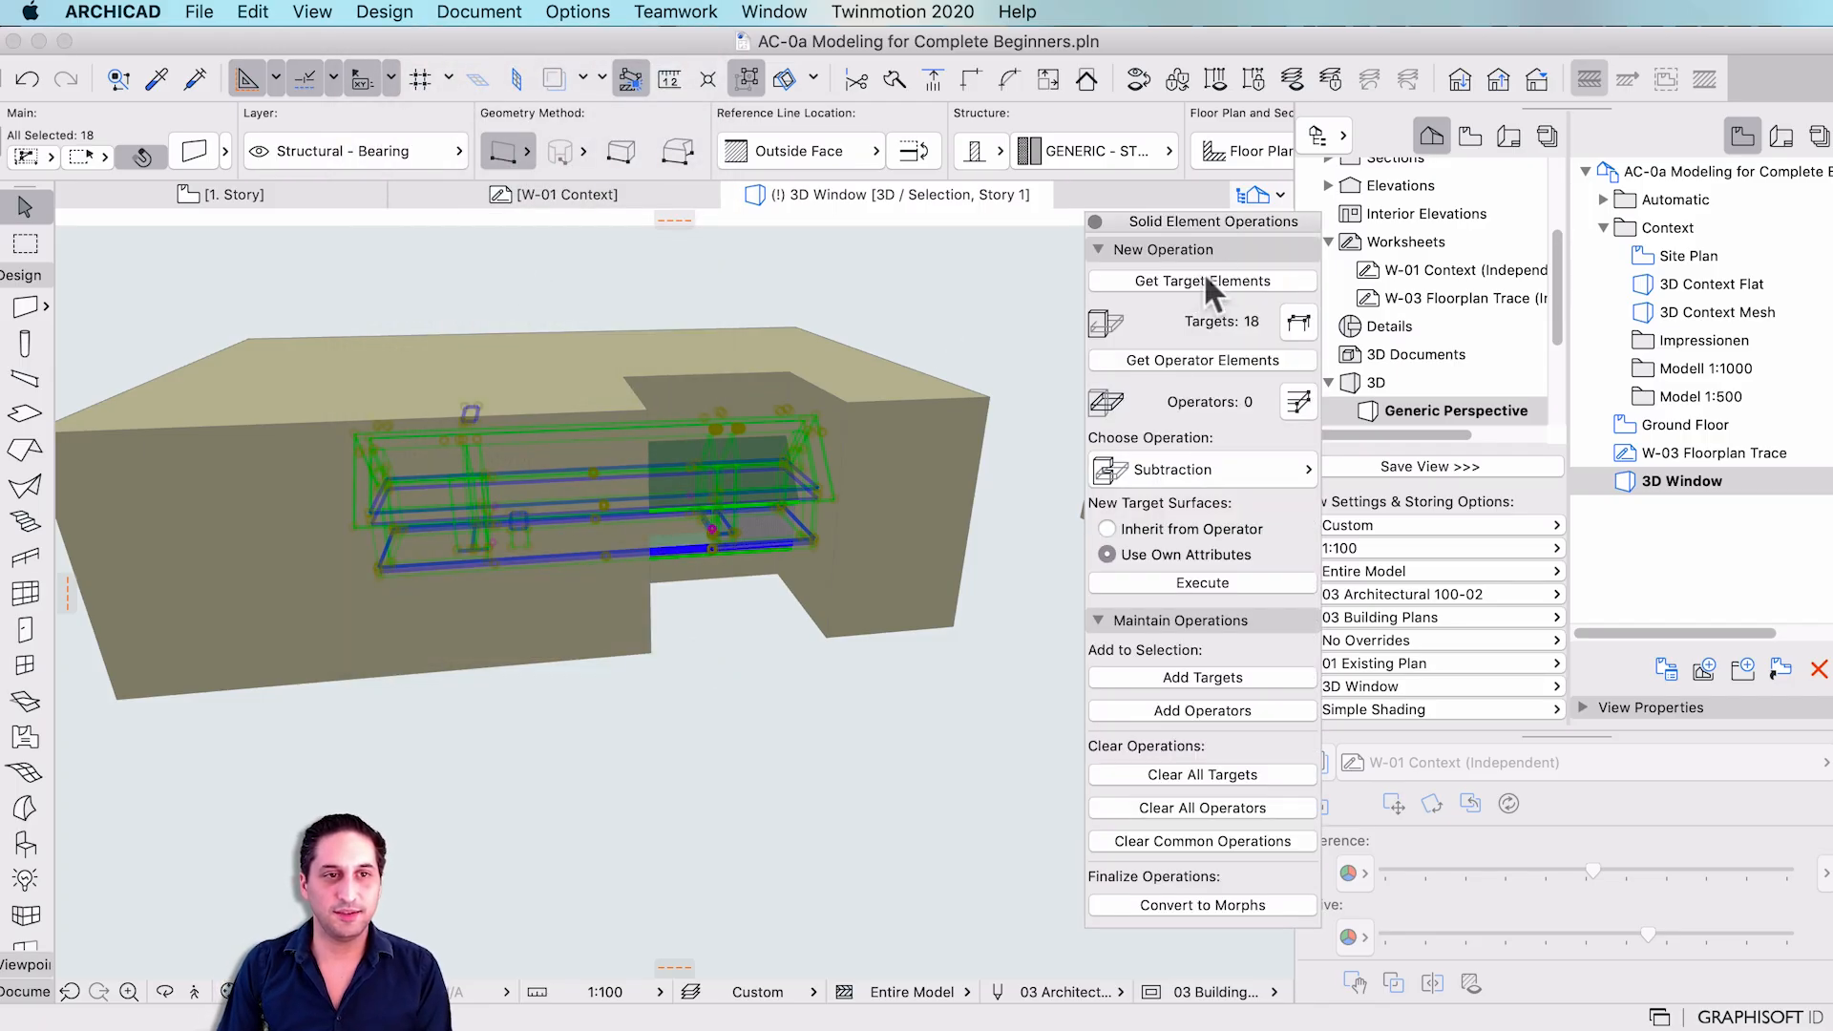
pyautogui.click(1161, 280)
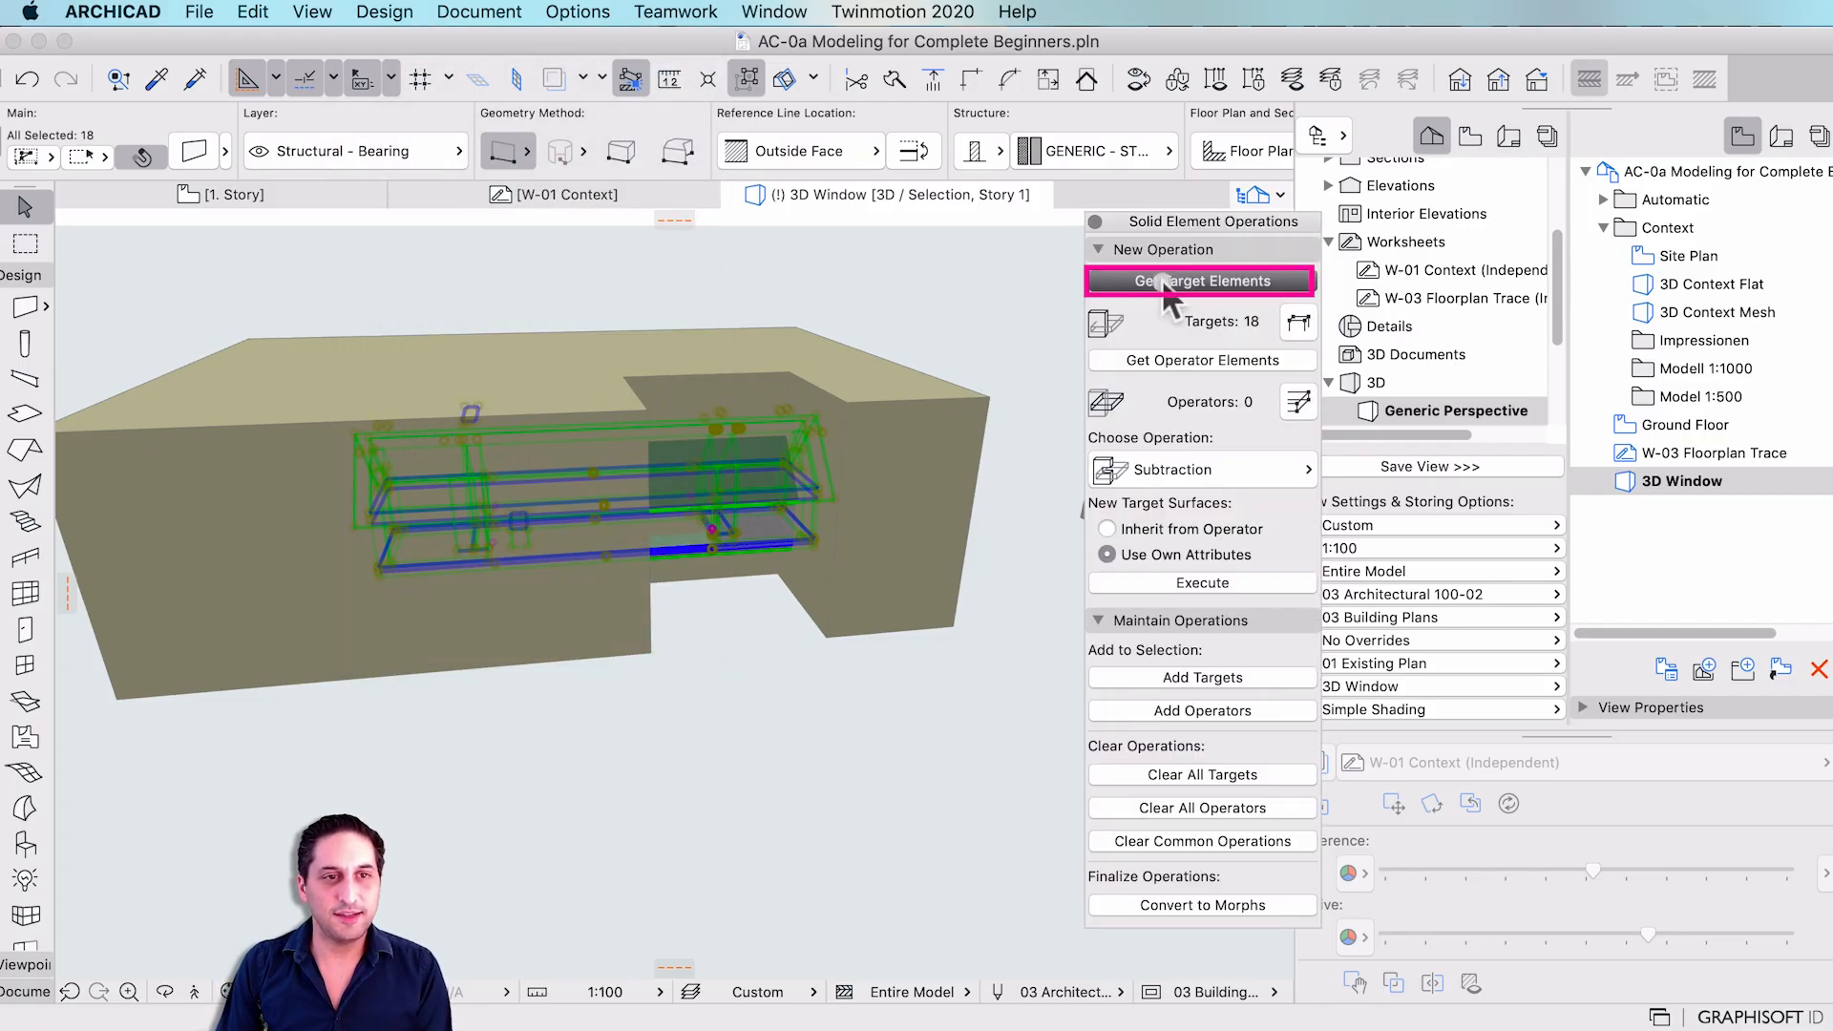
# - Use the notched morph as operator and execute a Subtraction on the targeted house elements
pyautogui.click(941, 473)
pyautogui.click(1202, 360)
pyautogui.click(1176, 467)
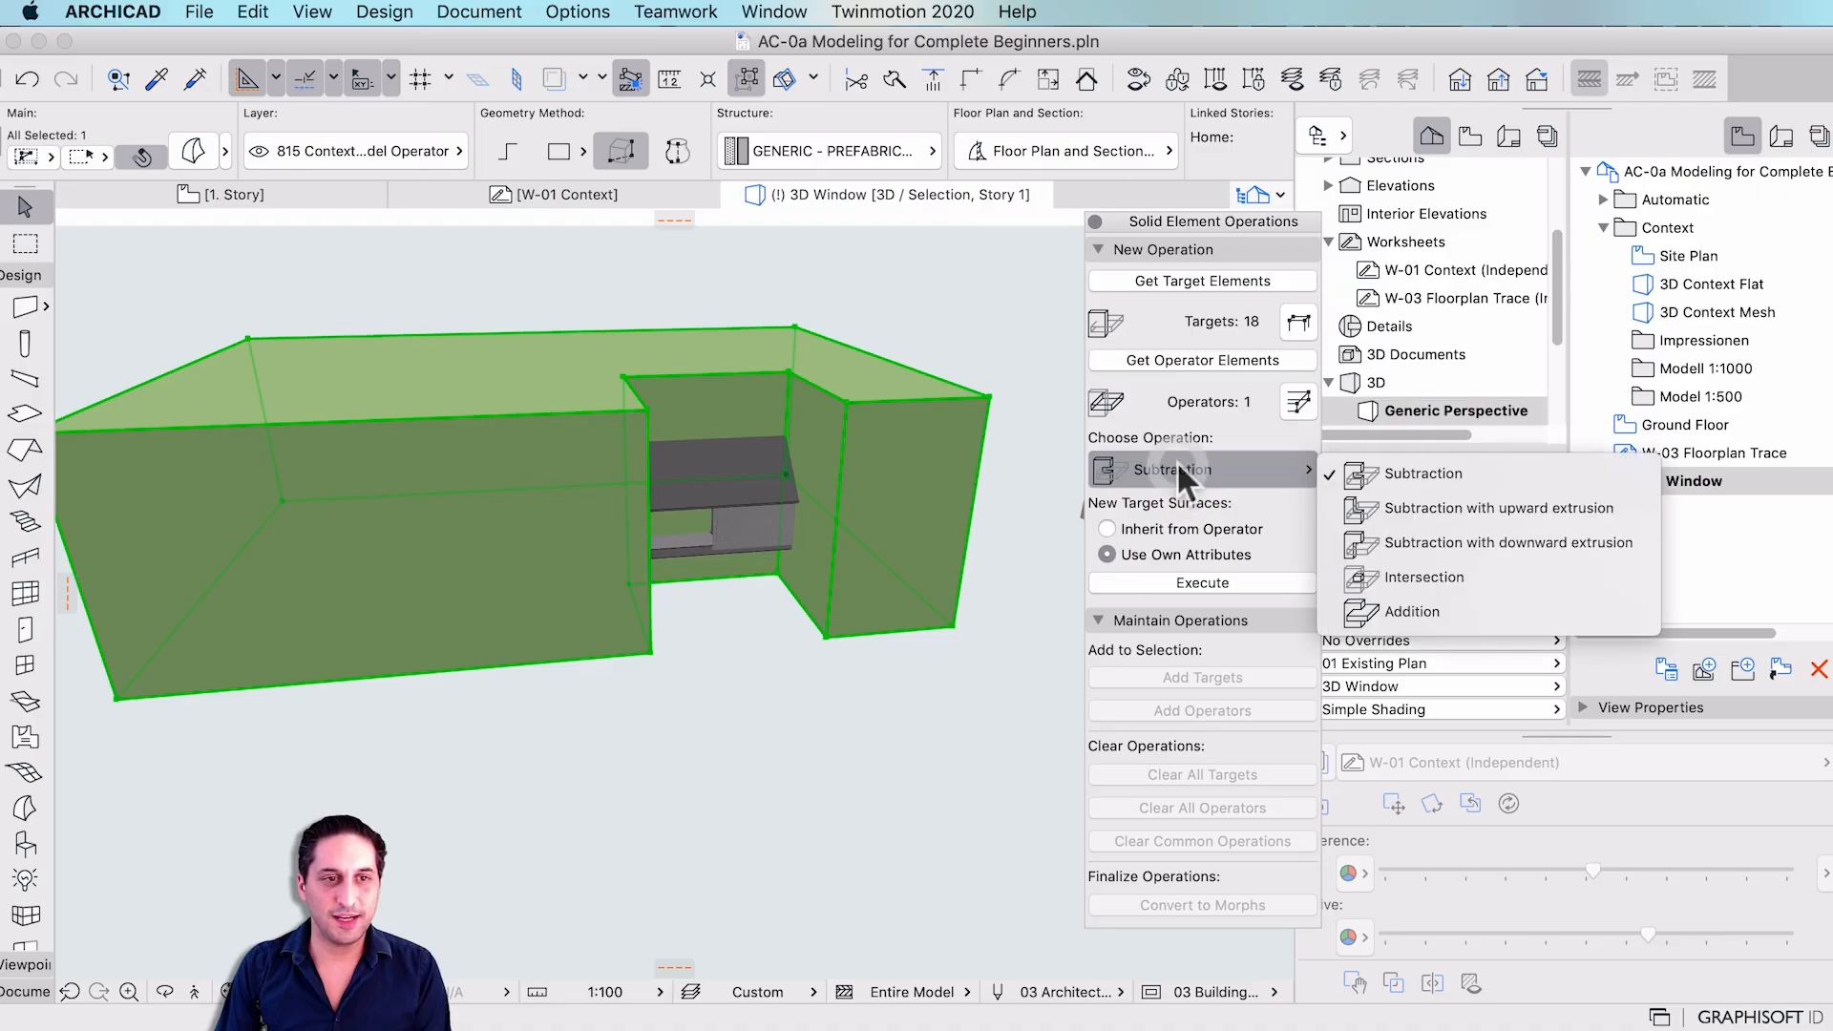
pyautogui.click(1510, 473)
pyautogui.click(1193, 582)
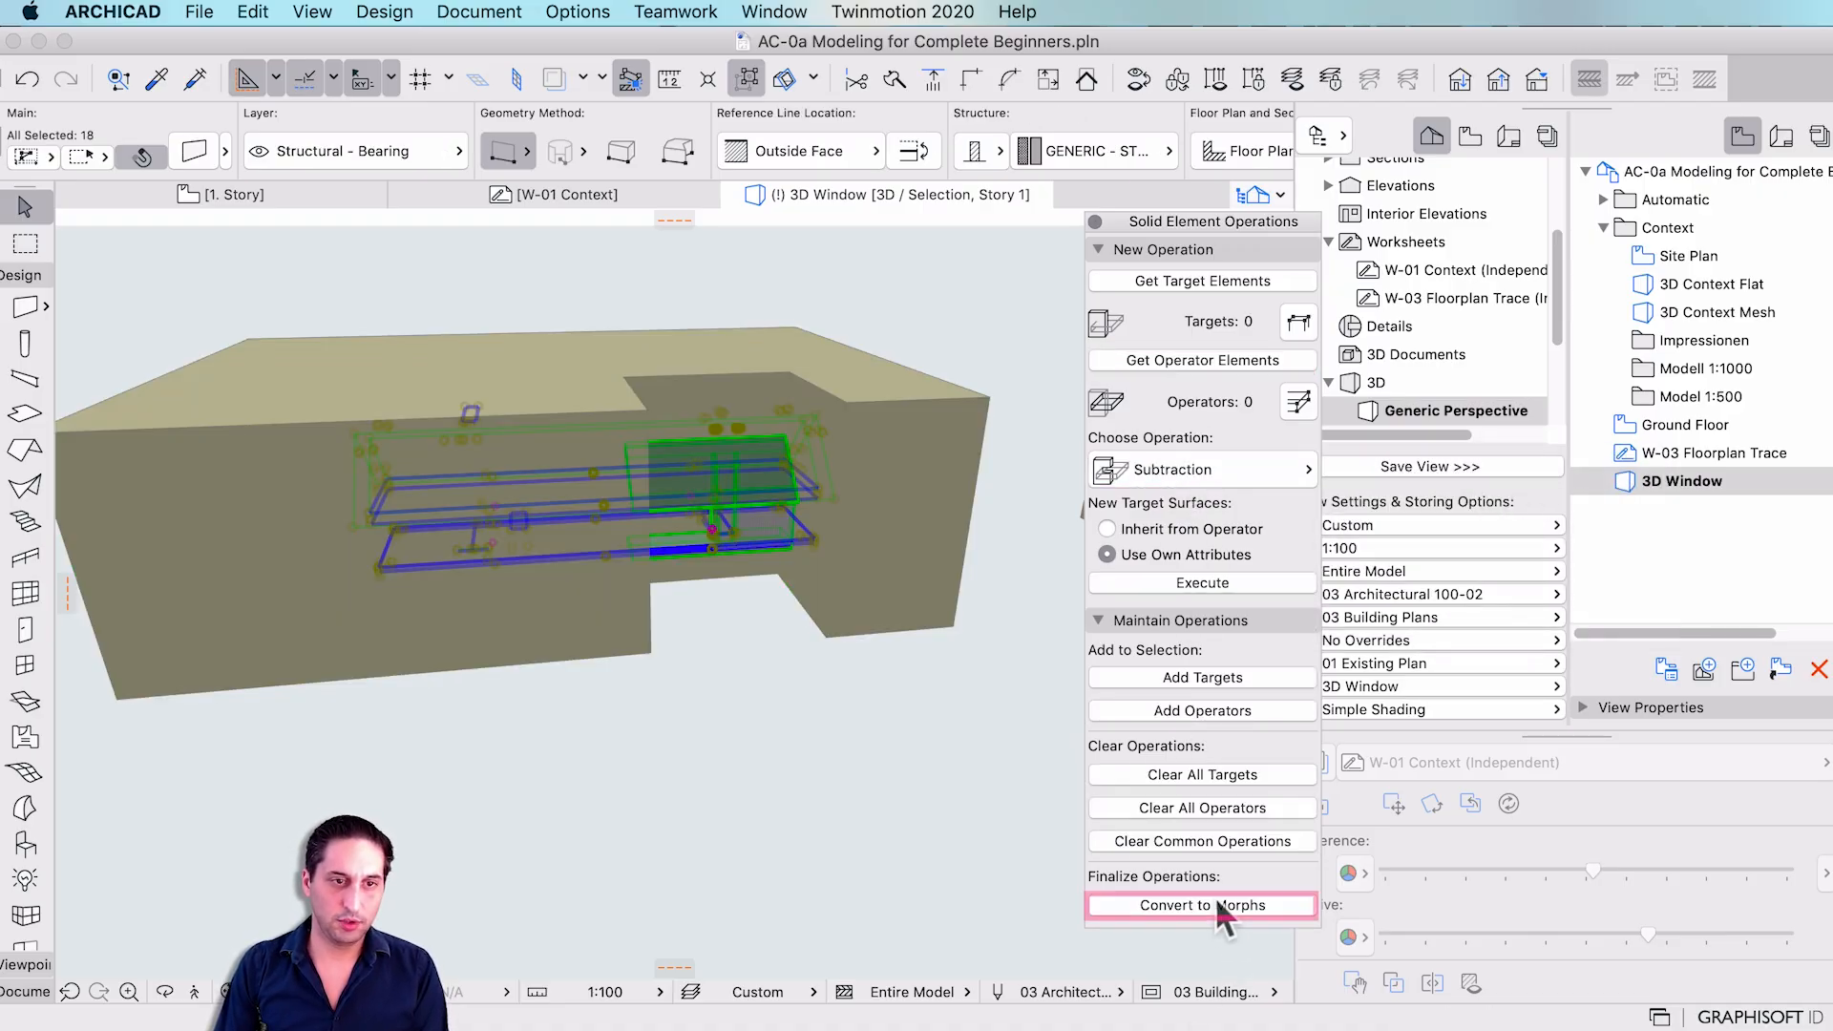
# - Convert the cut house elements to morphs and move them vertically up above the notched box
pyautogui.click(1218, 905)
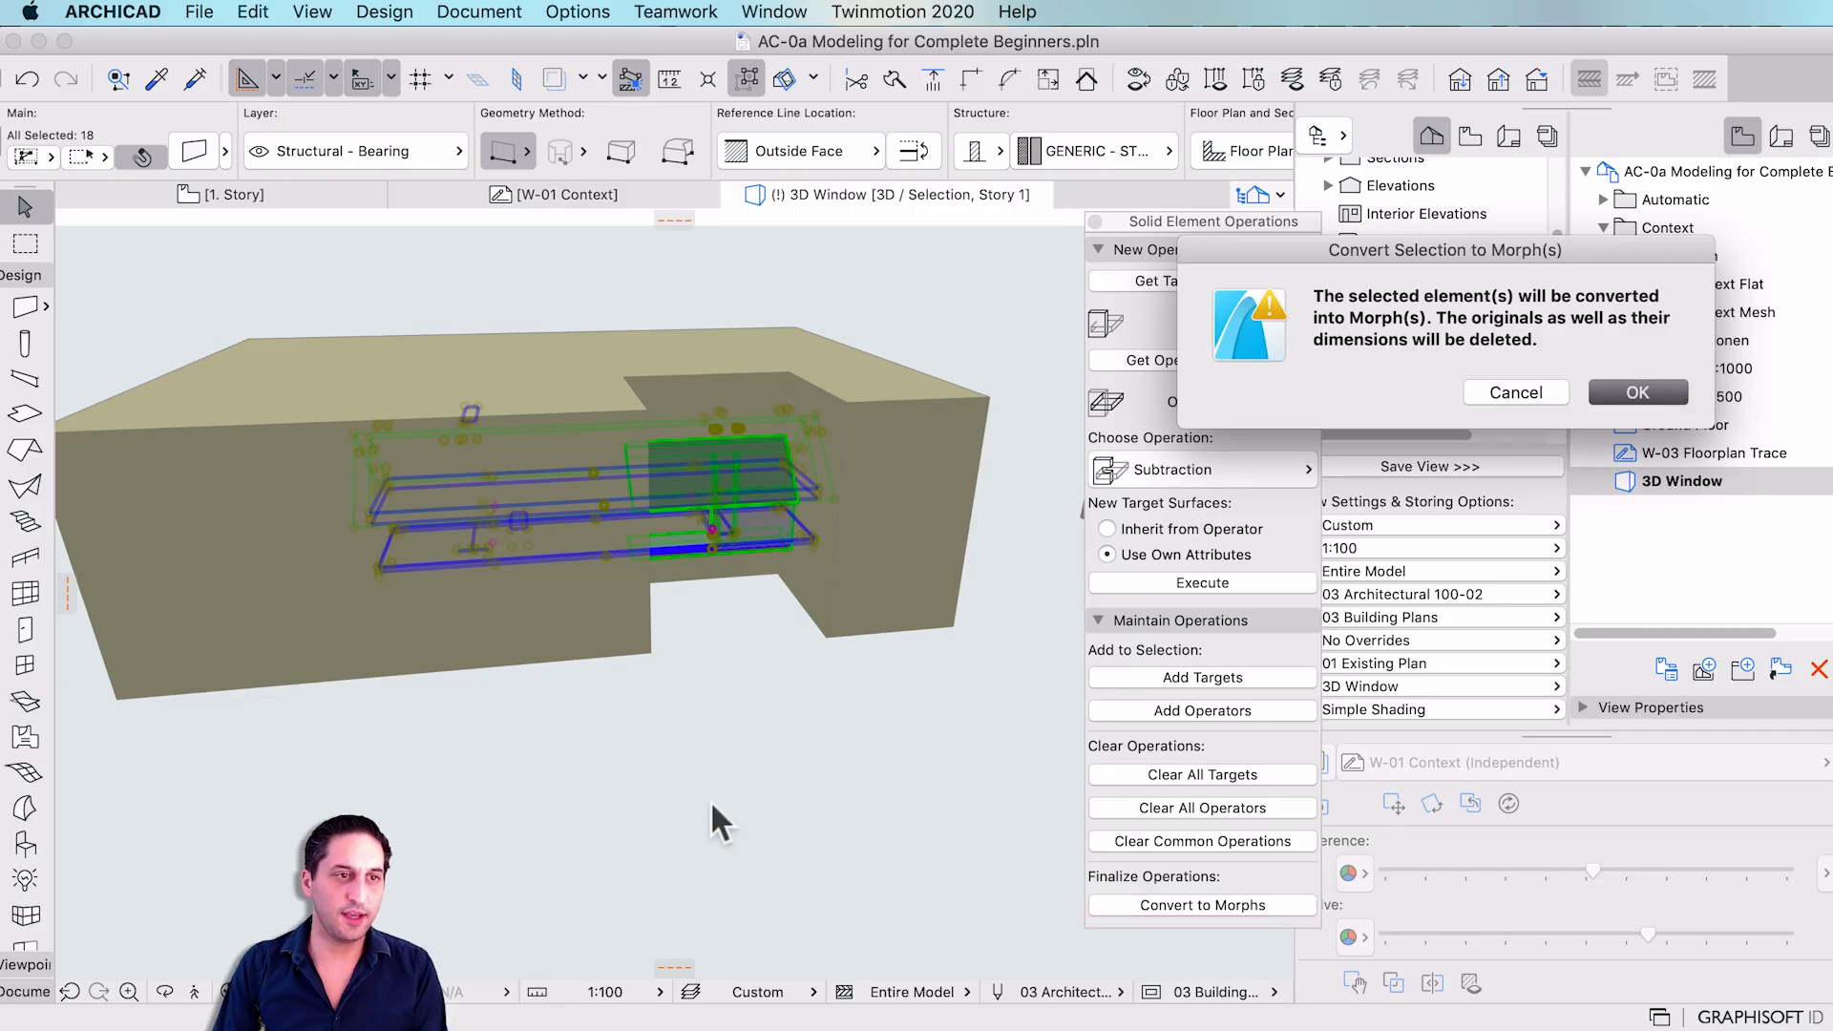
pyautogui.press('Return')
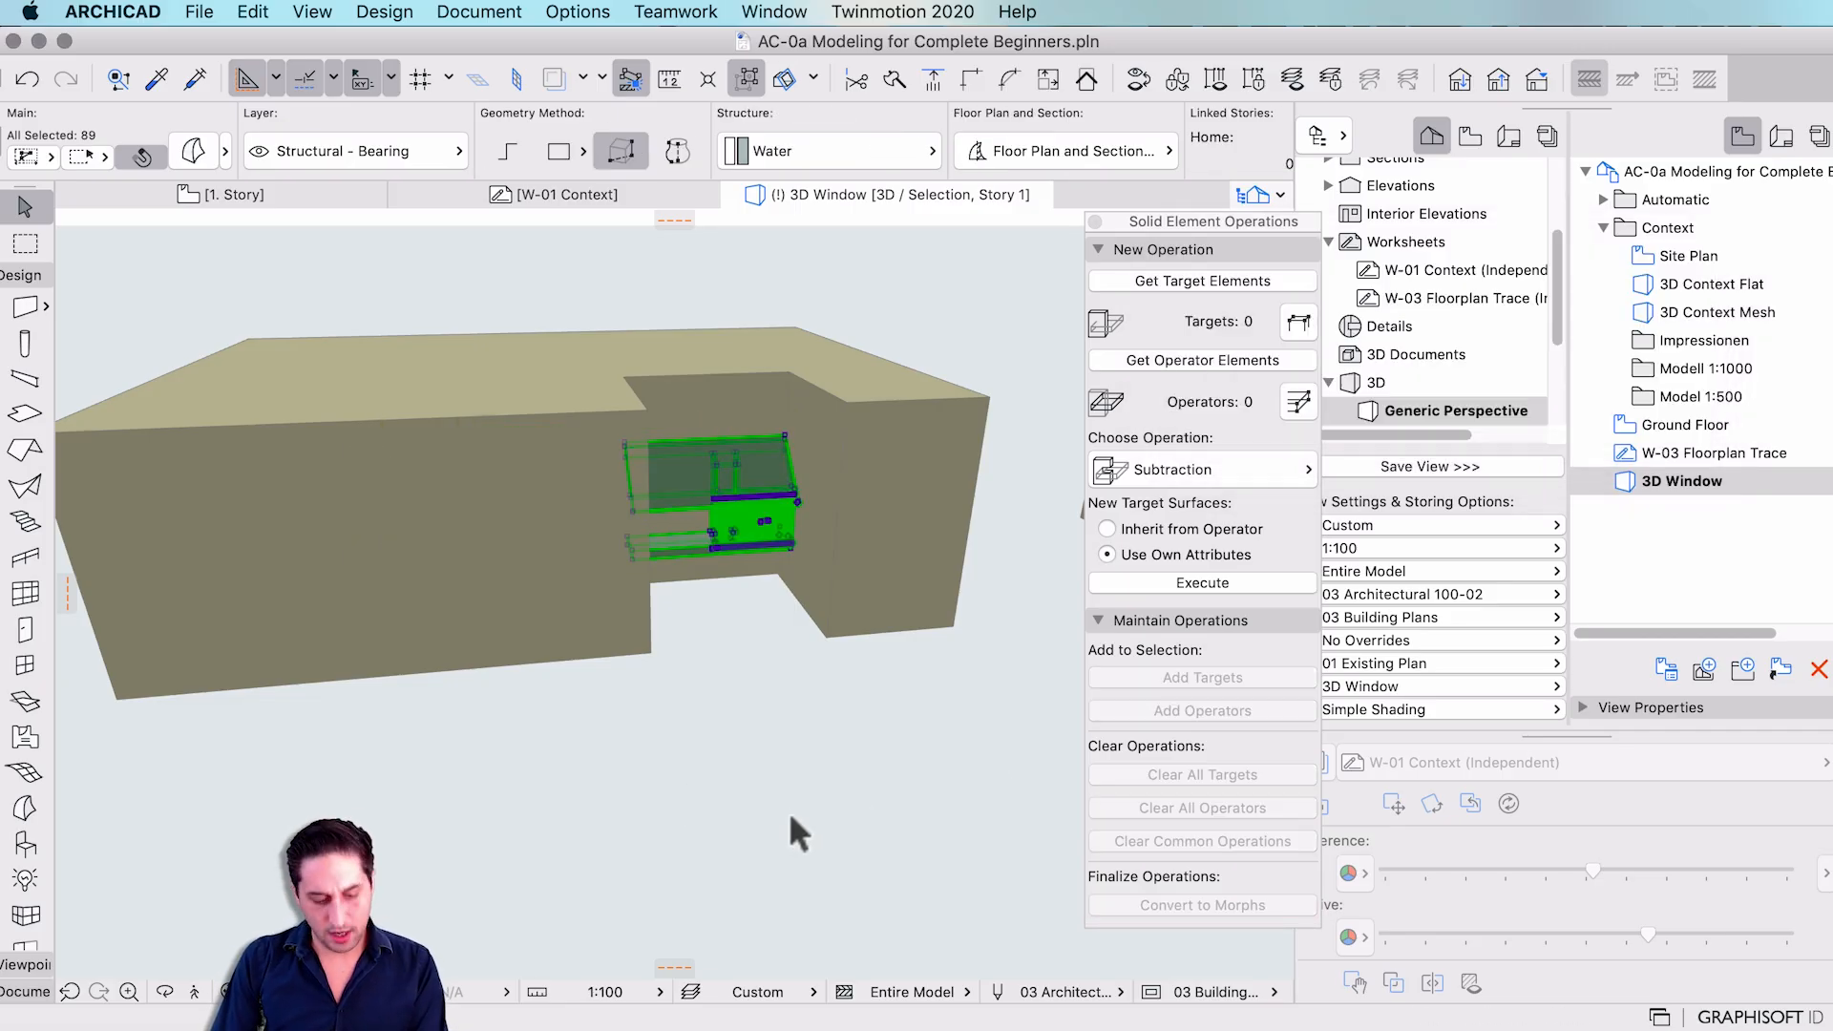
pyautogui.press('super+d')
pyautogui.click(826, 633)
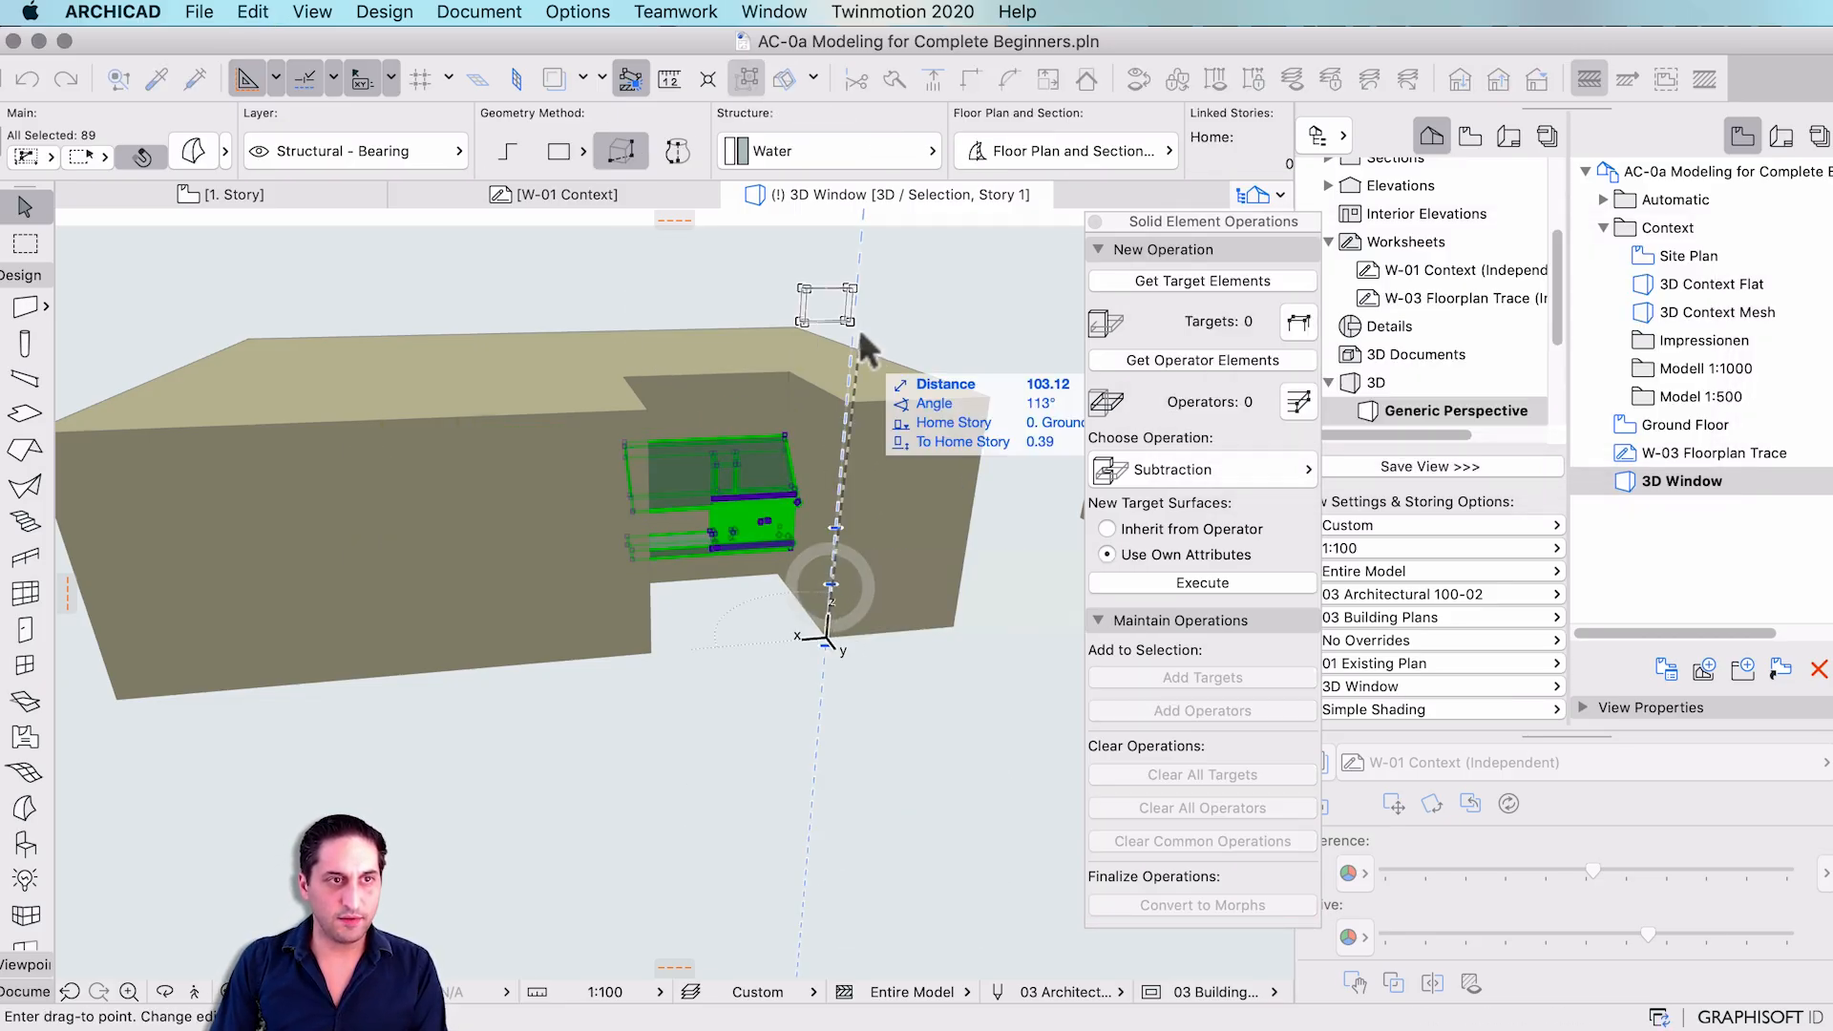
pyautogui.click(829, 344)
pyautogui.moveTo(815, 572); pyautogui.dragTo(818, 634, button='middle')
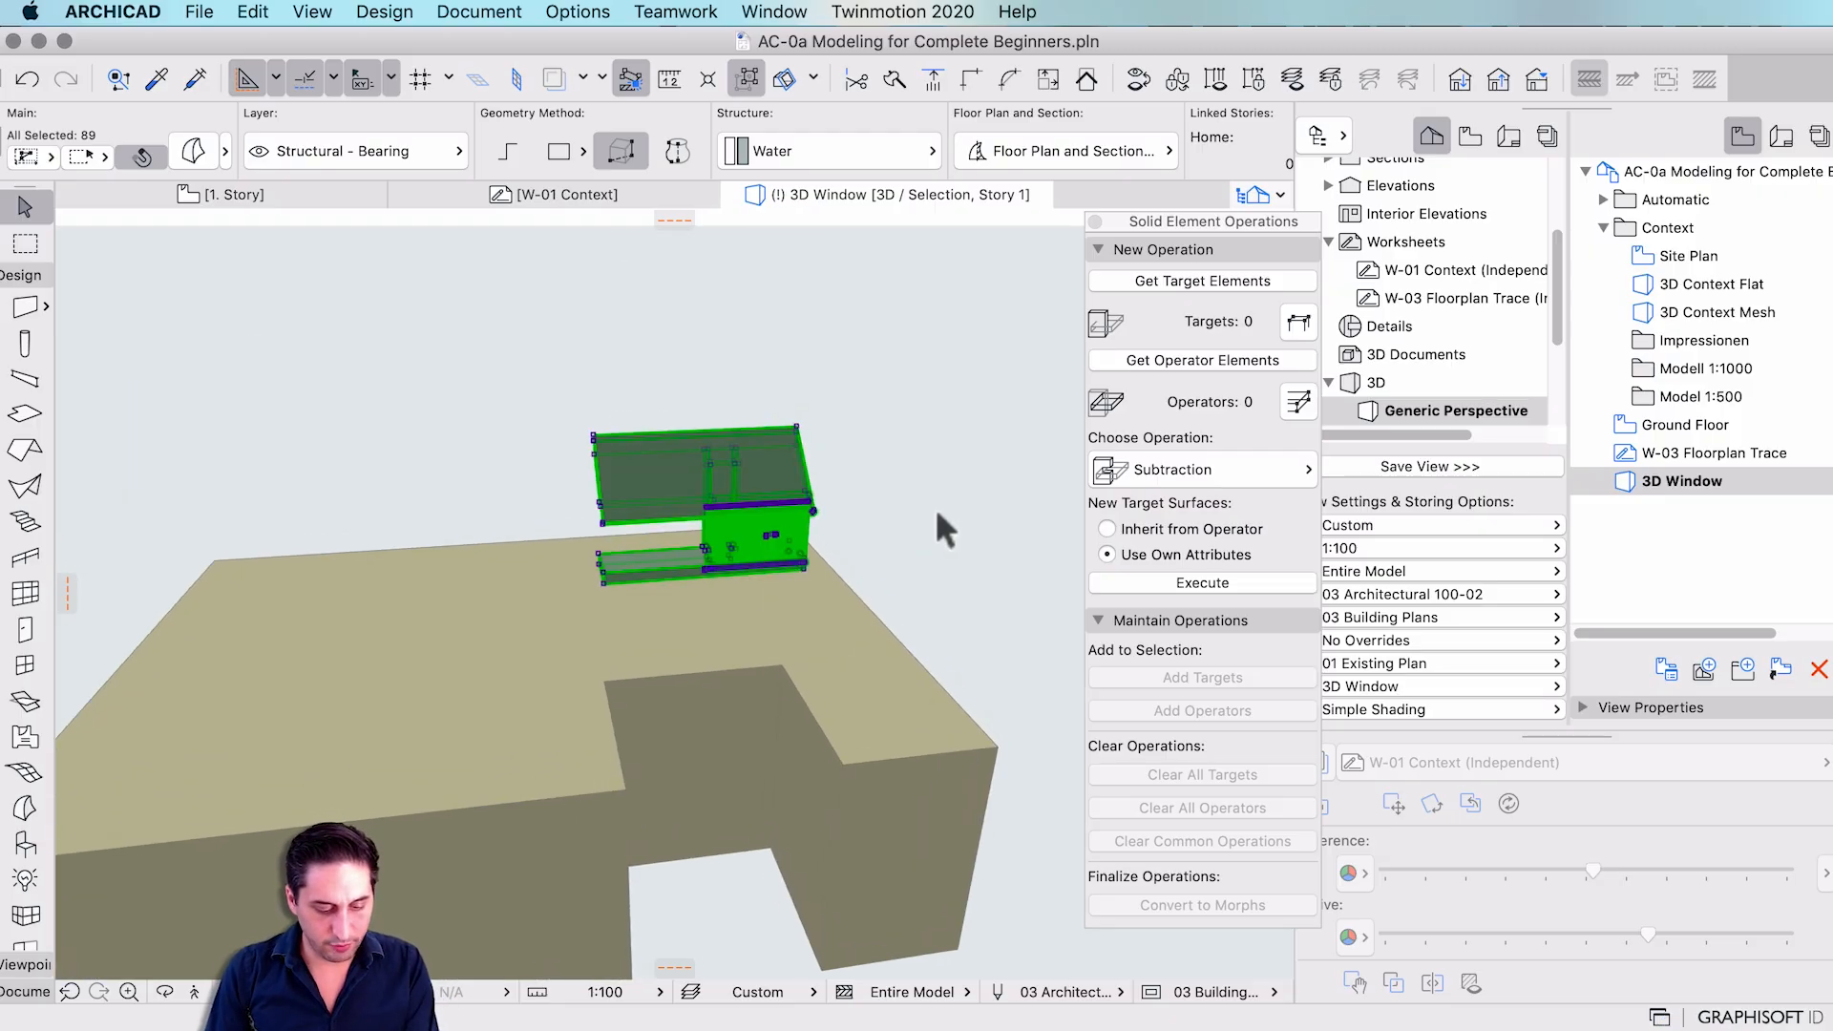
# - Show only the converted house section in the 3D view and select all of its morphs
pyautogui.press('F4')
pyautogui.hotkey('shift', 'F4')
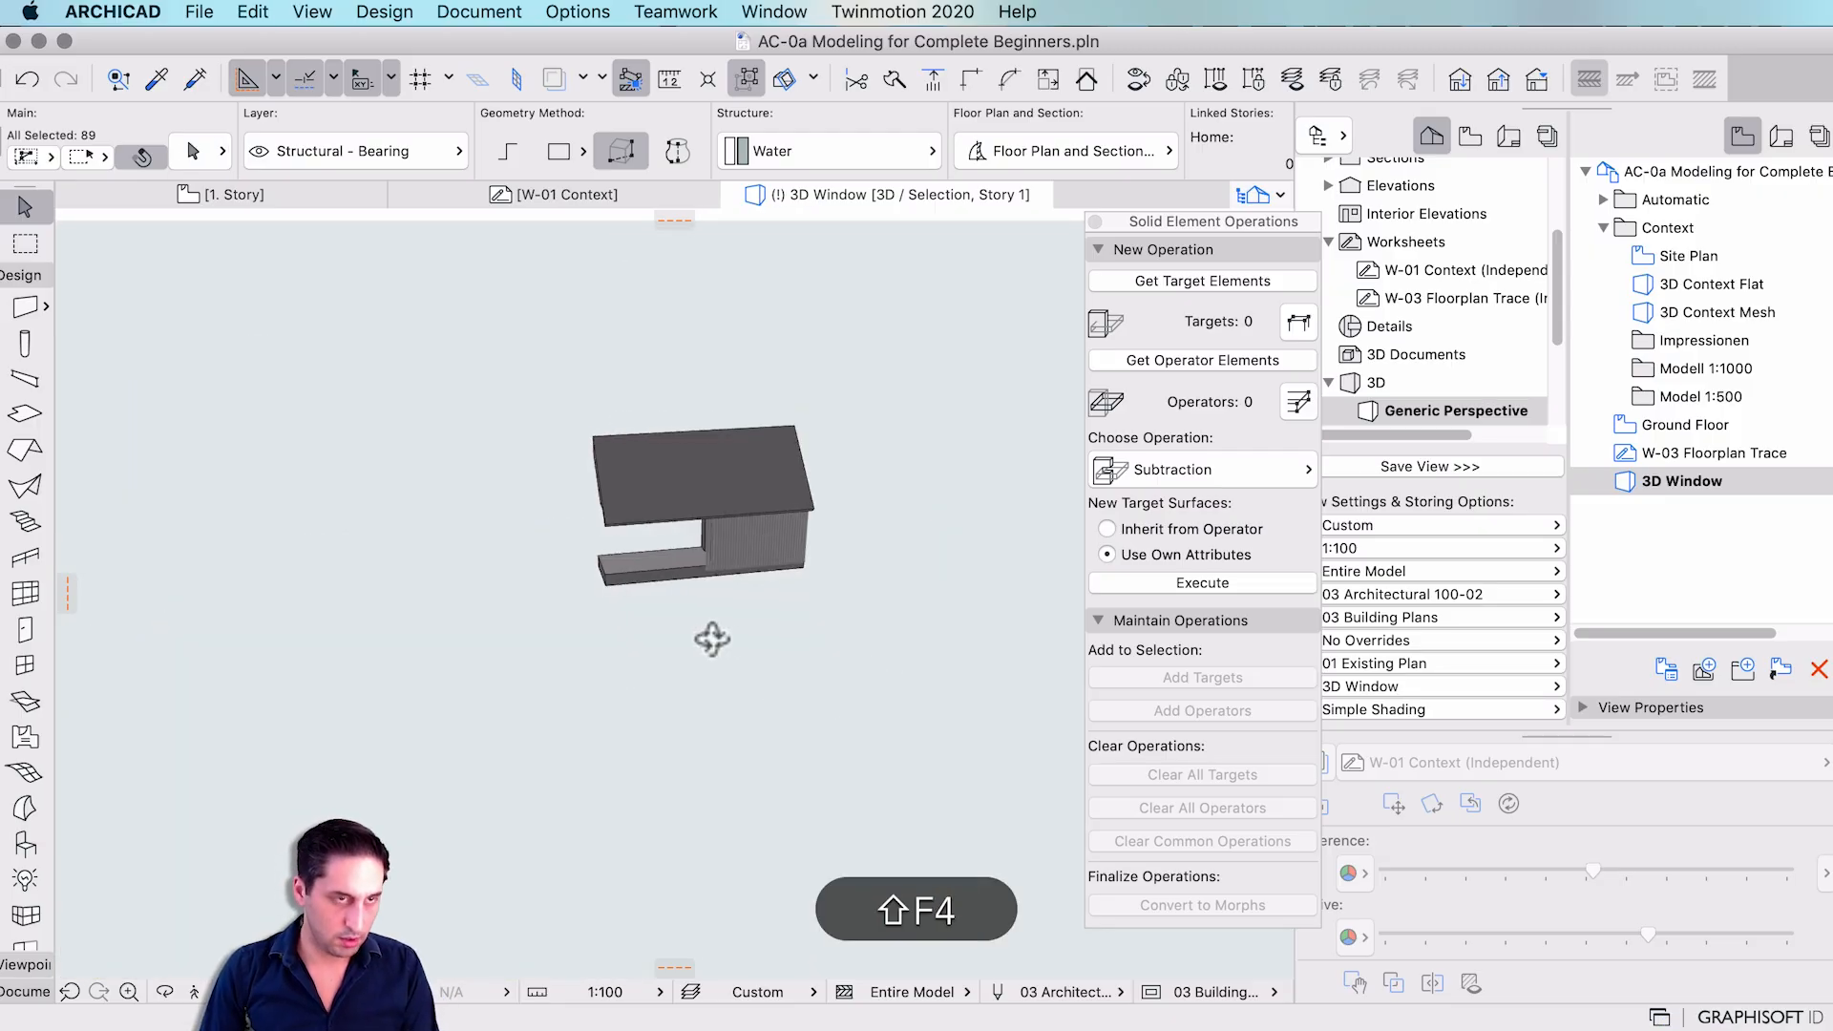
pyautogui.keyDown('shift'); pyautogui.moveTo(1065, 572); pyautogui.dragTo(809, 627, button='middle'); pyautogui.keyUp('shift')
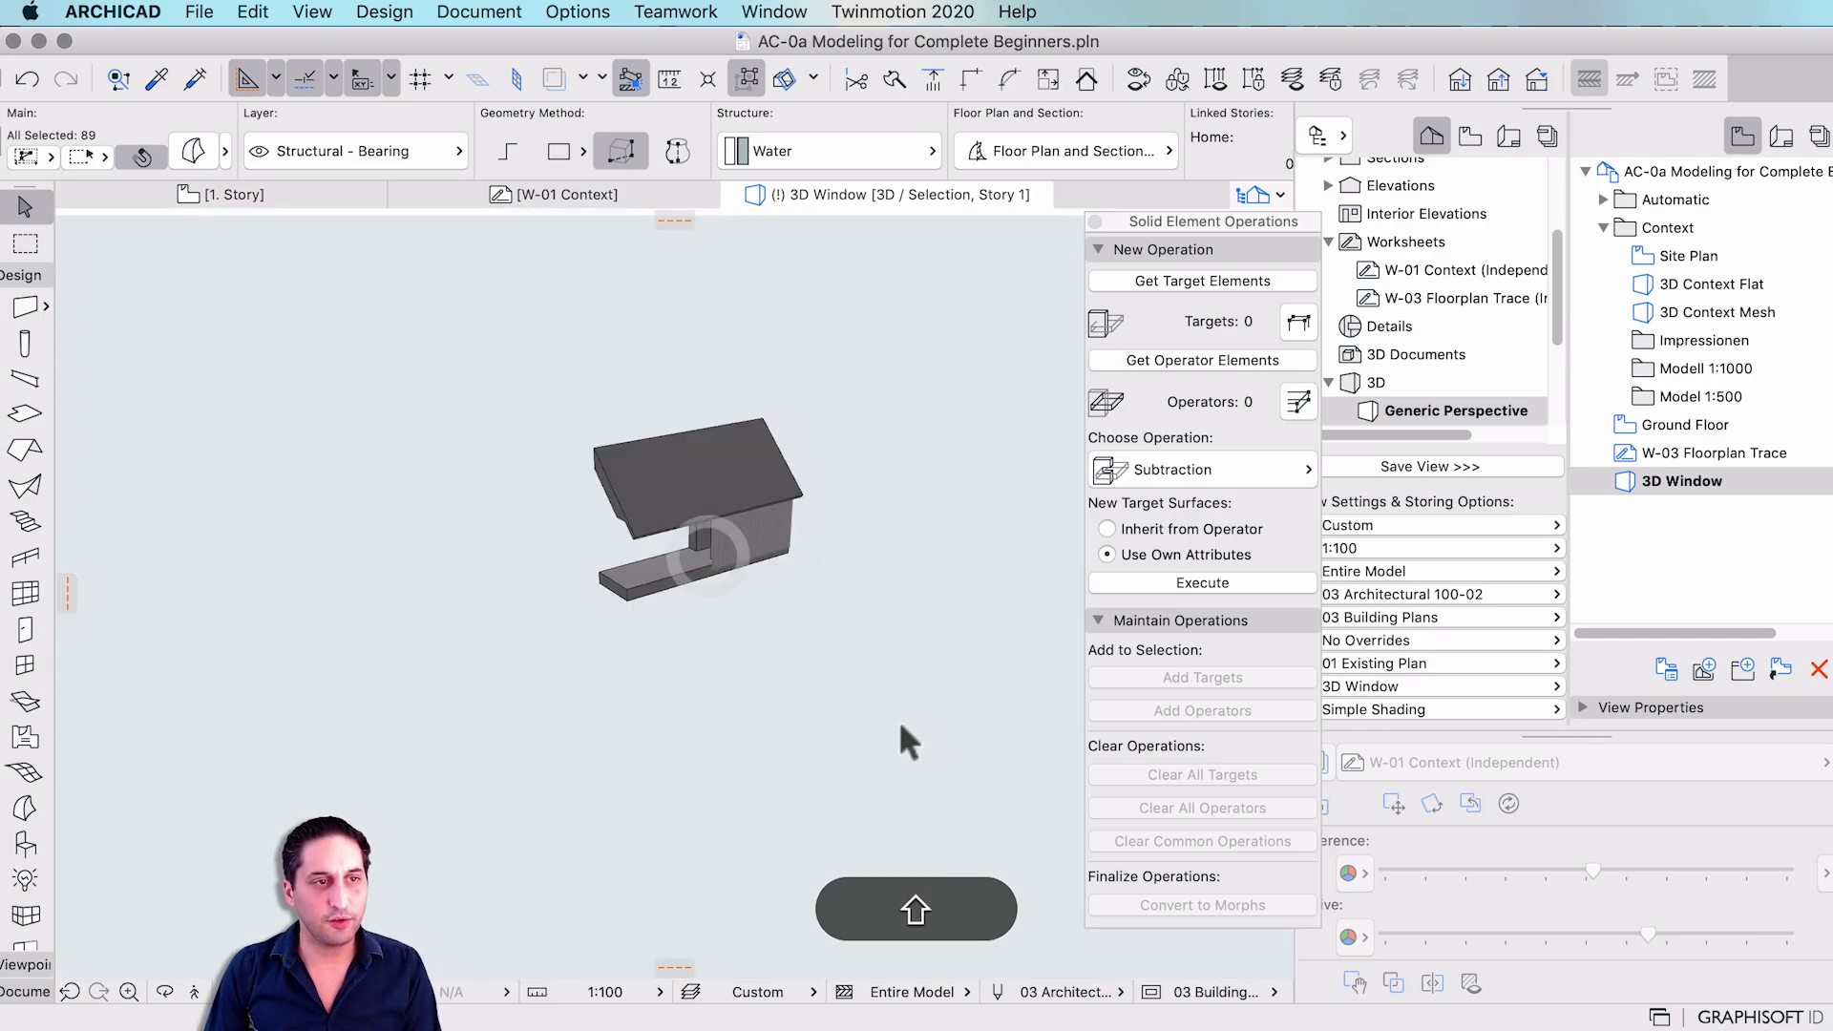
pyautogui.click(516, 367)
pyautogui.moveTo(515, 368); pyautogui.dragTo(886, 707)
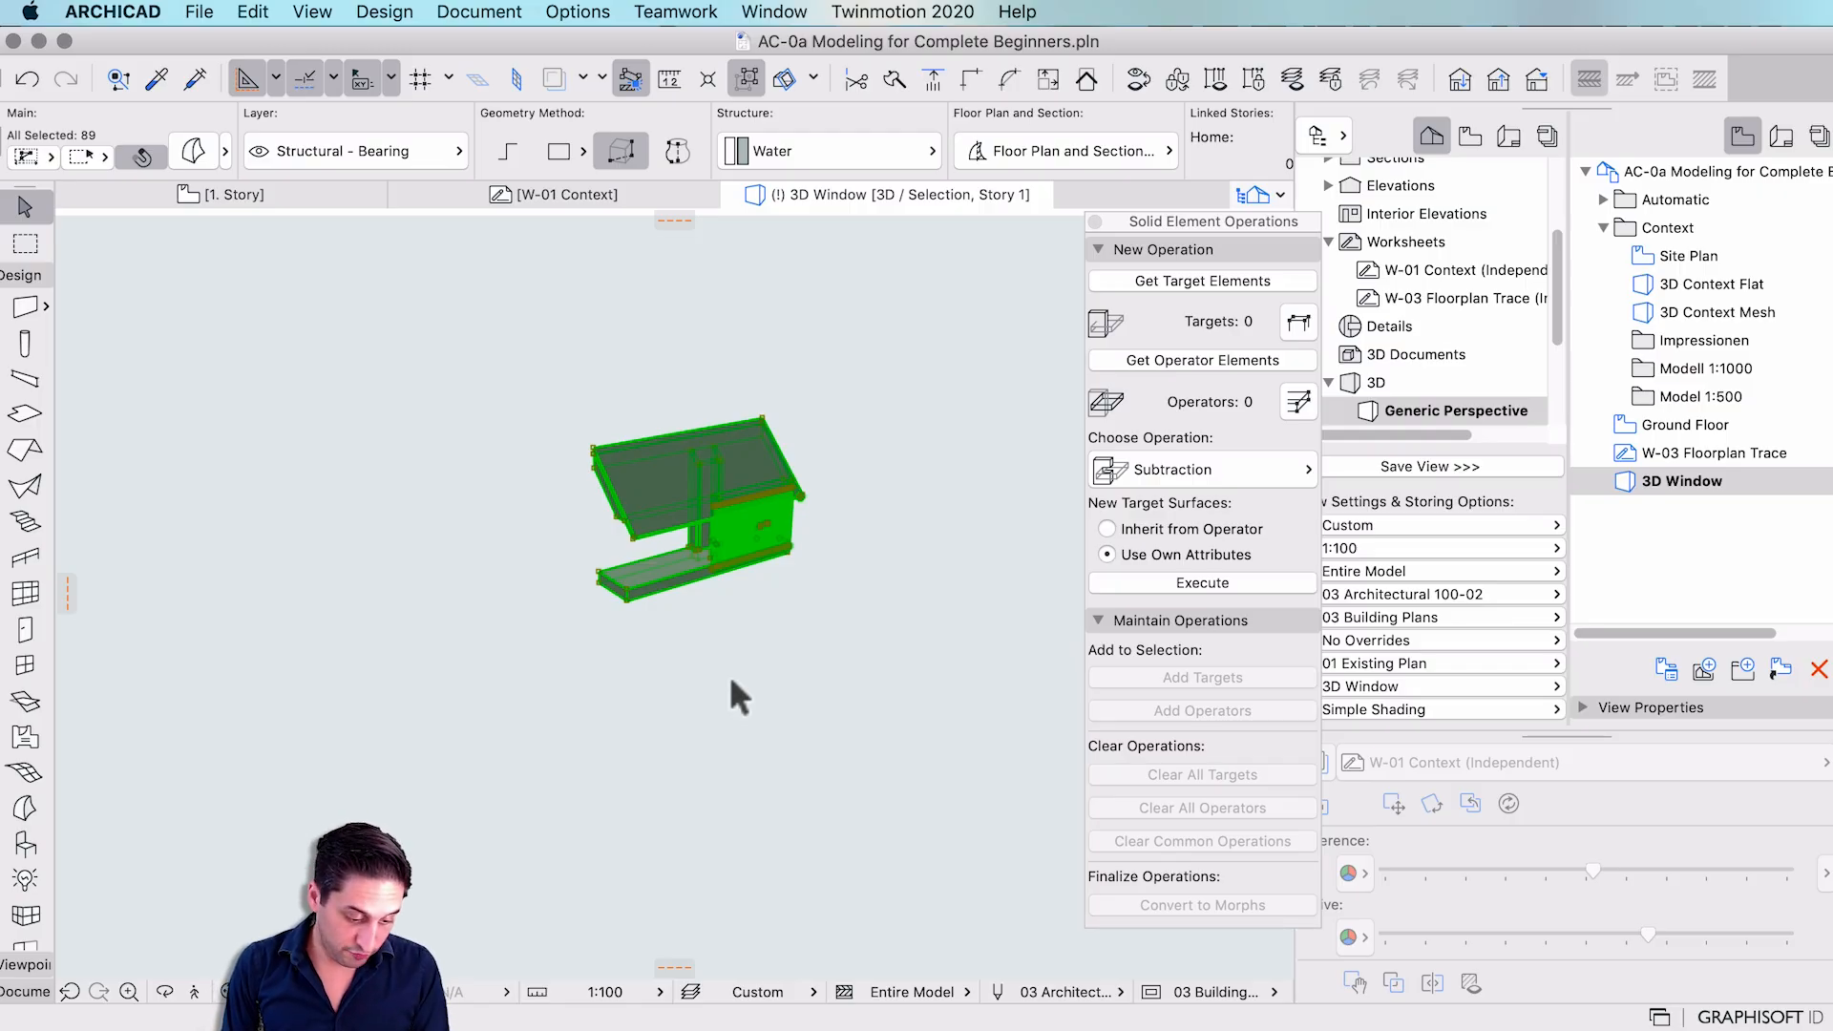
# - Export the house section to the Desktop as a binary STL named "AC-0a Modeling for Complete Beginners3", in millimetres at scale 1:50
pyautogui.press('super+shift+s')
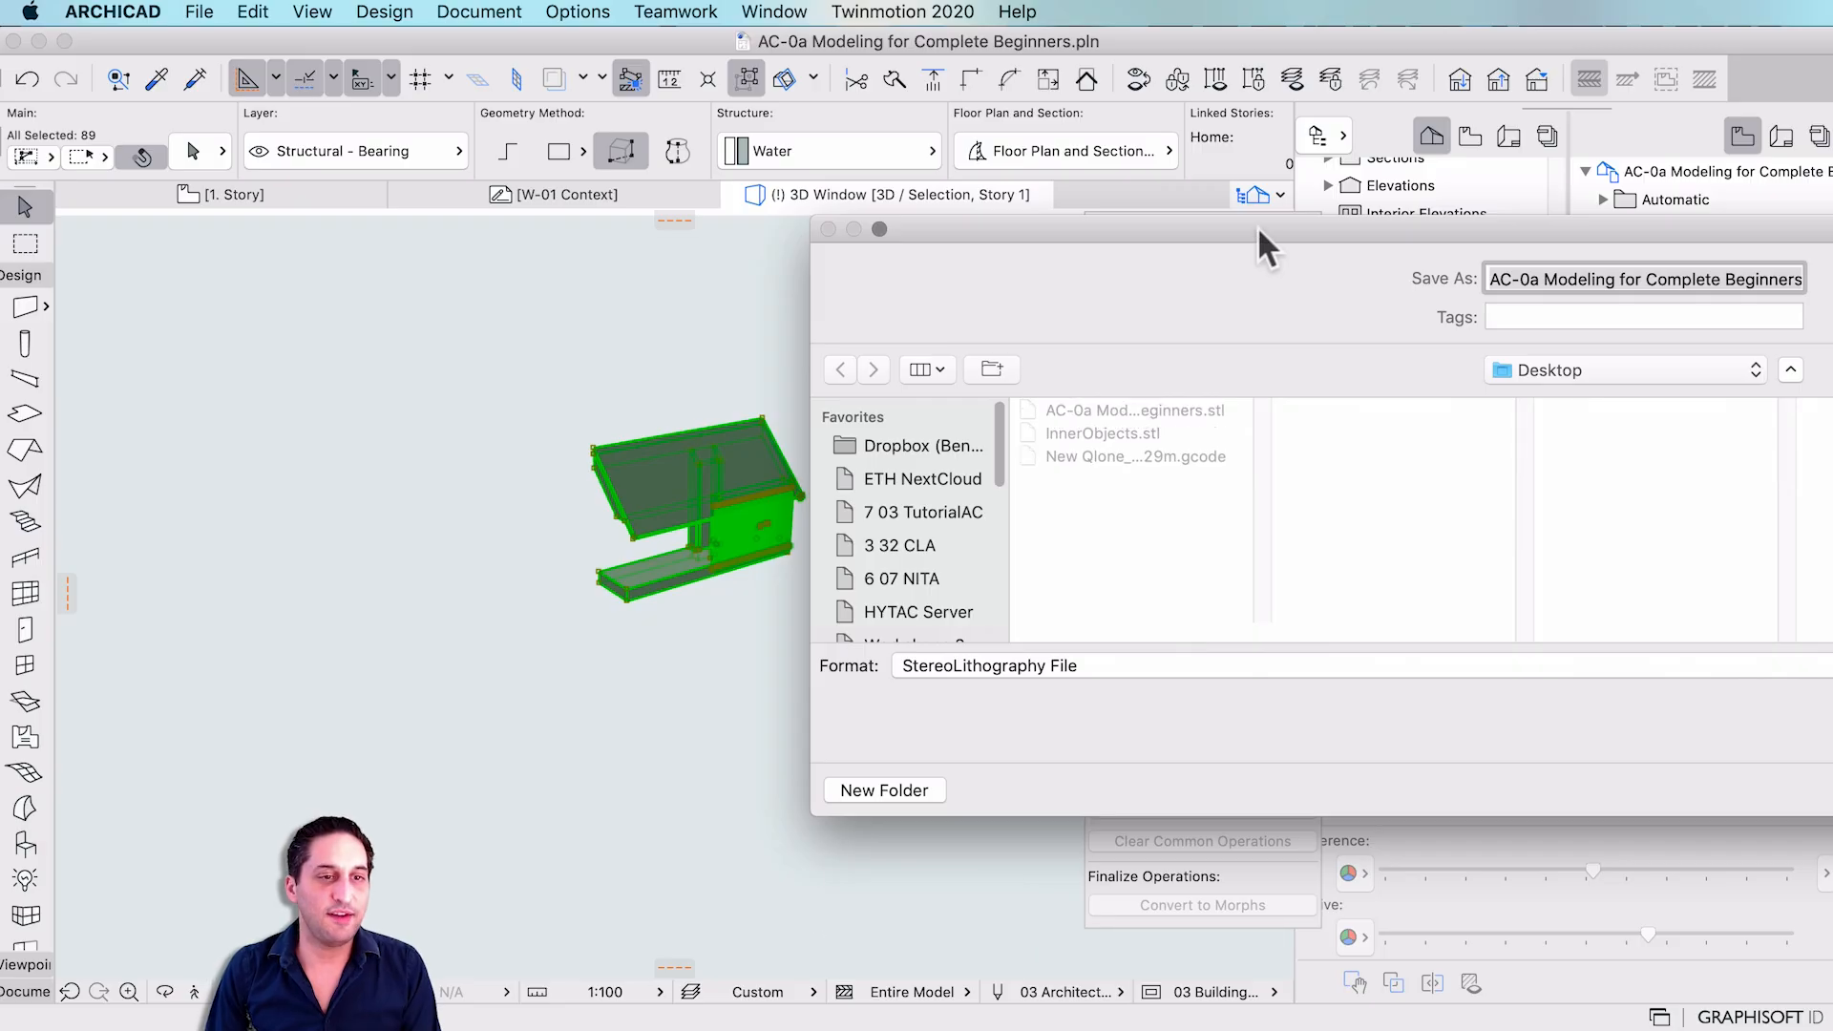
pyautogui.moveTo(1257, 234); pyautogui.dragTo(555, 250)
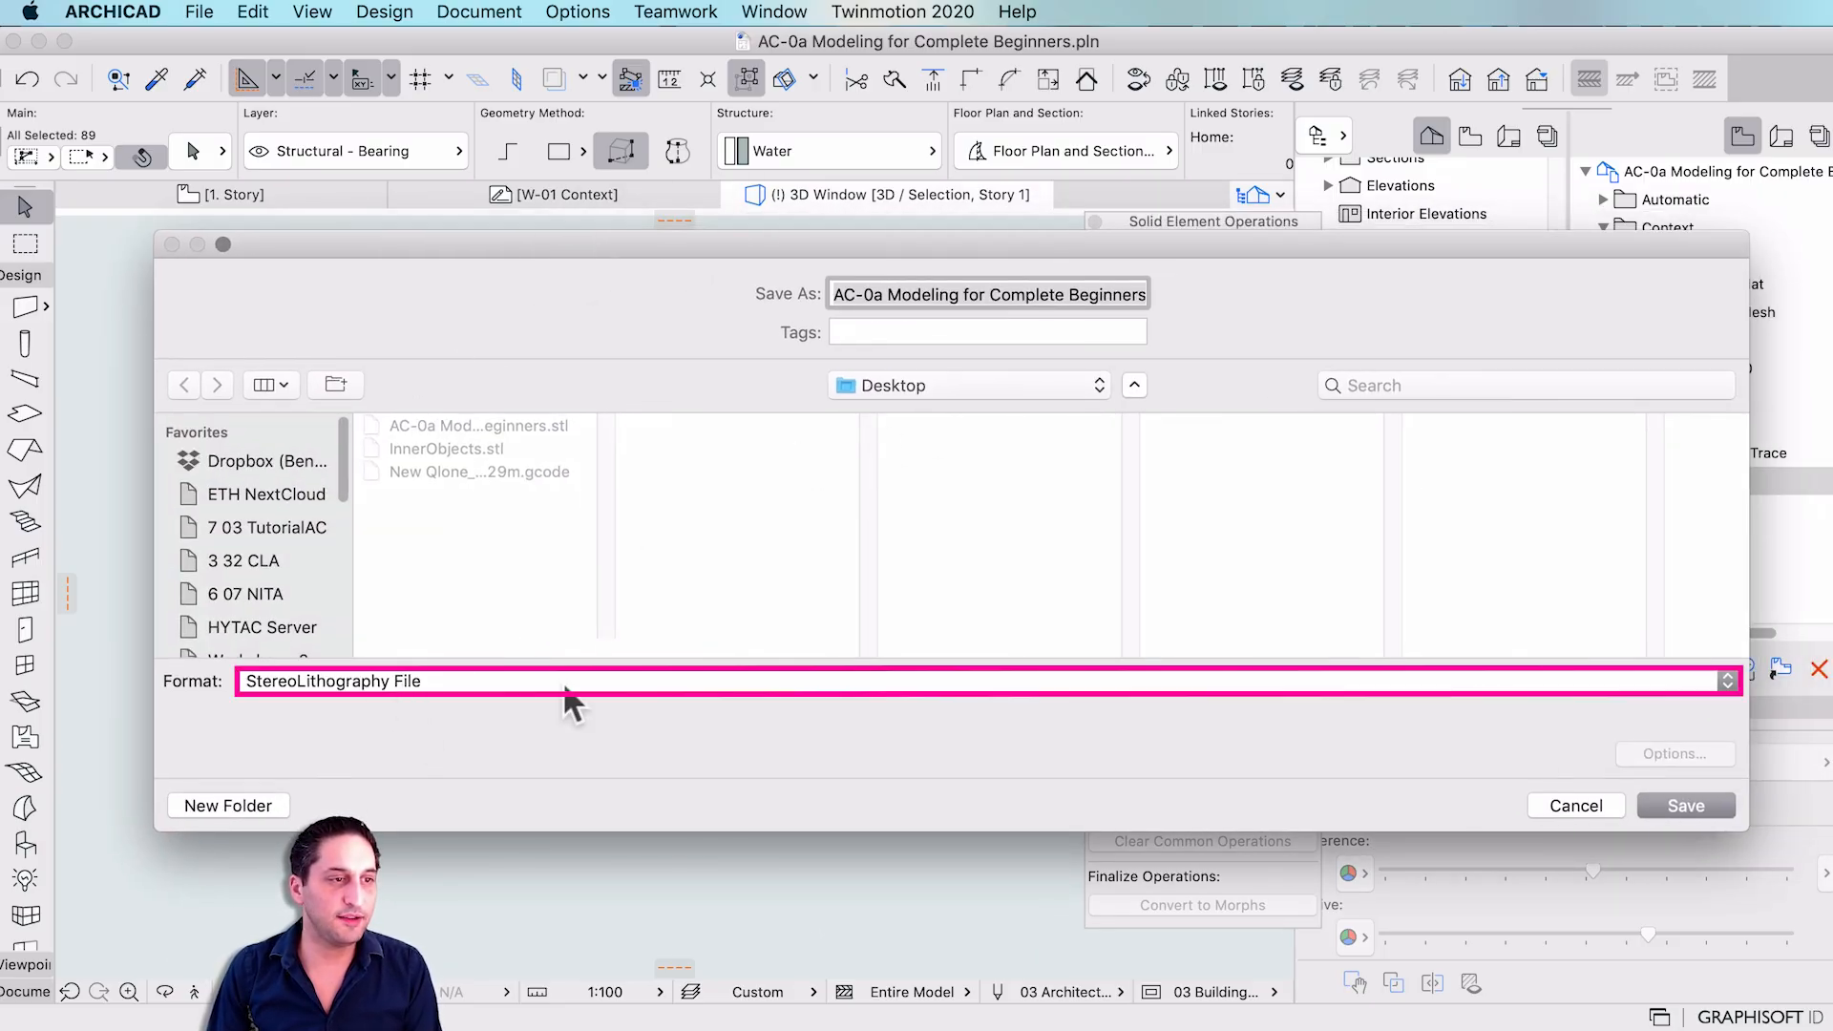
pyautogui.click(1690, 807)
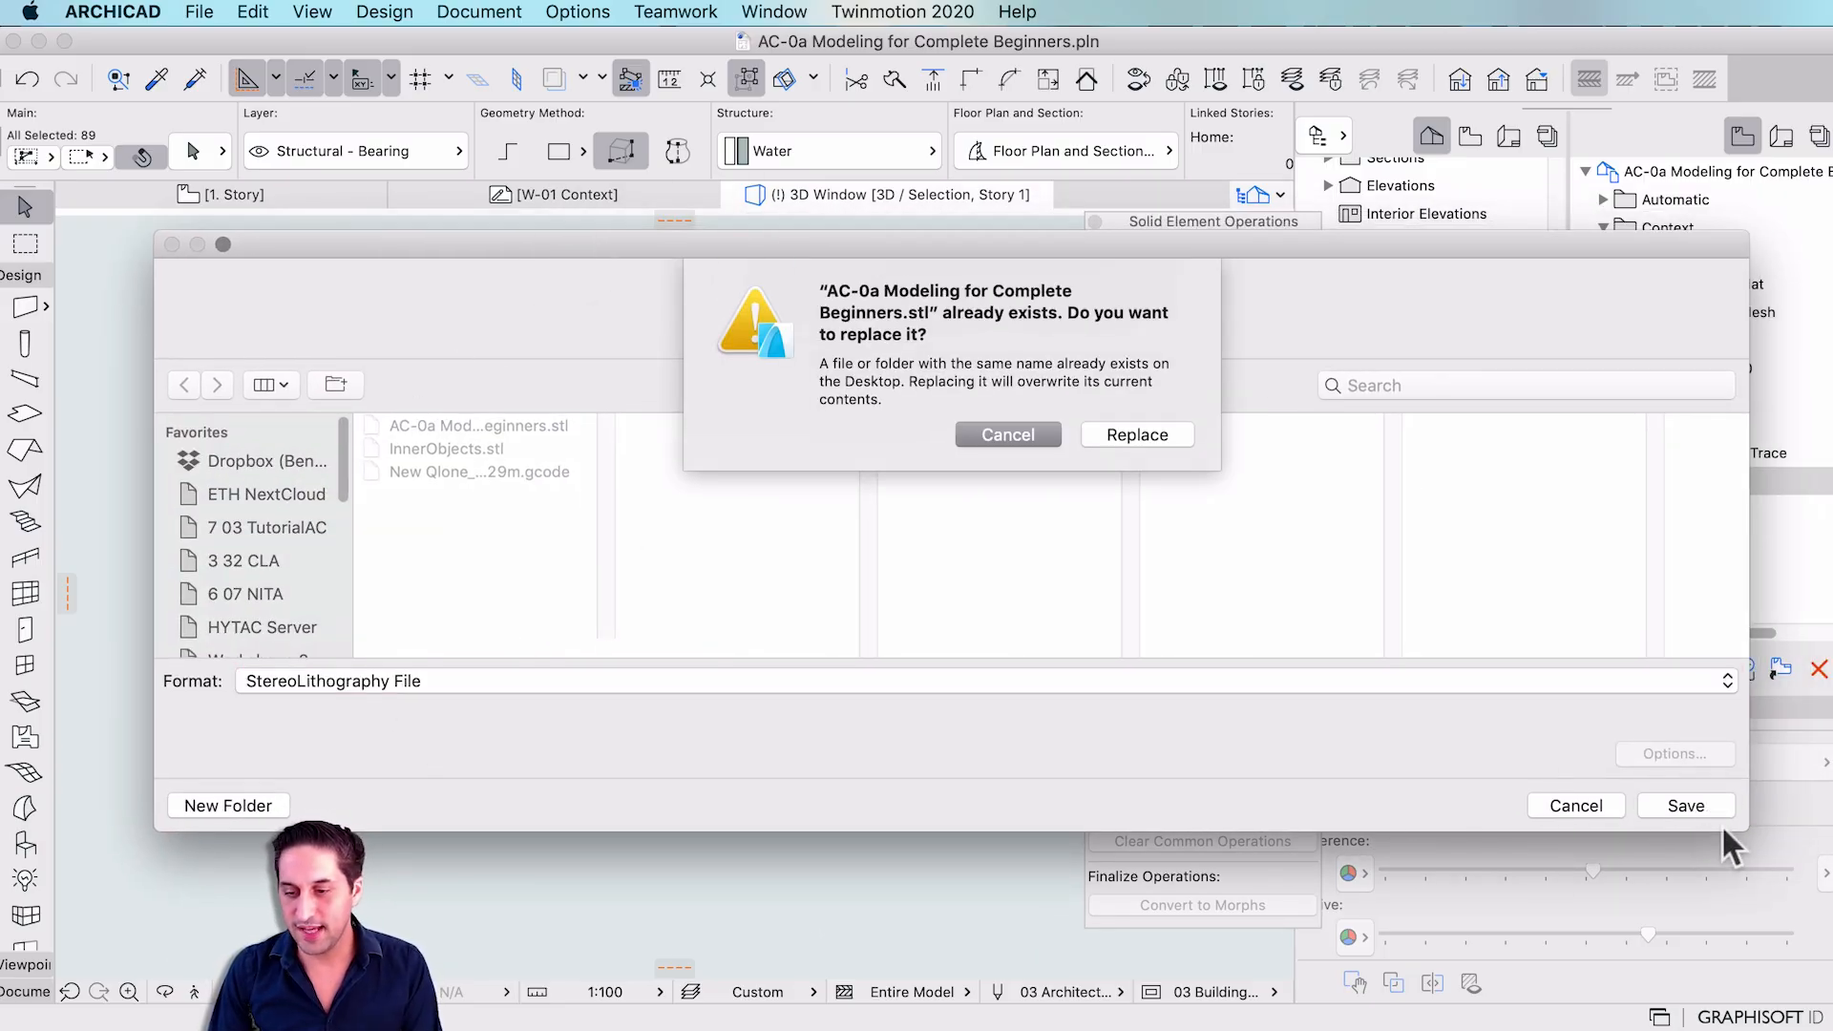
pyautogui.press('Escape')
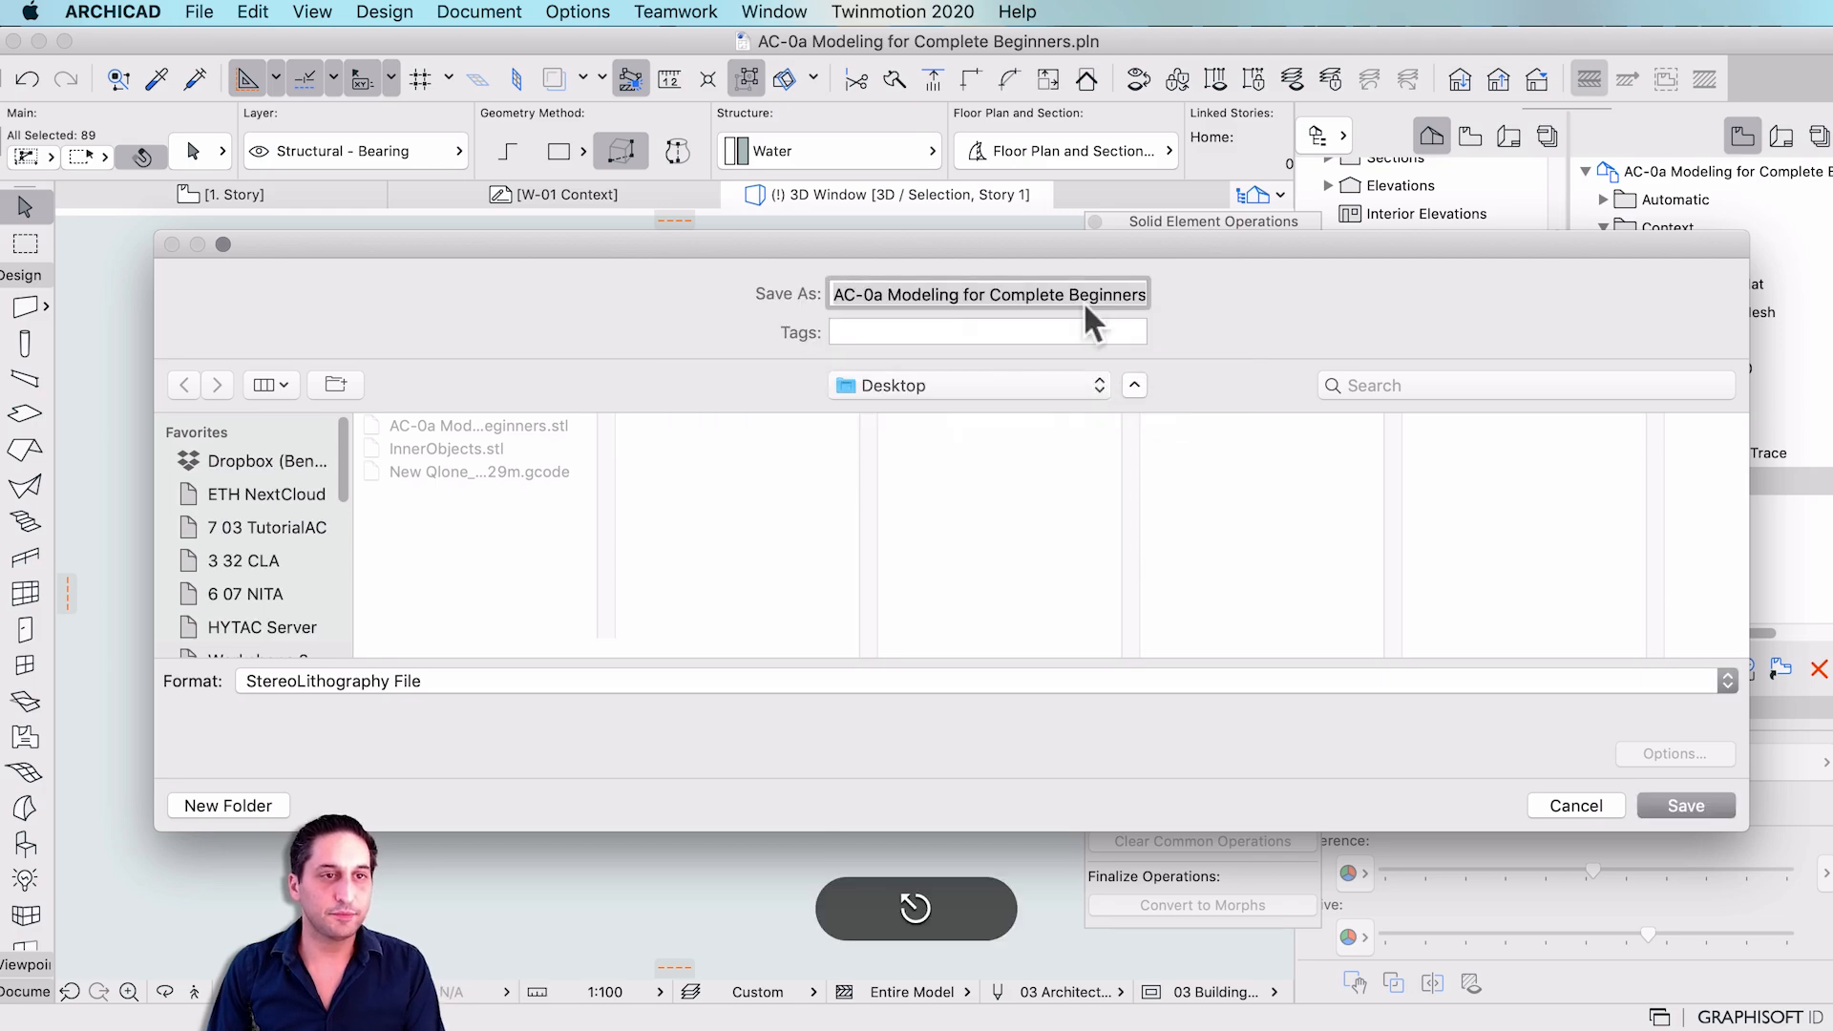
pyautogui.press('Return')
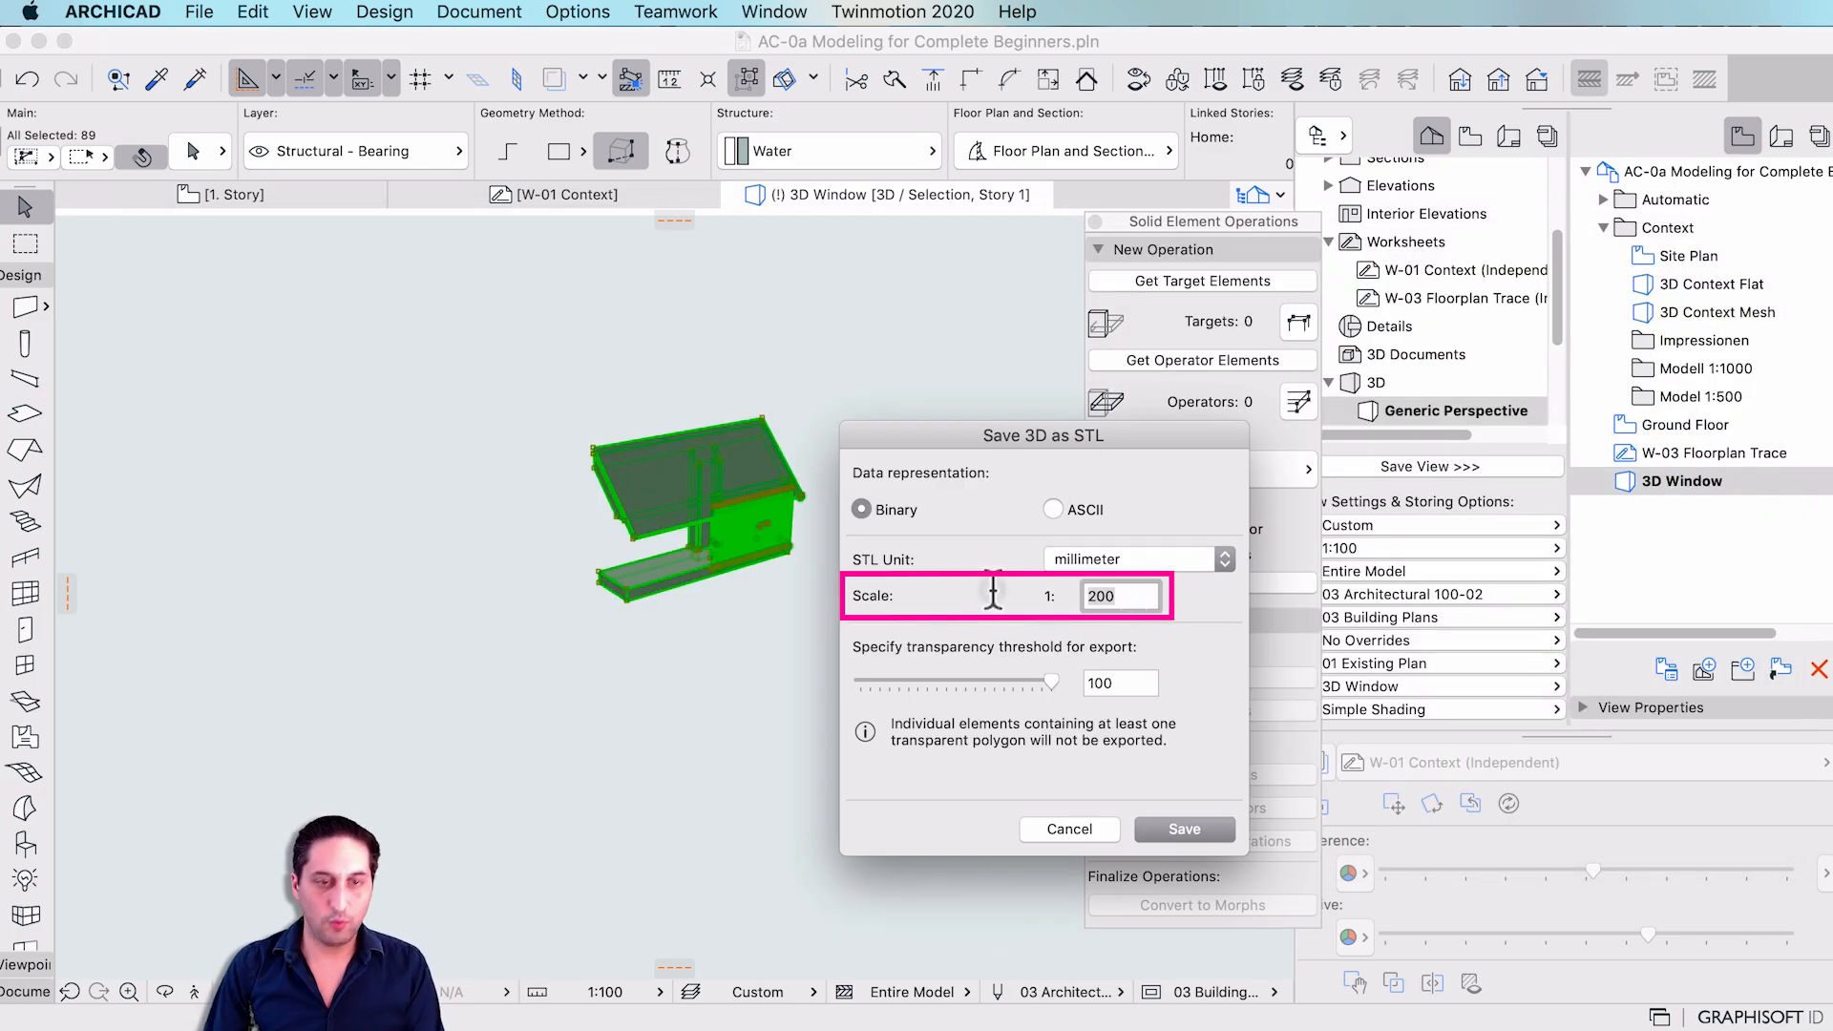
pyautogui.write('50')
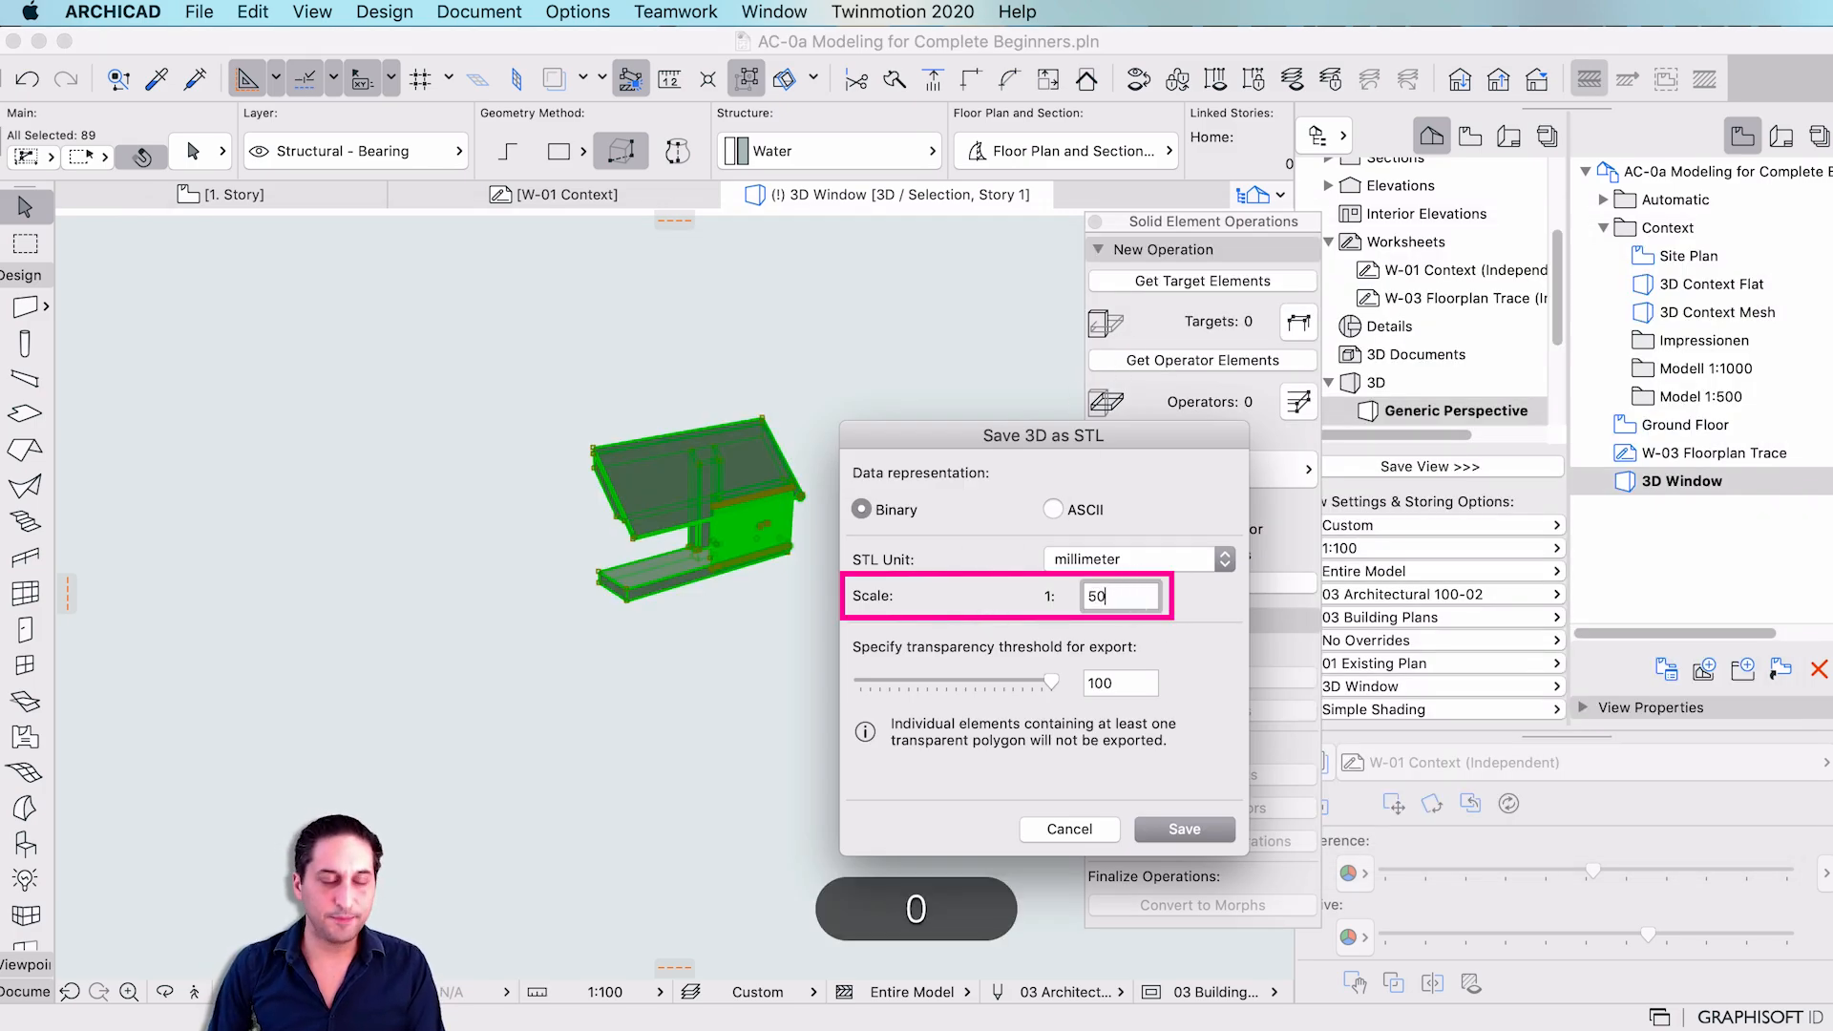
pyautogui.click(1169, 828)
# - Preview the exported "AC-0a Modeling for Complete Beginners3.stl" in Finder and examine the house section from another angle
pyautogui.press('space')
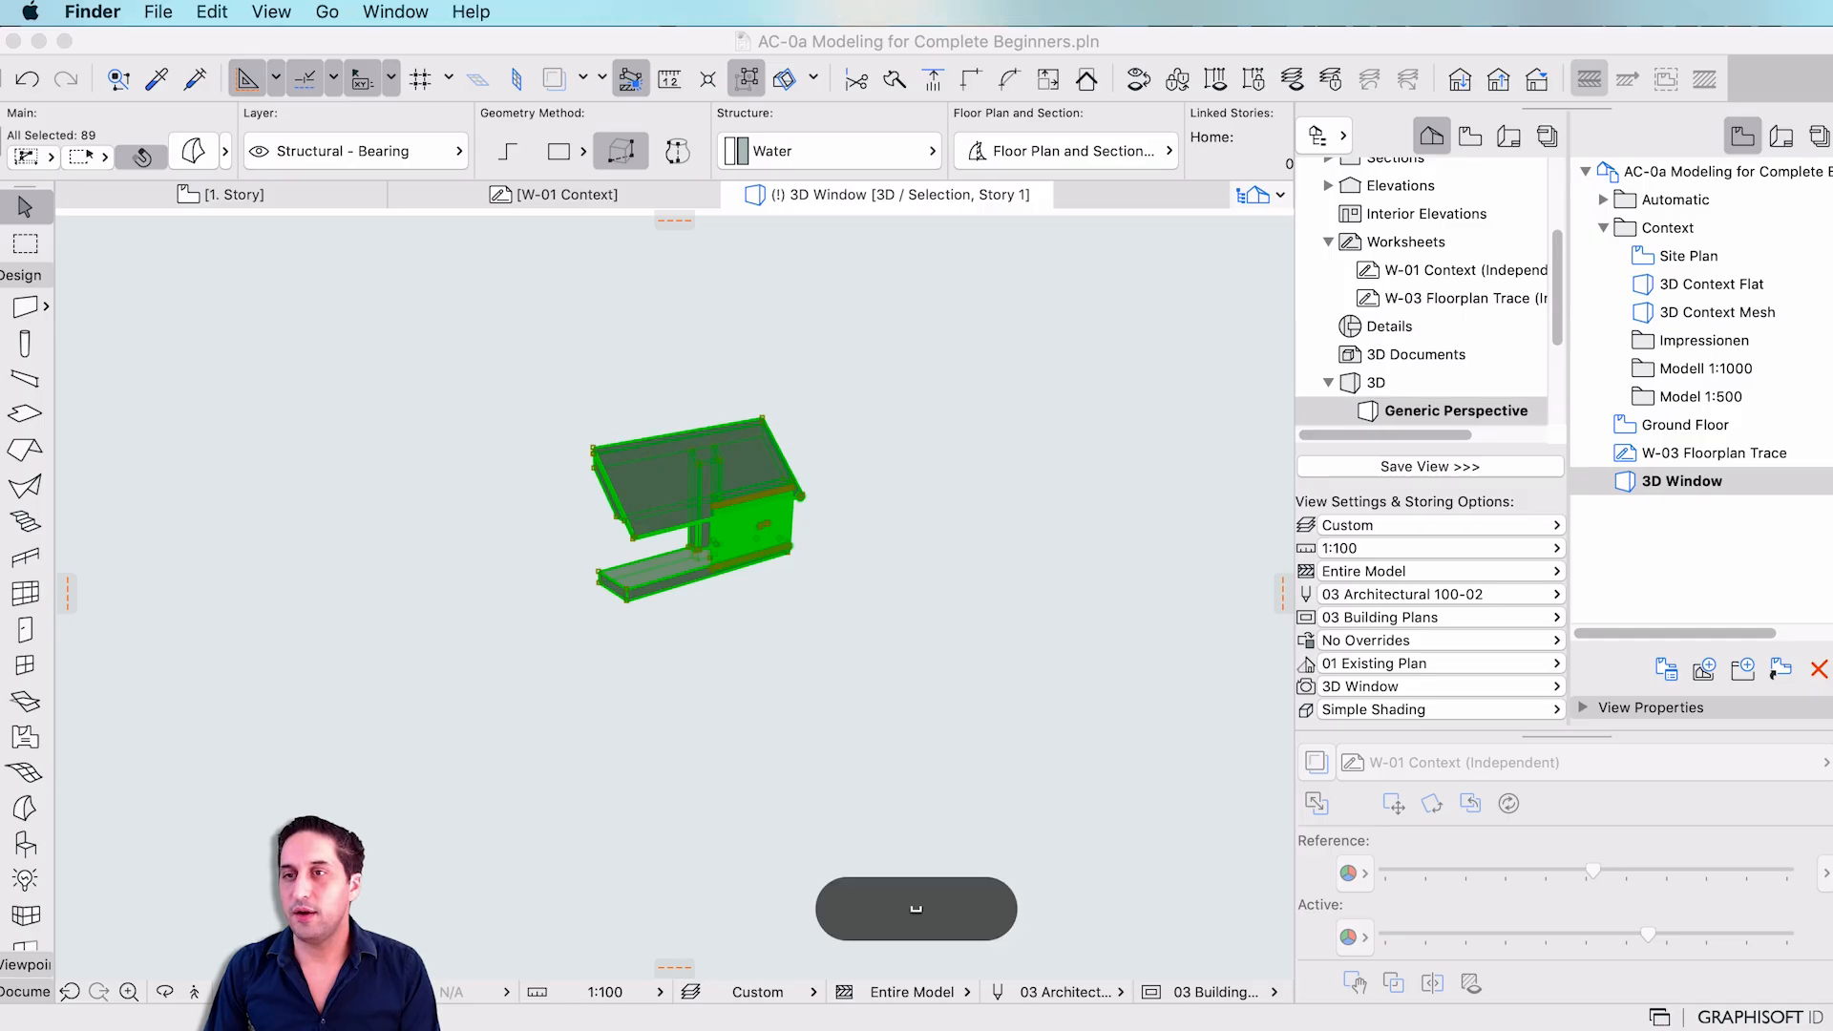
pyautogui.moveTo(974, 582); pyautogui.dragTo(1123, 542)
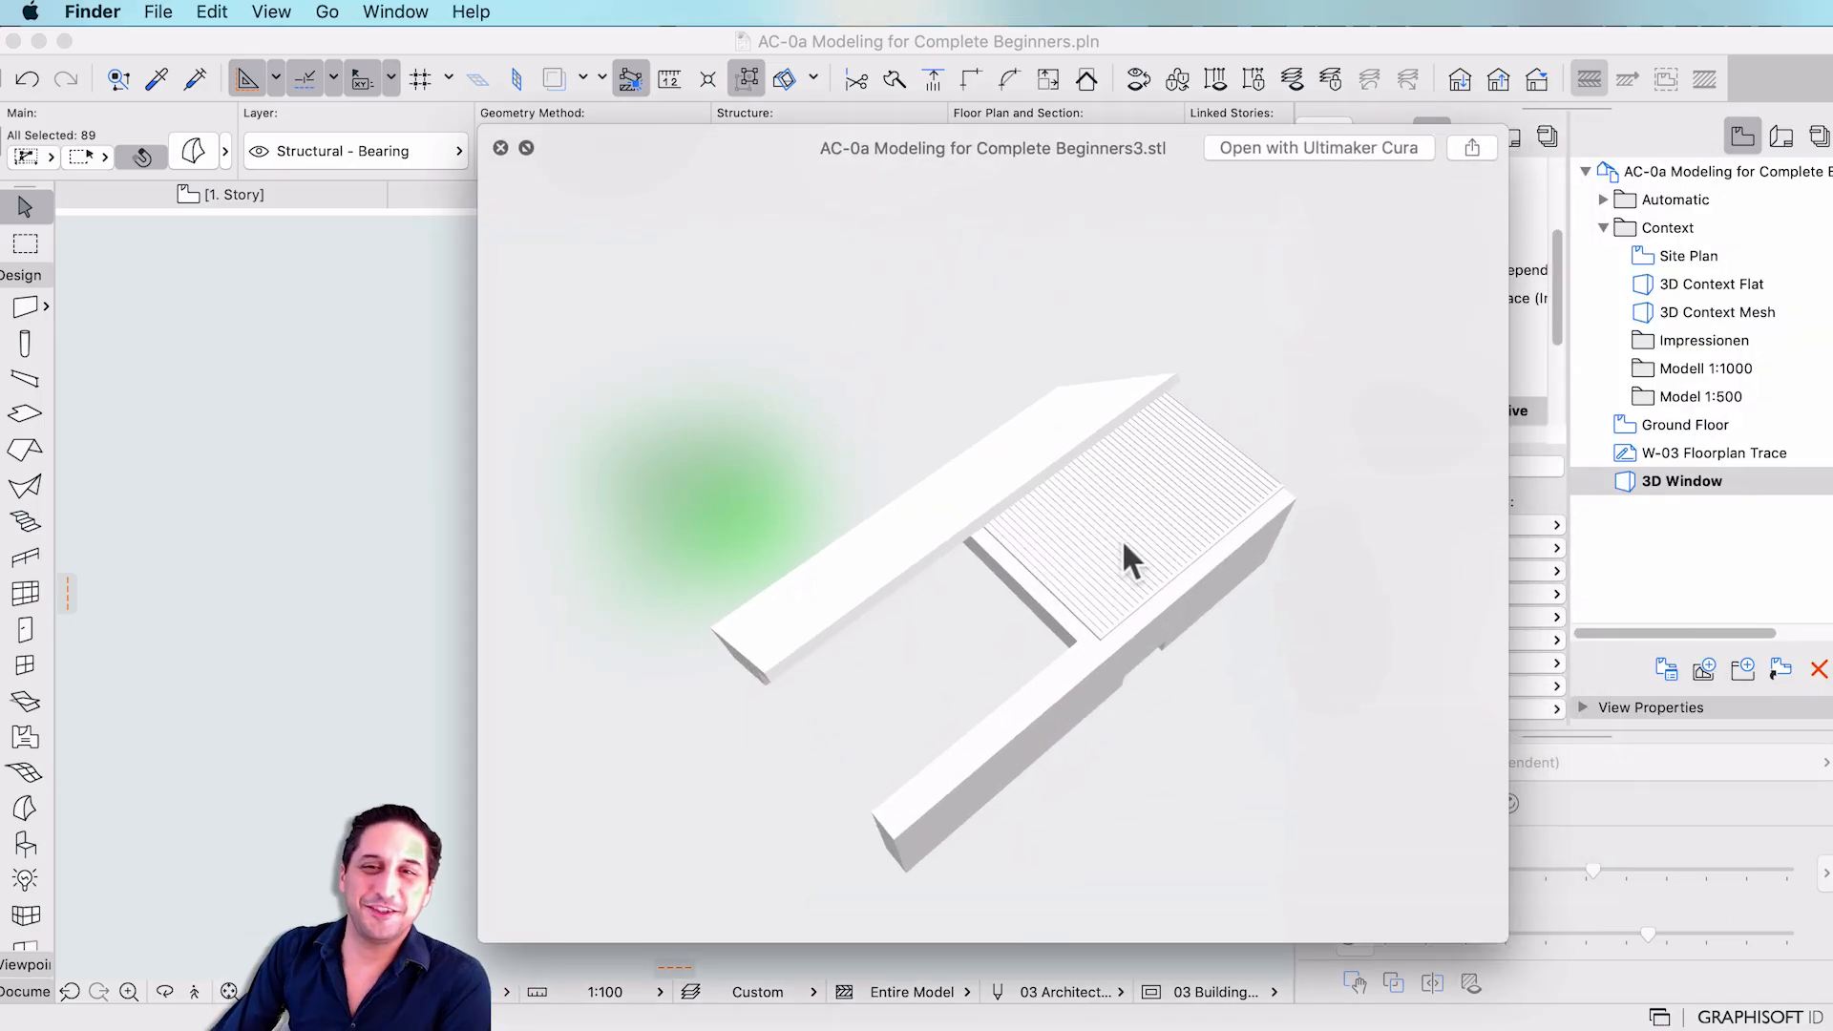